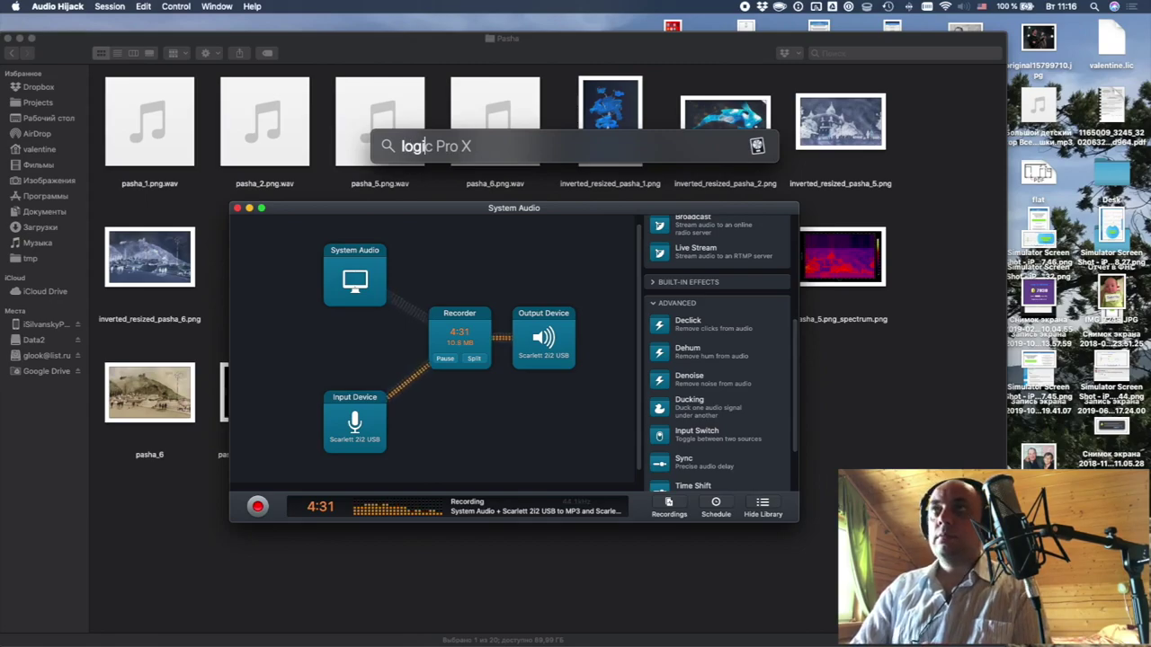
# - Launch Logic Pro X, ignore the incompatible Audio Units, and close the previously opened project
pyautogui.press('Return')
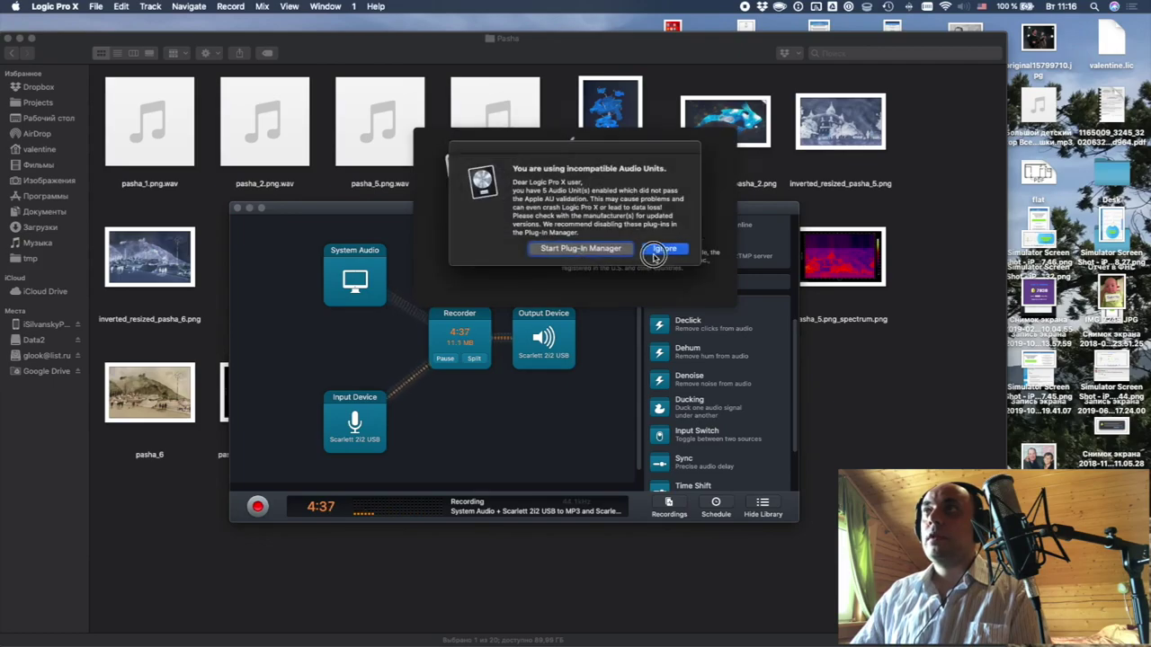
pyautogui.click(654, 252)
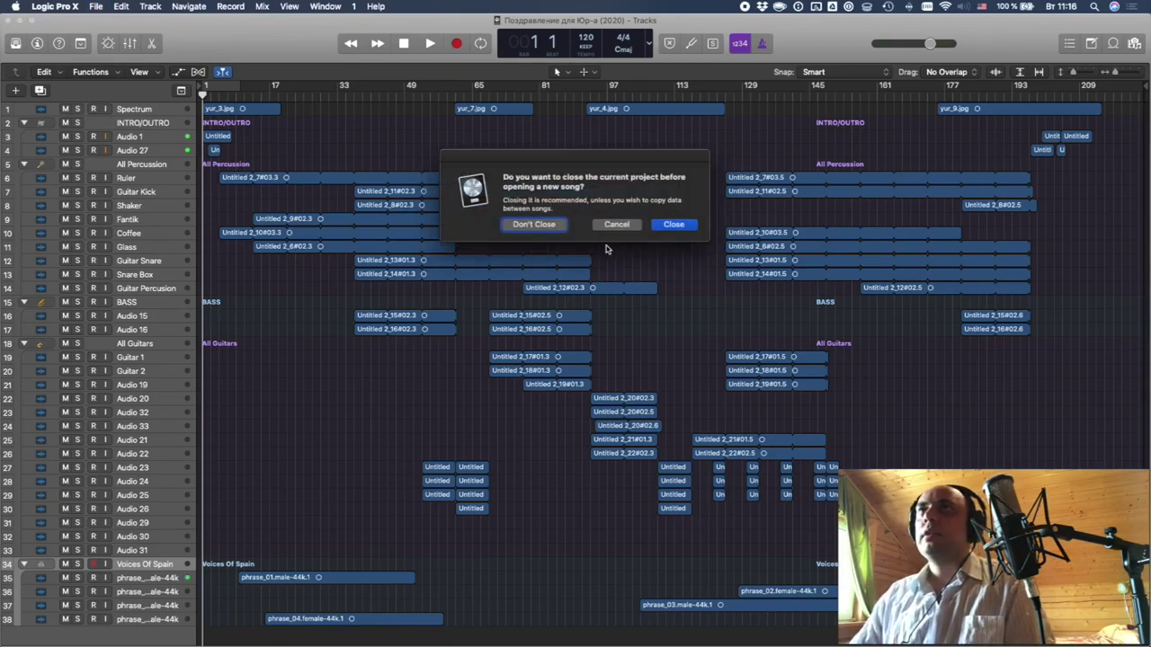
pyautogui.press('Return')
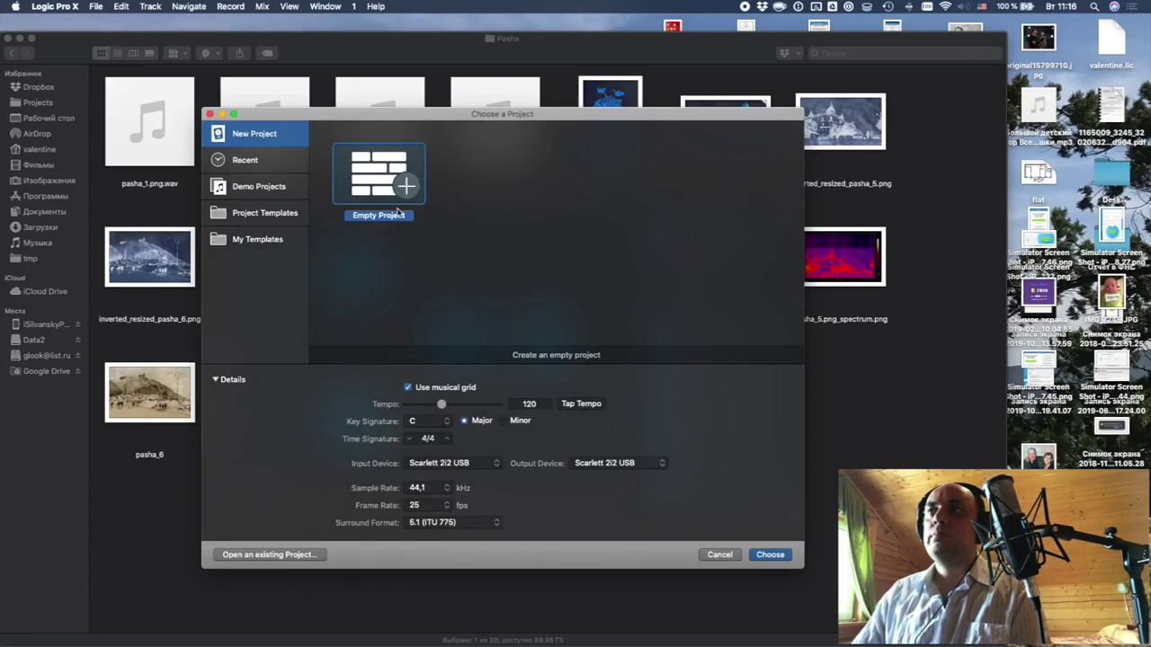
# - Create an empty project with one audio track using Input 1 and Output 1 + 2
pyautogui.doubleClick(399, 211)
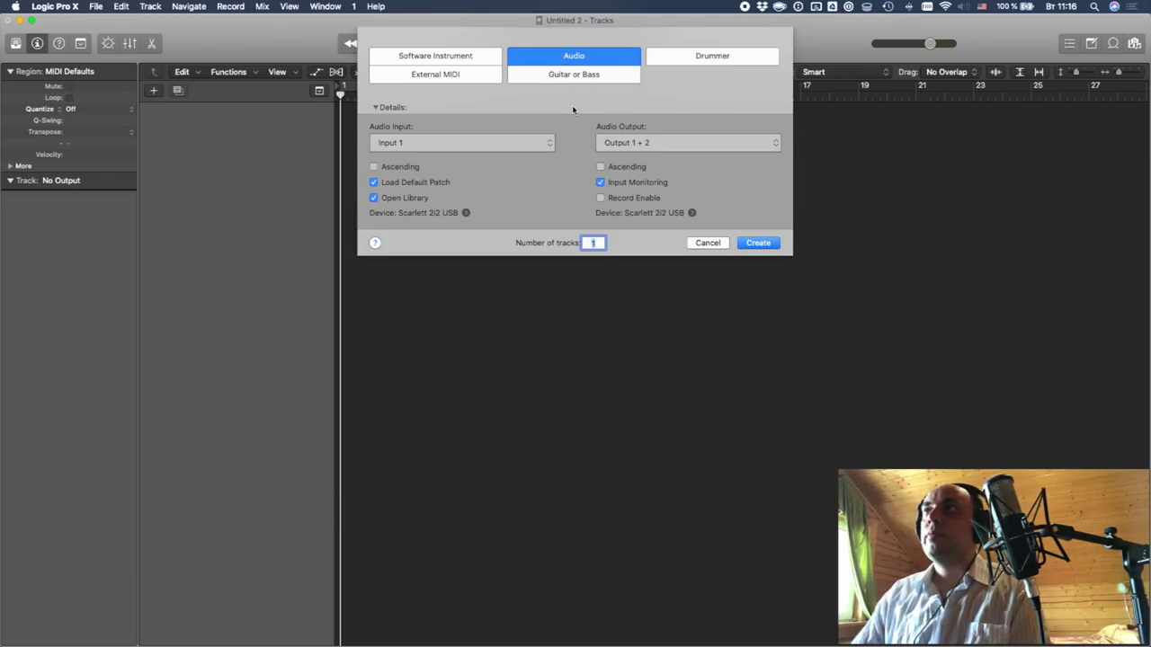
pyautogui.press('Return')
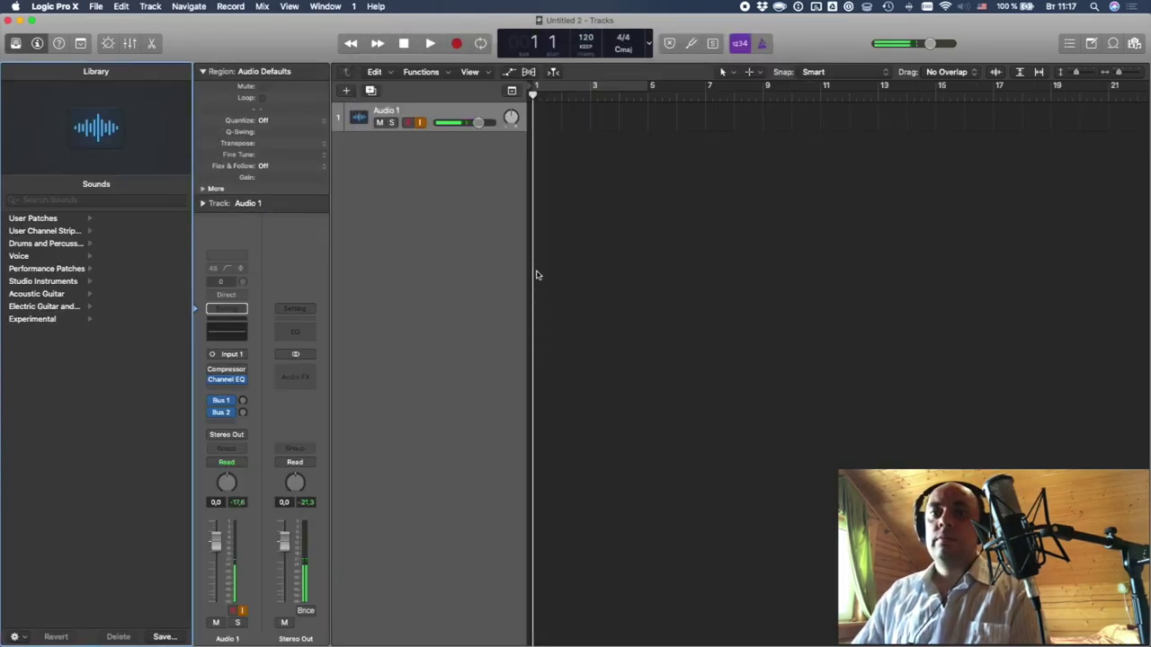
# - Toggle input monitoring on Audio 1, check the signal routing in Audio Hijack, and leave monitoring off in Logic Pro X
pyautogui.click(419, 122)
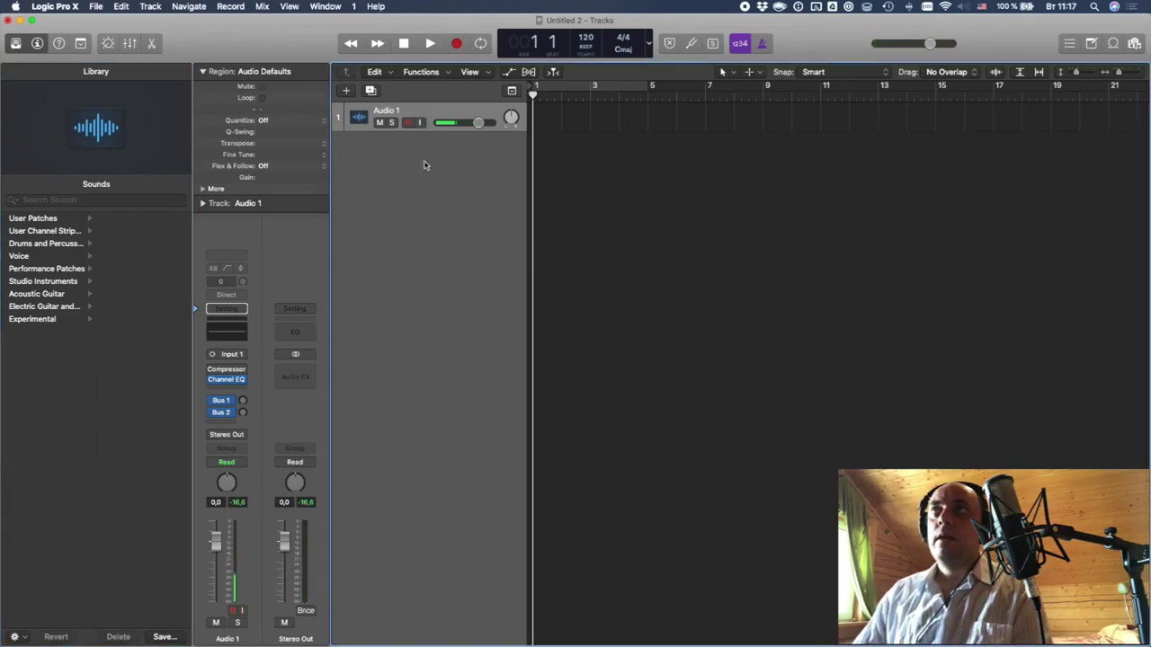
pyautogui.click(419, 123)
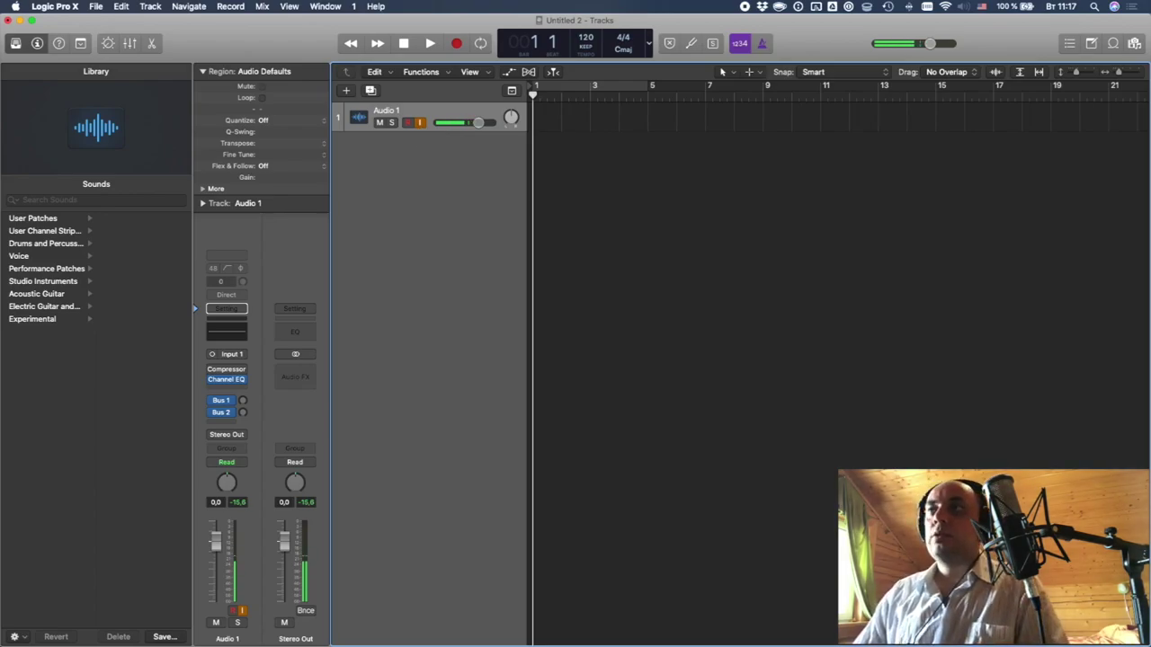
pyautogui.click(689, 617)
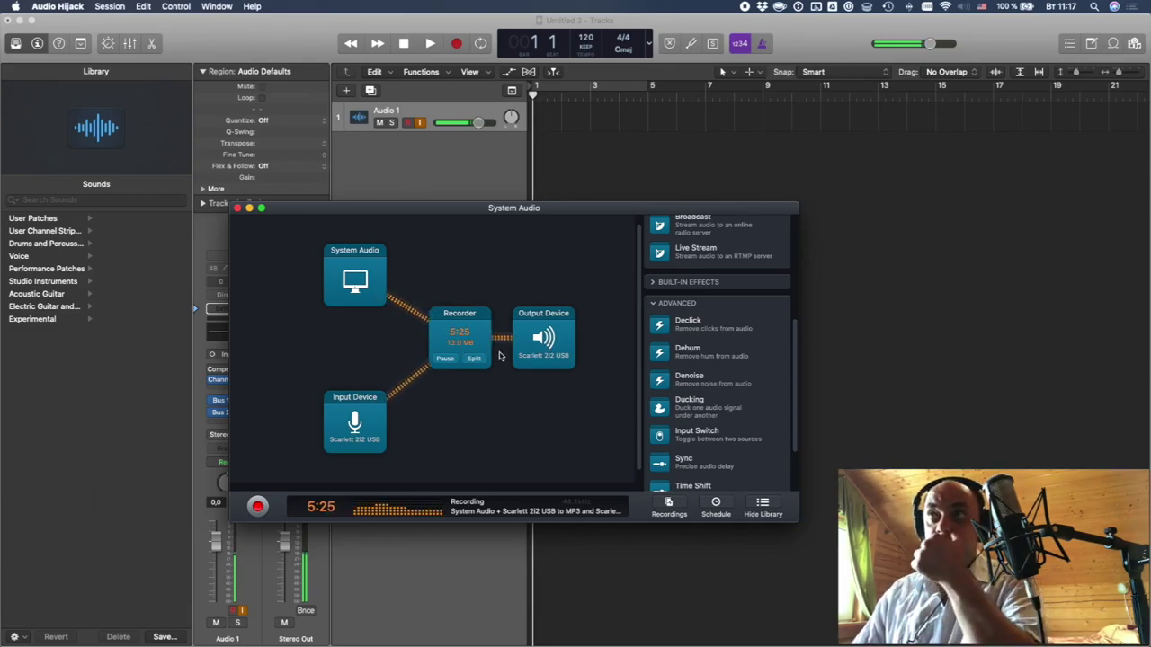
pyautogui.click(419, 182)
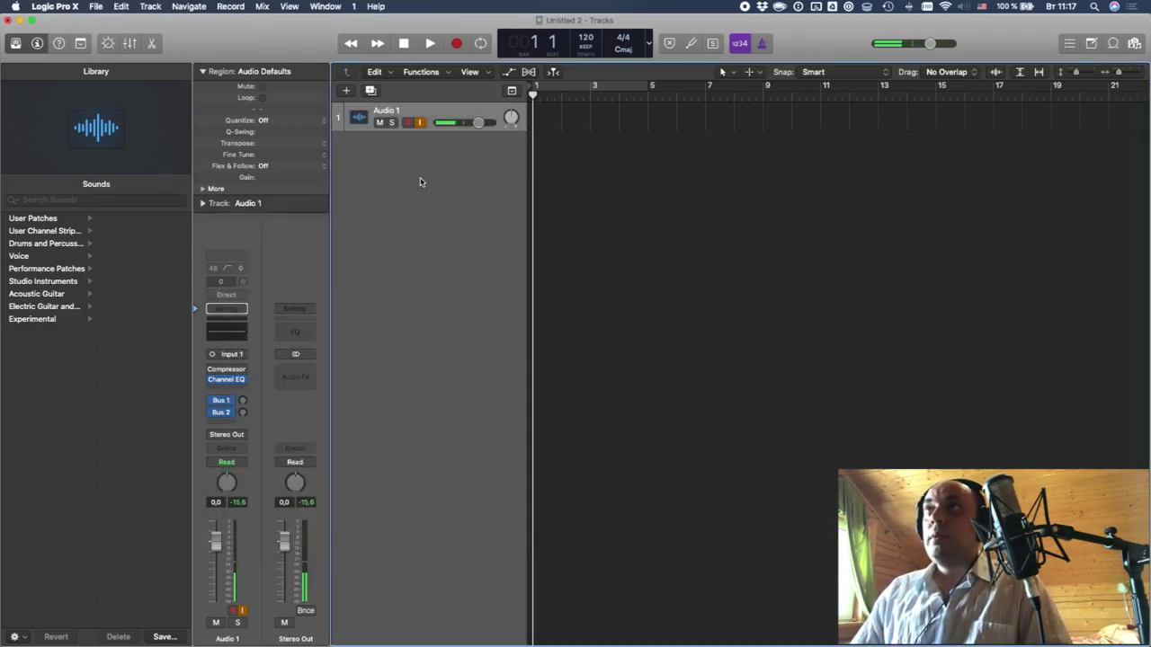
pyautogui.click(421, 123)
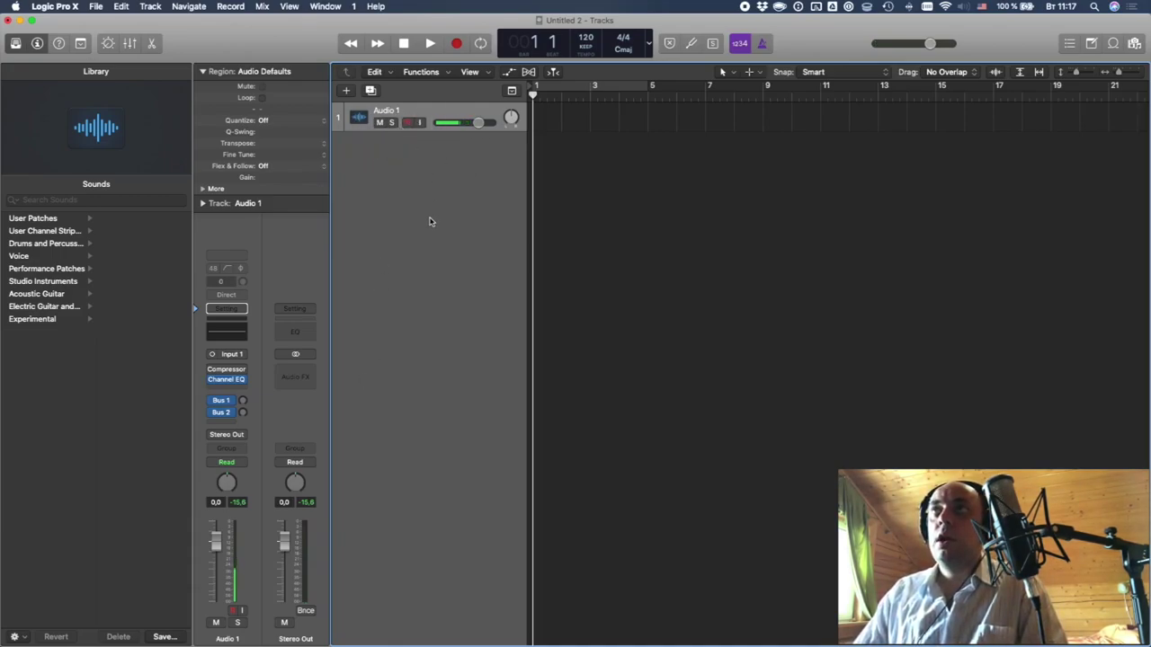
# - Examine the Audio 1 channel strip and the two reverb bus channels in the Mixer, and close it
pyautogui.click(130, 43)
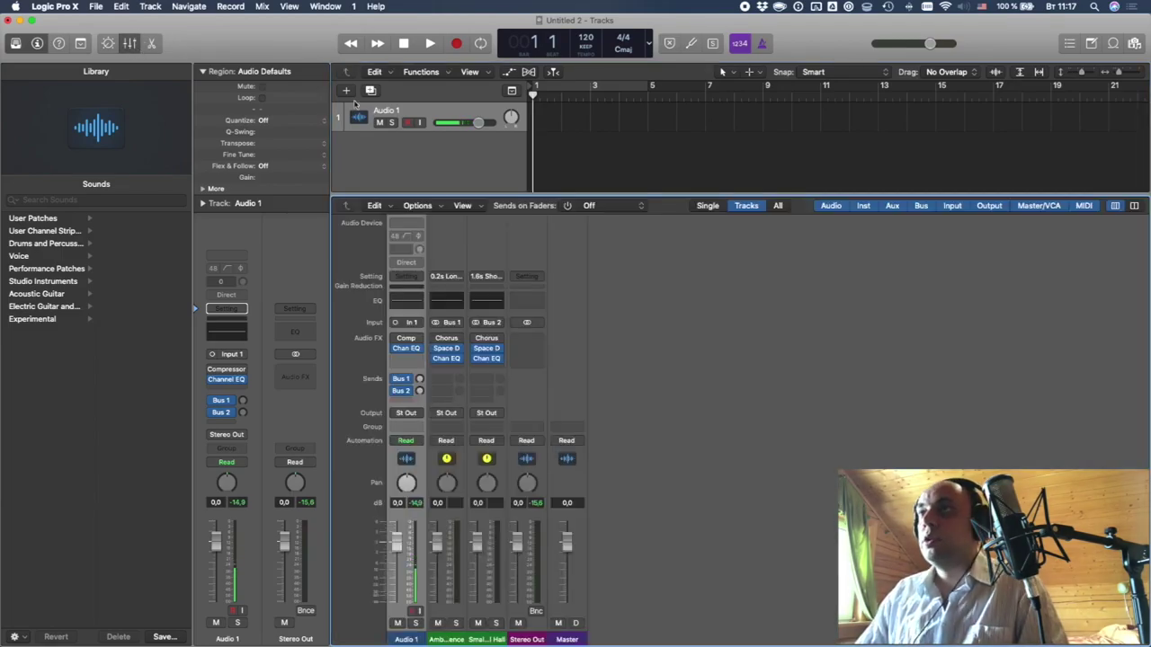
pyautogui.click(457, 452)
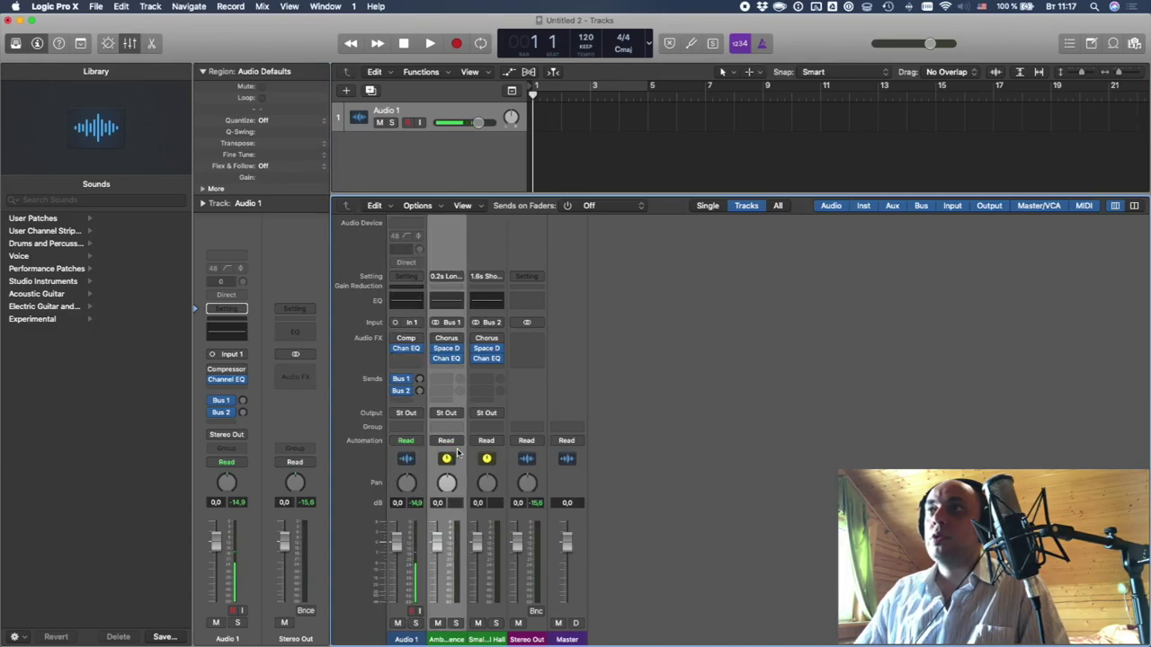
pyautogui.click(492, 453)
pyautogui.click(456, 452)
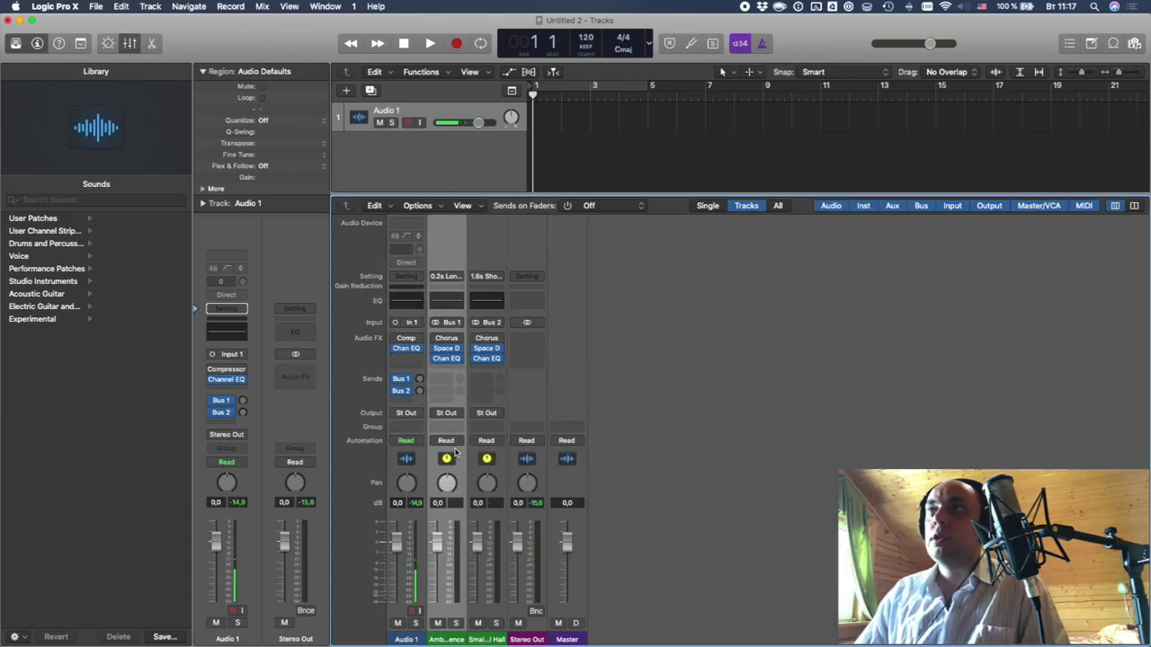
pyautogui.click(478, 452)
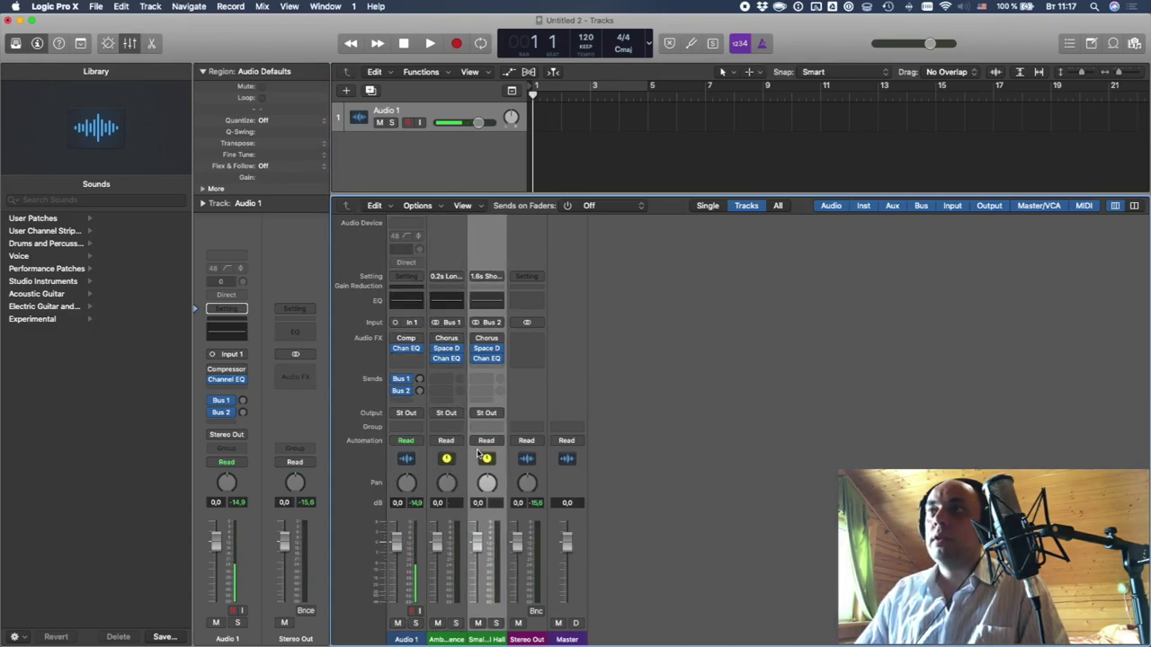
pyautogui.click(415, 459)
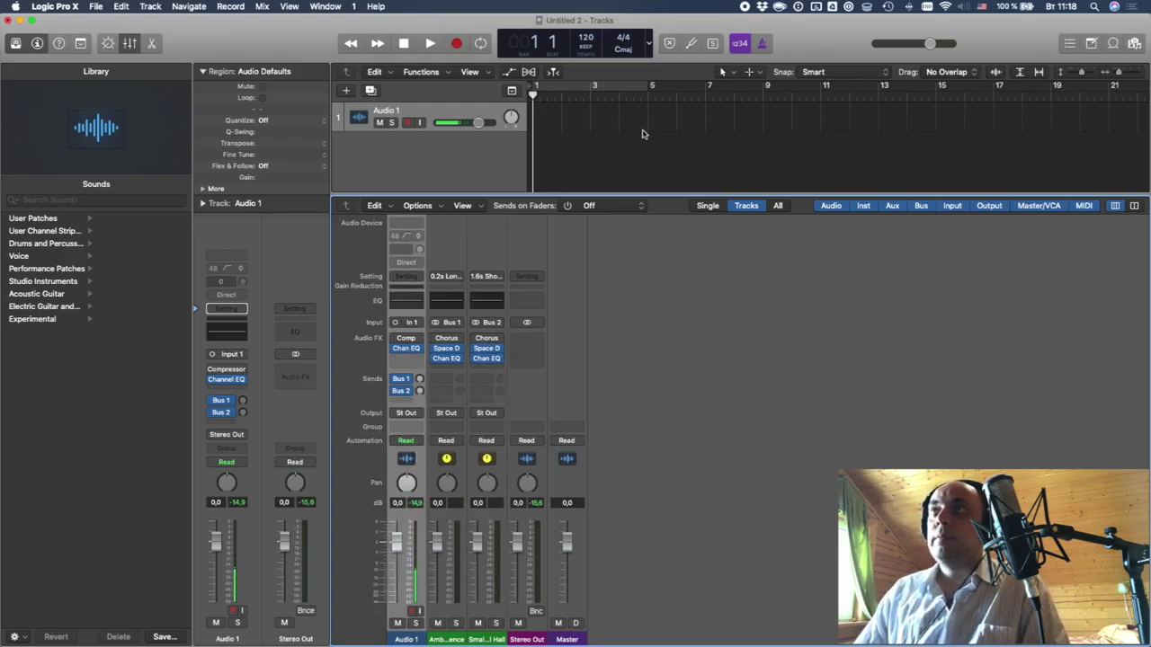
pyautogui.press('x')
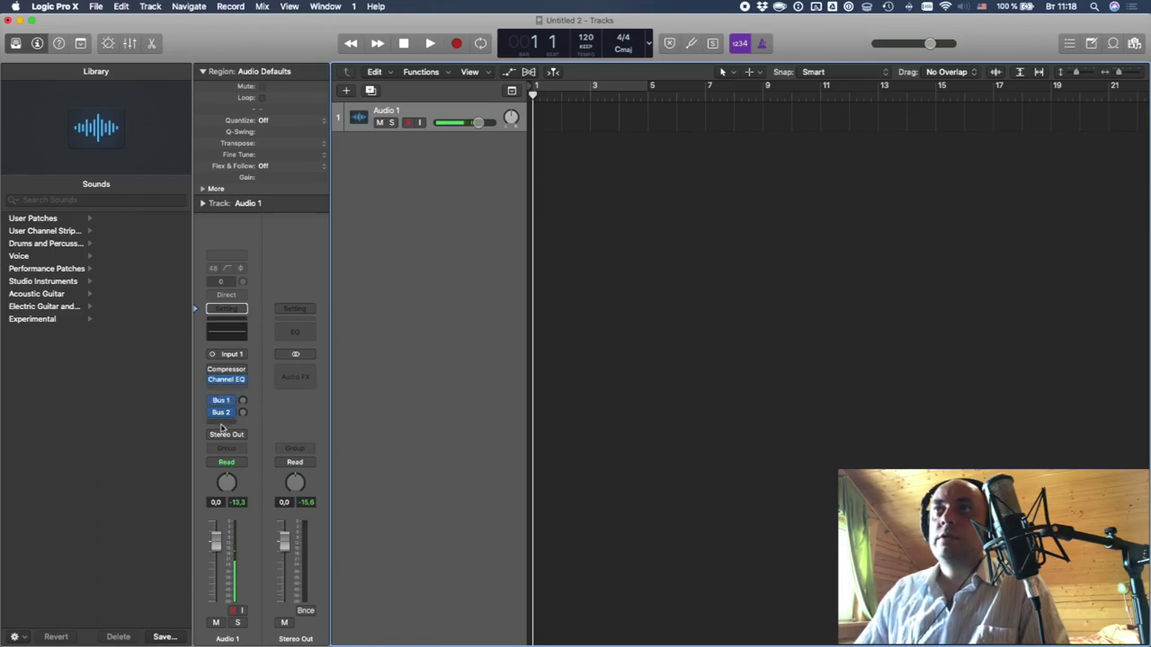
# - Raise Audio 1's Bus 1 and Bus 2 sends, audition the reverb with input monitoring, and bring both sends back down
pyautogui.click(241, 400)
pyautogui.click(243, 414)
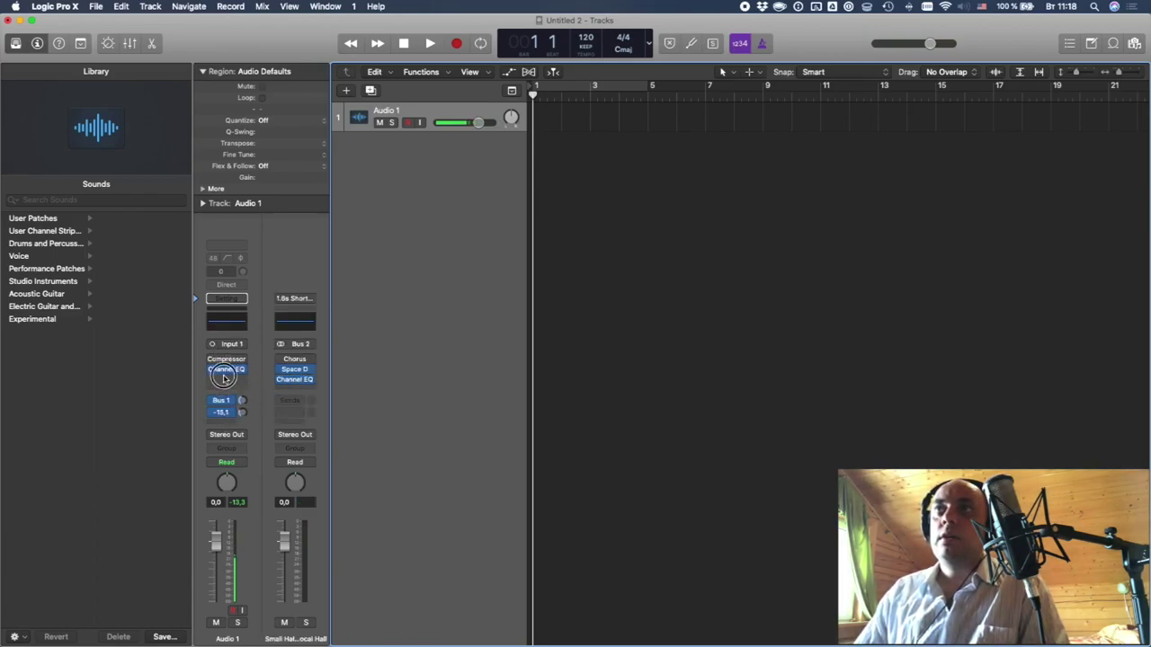
pyautogui.click(419, 123)
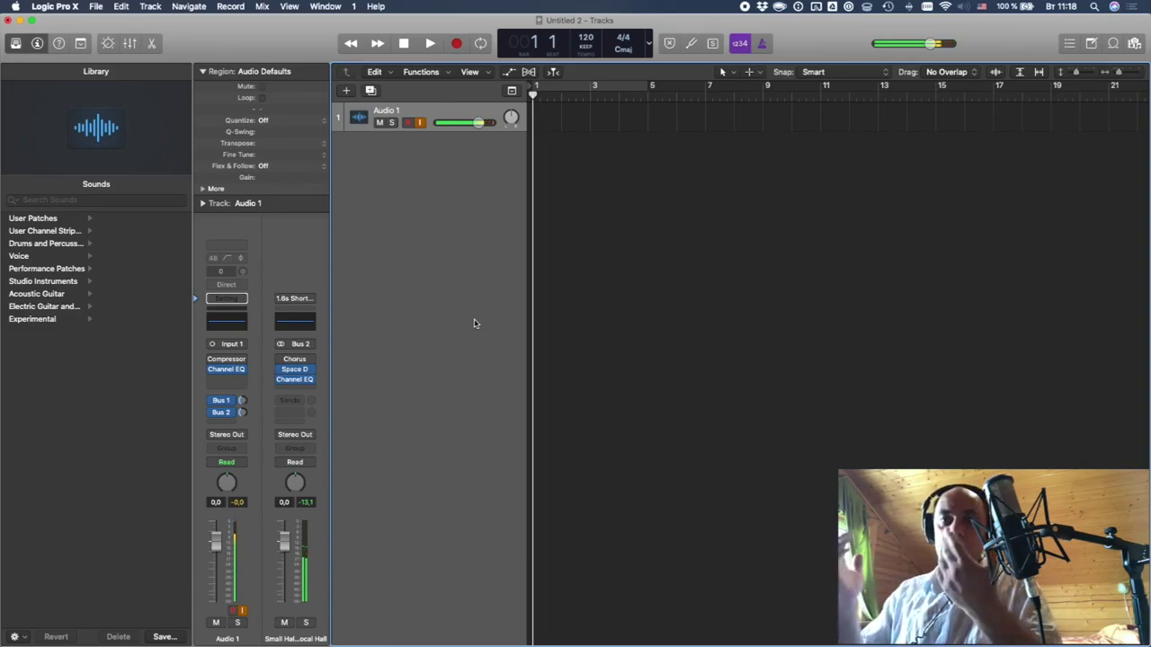
pyautogui.moveTo(242, 401); pyautogui.dragTo(245, 449)
pyautogui.click(418, 124)
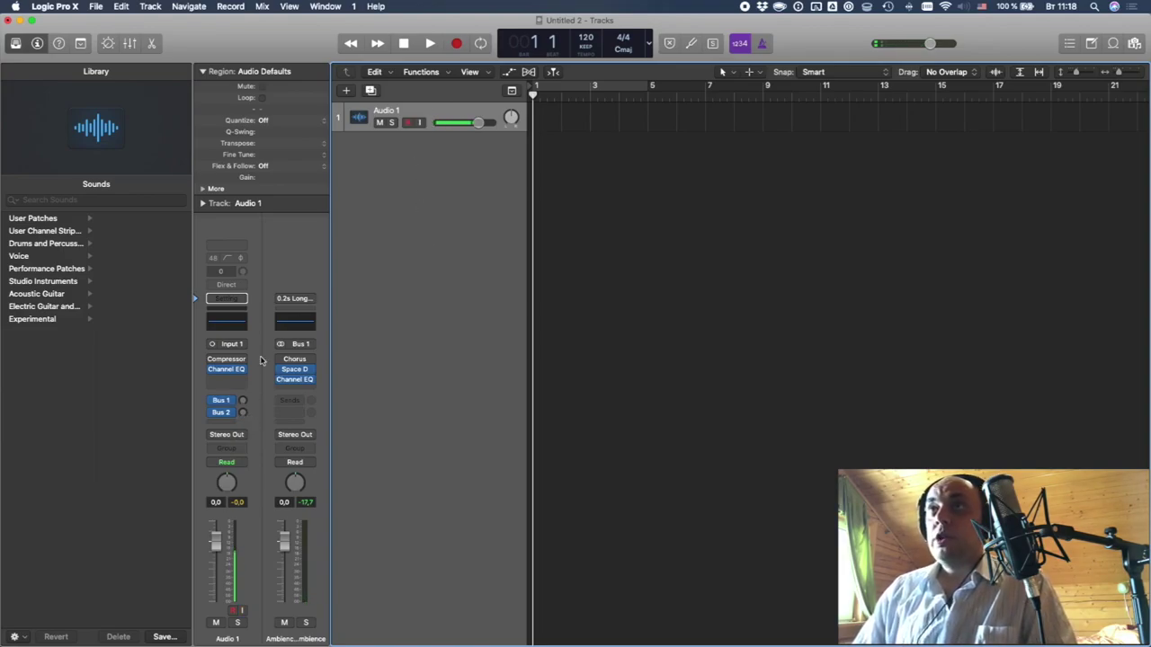
# - Open Audio 1's Channel EQ and enable its Analyzer with input monitoring on
pyautogui.click(227, 321)
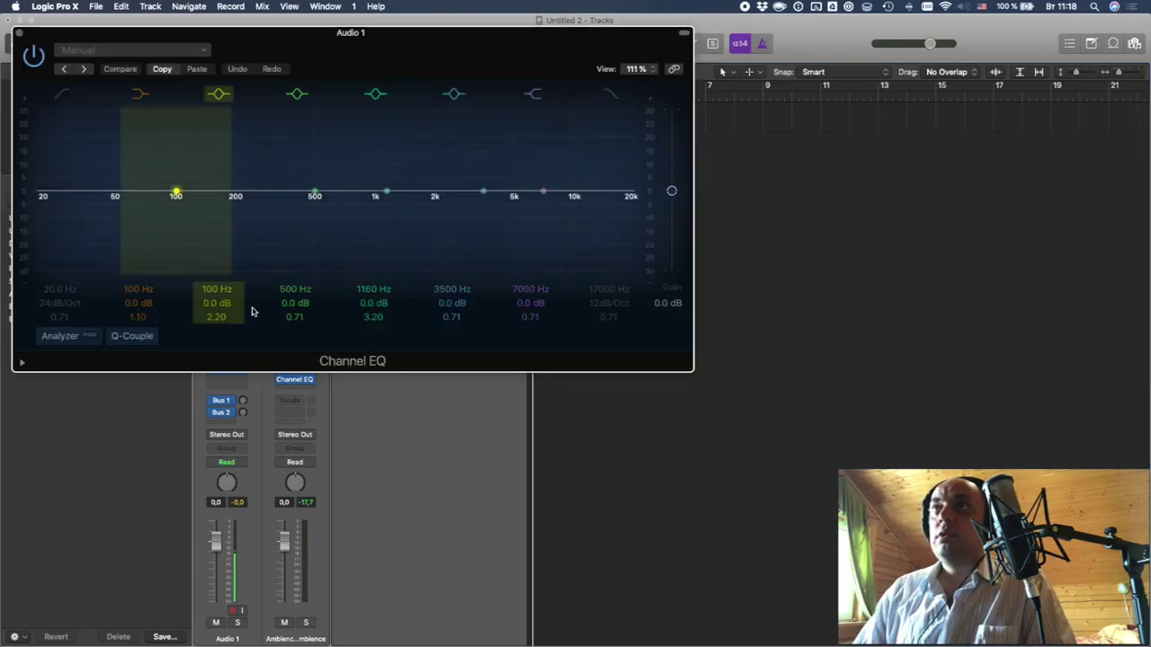
pyautogui.click(59, 335)
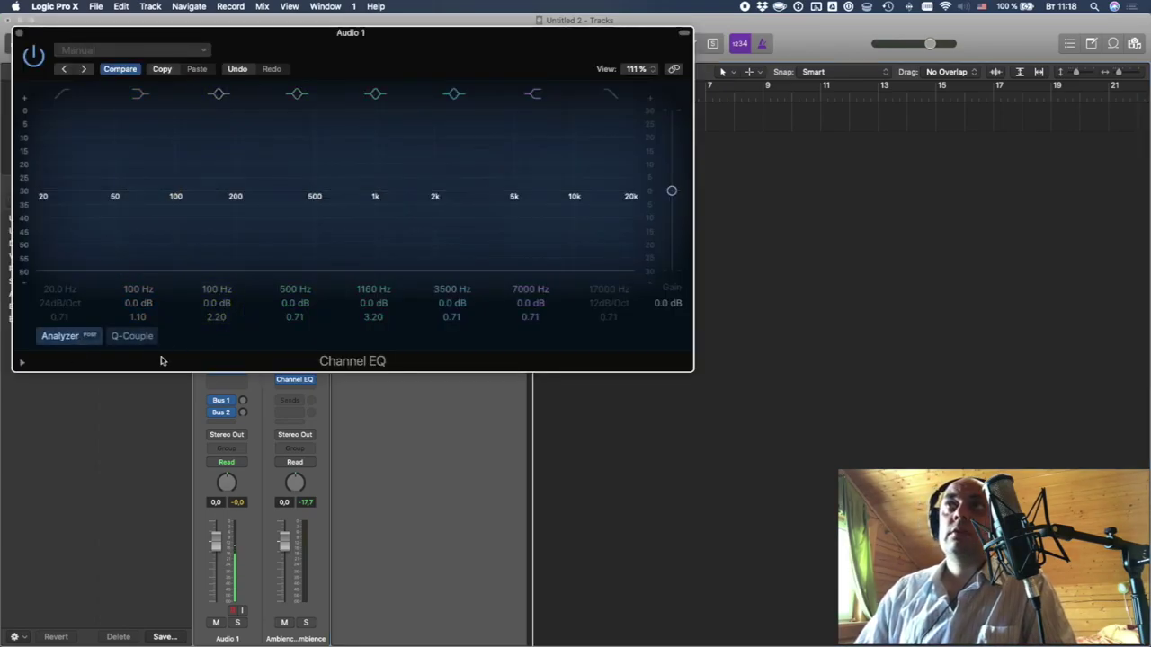
pyautogui.click(54, 335)
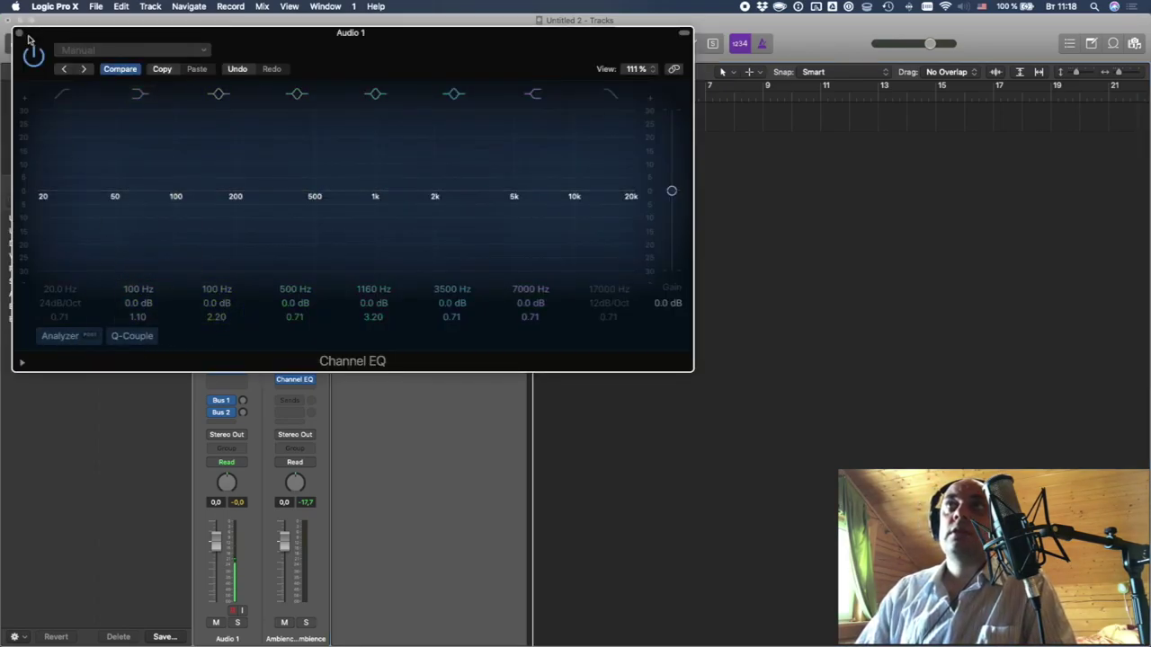
pyautogui.moveTo(281, 34); pyautogui.dragTo(399, 277)
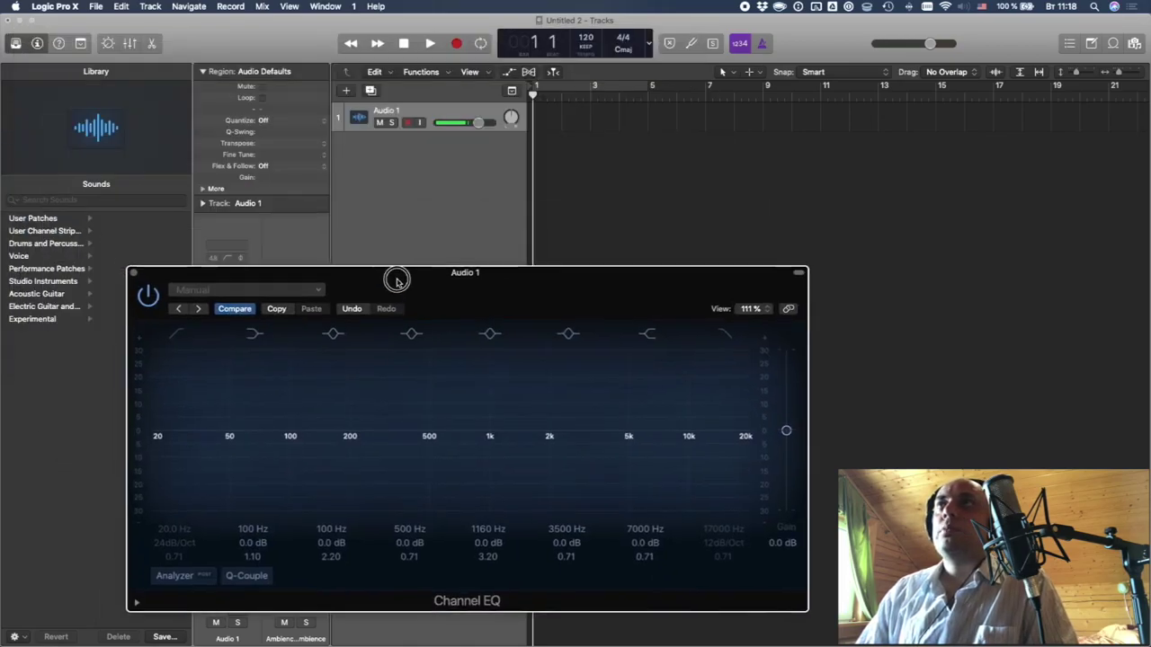
pyautogui.click(176, 573)
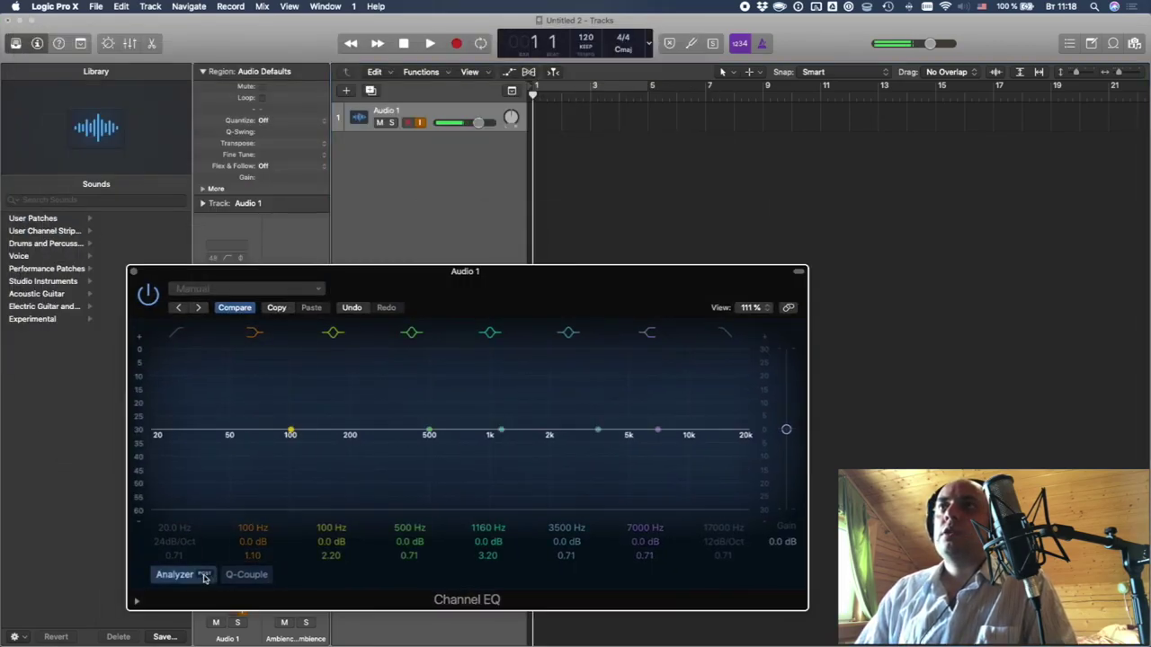
pyautogui.moveTo(508, 288); pyautogui.dragTo(576, 249)
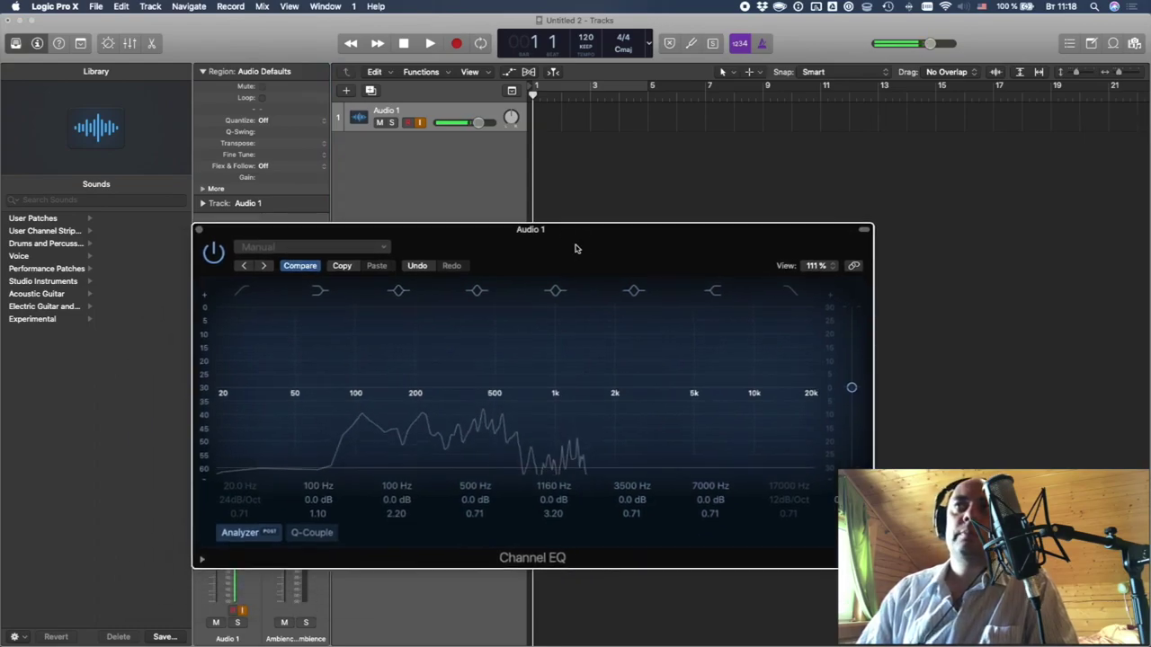
# - Set the Channel EQ's low shelf frequency to 57 Hz and close the plug-in
pyautogui.moveTo(357, 393); pyautogui.dragTo(467, 530)
pyautogui.moveTo(467, 424); pyautogui.dragTo(296, 334)
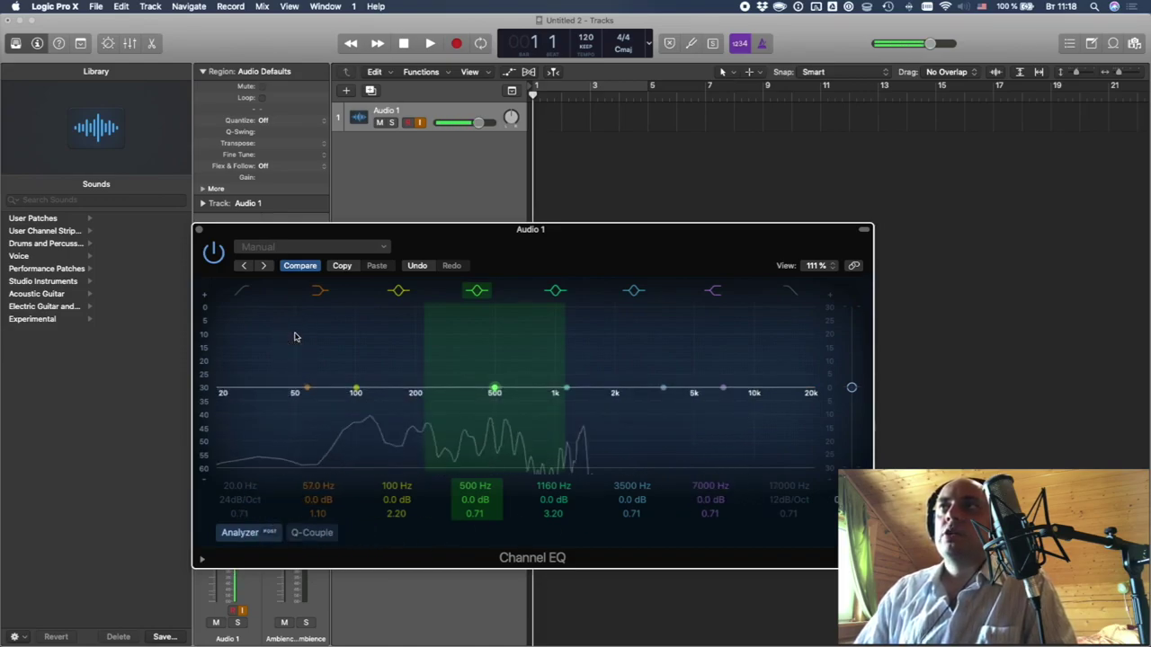
pyautogui.click(199, 229)
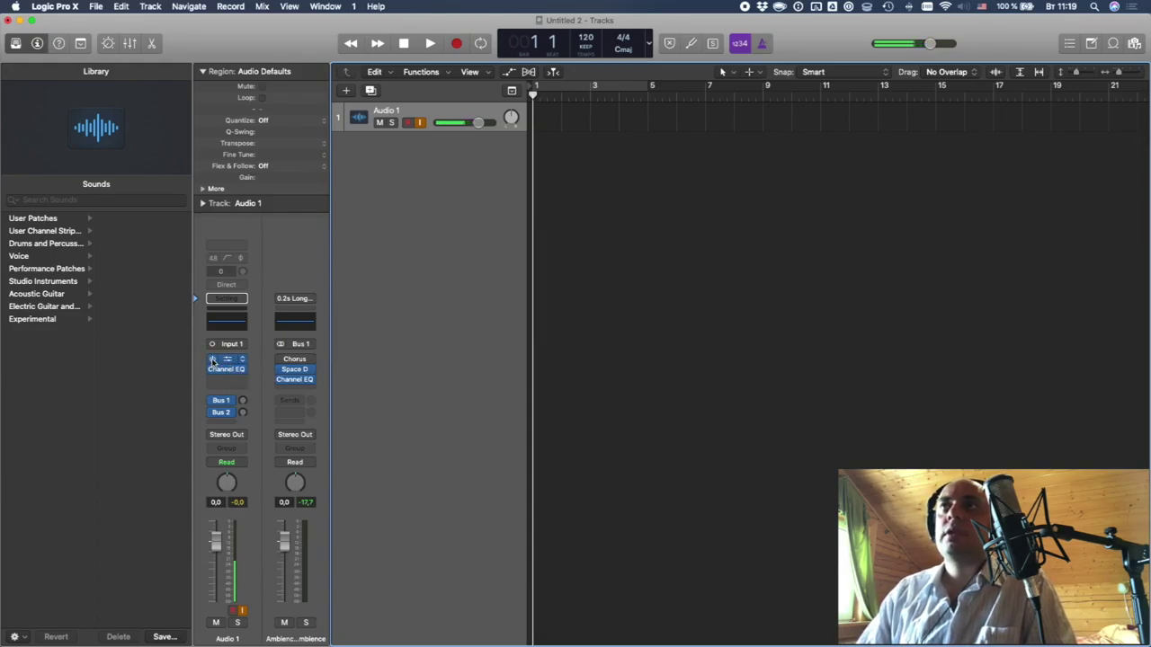
# - Open Audio 1's Compressor and raise the make up gain to 21 dB and the ratio to 4.8:1
pyautogui.click(226, 361)
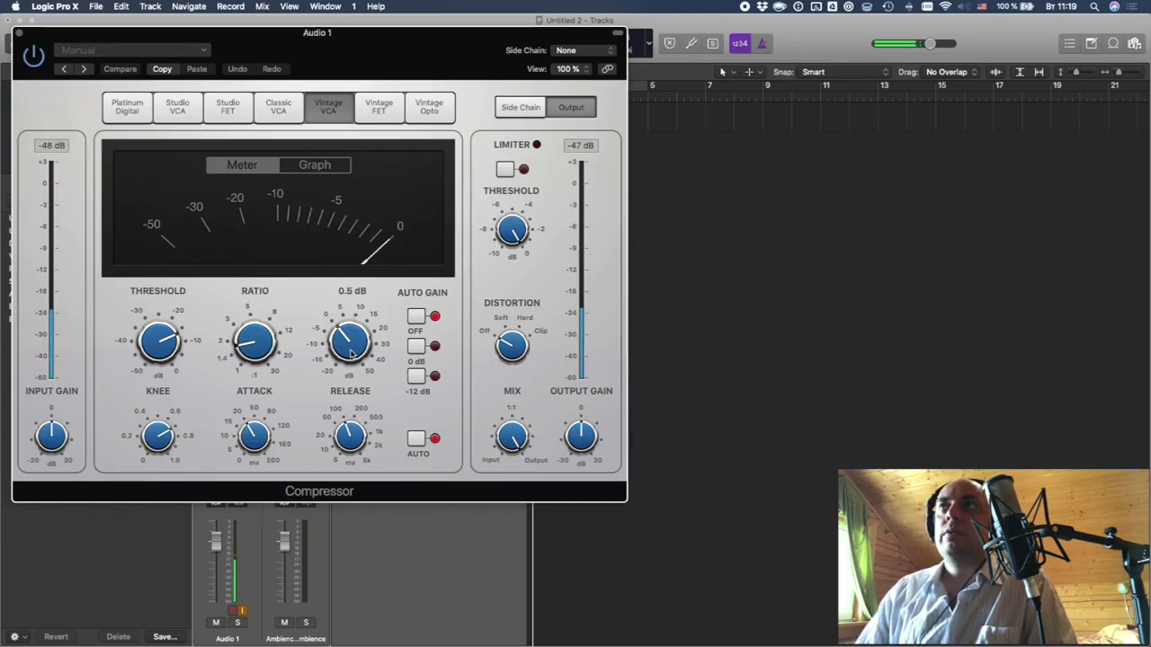
pyautogui.moveTo(351, 353); pyautogui.dragTo(328, 314)
pyautogui.moveTo(254, 342); pyautogui.dragTo(257, 310)
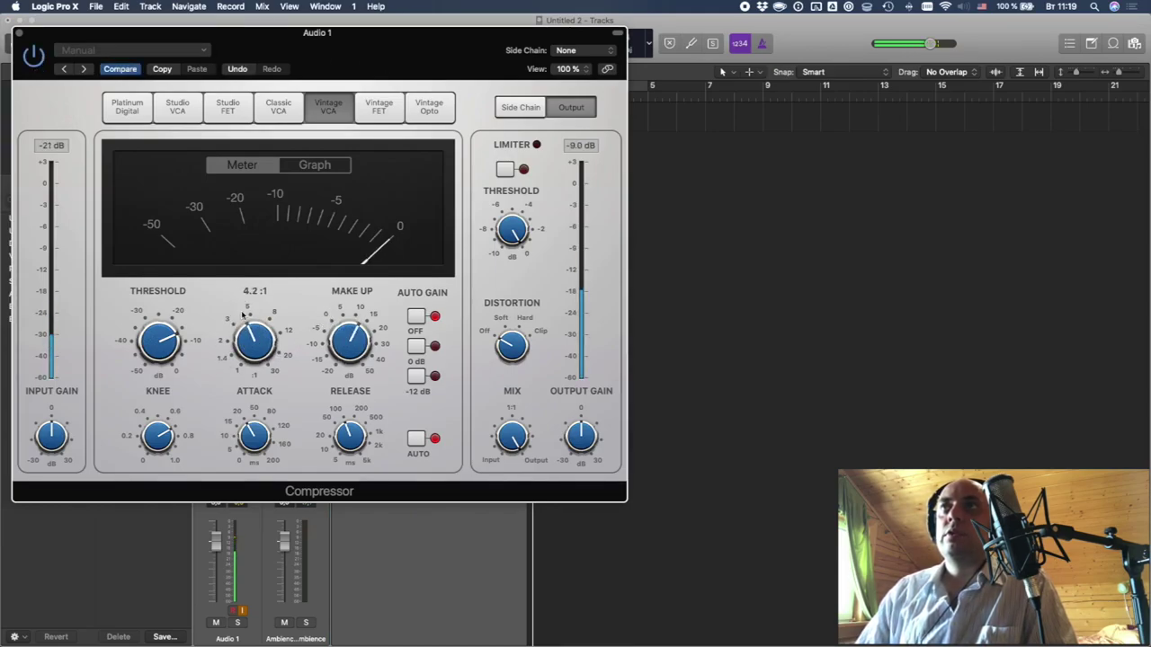
pyautogui.moveTo(350, 346); pyautogui.dragTo(345, 326)
pyautogui.moveTo(242, 342); pyautogui.dragTo(241, 333)
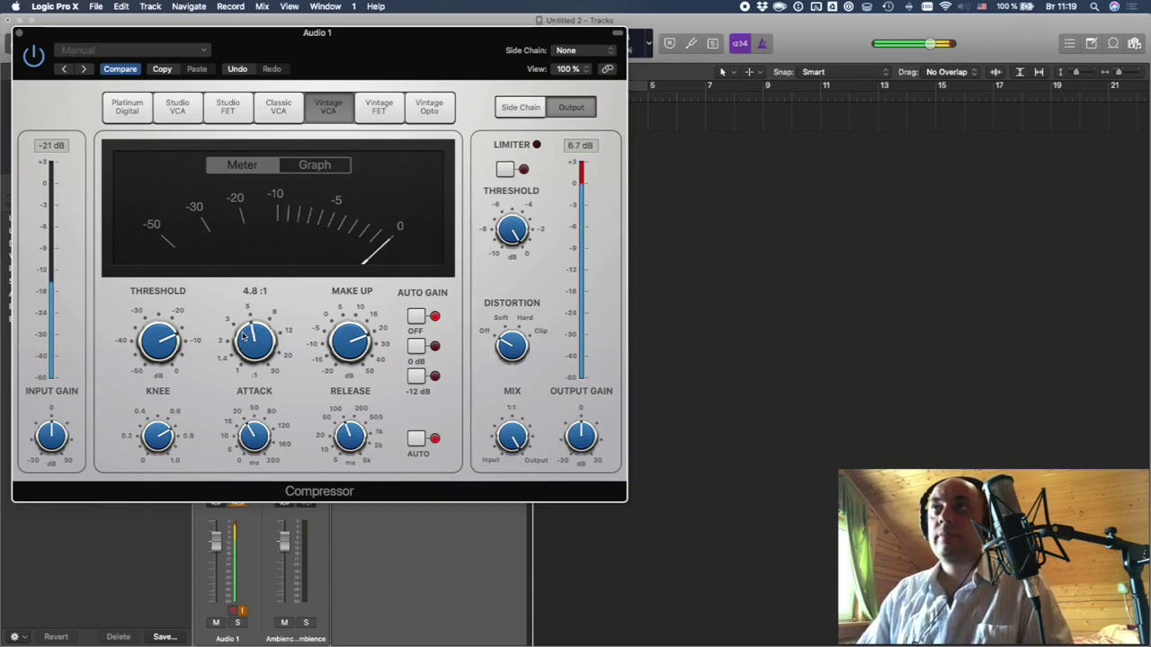
# - Lower the Compressor's make up gain to between 5 and 10 dB, close the plug-in and turn off Audio 1's input monitoring
pyautogui.moveTo(333, 353)
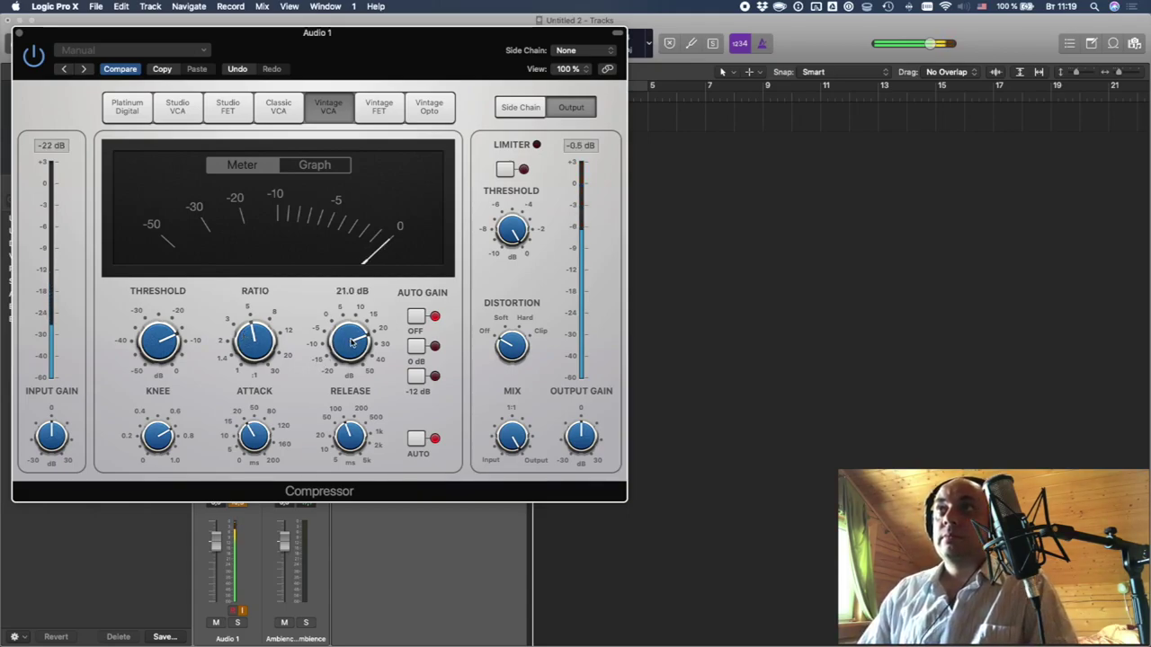
pyautogui.moveTo(333, 352); pyautogui.dragTo(345, 367)
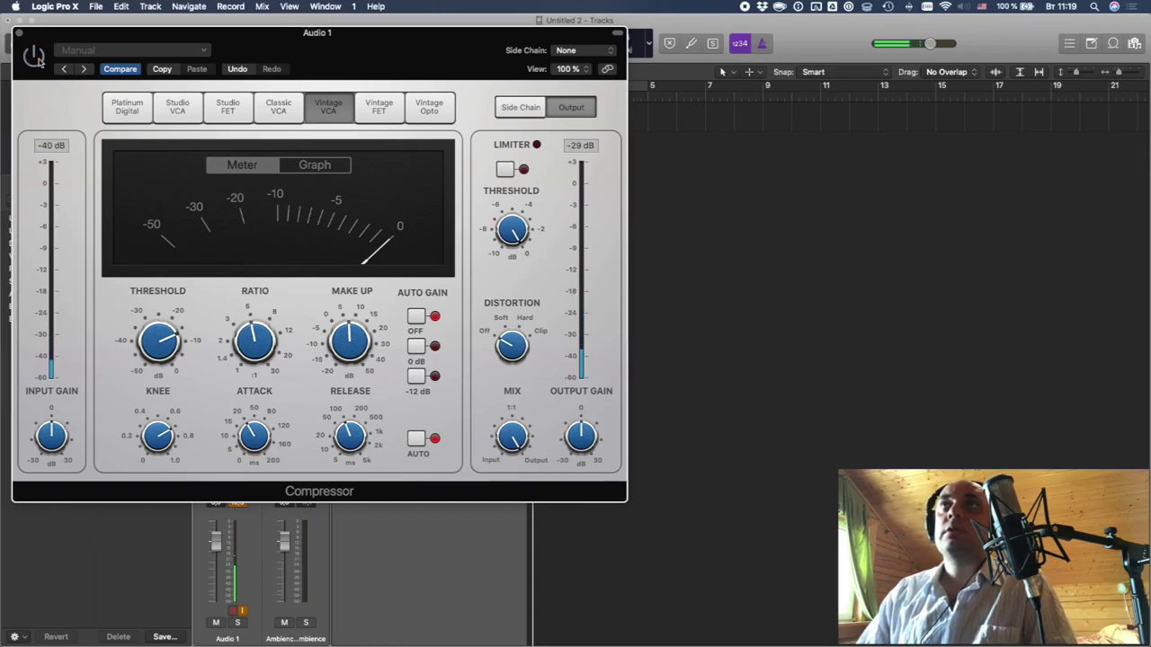
pyautogui.click(18, 33)
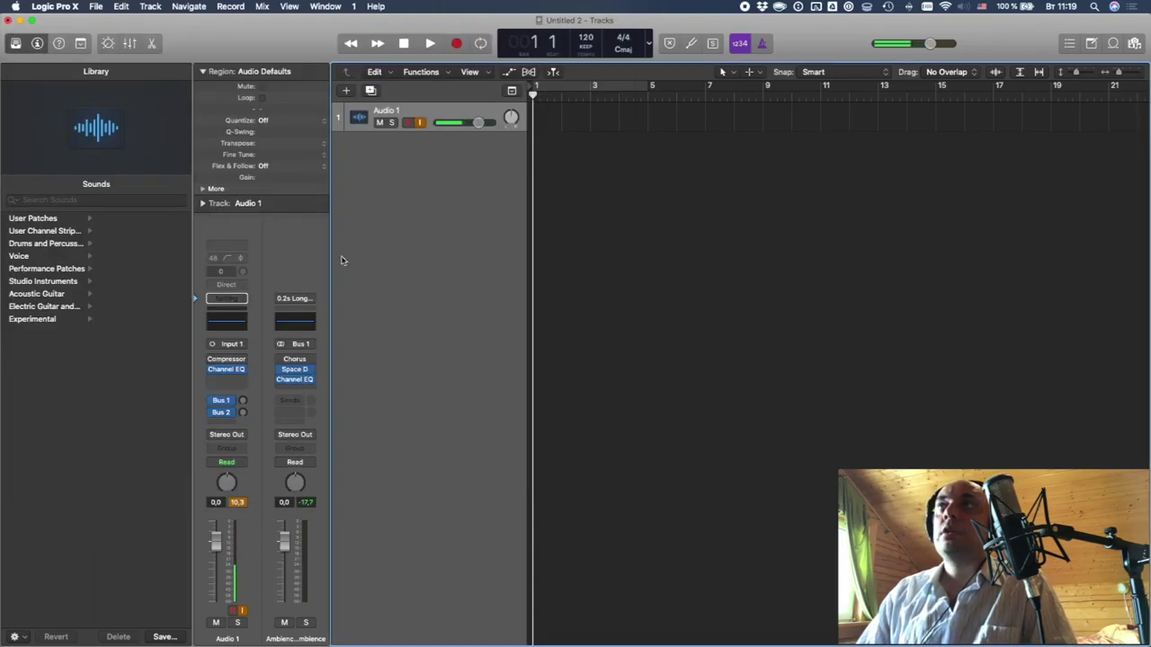
pyautogui.click(419, 123)
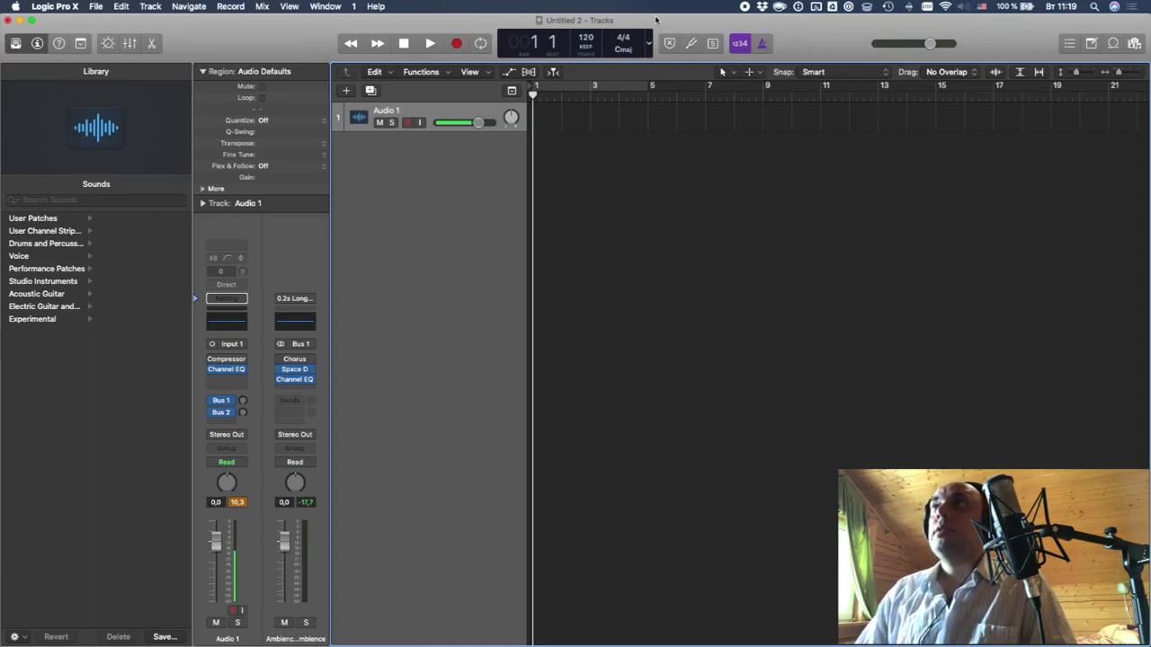
# - Set the project's time signature to 6/8
pyautogui.click(623, 42)
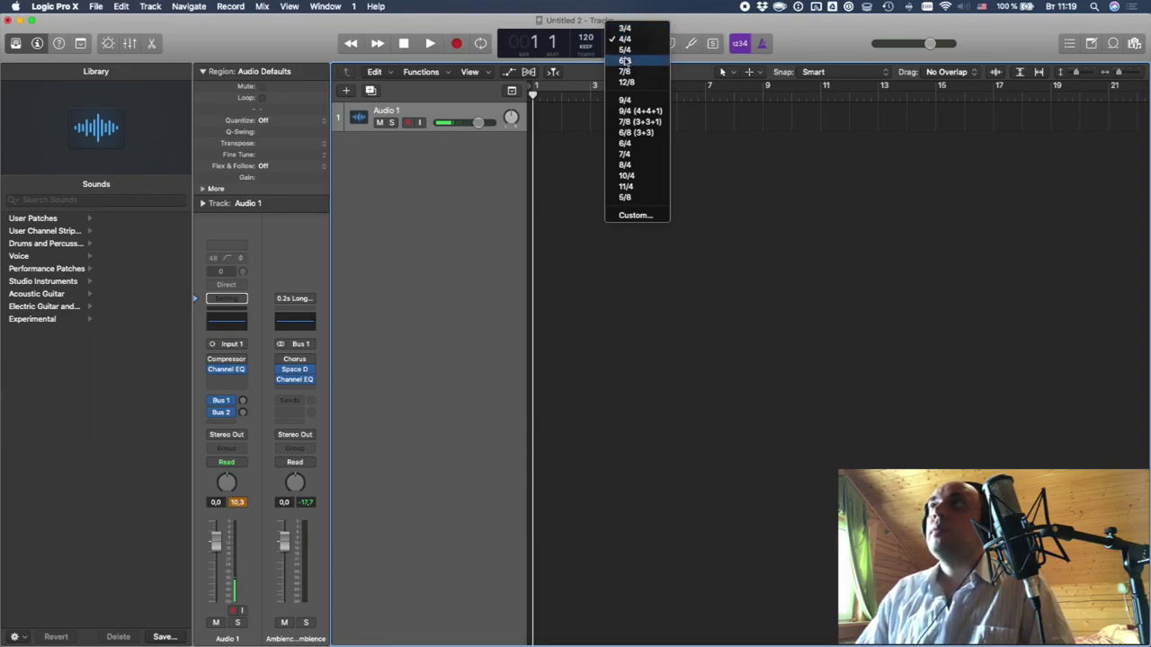
pyautogui.click(626, 60)
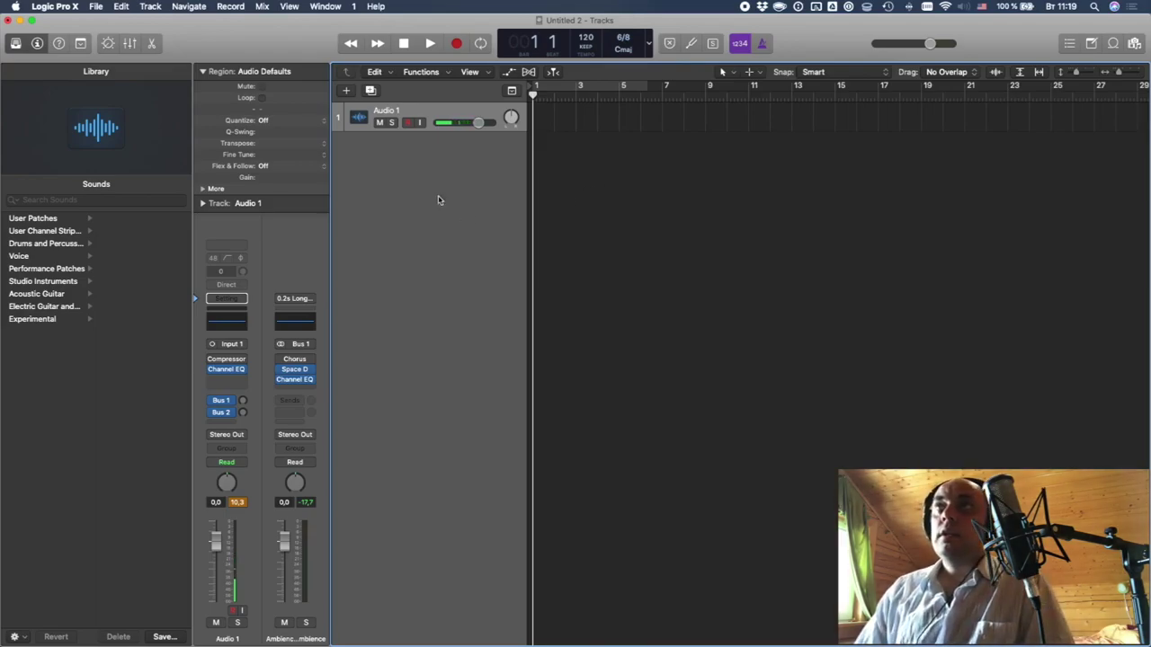
# - Add a new Drummer track in the Songwriter genre, keeping Output 1 + 2
pyautogui.click(346, 91)
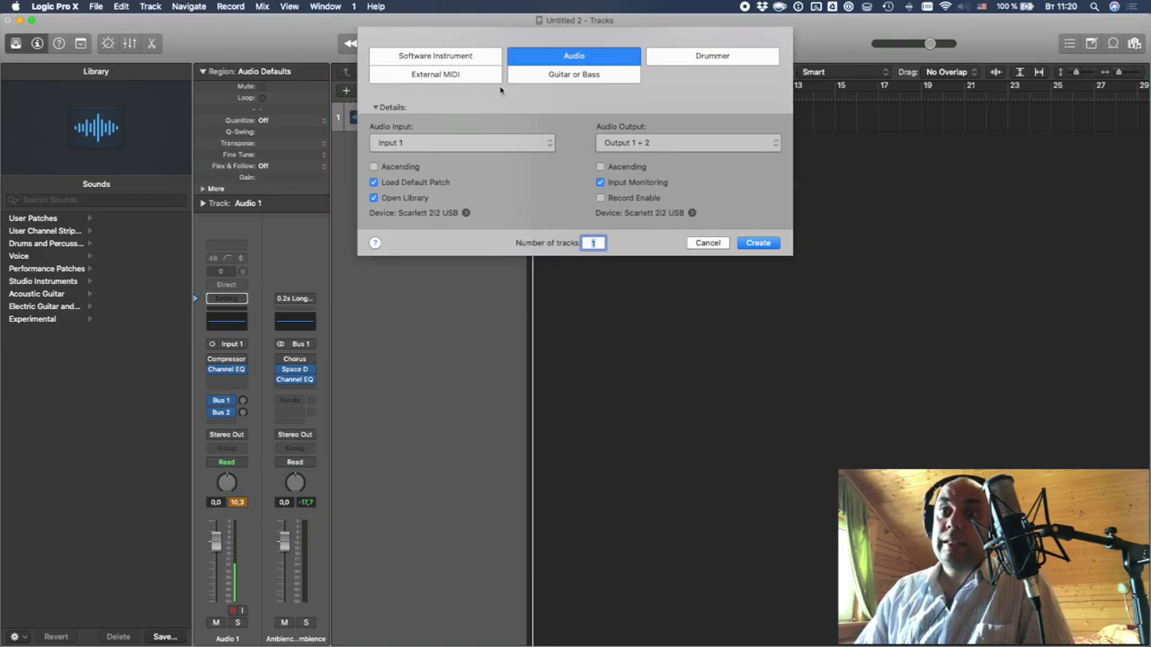
pyautogui.click(730, 60)
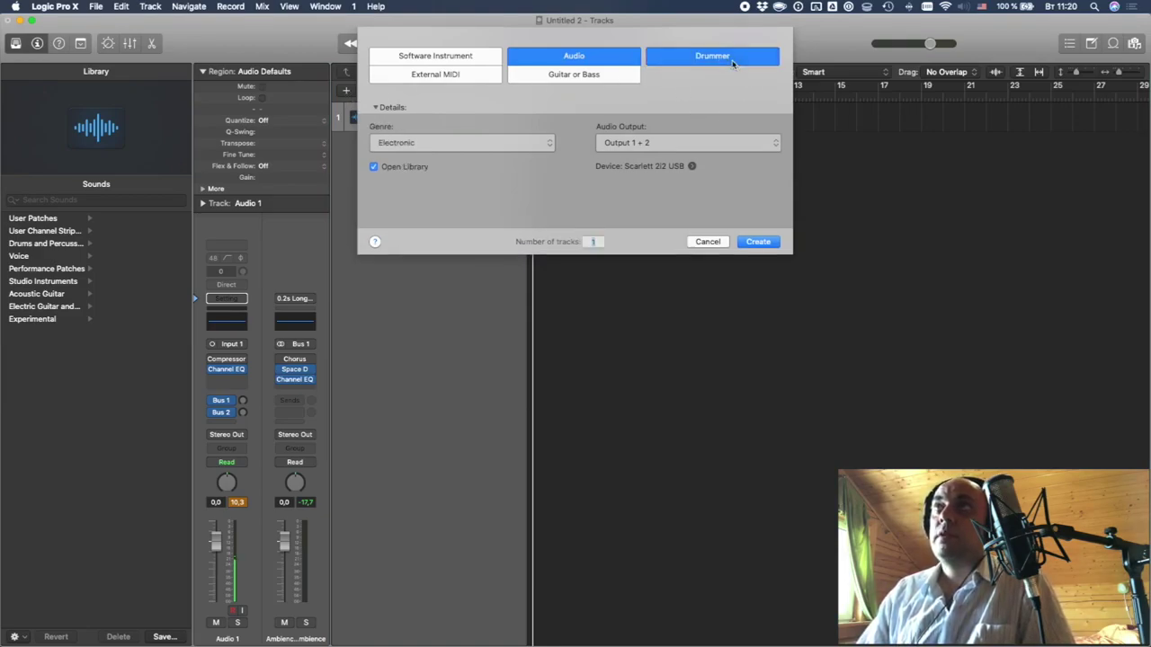
pyautogui.click(425, 145)
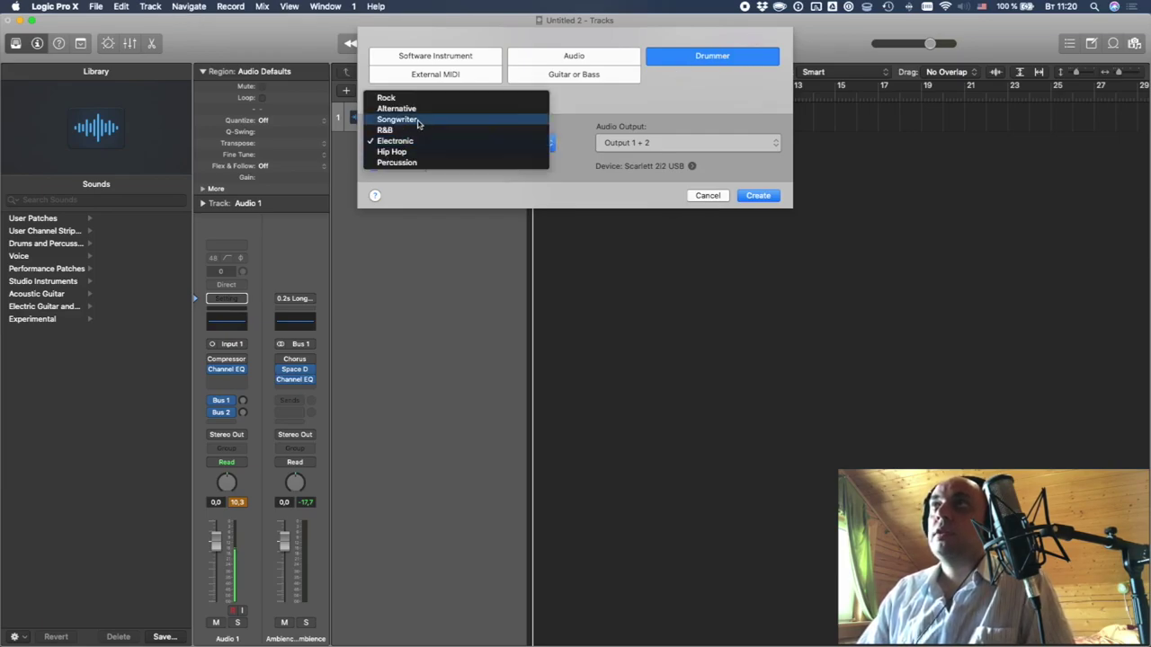
pyautogui.click(413, 121)
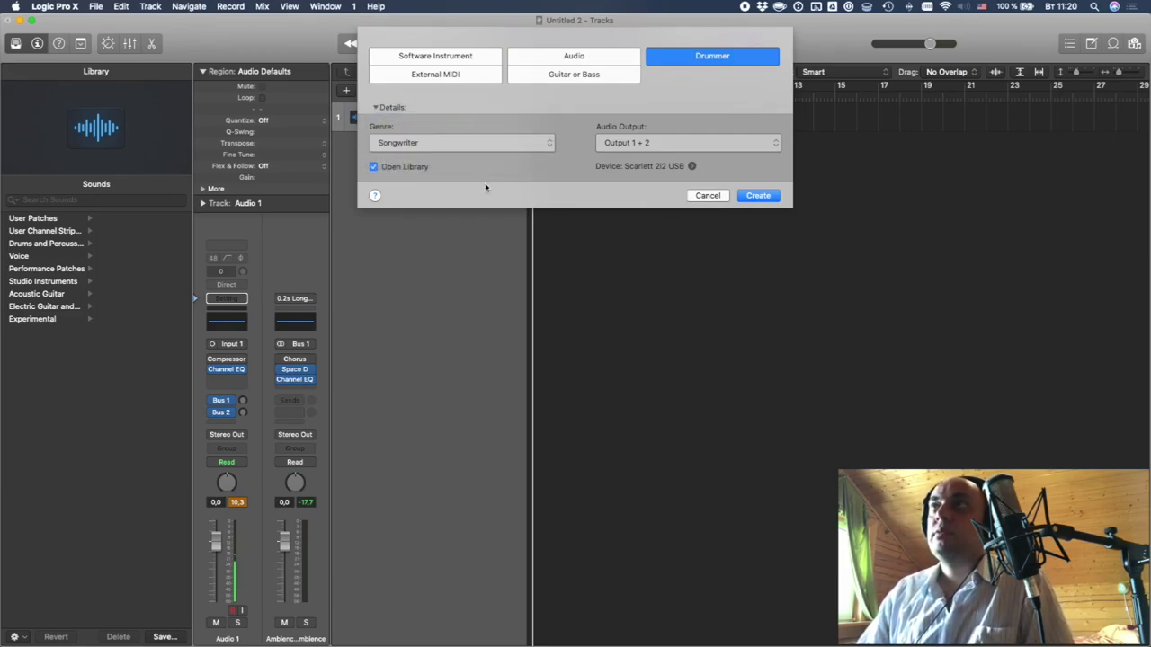
pyautogui.click(760, 196)
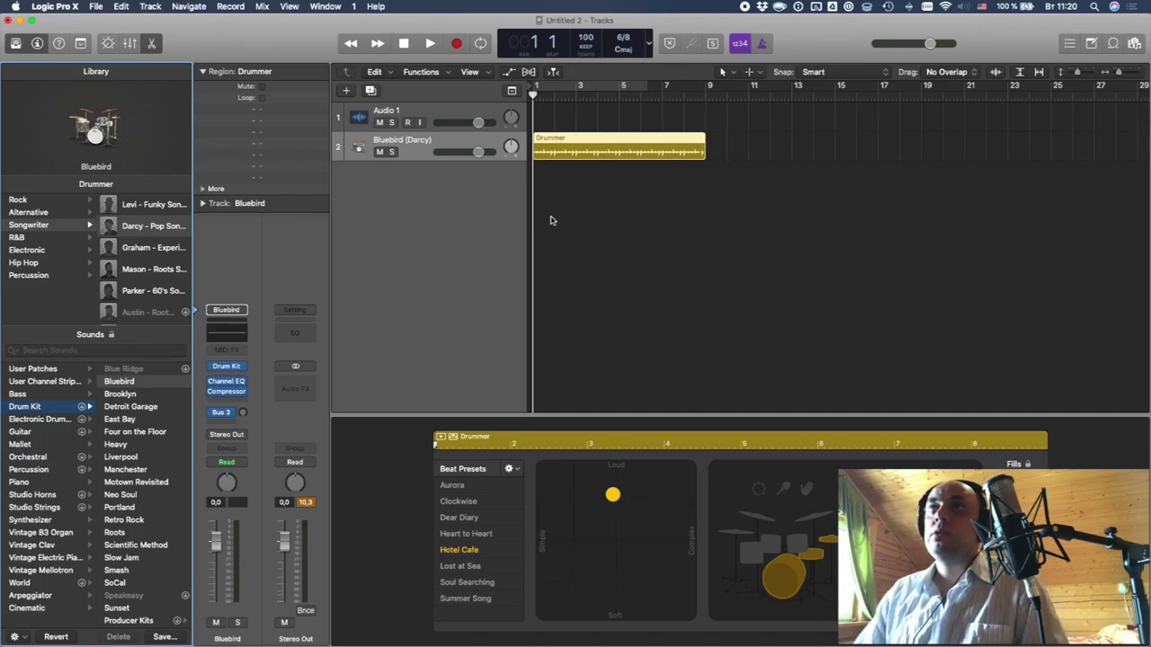
# - Play the new Drummer region through from bar 1 and stop at its end
pyautogui.press('space')
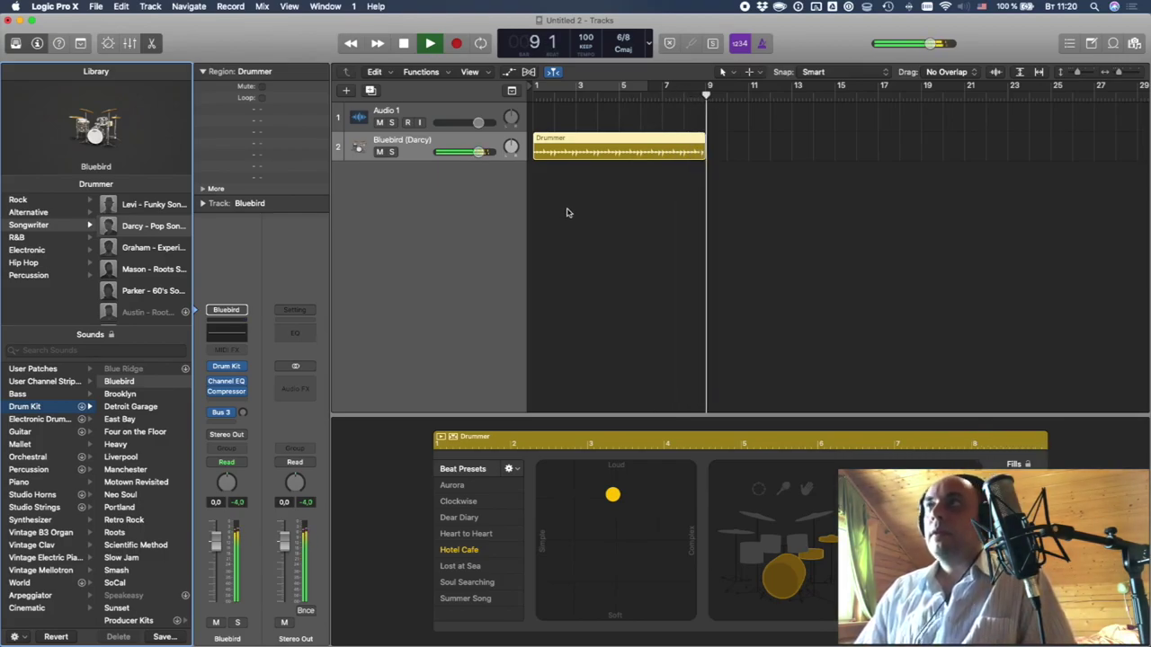
pyautogui.press('space')
# - Move the Drummer region to bar 2, then add Drummer regions in bar 1 and after it up to bar 34
pyautogui.moveTo(580, 151); pyautogui.dragTo(589, 152)
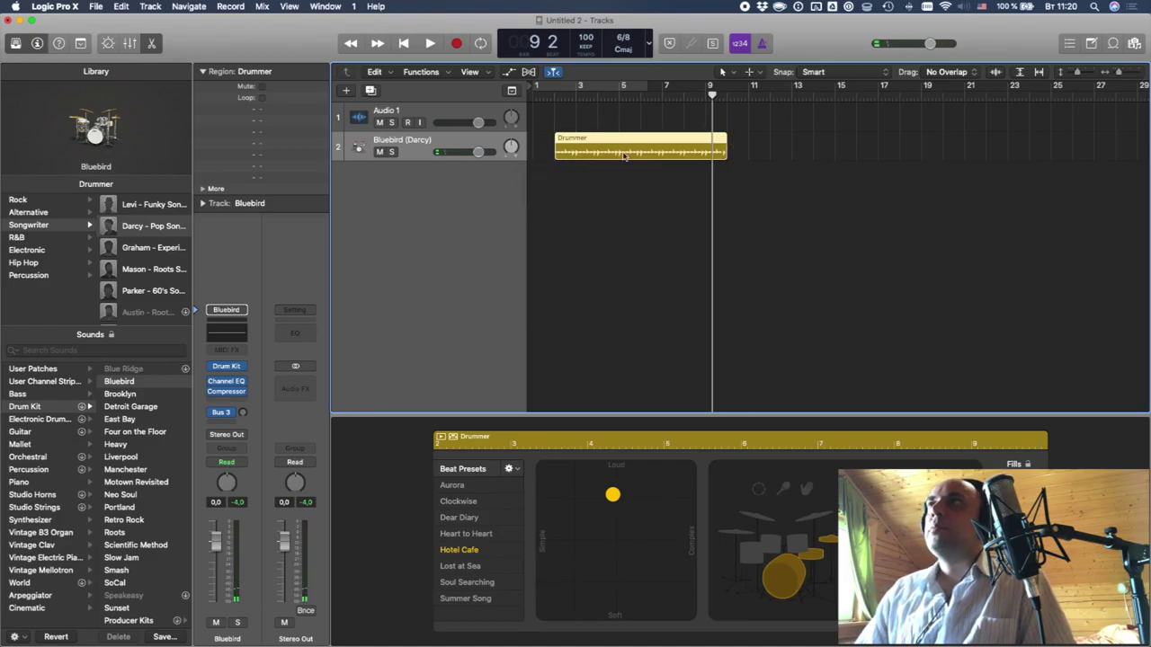
pyautogui.click(541, 150)
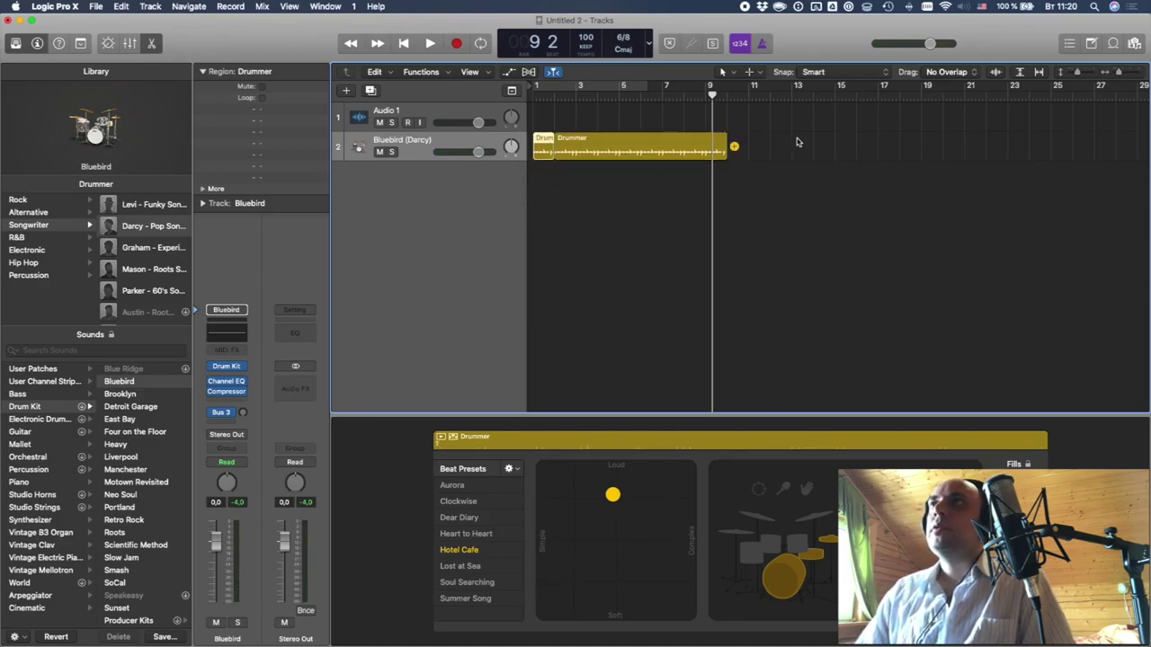
pyautogui.click(733, 147)
pyautogui.click(907, 147)
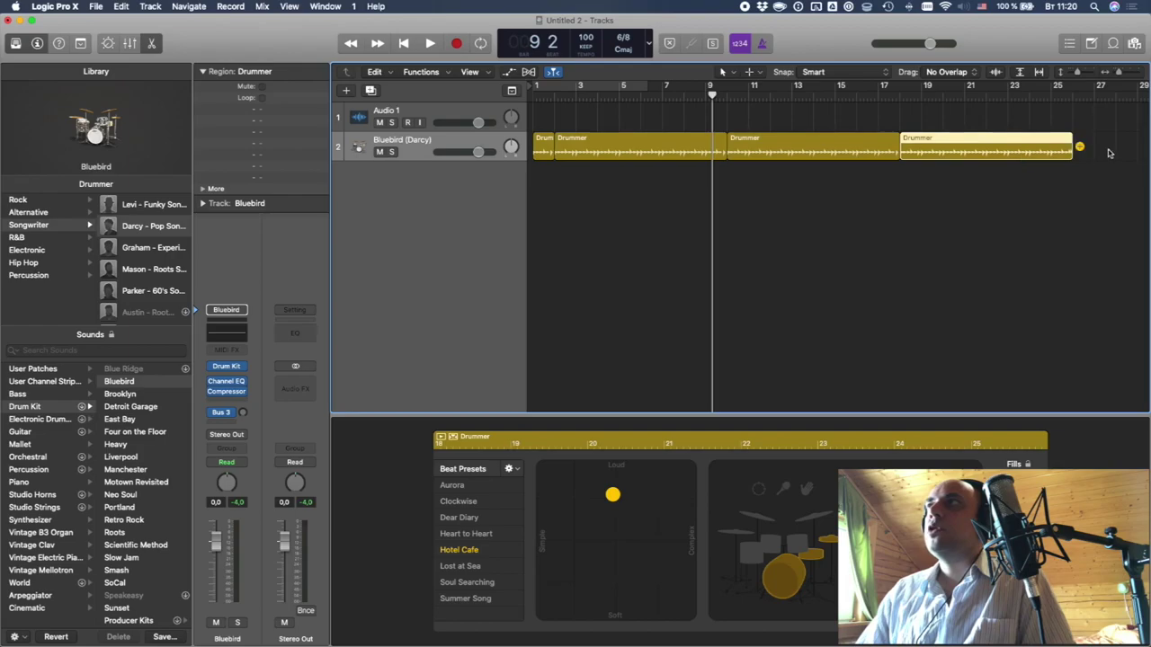
pyautogui.click(1080, 148)
pyautogui.hscroll(5, 566, 262)
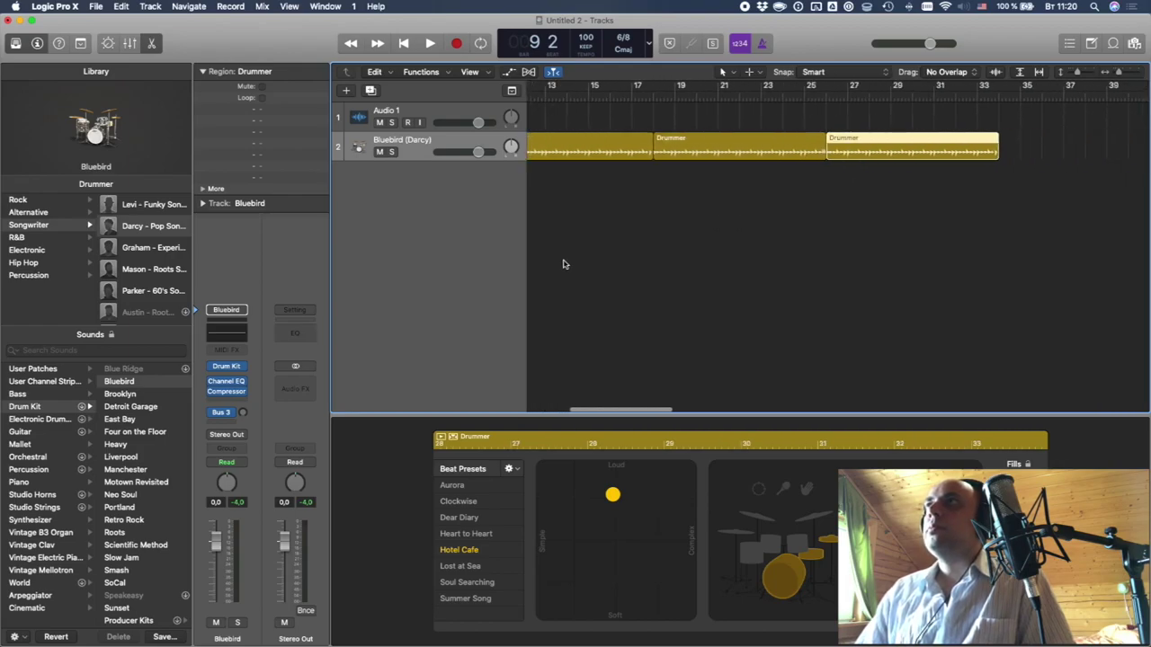
pyautogui.hscroll(-5, 604, 256)
# - Play the arranged drum part from the project start and return the playhead to bar 1
pyautogui.click(403, 43)
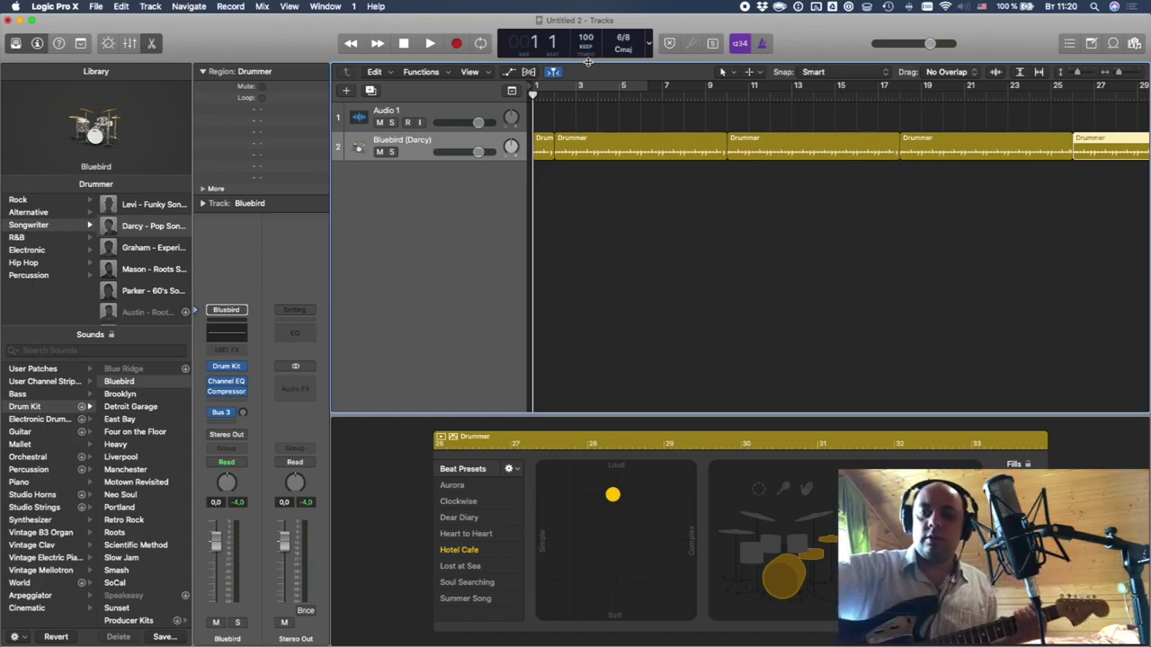
pyautogui.press('space')
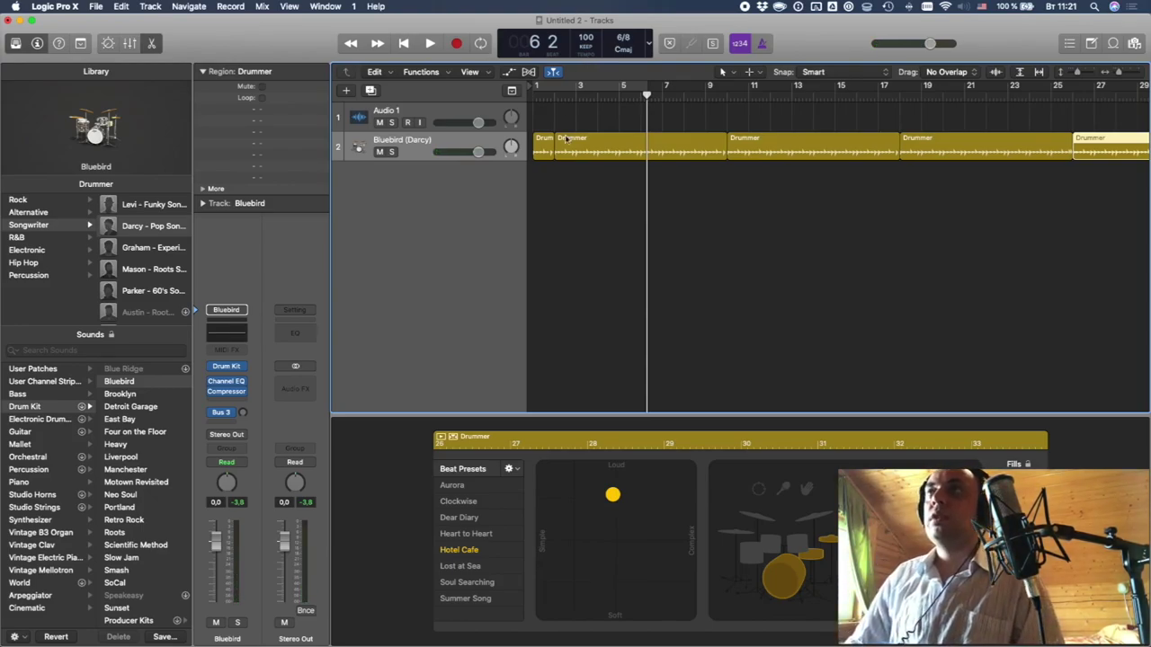
pyautogui.click(404, 43)
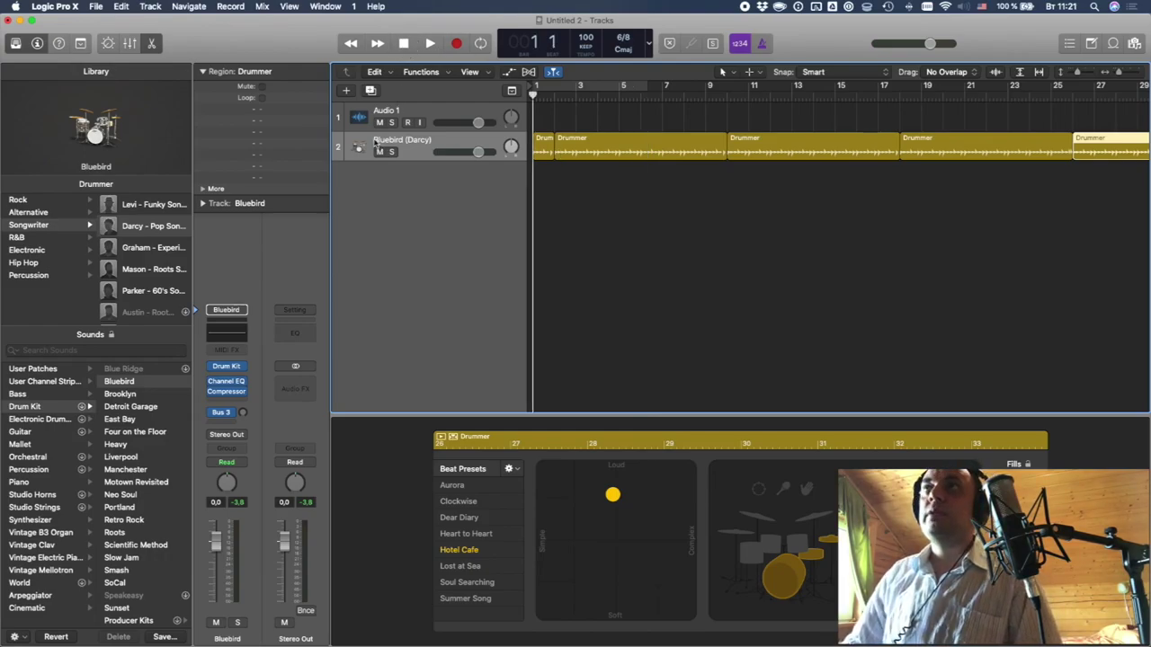
# - Add a Guitar or Bass track using Input 2 and output Bus 10, with input monitoring on
pyautogui.click(346, 91)
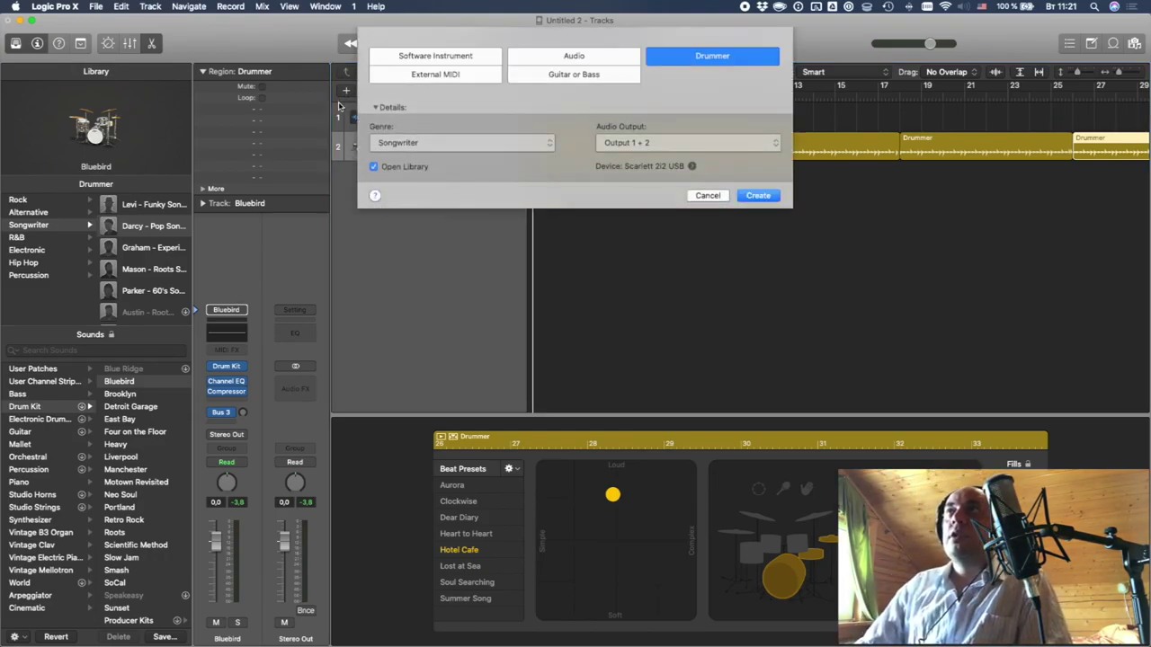
pyautogui.click(555, 77)
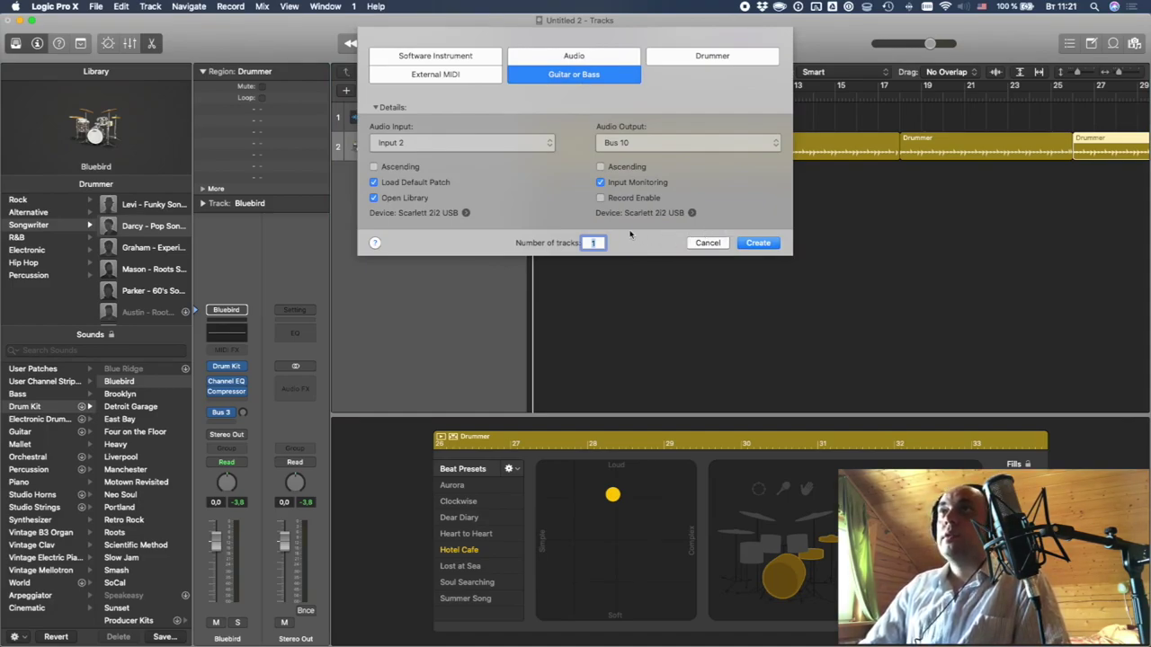
pyautogui.click(437, 144)
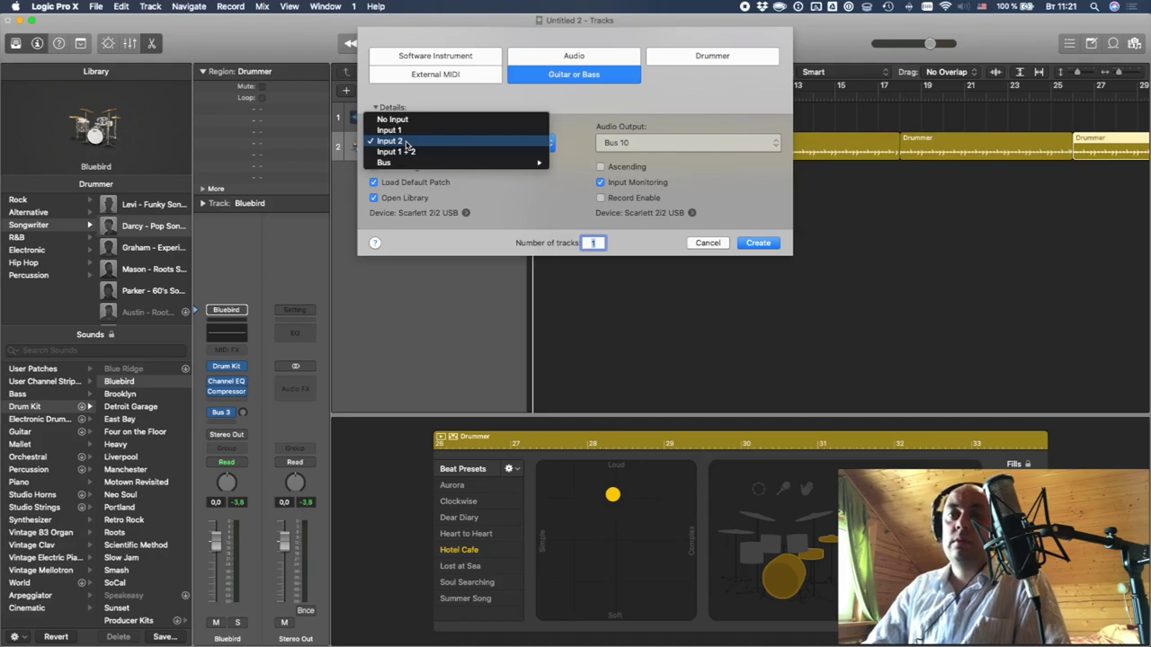
pyautogui.click(448, 250)
pyautogui.click(758, 242)
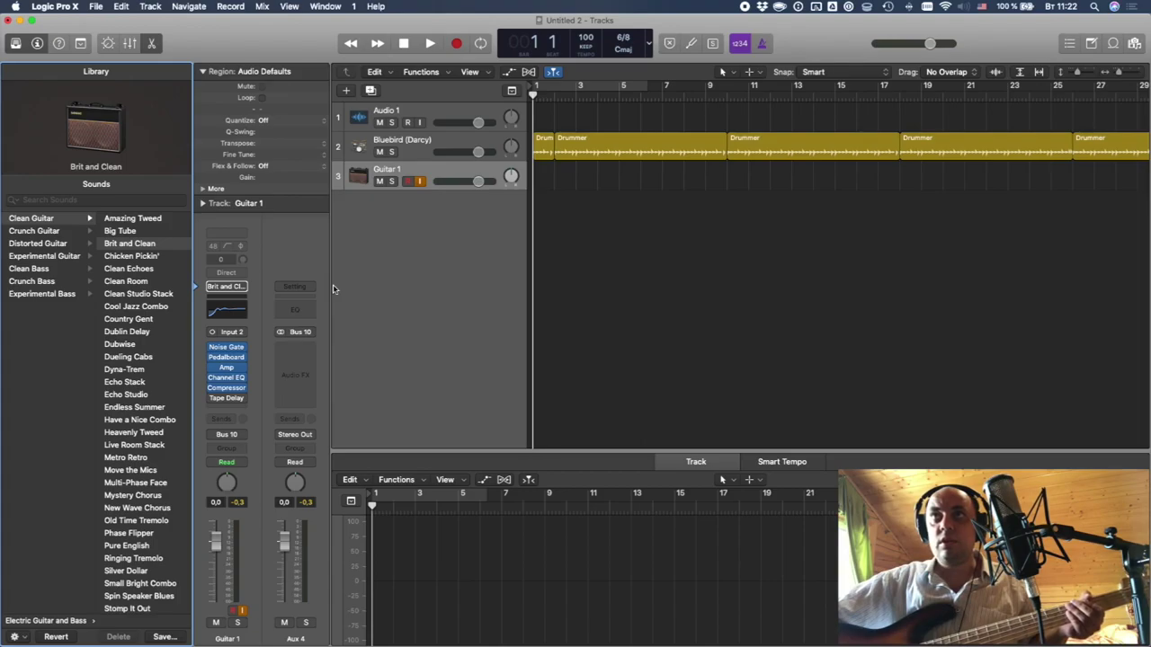
pyautogui.click(63, 269)
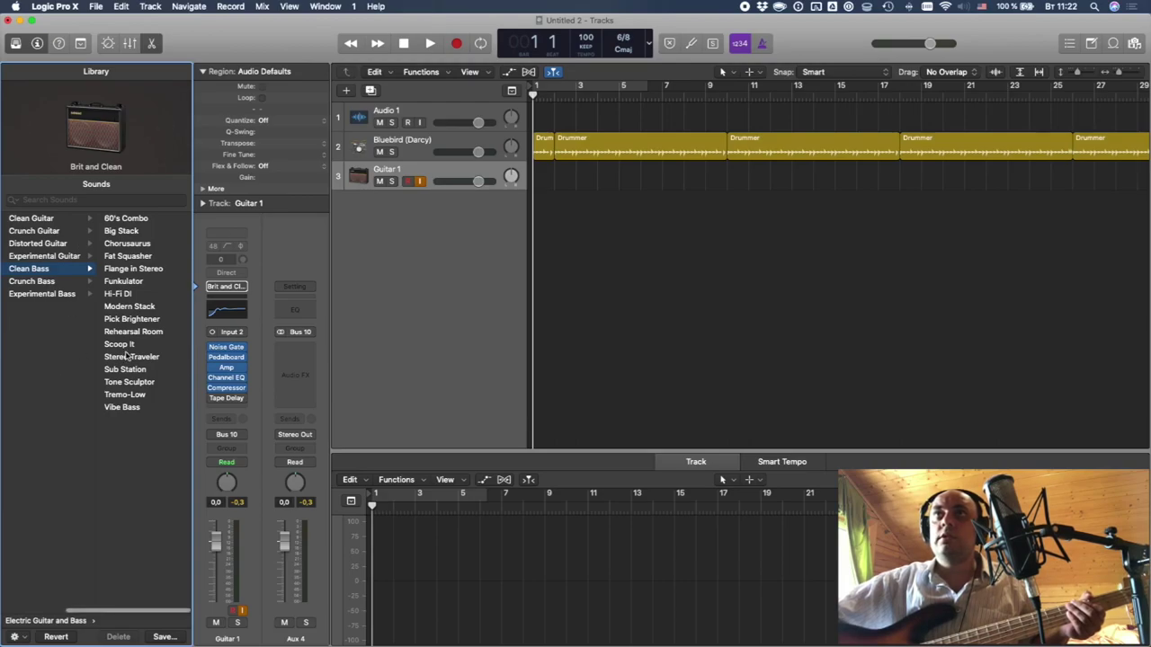
pyautogui.click(15, 43)
pyautogui.click(16, 43)
pyautogui.click(16, 43)
pyautogui.click(15, 43)
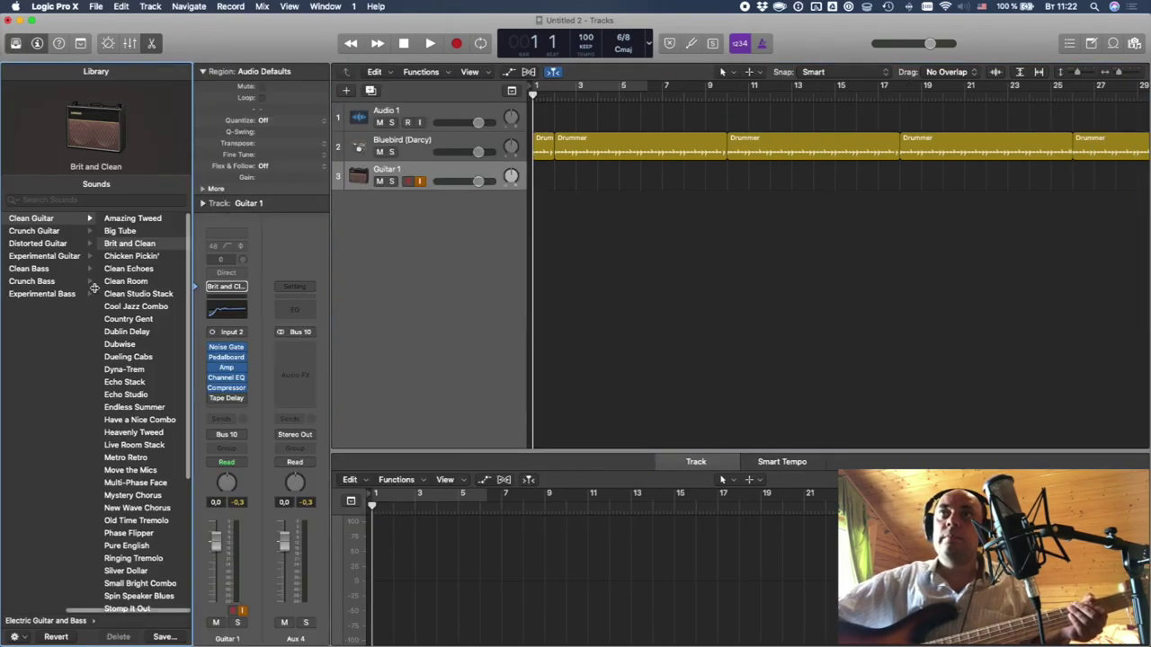
# - Load the Bright Cmpr patch from the Bass group of the User Patches onto track 3
pyautogui.hscroll(-5, 96, 291)
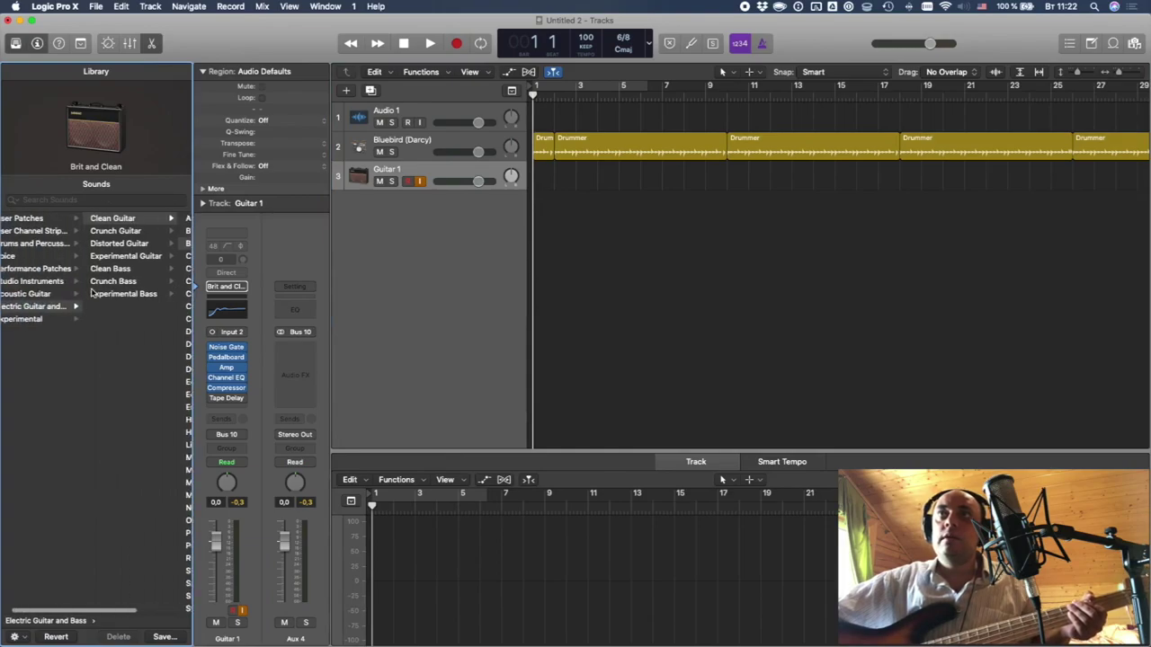
pyautogui.click(40, 218)
pyautogui.click(129, 258)
pyautogui.click(131, 244)
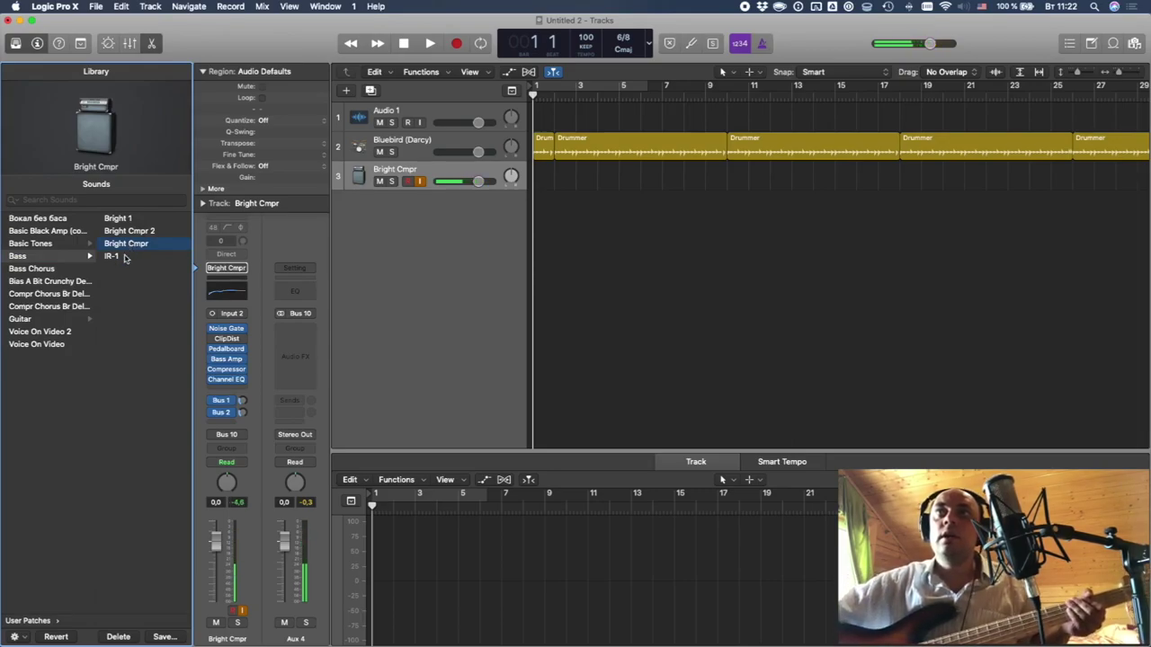
# - Load the 60's Combo patch from Electric Guitar and Bass, Clean Bass, onto track 3
pyautogui.hscroll(-3, 131, 243)
pyautogui.hscroll(2, 132, 258)
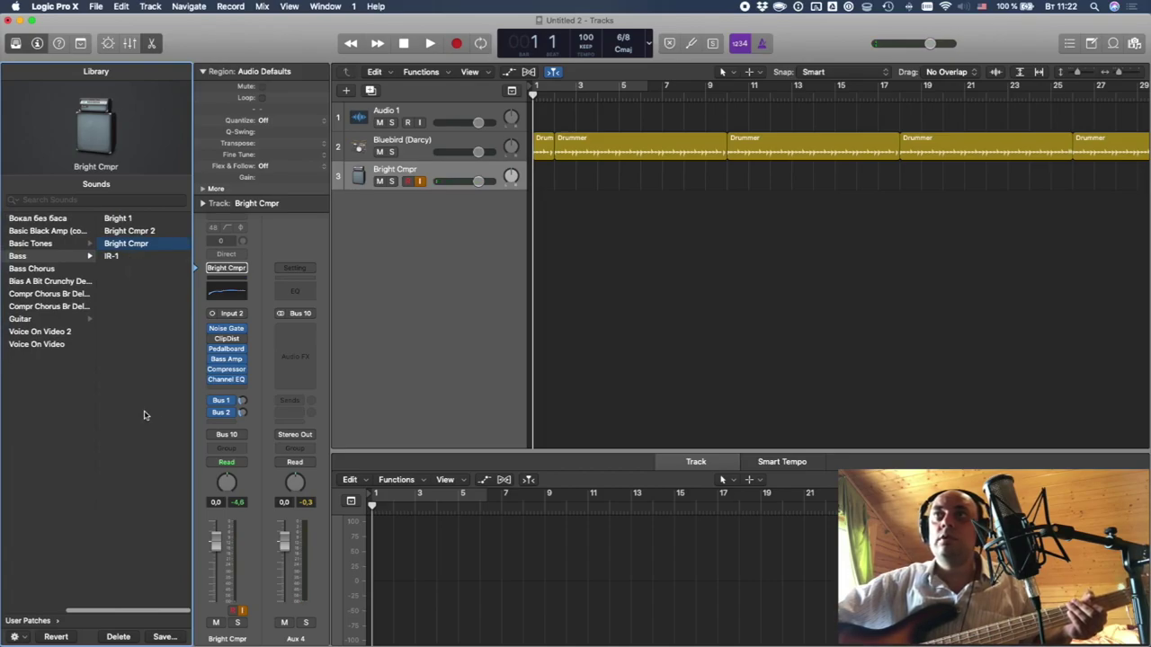
pyautogui.hscroll(-3, 113, 390)
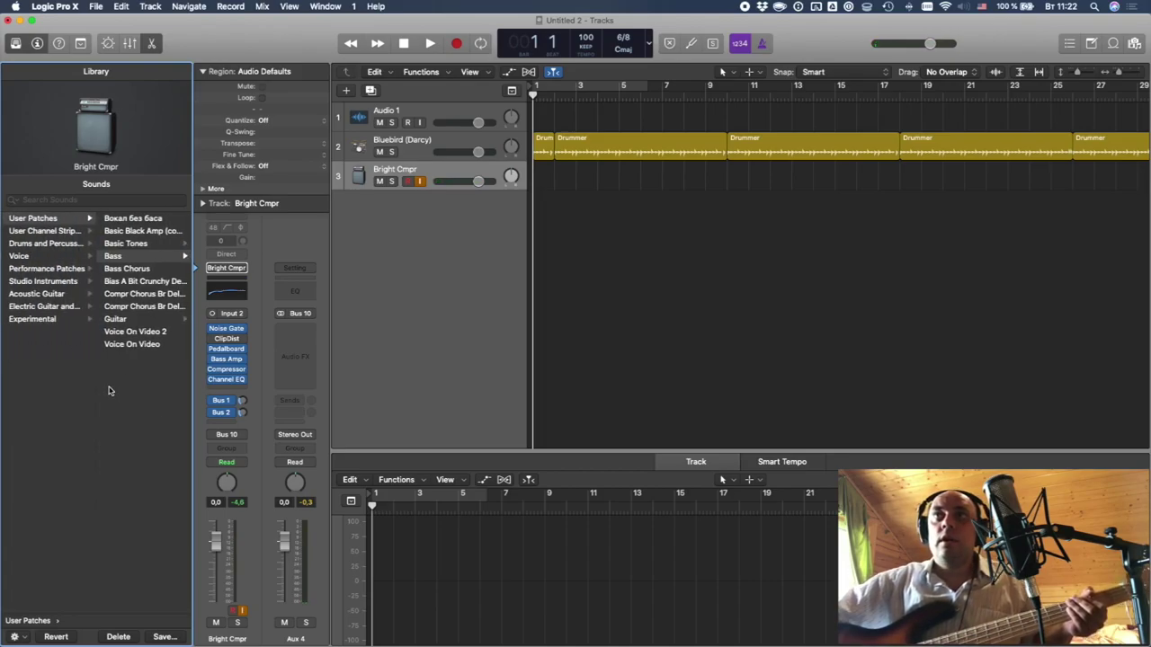
pyautogui.click(43, 309)
pyautogui.click(124, 268)
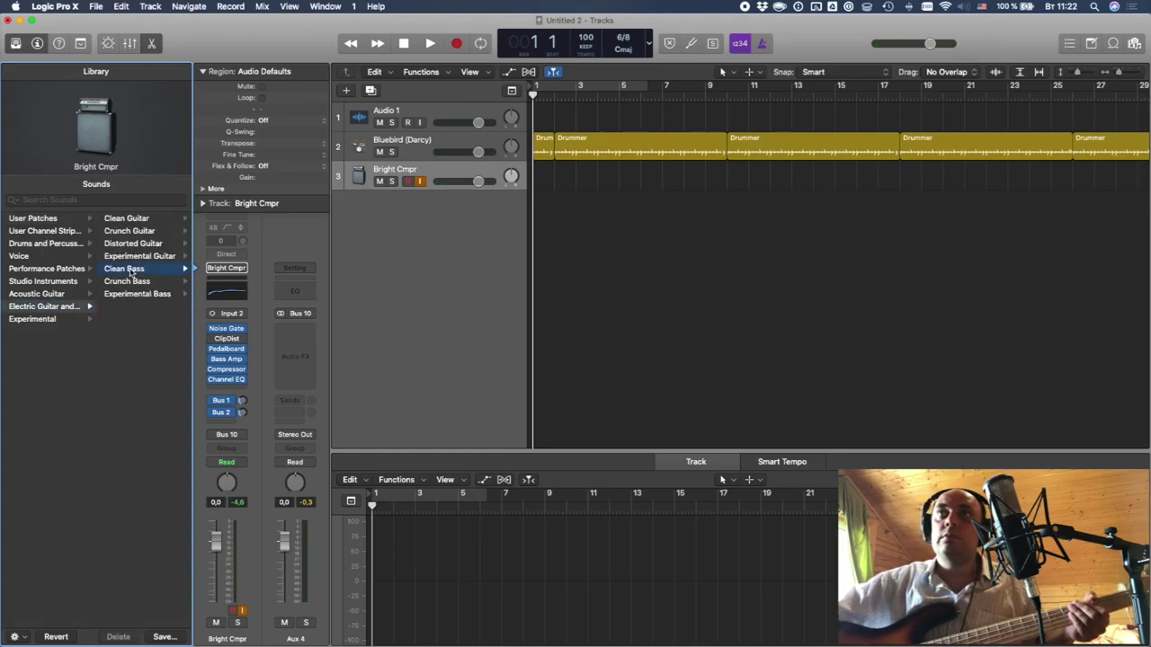
pyautogui.click(144, 220)
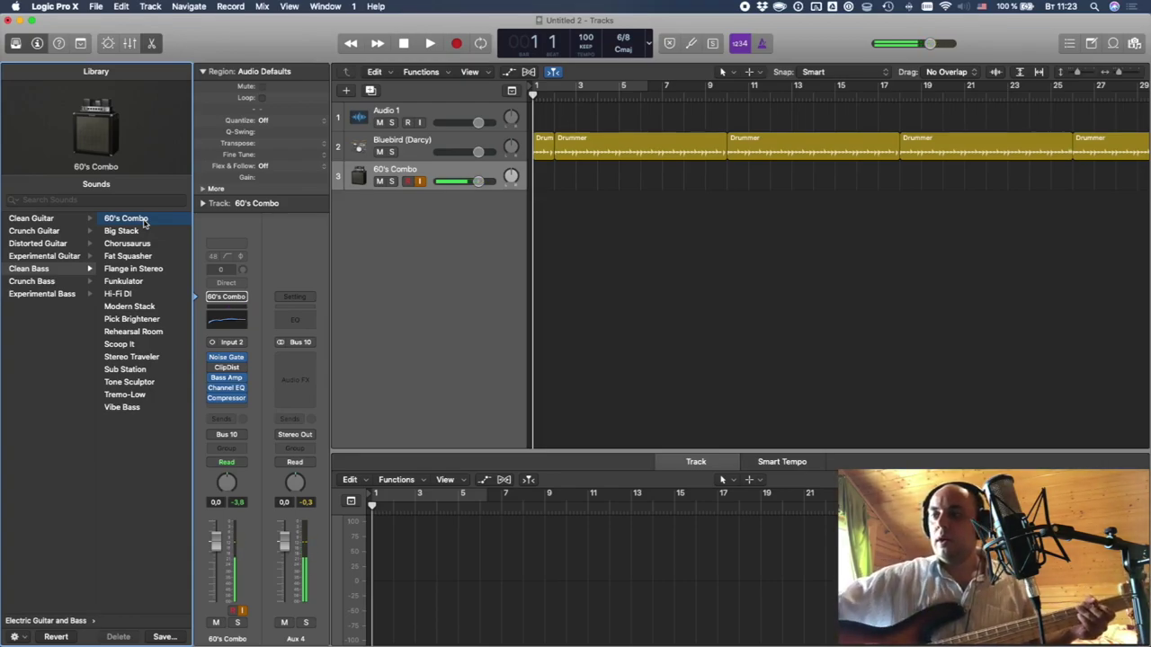
# - Check the bass tuning on Input 2 with the Tuner and close it
pyautogui.click(695, 43)
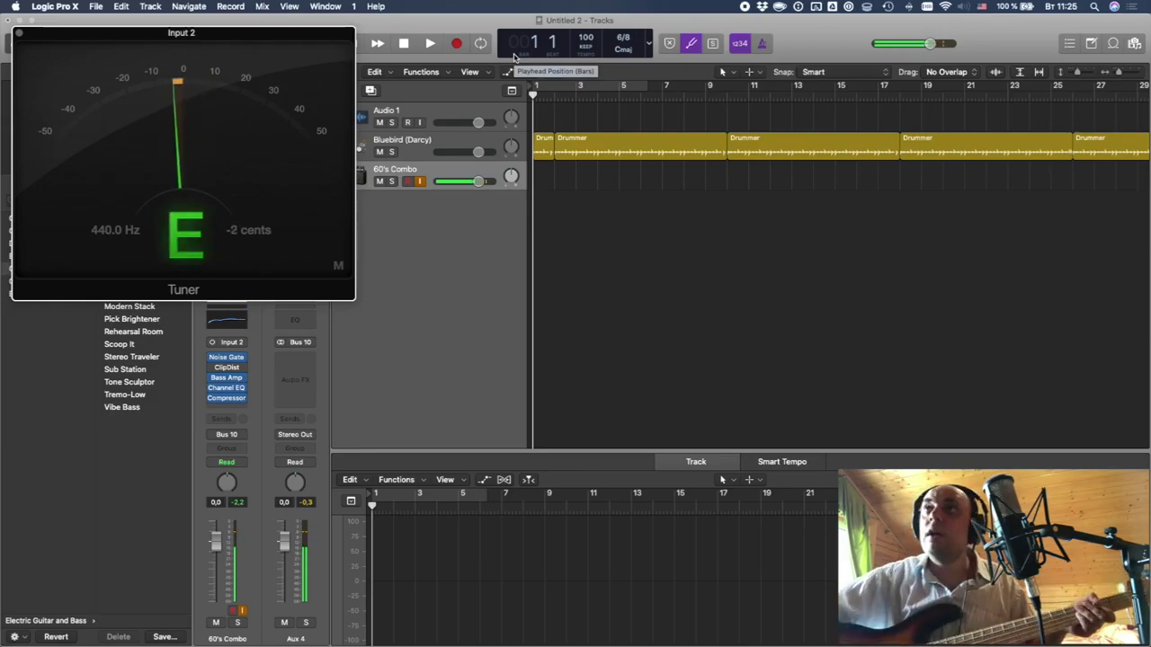
pyautogui.click(19, 33)
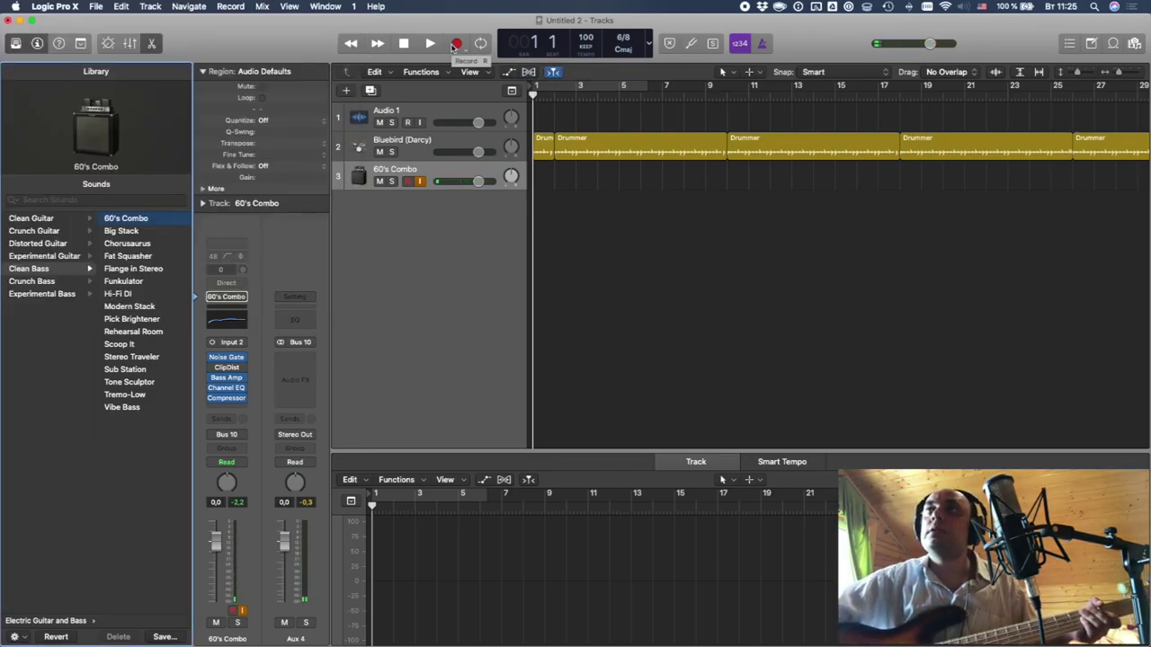
# - Record a bass take on the 60's Combo track from bar 1 to bar 18 and delete it with its audio file
pyautogui.click(454, 44)
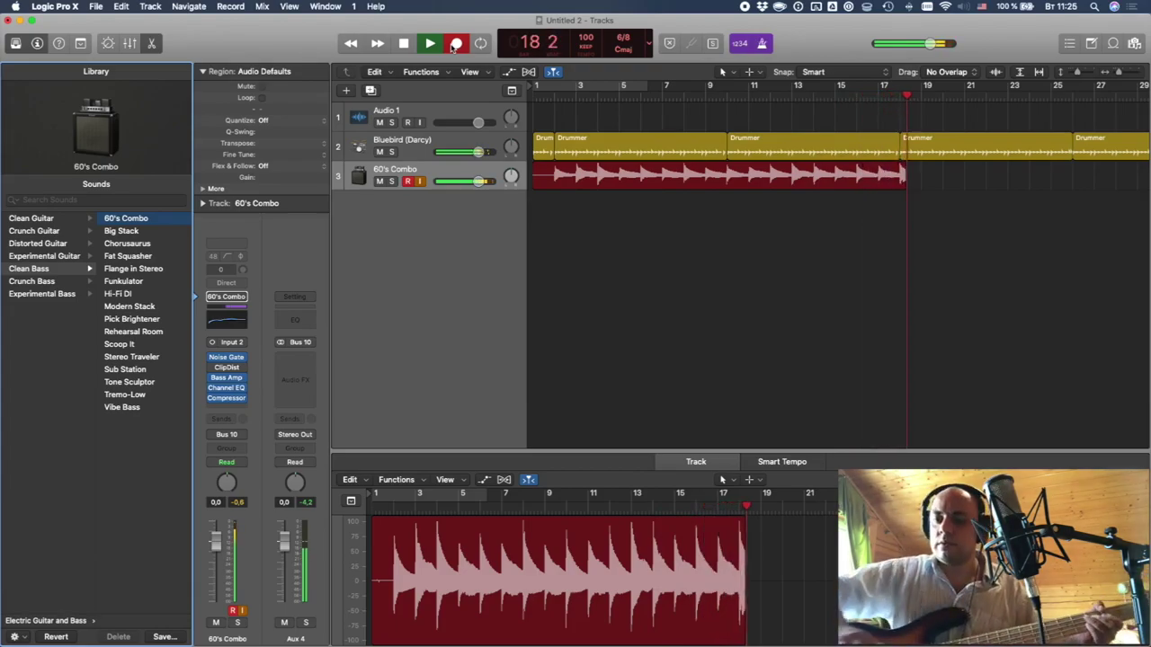
pyautogui.press('space')
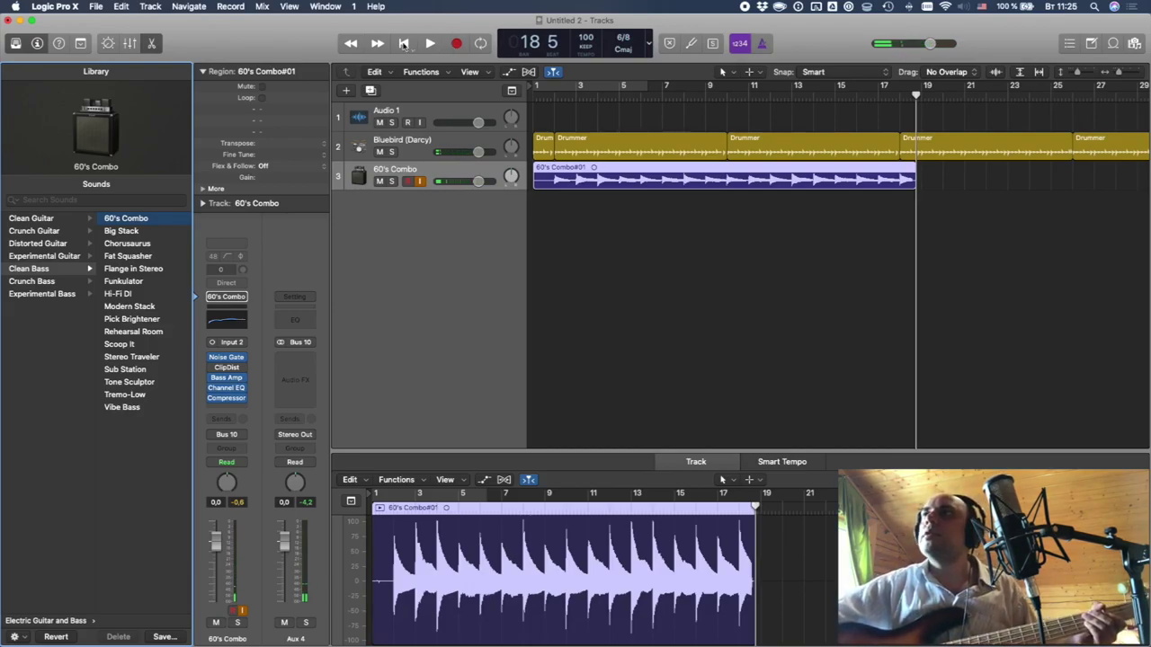
pyautogui.click(686, 255)
pyautogui.click(665, 183)
pyautogui.press('BackSpace')
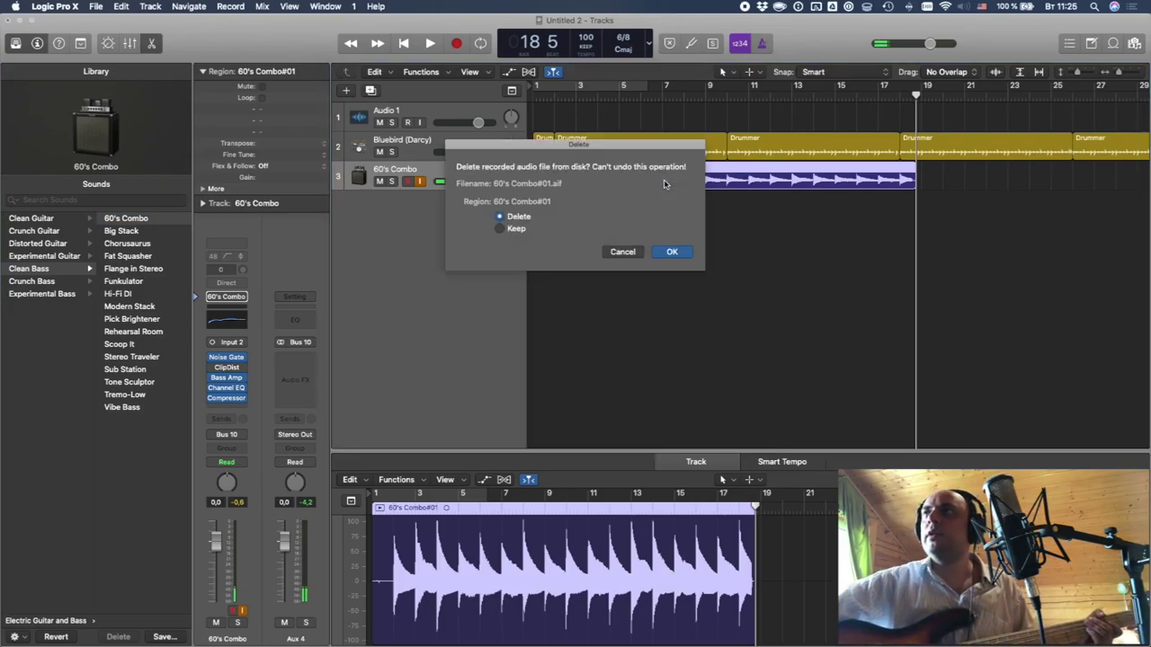
pyautogui.press('Return')
# - Record a new bass take on the 60's Combo track from the project start and stop in bar 55
pyautogui.click(403, 43)
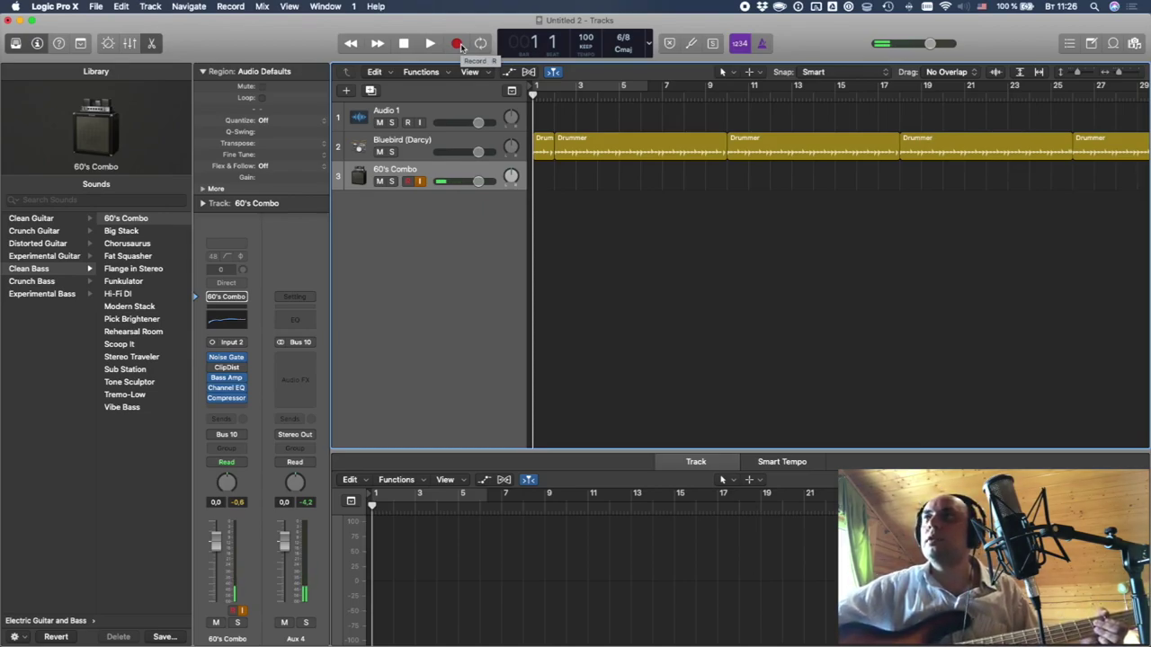
pyautogui.click(458, 43)
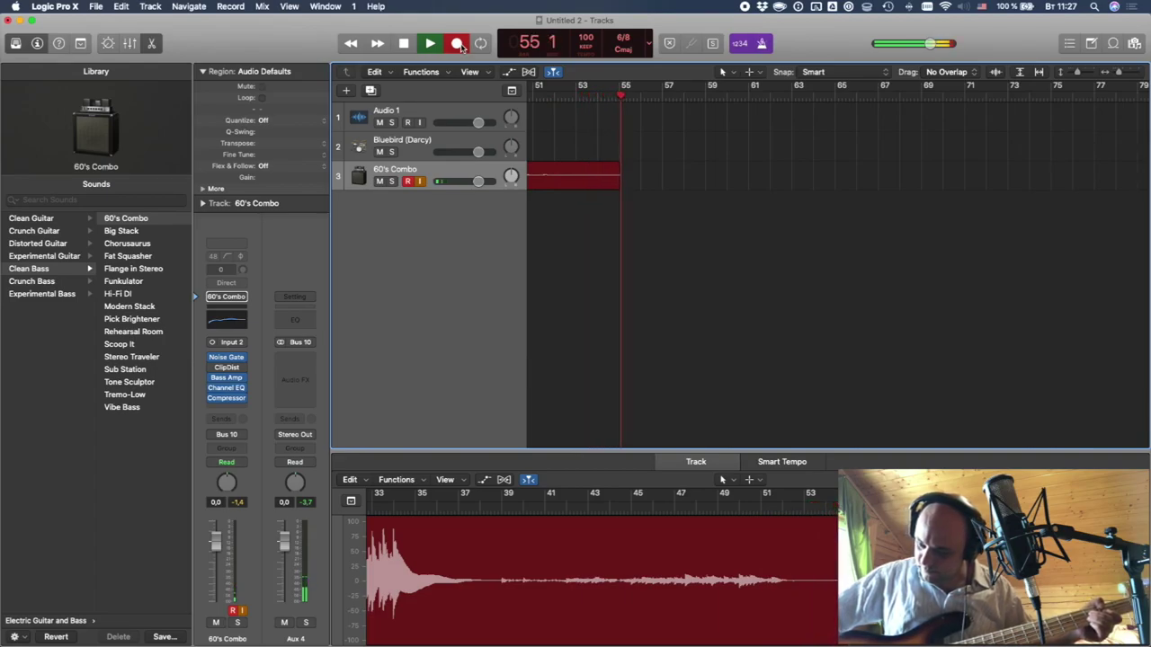
pyautogui.press('space')
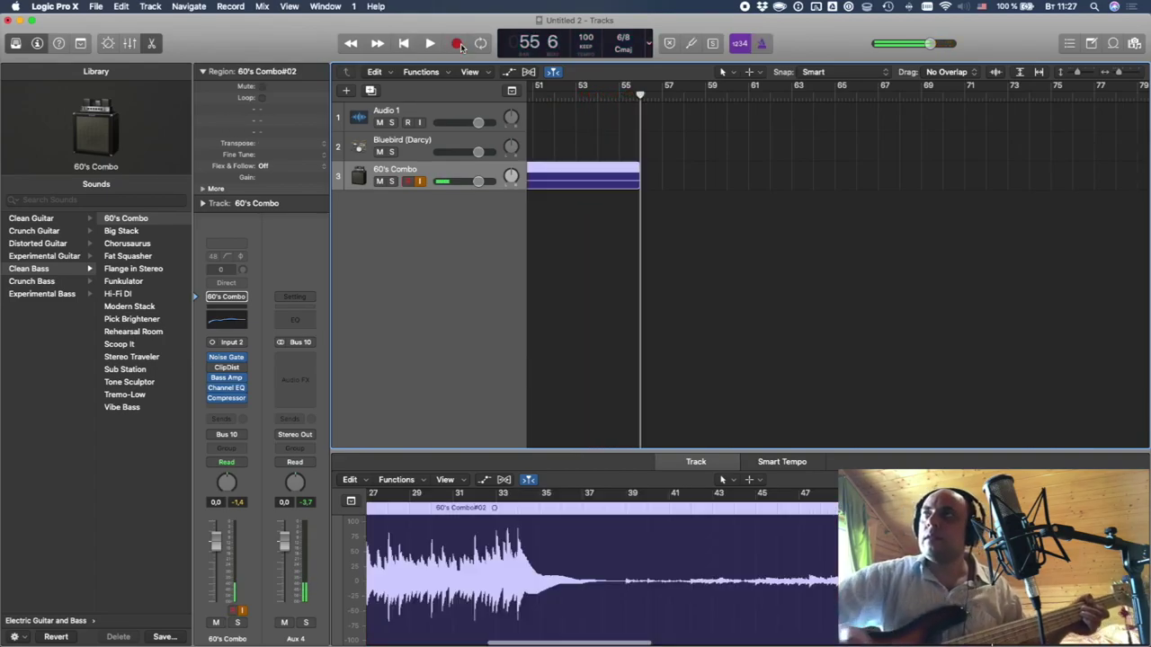
# - Add another Drummer region on the Bluebird (Darcy) track after the last one, covering bars 34 to 42
pyautogui.hscroll(-10, 647, 189)
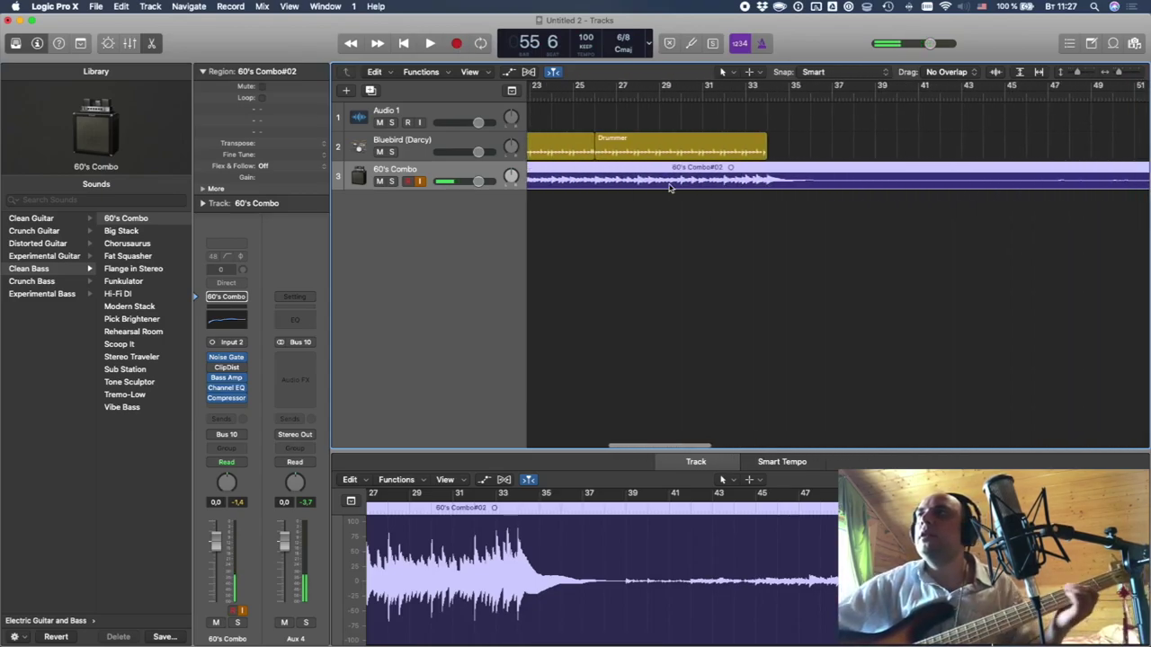
pyautogui.click(649, 151)
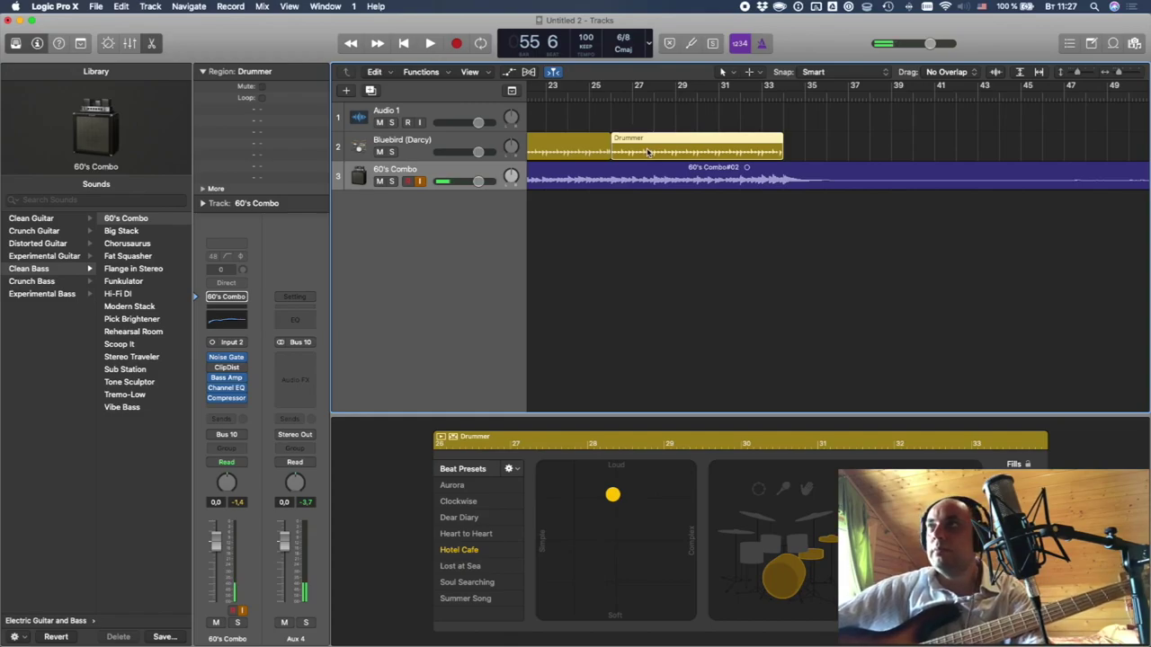
pyautogui.hscroll(5, 789, 153)
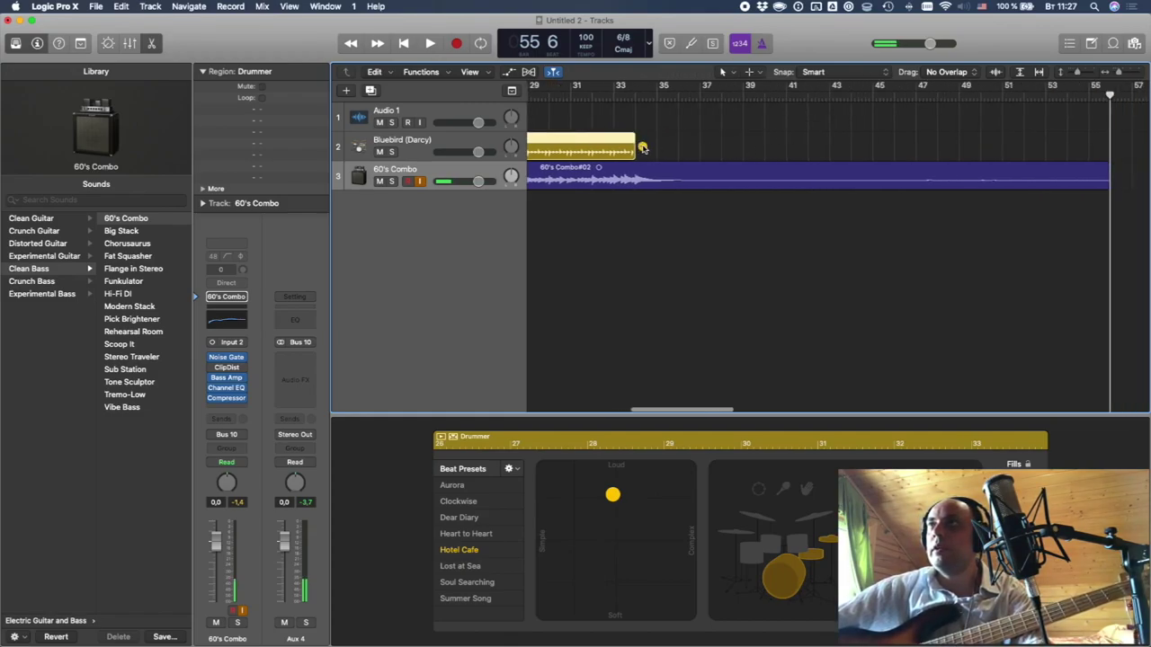
pyautogui.click(642, 148)
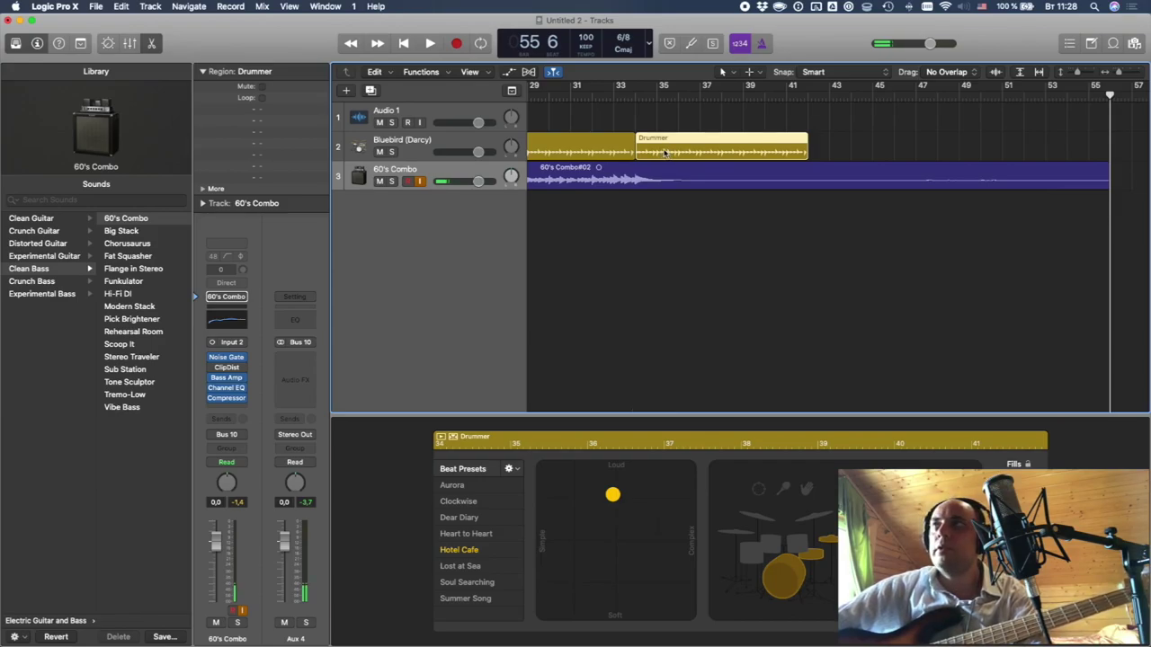
# - Copy the Drummer region at bar 34 and place the copy at bar 58
pyautogui.moveTo(659, 152)
pyautogui.mouseDown()
pyautogui.moveTo(755, 150)
pyautogui.moveTo(670, 151)
pyautogui.mouseUp()
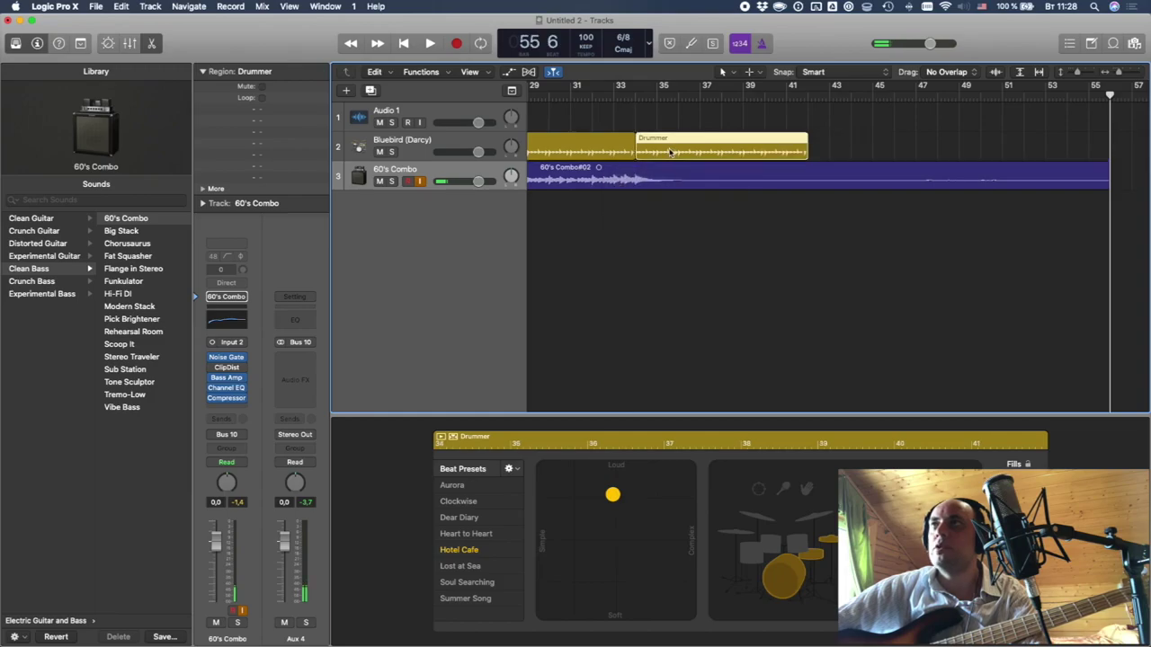
pyautogui.moveTo(668, 152); pyautogui.dragTo(971, 160)
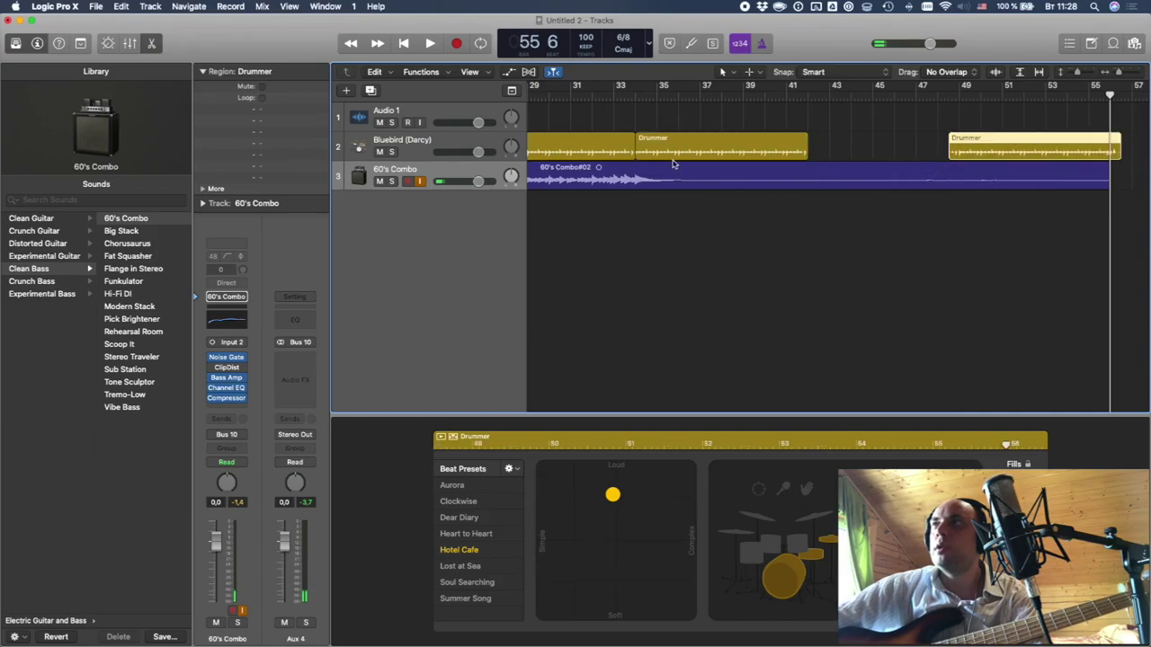
pyautogui.hscroll(2, 741, 153)
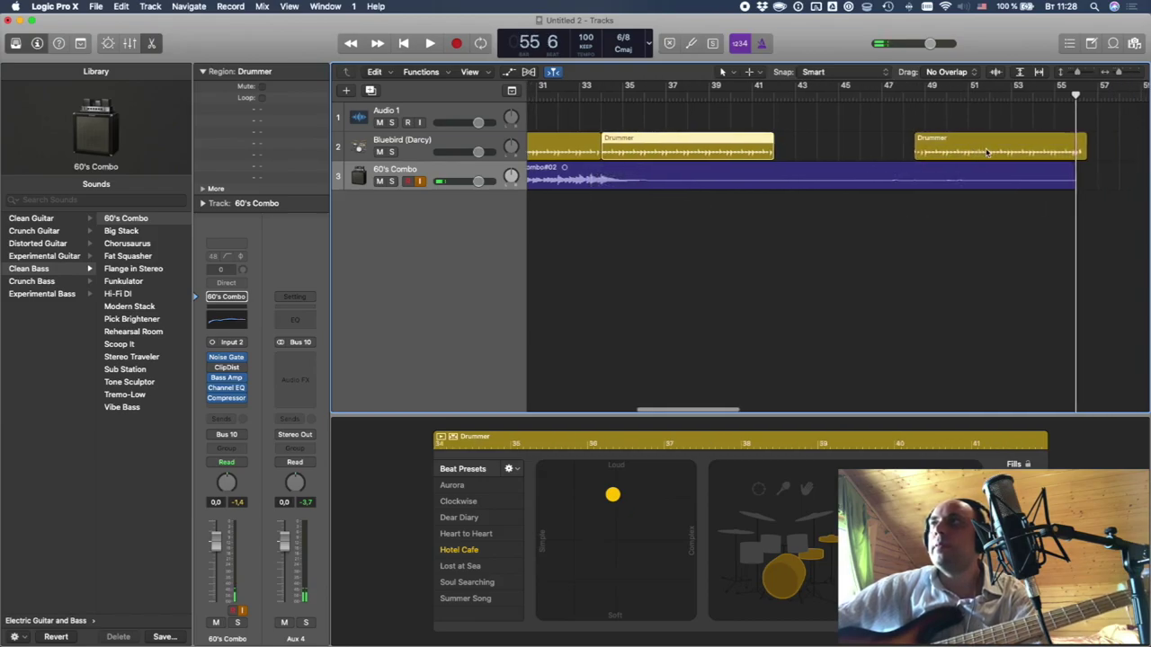
pyautogui.moveTo(950, 149); pyautogui.dragTo(921, 150)
# - Shorten the Drummer region at bar 34 to a tiny sliver and play the passage around bars 33 to 35
pyautogui.hscroll(-5, 873, 159)
pyautogui.hscroll(-3, 777, 155)
pyautogui.click(821, 155)
pyautogui.moveTo(821, 154); pyautogui.dragTo(656, 161)
pyautogui.click(630, 94)
pyautogui.press('space')
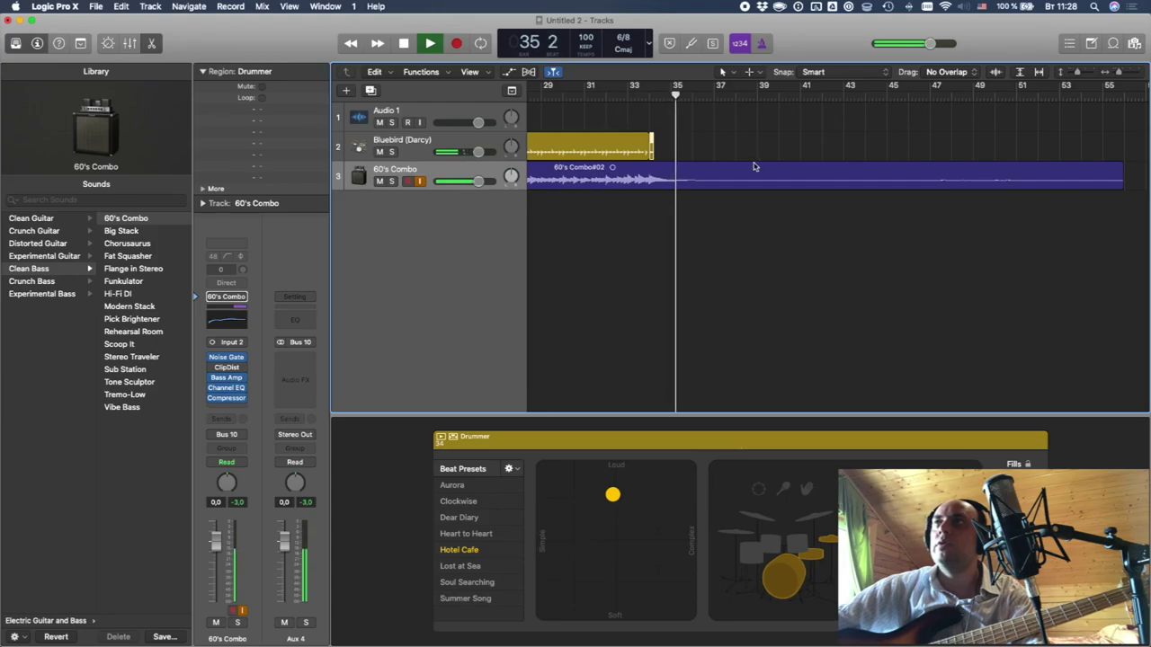
pyautogui.press('space')
# - Fill the drum gap with one long Drummer region stretching from bar 34 to bar 58
pyautogui.hscroll(2, 857, 148)
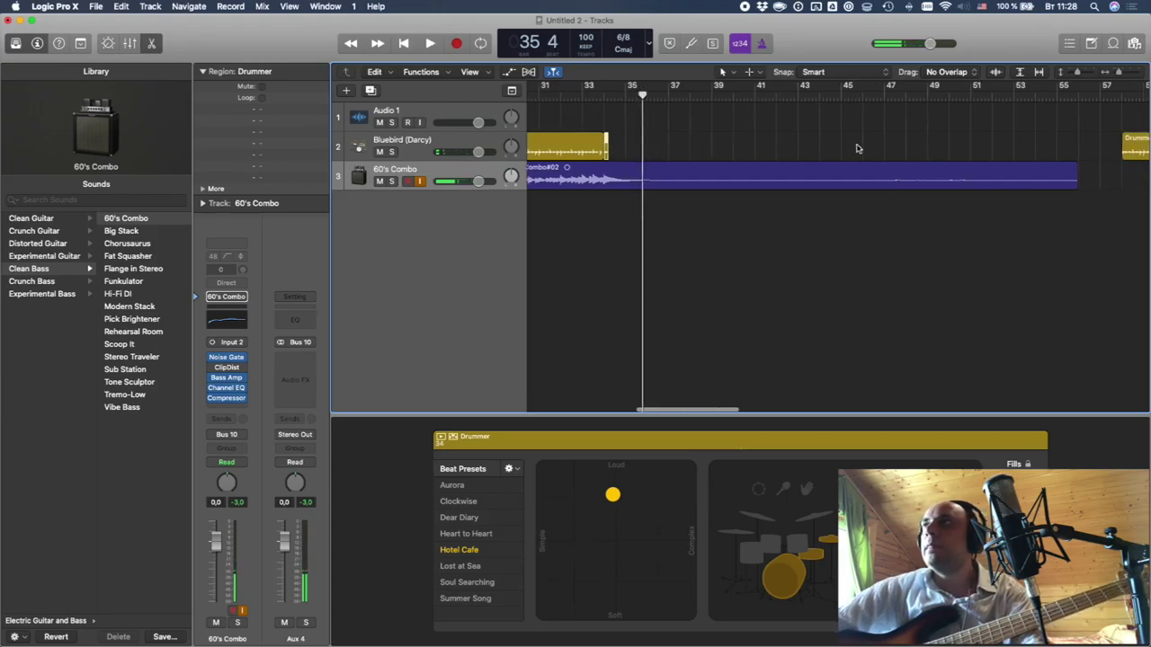
pyautogui.hscroll(3, 846, 150)
pyautogui.hscroll(-3, 688, 153)
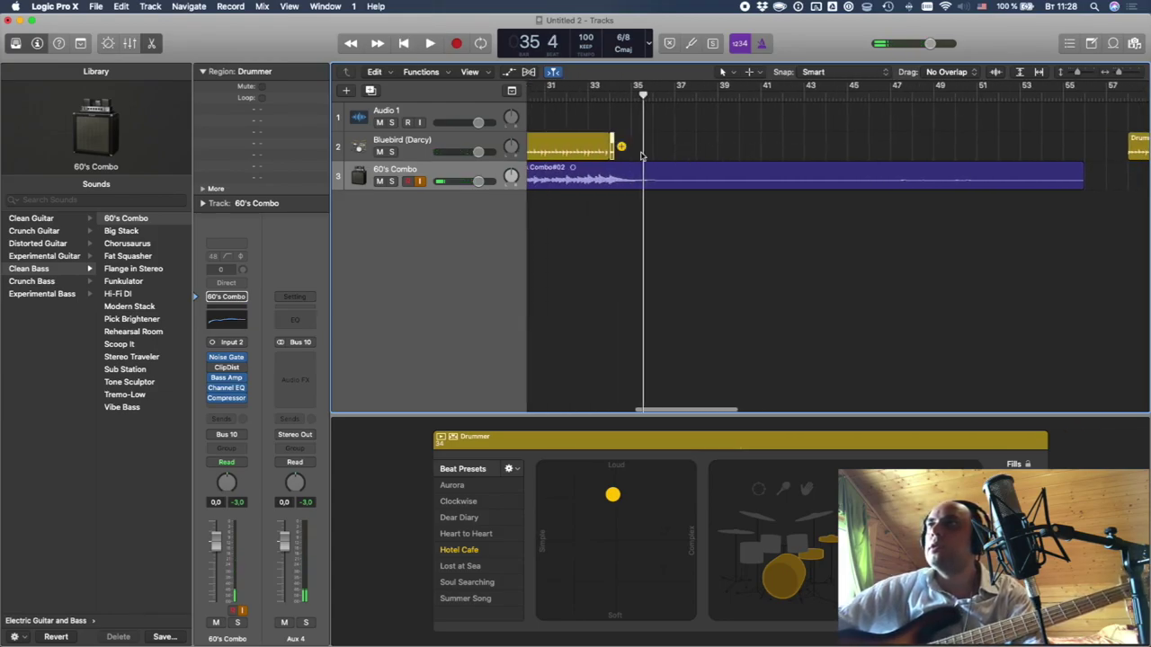
pyautogui.moveTo(621, 148); pyautogui.dragTo(1120, 155)
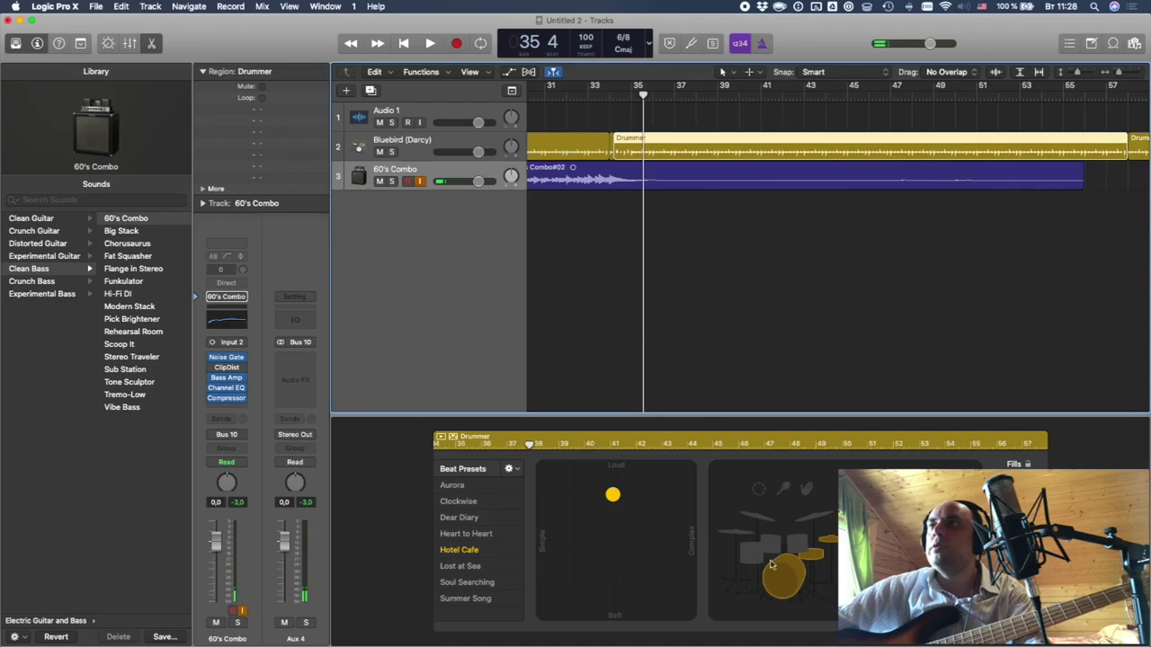
# - Enable the tambourine and turn off the snare and kick in the bar 34 to 58 Drummer region, and play it
pyautogui.click(762, 492)
pyautogui.click(807, 556)
pyautogui.click(787, 571)
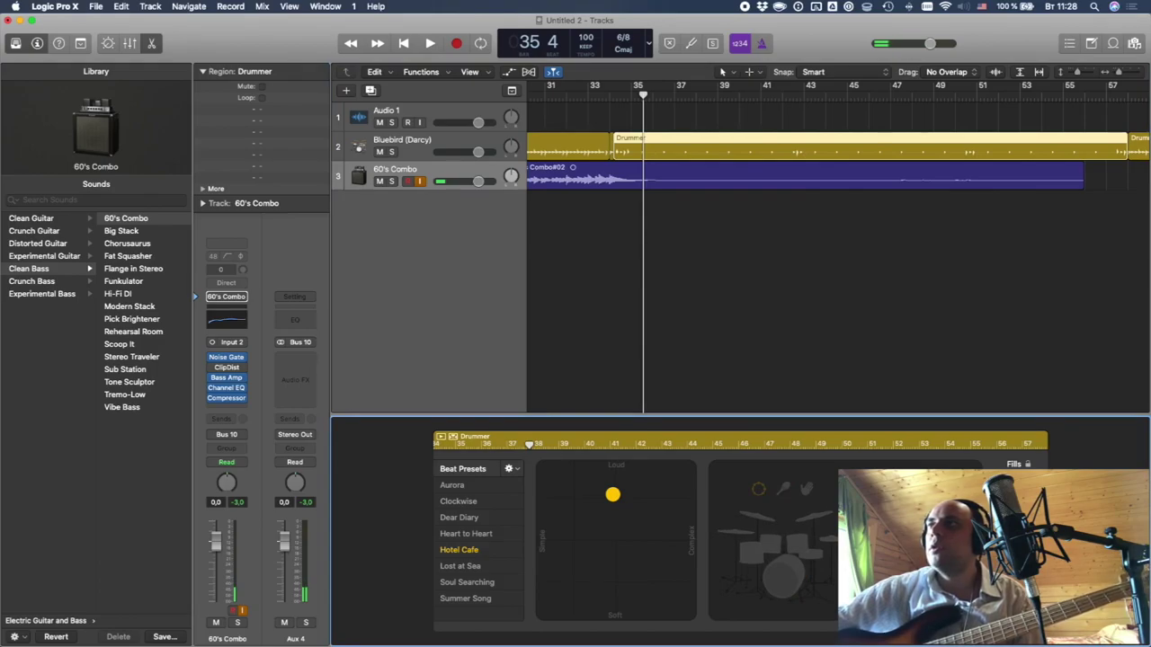
pyautogui.press('space')
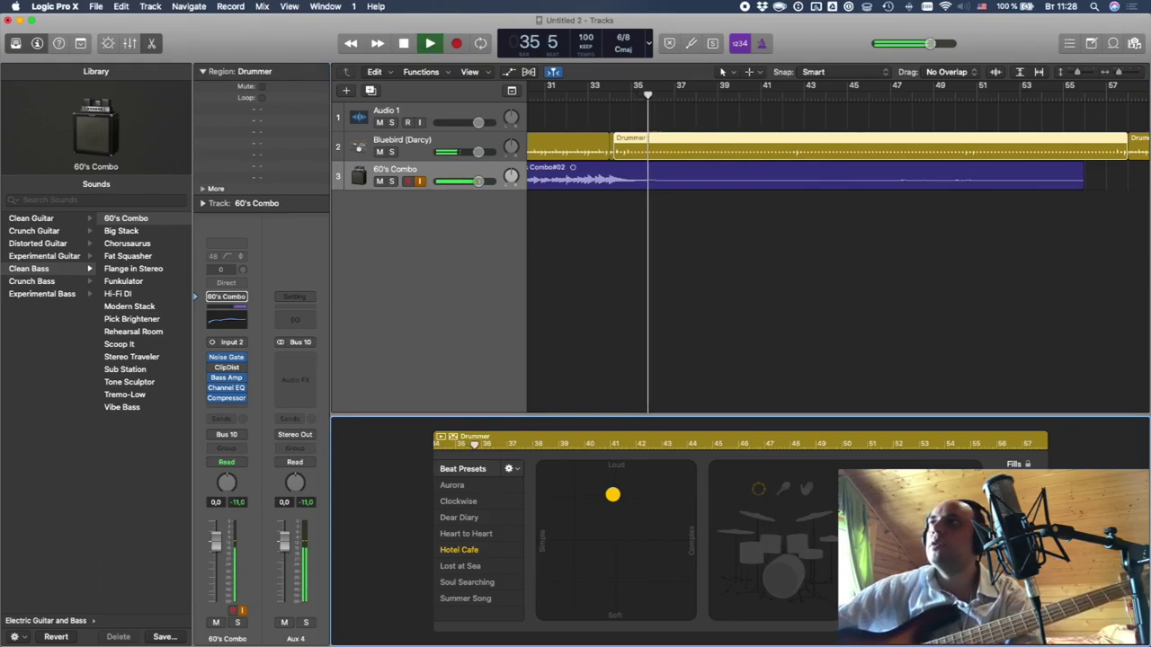
pyautogui.click(594, 95)
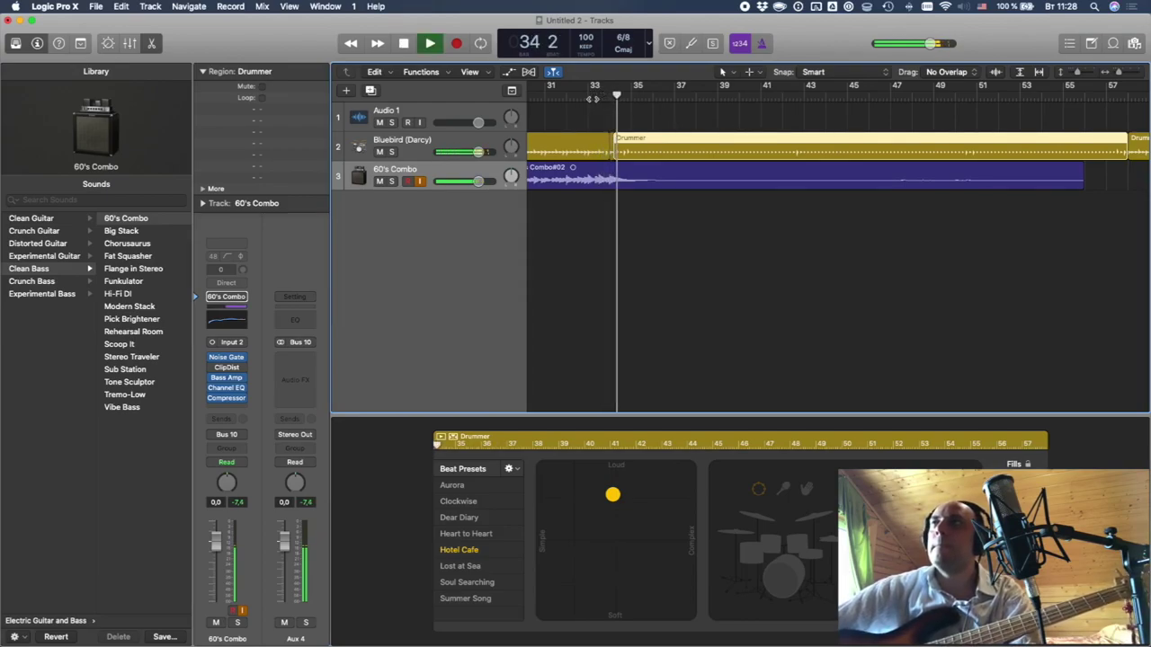
# - Reduce the fills in the long Drummer region, replay it from just before bar 34, and replace the tambourine with the shaker
pyautogui.moveTo(1016, 490); pyautogui.dragTo(1016, 540)
pyautogui.press('space')
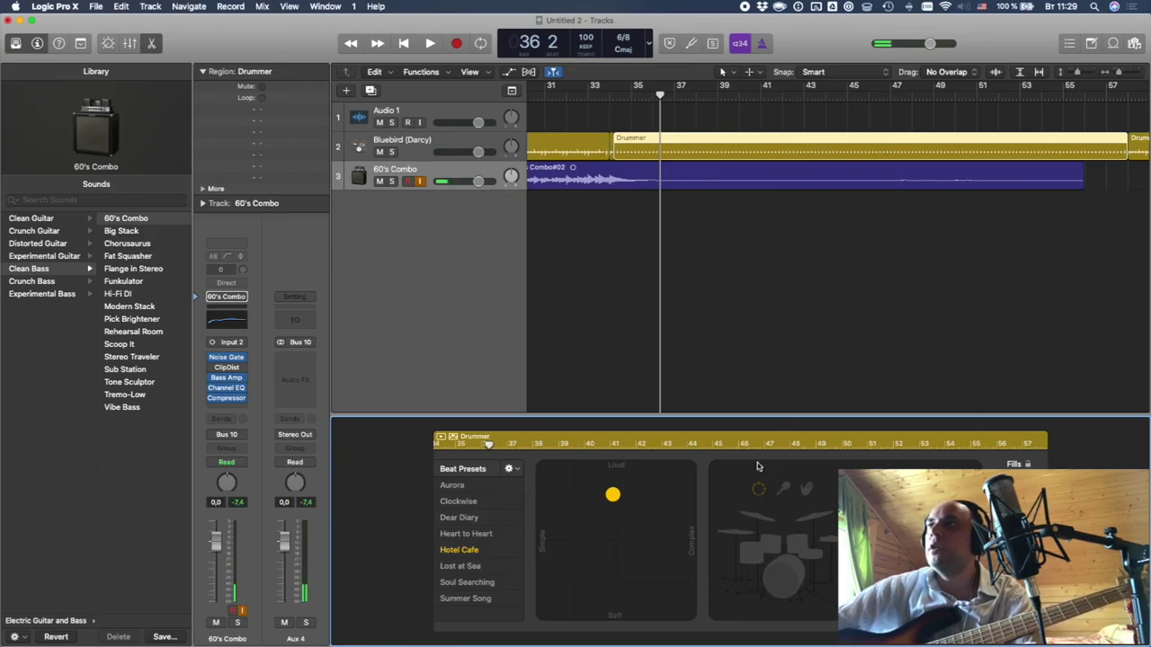
pyautogui.click(581, 96)
pyautogui.press('space')
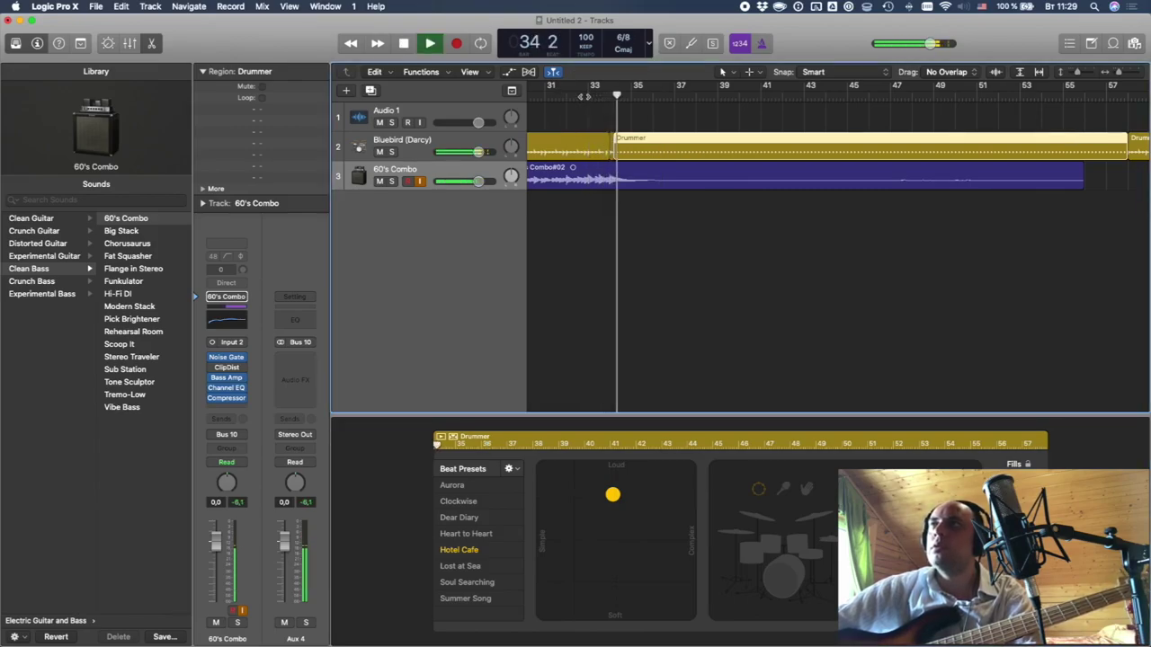
pyautogui.click(784, 490)
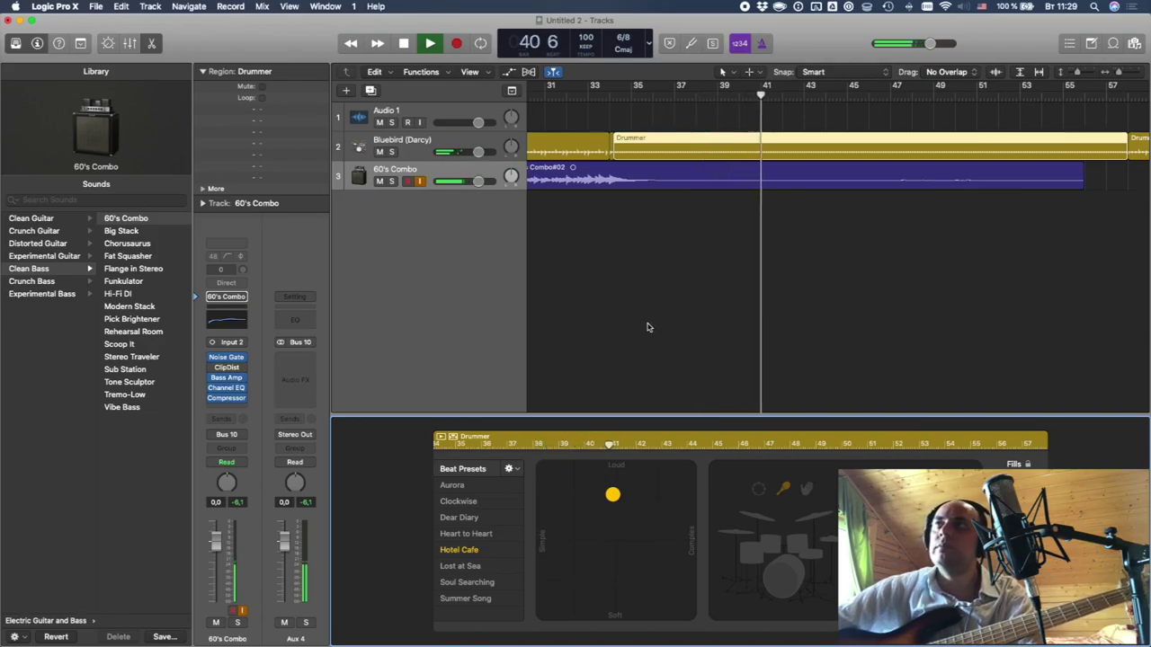
pyautogui.press('space')
# - Move the playhead to bar 58 and append five more eight-bar Drummer regions covering bars 66 to 106
pyautogui.hscroll(10, 694, 144)
pyautogui.click(619, 92)
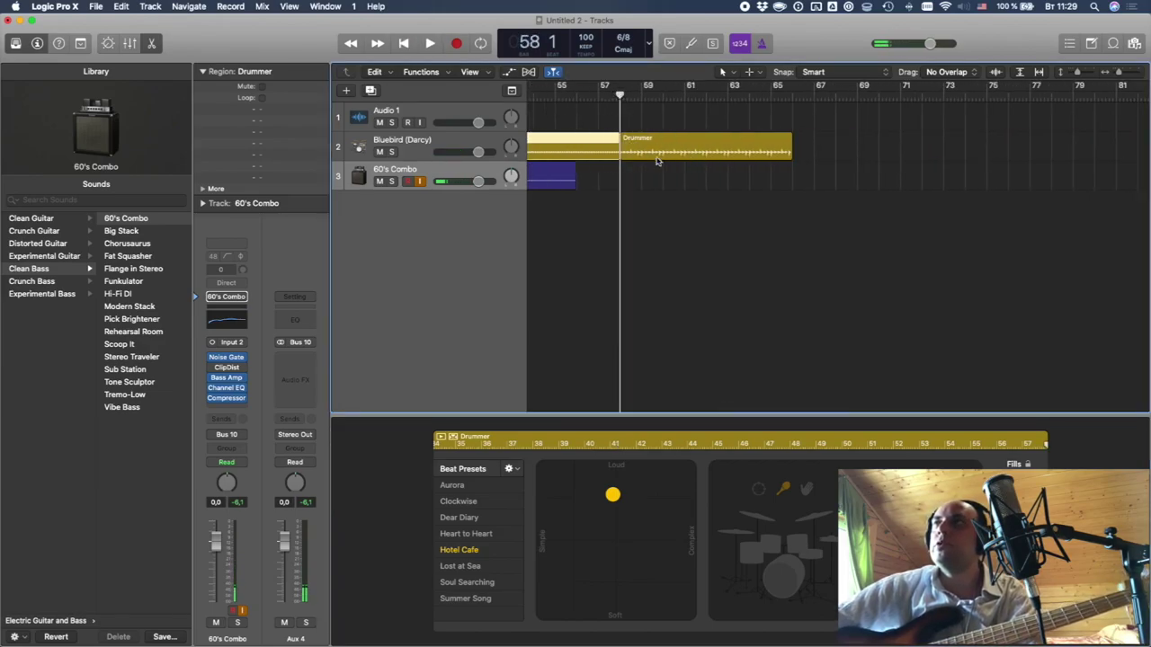
pyautogui.click(801, 148)
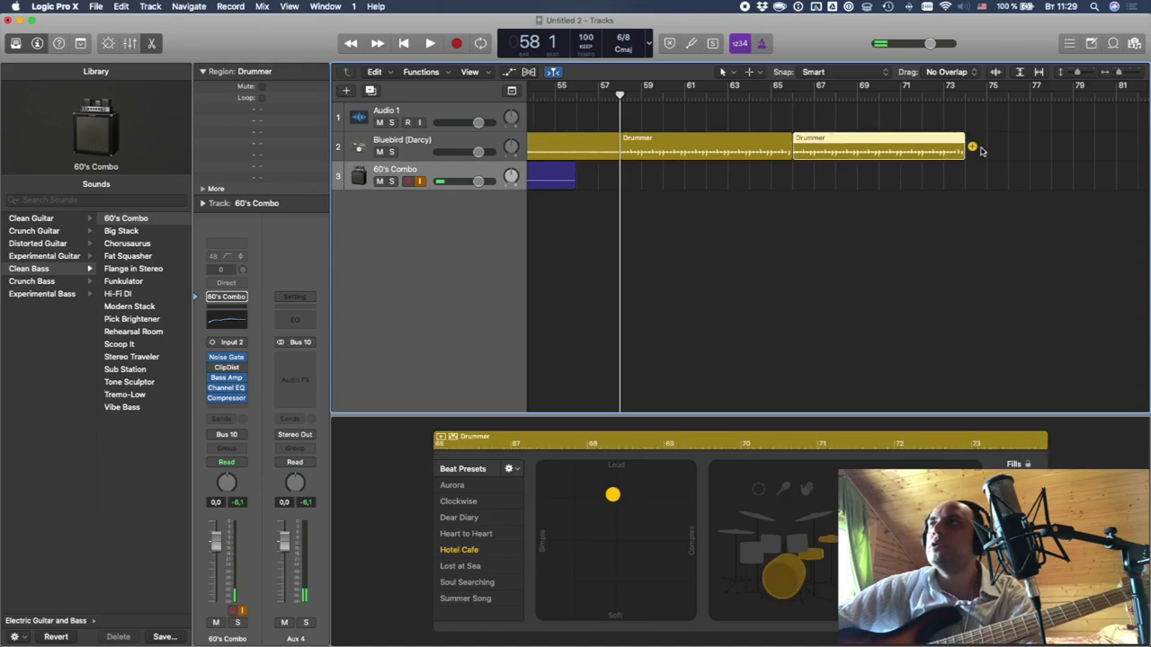
pyautogui.click(972, 148)
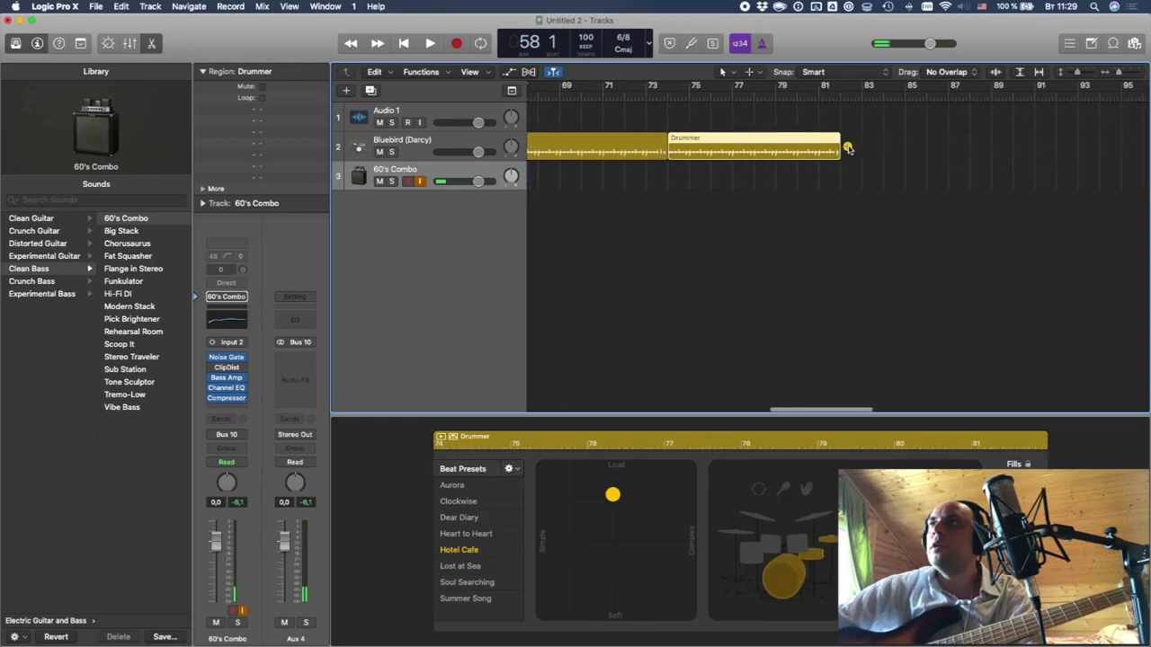
pyautogui.click(847, 147)
pyautogui.click(1019, 148)
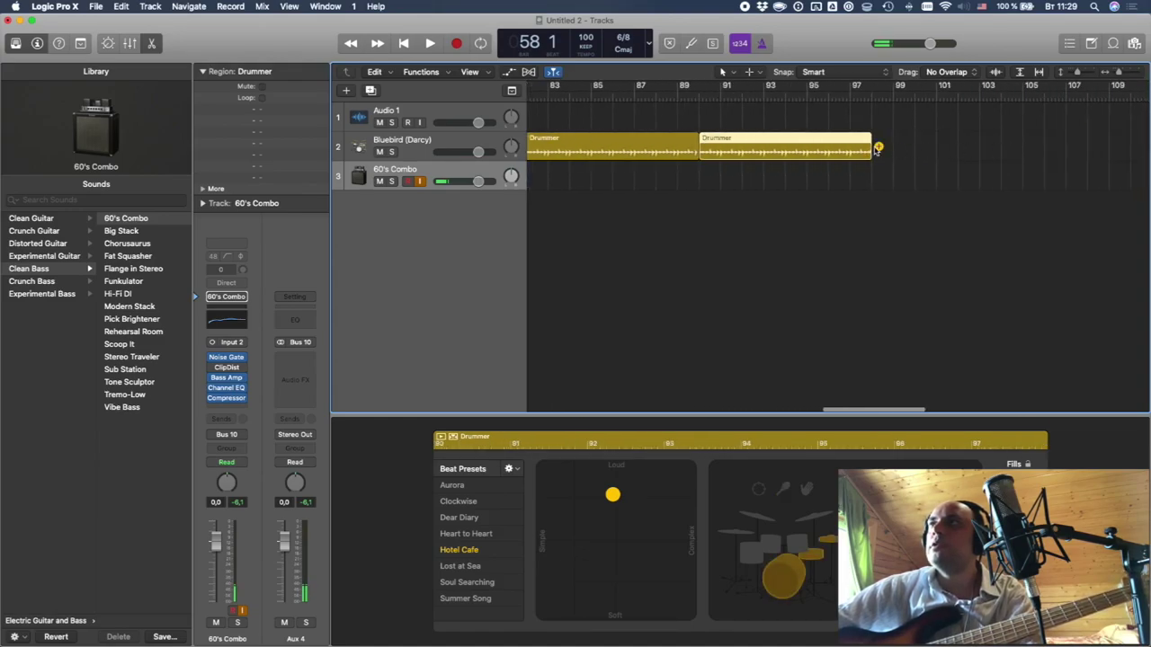
pyautogui.click(879, 147)
# - Create one new Guitar or Bass track with Input 2 and output Bus 10, with input monitoring on
pyautogui.hscroll(-10, 900, 167)
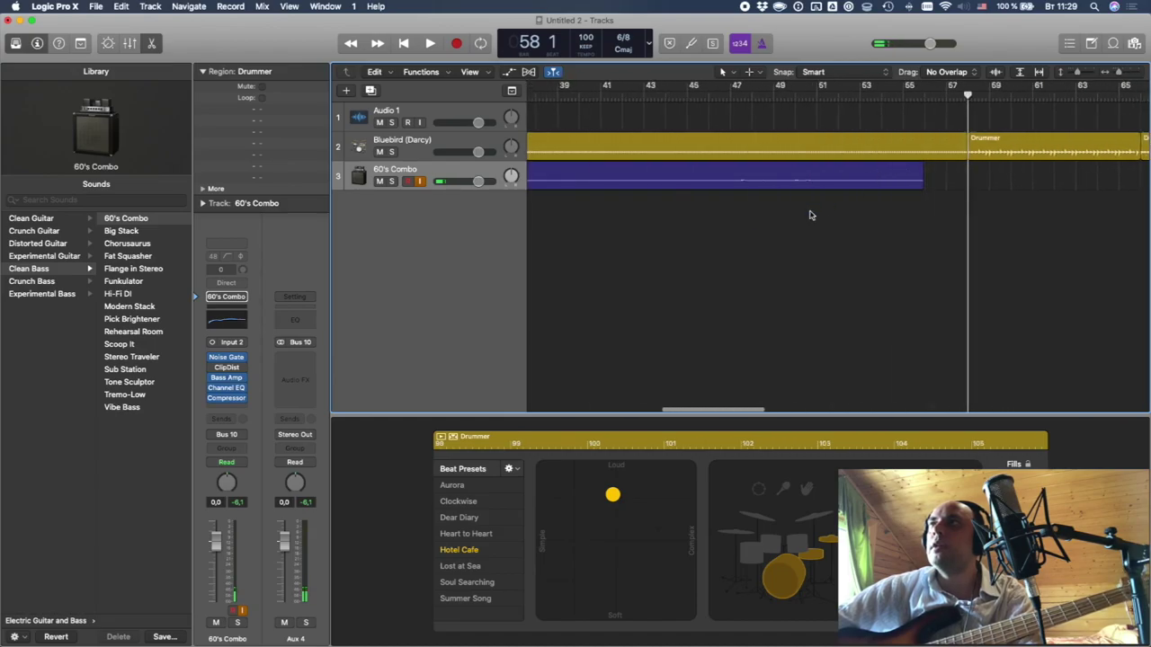
pyautogui.click(758, 237)
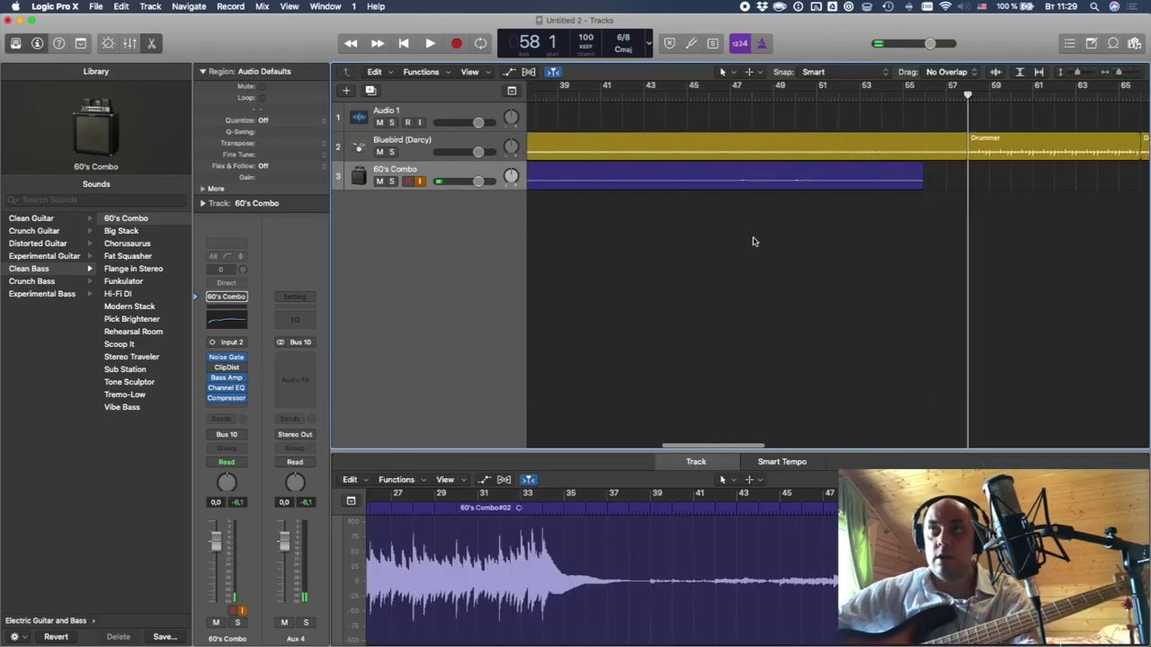
pyautogui.click(347, 90)
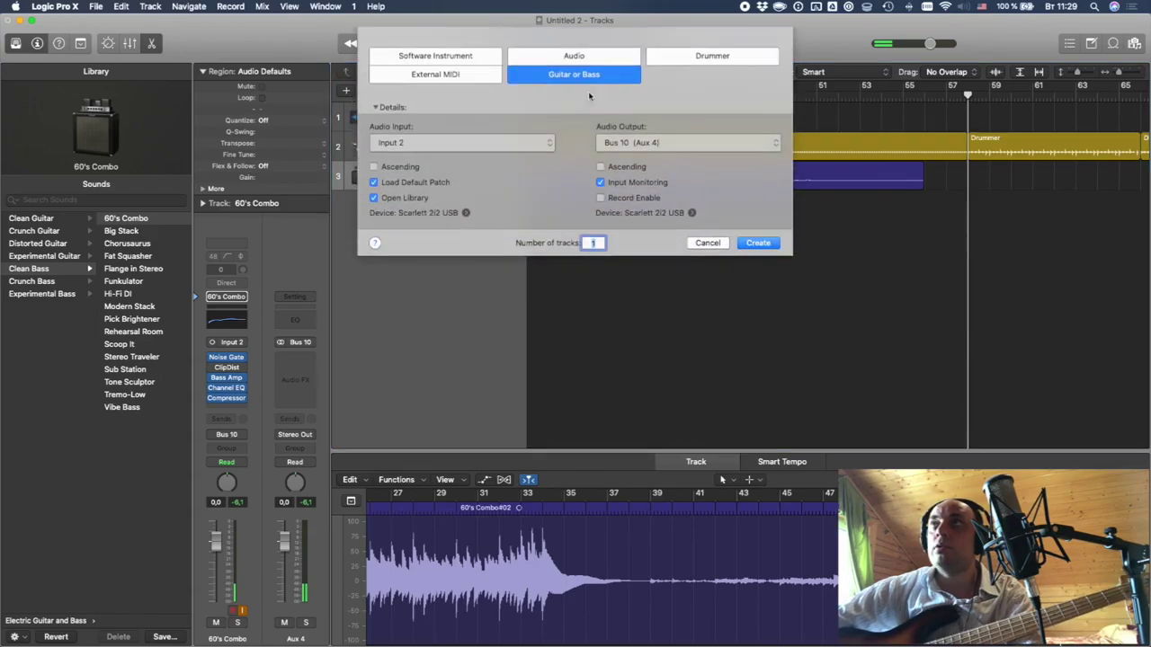
pyautogui.press('Return')
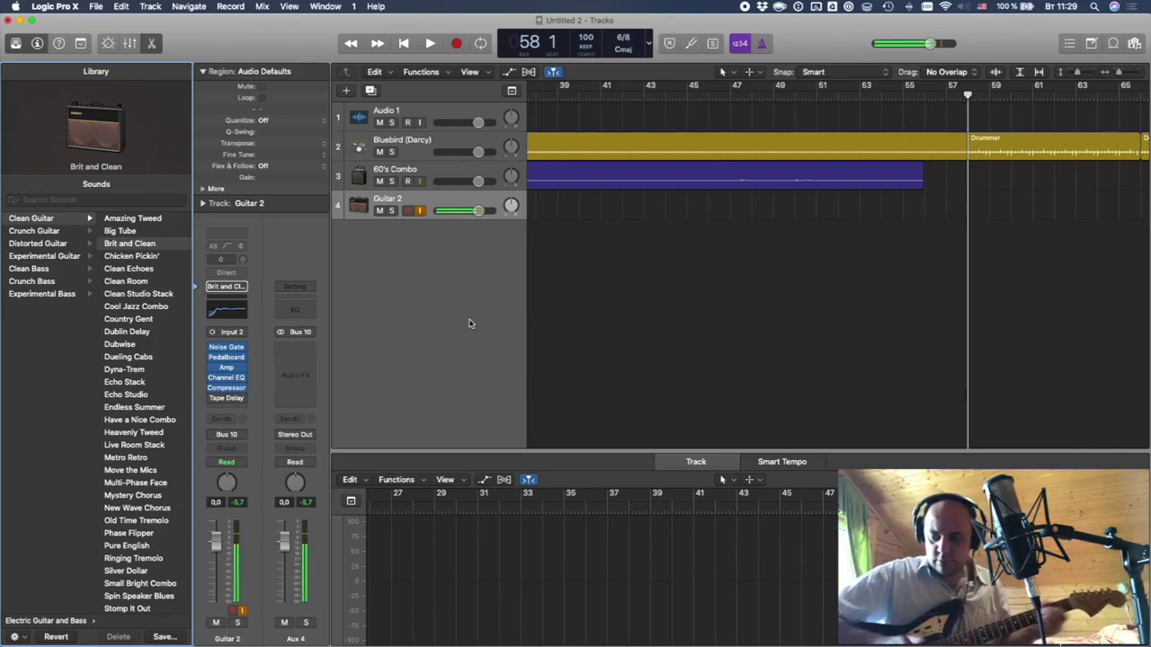
# - Check the guitar tuning on Input 2 with the Tuner and close it
pyautogui.click(691, 45)
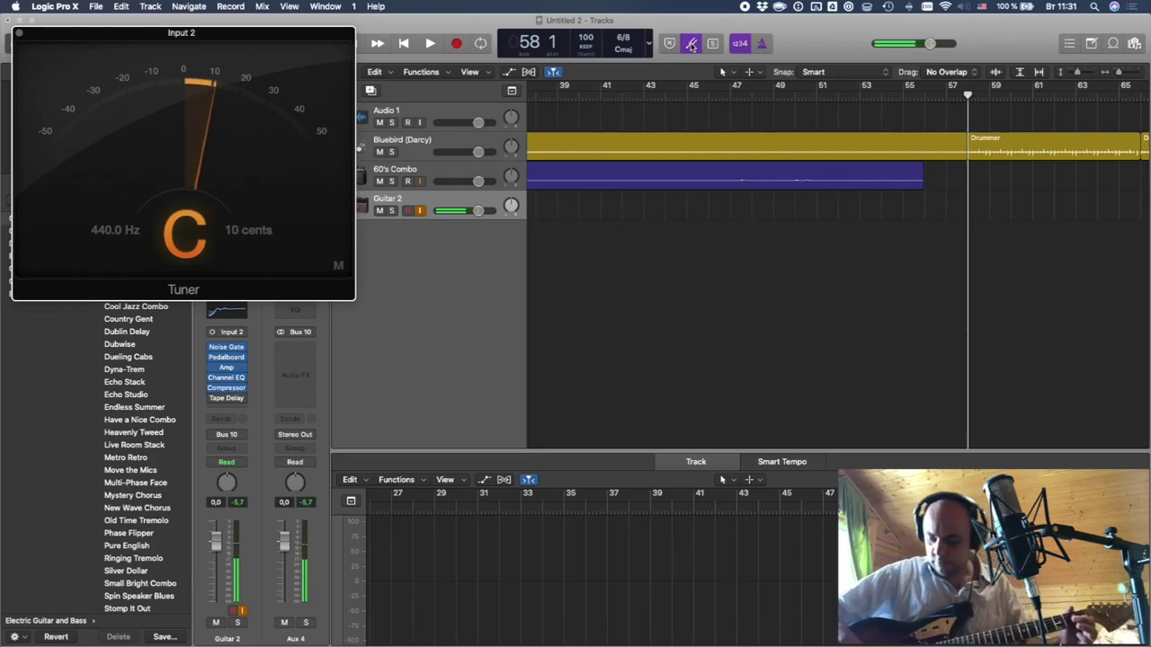
pyautogui.click(21, 34)
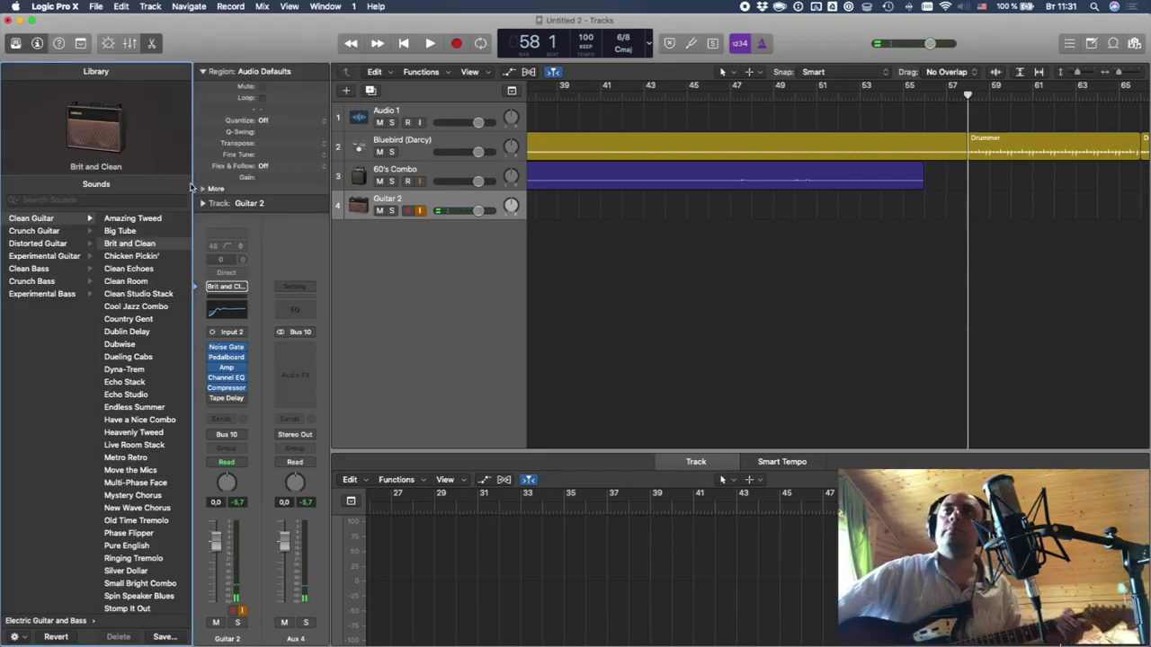
# - Try the Amazing Tweed patch from Clean Guitar on track 4 and load Big Tube in its place
pyautogui.click(132, 219)
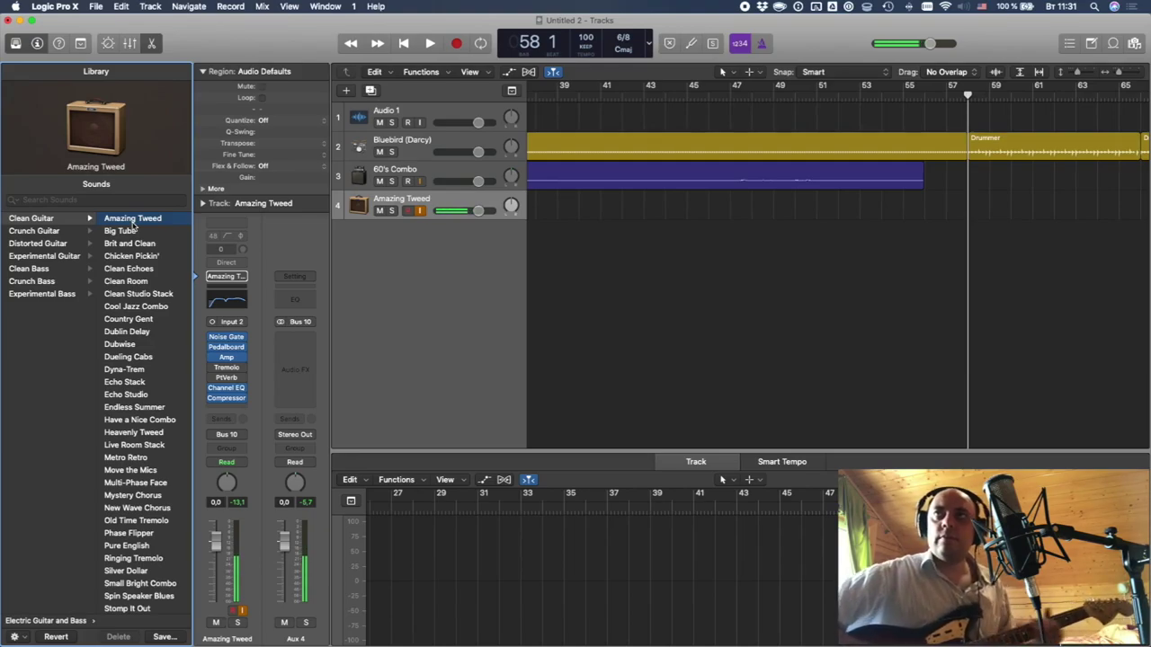
pyautogui.click(137, 232)
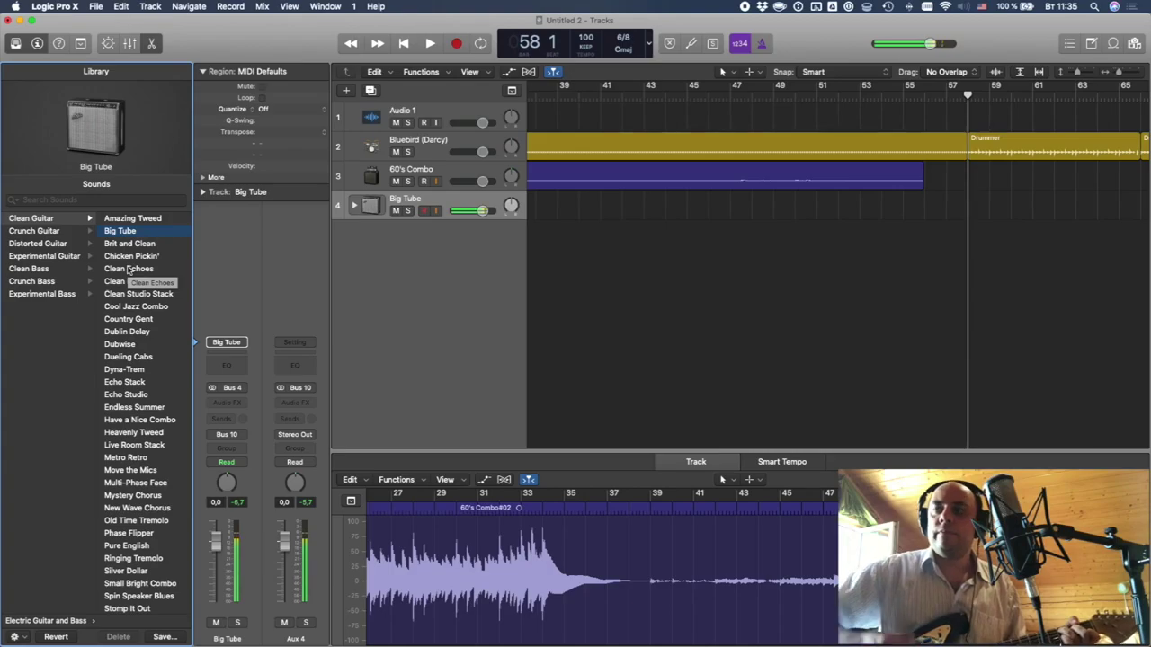
# - Expand the Big Tube track stack, audition its Buzz and Echo subtracks by unmuting and re-muting them, and select the Amp subtrack
pyautogui.click(355, 206)
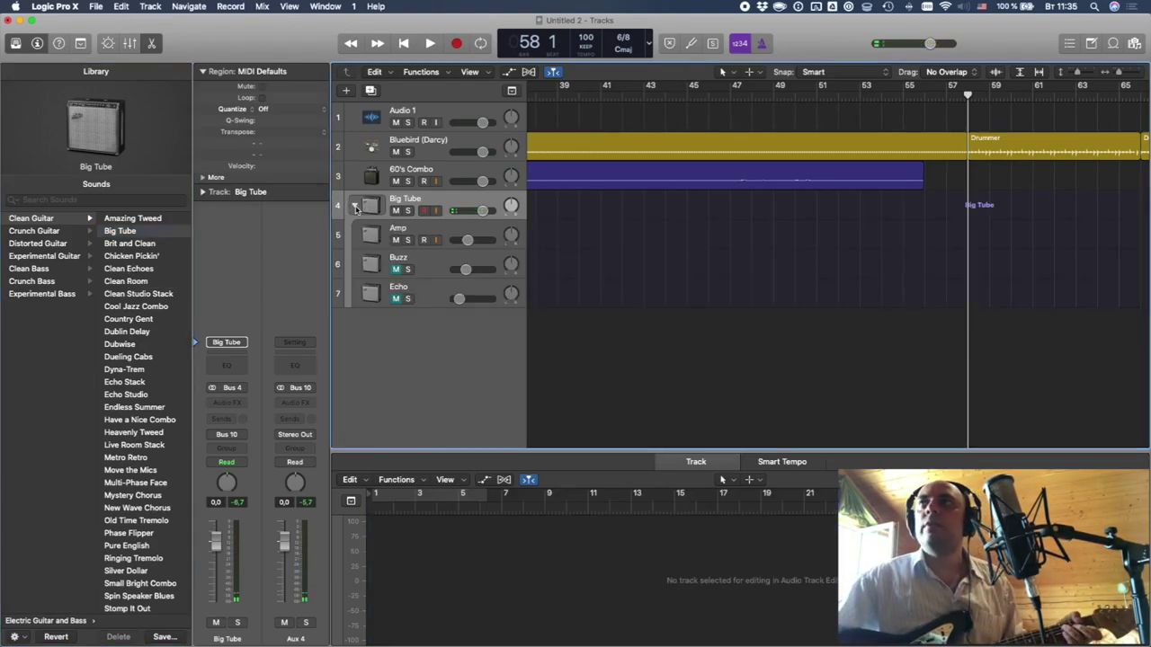
pyautogui.click(356, 207)
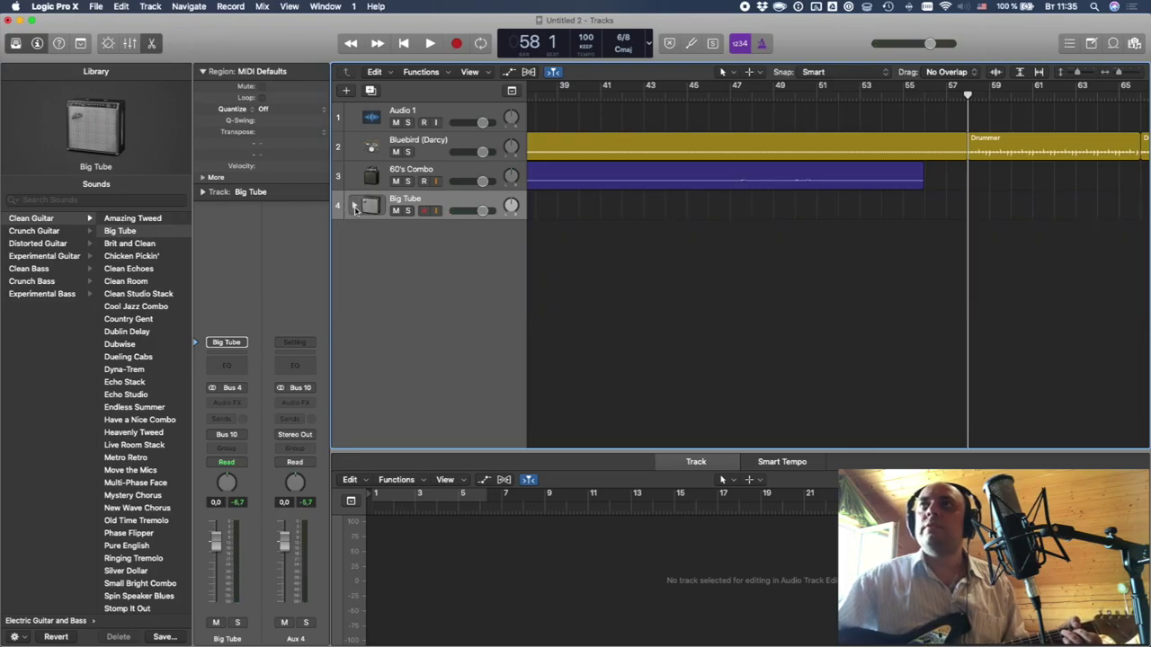
pyautogui.click(354, 207)
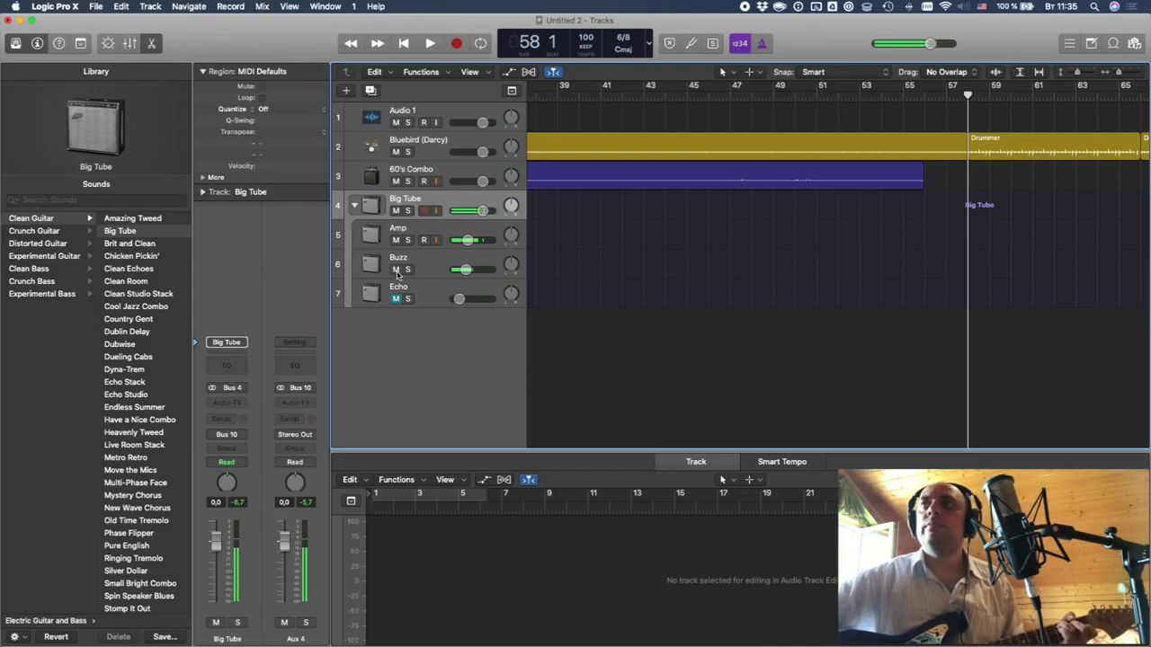
pyautogui.click(396, 298)
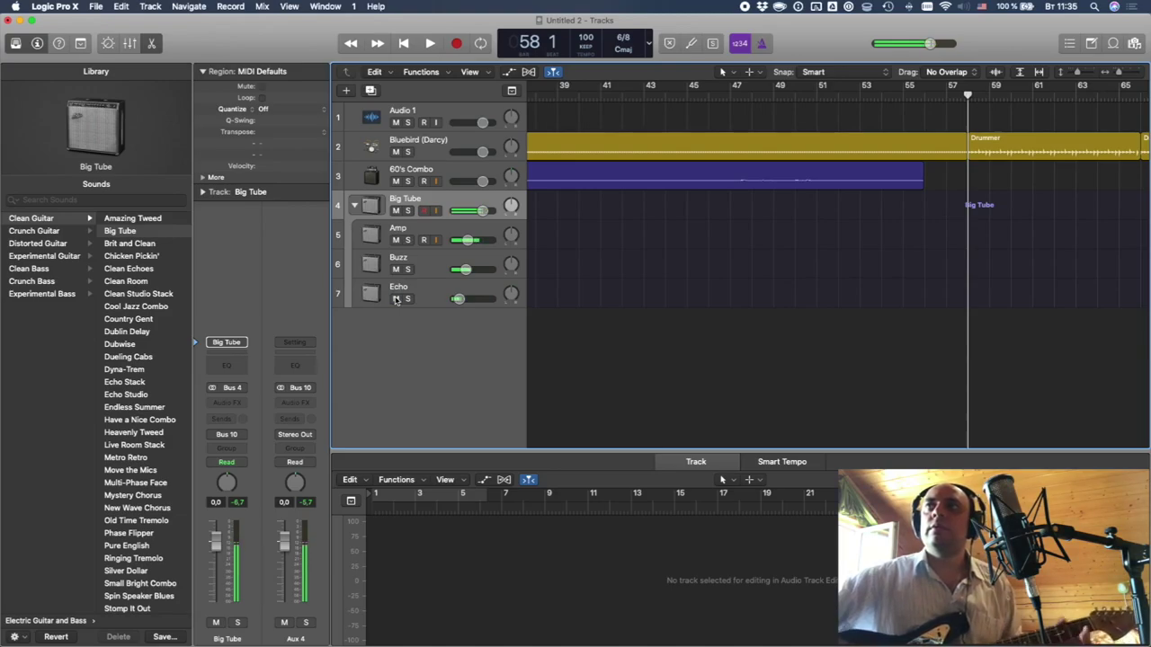
pyautogui.click(396, 298)
pyautogui.click(396, 269)
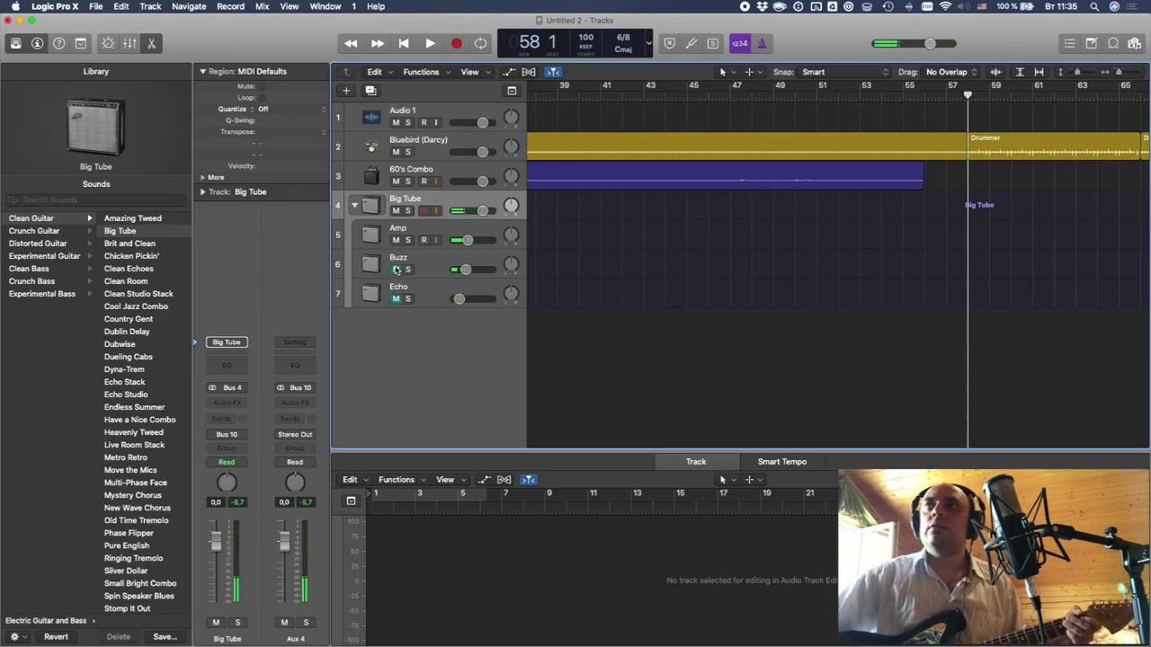
pyautogui.click(396, 240)
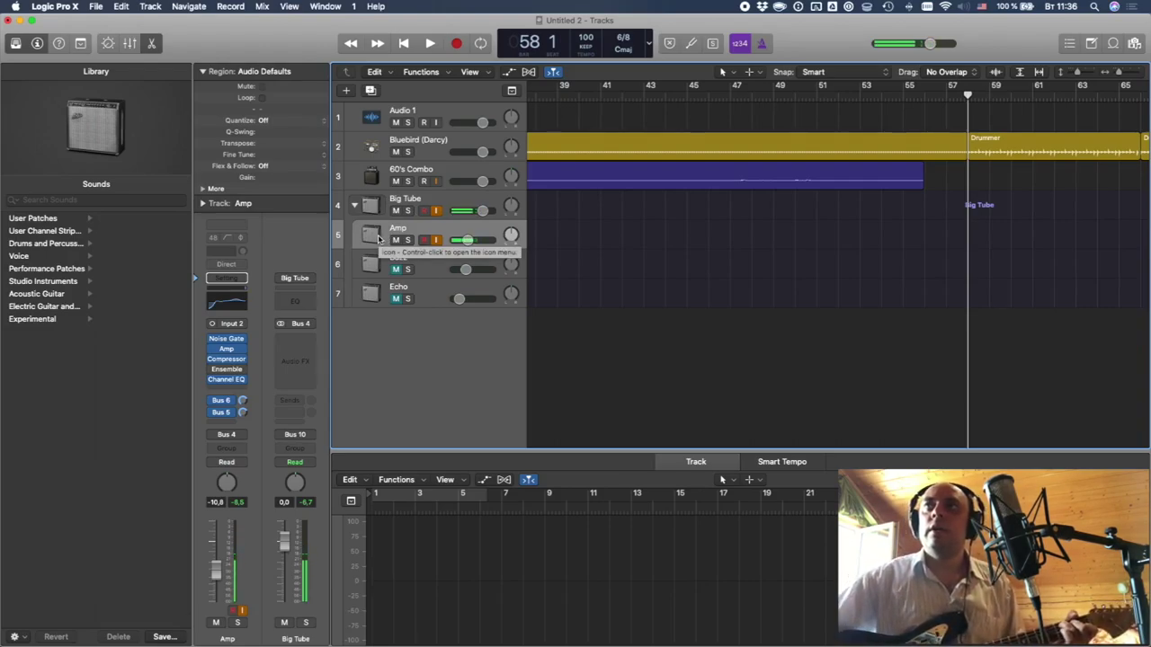
# - Inspect the channel strips of the Buzz and Echo subtracks and the Bus 6 send of the Amp subtrack
pyautogui.click(371, 267)
pyautogui.click(372, 293)
pyautogui.click(371, 273)
pyautogui.click(371, 290)
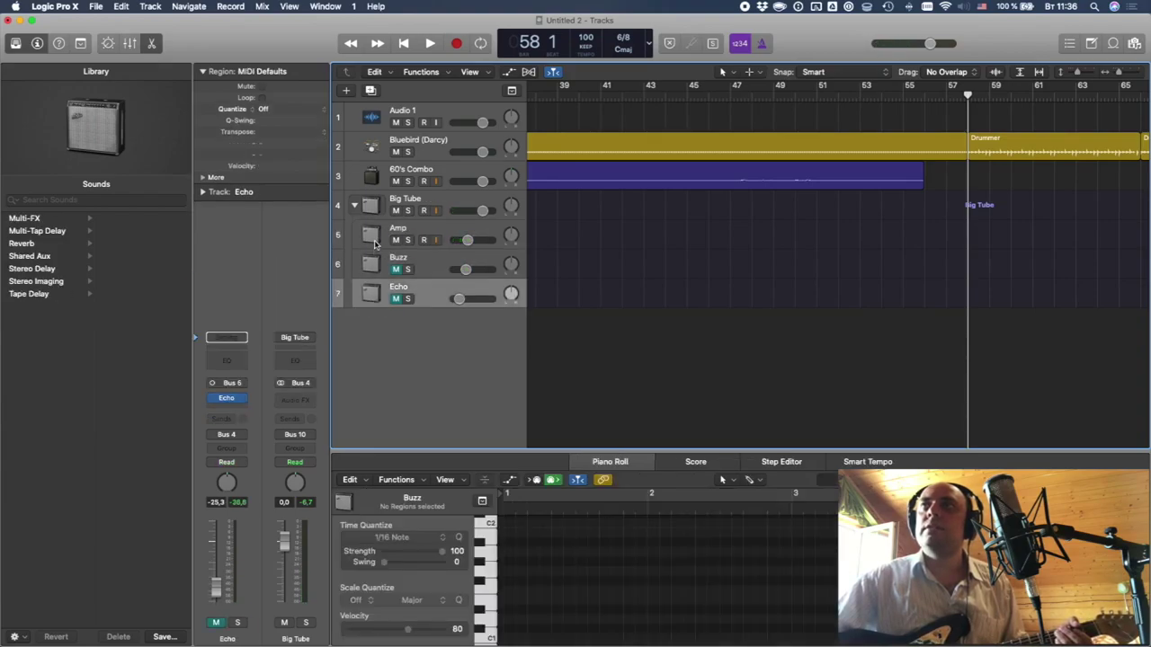
pyautogui.click(375, 243)
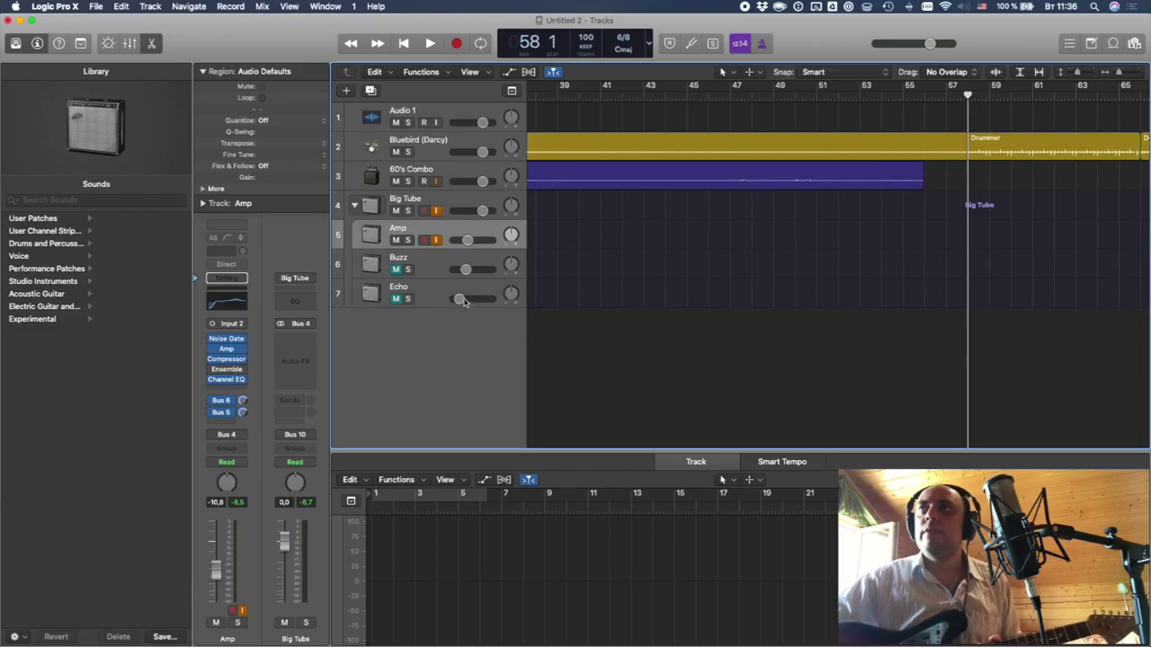
pyautogui.click(242, 400)
pyautogui.moveTo(242, 400); pyautogui.dragTo(259, 400)
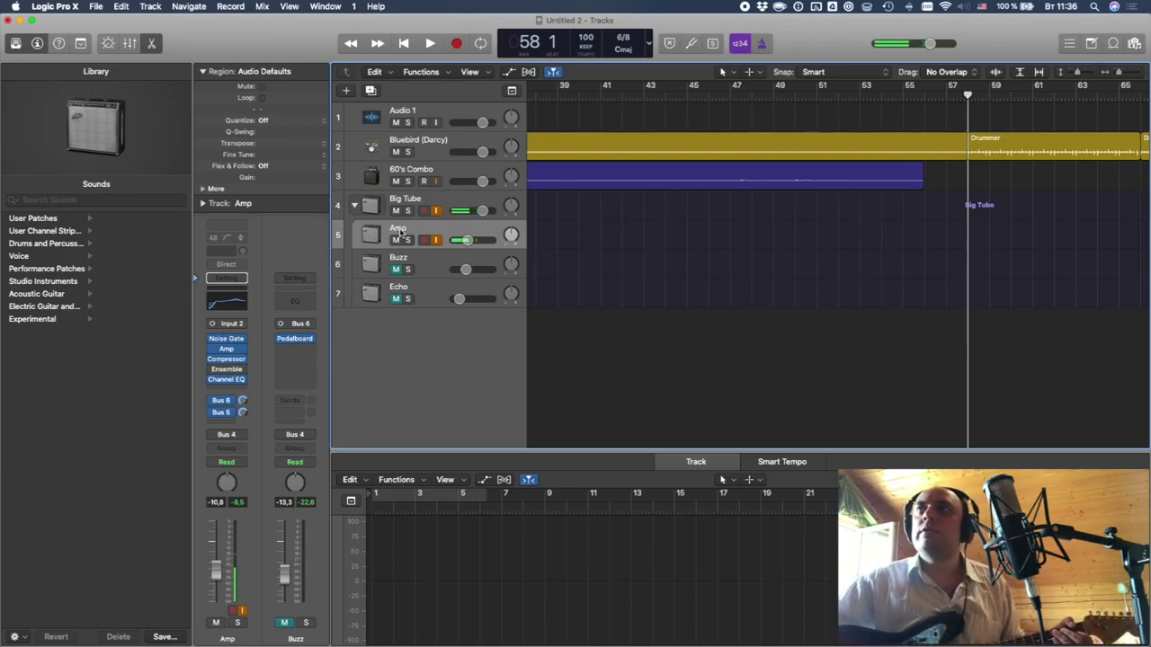
# - Insert a Pedalboard plug-in before the Amp plug-in on the Amp subtrack and add the Squash Compressor from Dynamics
pyautogui.click(228, 348)
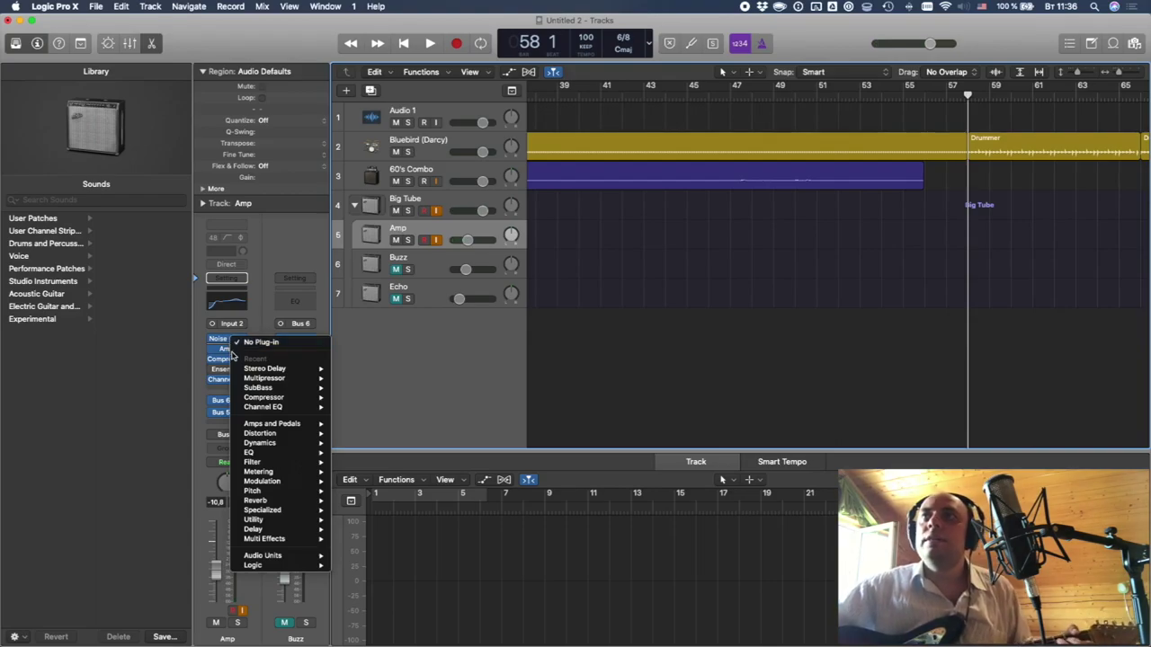
pyautogui.moveTo(272, 423)
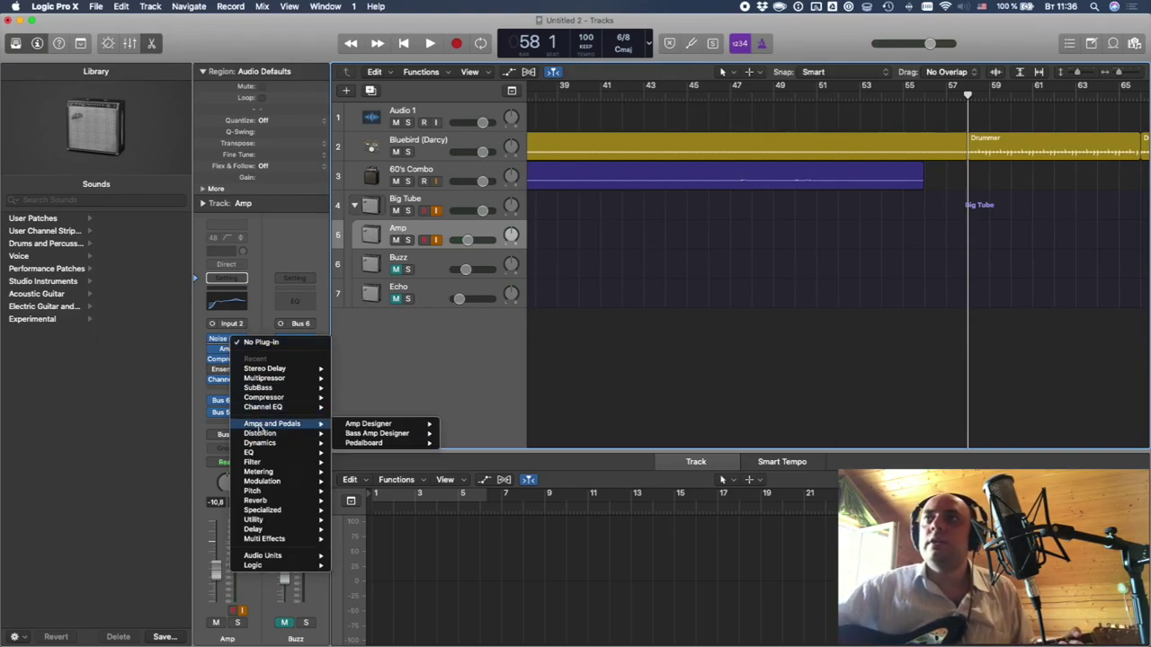
pyautogui.click(359, 444)
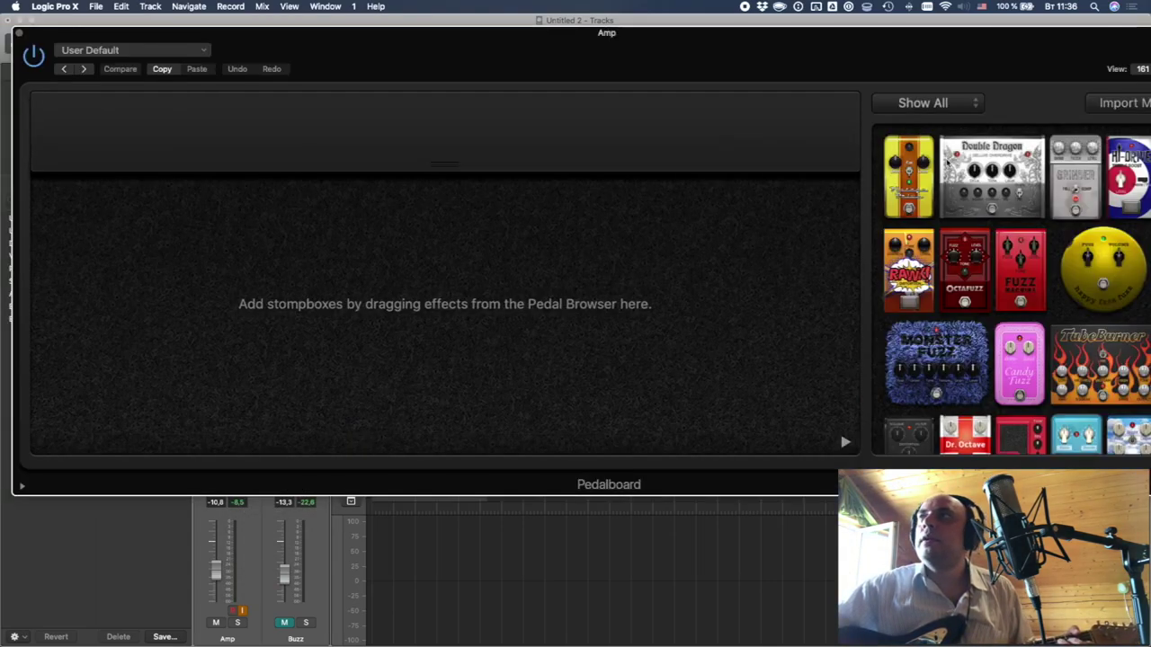
pyautogui.click(926, 107)
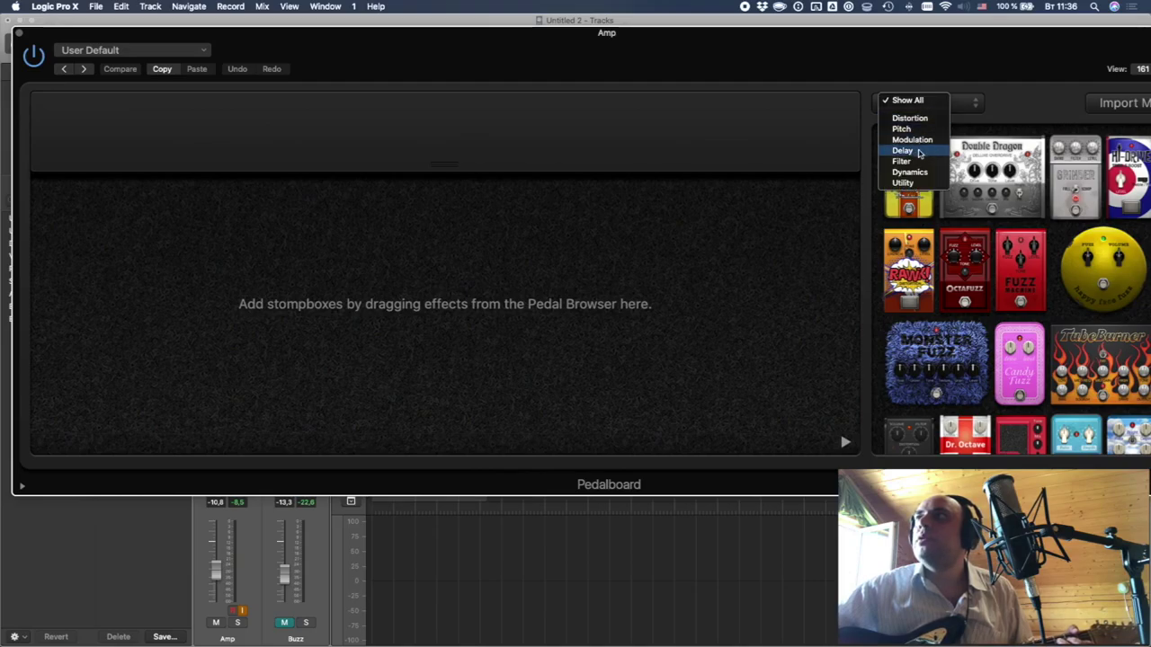
pyautogui.click(910, 172)
pyautogui.moveTo(928, 184); pyautogui.dragTo(167, 269)
# - Adjust the Squash Compressor pedal's Sustain and Level, flip its Attack switch, and close the Pedalboard
pyautogui.moveTo(72, 231); pyautogui.dragTo(52, 172)
pyautogui.moveTo(152, 226); pyautogui.dragTo(155, 184)
pyautogui.click(118, 297)
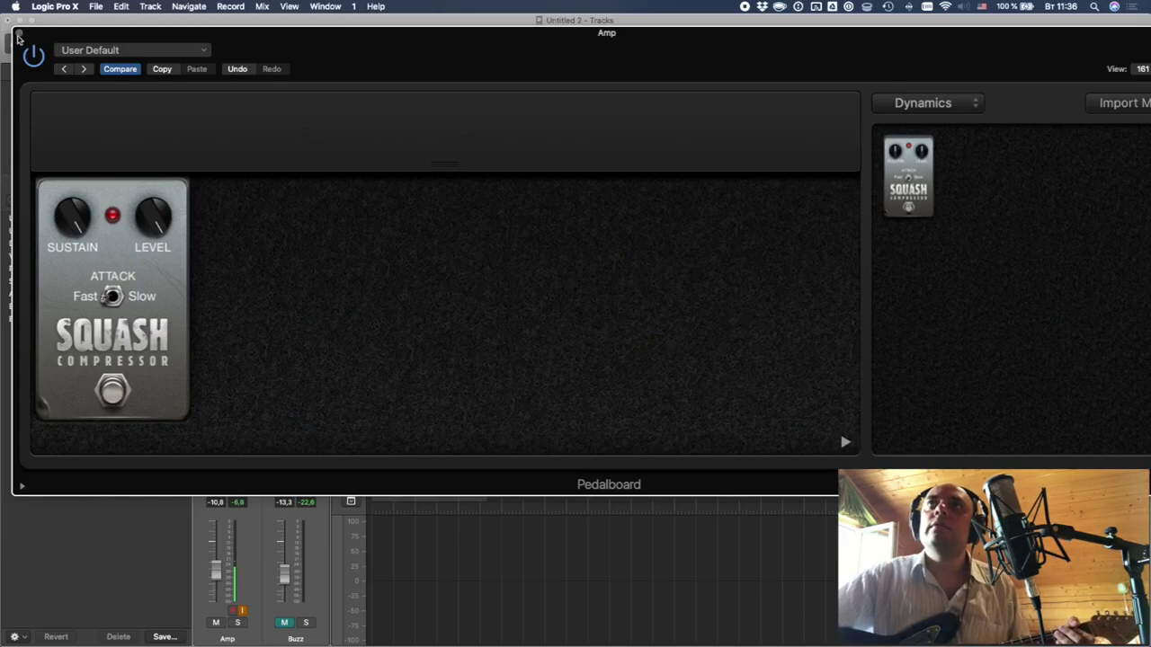
pyautogui.click(18, 32)
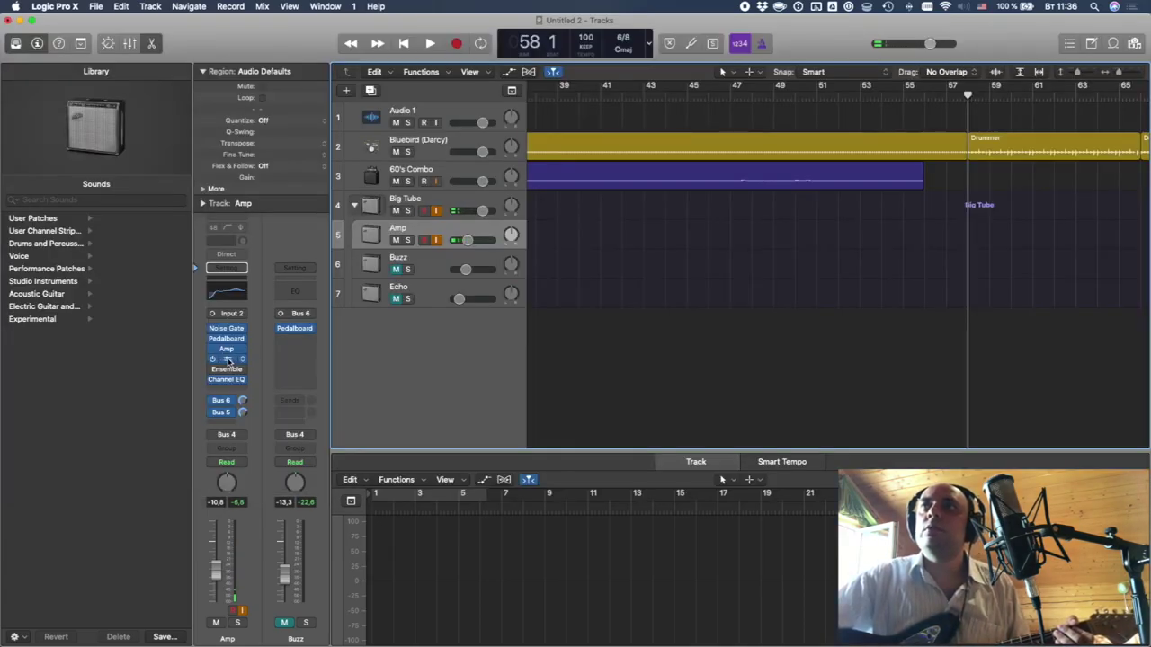
# - Toggle the Reverb switch in the Amp subtrack's Amp Designer plug-in and close it
pyautogui.moveTo(228, 362); pyautogui.dragTo(228, 329)
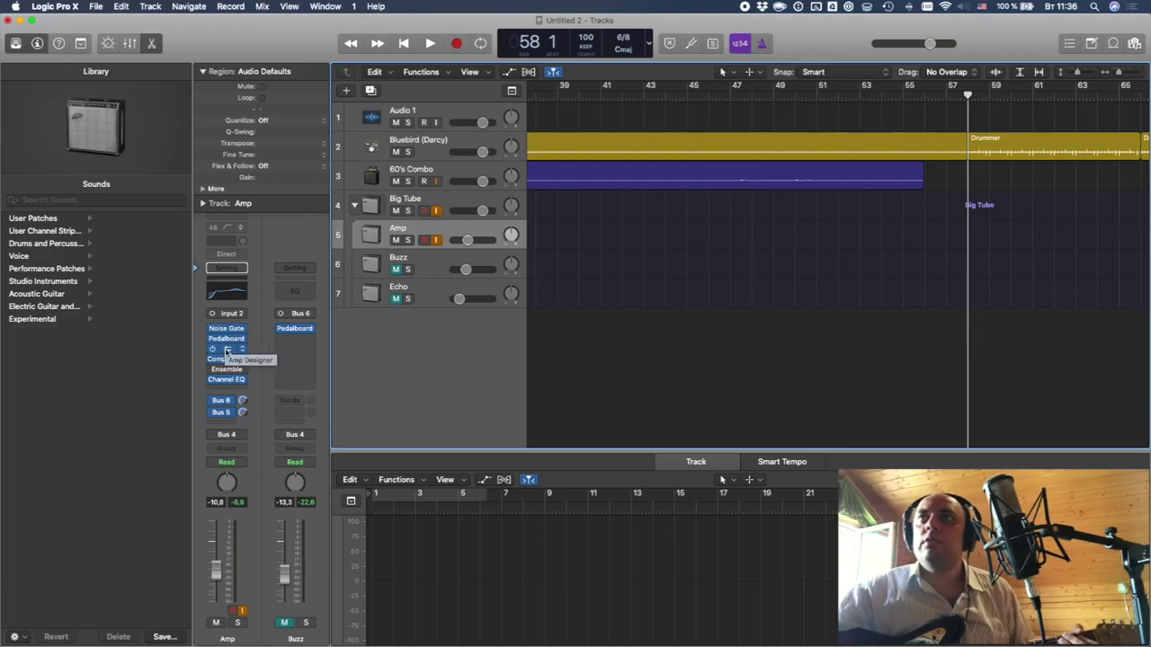
pyautogui.click(227, 349)
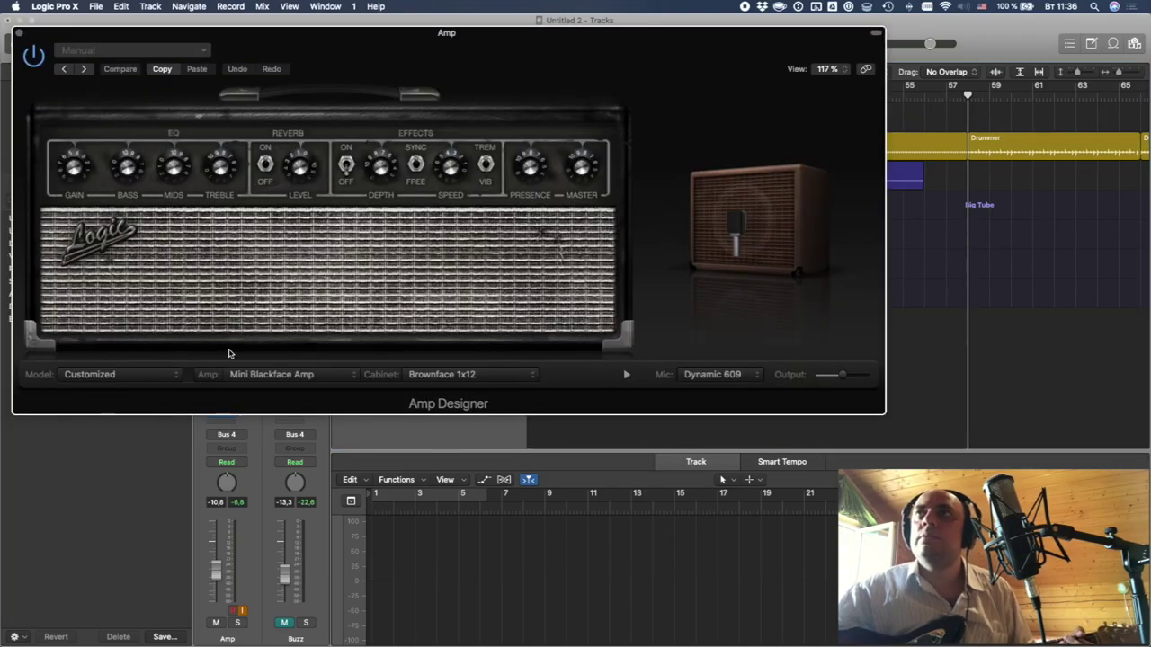
pyautogui.moveTo(252, 404); pyautogui.dragTo(341, 461)
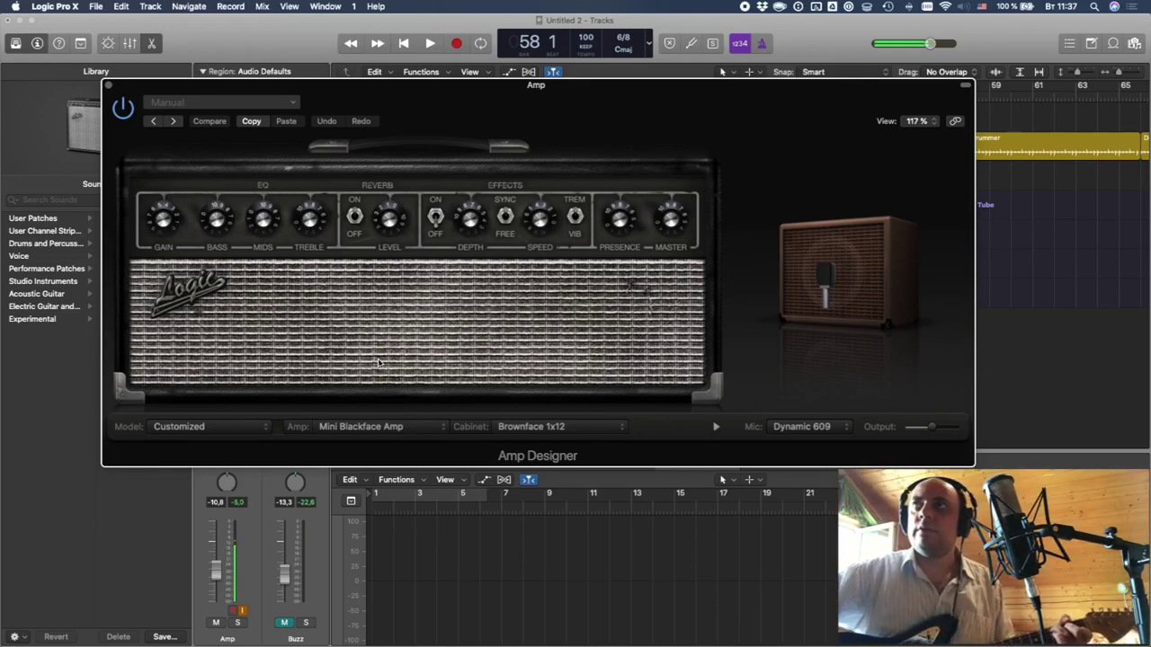
pyautogui.click(357, 223)
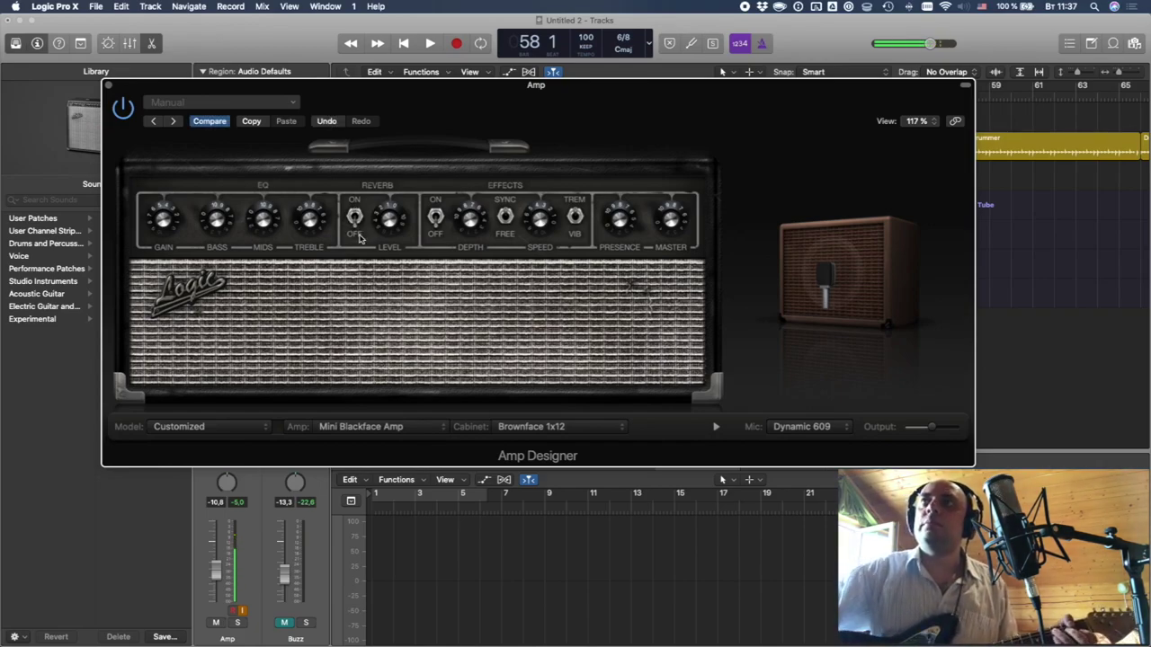
pyautogui.click(108, 85)
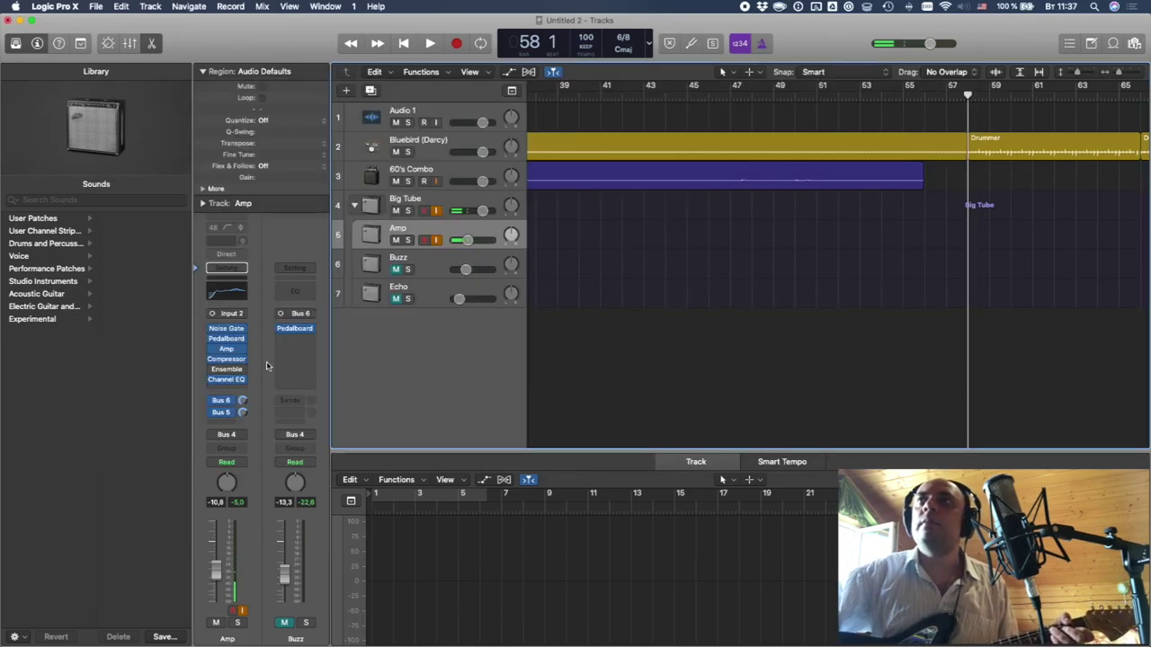
# - In the Amp subtrack's Compressor, set the ratio to about 2:1 and make-up gain to 2.0 dB, shorten the attack, and close it
pyautogui.click(226, 359)
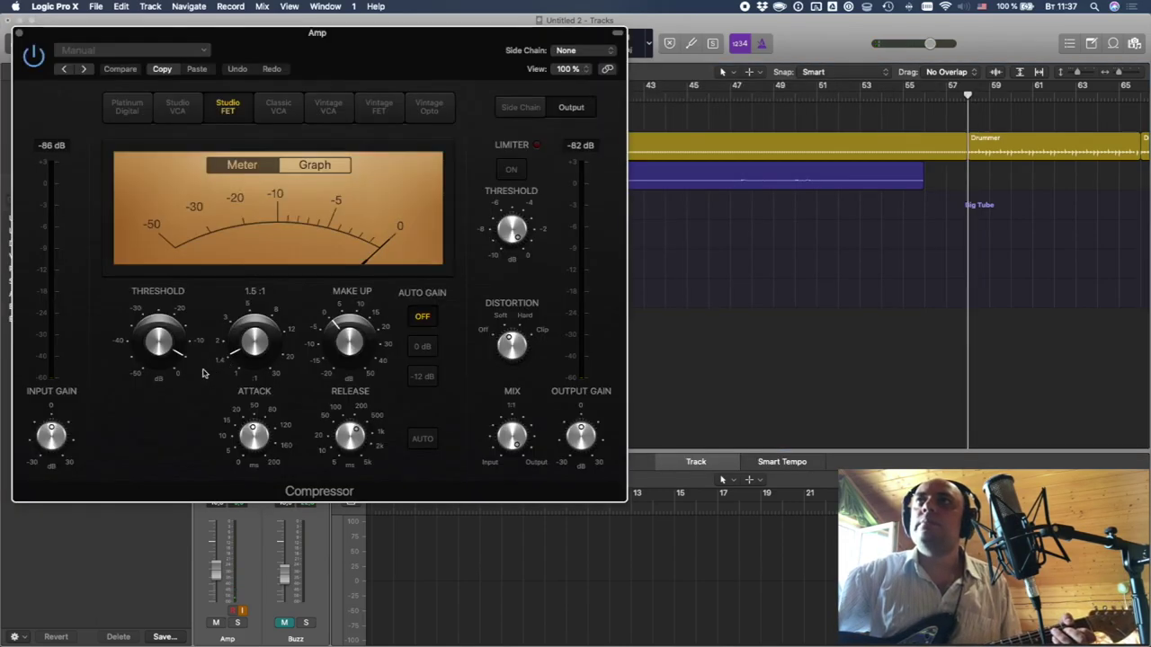
pyautogui.moveTo(250, 354)
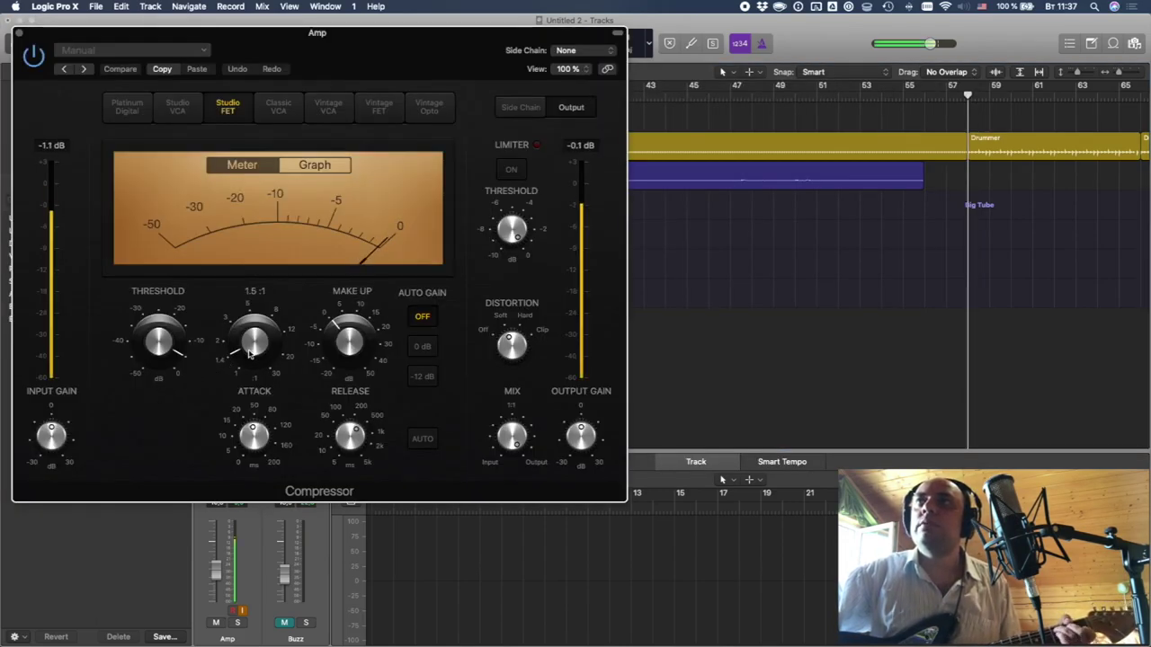
pyautogui.moveTo(250, 355); pyautogui.dragTo(249, 336)
pyautogui.moveTo(352, 341)
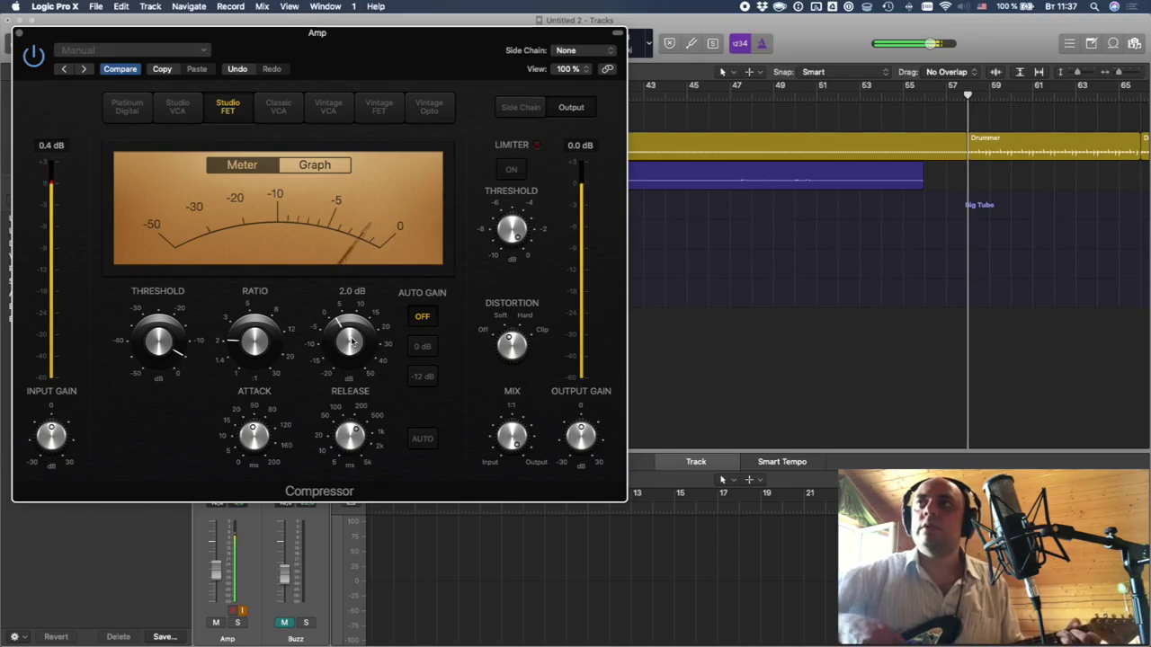
pyautogui.moveTo(248, 459)
pyautogui.moveTo(248, 459); pyautogui.dragTo(267, 473)
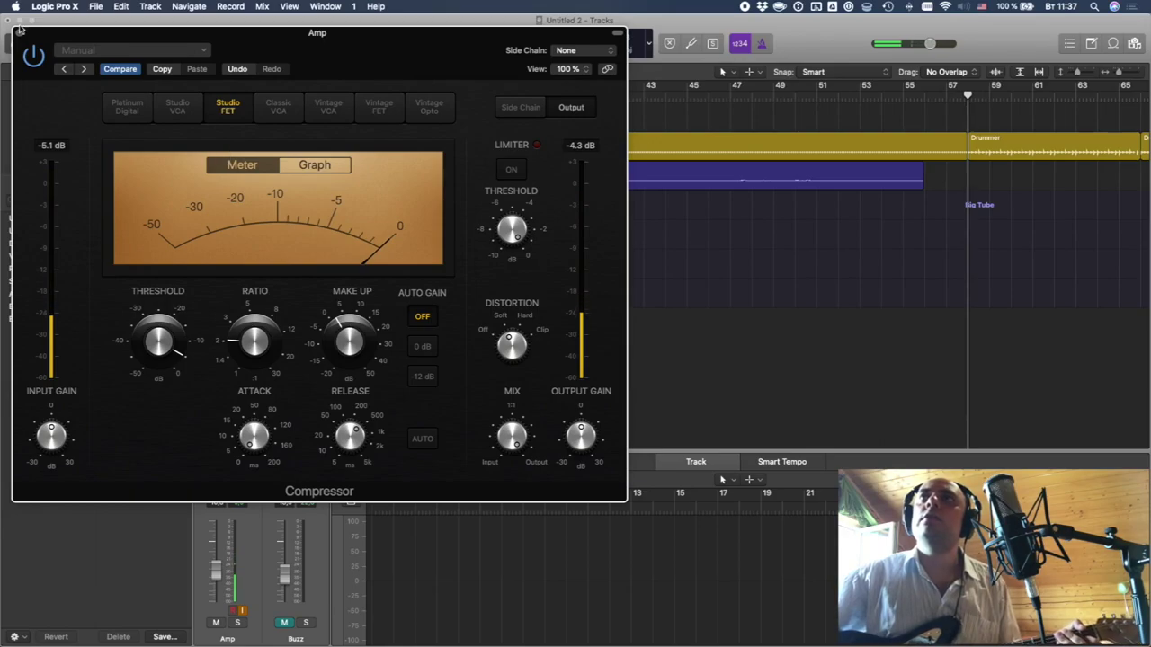
pyautogui.press('super+w')
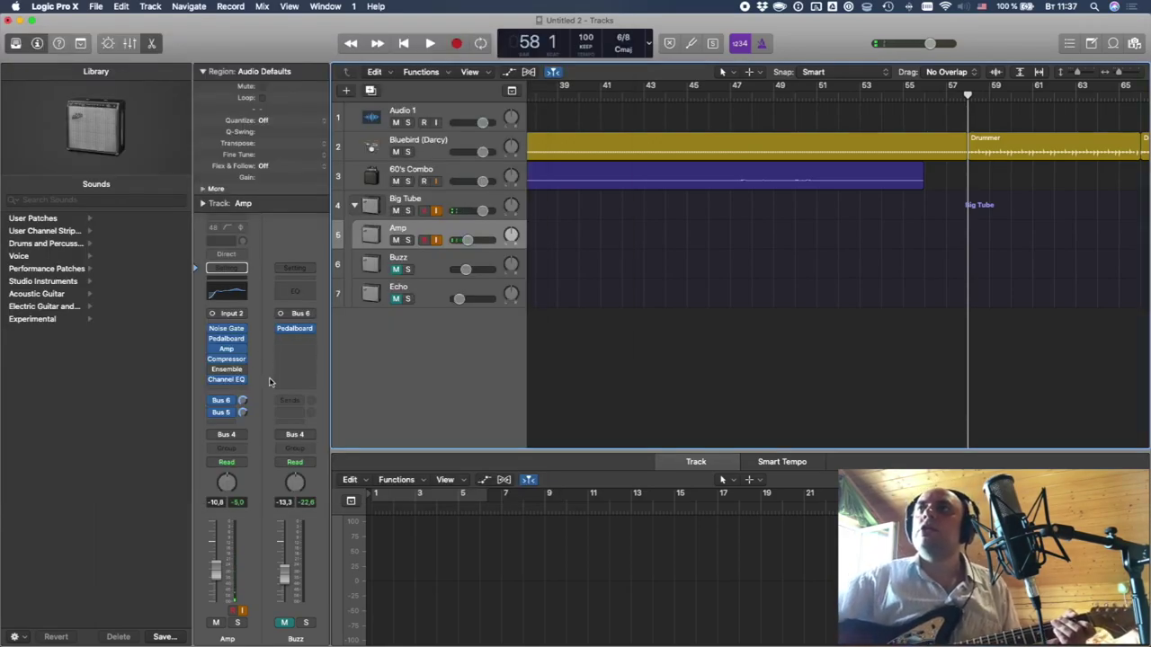
# - Add sends to Bus 1 (0.2s Long Ambience) and Bus 2 (1.6s Short Vocal Hall) on the Big Tube stack and raise their levels
pyautogui.click(413, 199)
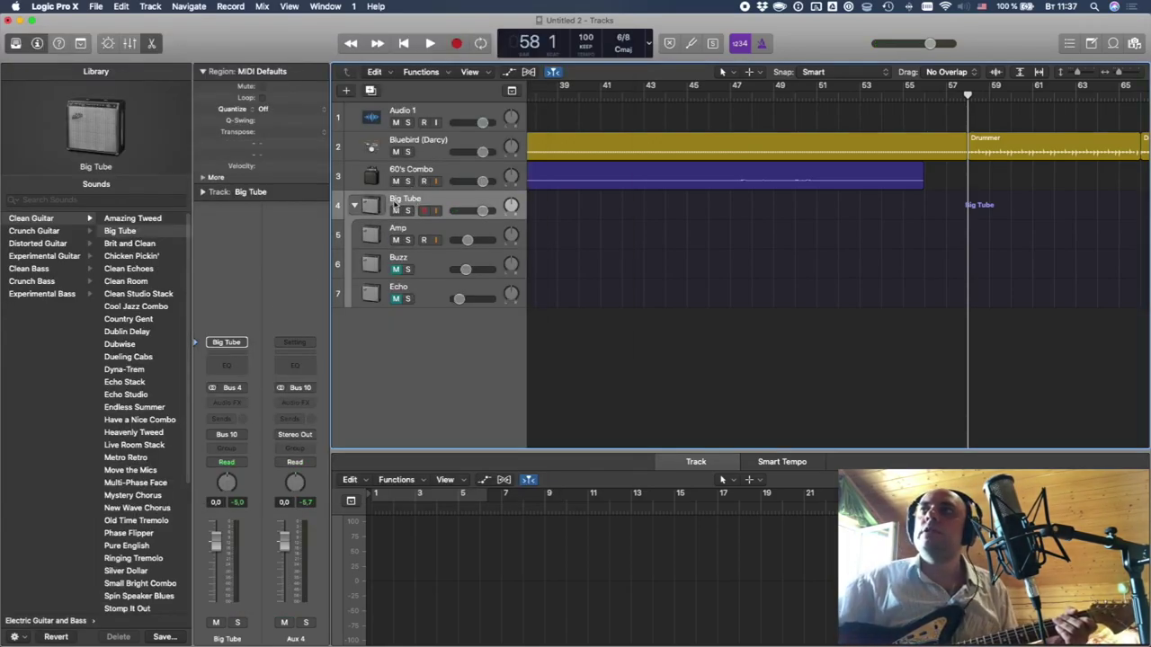
pyautogui.click(249, 422)
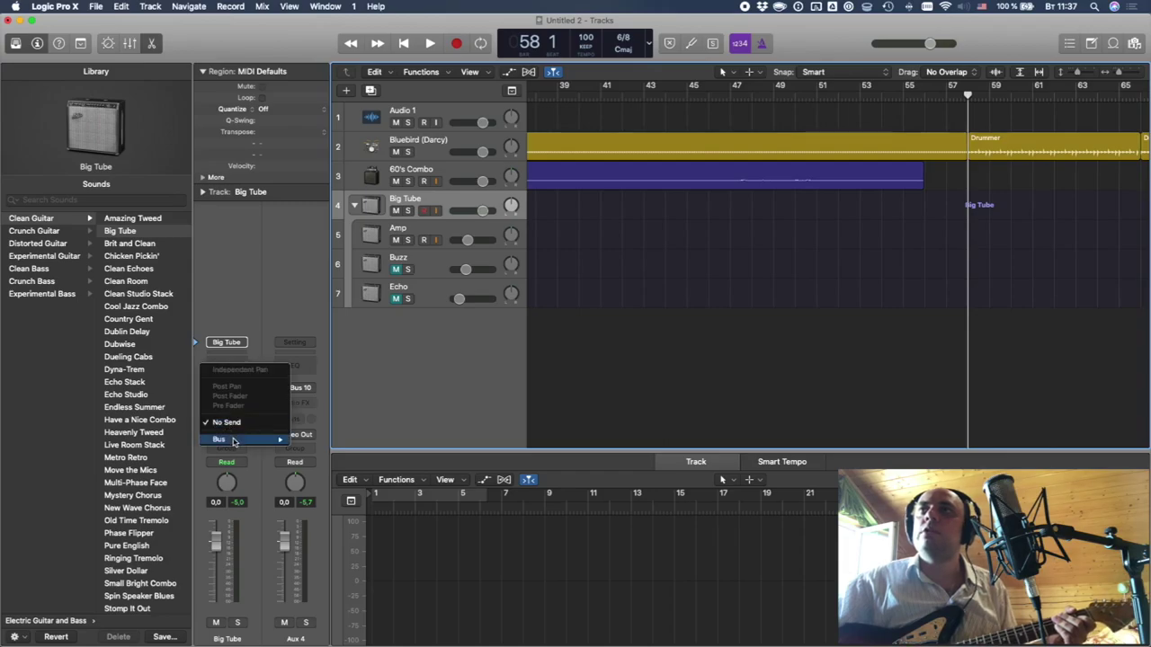
pyautogui.moveTo(255, 441)
pyautogui.click(358, 285)
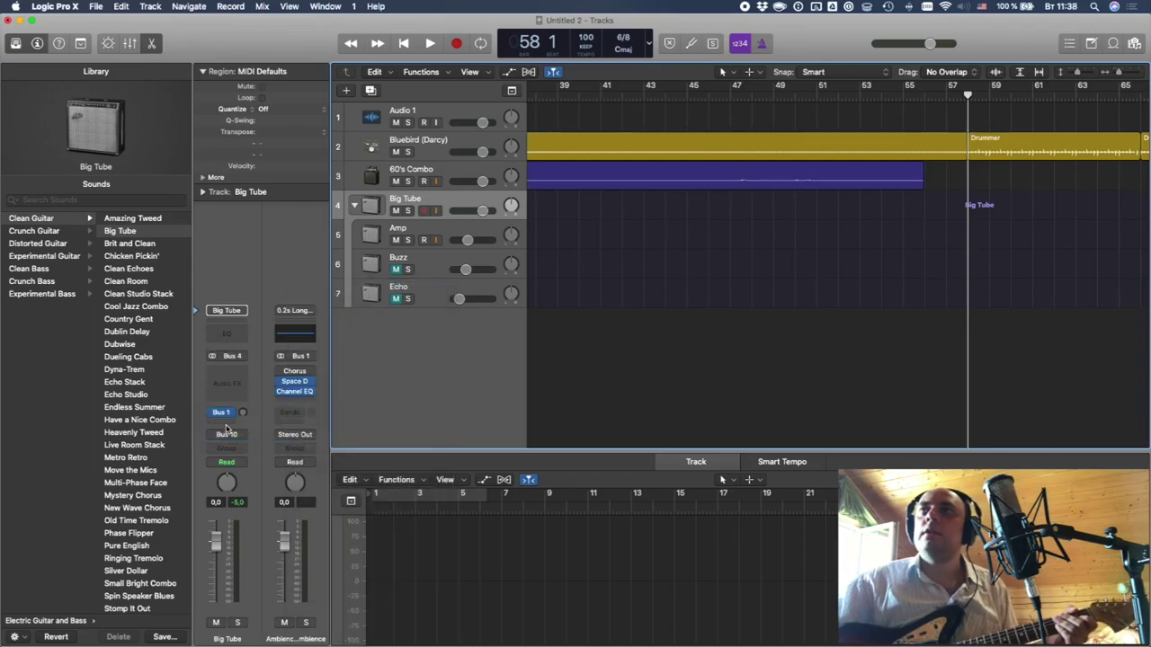
pyautogui.click(227, 424)
pyautogui.moveTo(241, 441)
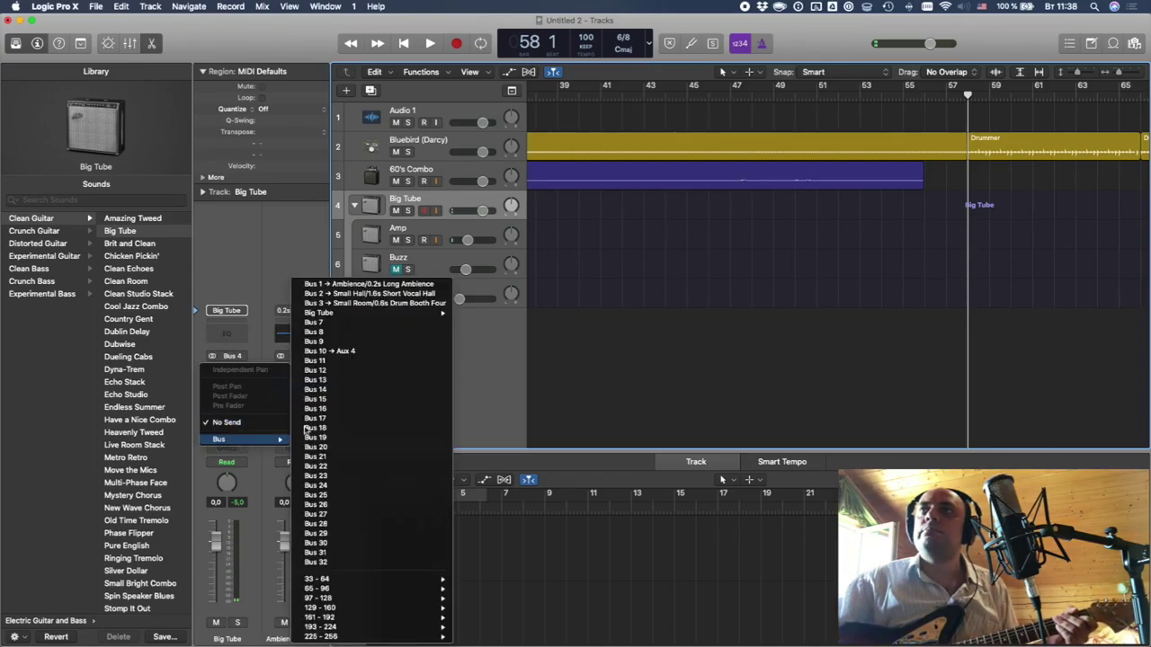
pyautogui.click(352, 294)
pyautogui.moveTo(242, 402); pyautogui.dragTo(237, 376)
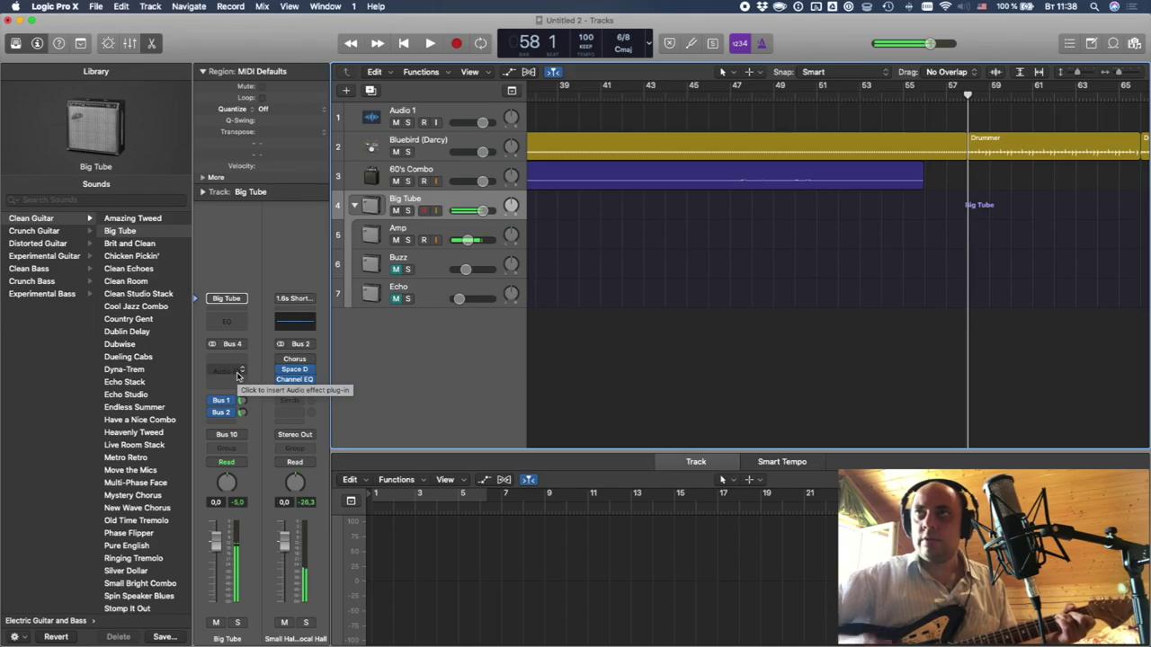
# - Examine the Bus 1 send options and the Space Designer settings and presets on its Ambience return channel
pyautogui.click(222, 399)
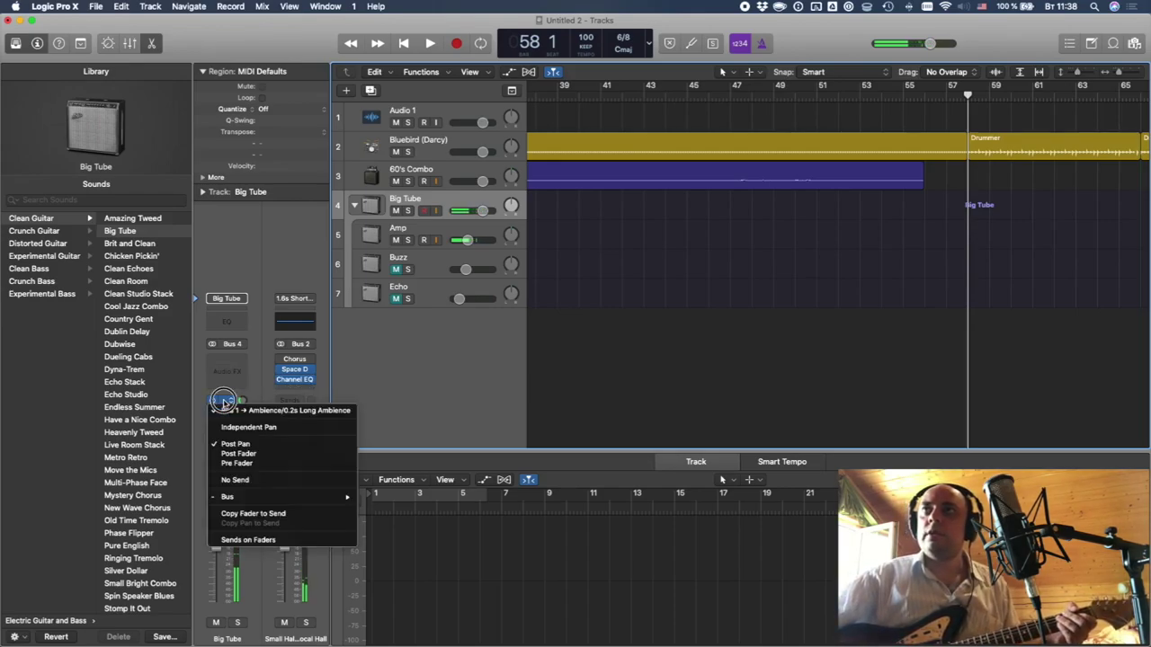
pyautogui.click(254, 373)
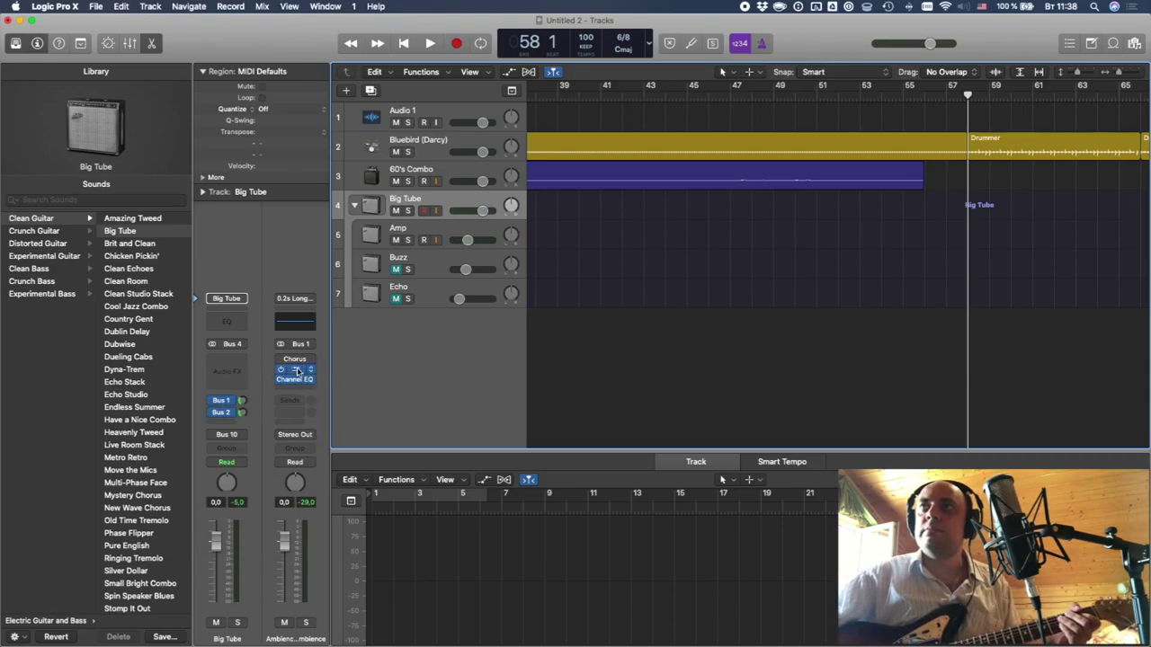
pyautogui.click(298, 372)
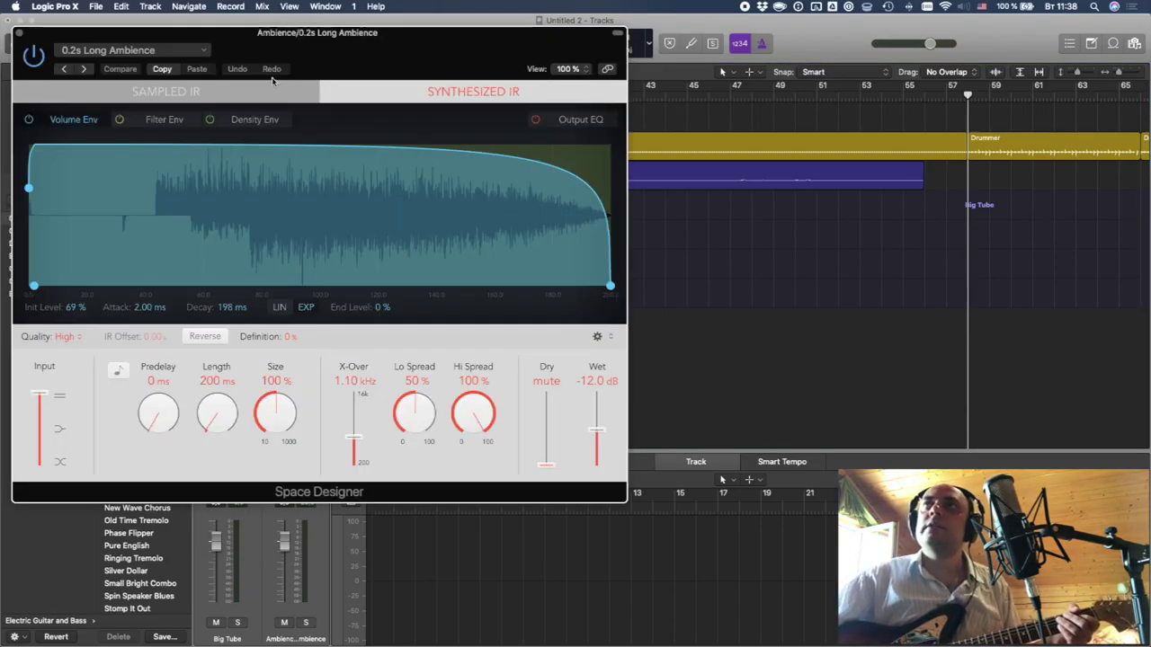
pyautogui.moveTo(267, 54); pyautogui.dragTo(386, 115)
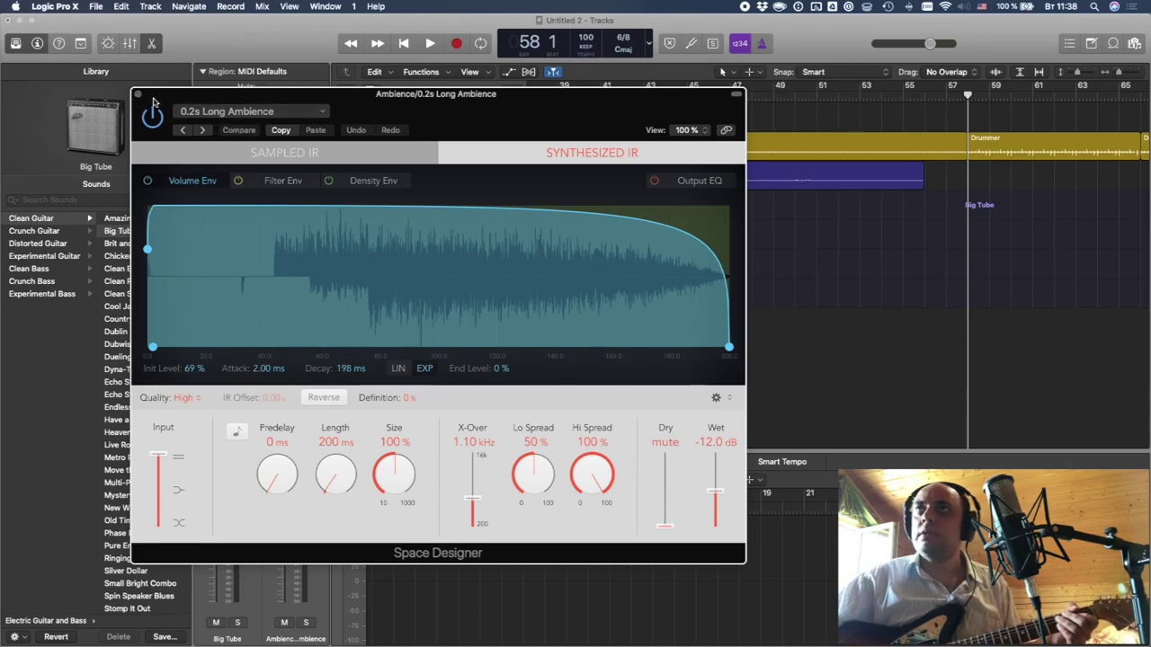
pyautogui.click(221, 112)
pyautogui.click(376, 109)
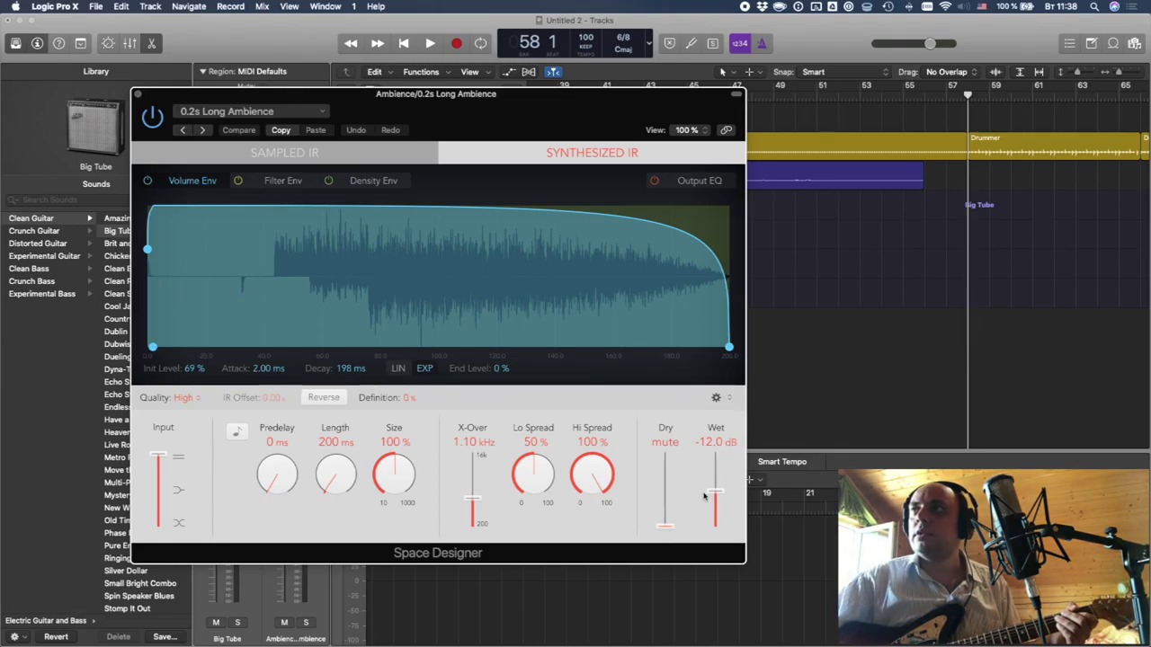
pyautogui.click(137, 93)
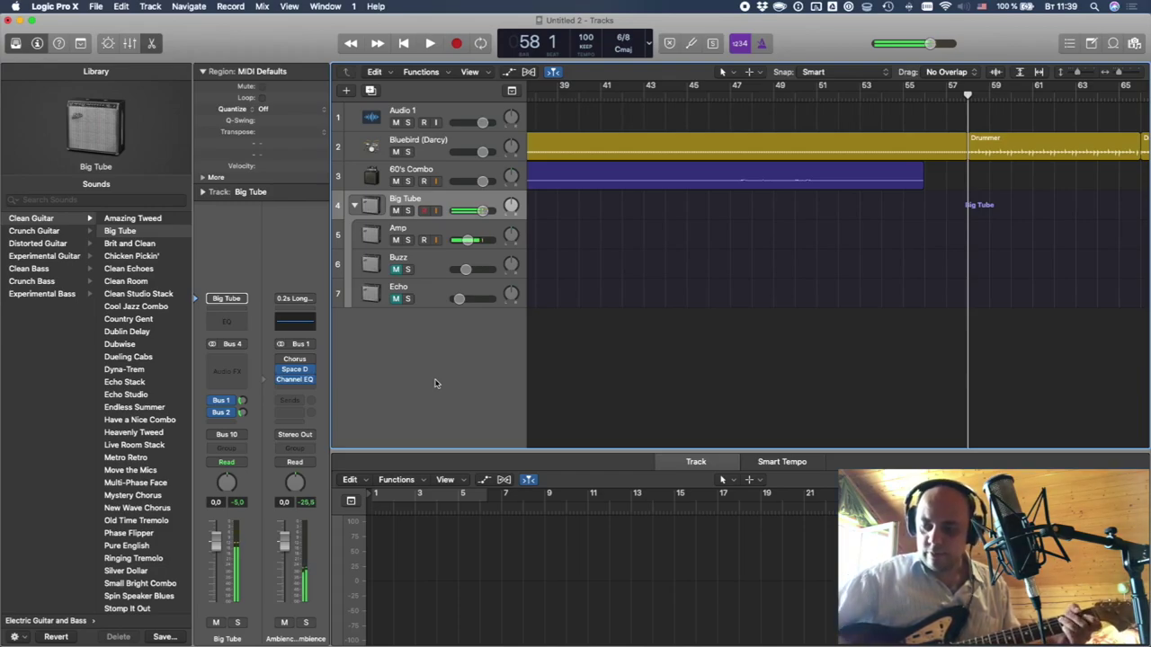
# - Bypass the Bus 1 and Bus 2 sends on the Big Tube stack and collapse the stack
pyautogui.click(215, 401)
pyautogui.click(213, 414)
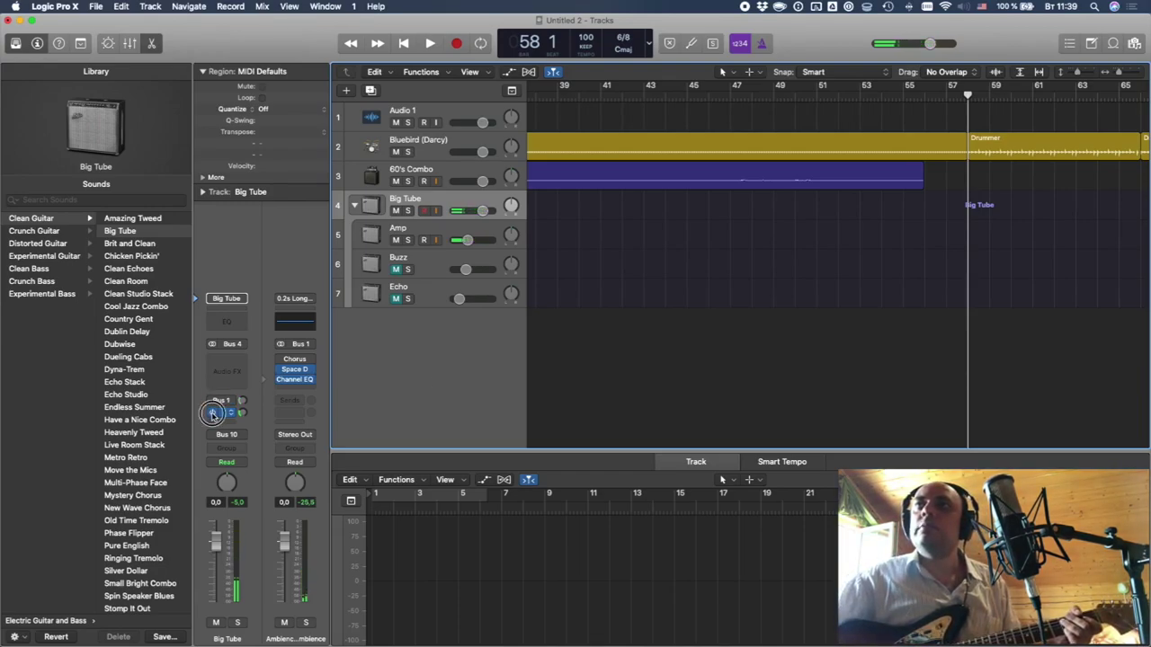
pyautogui.click(354, 206)
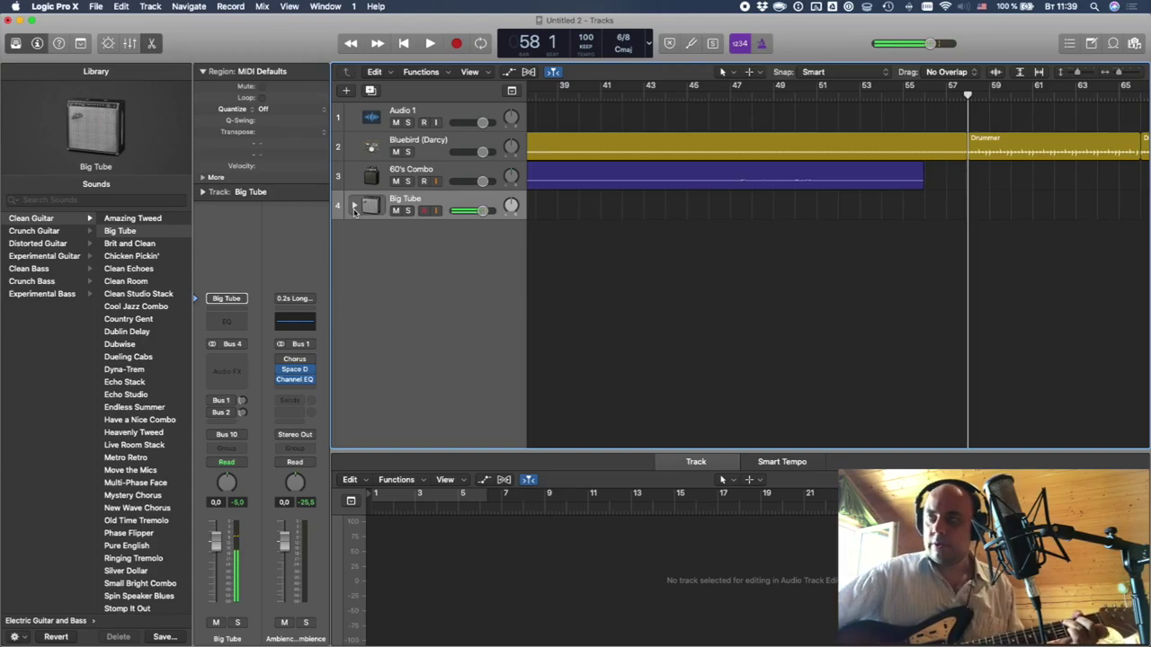
# - Record a guitar take on the Big Tube track through the end of the drums and stop at about bar 109
pyautogui.click(454, 42)
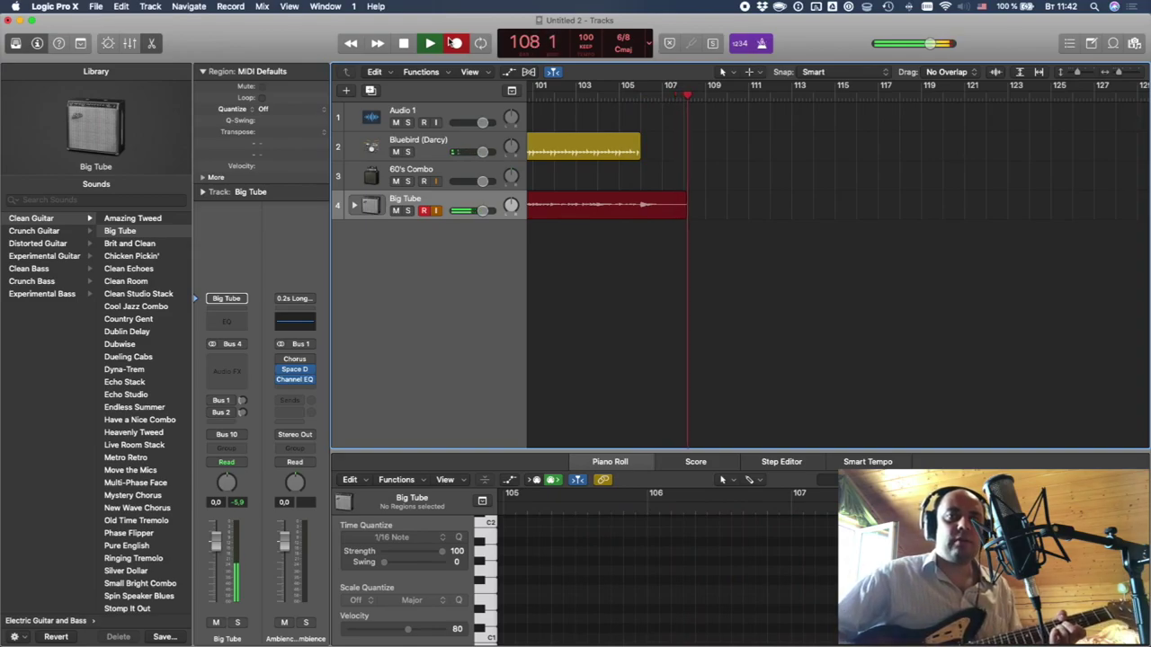
pyautogui.press('space')
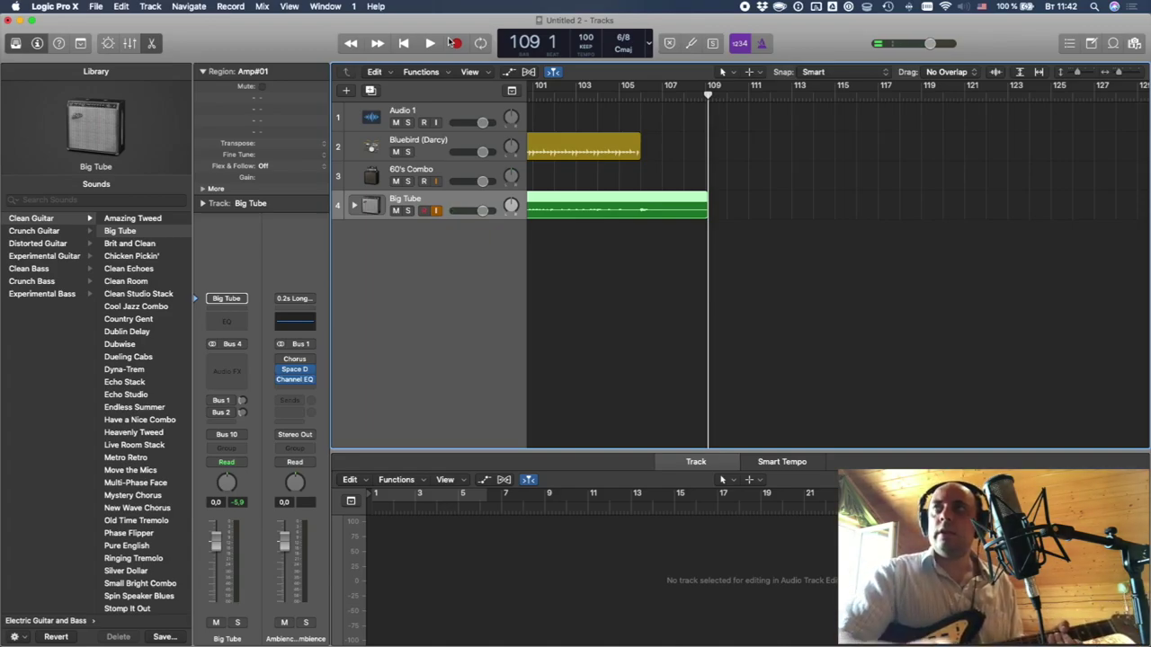
# - Duplicate the Big Tube track with its settings and return the playhead to bar 1
pyautogui.press('super+d')
pyautogui.click(401, 45)
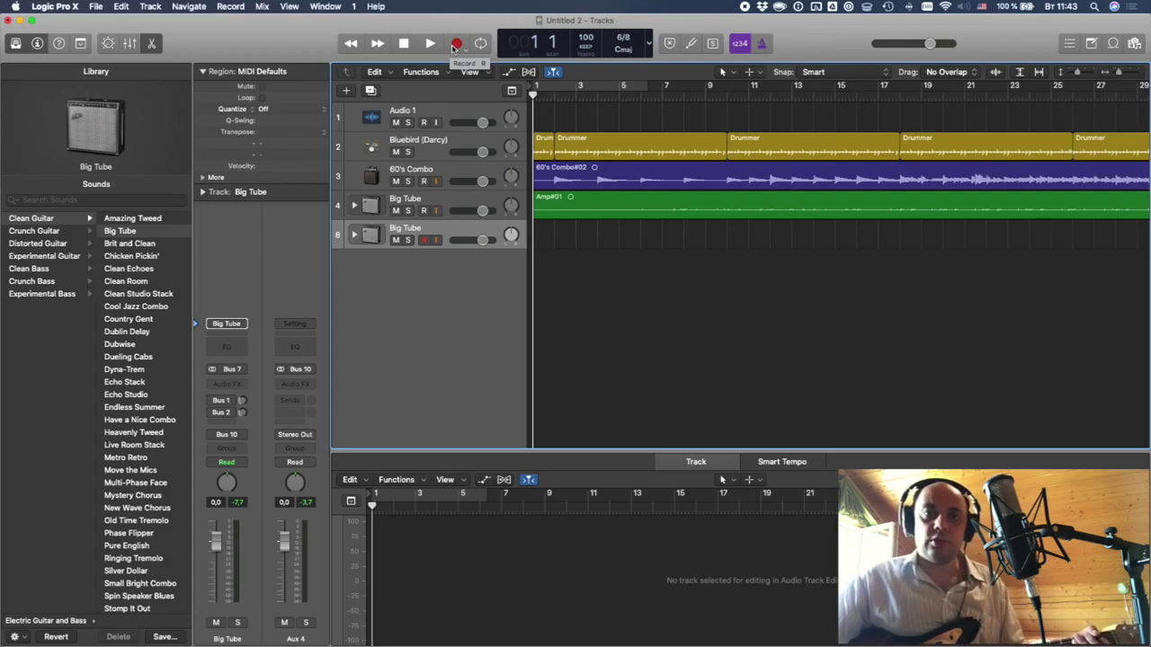
# - Record a second guitar take on the duplicated Big Tube track from bar 1 and stop at about bar 108
pyautogui.click(456, 44)
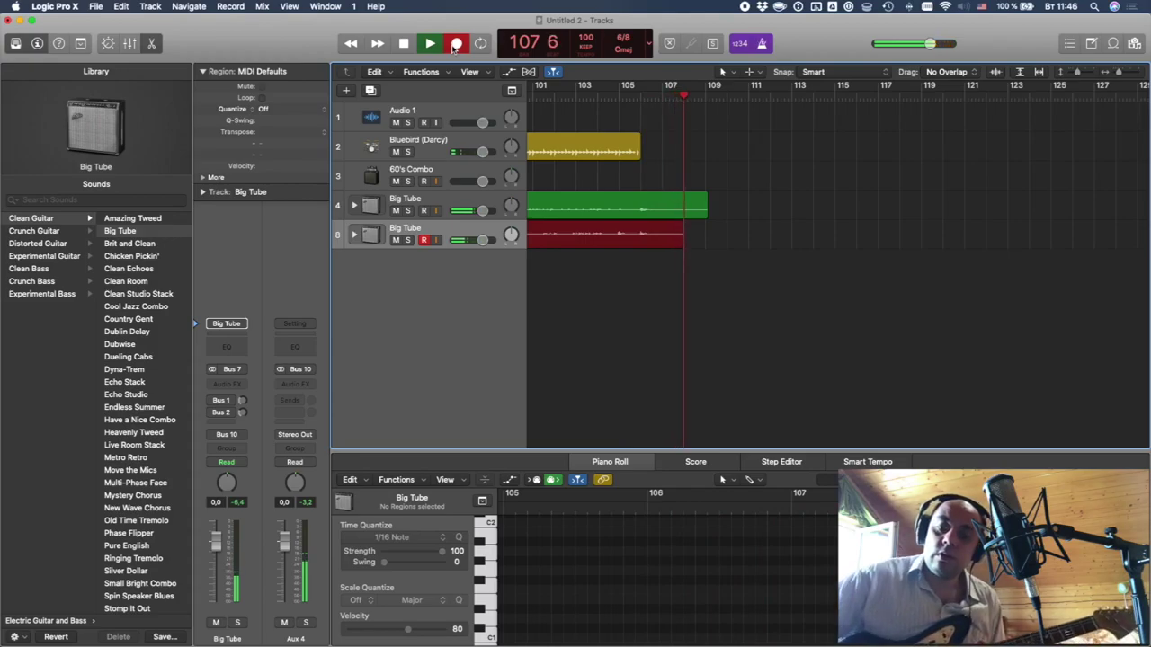
pyautogui.press('space')
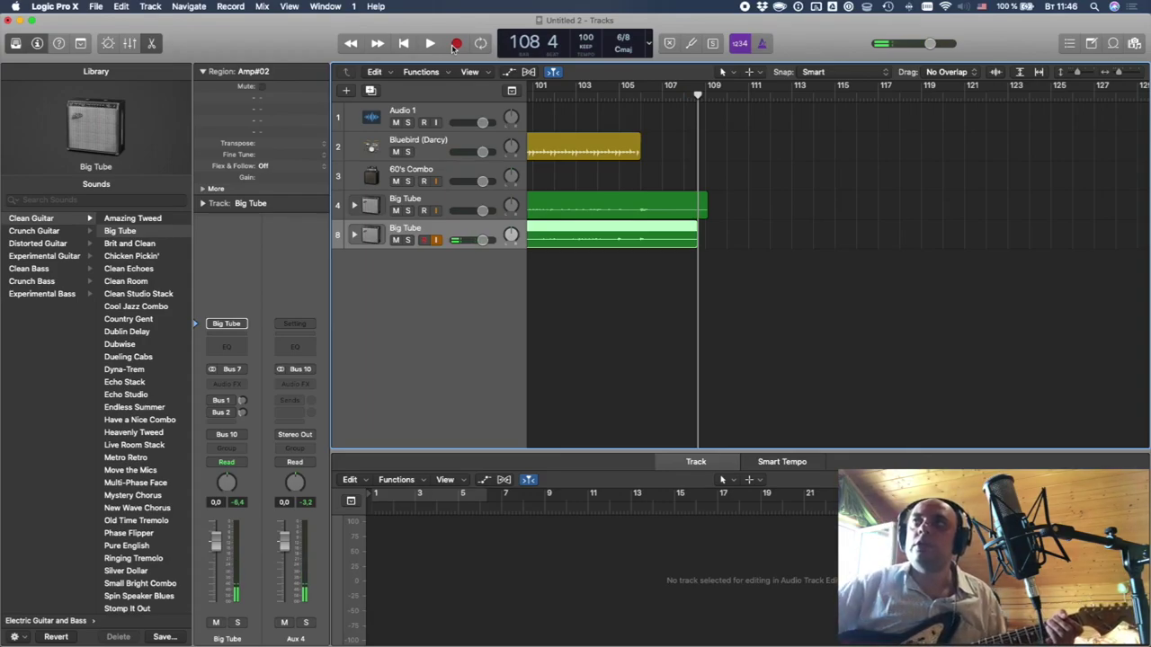
# - Add a drummer region at bar 106, shorten it to a brief closing hit, and play the ending from bar 104
pyautogui.click(647, 147)
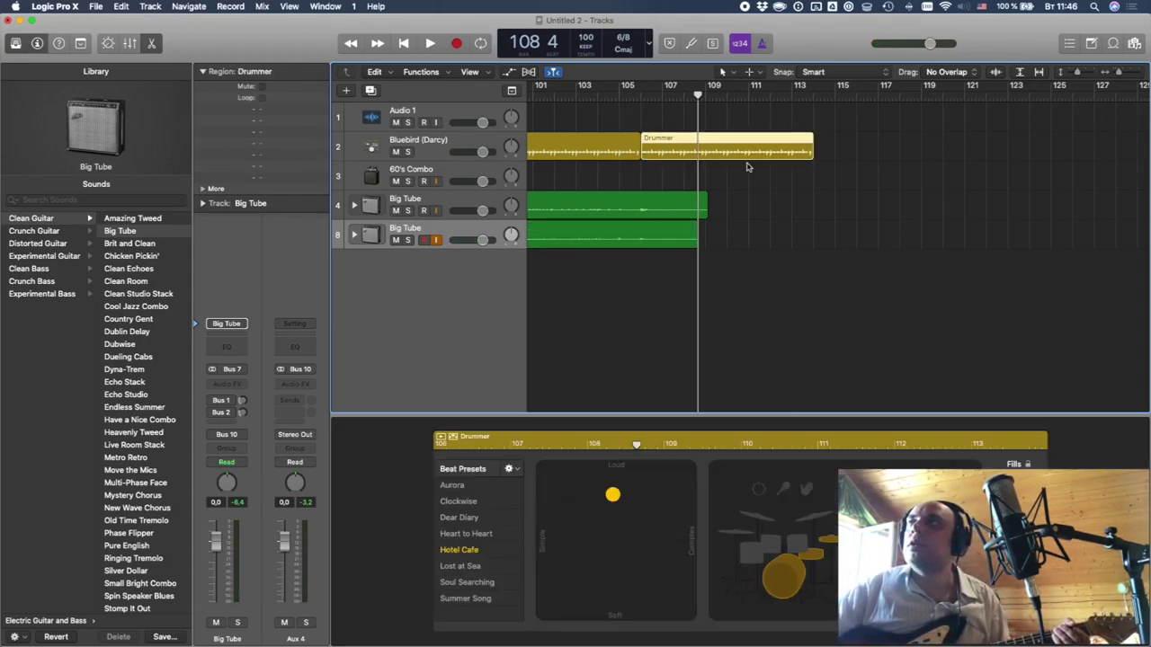
pyautogui.moveTo(812, 156); pyautogui.dragTo(644, 160)
pyautogui.click(610, 94)
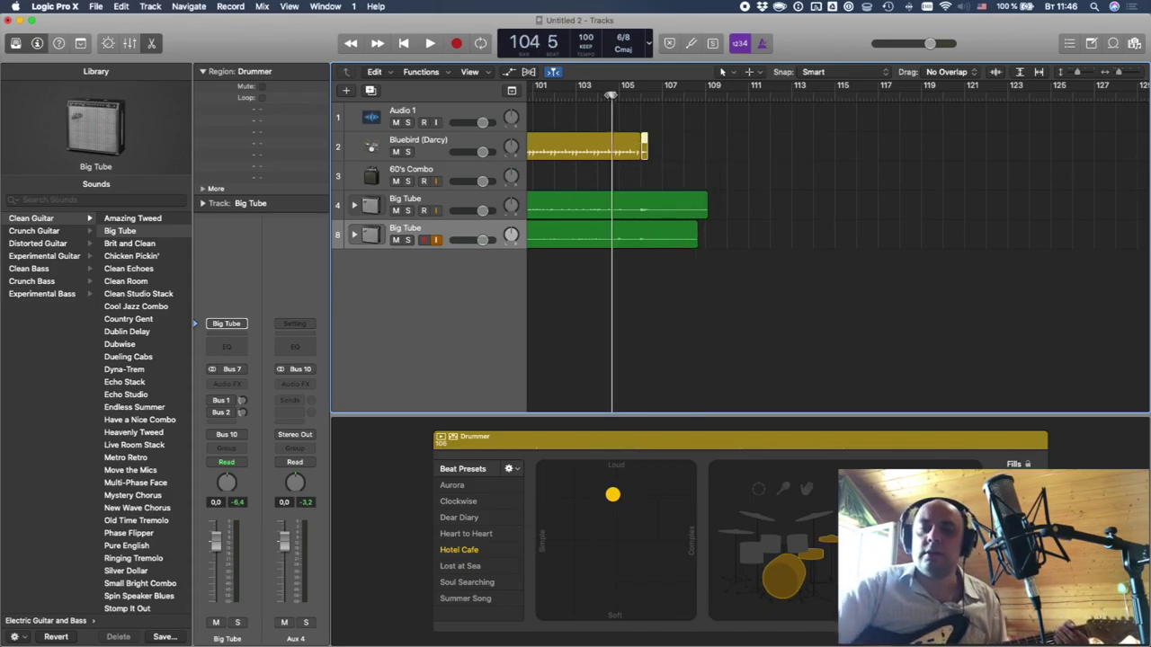
pyautogui.press('space')
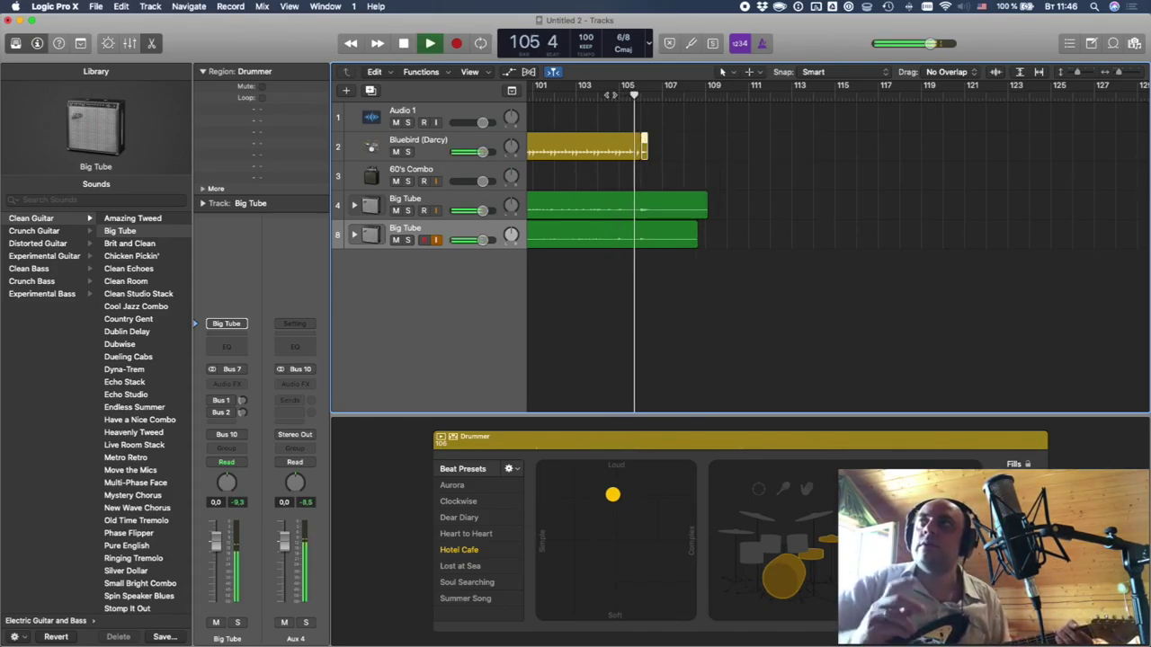
pyautogui.press('space')
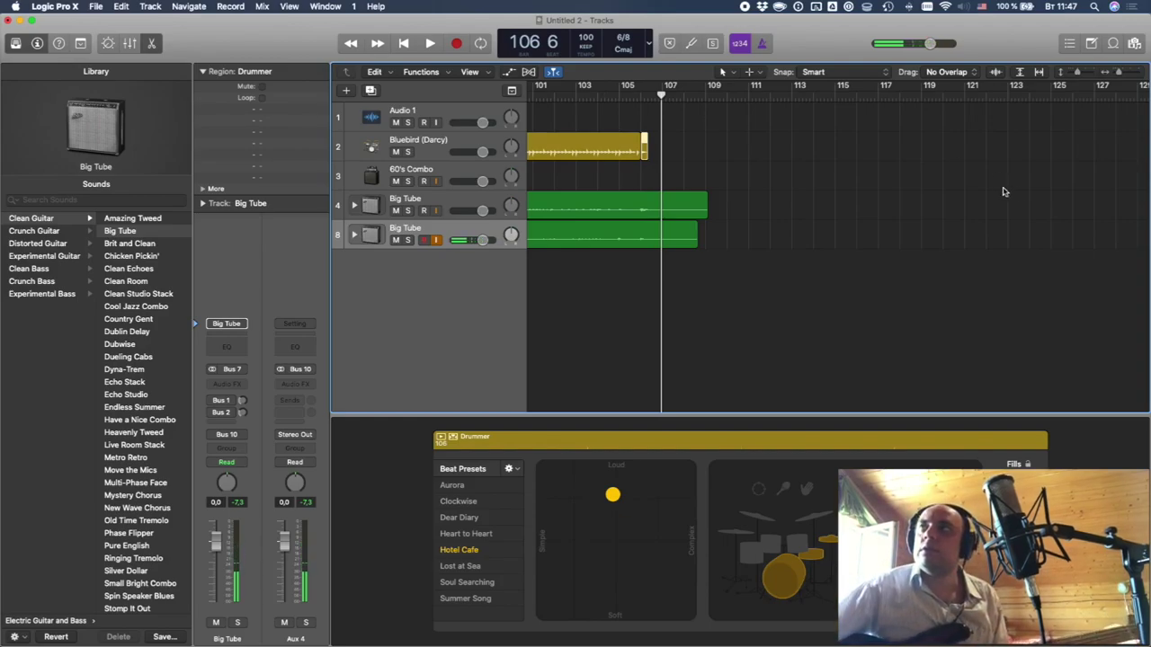
pyautogui.hscroll(-15, 908, 182)
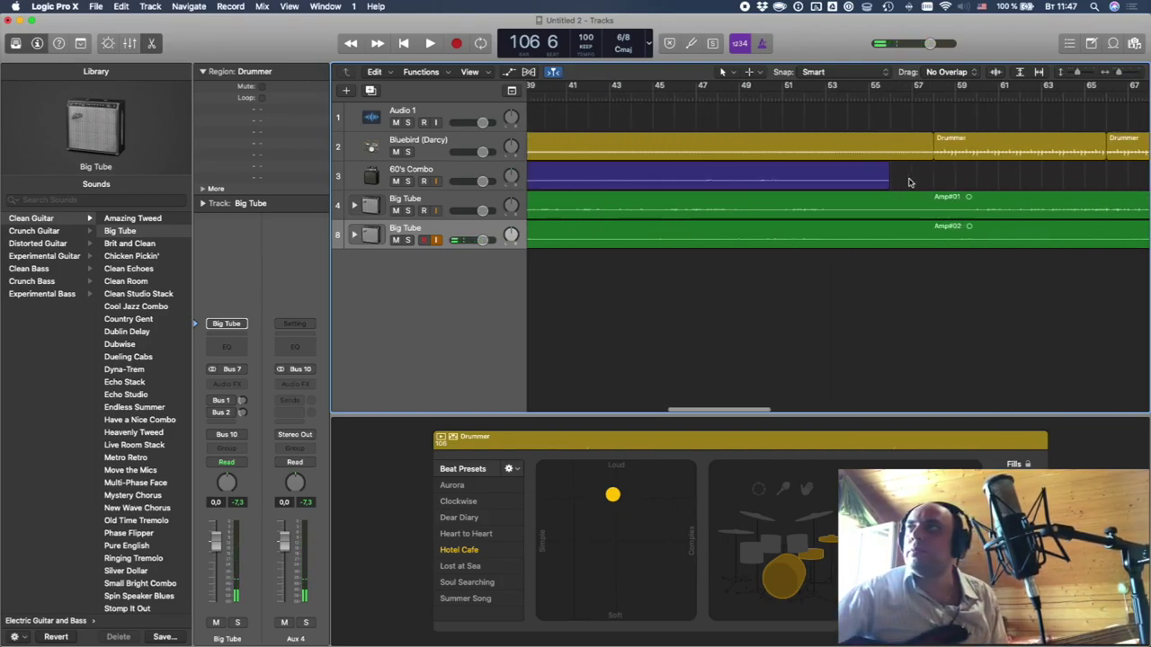
pyautogui.click(935, 98)
pyautogui.click(913, 96)
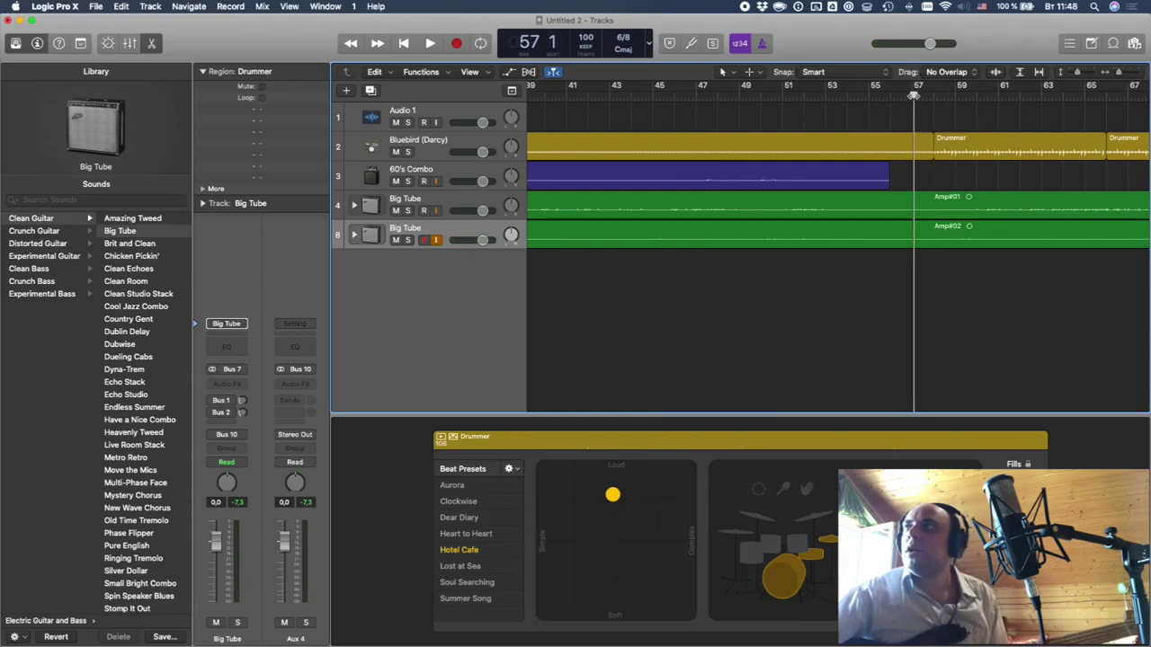
pyautogui.click(890, 96)
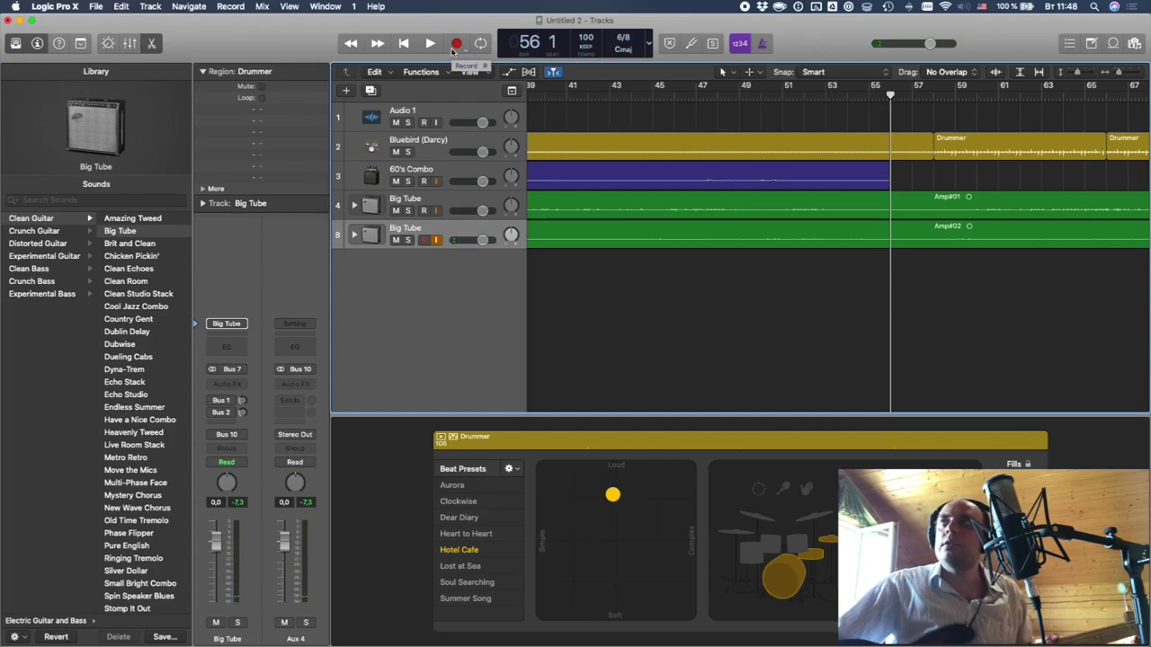
pyautogui.click(454, 49)
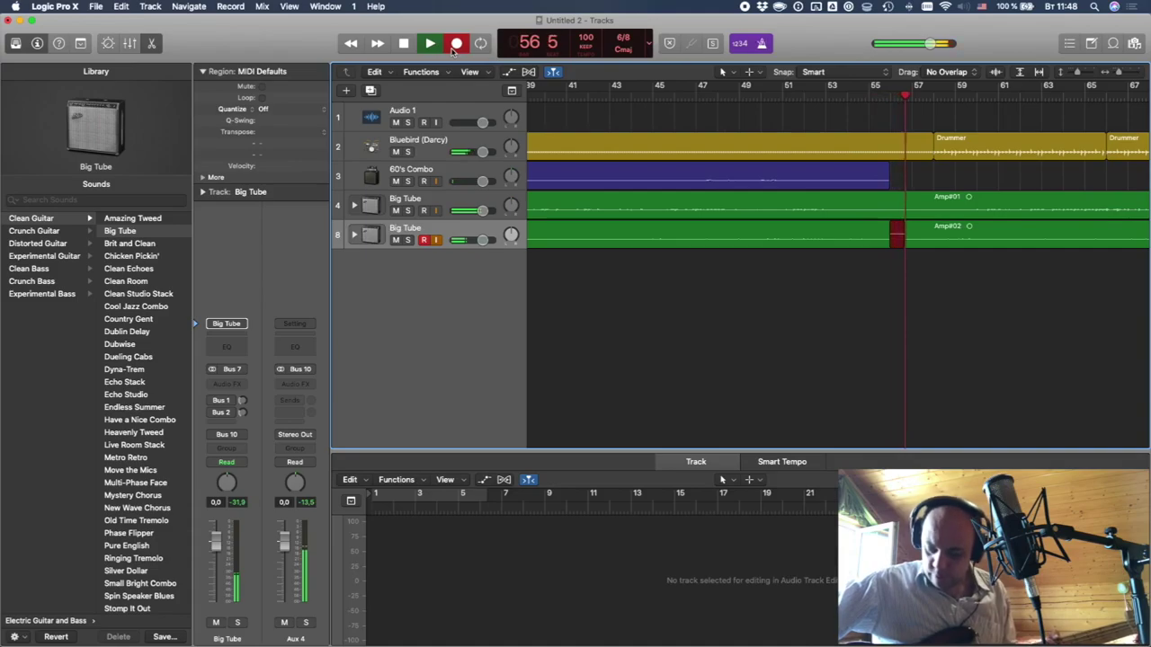
pyautogui.press('space')
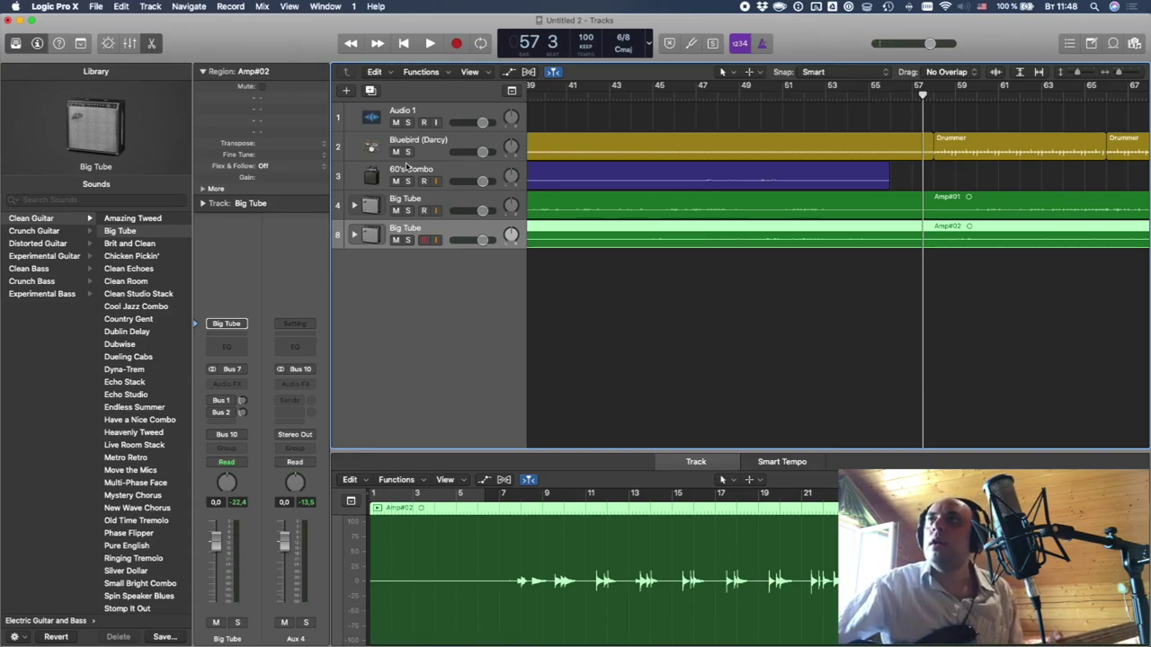
# - Select the 60's Combo bass track and place the playhead at bar 56, where its region ends
pyautogui.hscroll(-2, 406, 166)
pyautogui.click(406, 169)
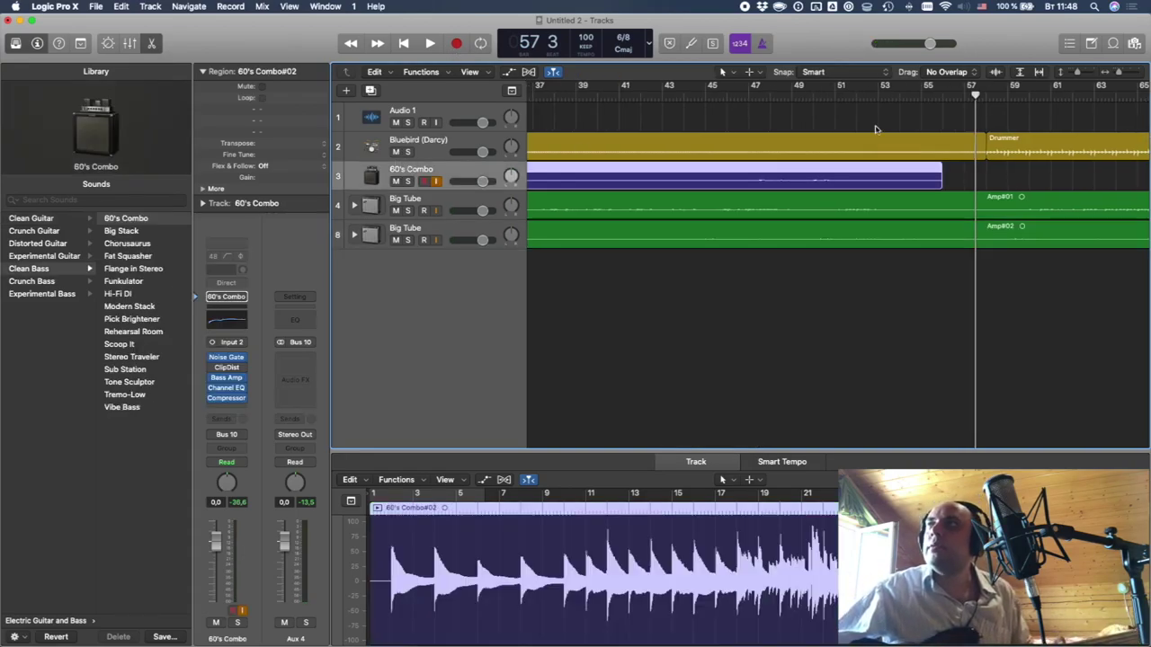
pyautogui.moveTo(935, 96); pyautogui.dragTo(942, 97)
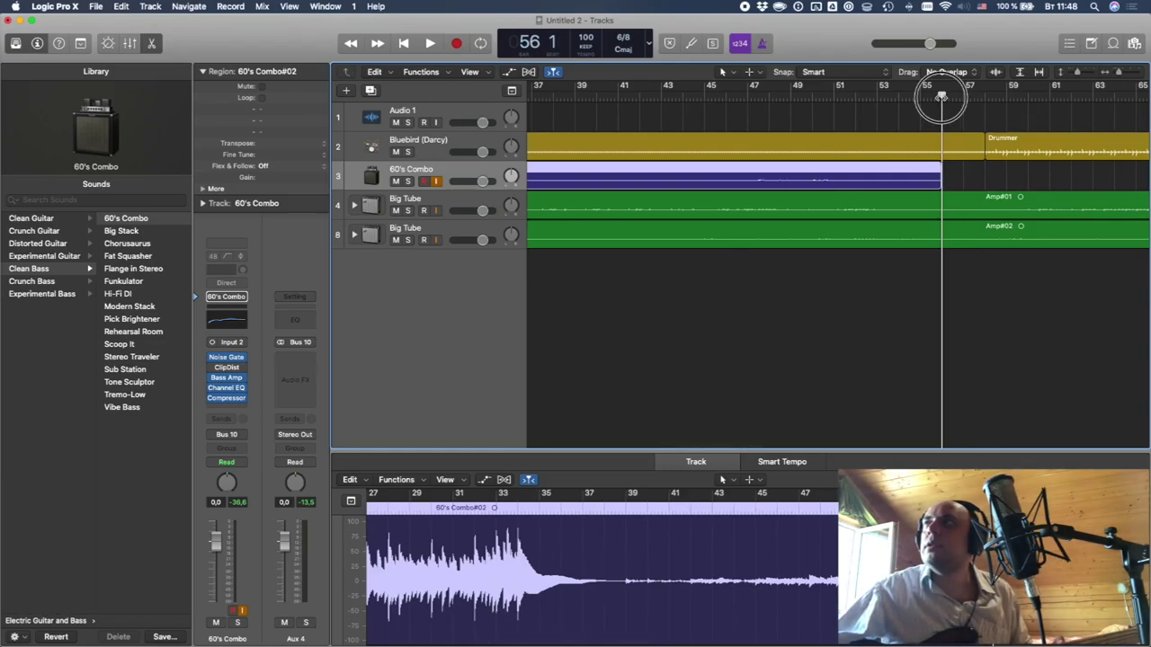
pyautogui.click(457, 43)
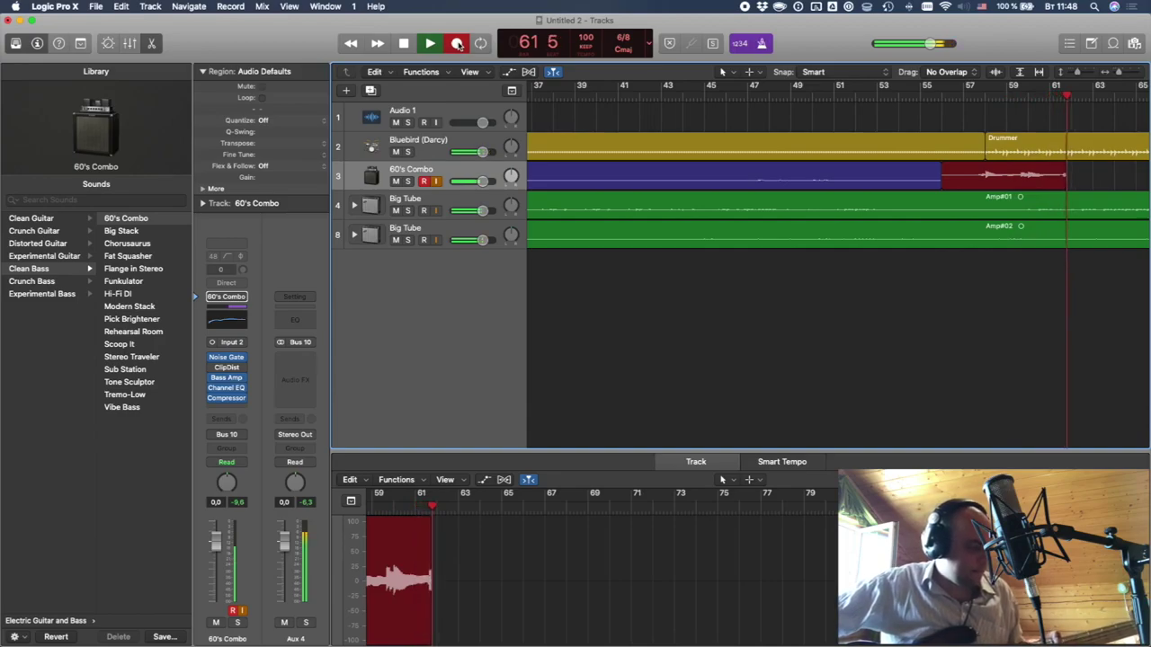
pyautogui.press('space')
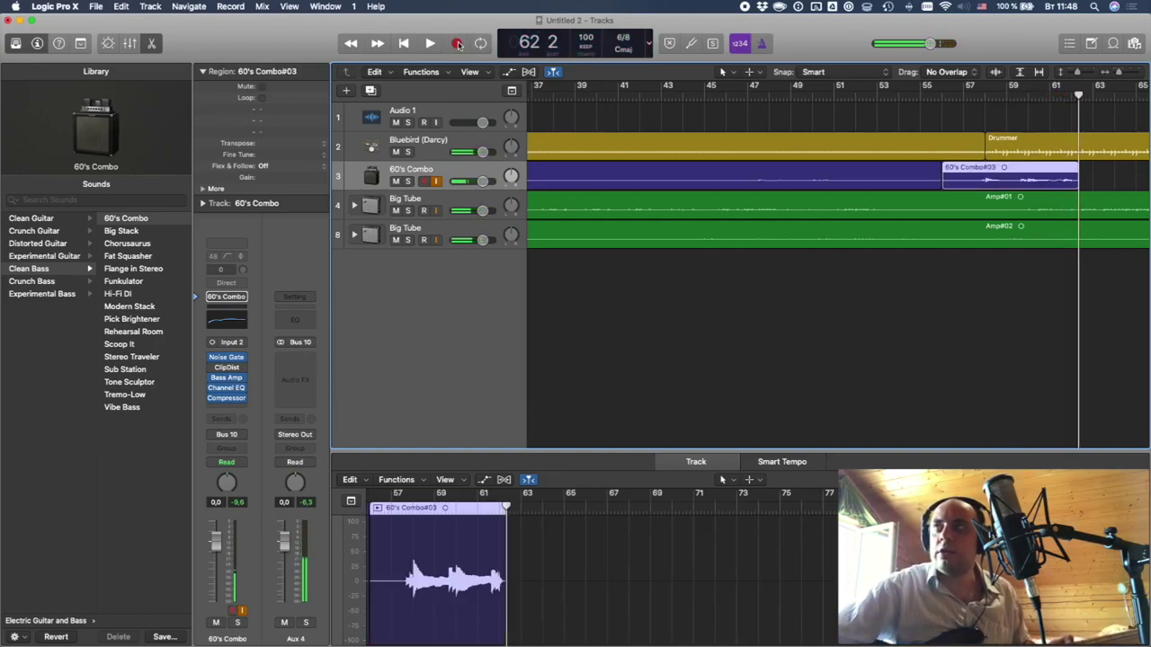
pyautogui.press('Delete')
# - Record the rest of the bass part on the 60's Combo track from bar 56 to about bar 110
pyautogui.click(941, 94)
pyautogui.click(944, 93)
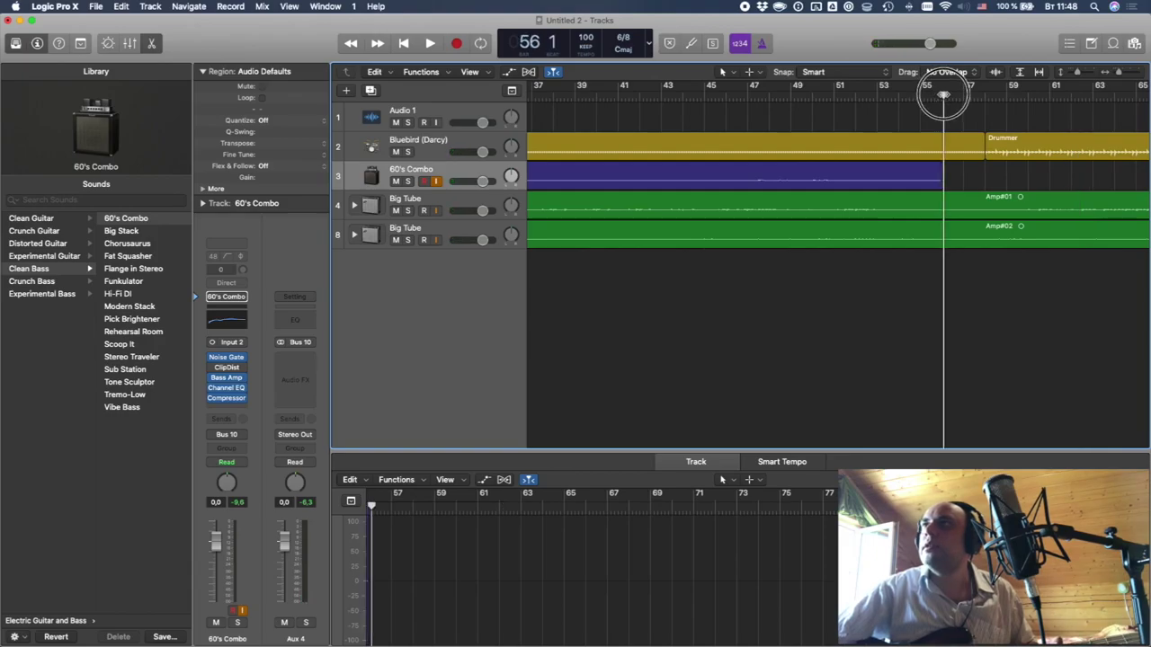
pyautogui.click(456, 45)
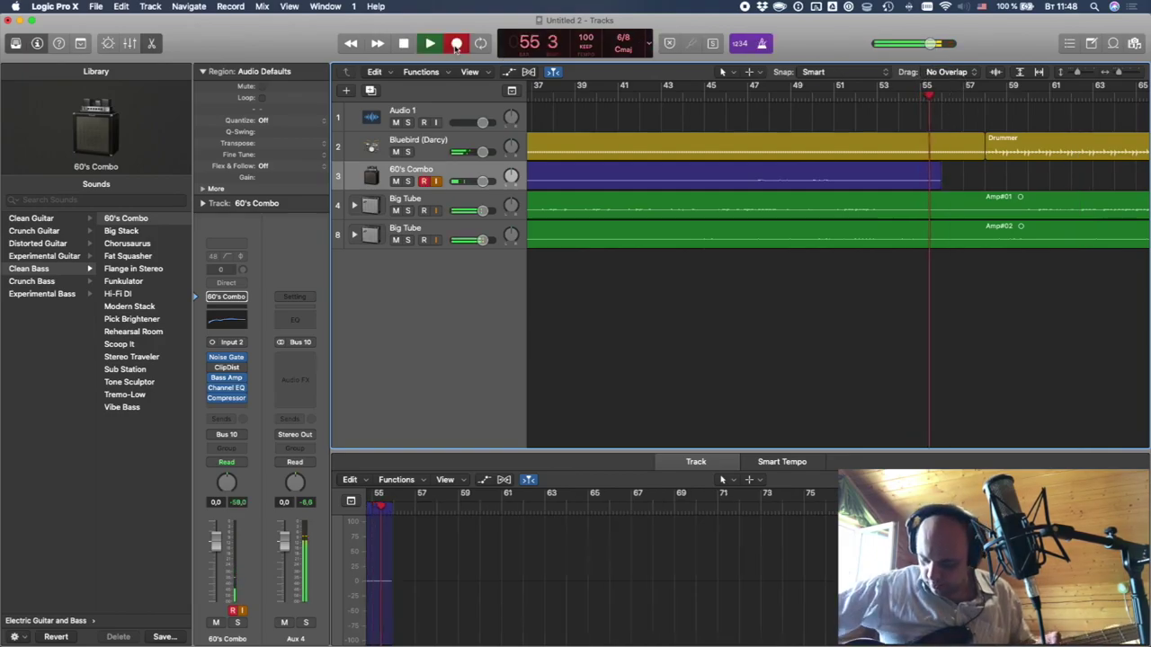
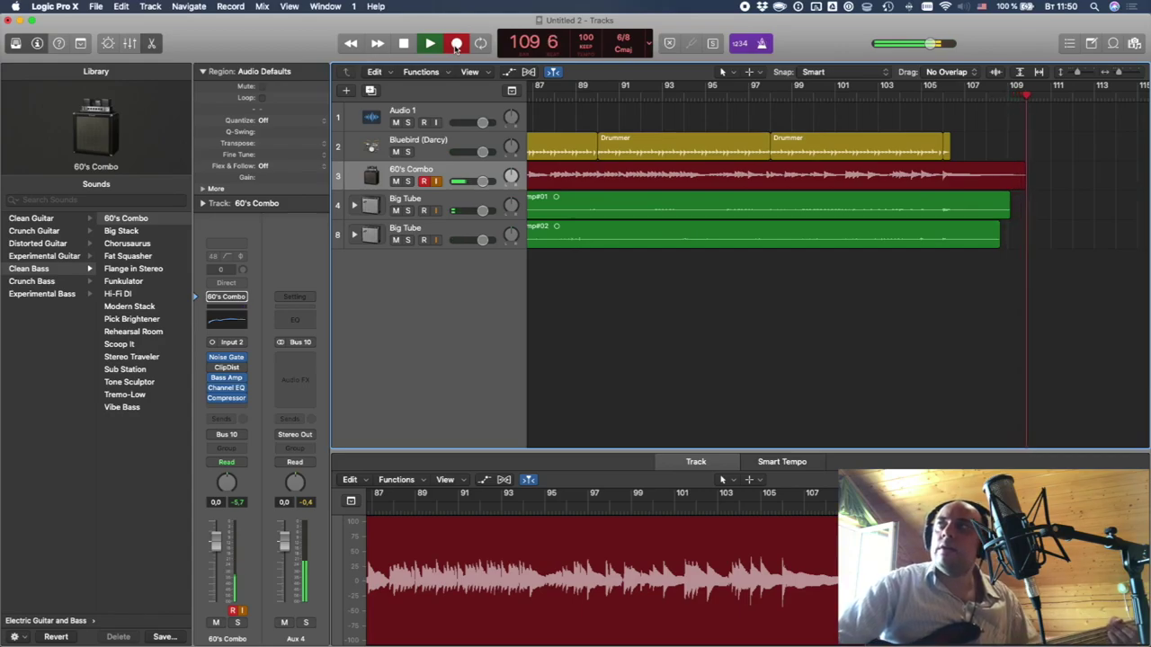
pyautogui.press('space')
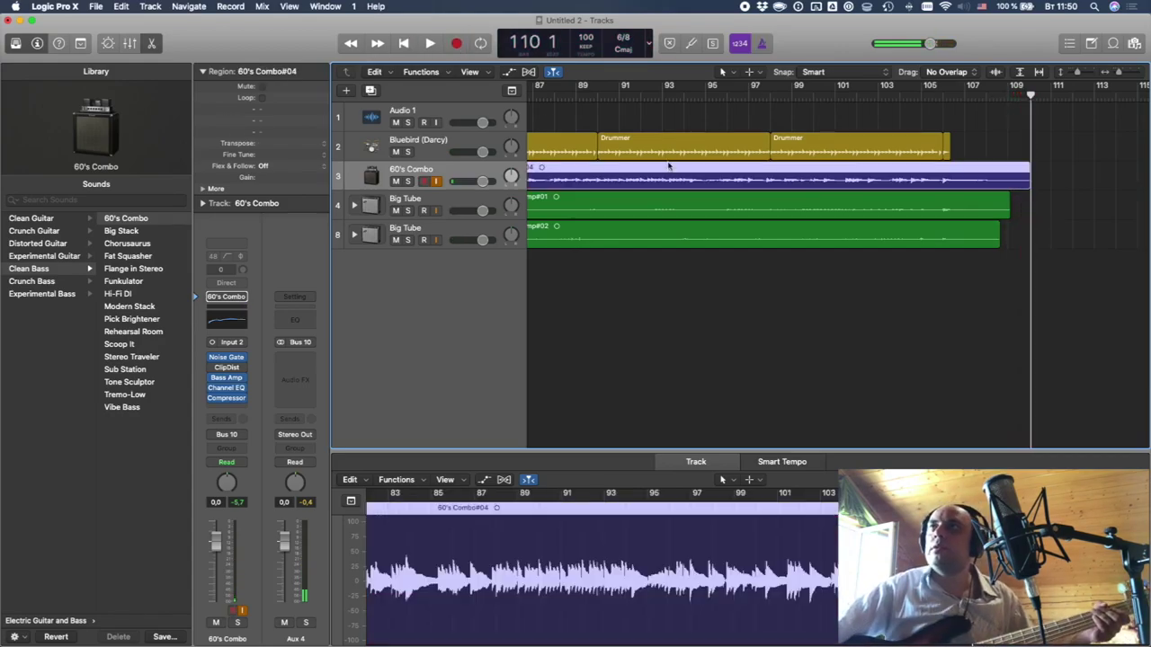
# - Adjust the amp controls in the 60's Combo track's Bass Amp Designer and inspect its Compressor settings
pyautogui.click(226, 377)
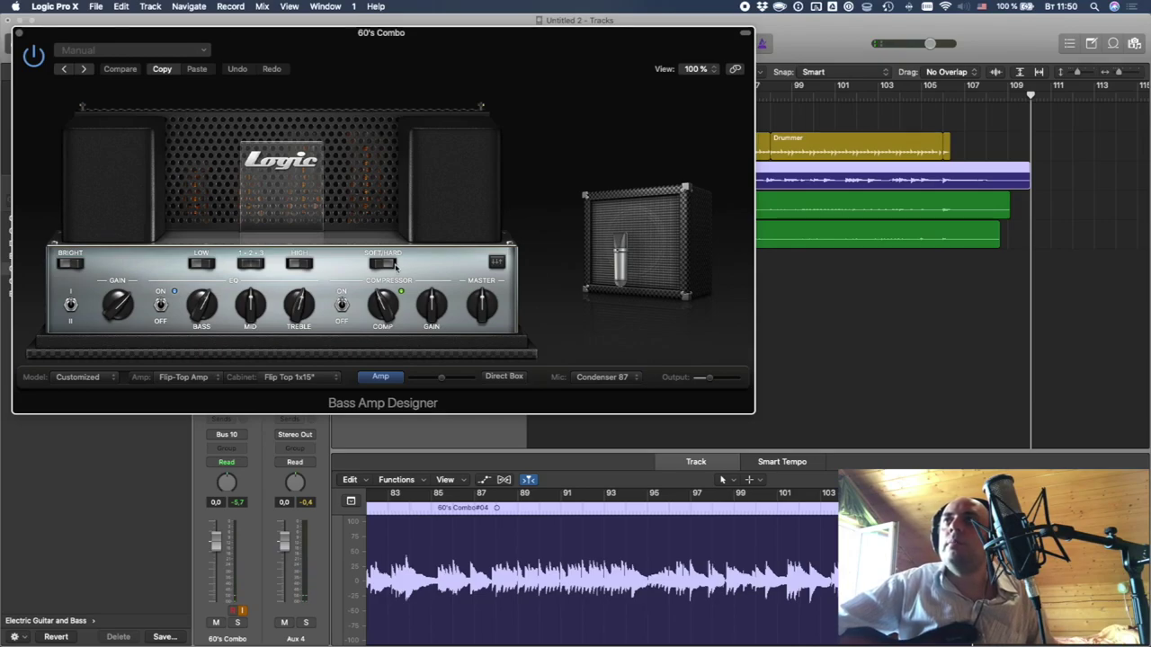
pyautogui.moveTo(379, 310); pyautogui.dragTo(380, 307)
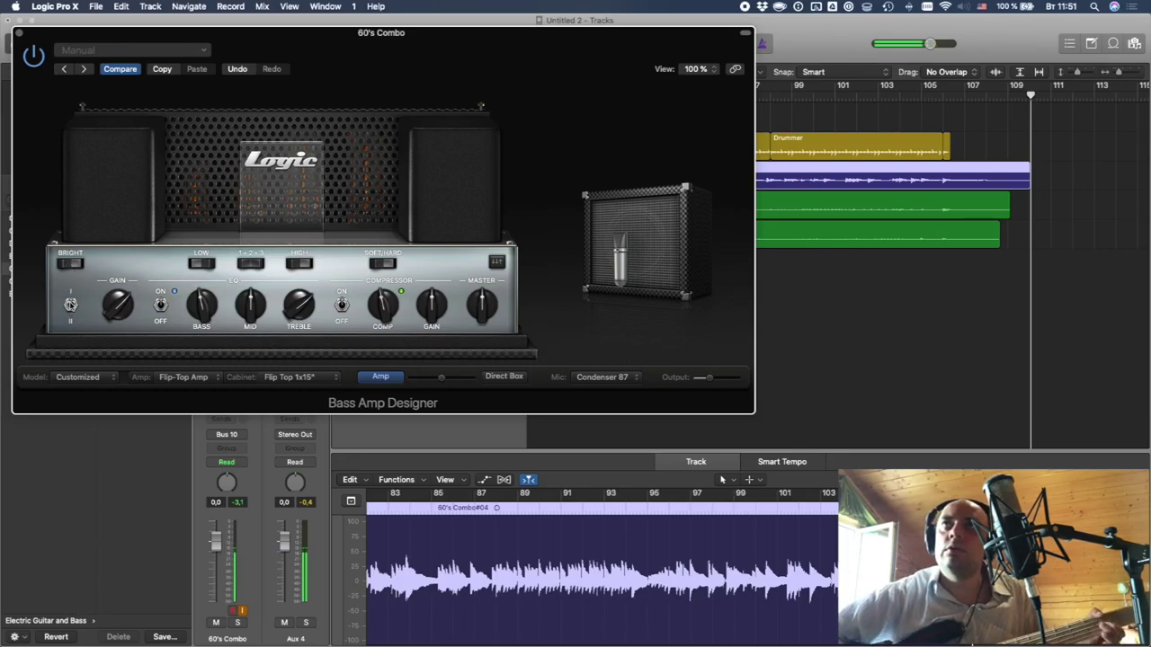
pyautogui.click(20, 35)
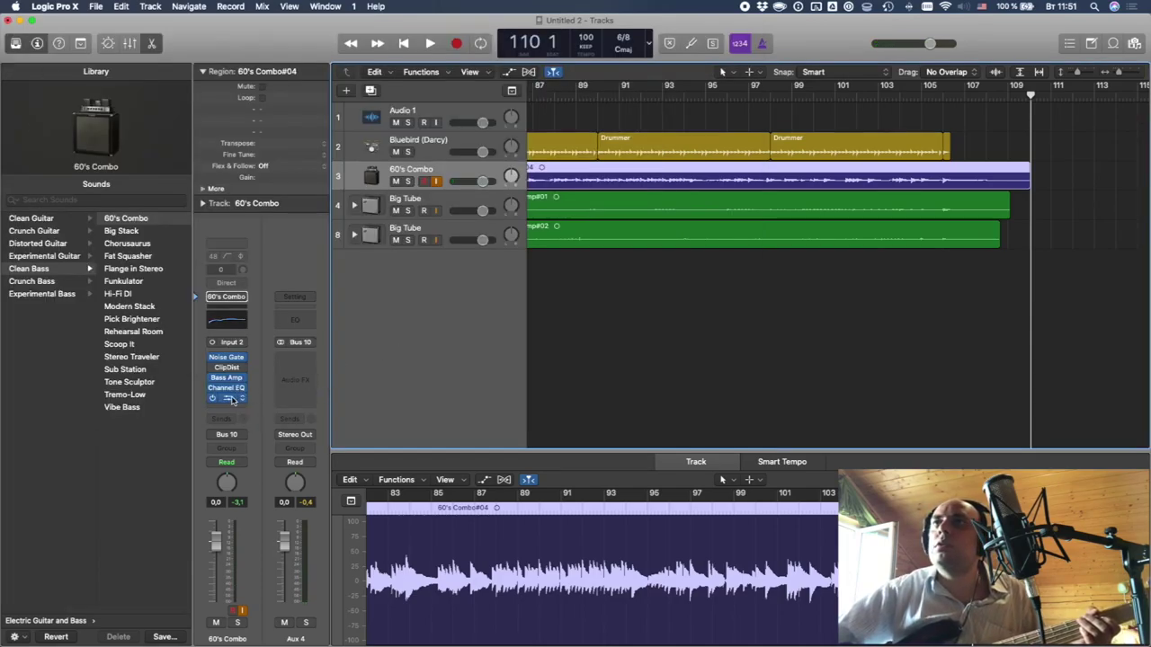
pyautogui.click(230, 399)
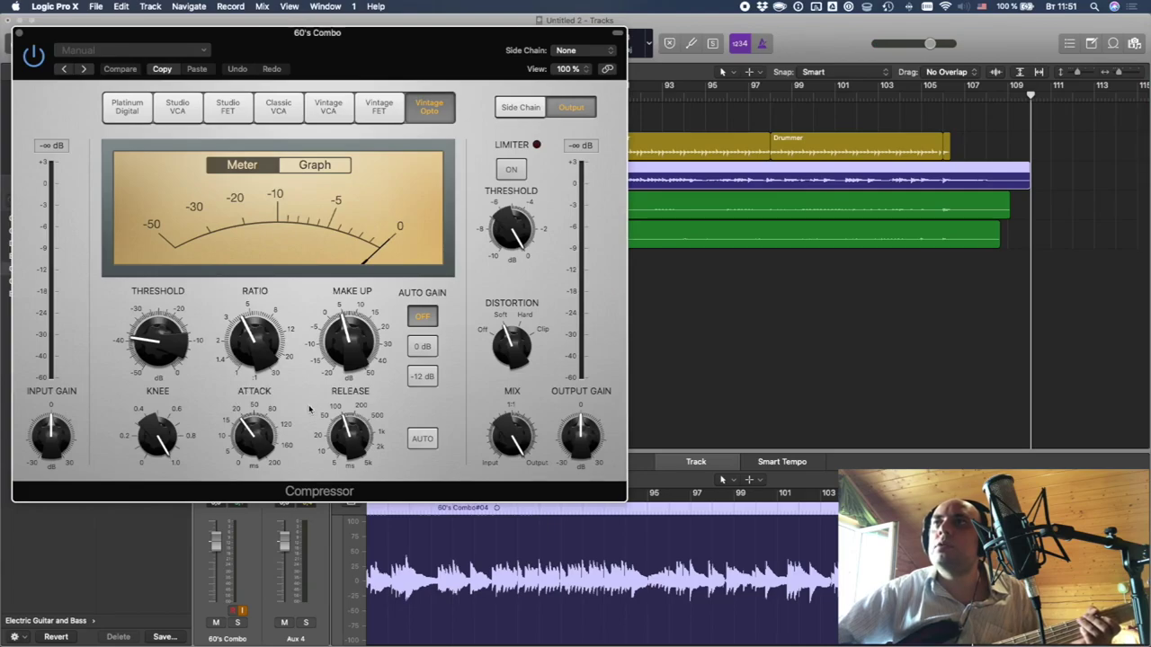
pyautogui.click(19, 34)
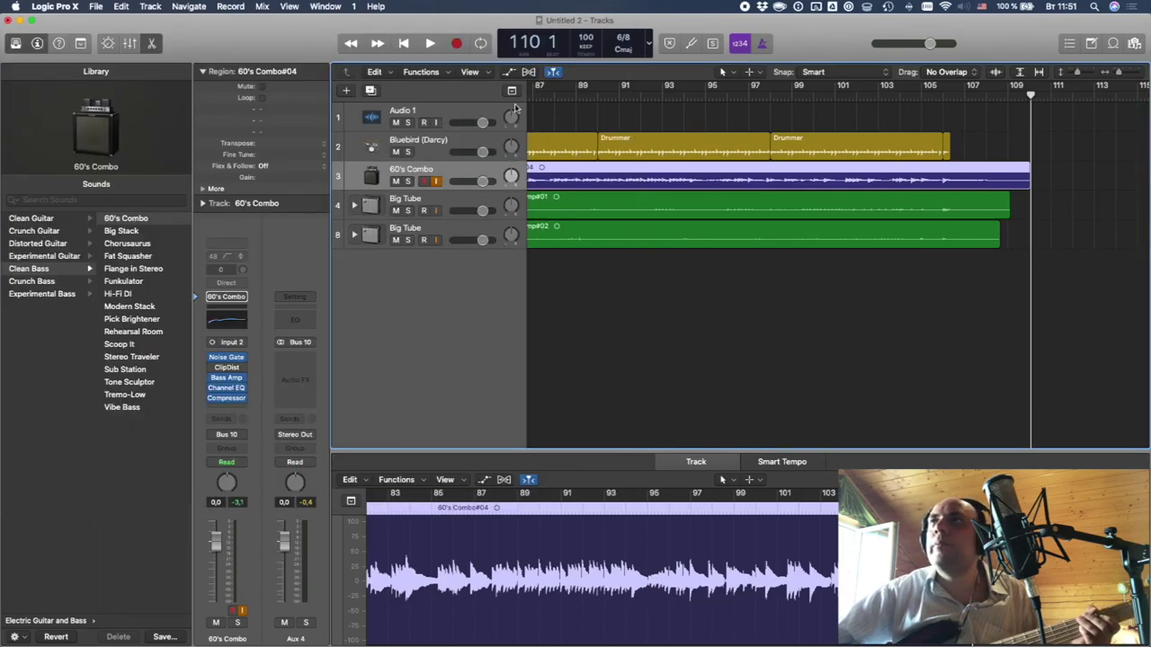
# - Pan the first Big Tube track right and the duplicate left, and play the song briefly from bar 1
pyautogui.click(405, 43)
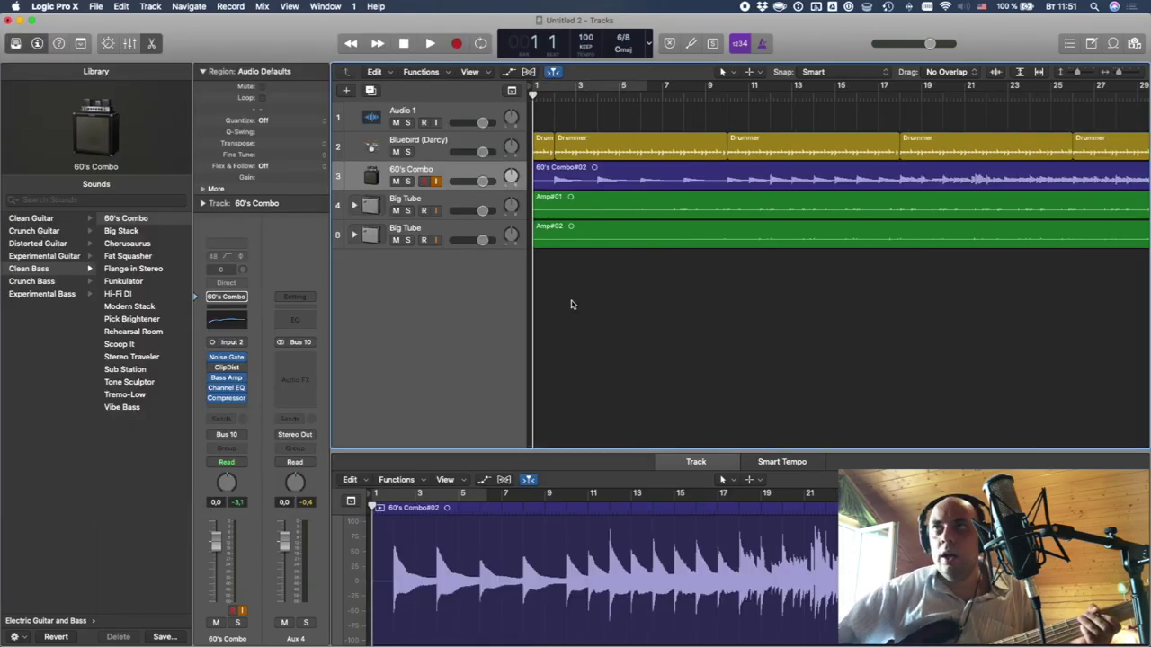
pyautogui.click(510, 205)
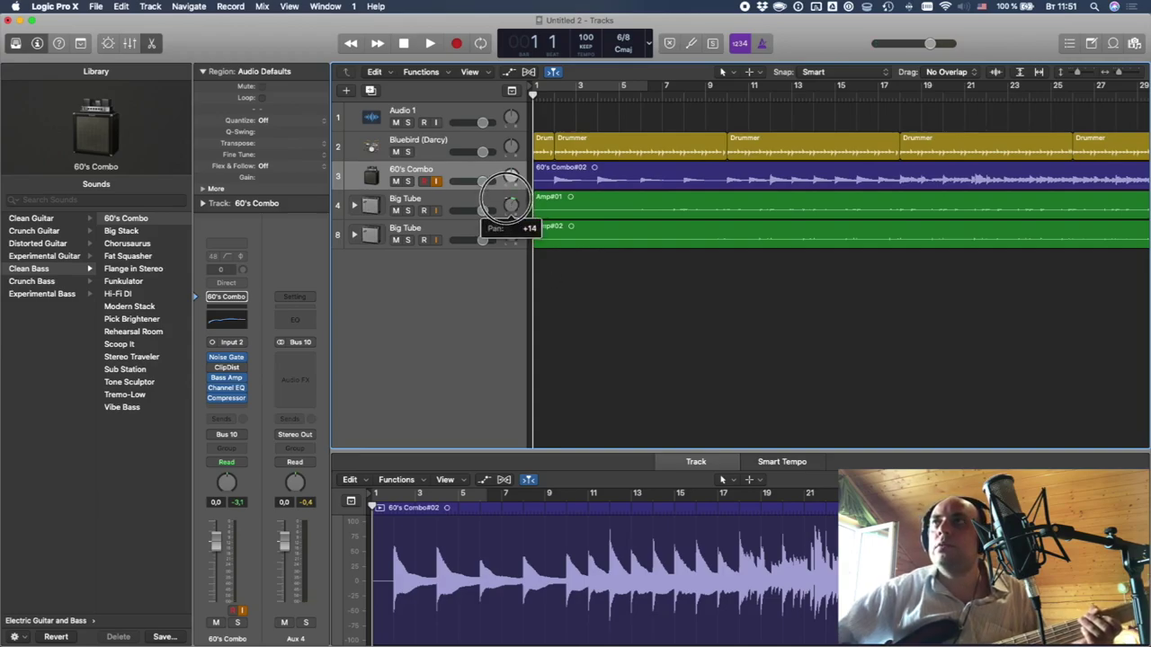
pyautogui.moveTo(511, 235); pyautogui.dragTo(511, 239)
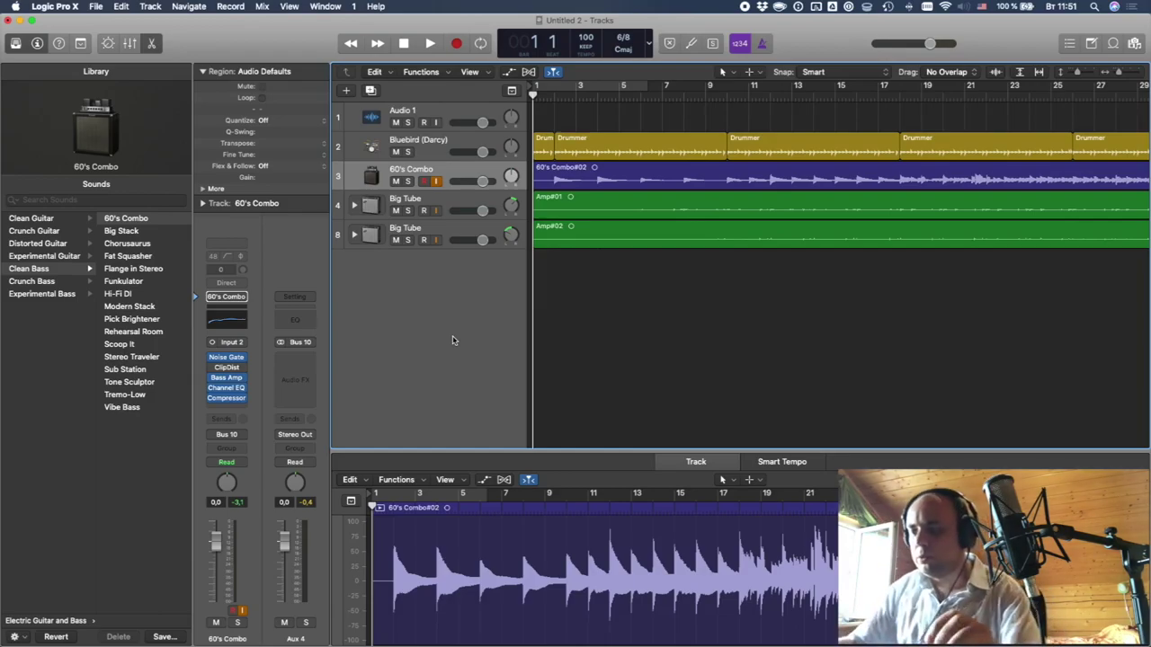
pyautogui.click(429, 43)
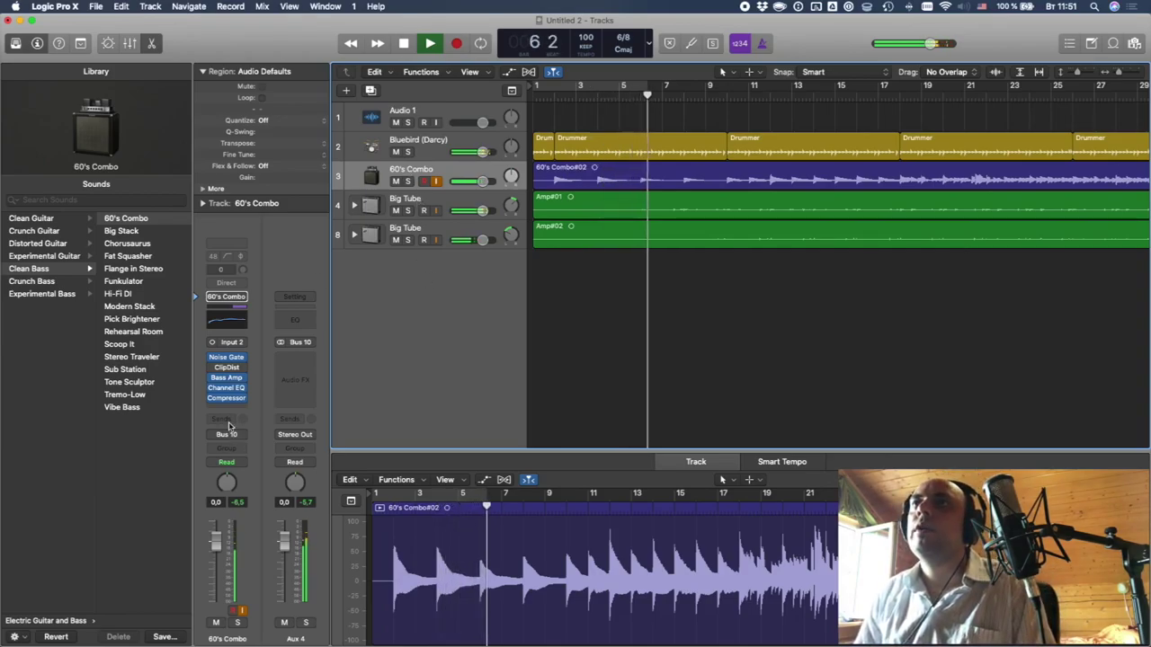
pyautogui.press('space')
# - Add sends to Bus 1 (Ambience) and Bus 2 (Small Hall) on the Bluebird drum track
pyautogui.click(432, 150)
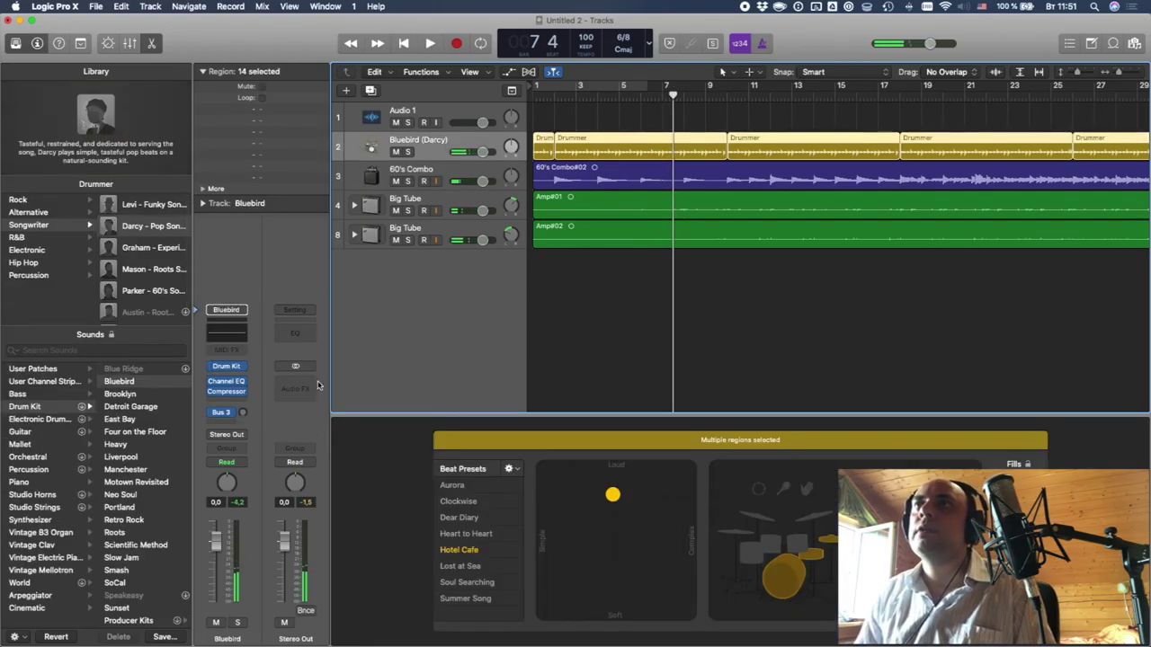
pyautogui.click(232, 424)
pyautogui.moveTo(260, 439)
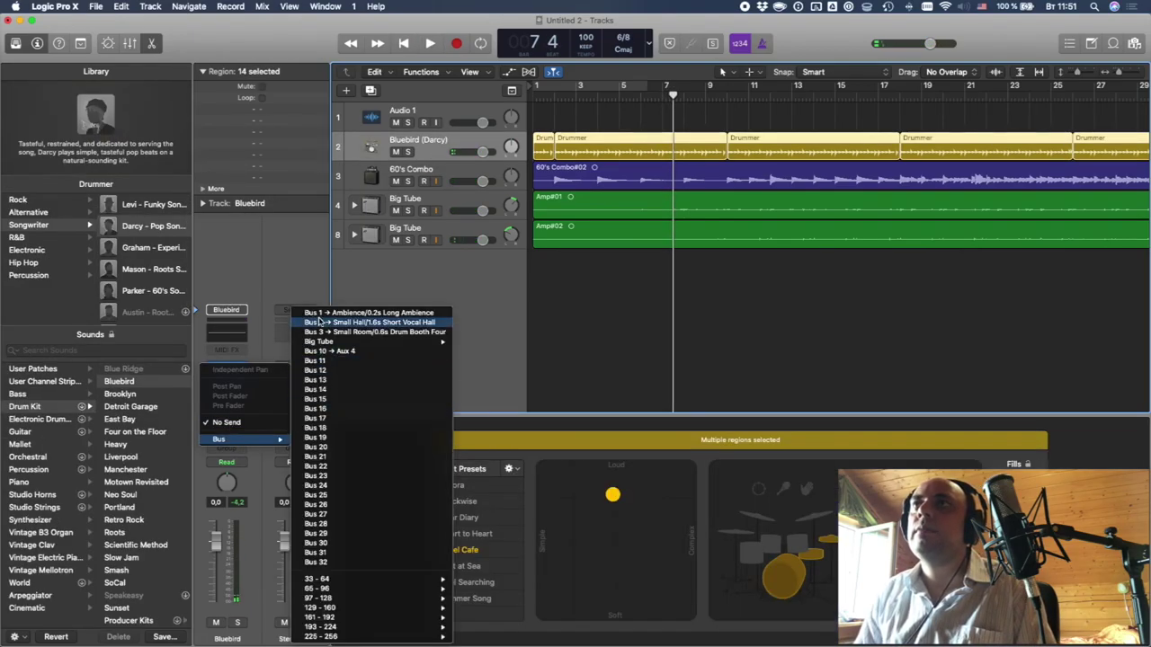
pyautogui.click(369, 312)
pyautogui.click(232, 421)
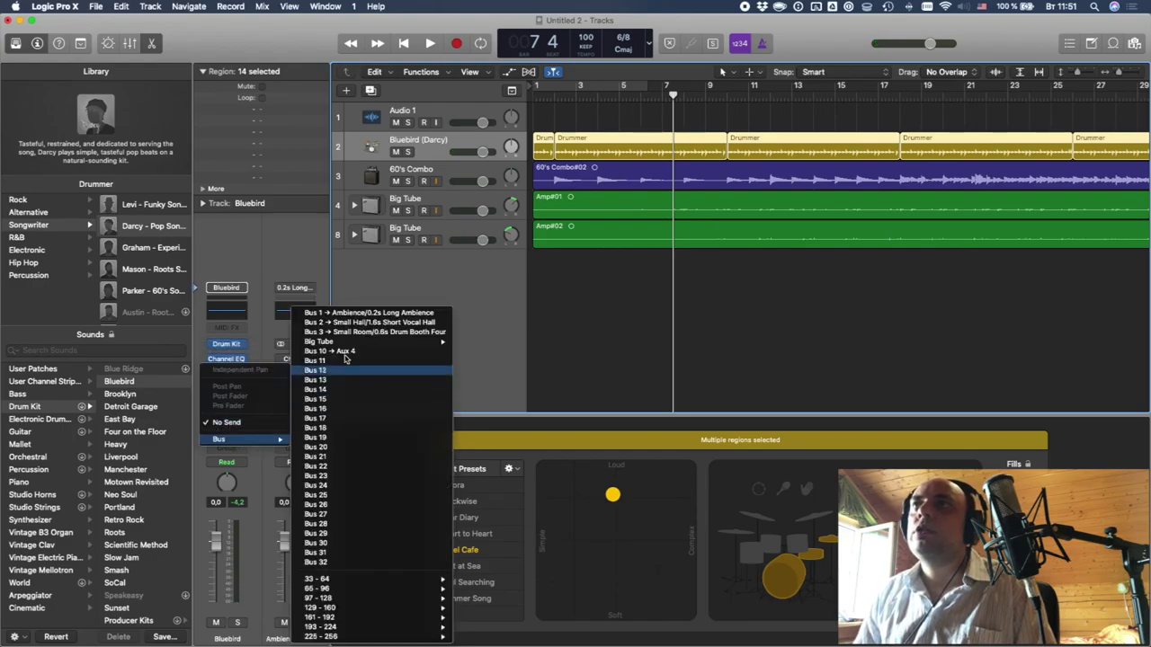
pyautogui.click(339, 322)
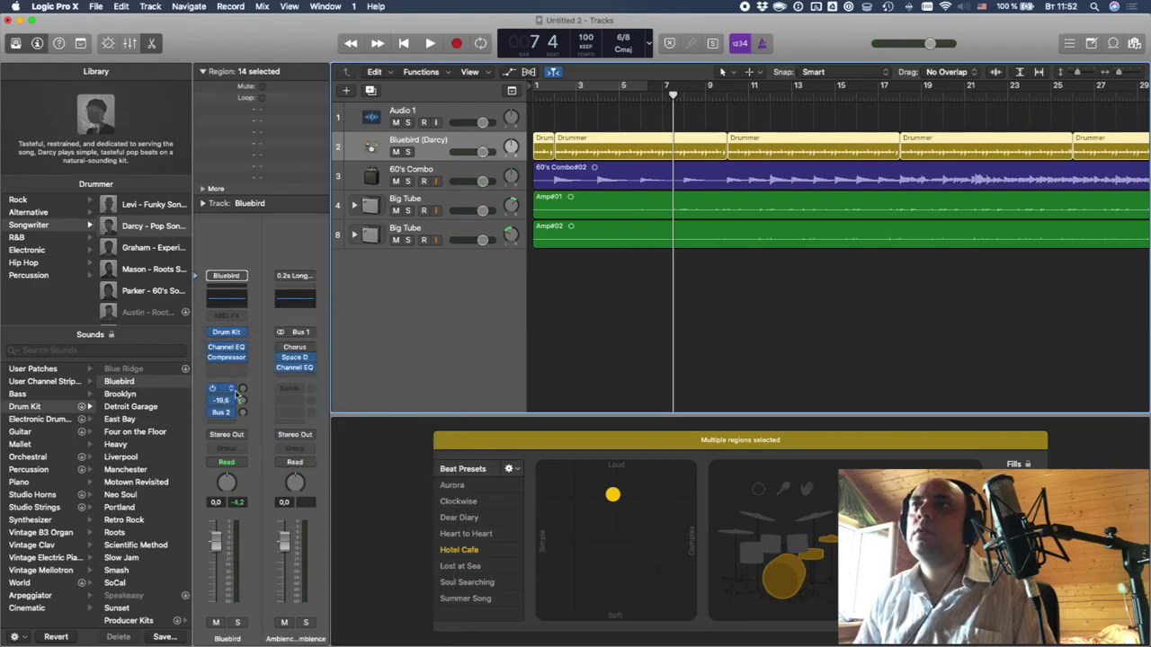
# - Remove the Bus 3 Small Room send from the Bluebird drum track and start playback
pyautogui.click(231, 389)
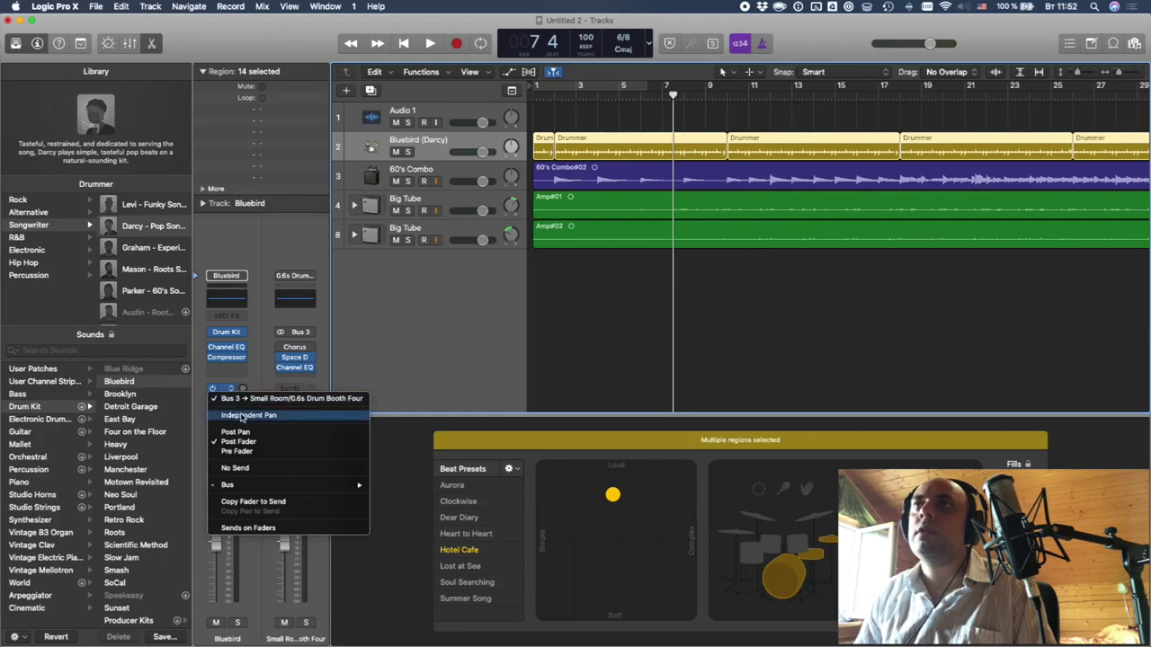
pyautogui.click(252, 469)
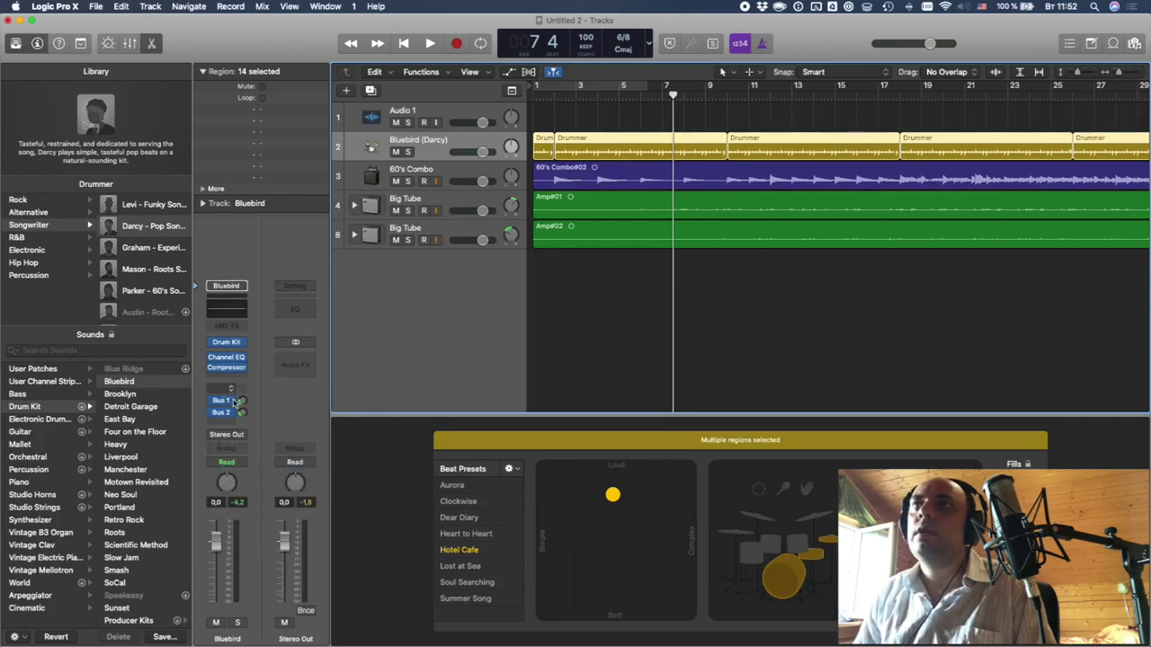
pyautogui.press('space')
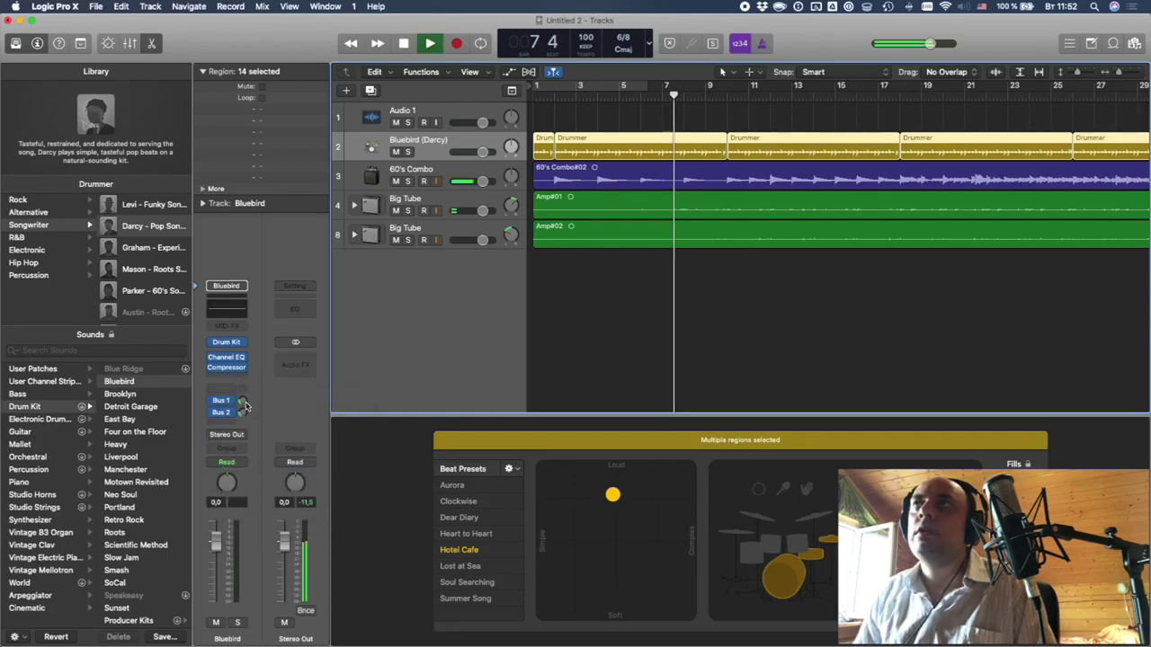
# - Solo the Bluebird drum track during playback and adjust its Bus 1 and Bus 2 send levels, setting Bus 2 to about -18.1 dB
pyautogui.click(406, 151)
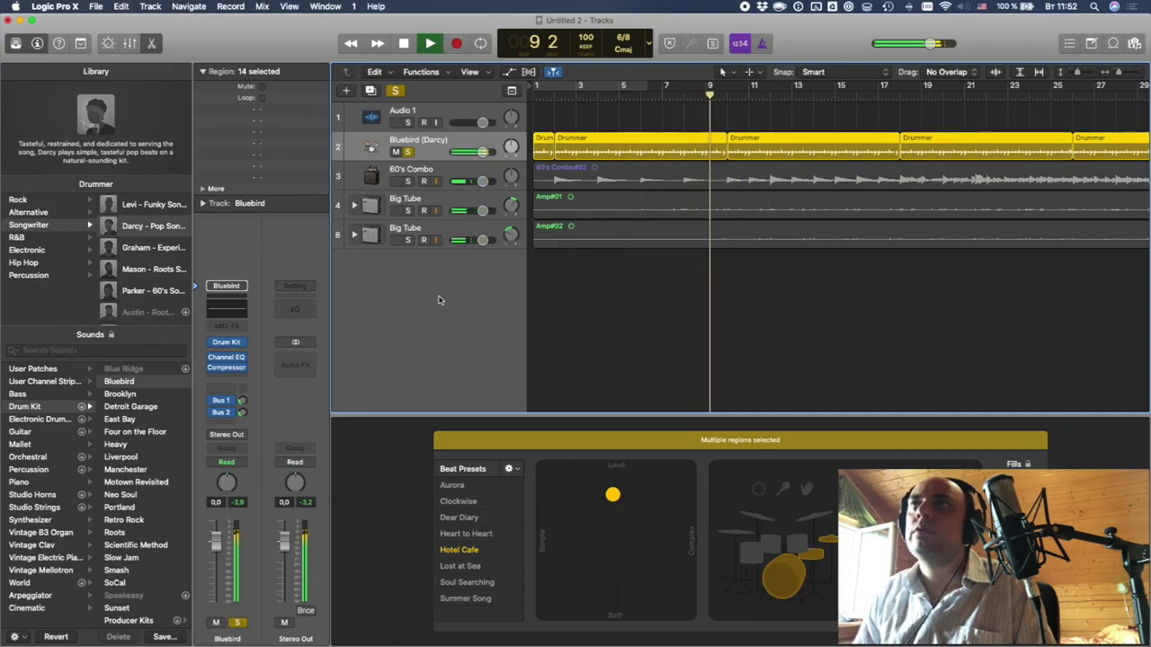
pyautogui.moveTo(242, 401); pyautogui.dragTo(218, 349)
pyautogui.moveTo(241, 412); pyautogui.dragTo(231, 380)
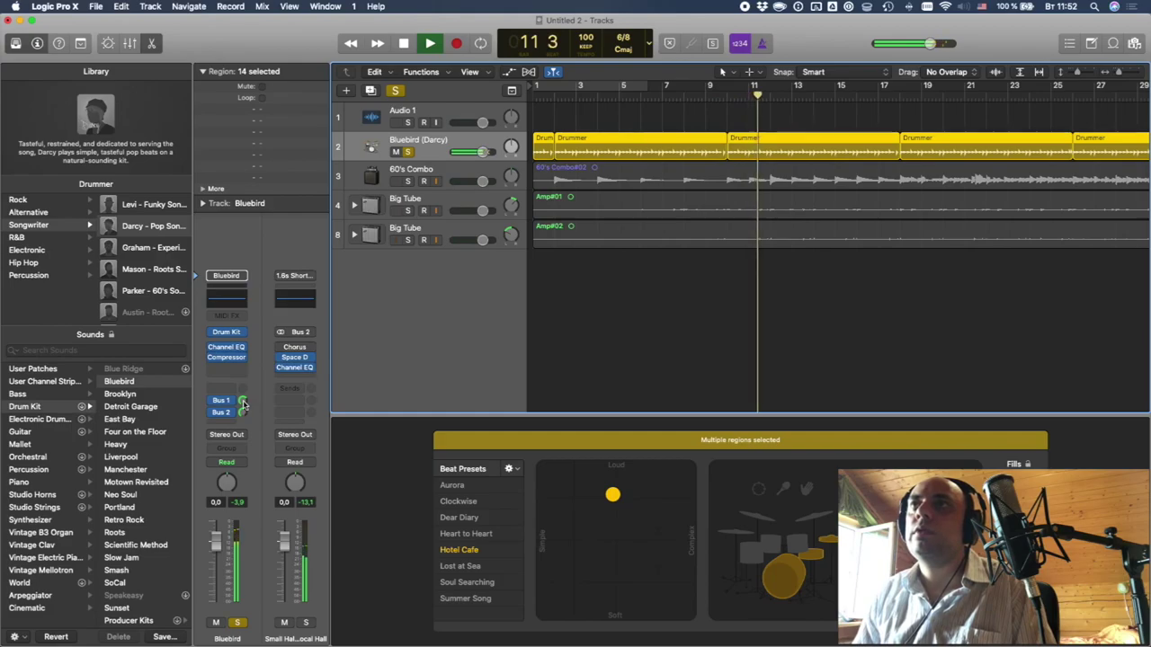
pyautogui.moveTo(243, 402)
pyautogui.mouseDown()
pyautogui.moveTo(248, 445)
pyautogui.moveTo(241, 417)
pyautogui.mouseUp()
pyautogui.click(242, 415)
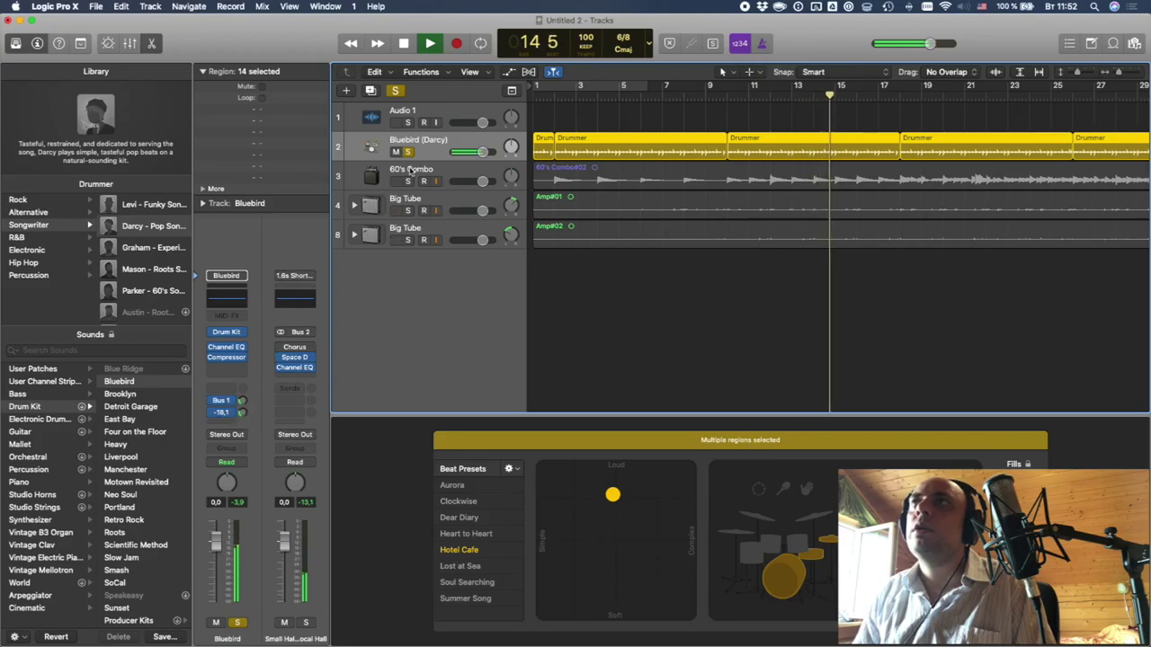
# - Solo the 60's Combo bass track as well and add sends to Bus 1 (Ambience) and Bus 2 (Small Hall)
pyautogui.click(409, 179)
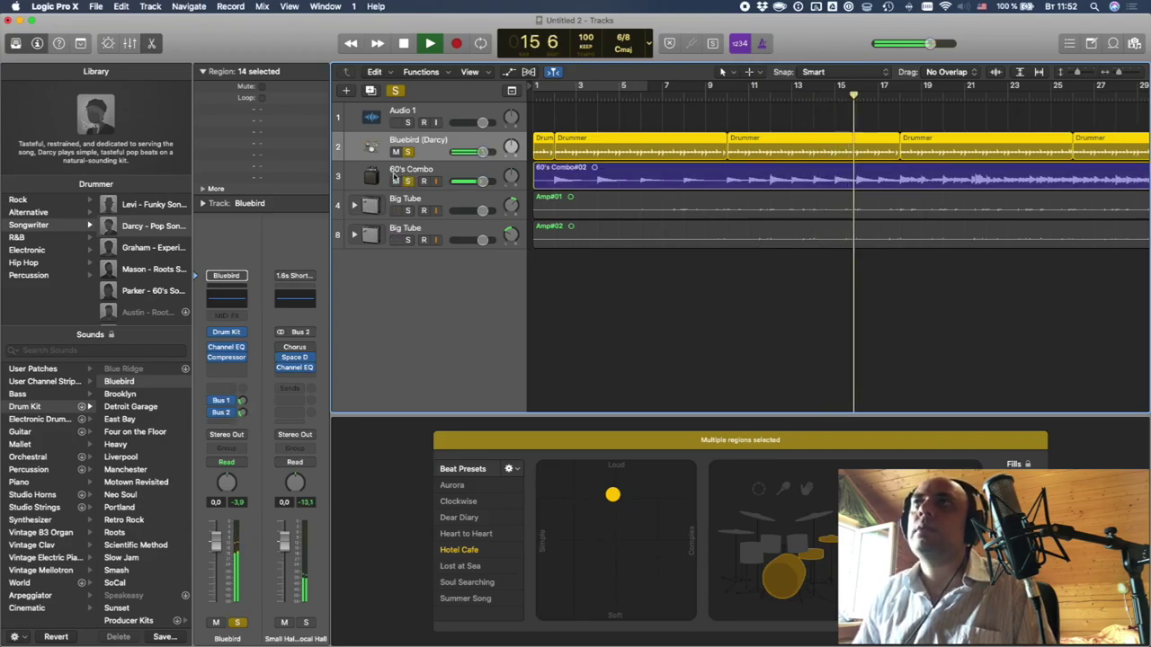
pyautogui.click(221, 417)
pyautogui.moveTo(243, 439)
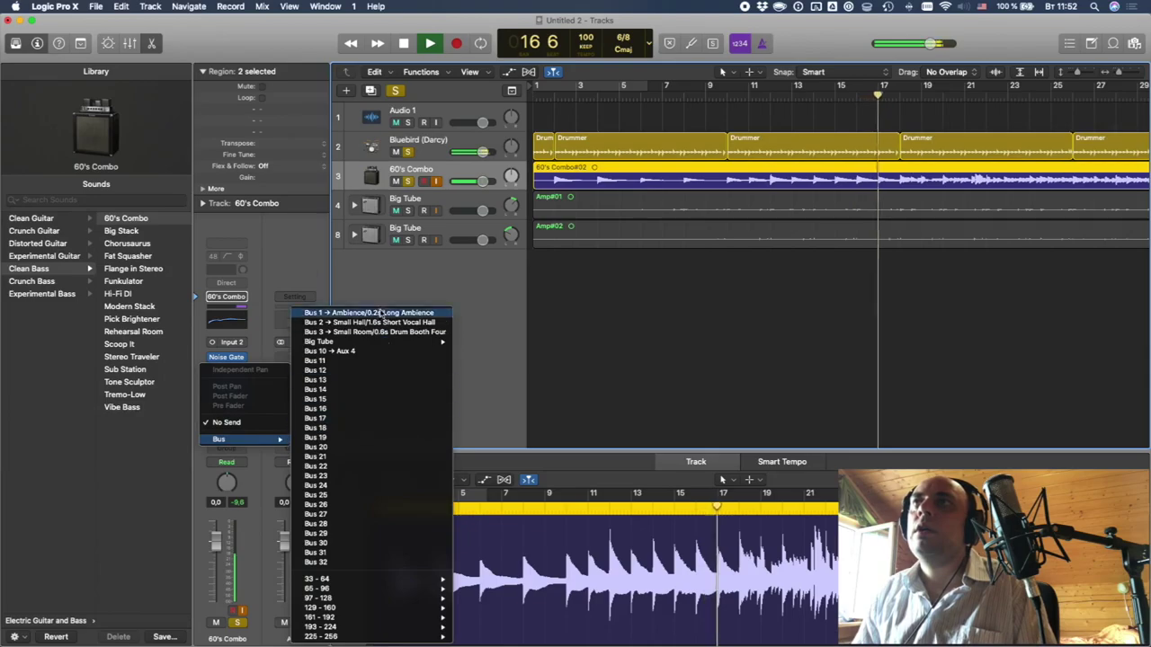
pyautogui.click(369, 312)
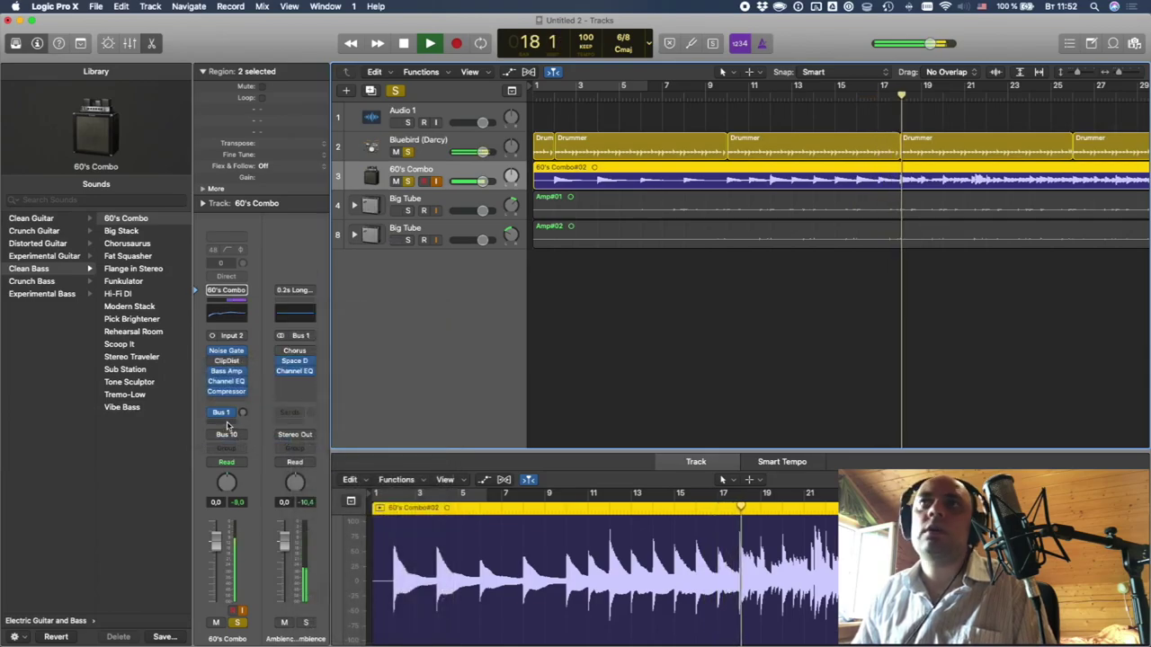
pyautogui.click(226, 416)
pyautogui.moveTo(253, 444)
pyautogui.click(361, 309)
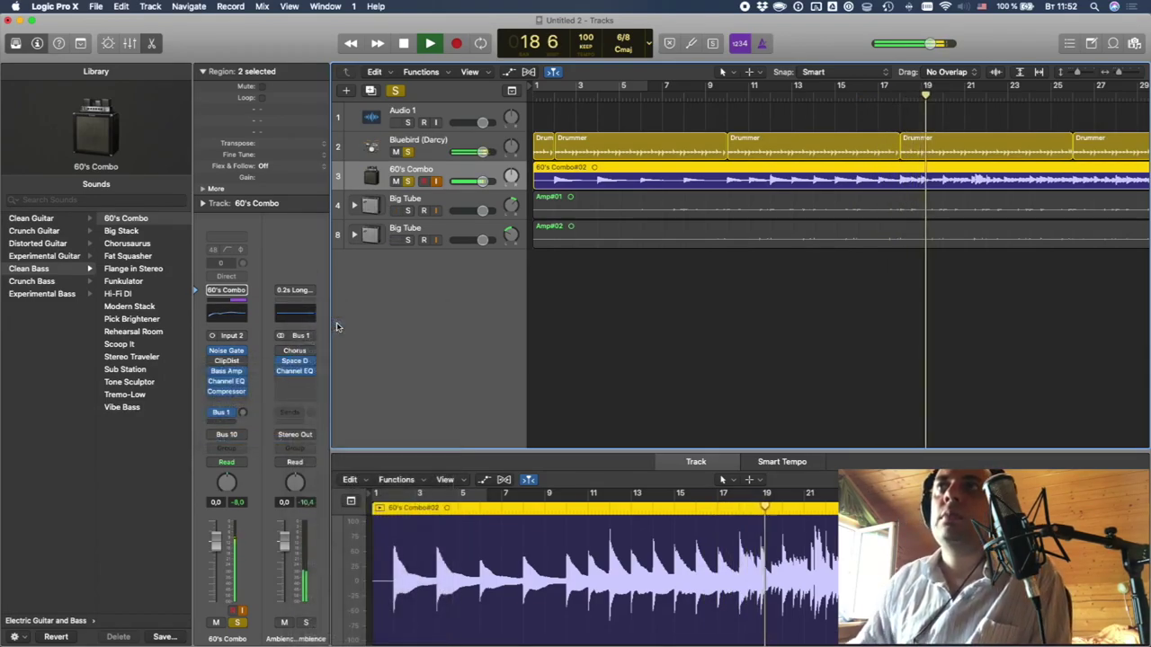
# - Raise the 60's Combo send levels, then lower its volume to -2.8 dB and the Bluebird track's volume to -3.3 dB
pyautogui.moveTo(243, 401); pyautogui.dragTo(239, 371)
pyautogui.moveTo(483, 181); pyautogui.dragTo(478, 182)
pyautogui.moveTo(478, 153); pyautogui.dragTo(470, 153)
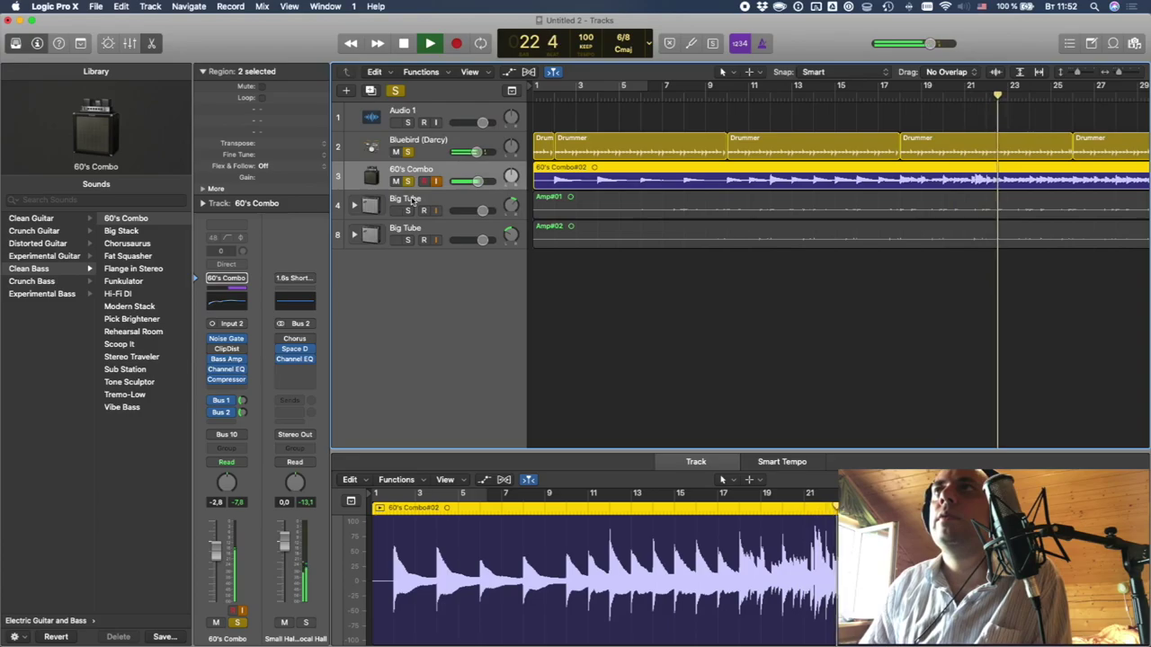
# - Unsolo the bass and drums, activate the Bus 1 and Bus 2 sends on both Big Tube tracks, and stop playback
pyautogui.click(412, 199)
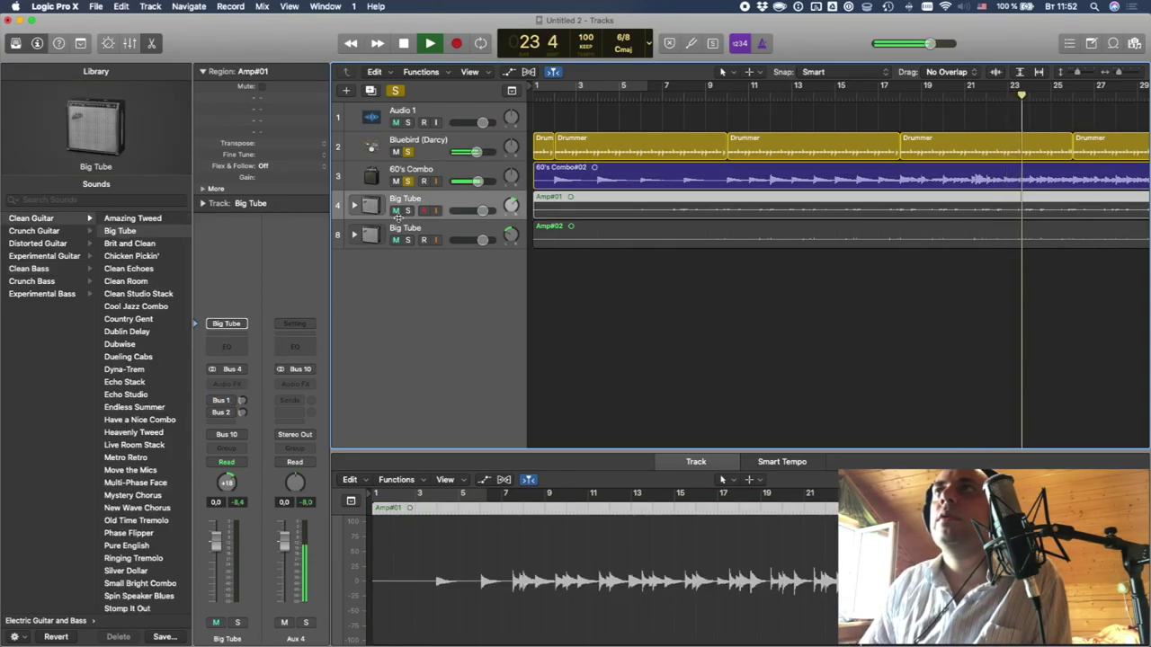
pyautogui.click(408, 181)
pyautogui.click(408, 152)
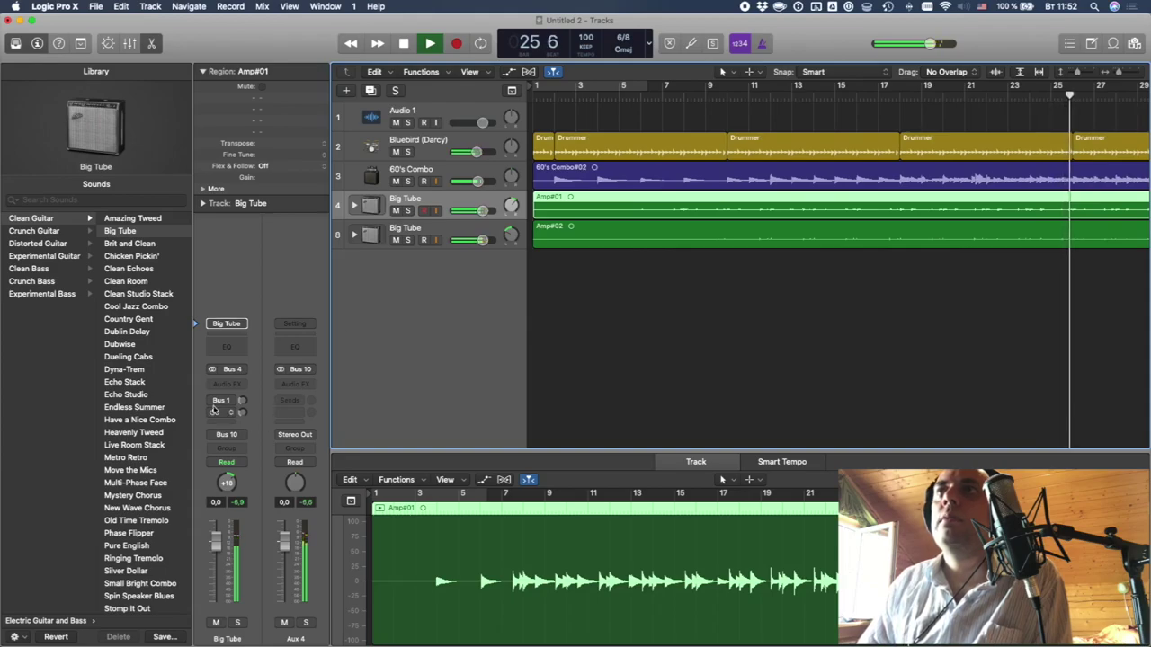
pyautogui.press('Down')
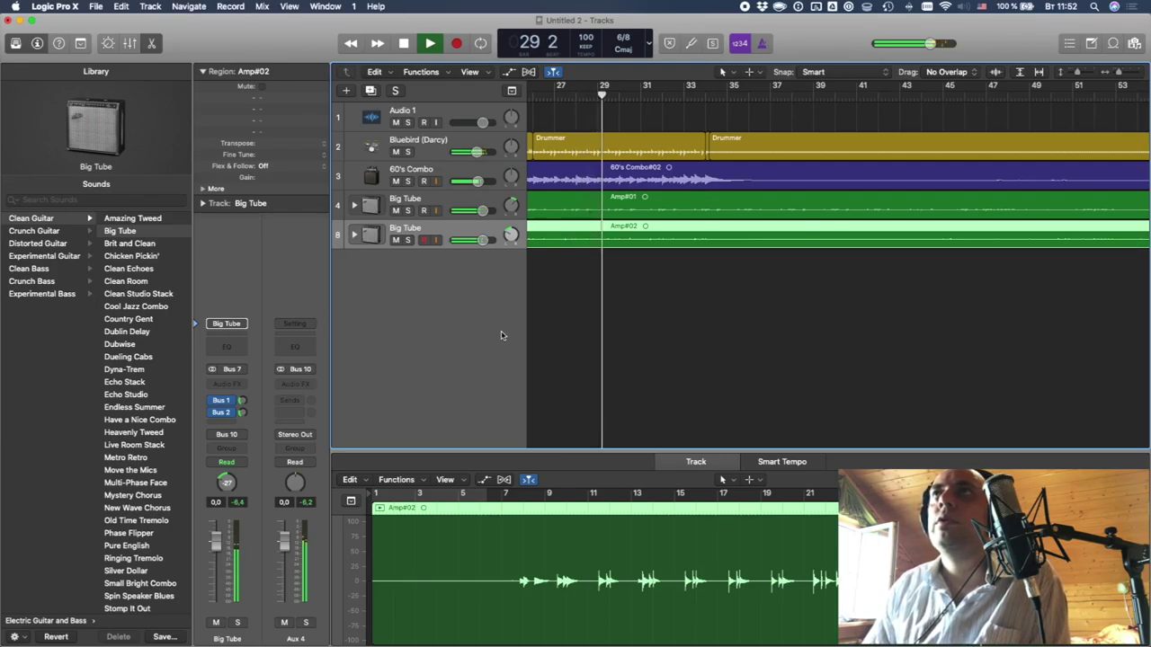
pyautogui.press('space')
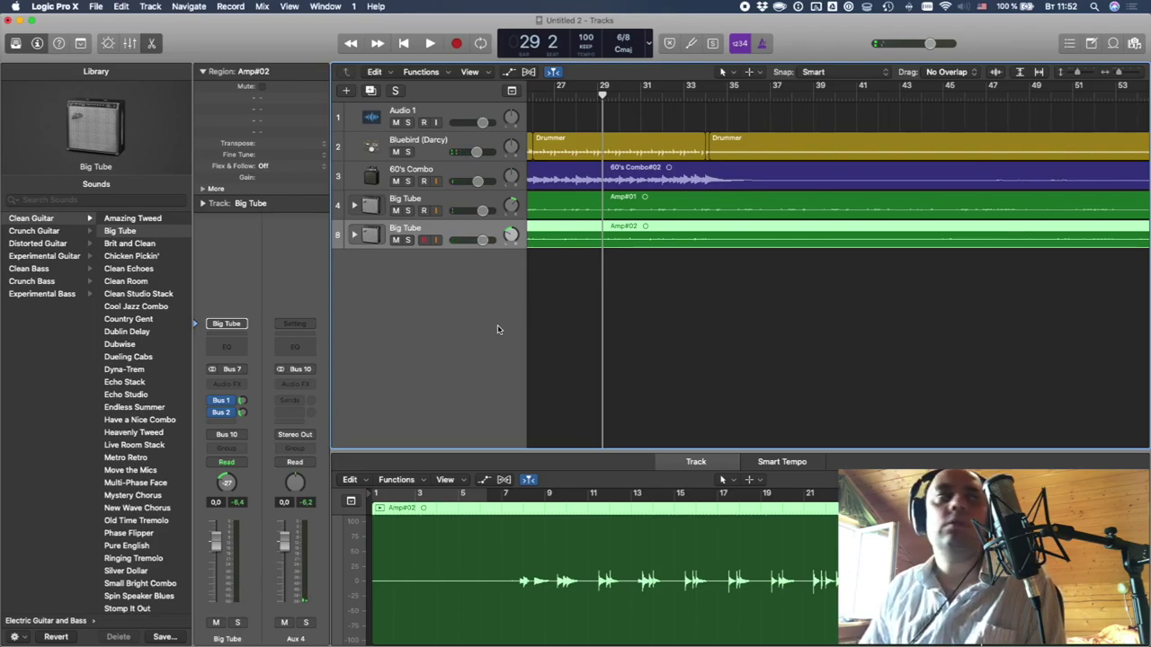
# - Play the full mix with the reverb sends briefly from bar 1
pyautogui.click(404, 43)
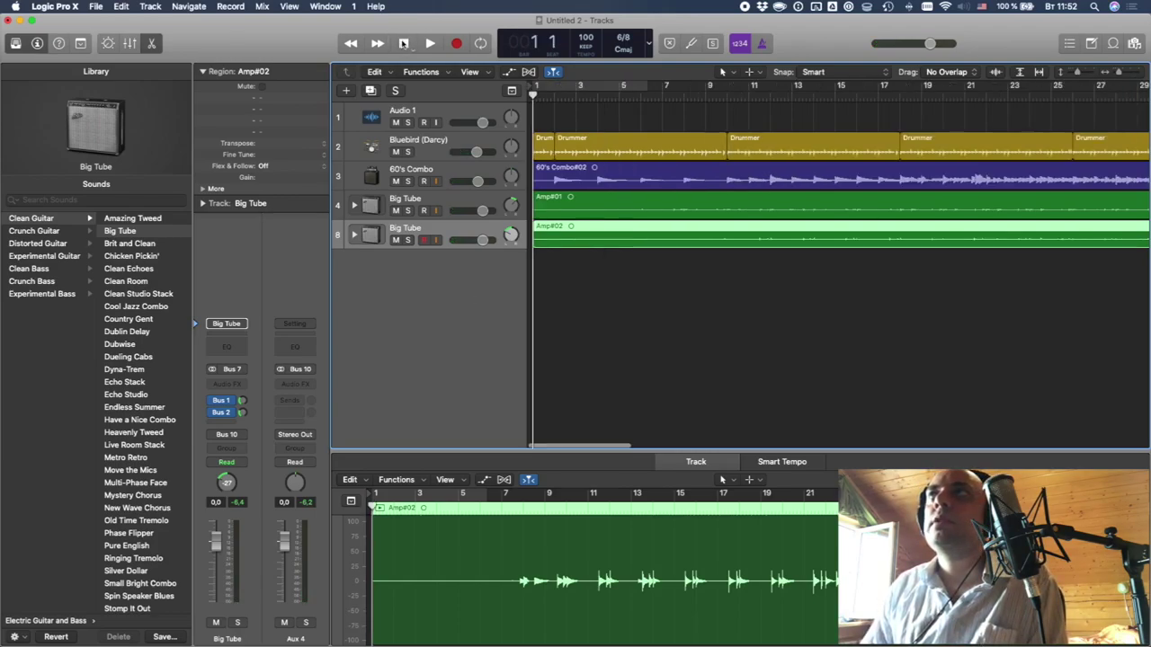
pyautogui.press('space')
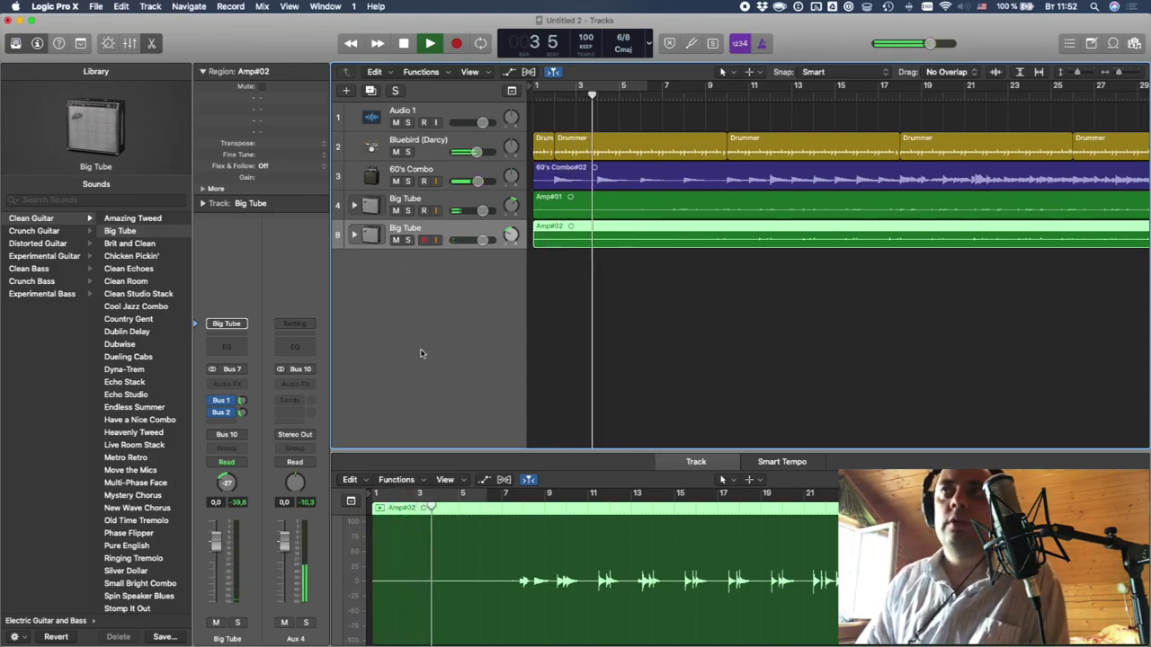
pyautogui.press('space')
# - Examine the Bus 1 Ambience and Bus 2 Small Hall aux channels in the Mixer, then close it
pyautogui.press('x')
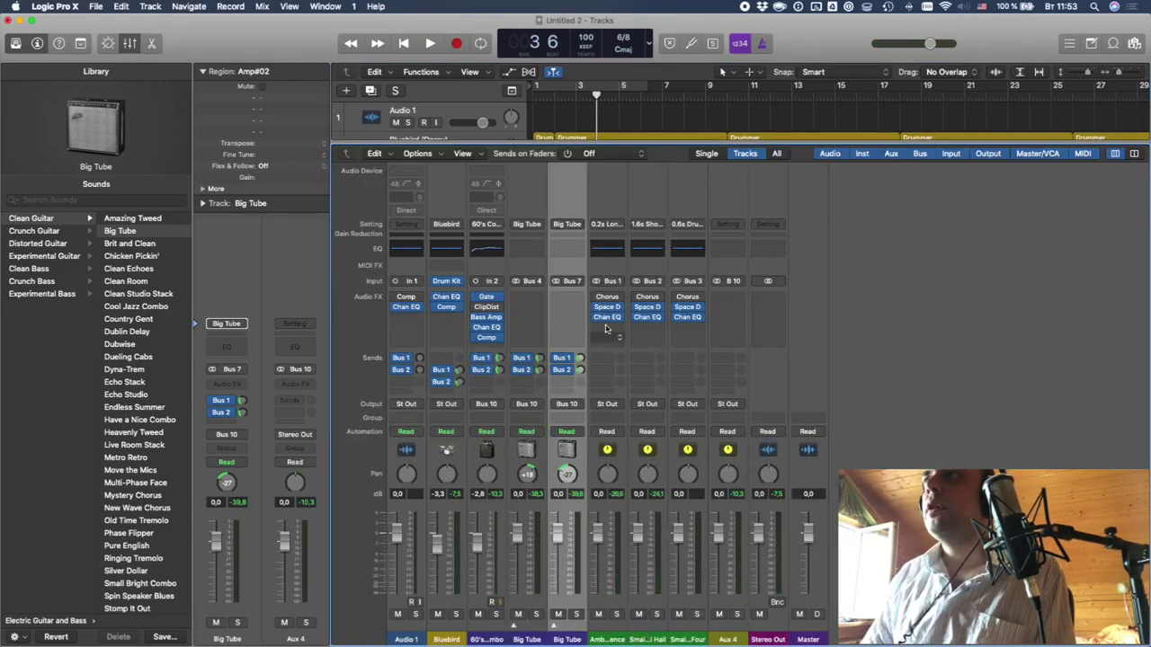
pyautogui.click(607, 273)
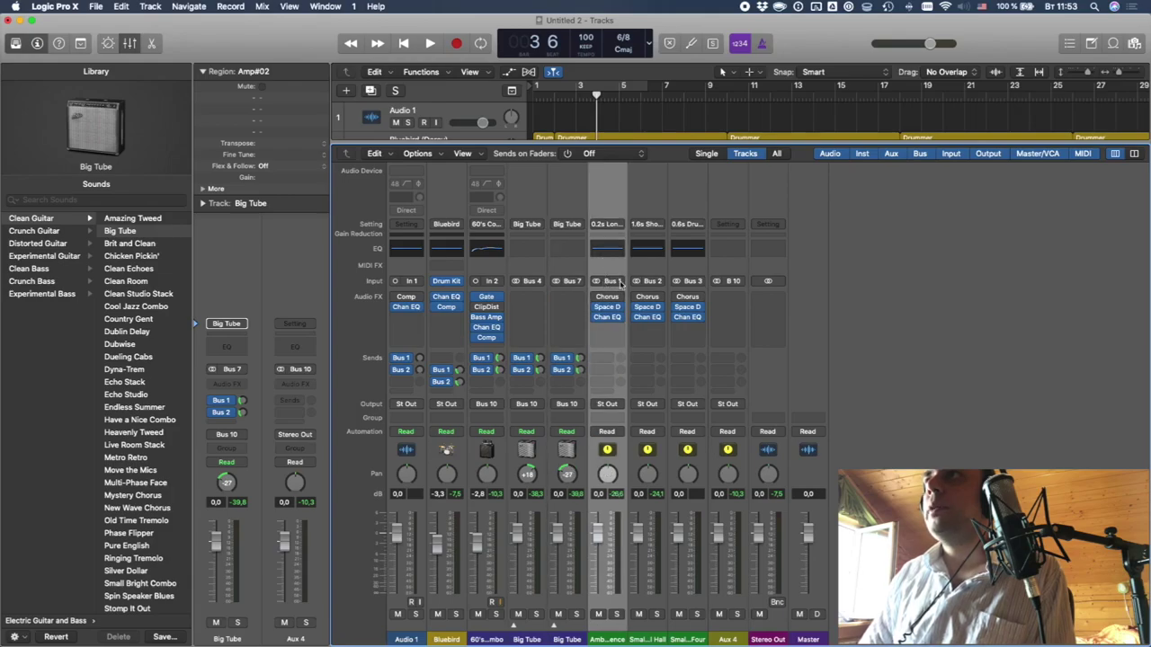
pyautogui.click(648, 274)
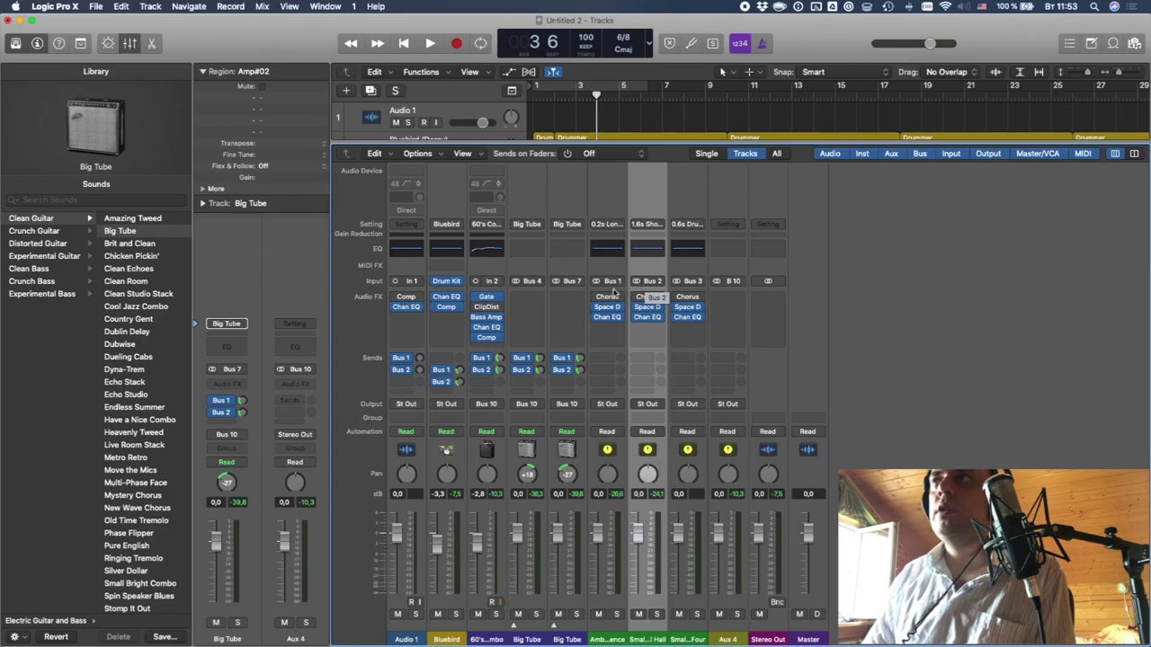
pyautogui.click(609, 269)
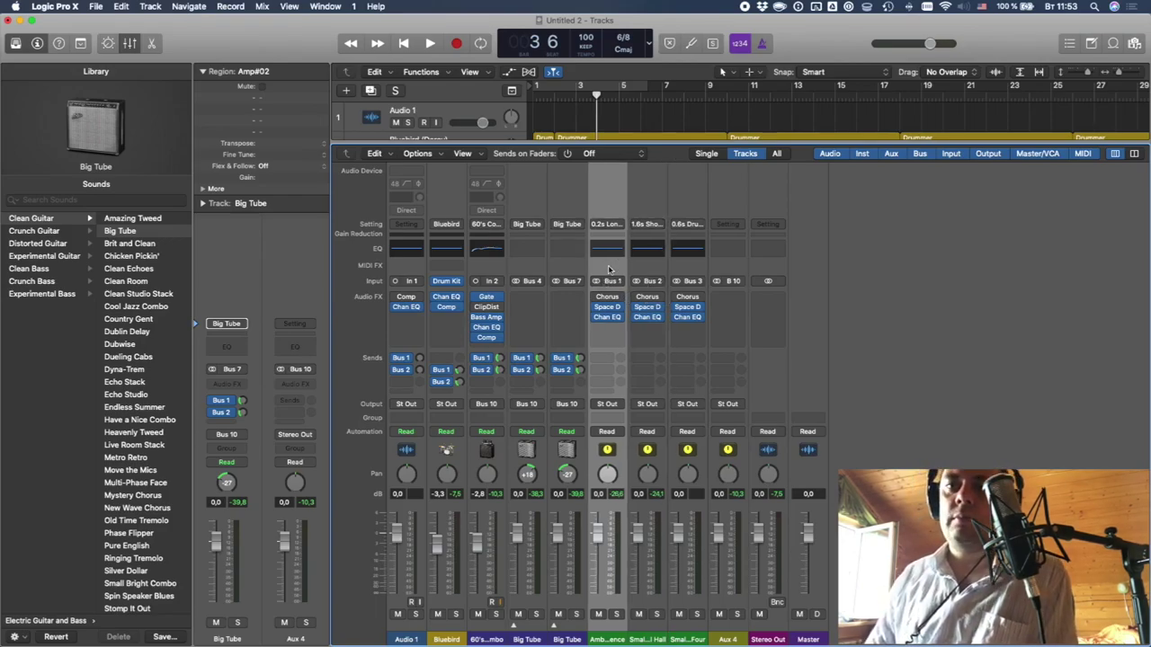
pyautogui.press('x')
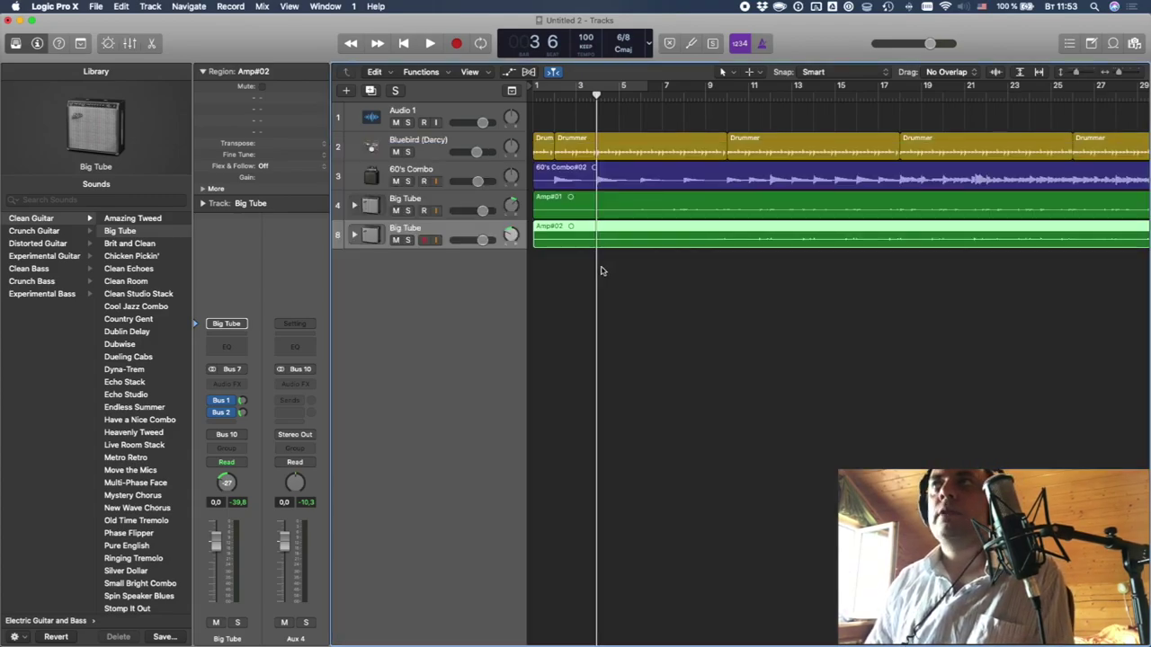
# - Play the song from bar 1 and lower both Big Tube tracks' volumes, setting the second one to -3.1 dB
pyautogui.click(404, 45)
pyautogui.press('space')
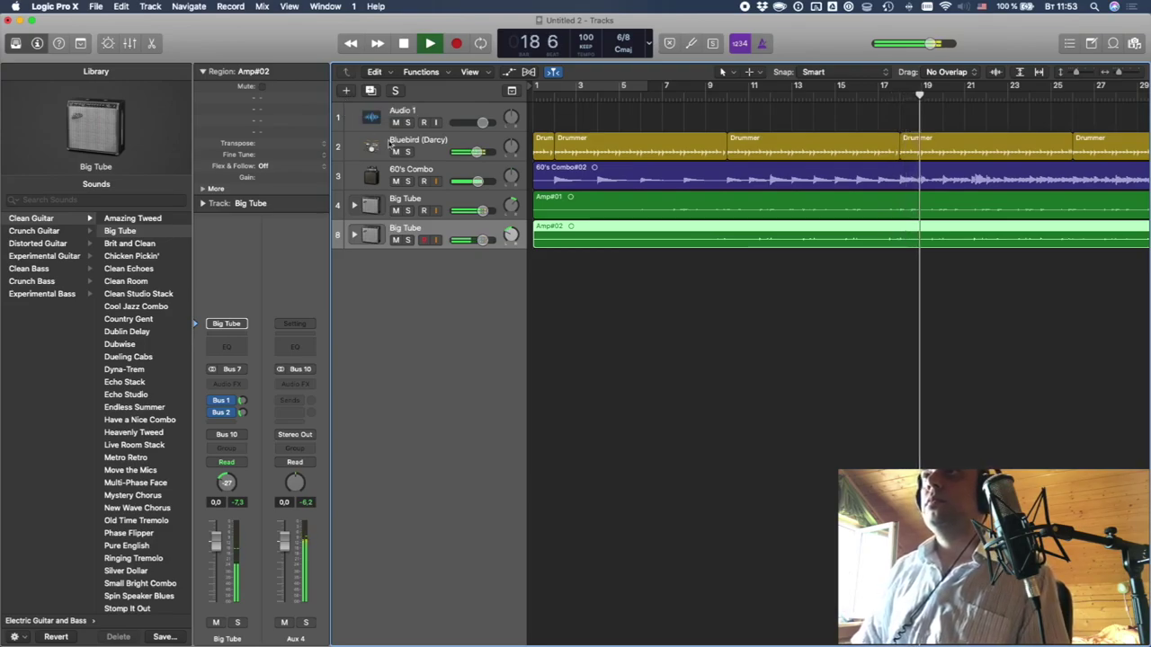
pyautogui.press('space')
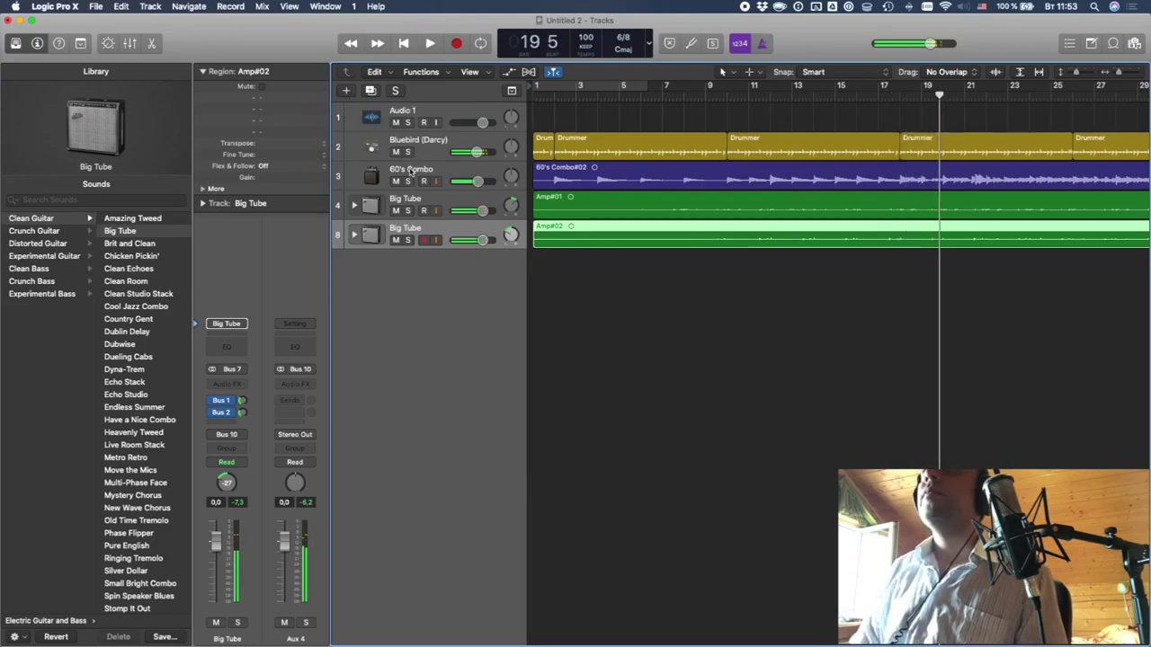
pyautogui.moveTo(483, 210)
pyautogui.mouseDown()
pyautogui.moveTo(482, 239)
pyautogui.moveTo(479, 225)
pyautogui.mouseUp()
pyautogui.press('space')
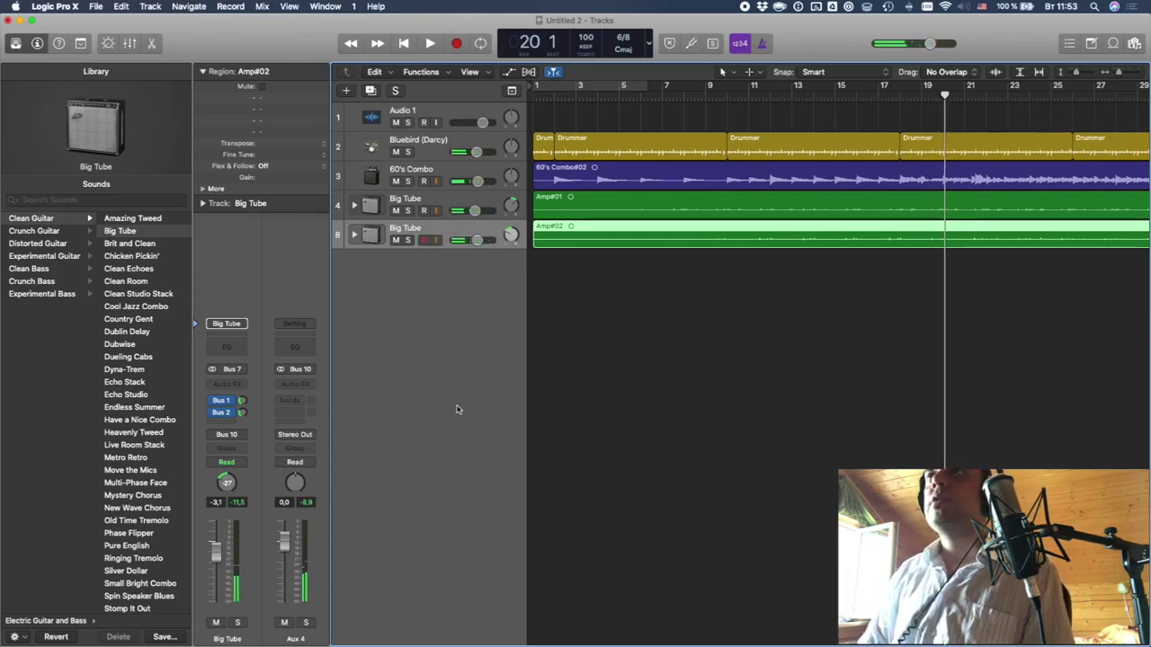
# - Create a Guitar or Bass track on Input 2 and check the guitar's tuning with the Tuner
pyautogui.click(345, 90)
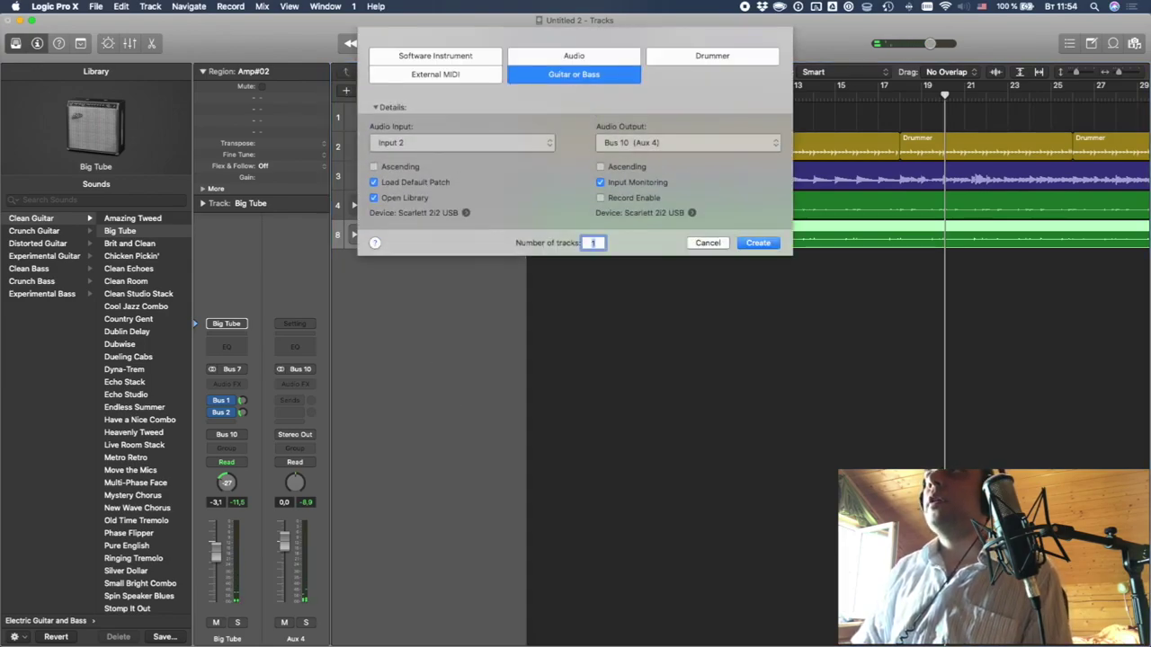
pyautogui.press('Return')
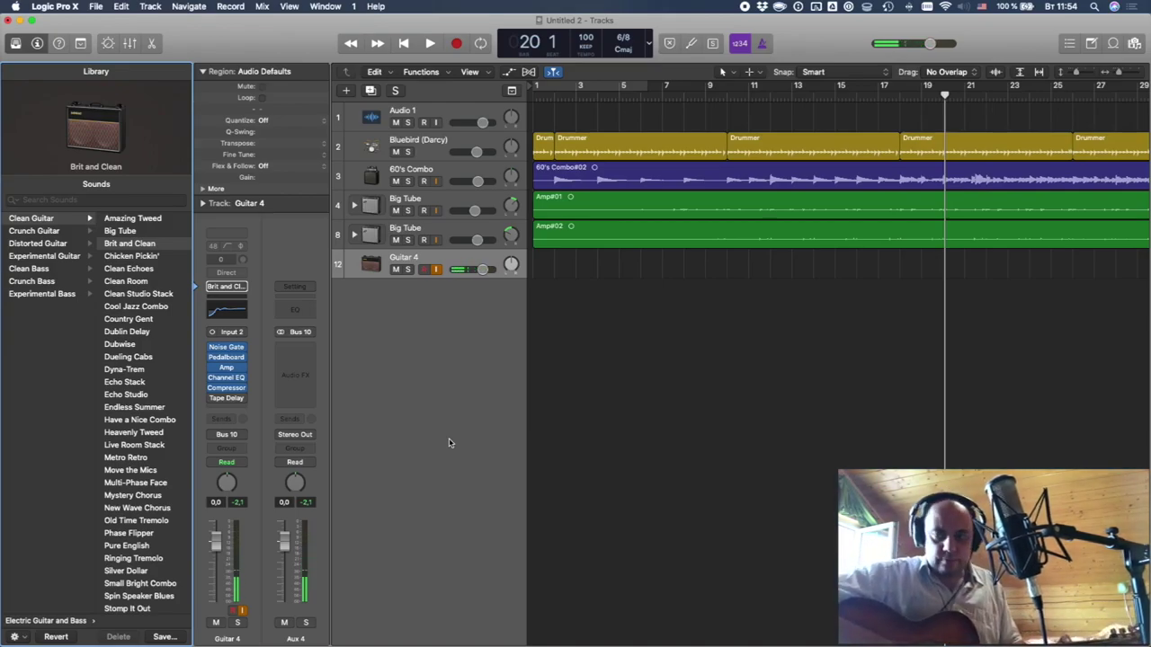
pyautogui.click(691, 46)
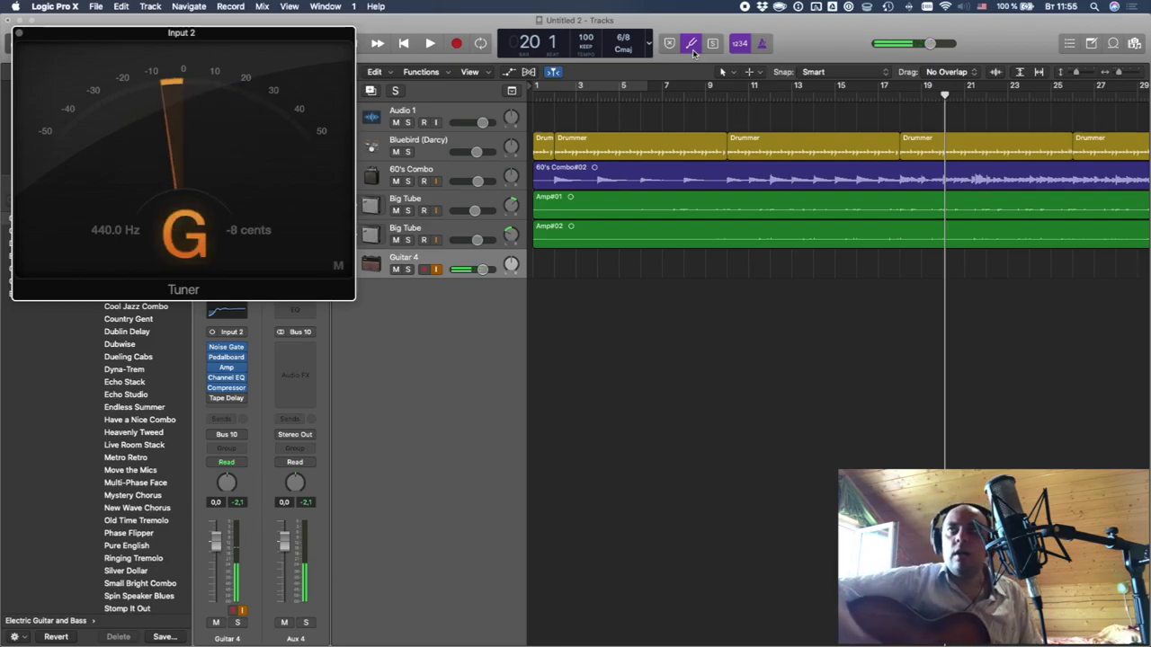
pyautogui.click(19, 33)
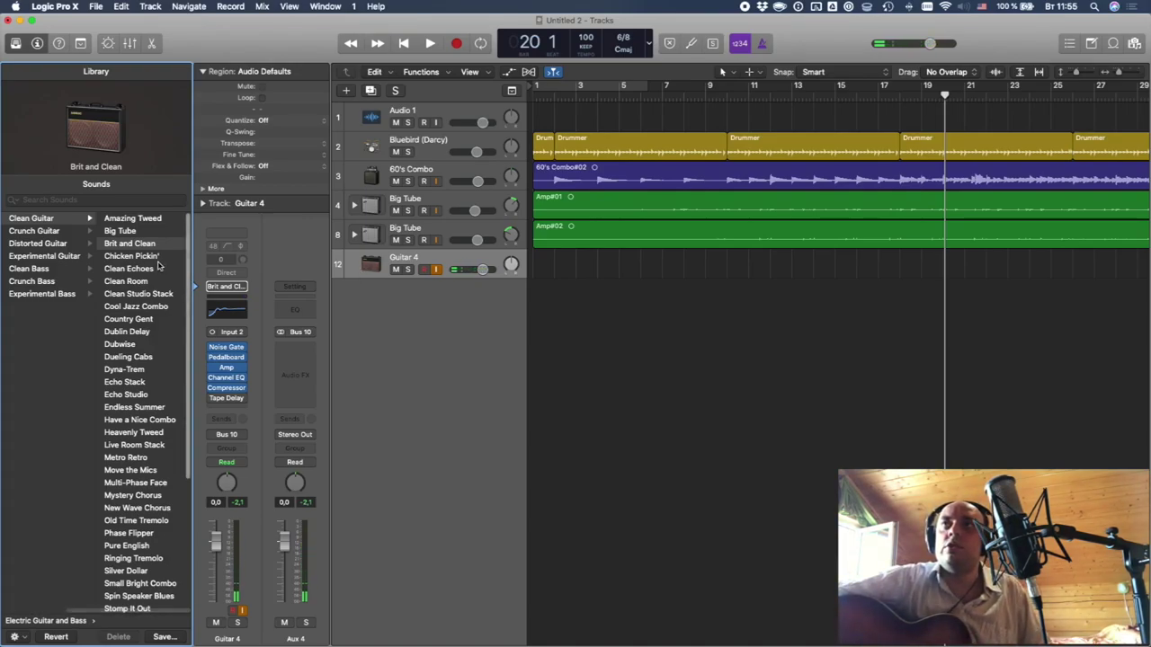
# - Audition the Echo Strum acoustic guitar patch on the new guitar track, then load Sharp Chorus
pyautogui.hscroll(-3, 150, 263)
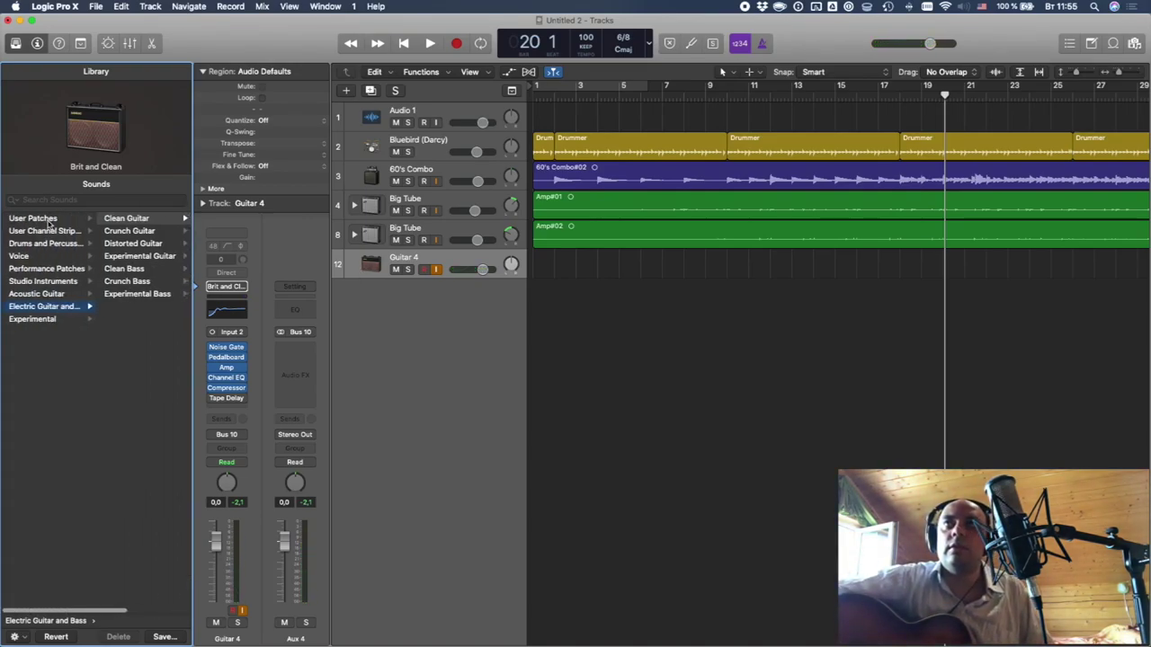
pyautogui.click(41, 294)
pyautogui.click(156, 219)
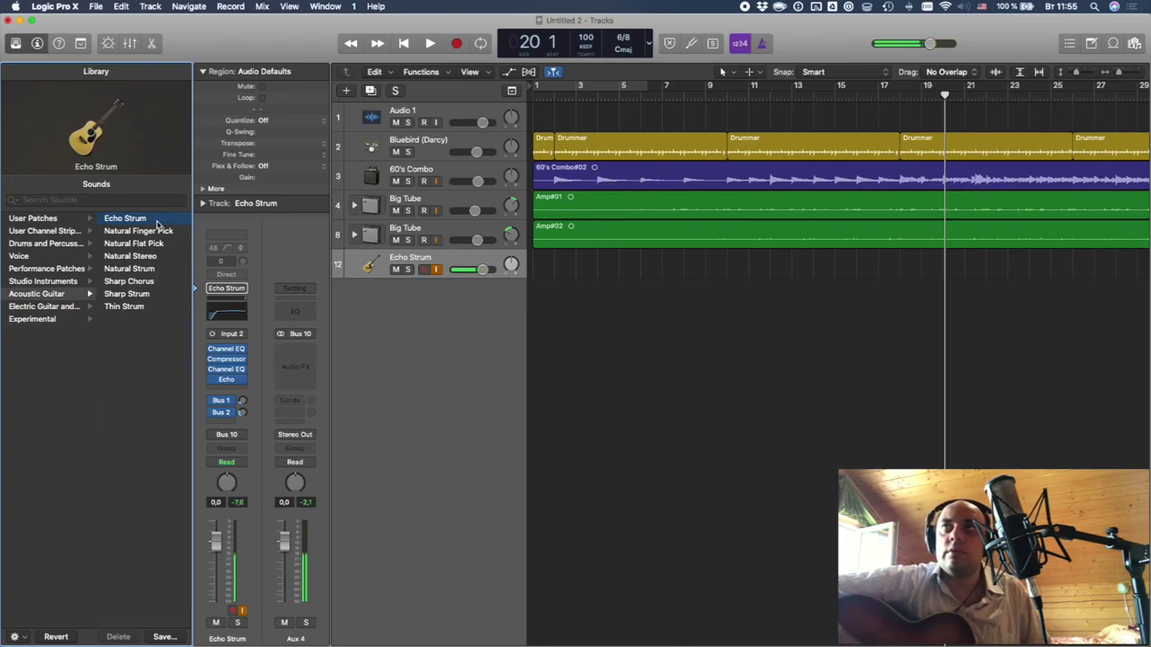
pyautogui.click(125, 282)
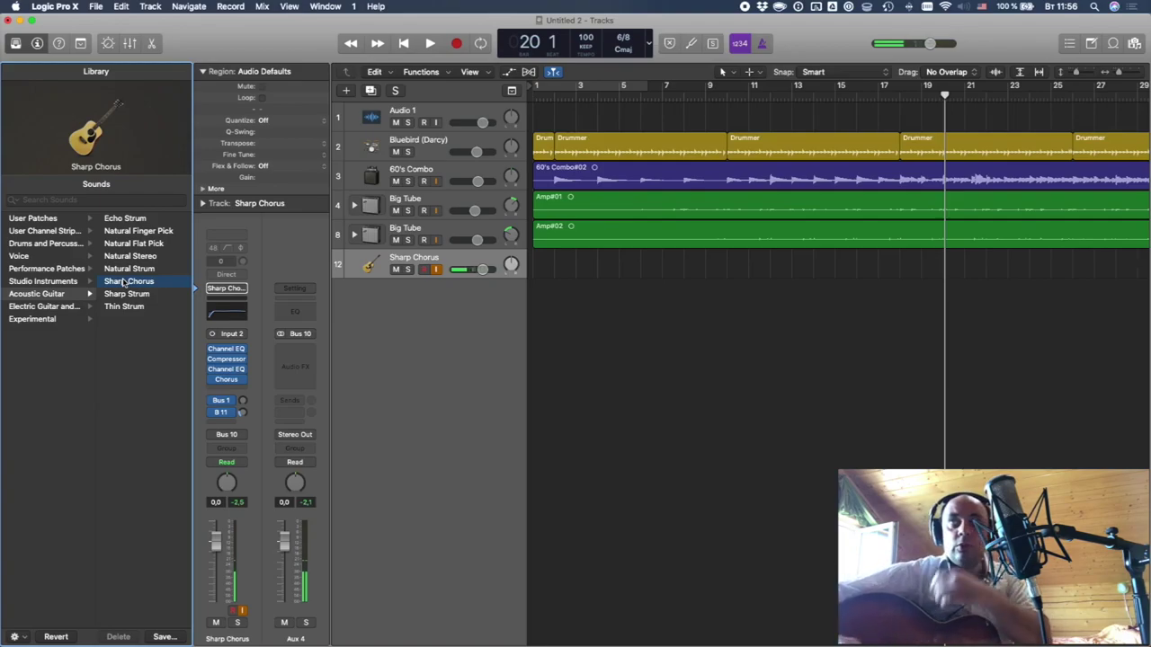
pyautogui.click(124, 282)
# - Create an audio track on Input 1 for the microphone and turn off its input monitoring
pyautogui.click(348, 91)
pyautogui.click(598, 58)
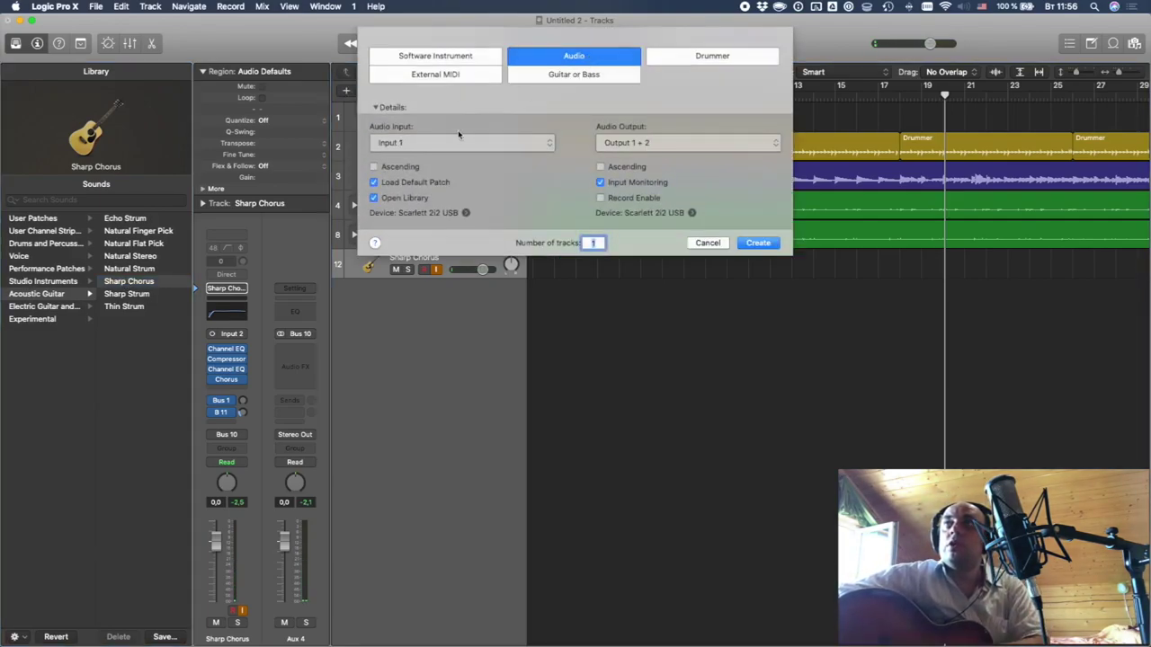
pyautogui.press('Return')
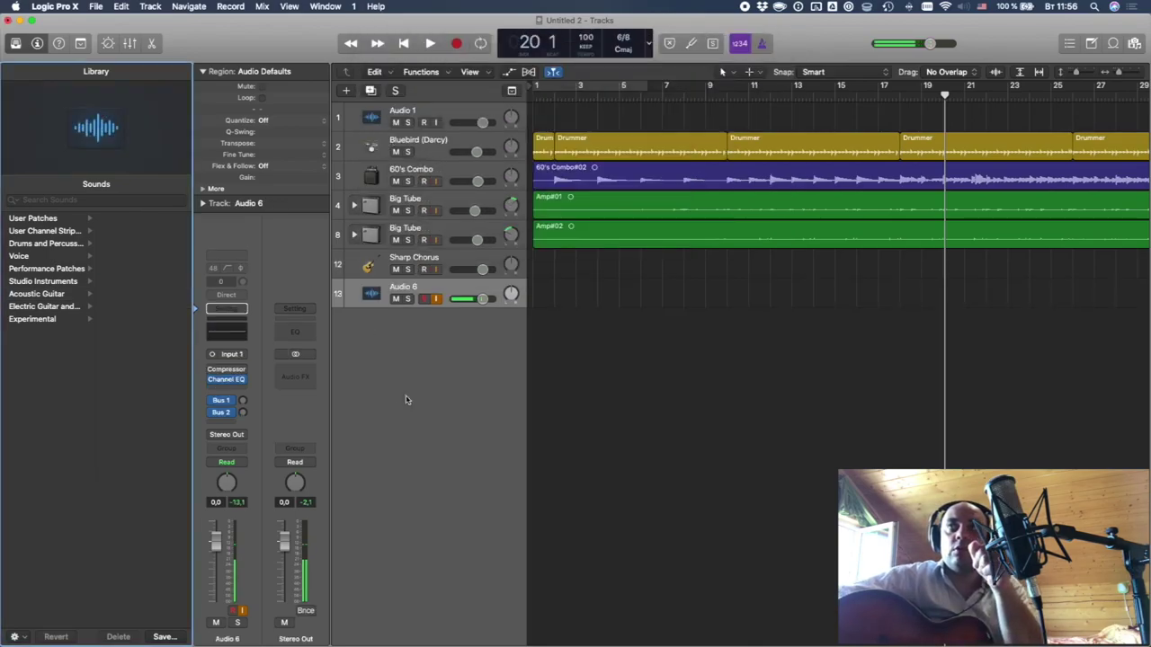
pyautogui.click(437, 299)
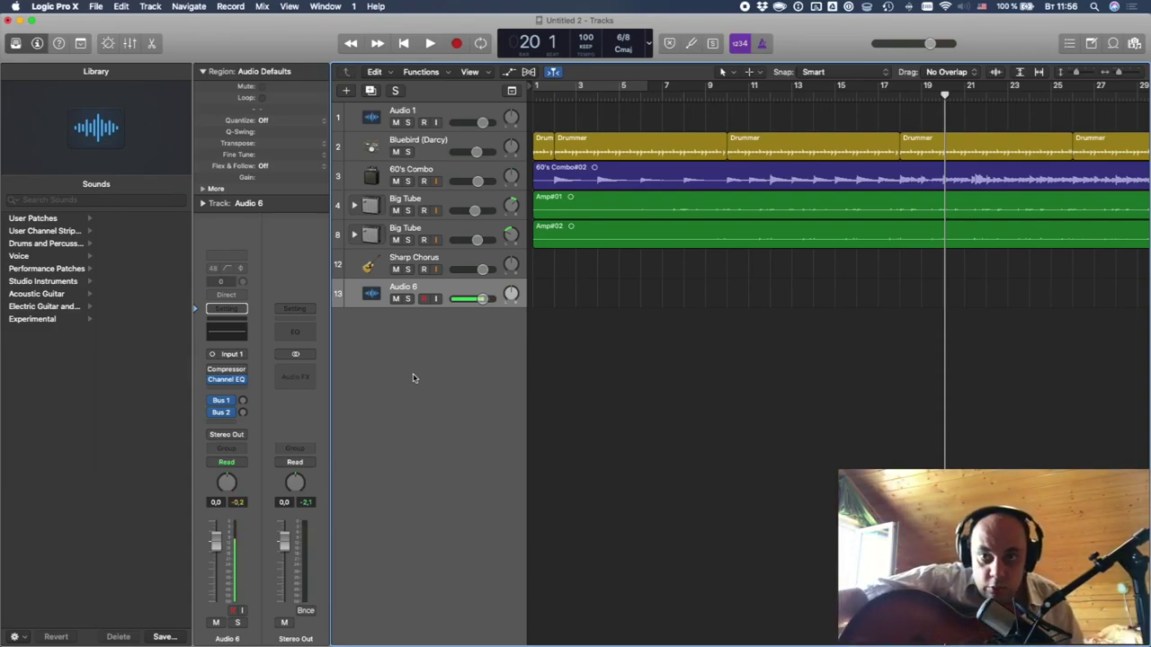
# - Record-enable the Sharp Chorus track and the new audio track, and start recording both from bar 1
pyautogui.click(424, 299)
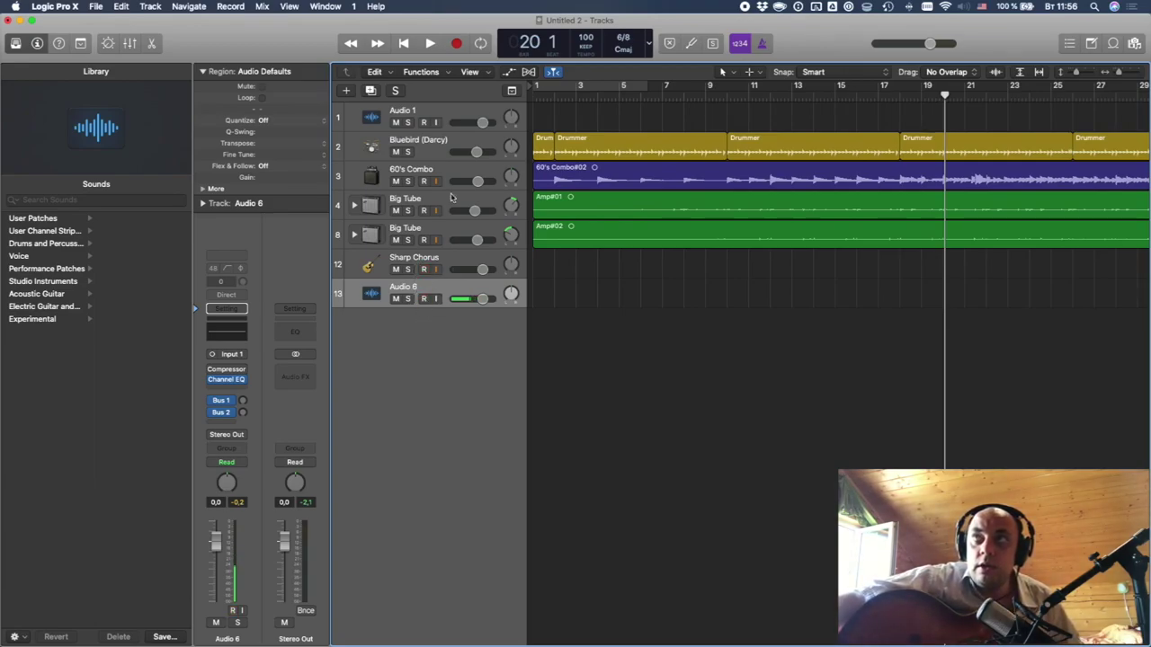
pyautogui.click(404, 44)
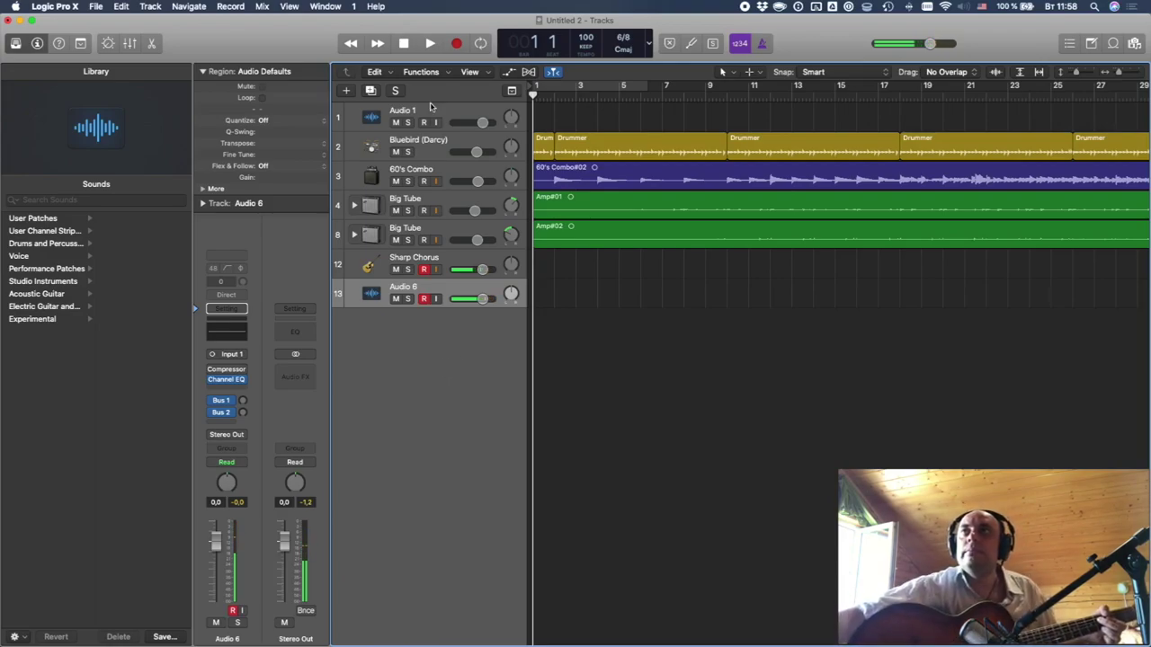
pyautogui.click(458, 50)
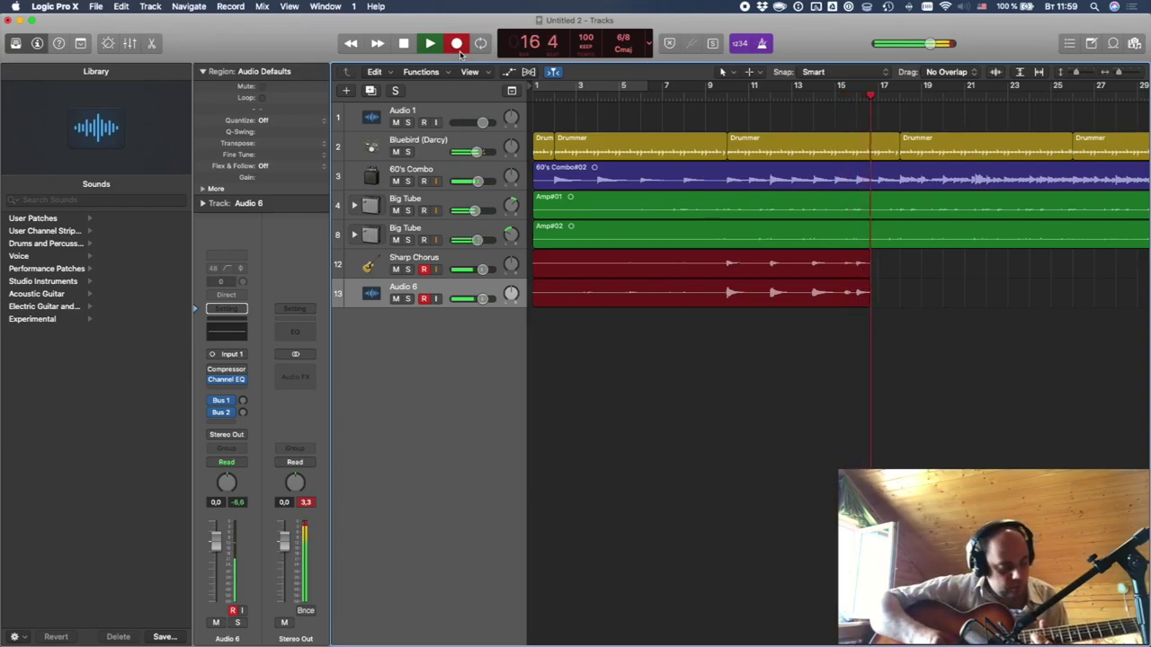
# - Stop the recording and delete both newly recorded regions together with their audio files
pyautogui.press('space')
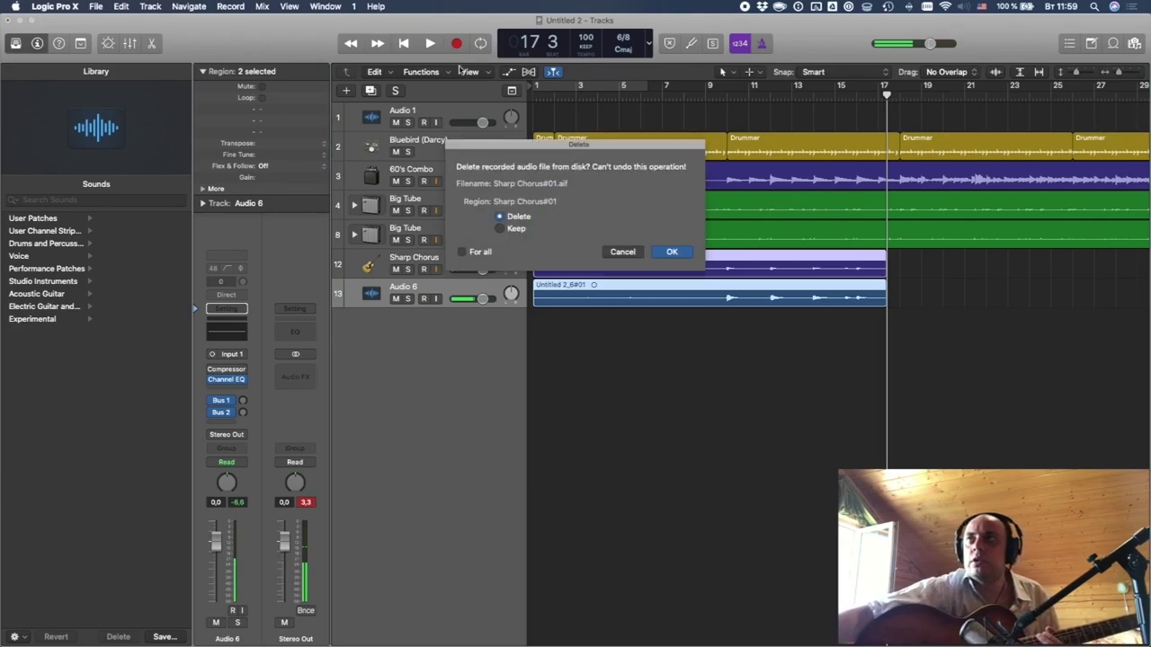
pyautogui.click(679, 255)
# - Record an acoustic take on the Sharp Chorus and Audio 6 tracks from bar 33 through to bar 107
pyautogui.hscroll(10, 681, 259)
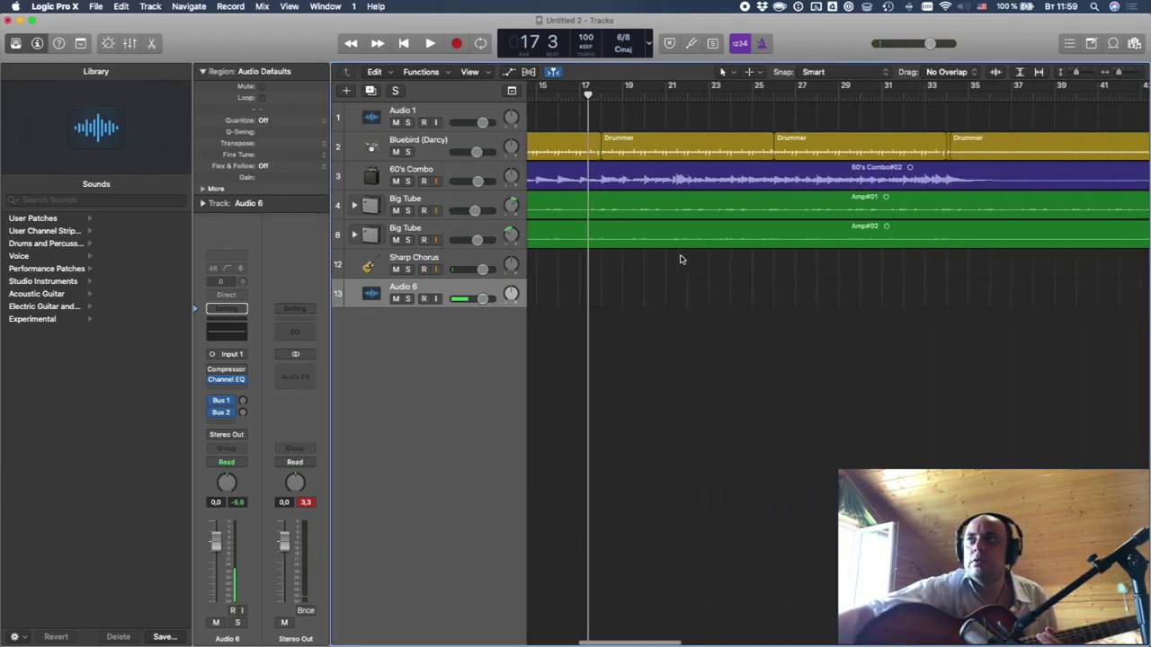
pyautogui.click(662, 99)
pyautogui.click(622, 98)
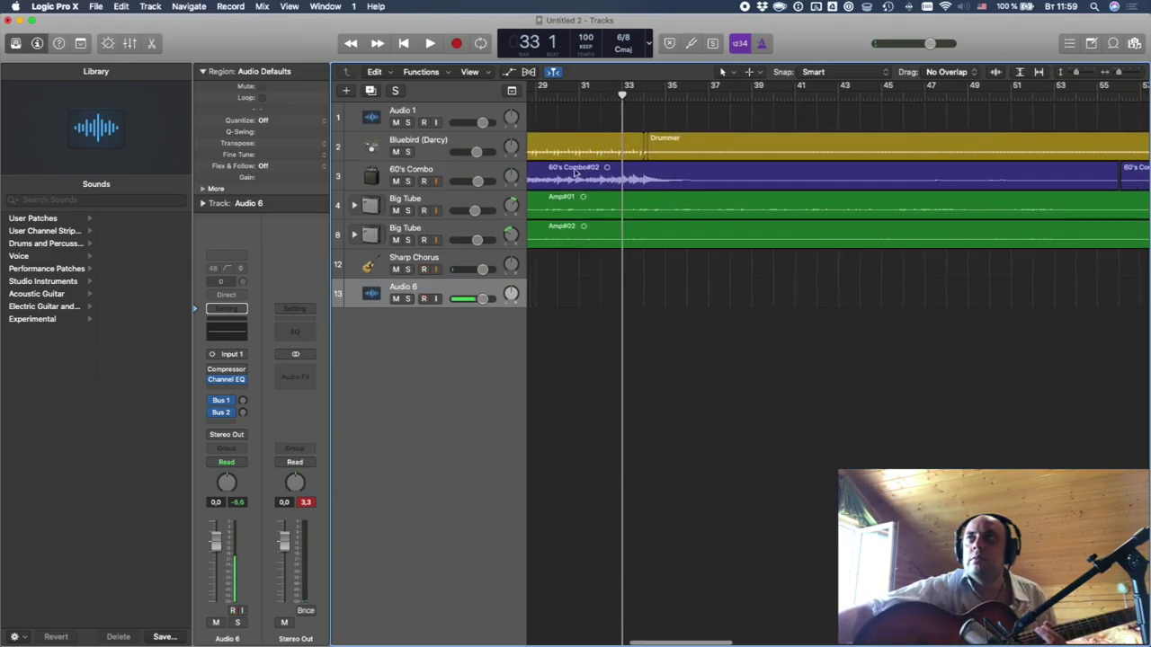
pyautogui.click(461, 43)
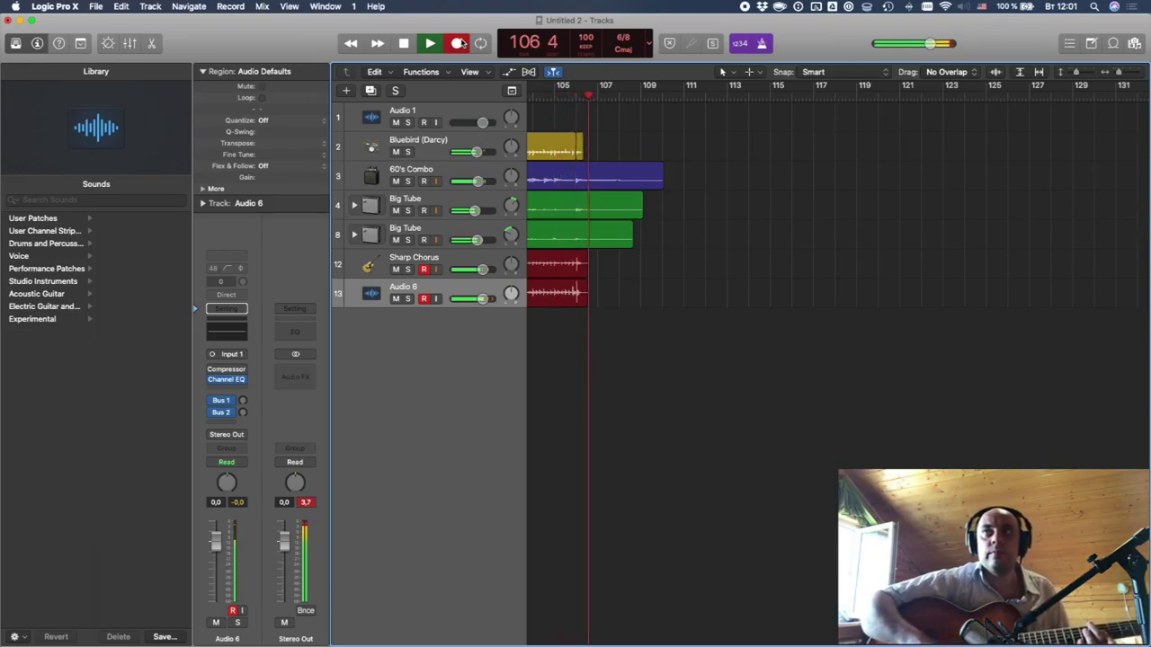
pyautogui.press('space')
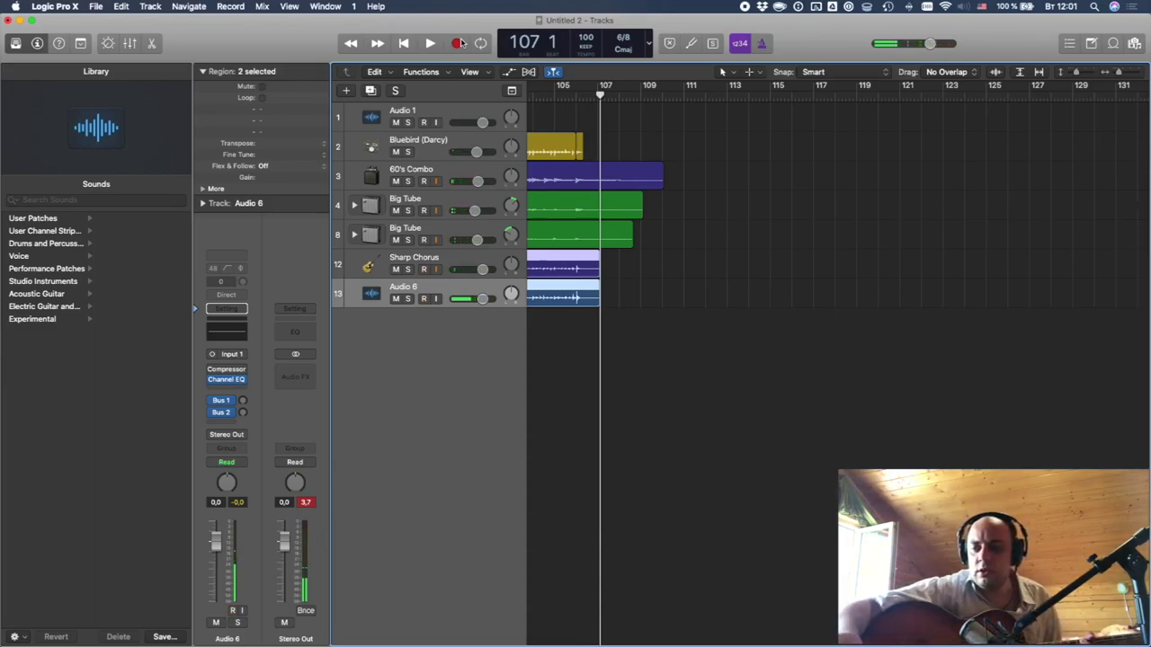
# - Play back the new acoustic take from bar 33, stop it, and delete both regions with their audio files
pyautogui.hscroll(-15, 705, 367)
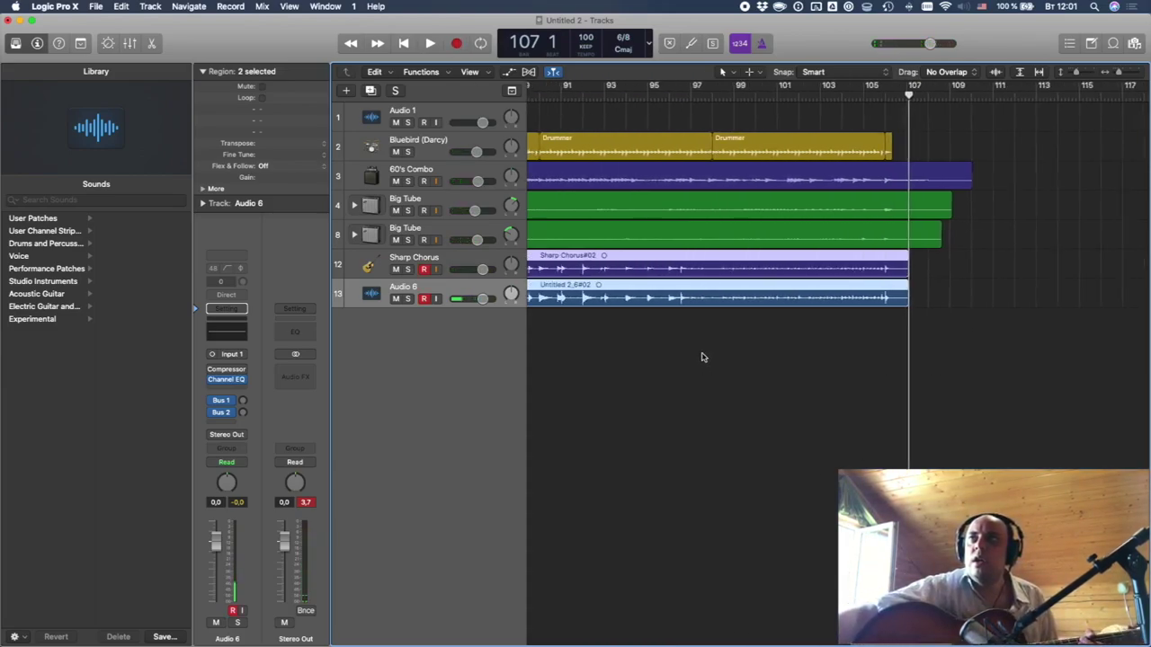
pyautogui.hscroll(2, 703, 357)
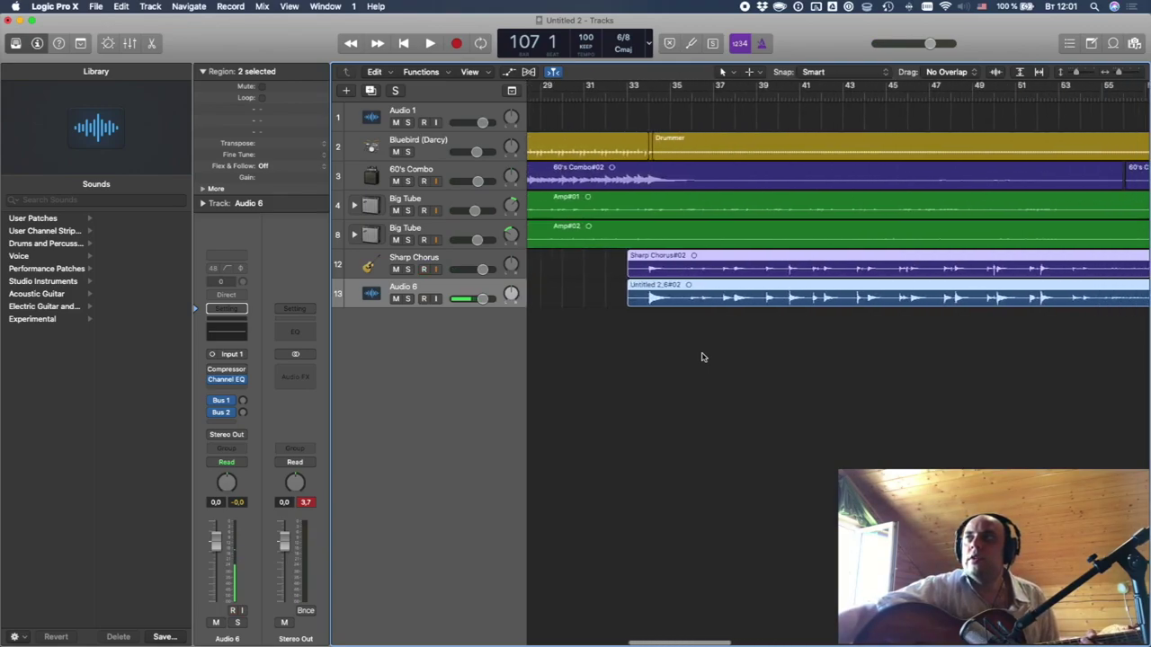
pyautogui.click(638, 96)
pyautogui.click(431, 44)
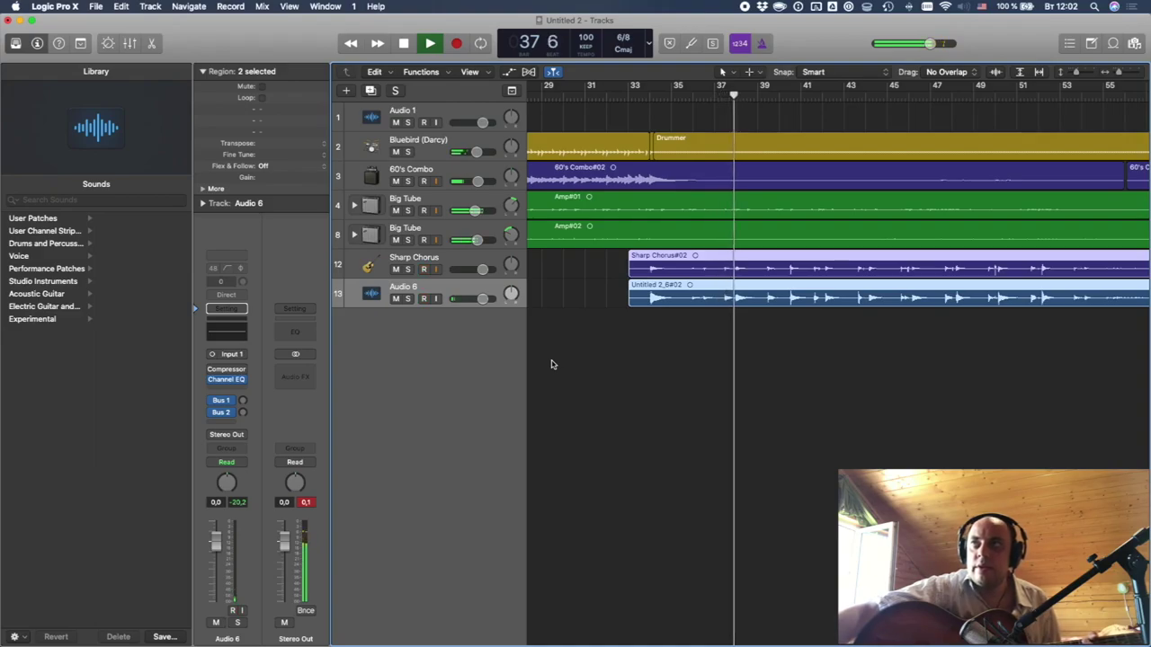
pyautogui.press('space')
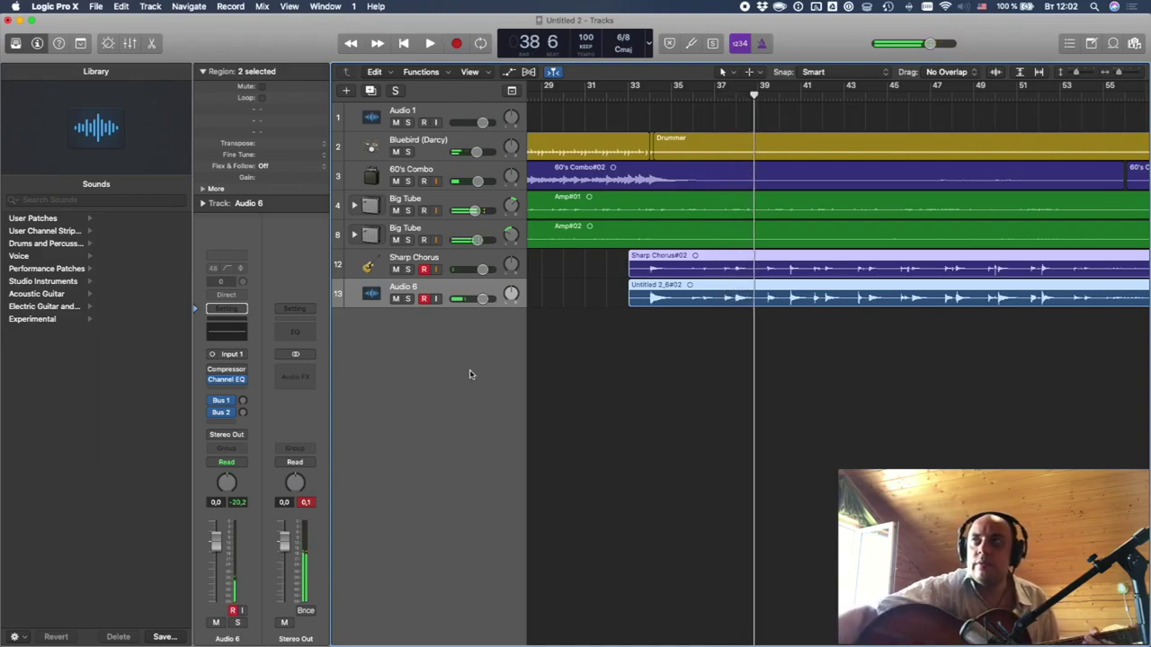
pyautogui.press('Delete')
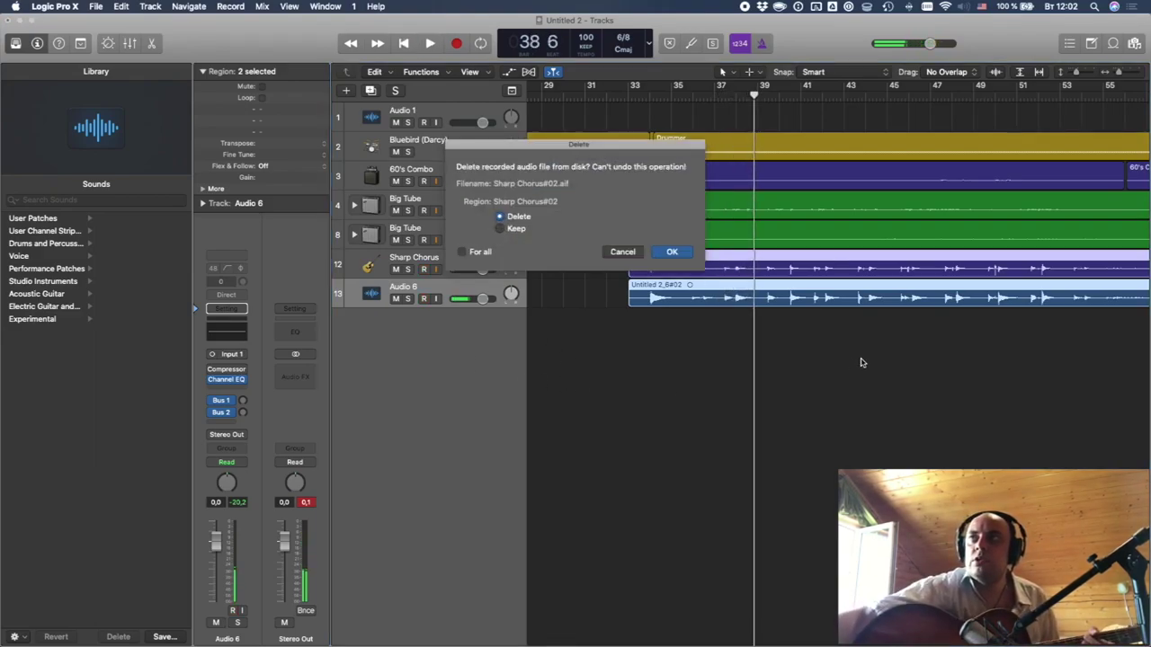
pyautogui.press('Return')
# - Record a new acoustic take on the Sharp Chorus and Audio 6 tracks from bar 32 to the end of bar 108
pyautogui.moveTo(648, 94); pyautogui.dragTo(608, 96)
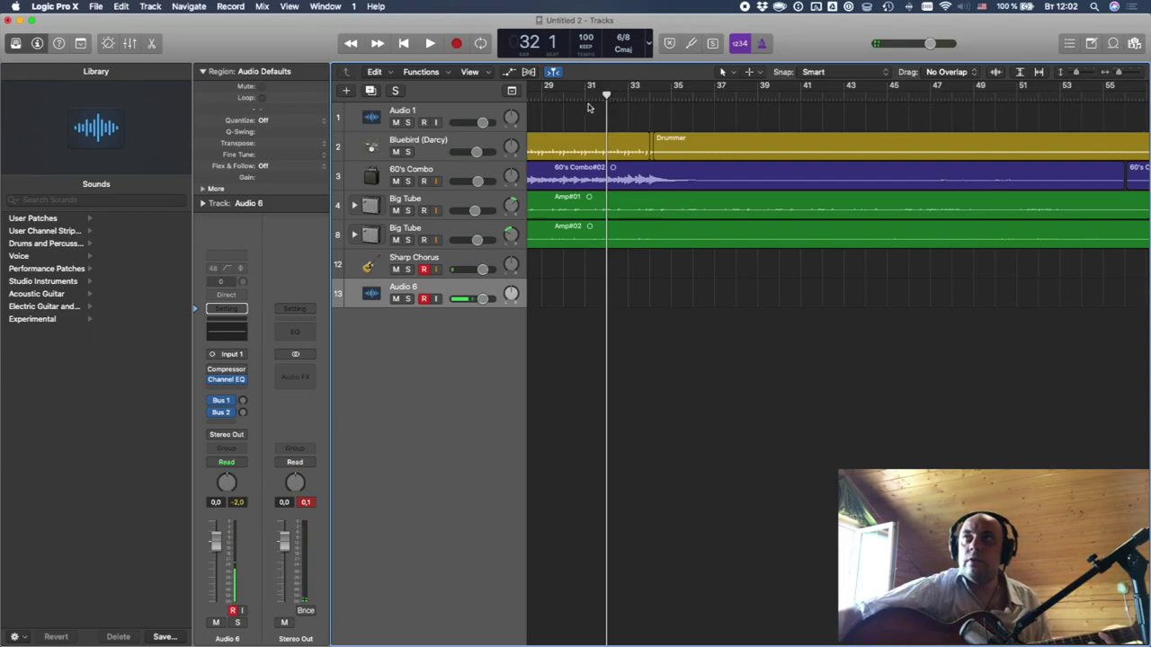
pyautogui.click(454, 45)
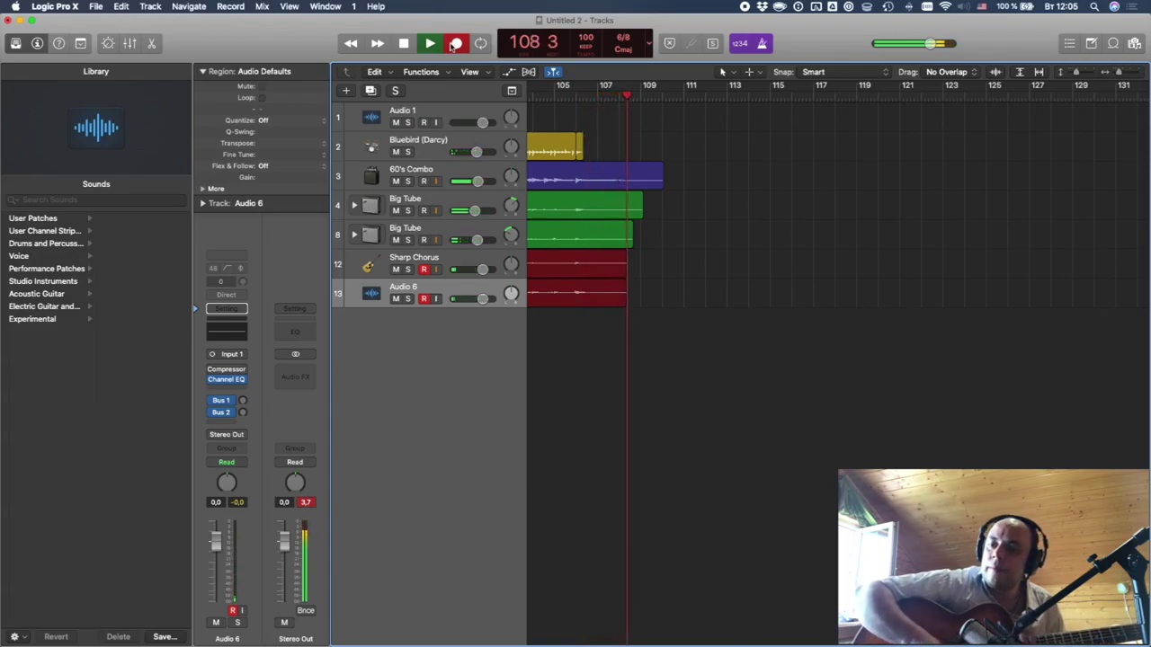
pyautogui.press('space')
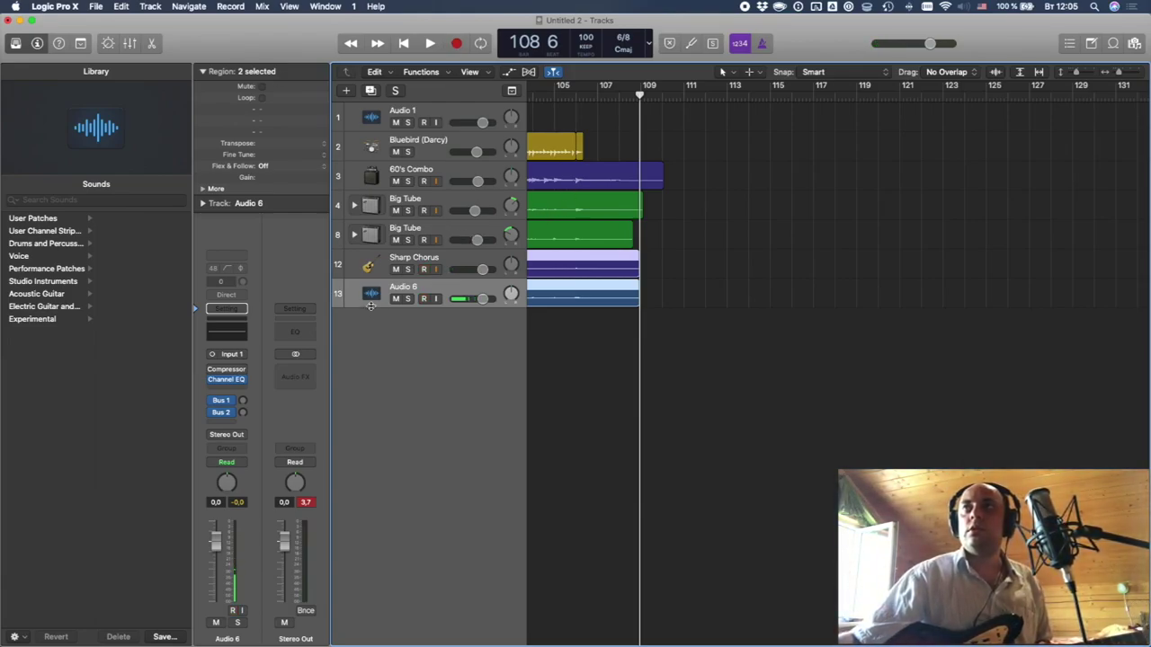
# - Create one Guitar or Bass track on Input 2 with input monitoring and the default patch
pyautogui.click(346, 91)
pyautogui.click(591, 145)
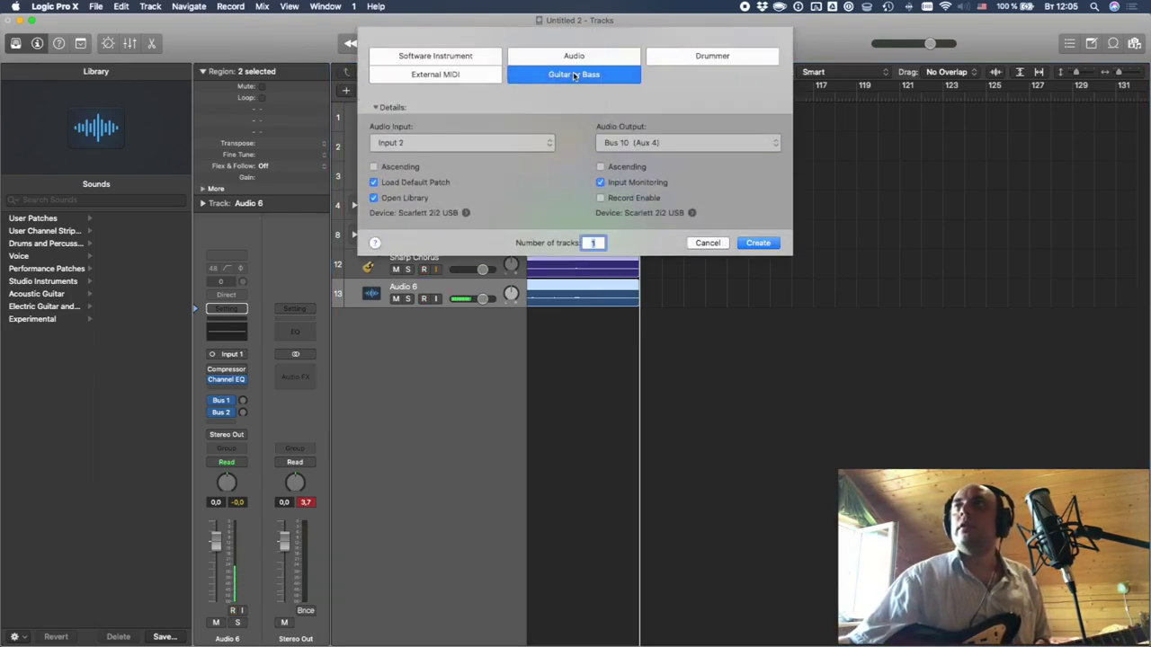
pyautogui.click(755, 241)
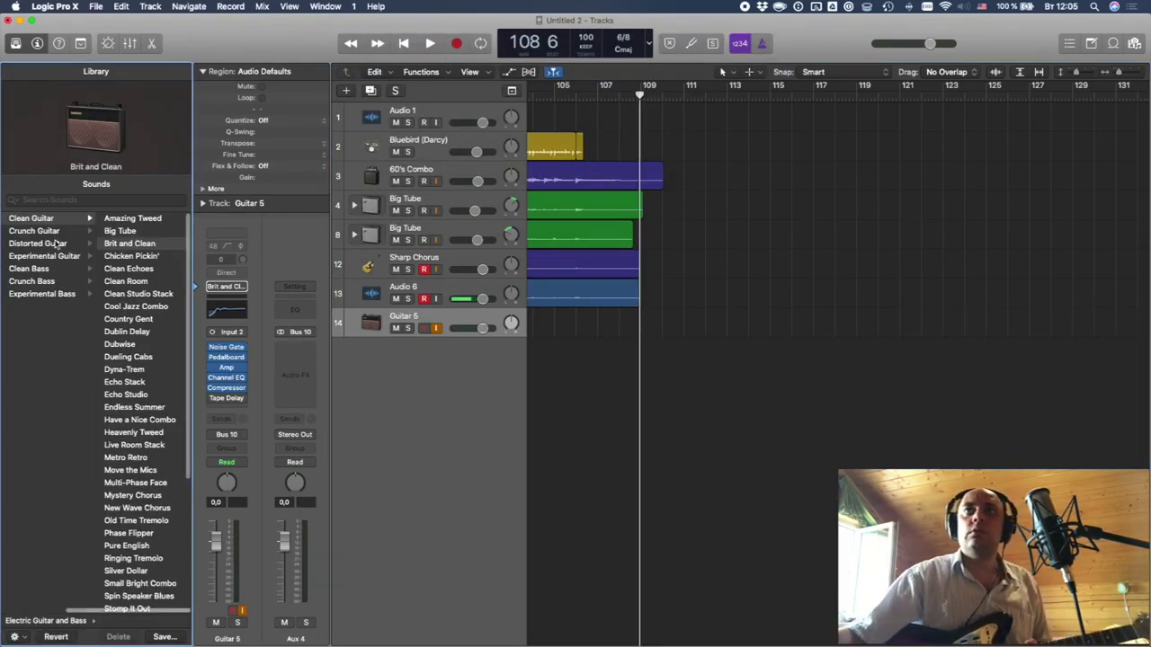
# - Audition experimental and distorted guitar patches, load Bell-Bottomed Stack on the new track, and disarm the acoustic tracks
pyautogui.click(43, 245)
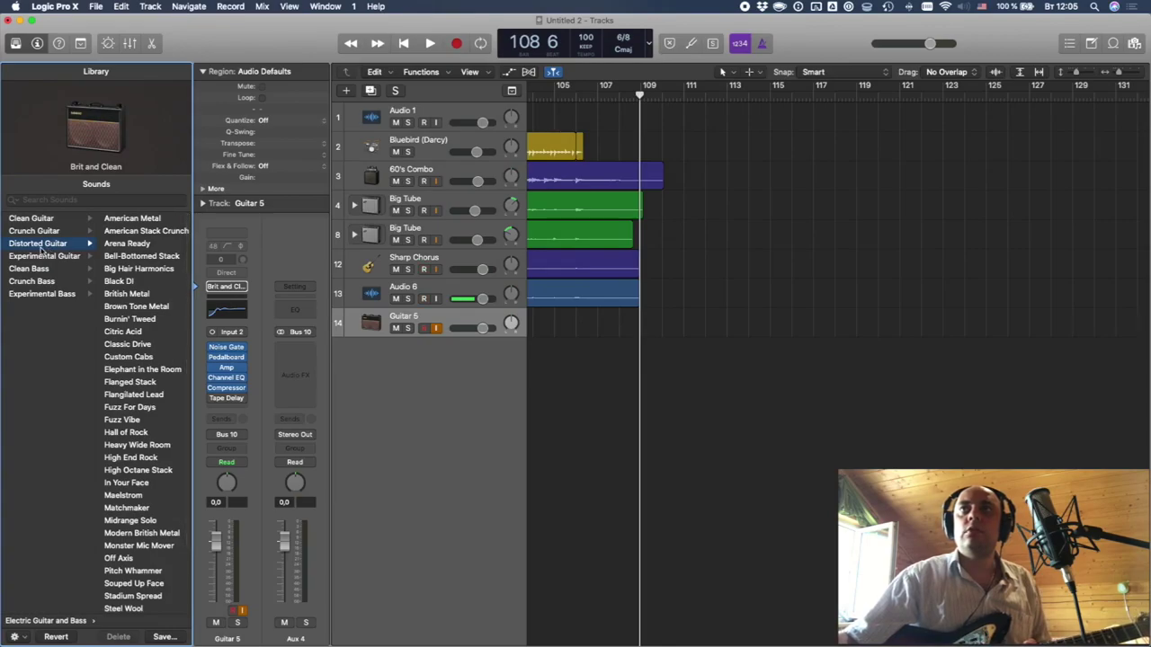
pyautogui.click(43, 258)
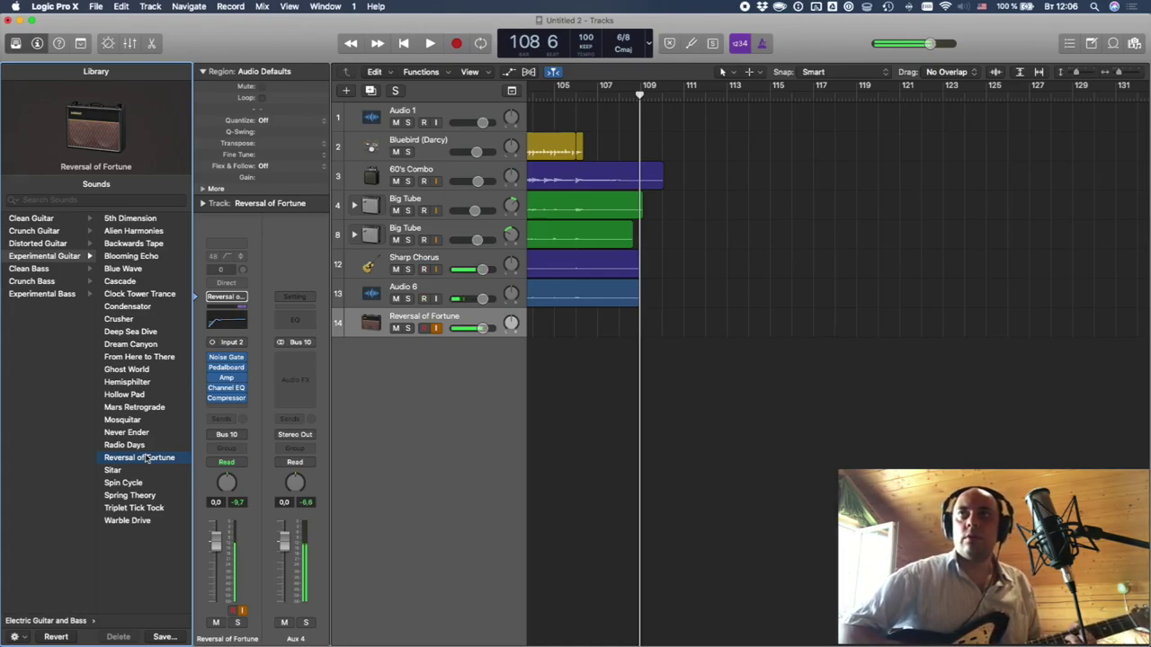
pyautogui.click(47, 244)
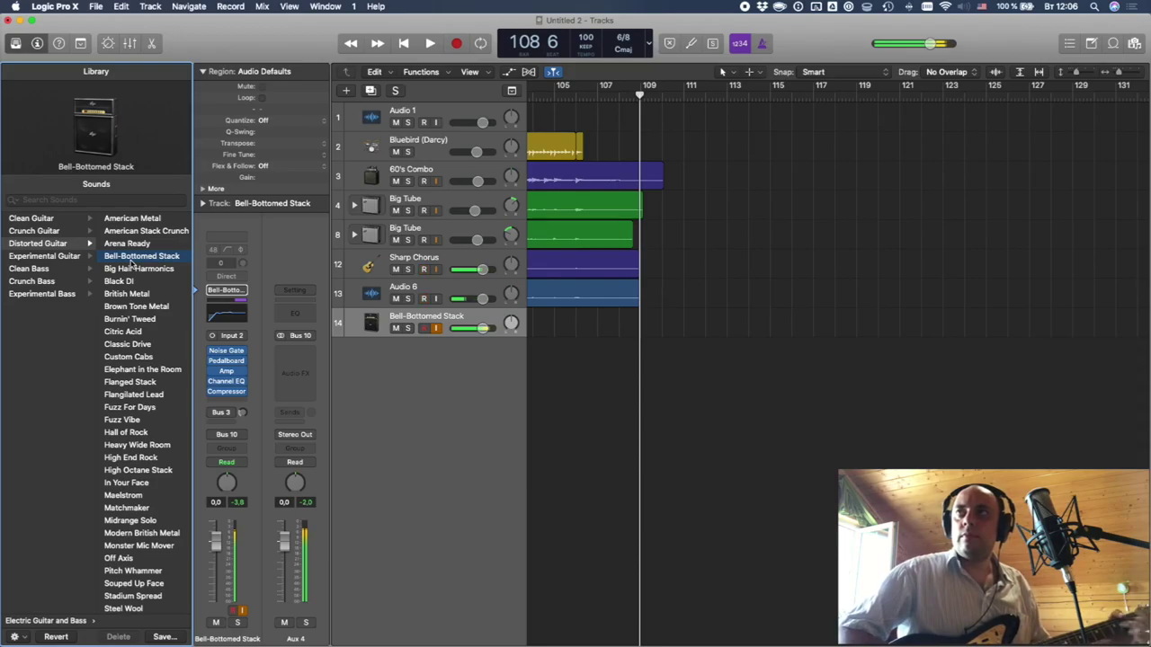
pyautogui.click(424, 299)
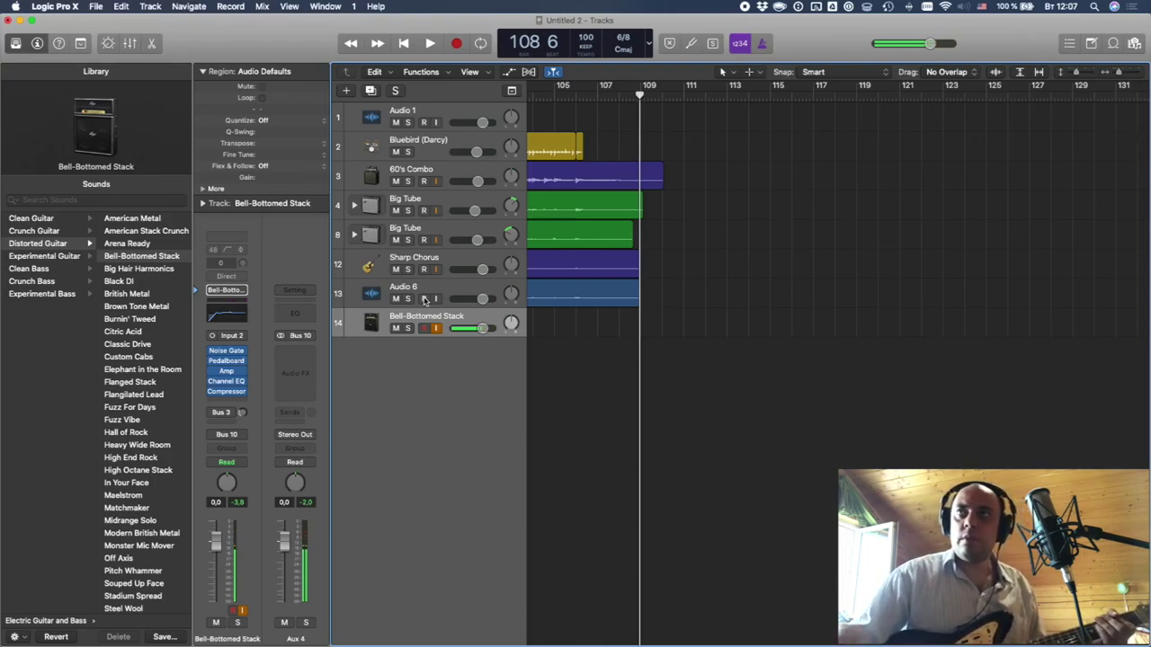
# - Add sends to Bus 1 and Bus 2 on the Bell-Bottomed Stack track and raise their levels
pyautogui.click(219, 424)
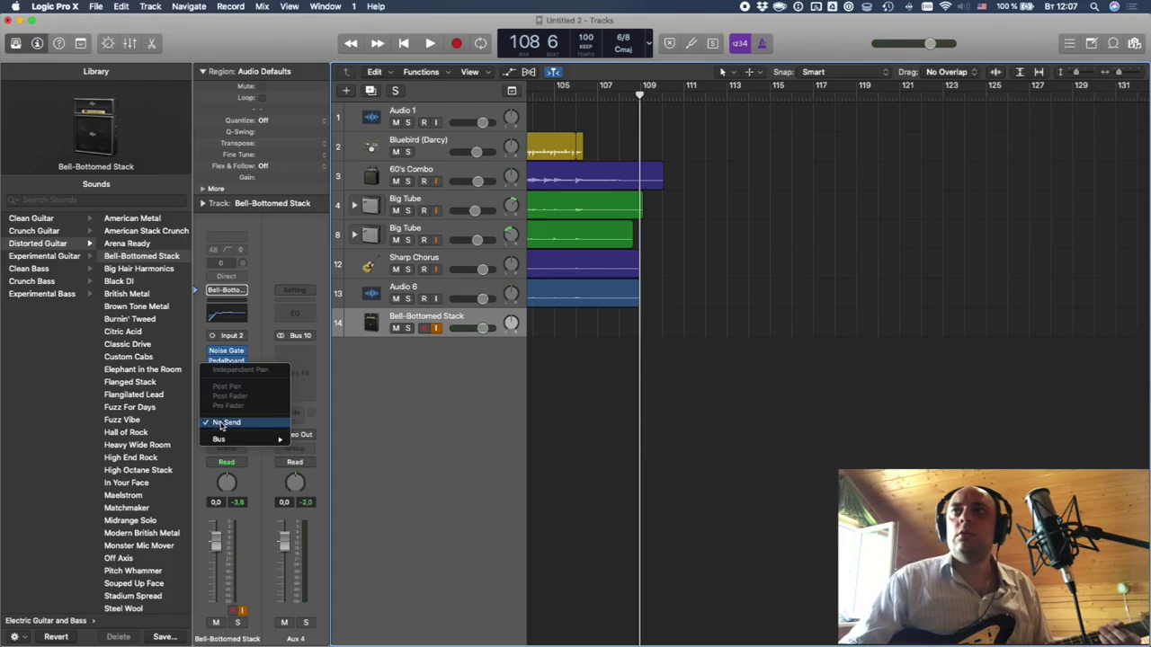
pyautogui.moveTo(247, 441)
pyautogui.click(369, 313)
pyautogui.click(224, 422)
pyautogui.click(353, 322)
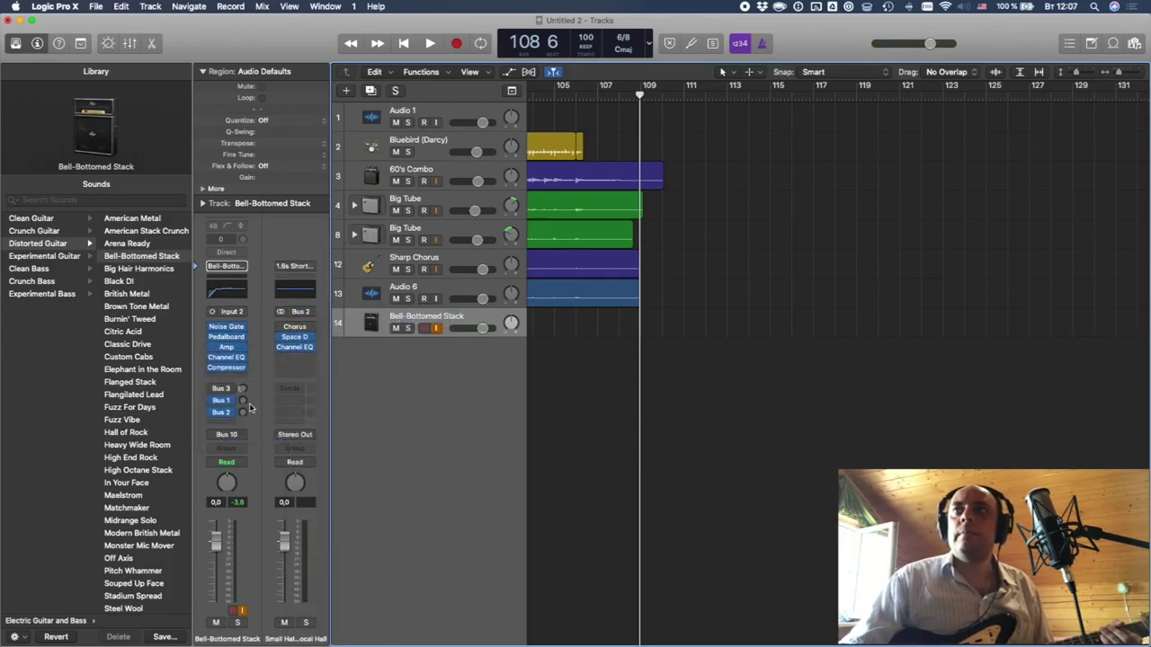
# - Toggle the amp's built-in reverb in Amp Designer on the Bell-Bottomed Stack track and close the plug-in
pyautogui.click(230, 351)
pyautogui.click(265, 295)
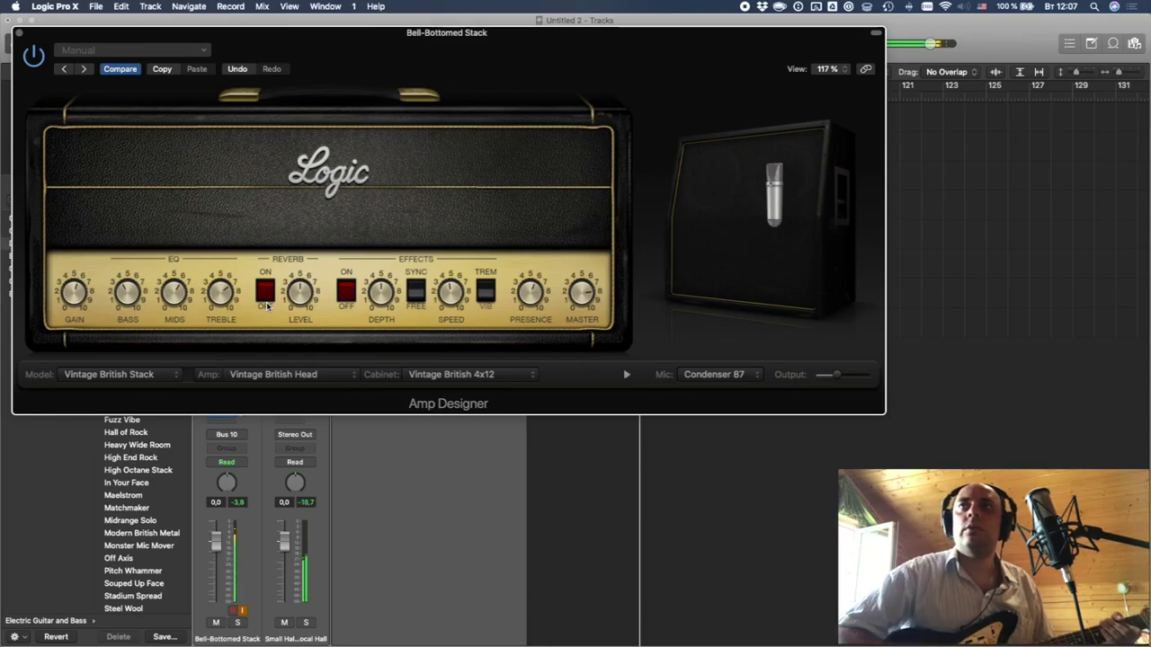
pyautogui.click(21, 34)
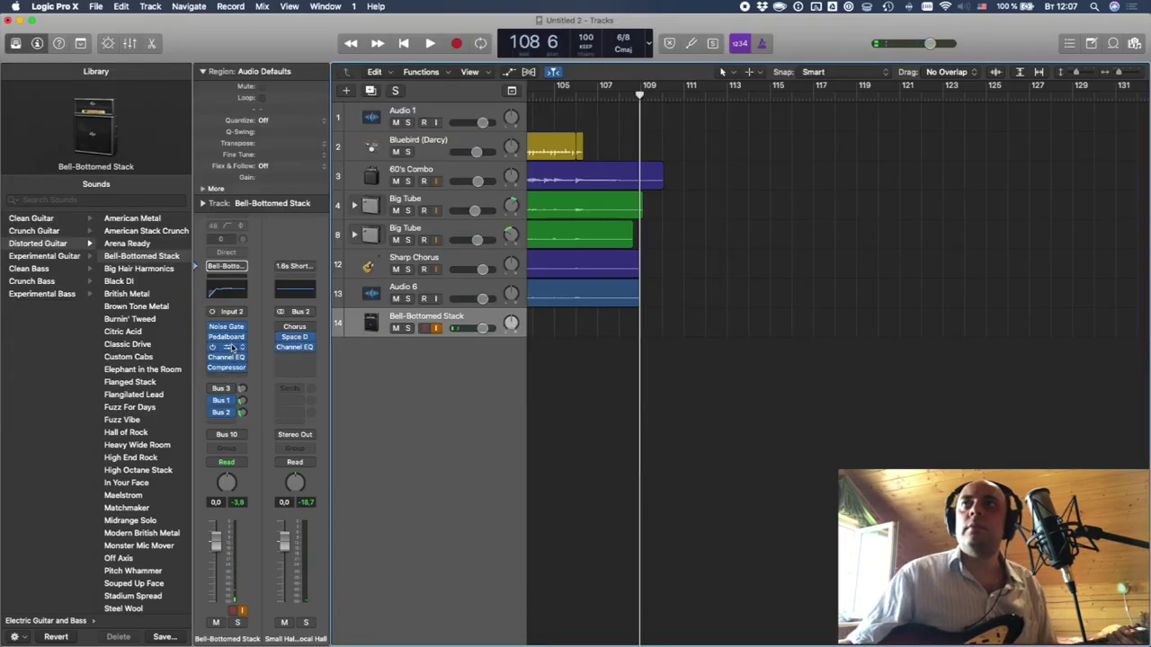
# - Try the Blue Echo pedal in the Bell-Bottomed Stack track's existing Pedalboard, then bypass it and close the plug-in
pyautogui.click(230, 338)
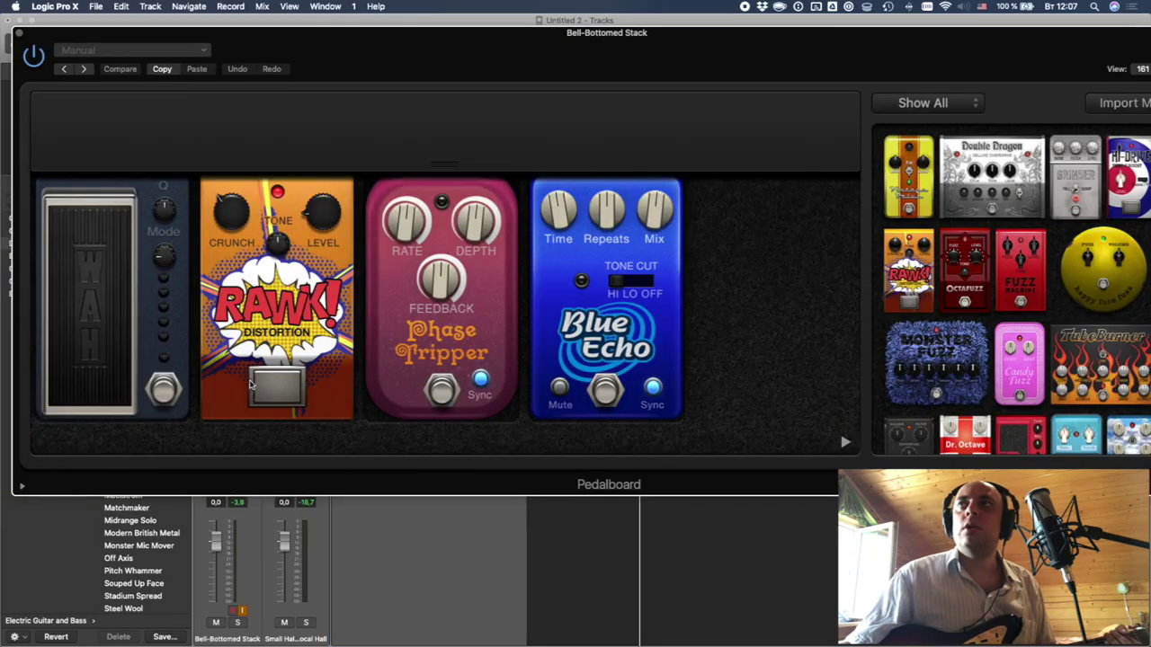
pyautogui.moveTo(198, 165)
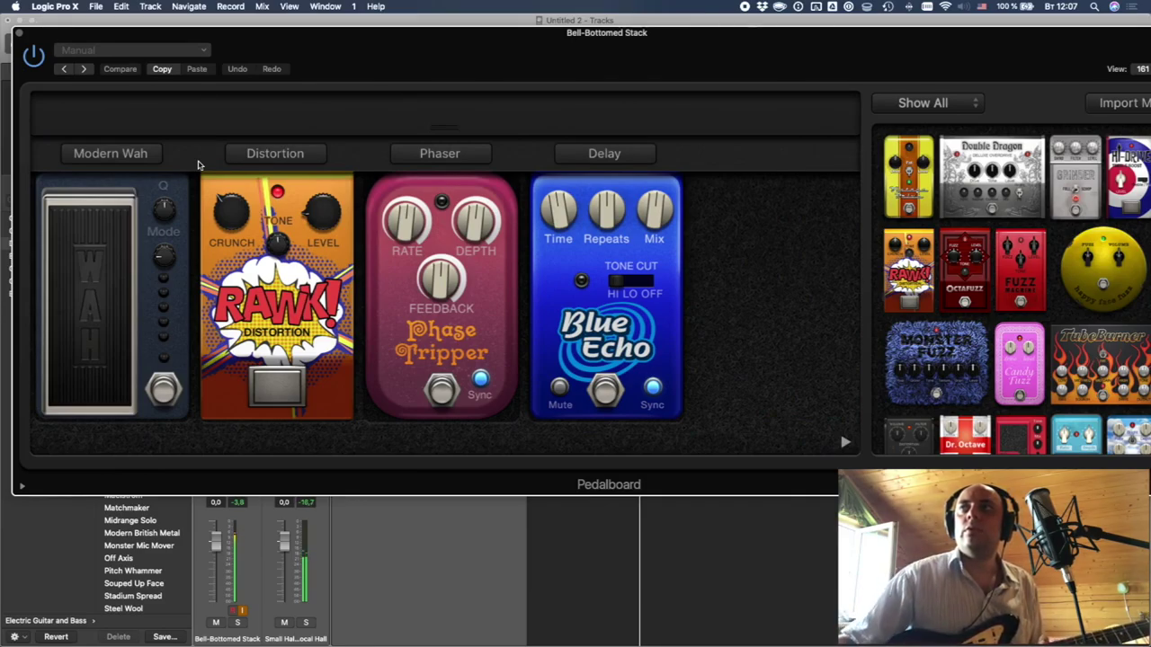
pyautogui.click(606, 392)
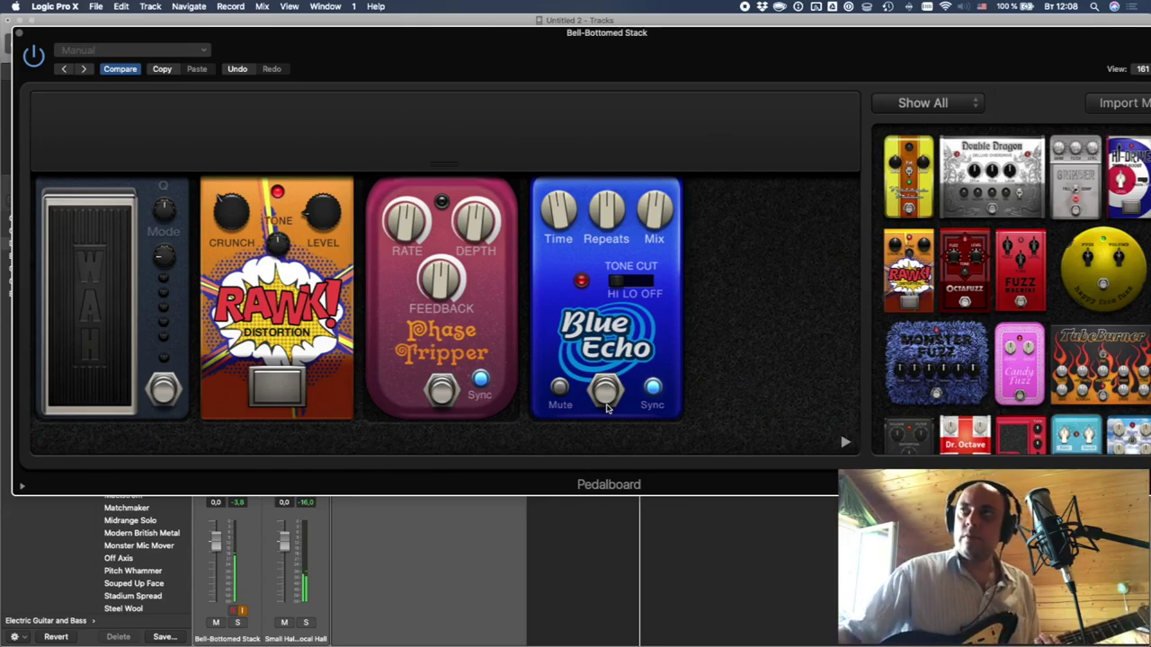
pyautogui.click(619, 396)
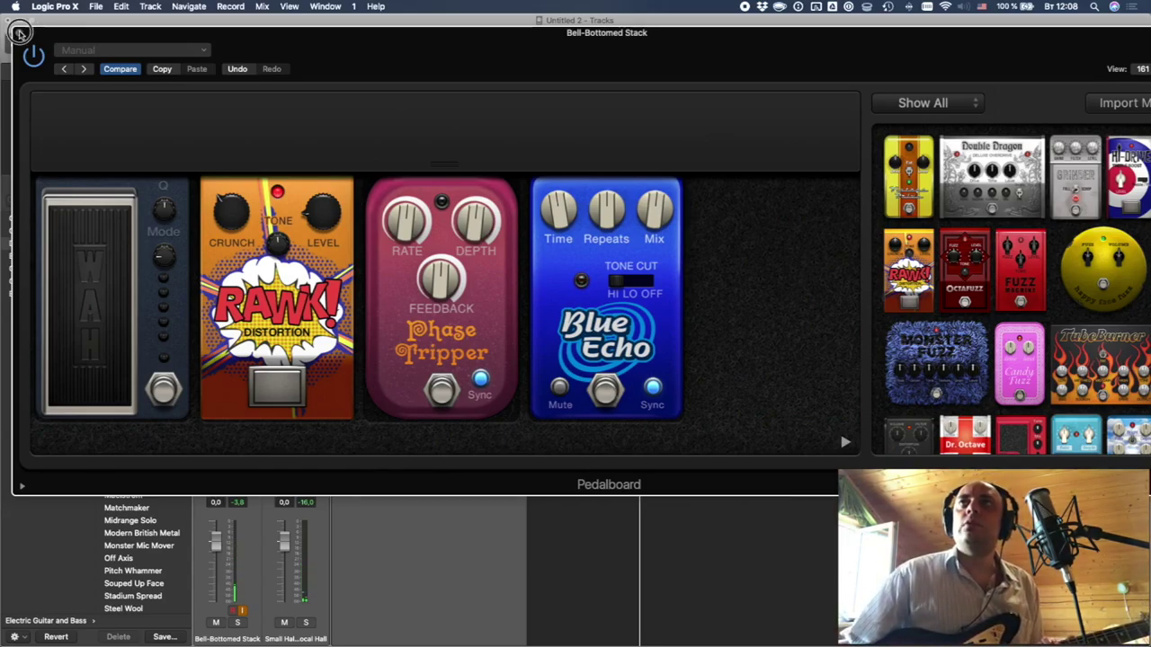
pyautogui.click(19, 33)
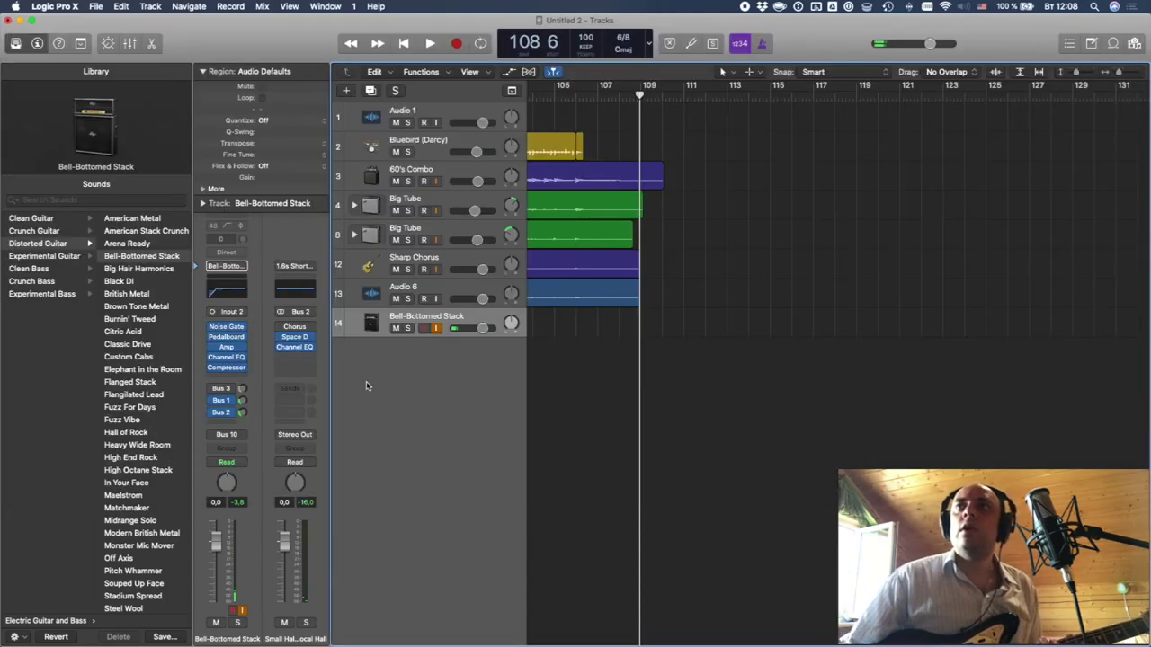
# - Insert a second Pedalboard after the Compressor and add the Tru-Tape Delay pedal with Sync on
pyautogui.click(238, 380)
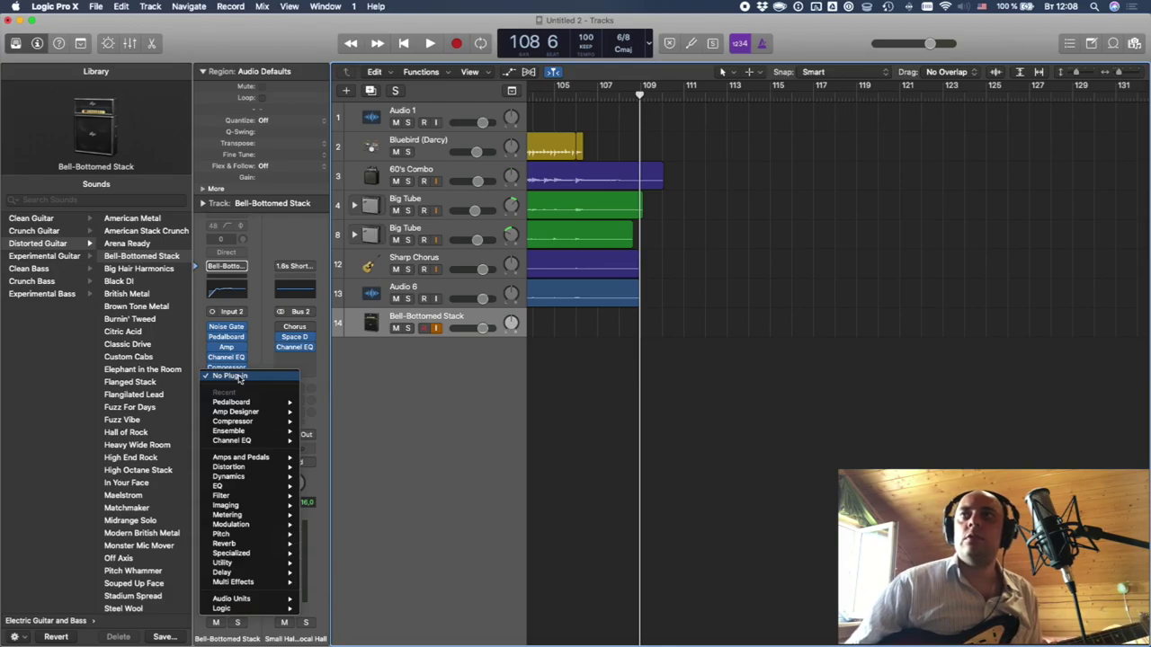
pyautogui.click(258, 404)
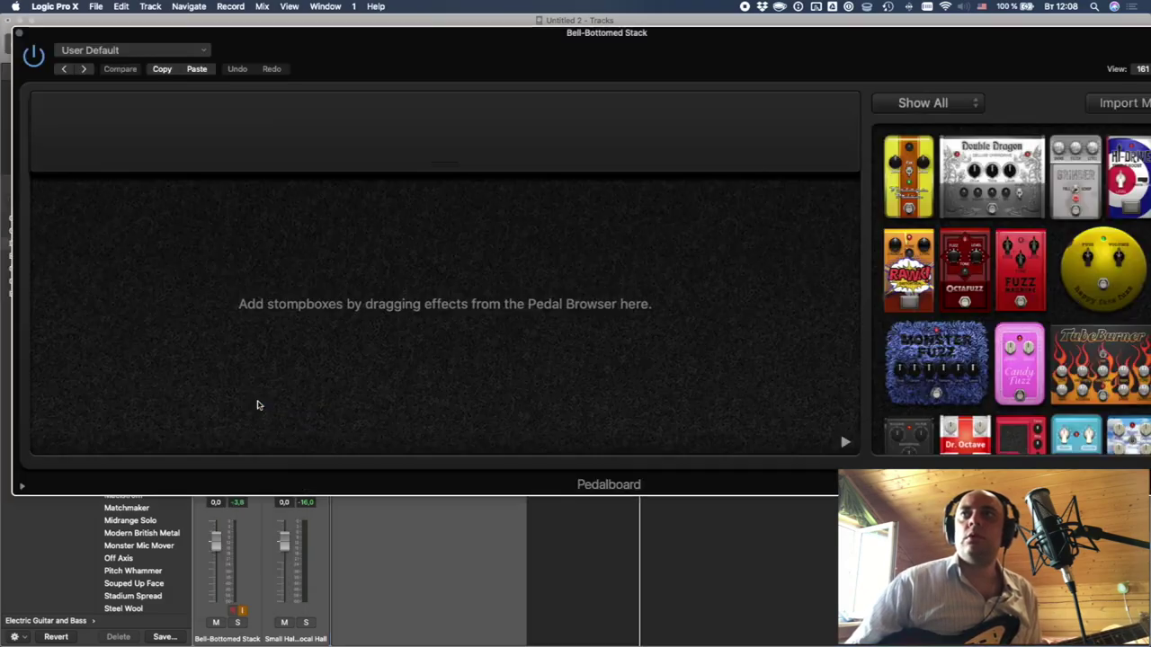
pyautogui.click(940, 103)
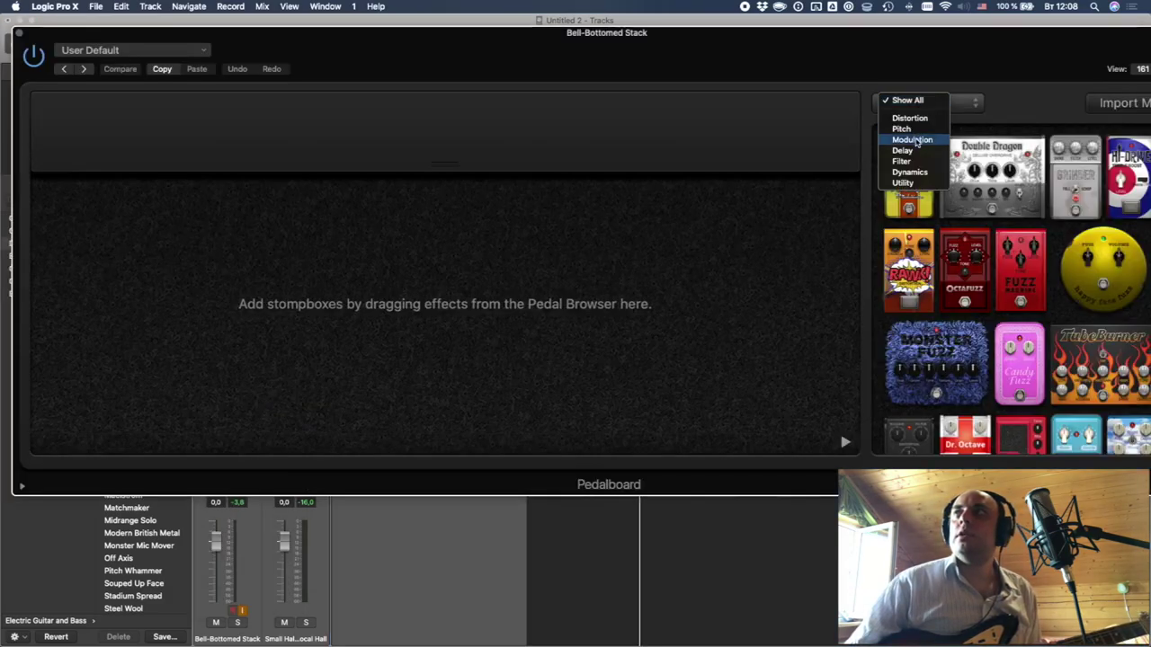
pyautogui.click(915, 153)
pyautogui.moveTo(953, 193); pyautogui.dragTo(154, 306)
pyautogui.click(155, 355)
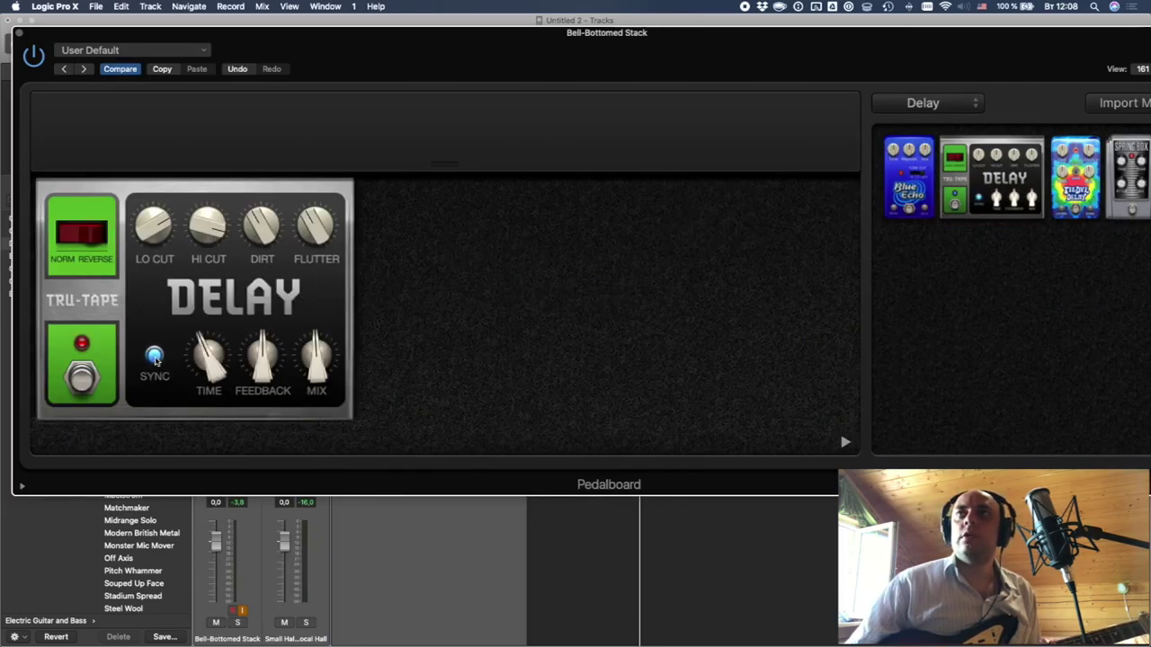
# - Adjust the Tru-Tape Delay's time, switch it to reverse mode, and raise its feedback slightly
pyautogui.click(196, 342)
pyautogui.moveTo(196, 341); pyautogui.dragTo(191, 291)
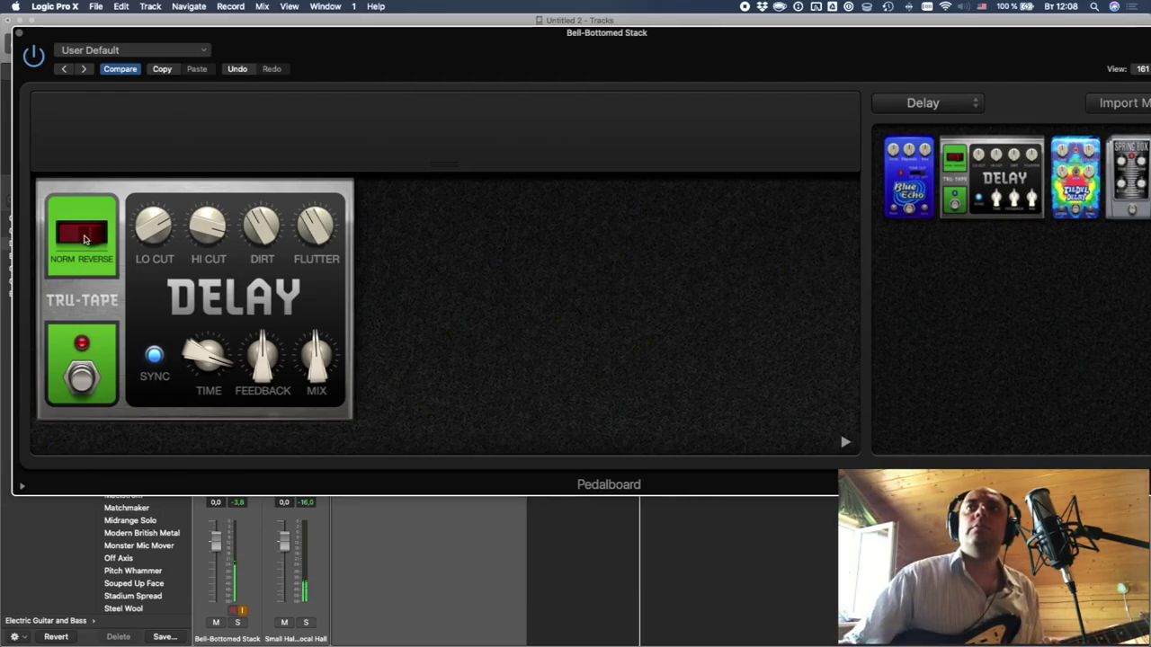
pyautogui.click(87, 238)
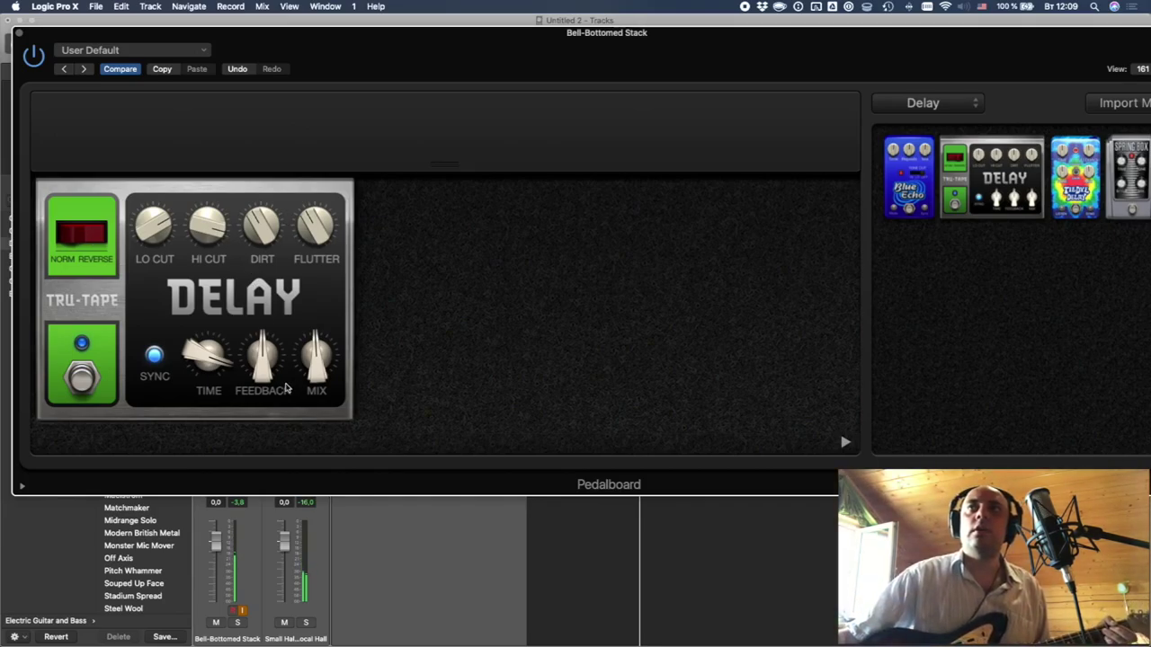
pyautogui.moveTo(260, 378); pyautogui.dragTo(261, 365)
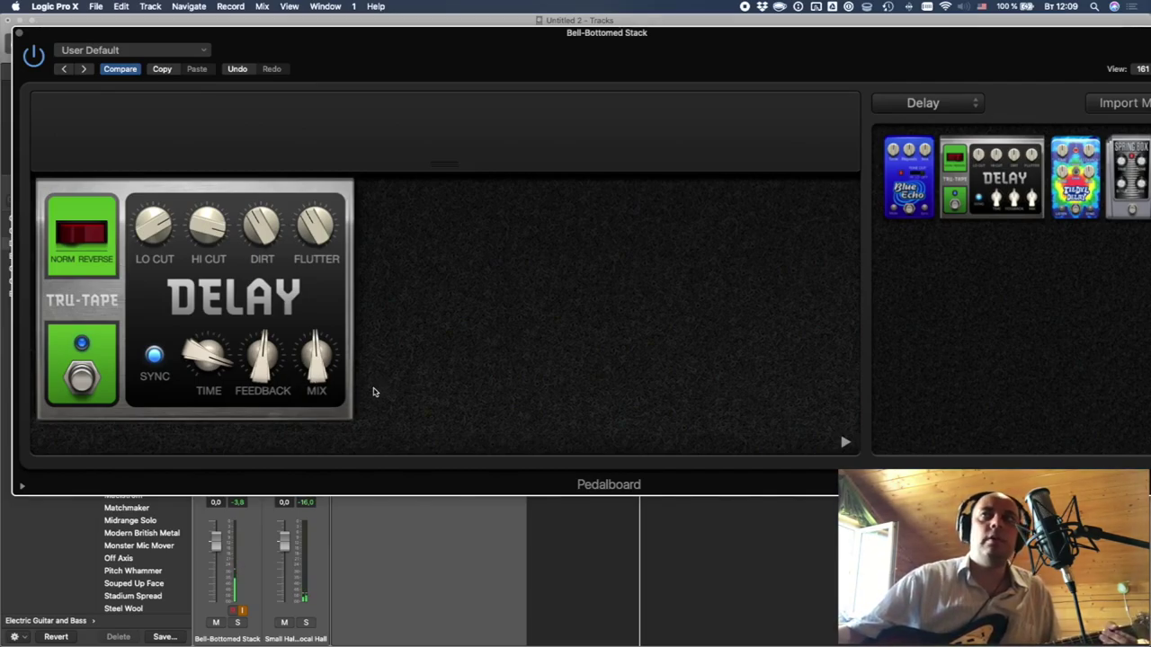
# - Add a second Tru-Tape Delay pedal after the first and split it onto parallel Bus B with a Mixer
pyautogui.moveTo(954, 189); pyautogui.dragTo(557, 341)
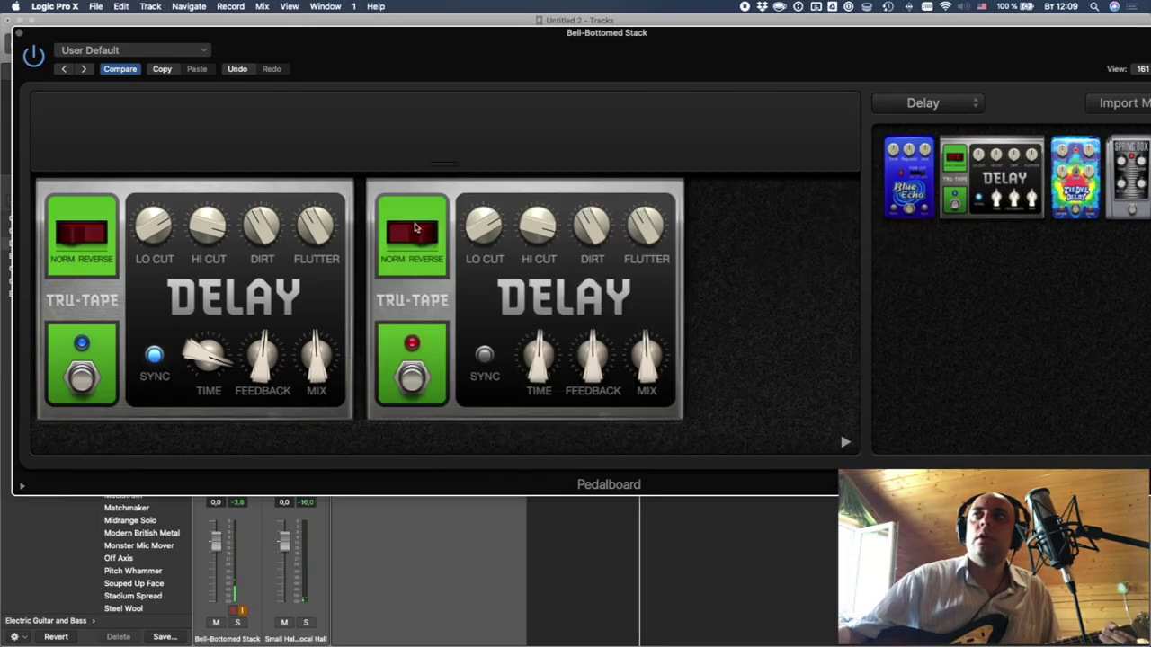
pyautogui.moveTo(539, 163)
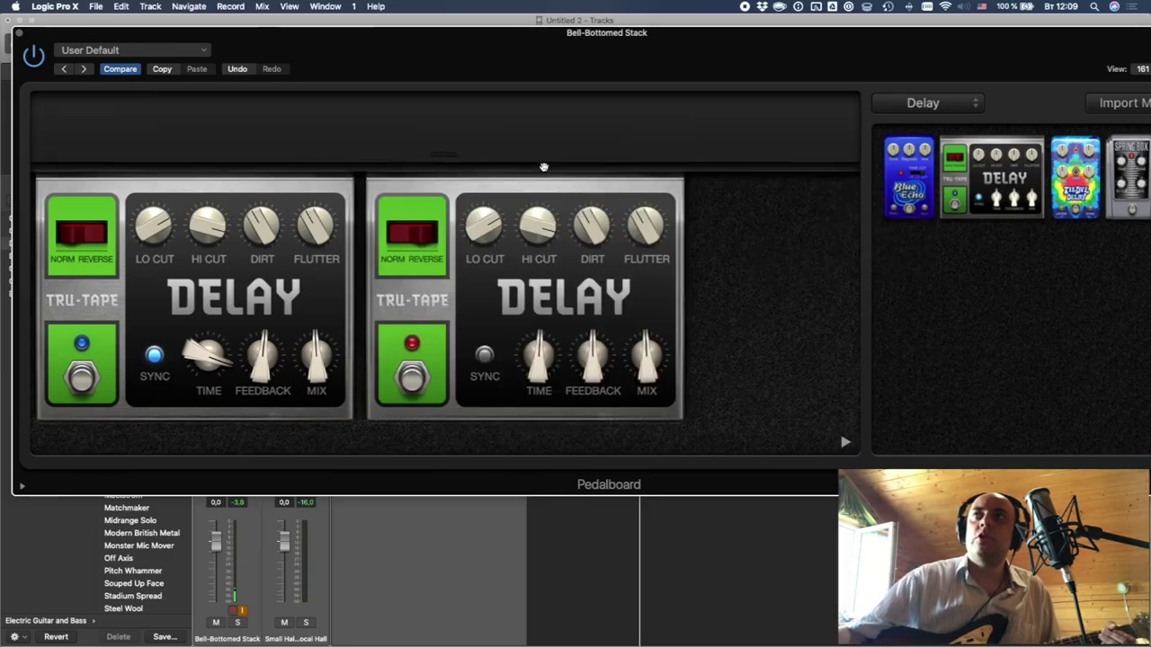
pyautogui.click(532, 156)
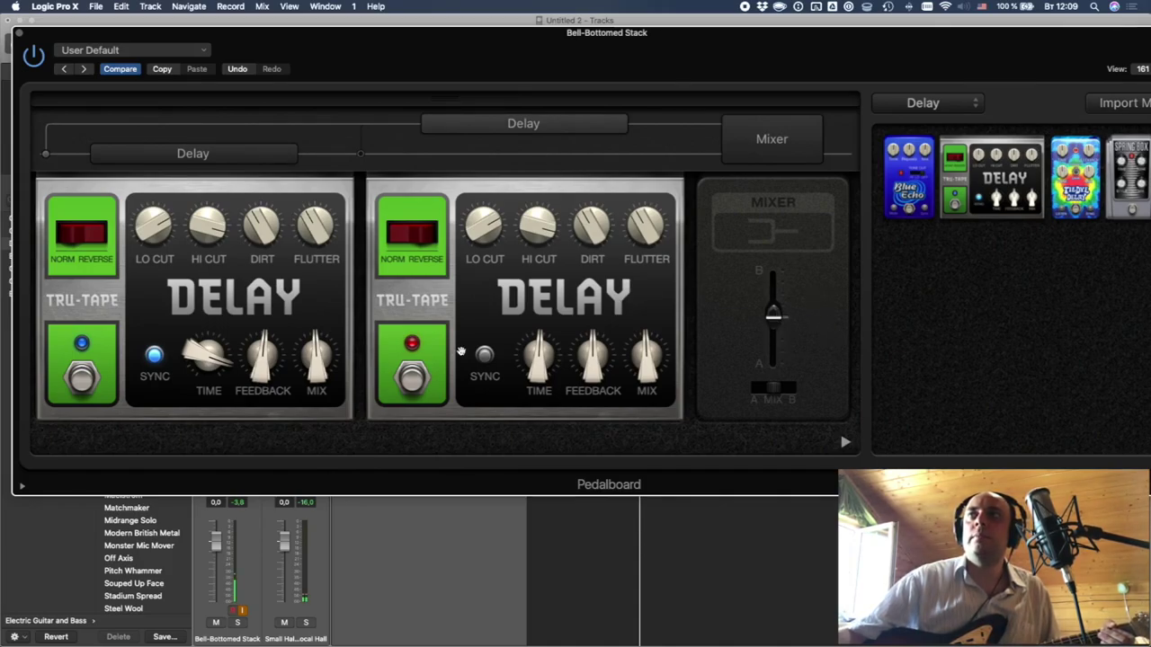
# - Set the first Tru-Tape Delay's Mix to 100%, adjust its Lo Cut and reduce its Feedback with the second delay bypassed
pyautogui.moveTo(322, 370); pyautogui.dragTo(320, 385)
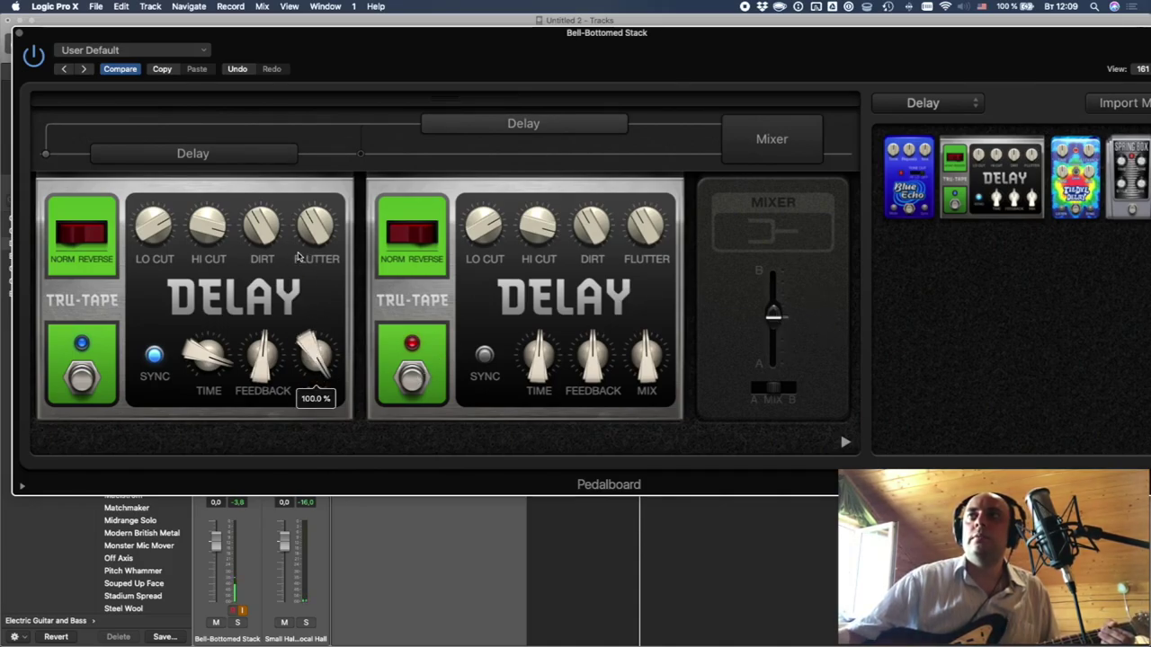
pyautogui.click(412, 379)
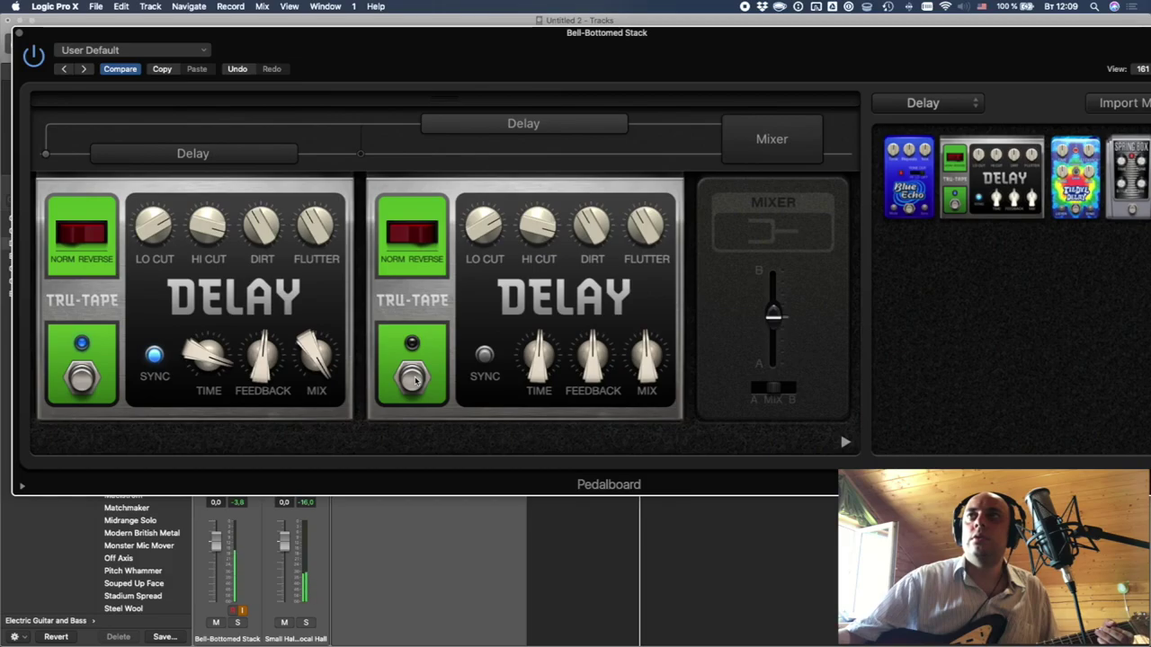
pyautogui.moveTo(262, 373); pyautogui.dragTo(260, 367)
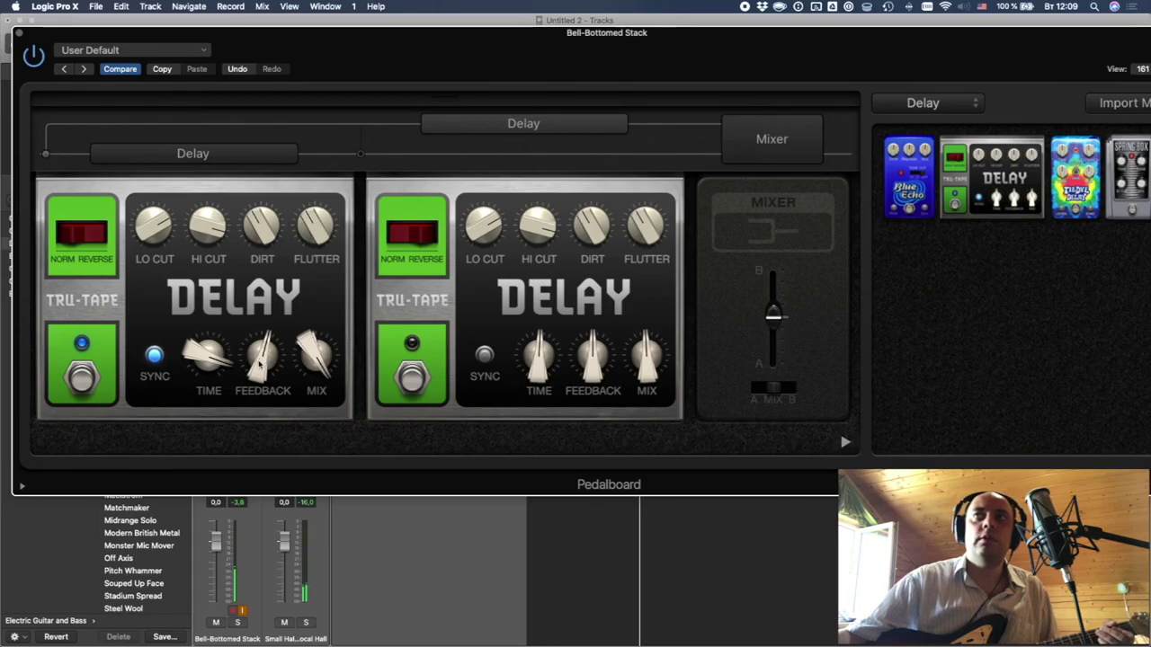
pyautogui.click(158, 230)
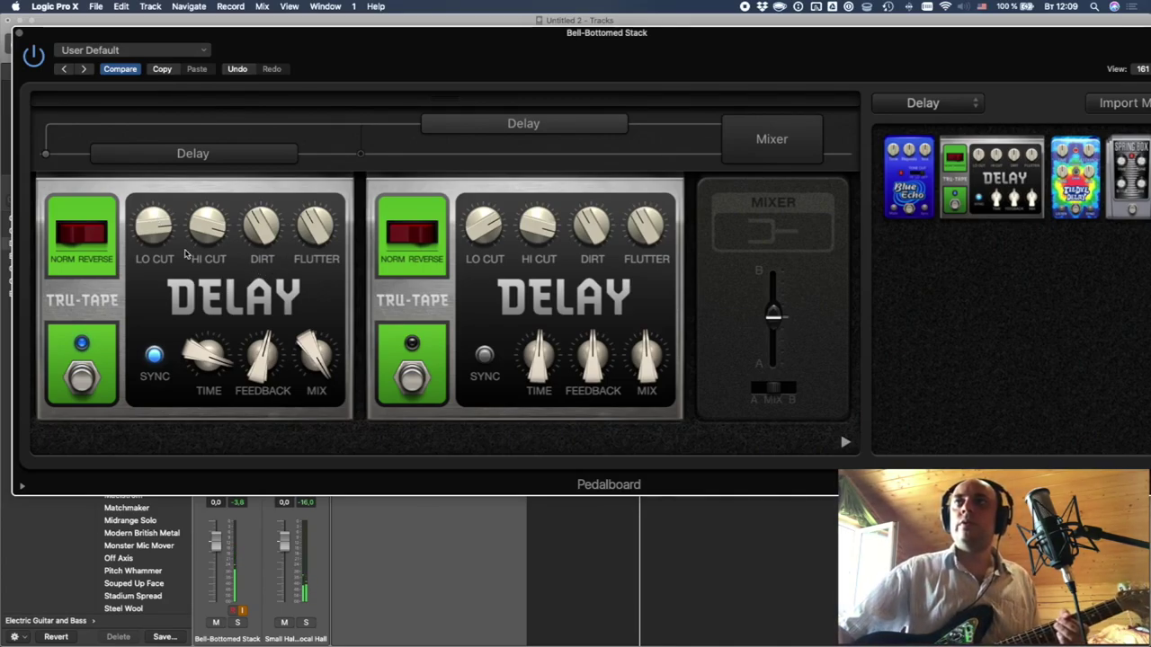
pyautogui.moveTo(142, 219)
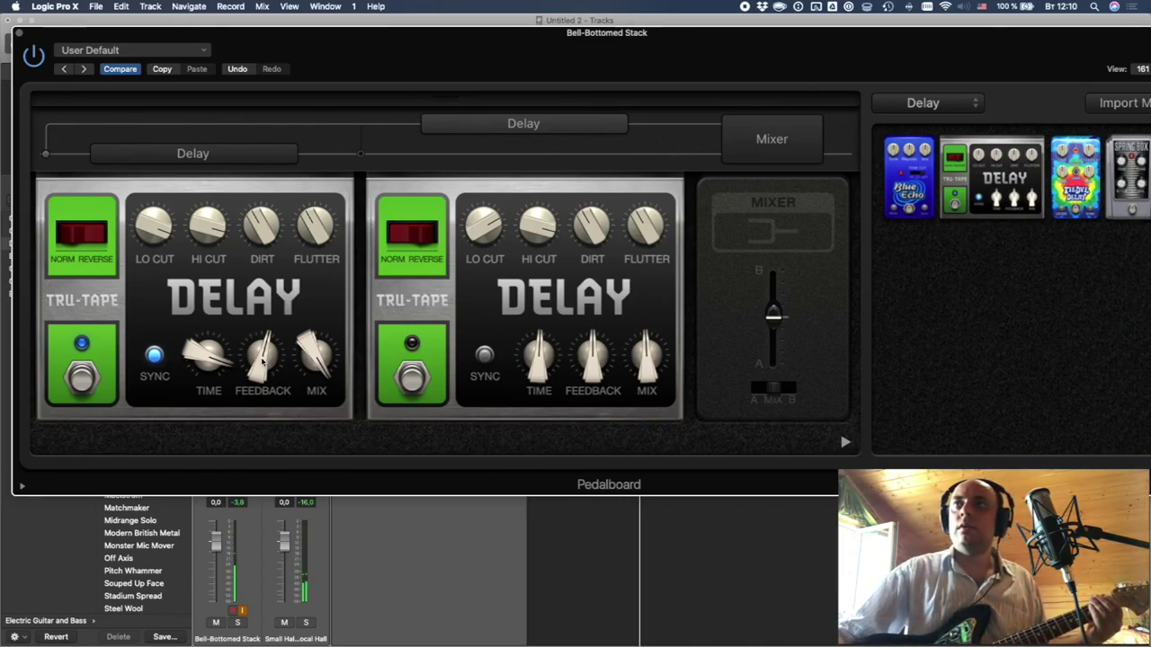
pyautogui.moveTo(261, 359); pyautogui.dragTo(263, 378)
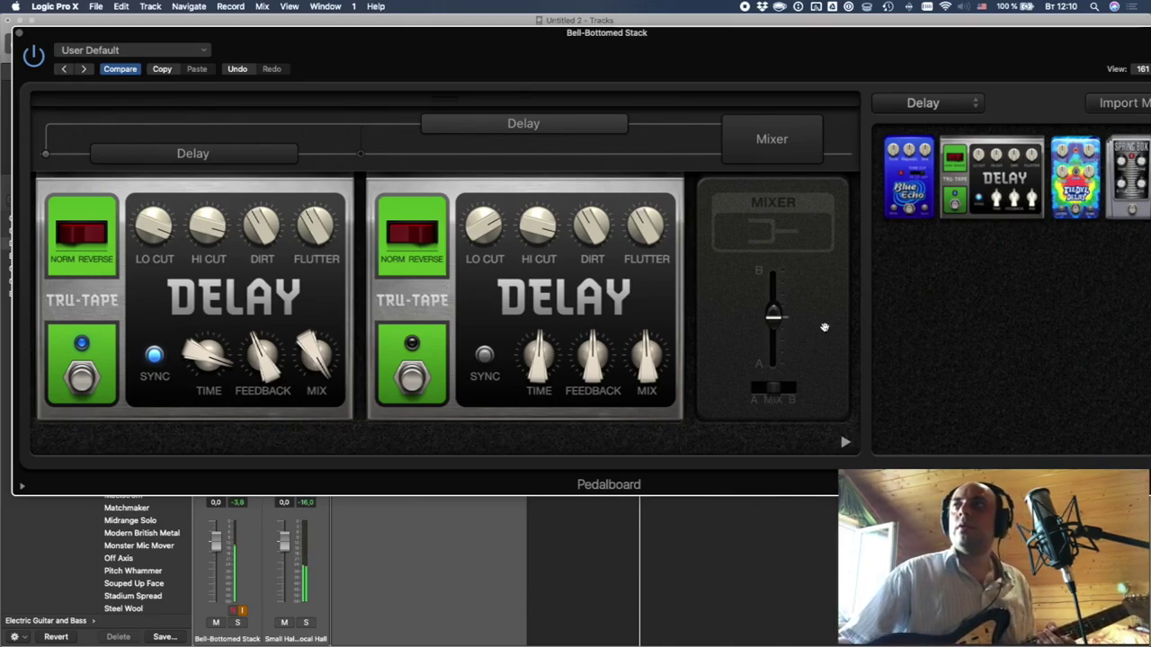
# - Audition the parallel buses by moving the Pedalboard Mixer's fader fully to B, fully to A, and slightly back up
pyautogui.moveTo(773, 314); pyautogui.dragTo(770, 230)
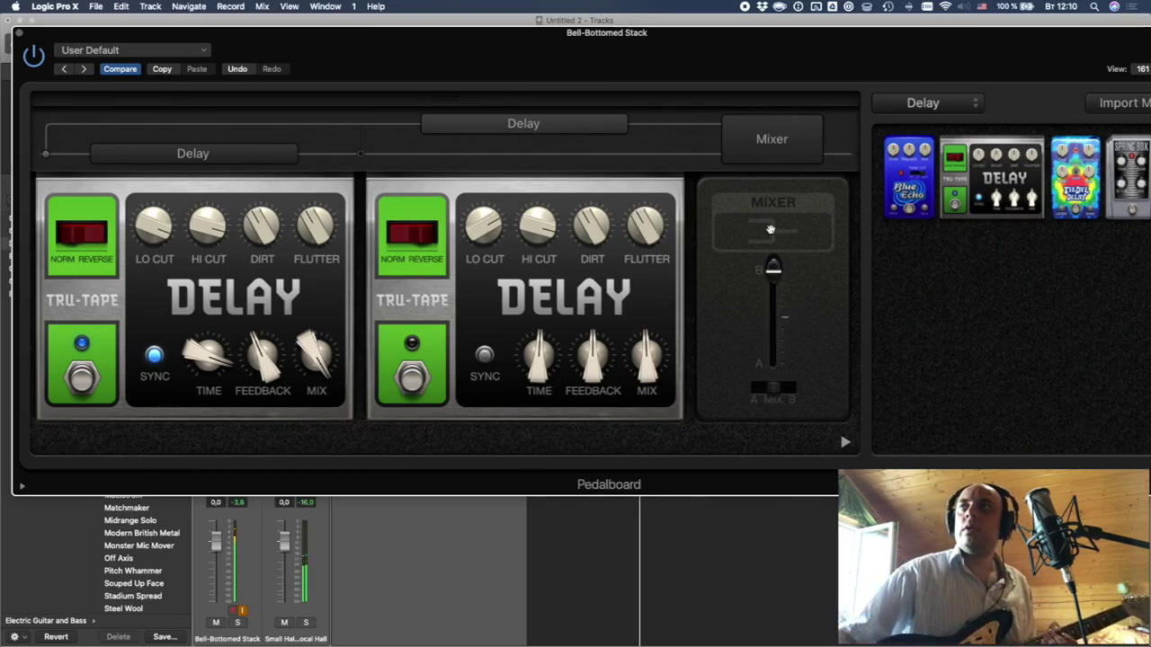
pyautogui.moveTo(770, 274); pyautogui.dragTo(760, 440)
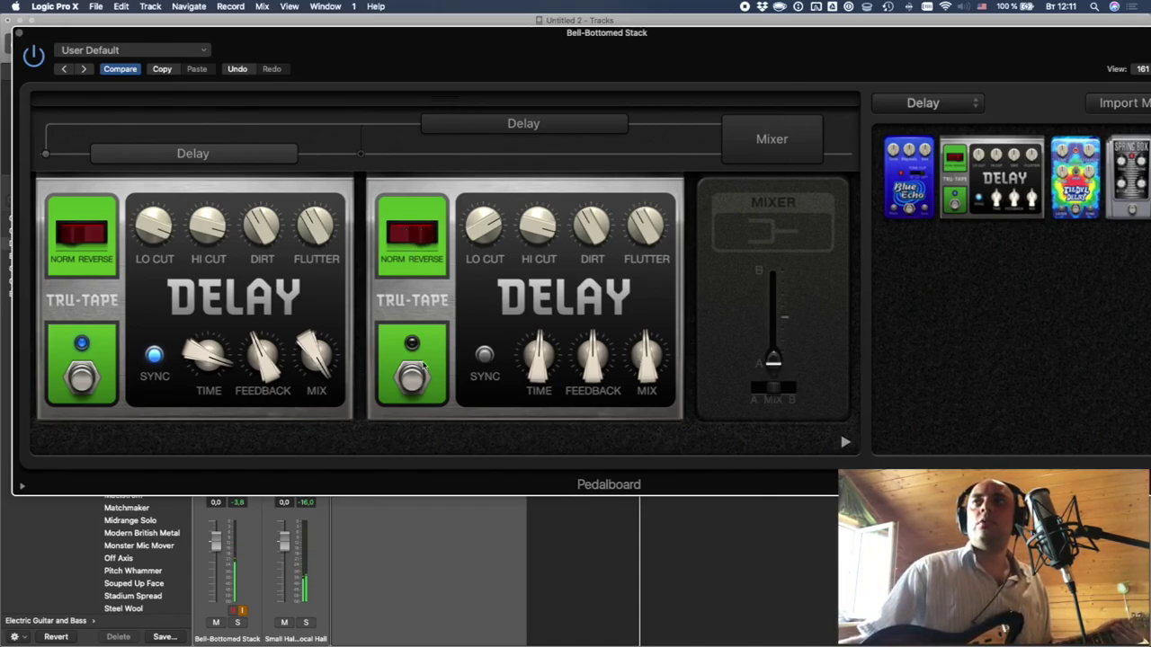
pyautogui.moveTo(774, 360); pyautogui.dragTo(774, 350)
# - Turn the second Tru-Tape Delay back on with Mix at maximum, Sync on and Time at 1/8d
pyautogui.moveTo(650, 372); pyautogui.dragTo(612, 220)
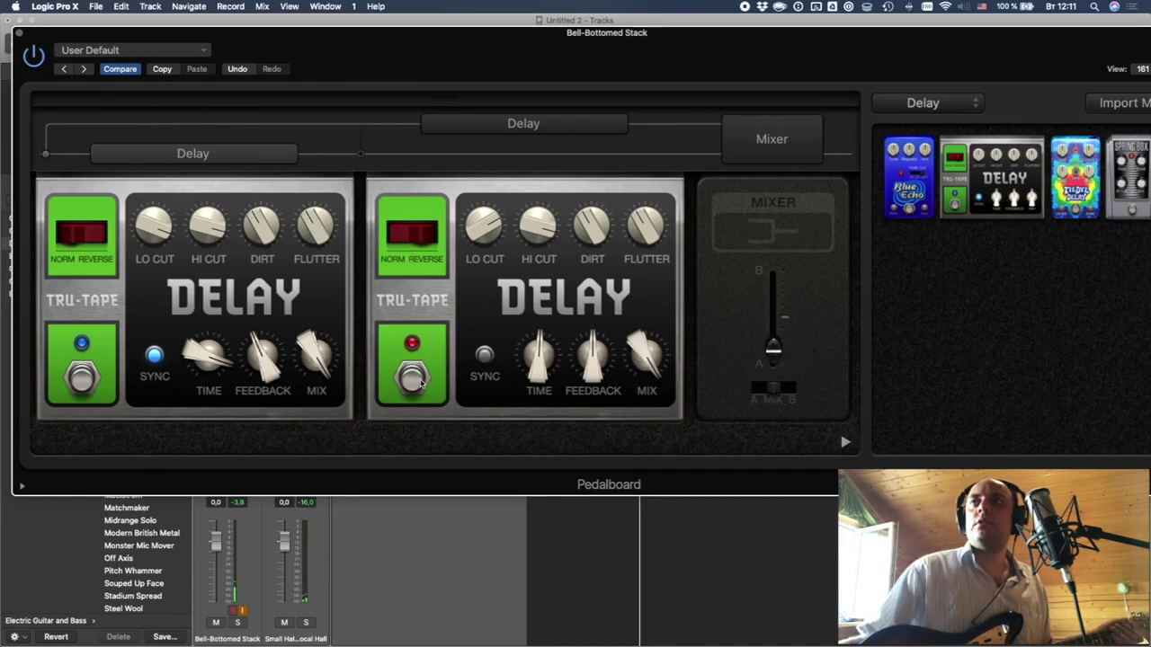
pyautogui.click(484, 354)
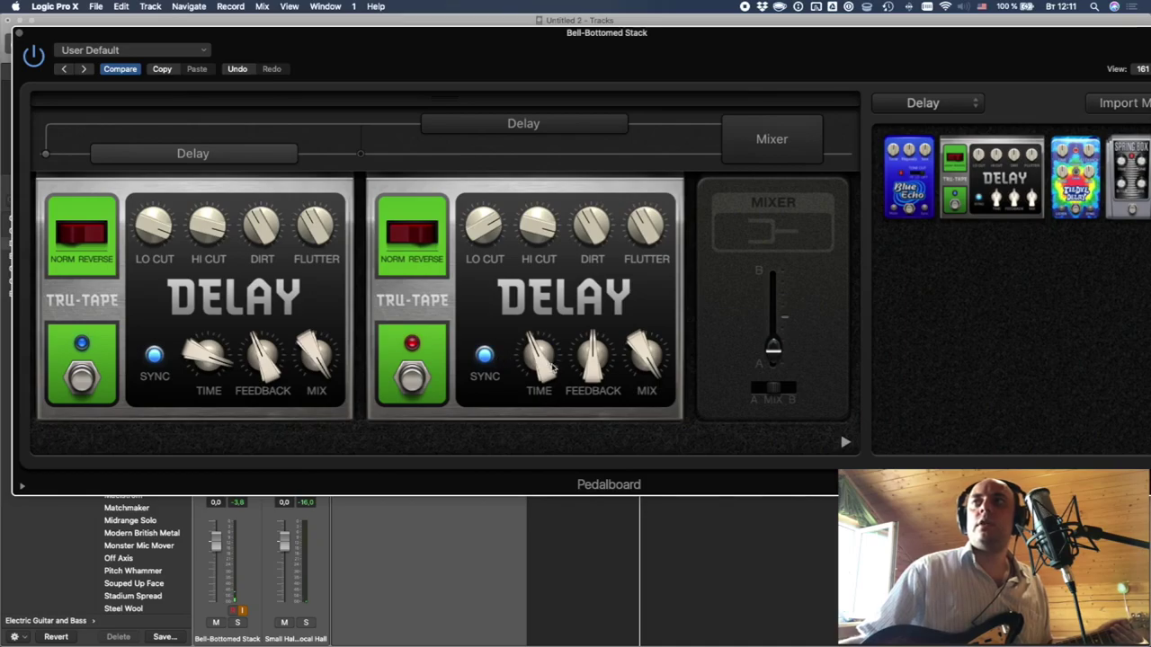
pyautogui.moveTo(534, 357); pyautogui.dragTo(532, 353)
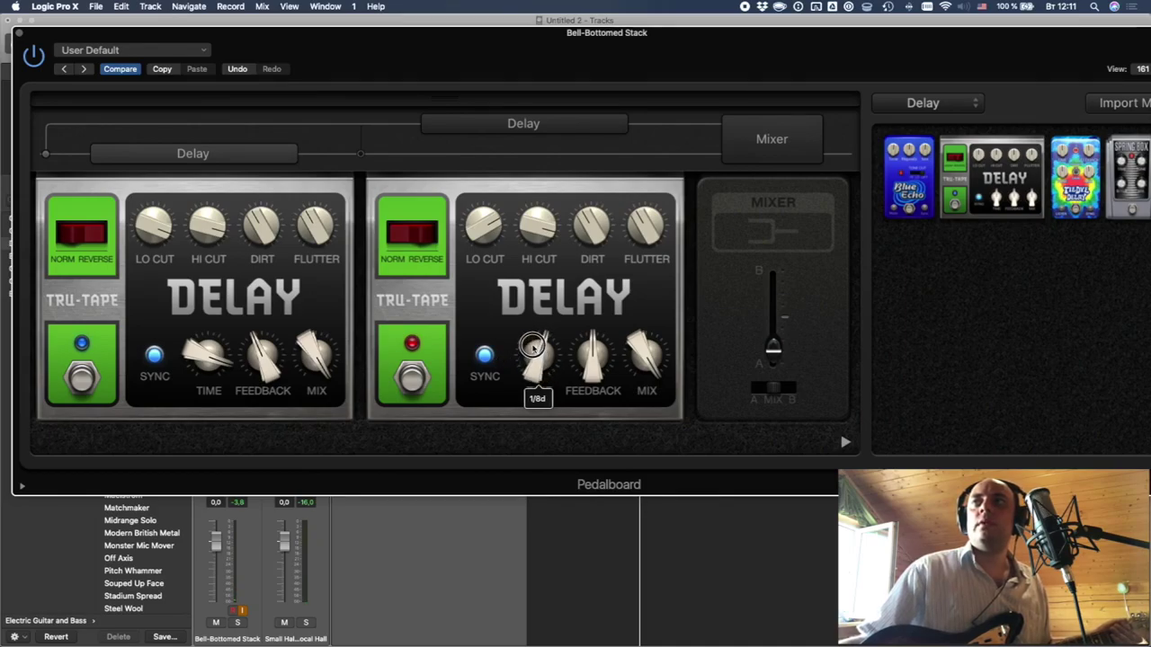
# - Move the Mixer's fader fully to B, raise the second delay's Lo Cut, lower its Hi Cut and readjust its Time
pyautogui.moveTo(774, 347); pyautogui.dragTo(782, 165)
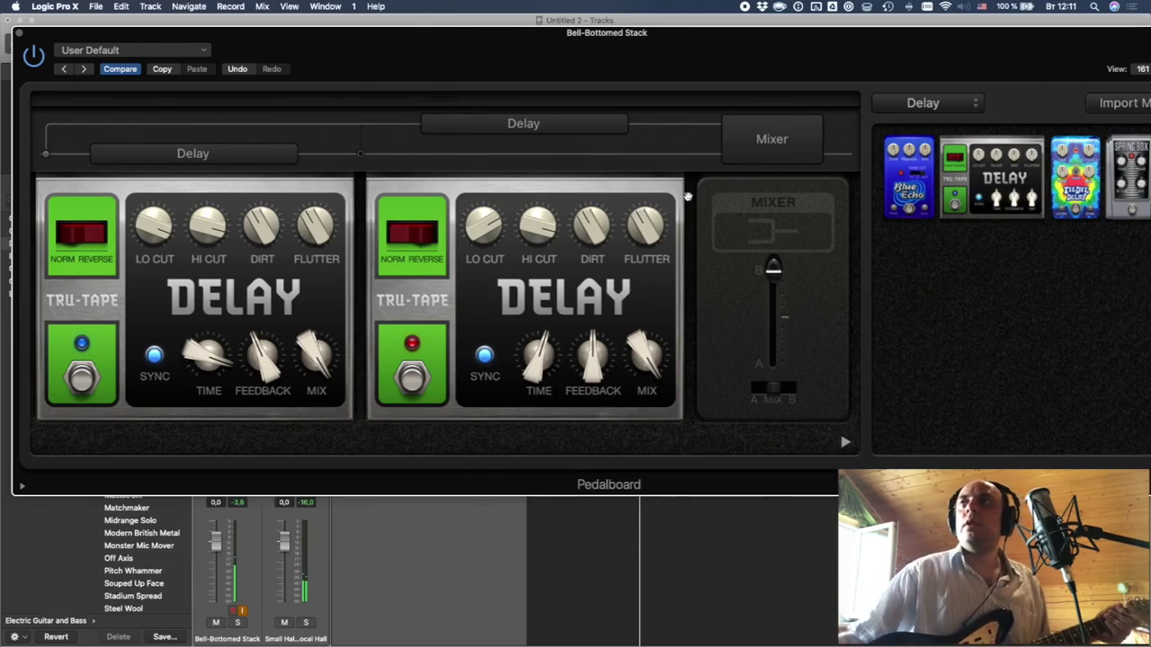
pyautogui.moveTo(481, 230); pyautogui.dragTo(481, 186)
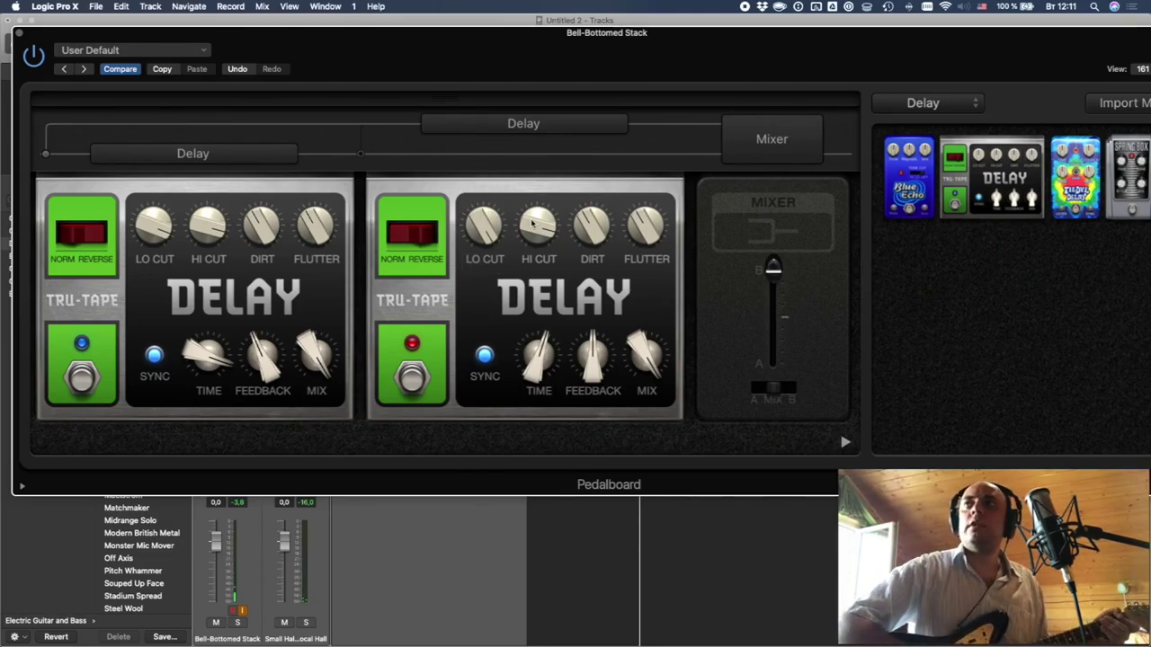
pyautogui.moveTo(537, 226); pyautogui.dragTo(543, 289)
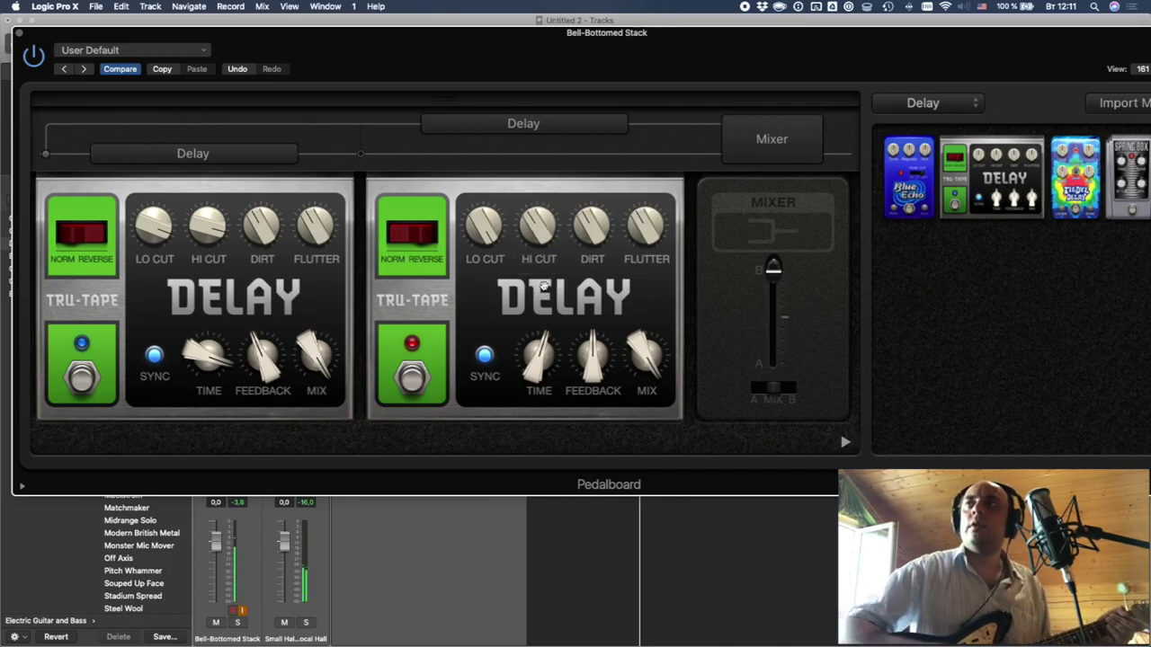
pyautogui.moveTo(529, 229); pyautogui.dragTo(533, 258)
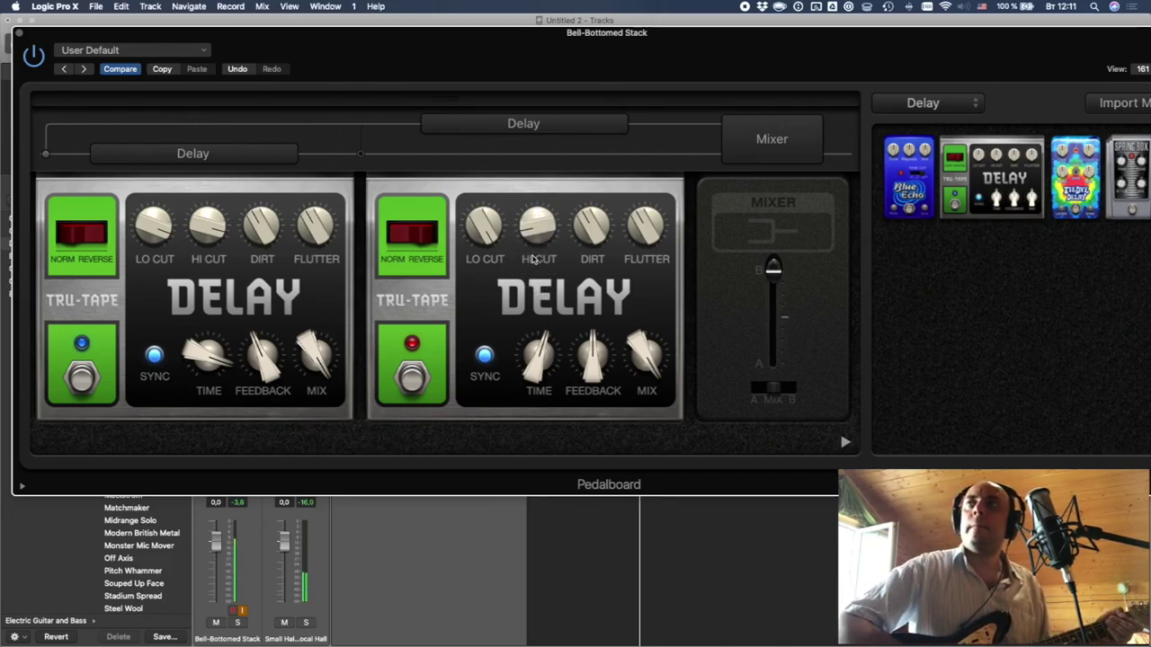
pyautogui.moveTo(537, 227); pyautogui.dragTo(541, 263)
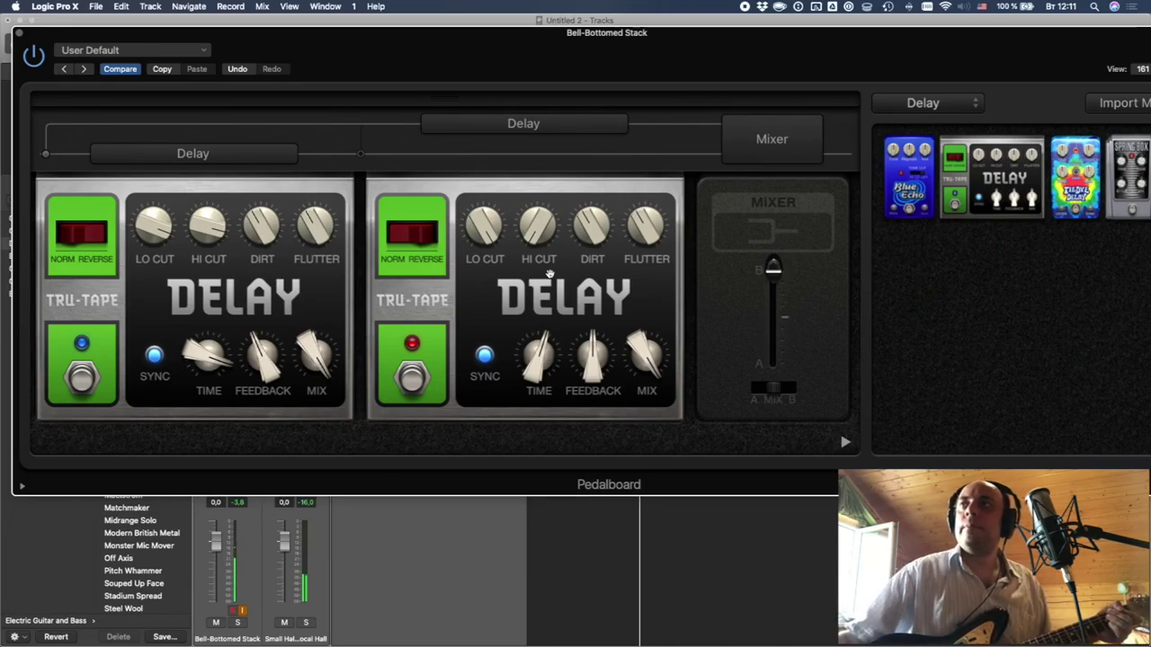
pyautogui.moveTo(539, 369)
pyautogui.mouseDown()
pyautogui.moveTo(529, 342)
pyautogui.moveTo(531, 354)
pyautogui.mouseUp()
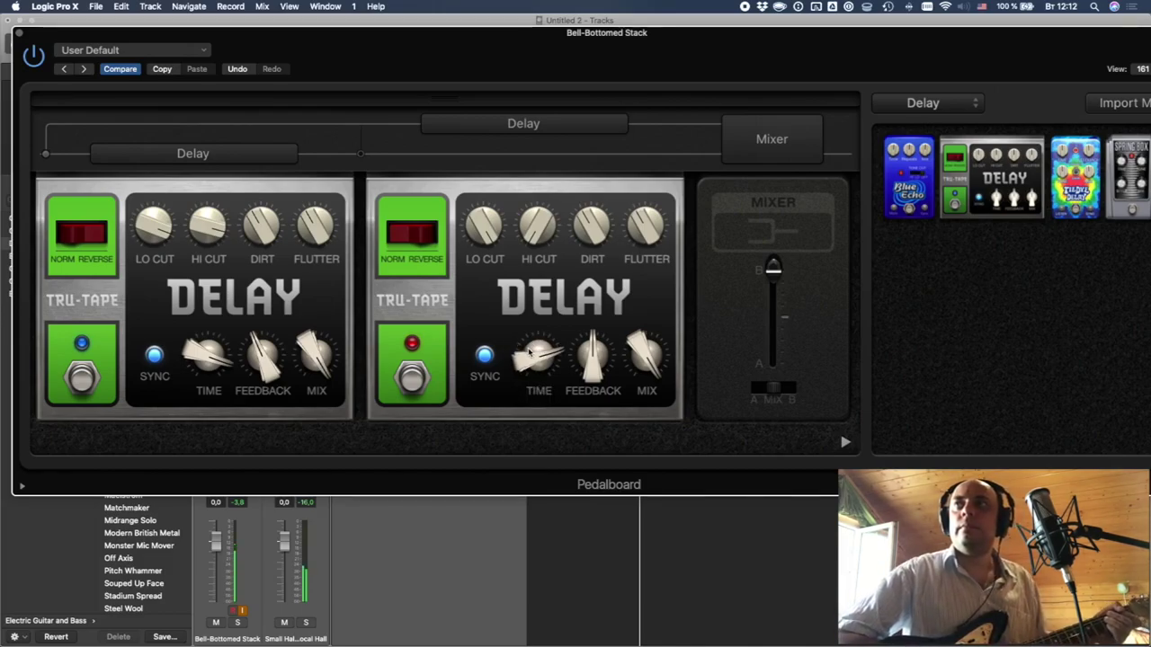
# - Center the Mixer's A/B fader, close the Pedalboard, and lower the Bell-Bottomed Stack track's volume to -1.6 dB
pyautogui.moveTo(774, 267); pyautogui.dragTo(774, 315)
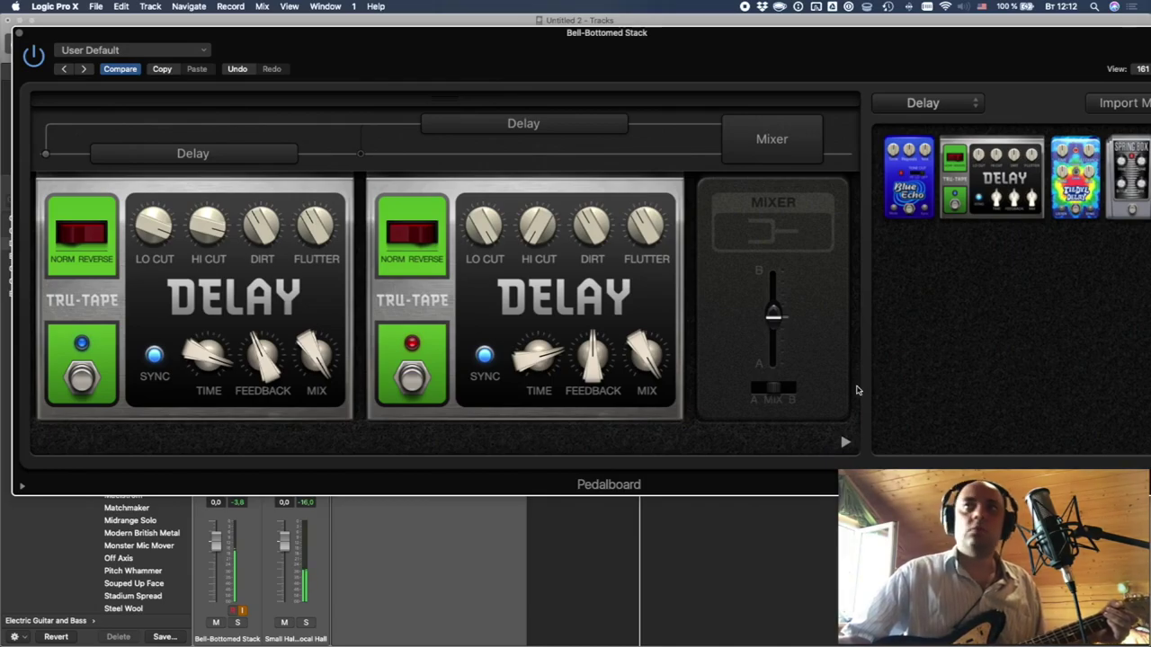
pyautogui.click(19, 34)
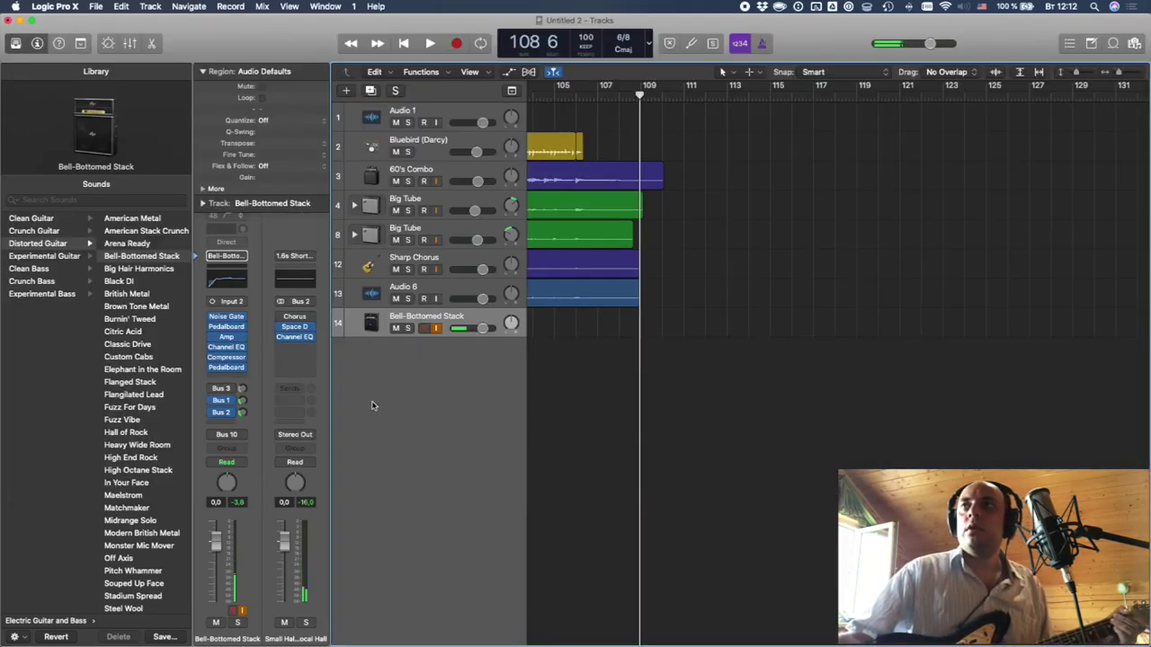
pyautogui.click(404, 42)
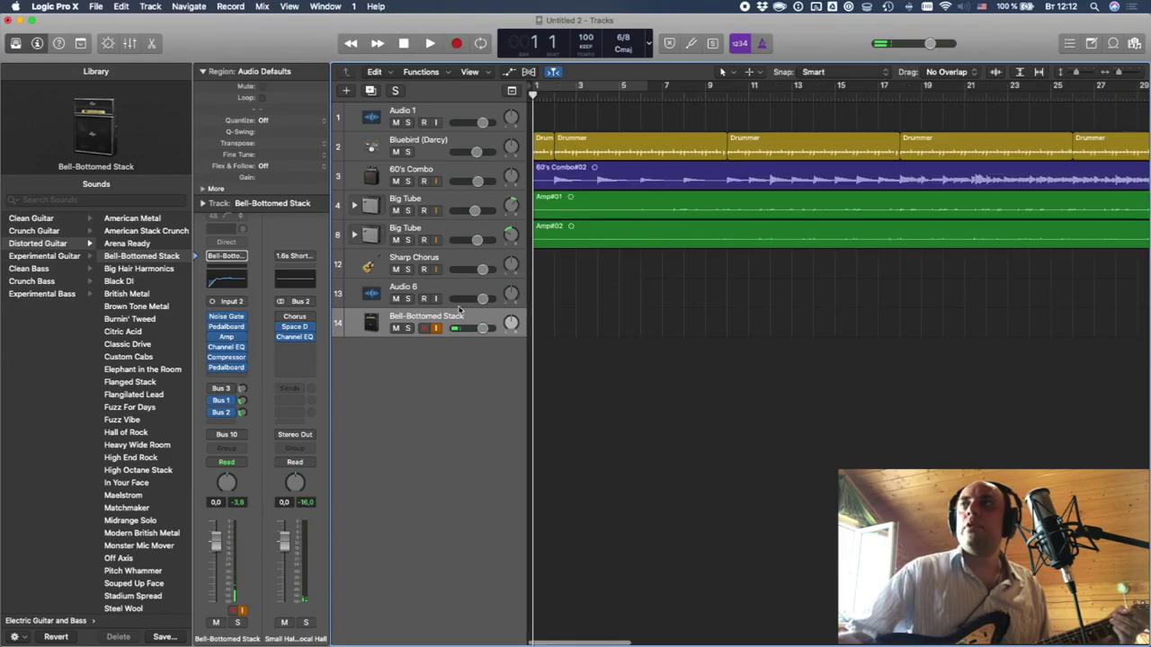
pyautogui.moveTo(482, 328); pyautogui.dragTo(478, 330)
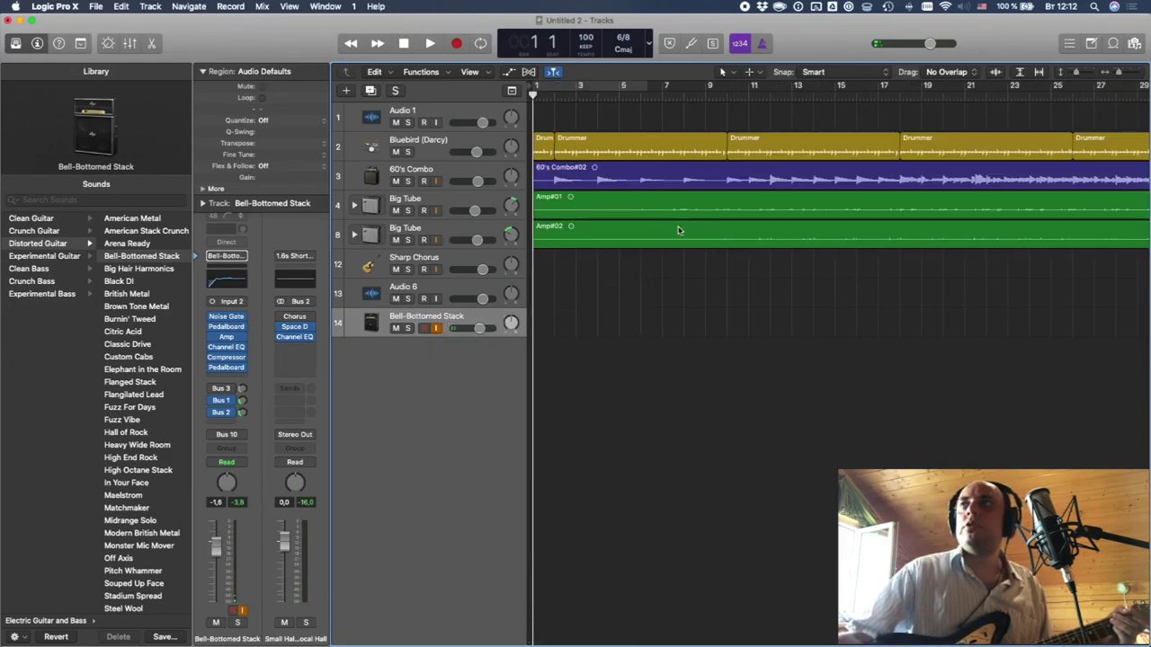
# - Record a distorted guitar take on the Bell-Bottomed Stack track from bar 17 to about bar 151
pyautogui.hscroll(10, 673, 230)
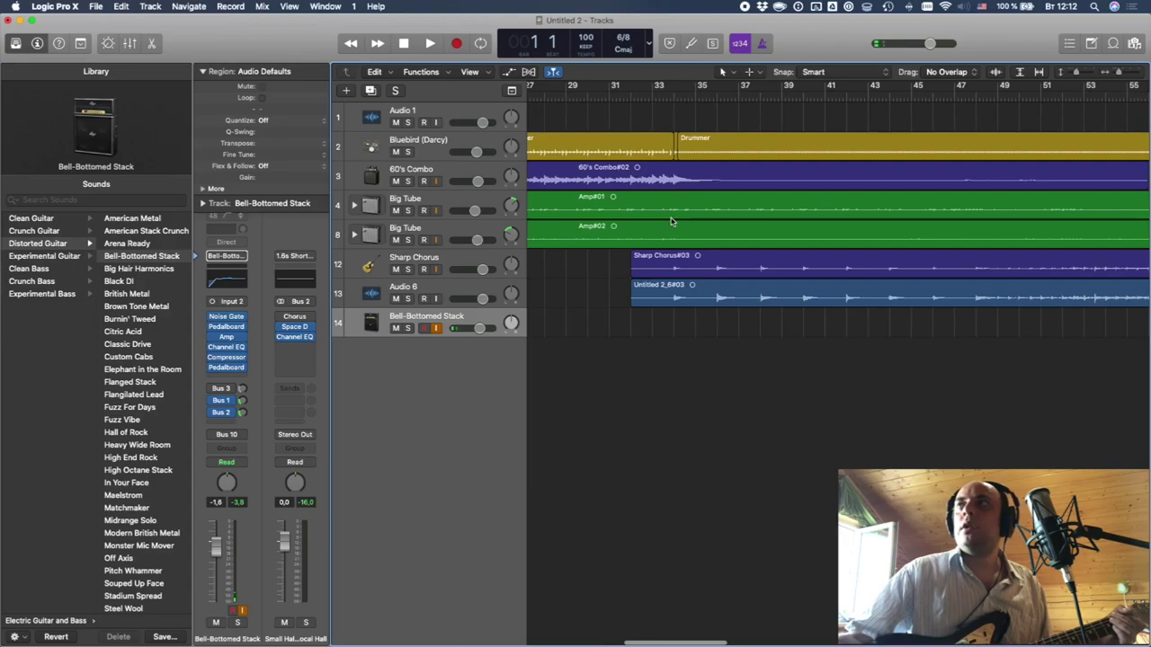
pyautogui.hscroll(-5, 670, 221)
pyautogui.click(559, 98)
pyautogui.click(538, 95)
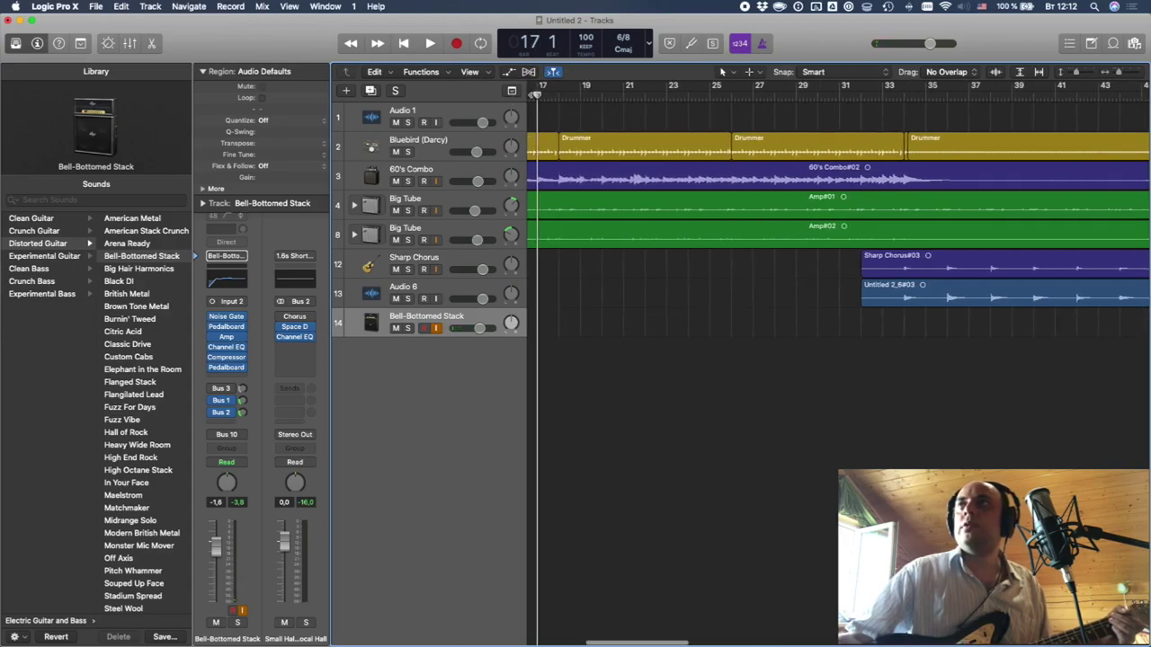
pyautogui.click(455, 44)
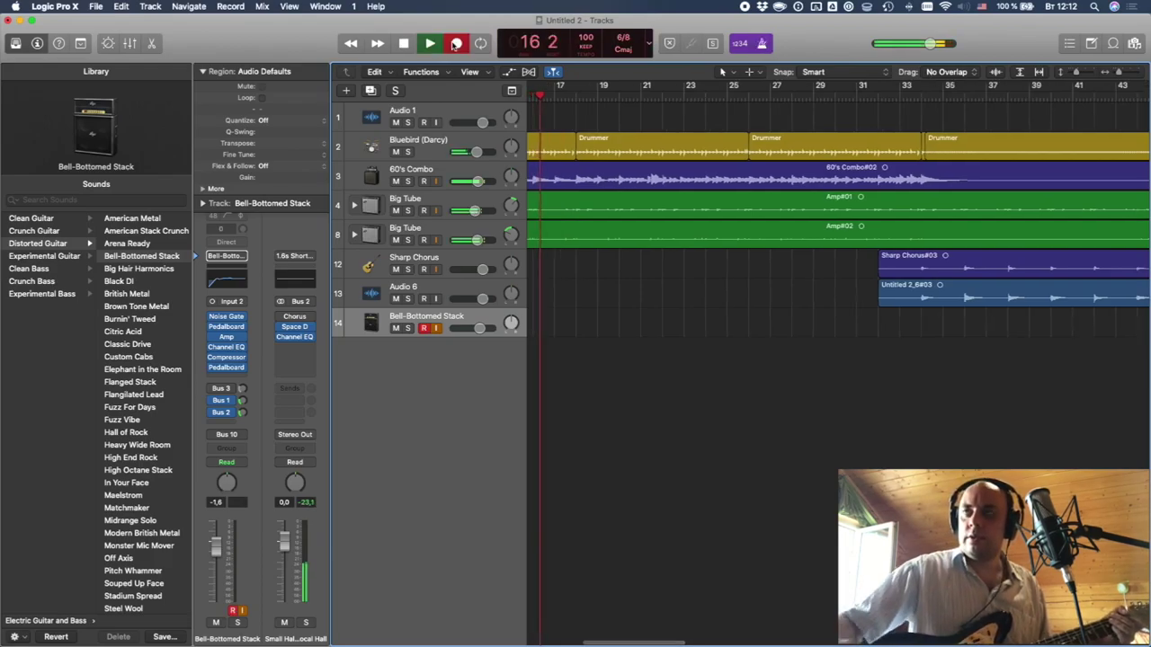
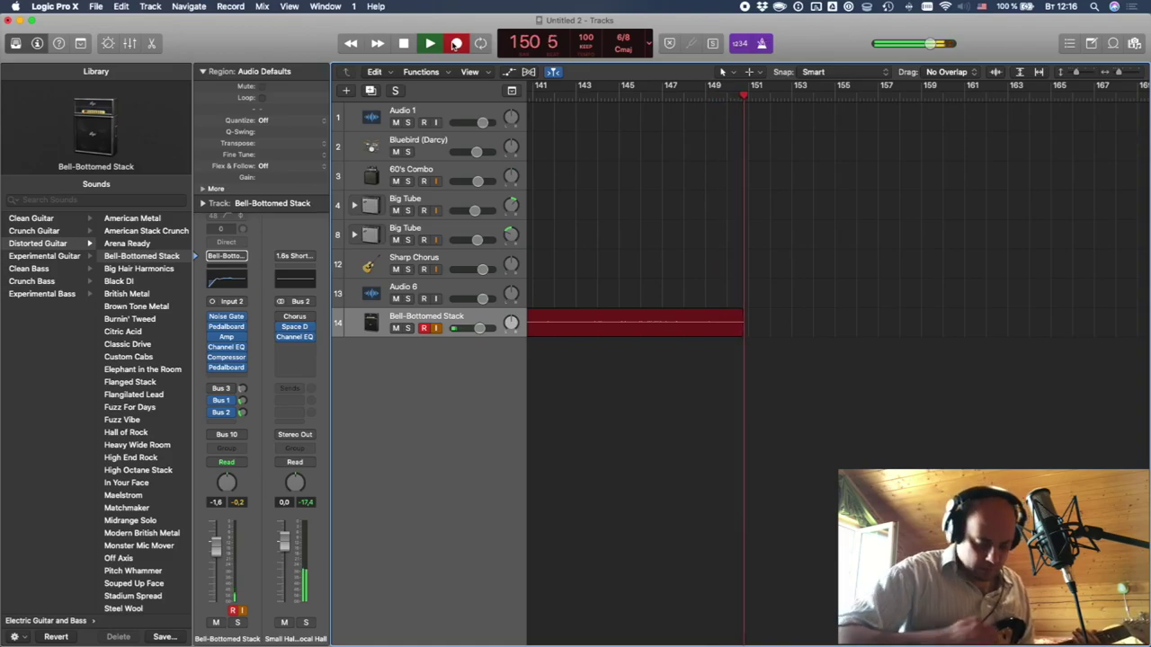
pyautogui.click(455, 44)
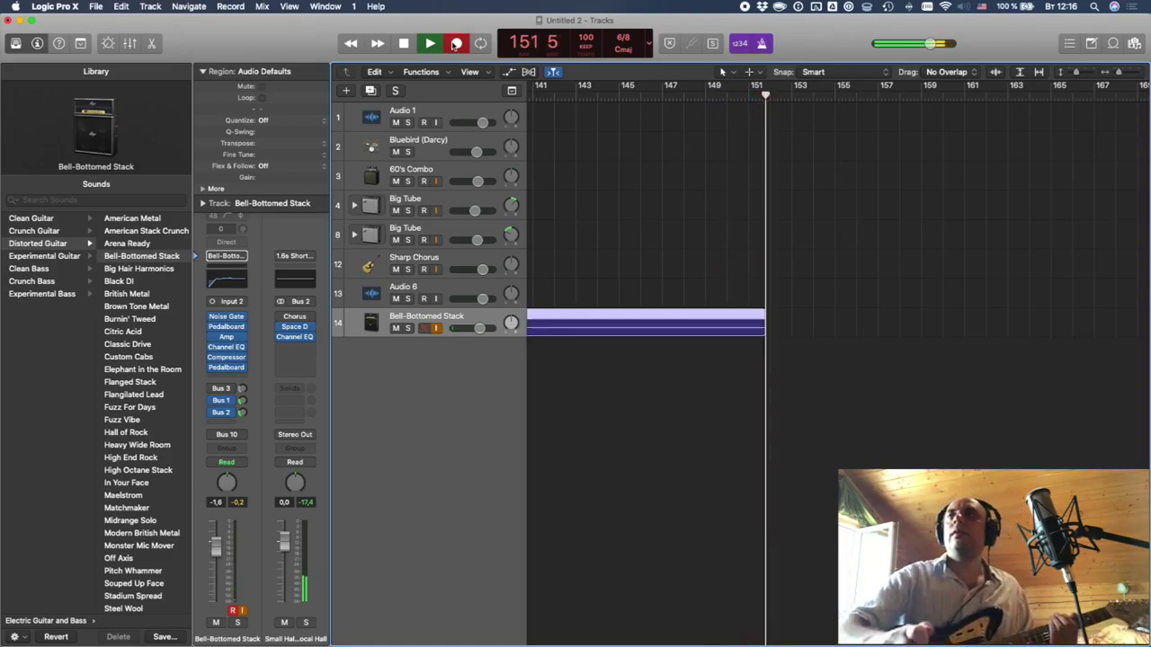
# - Duplicate the first Big Tube track with its settings
pyautogui.click(428, 197)
pyautogui.press('super+d')
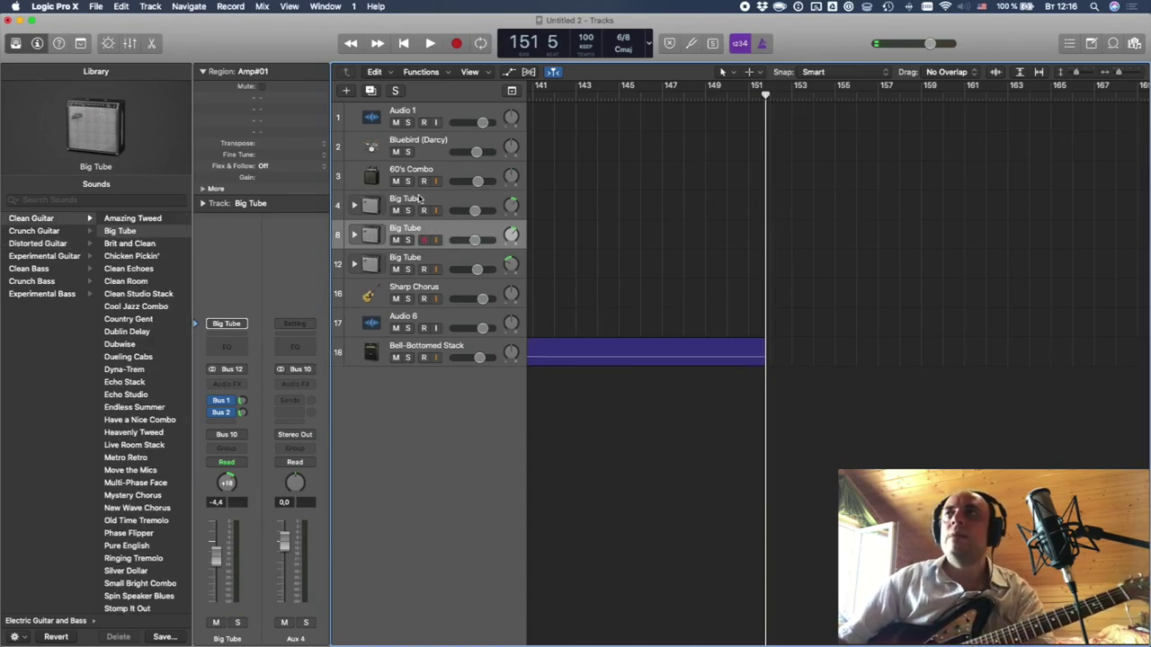
# - Move the selected Big Tube track below the Bell-Bottomed Stack track and reset its pan to centre
pyautogui.moveTo(414, 225); pyautogui.dragTo(414, 380)
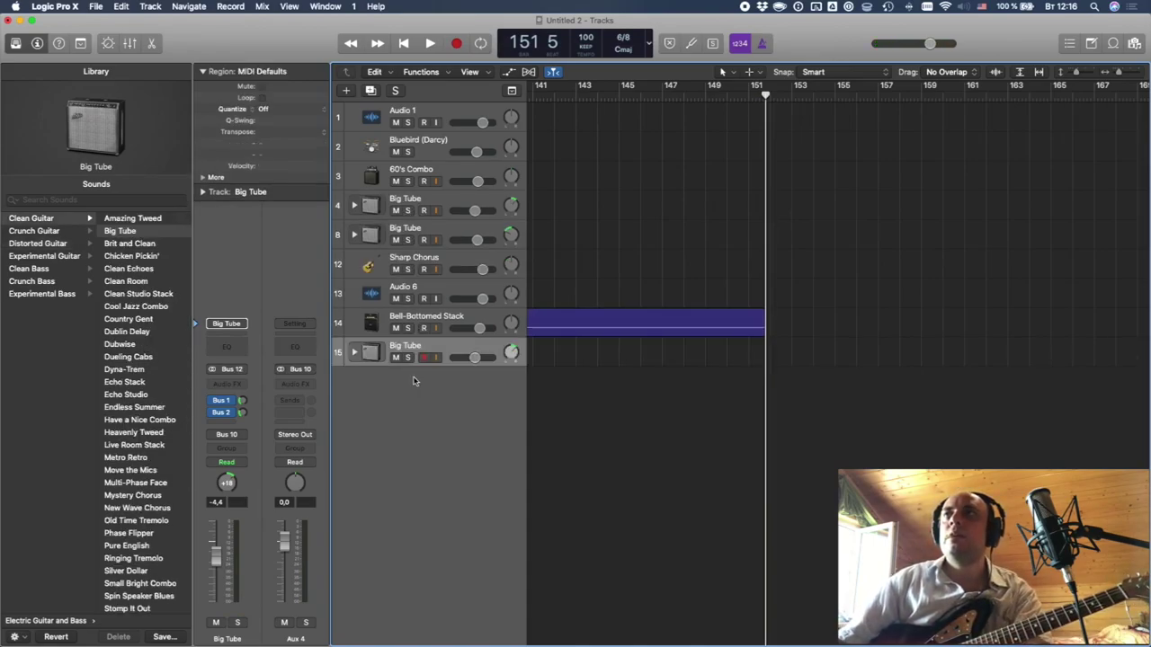
pyautogui.keyDown('alt'); pyautogui.click(507, 356); pyautogui.keyUp('alt')
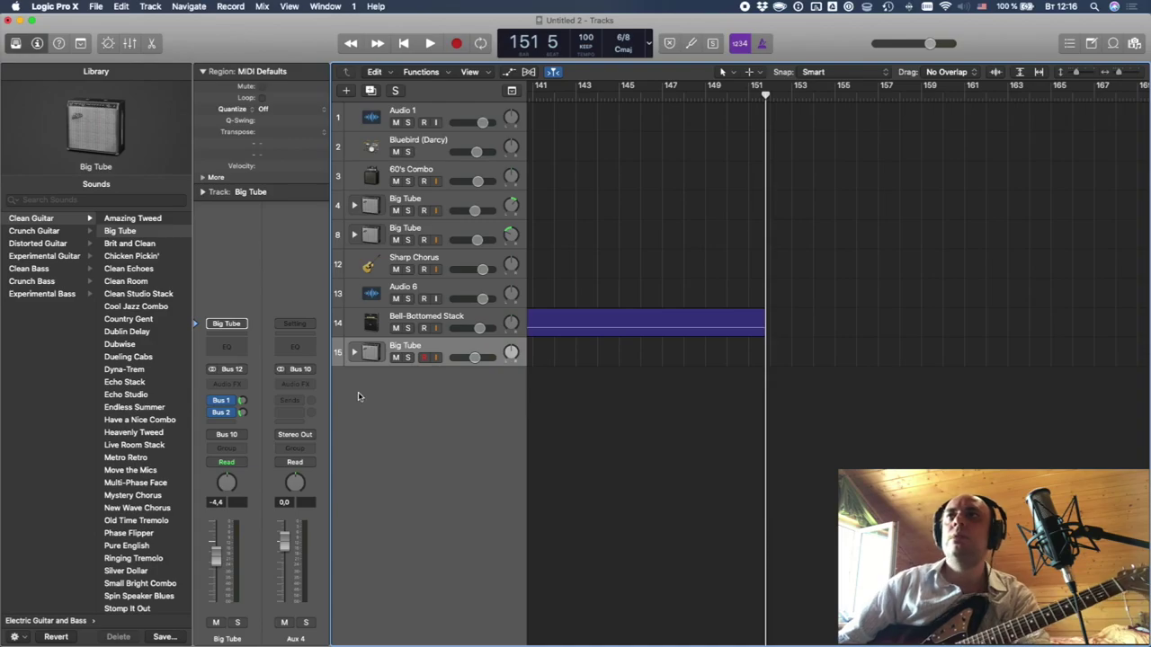
# - Insert a Pedalboard on the Big Tube track and add the Tru-Tape Delay pedal from the Delay category
pyautogui.click(239, 387)
pyautogui.moveTo(251, 416)
pyautogui.click(325, 414)
pyautogui.click(926, 102)
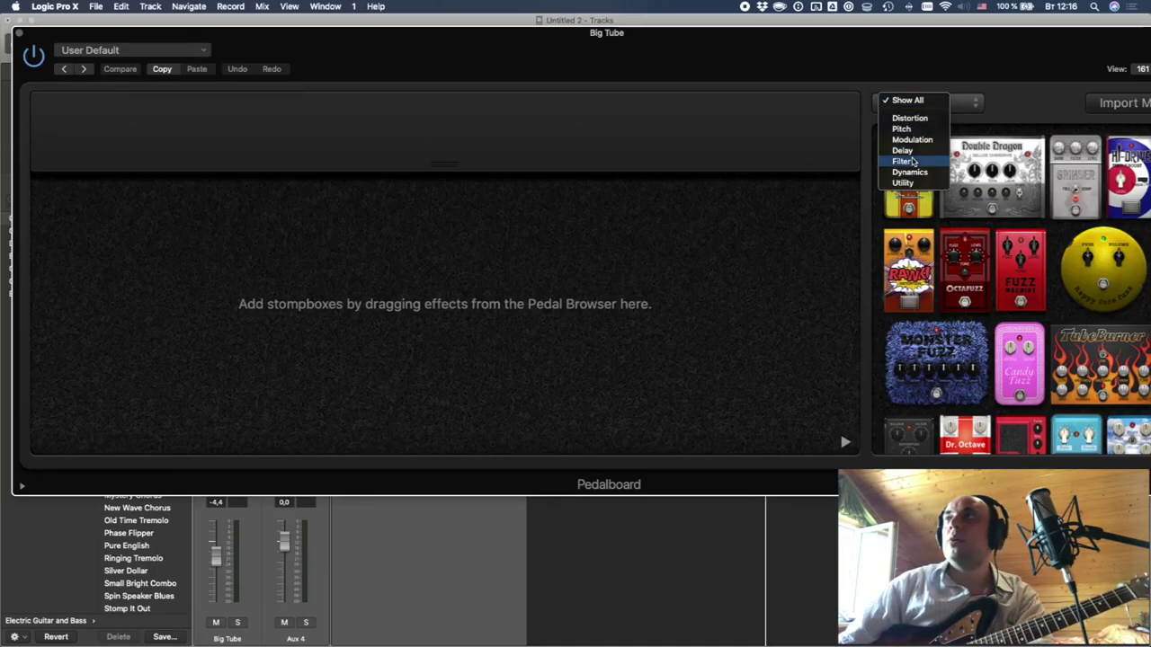
pyautogui.click(904, 151)
pyautogui.moveTo(979, 192); pyautogui.dragTo(89, 319)
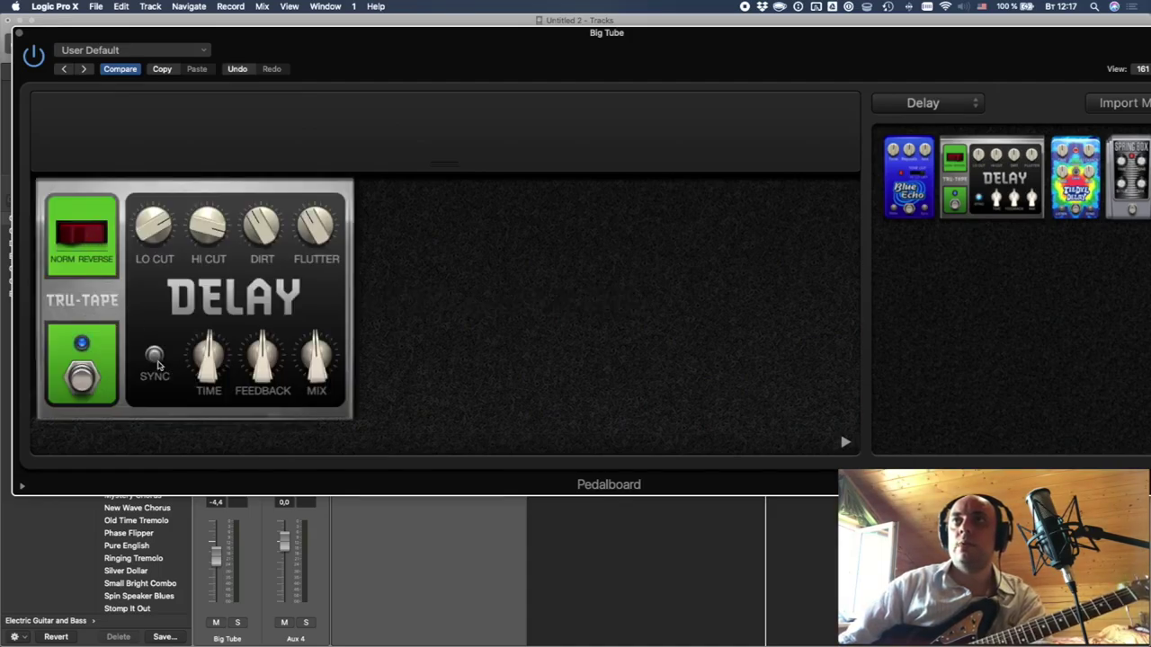
# - Enable sync on the Tru-Tape Delay pedal and slightly raise its Time and Mix
pyautogui.moveTo(210, 369); pyautogui.dragTo(194, 335)
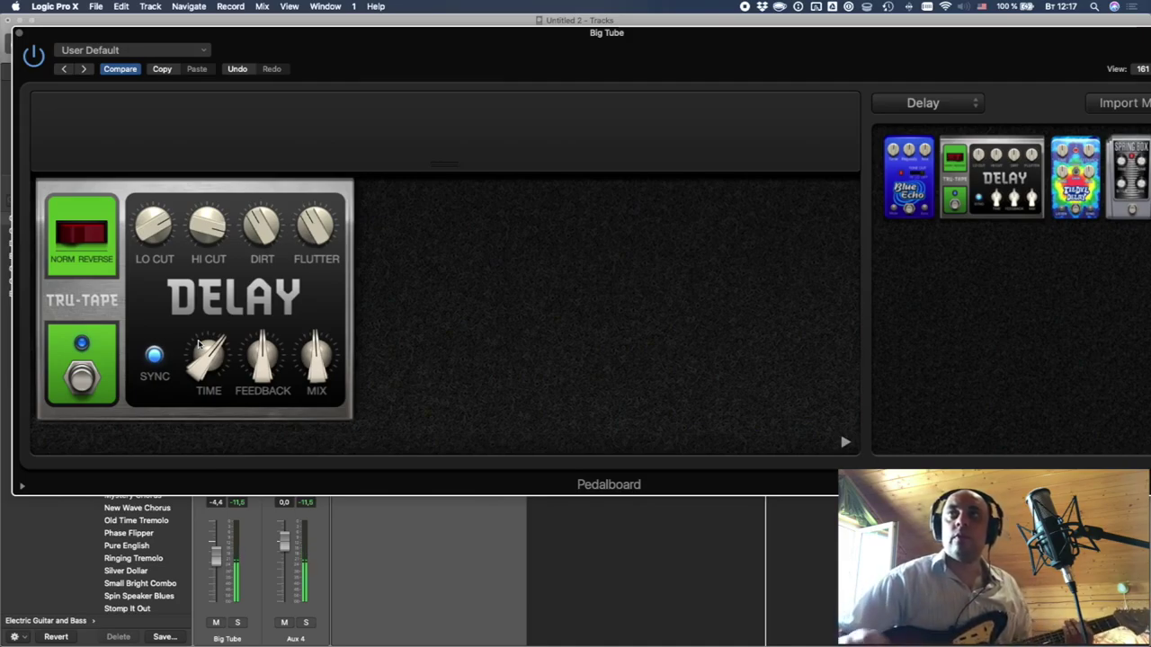
pyautogui.moveTo(312, 370); pyautogui.dragTo(310, 356)
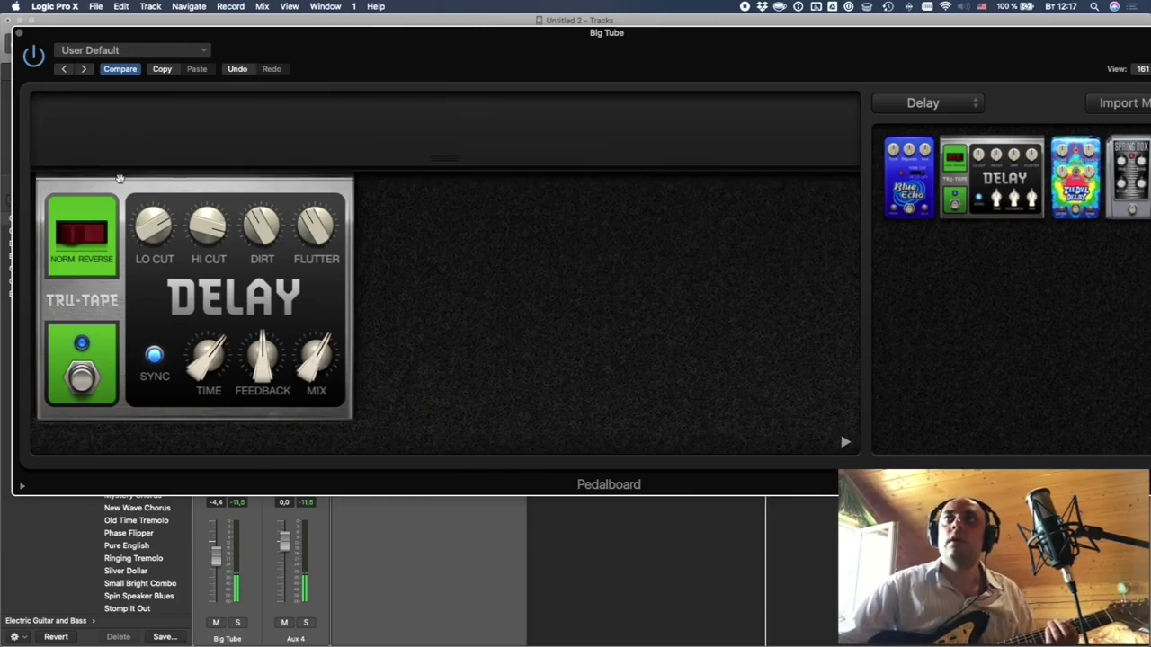
pyautogui.click(20, 33)
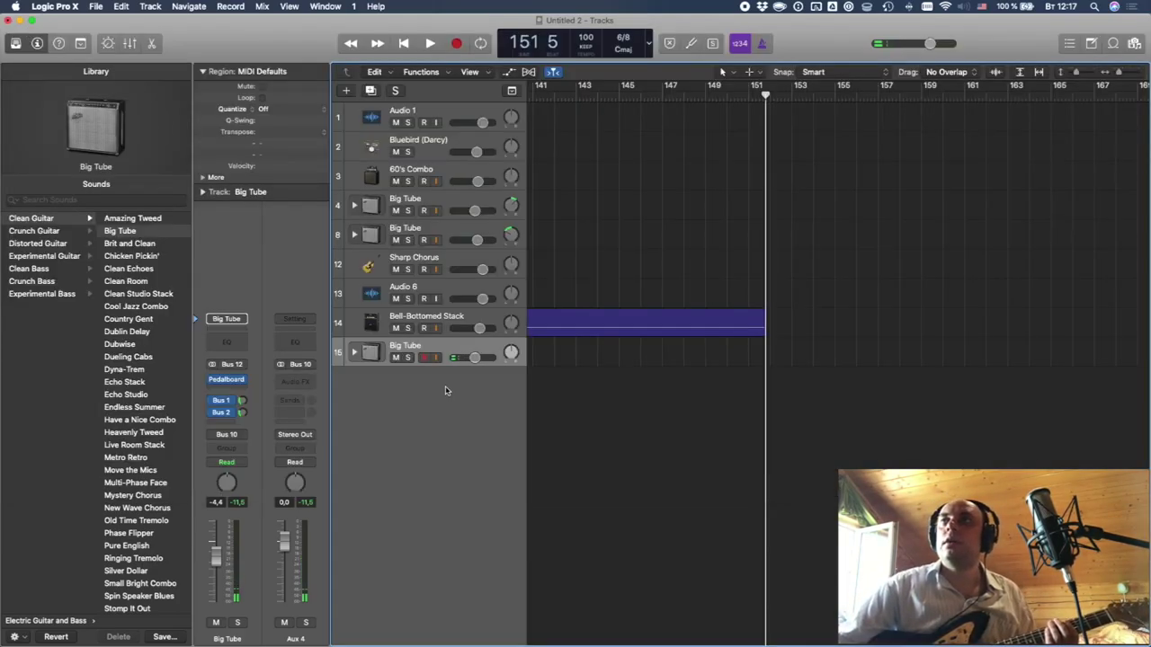
# - Insert a Stereo Delay after the Pedalboard with output mix at 47% left and 63% right
pyautogui.click(238, 390)
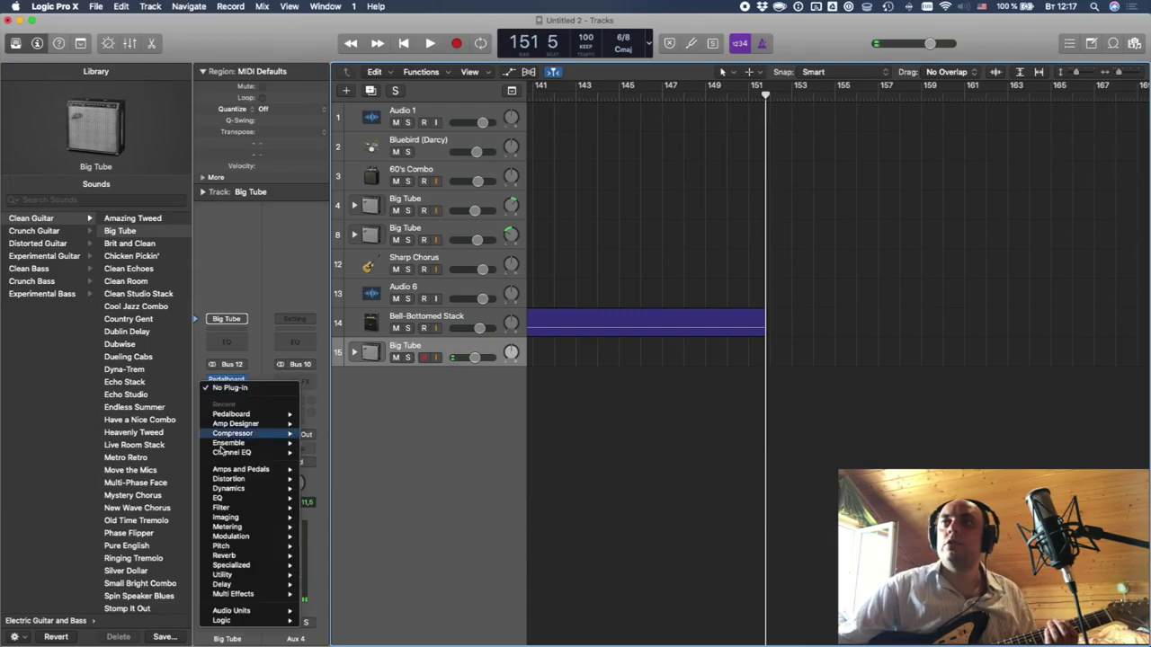
pyautogui.moveTo(240, 586)
pyautogui.moveTo(341, 613)
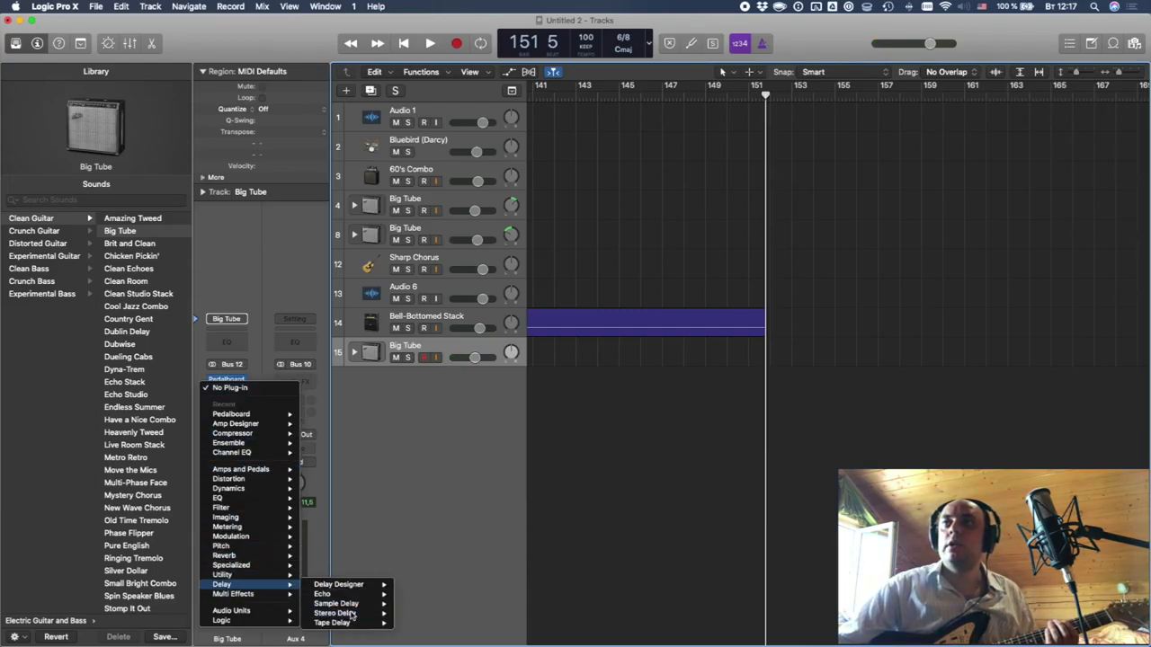
pyautogui.click(418, 614)
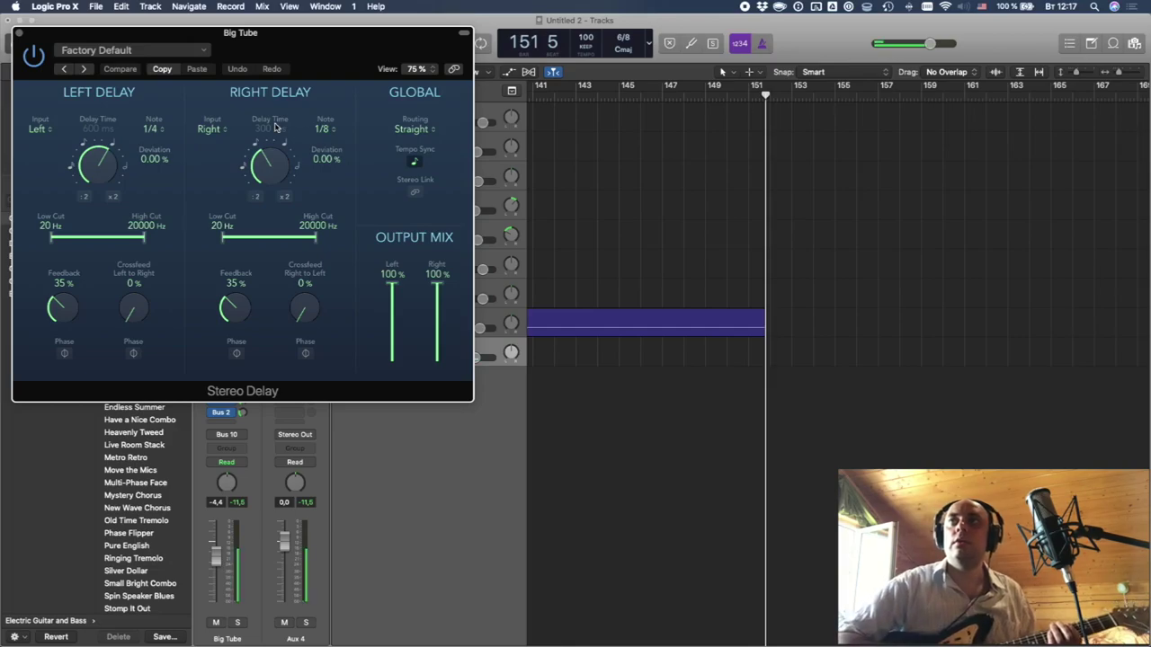
pyautogui.moveTo(391, 282); pyautogui.dragTo(391, 326)
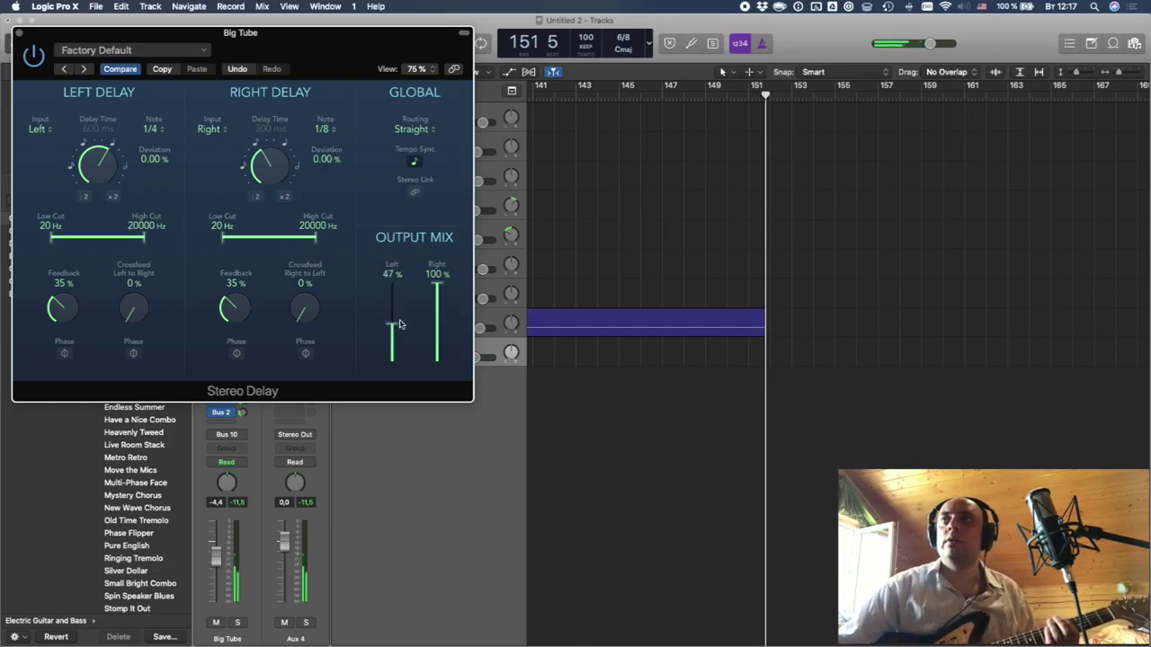
pyautogui.moveTo(435, 360); pyautogui.dragTo(440, 382)
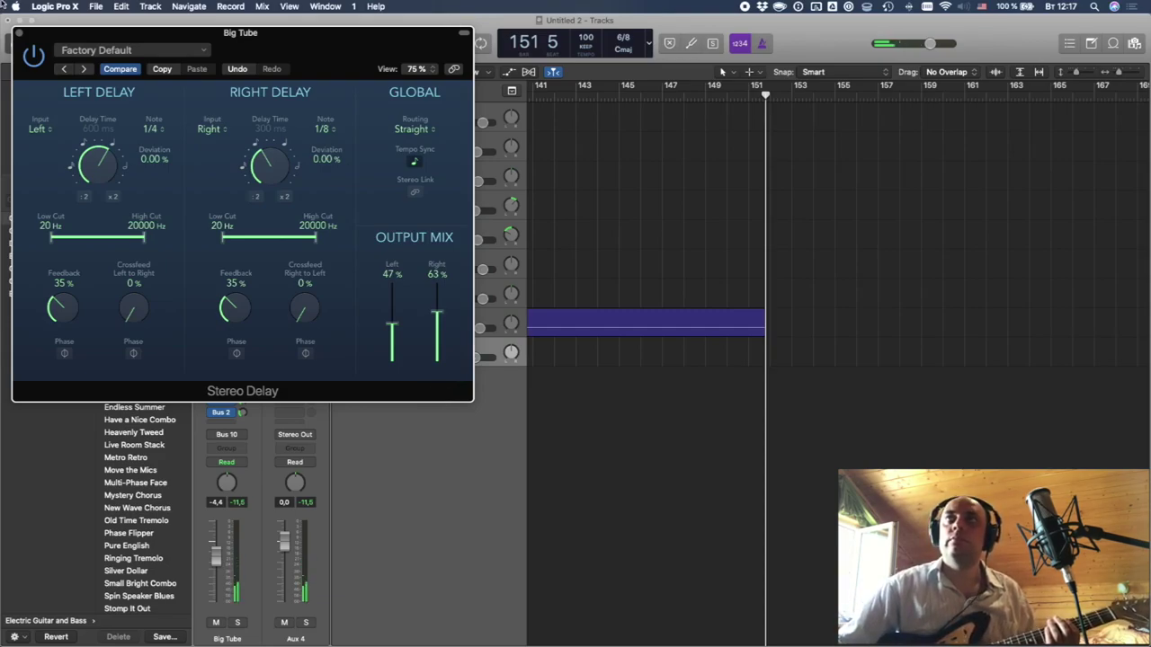
pyautogui.click(20, 34)
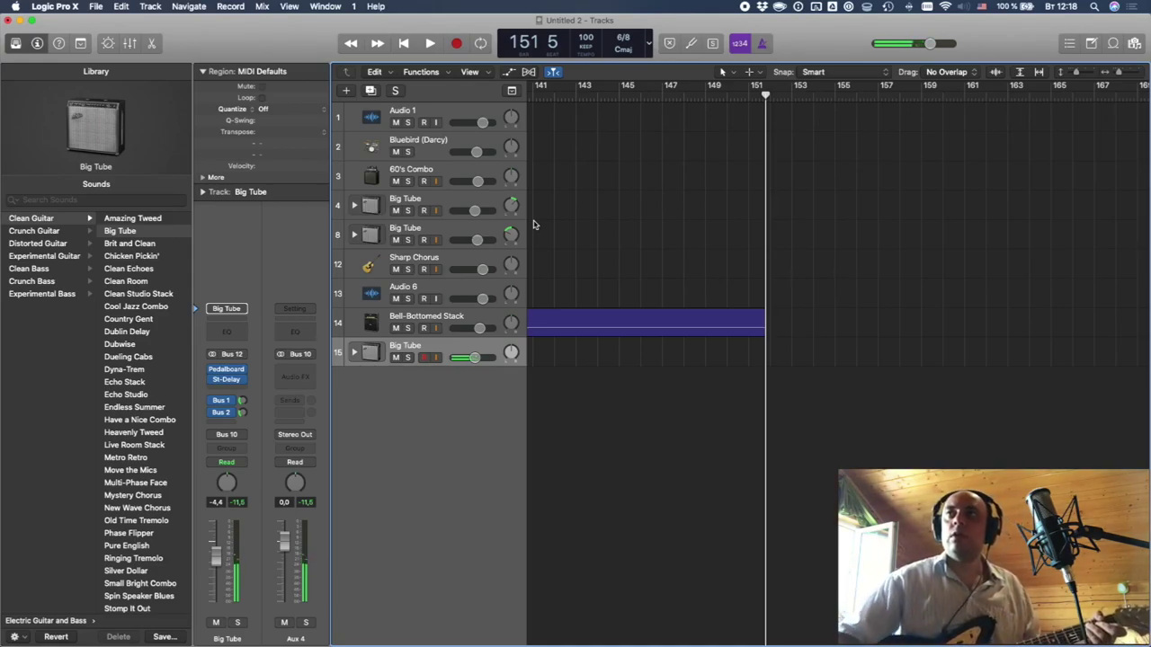
# - Record a guitar take on the lowest Big Tube track, starting near the end of bar 97
pyautogui.hscroll(-10, 585, 172)
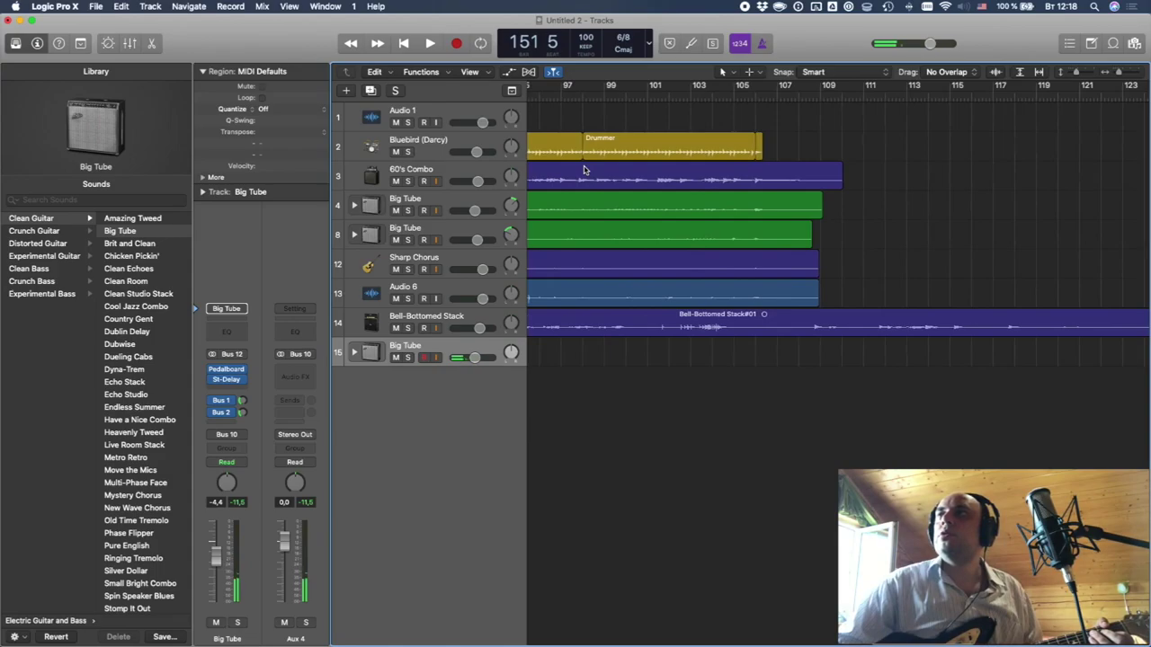
pyautogui.click(582, 95)
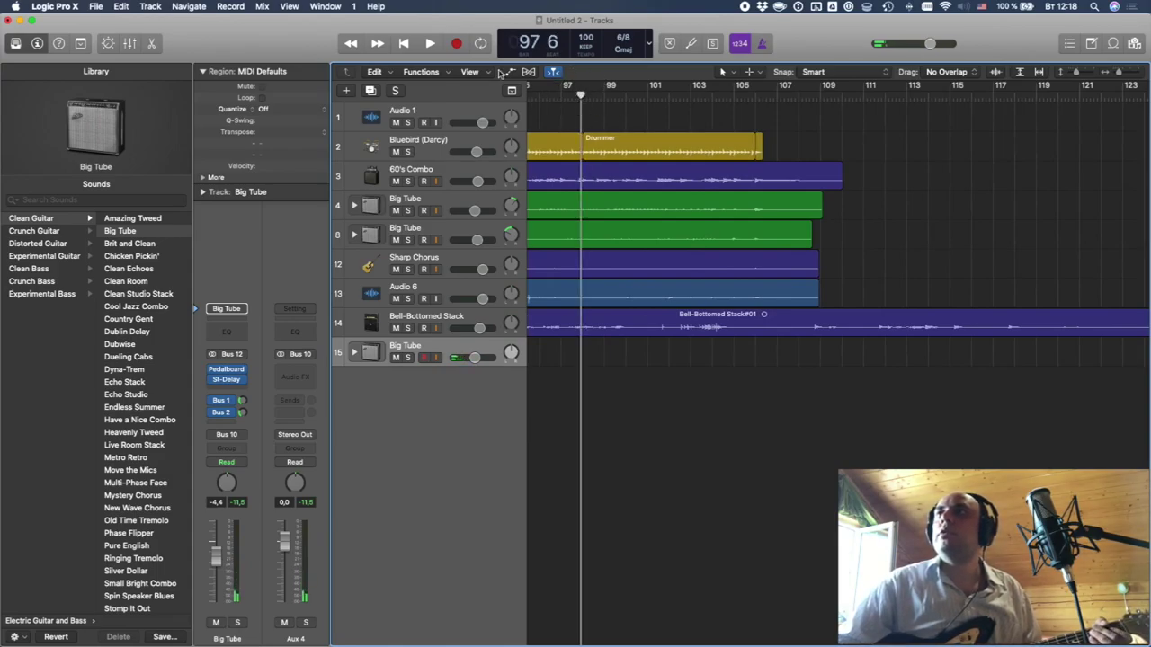
pyautogui.moveTo(582, 96); pyautogui.dragTo(584, 95)
pyautogui.click(457, 44)
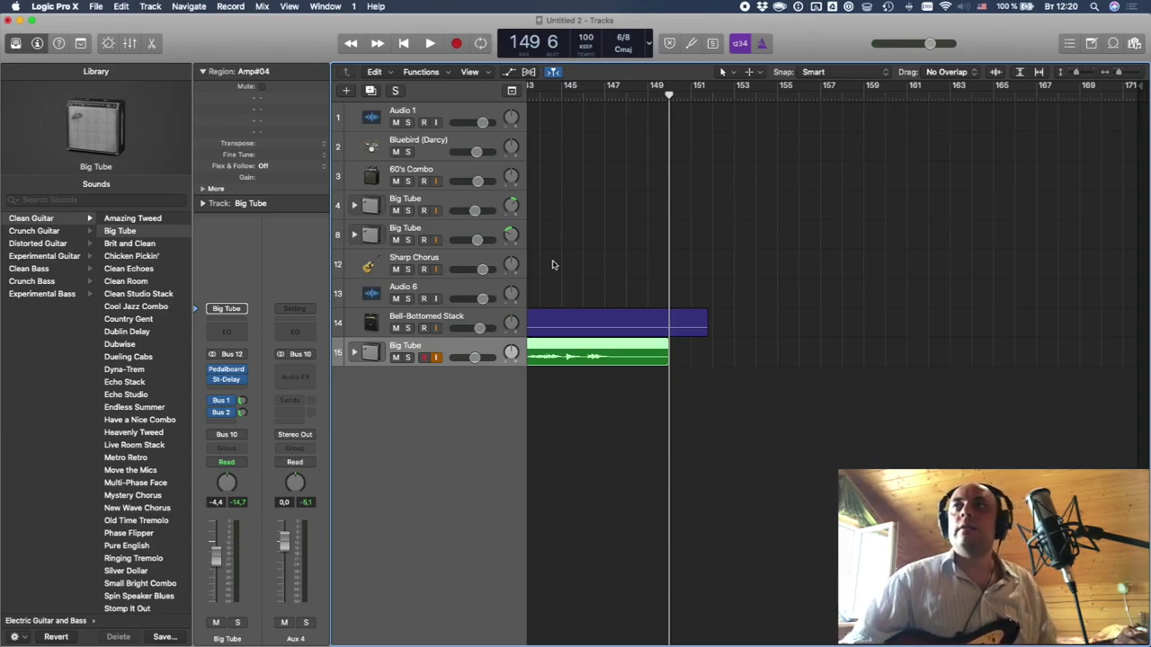
# - Duplicate the Bell-Bottomed Stack track and place the copy below the last Big Tube track
pyautogui.click(446, 320)
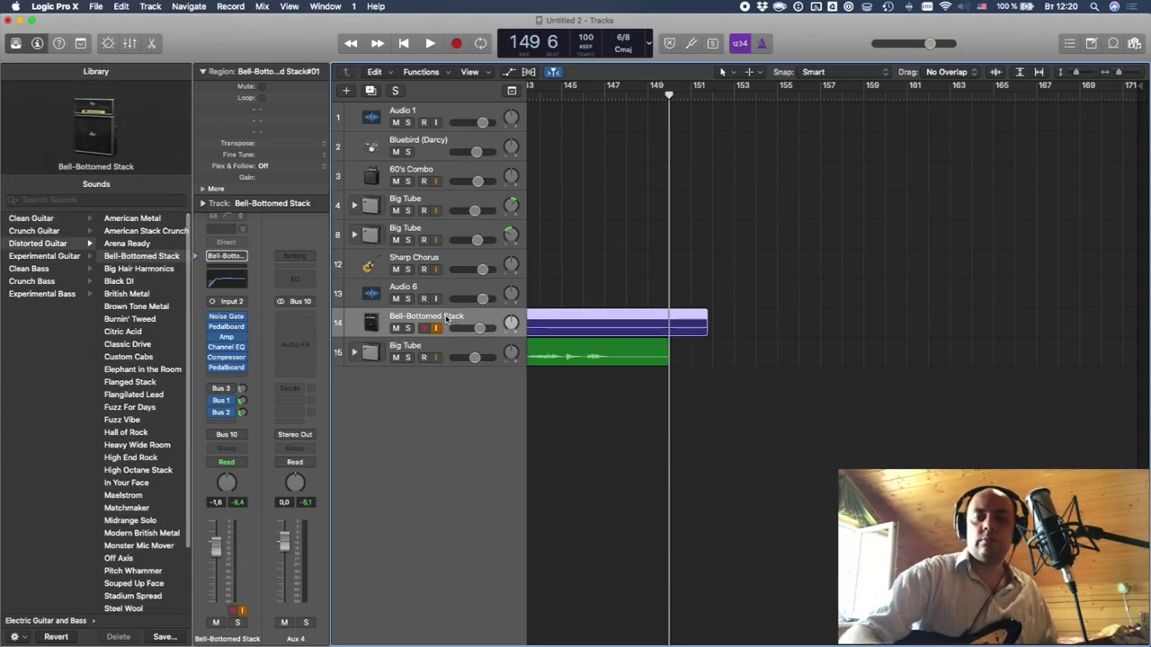
pyautogui.press('super+d')
pyautogui.moveTo(410, 351); pyautogui.dragTo(415, 409)
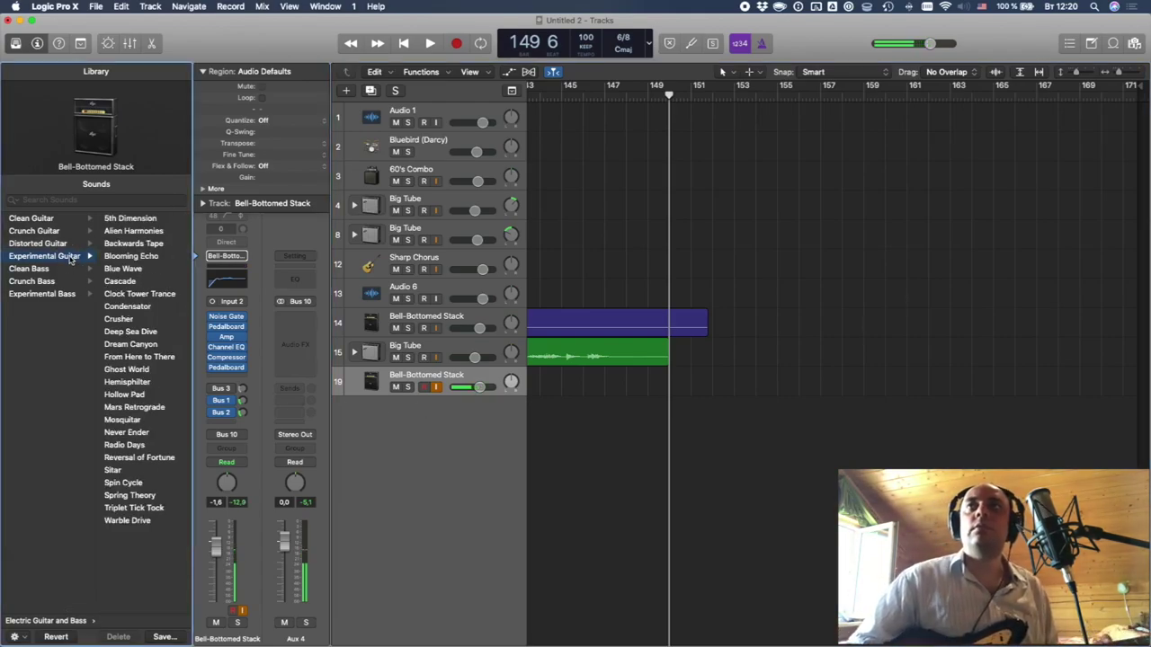
pyautogui.click(38, 242)
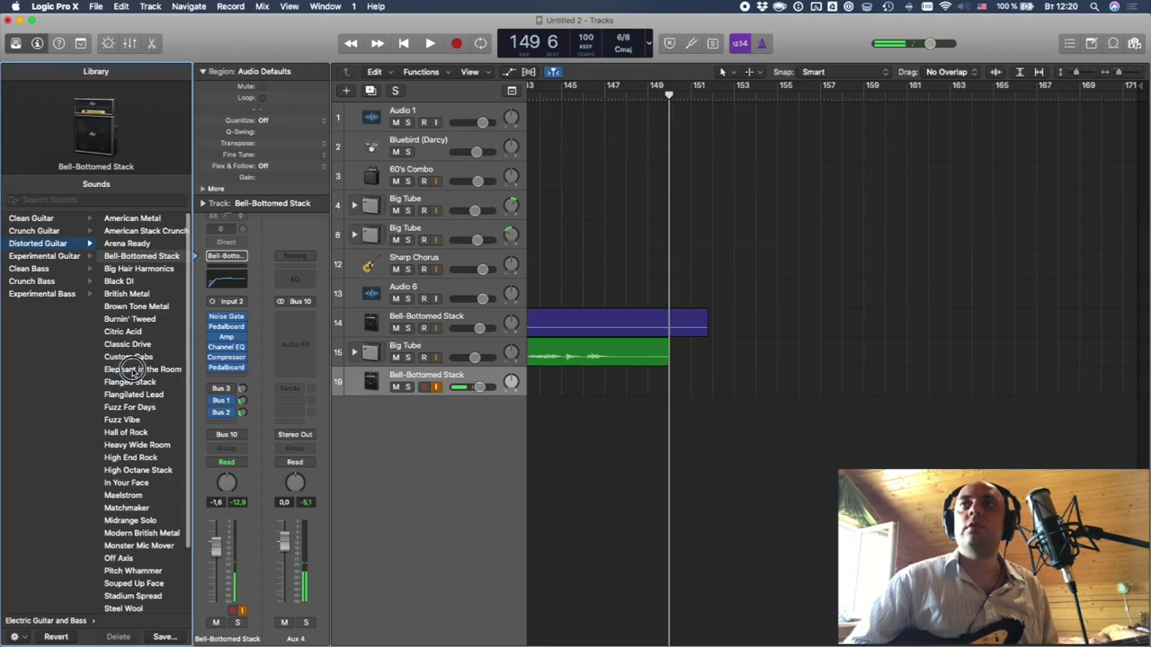
pyautogui.click(135, 369)
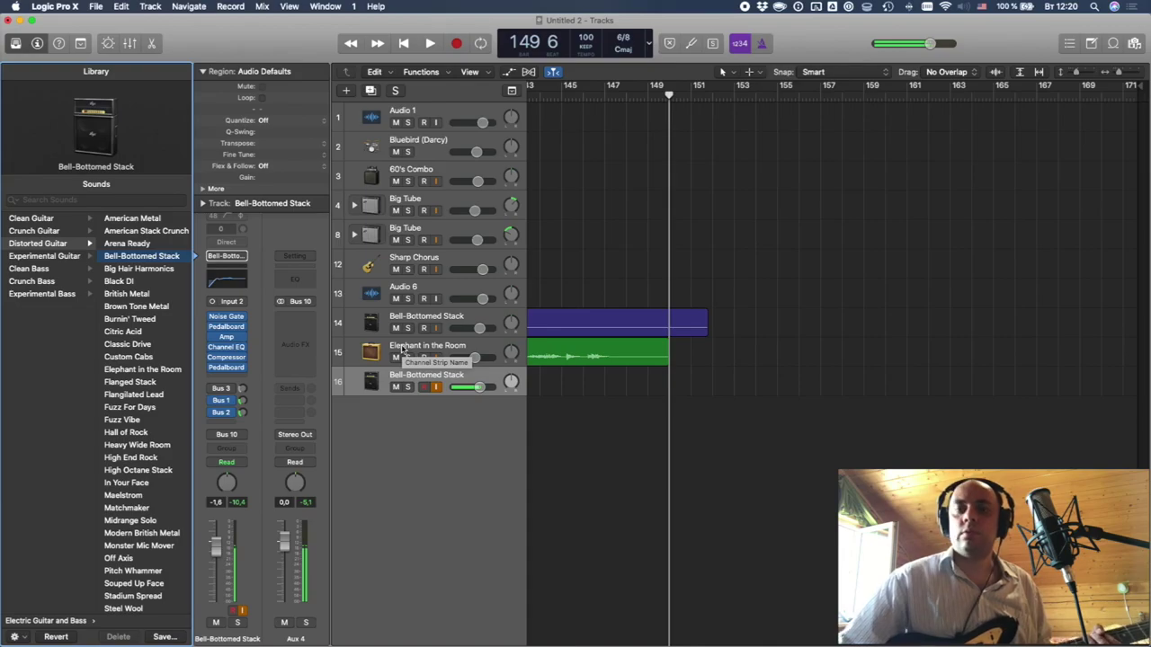
pyautogui.press('super+z')
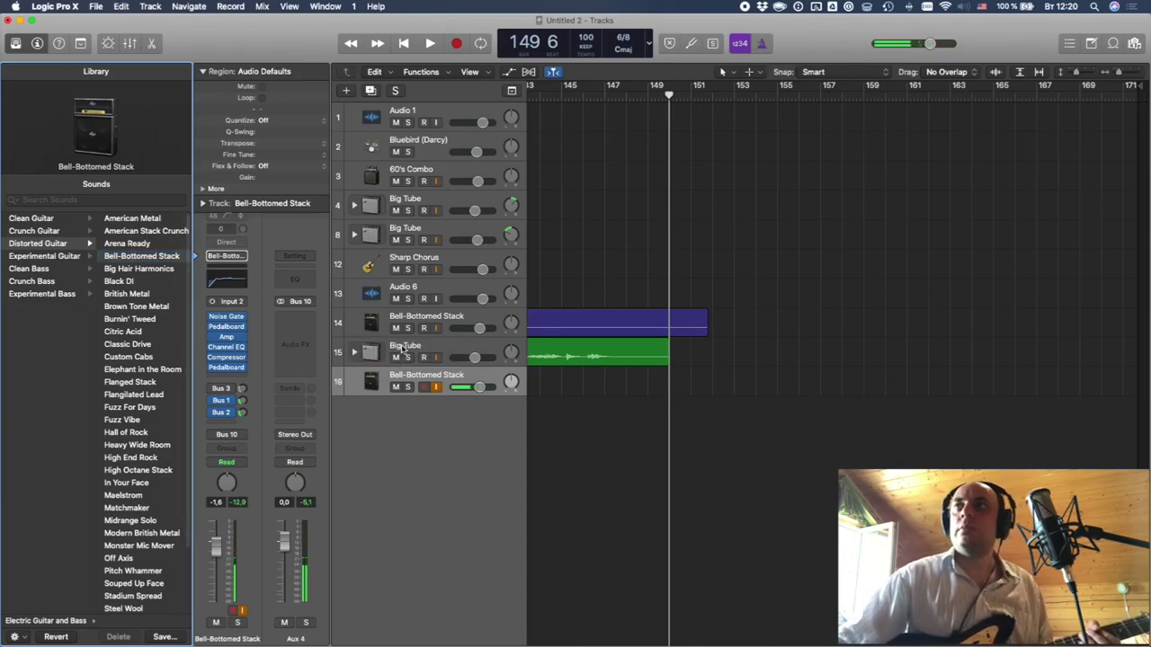
pyautogui.click(401, 350)
pyautogui.click(400, 377)
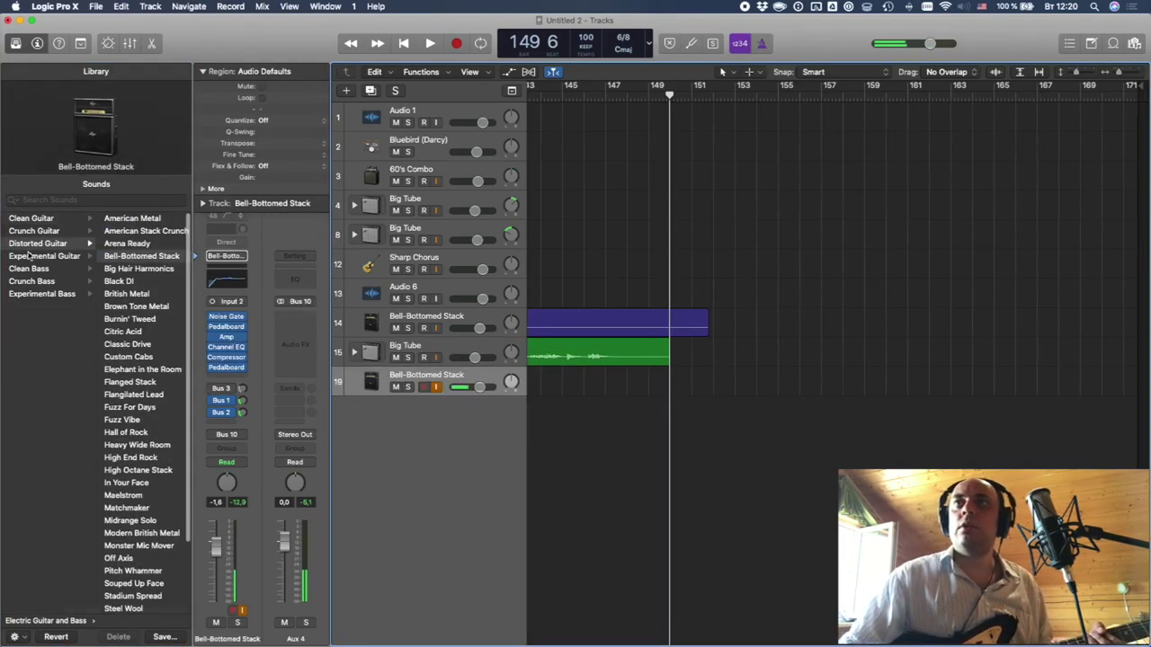
# - Audition Brown Tone Metal, Elephant in the Room, Custom Cabs and Fuzz Vibe on the duplicated track, settling on Fuzz For Days
pyautogui.click(142, 307)
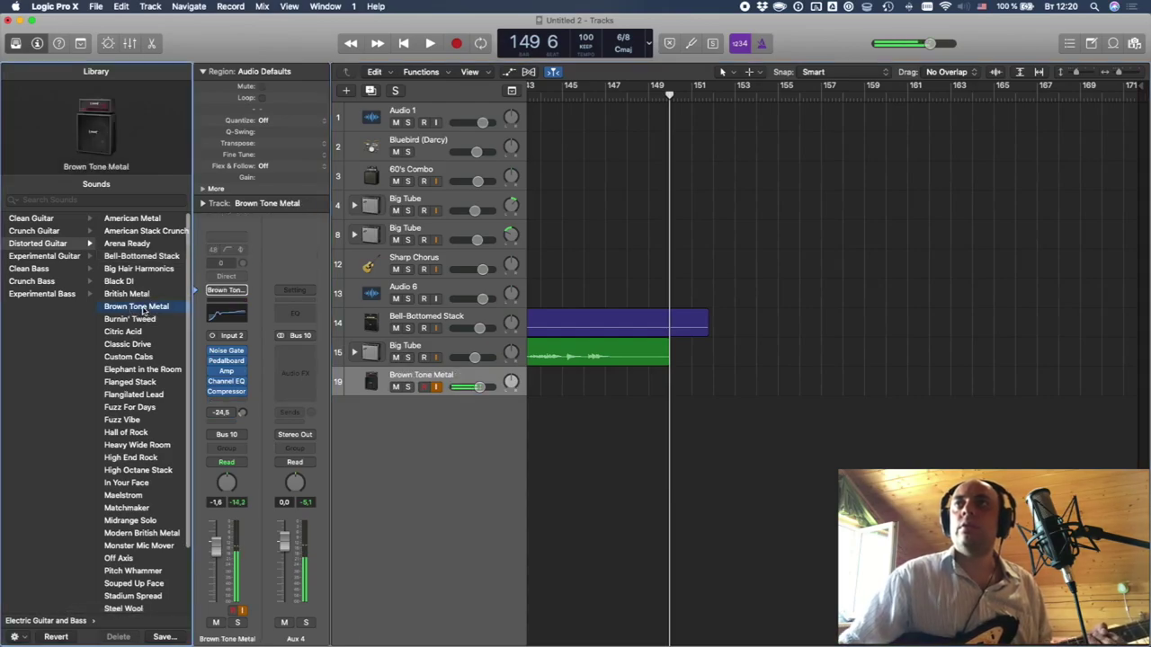
pyautogui.click(149, 373)
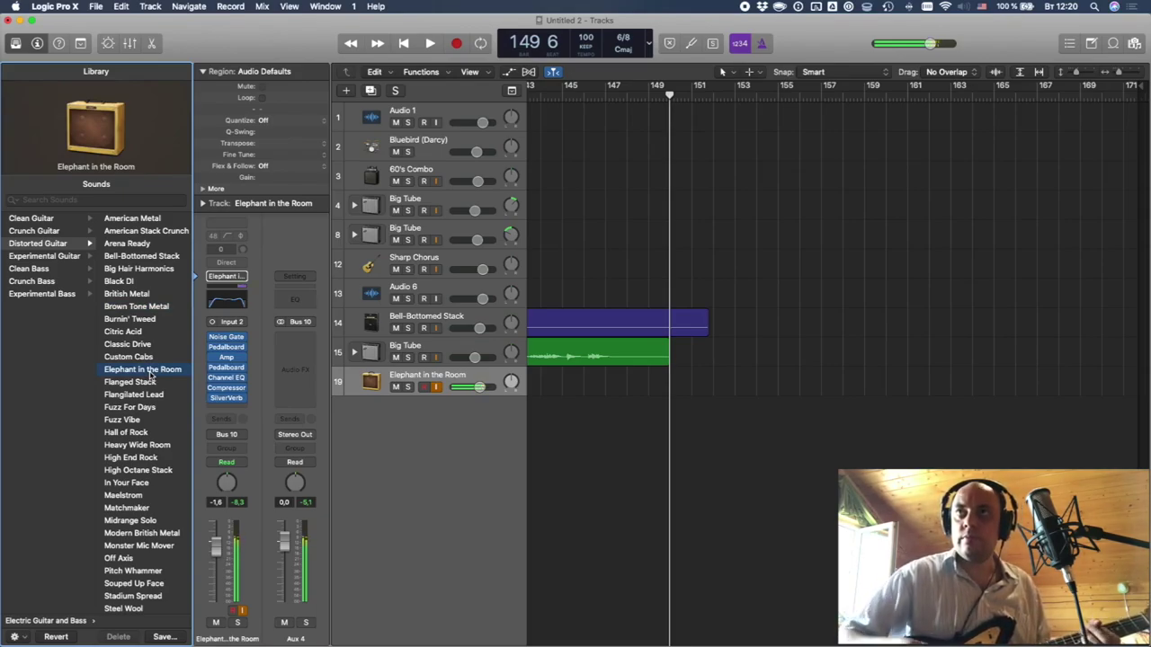
pyautogui.click(149, 358)
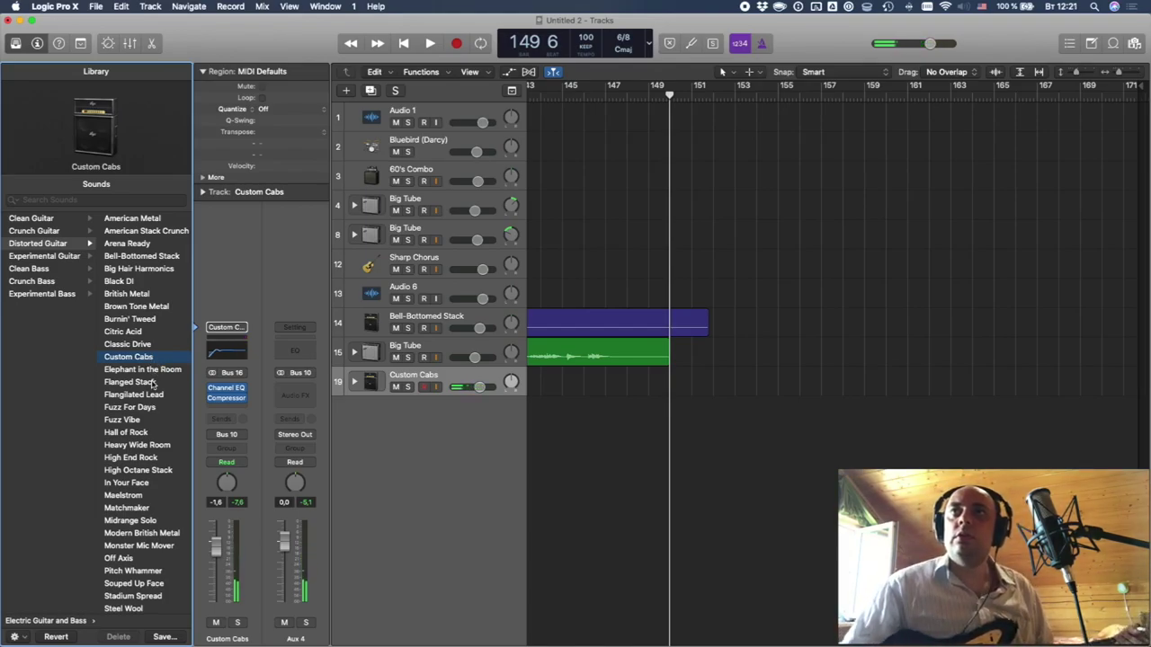
pyautogui.click(136, 421)
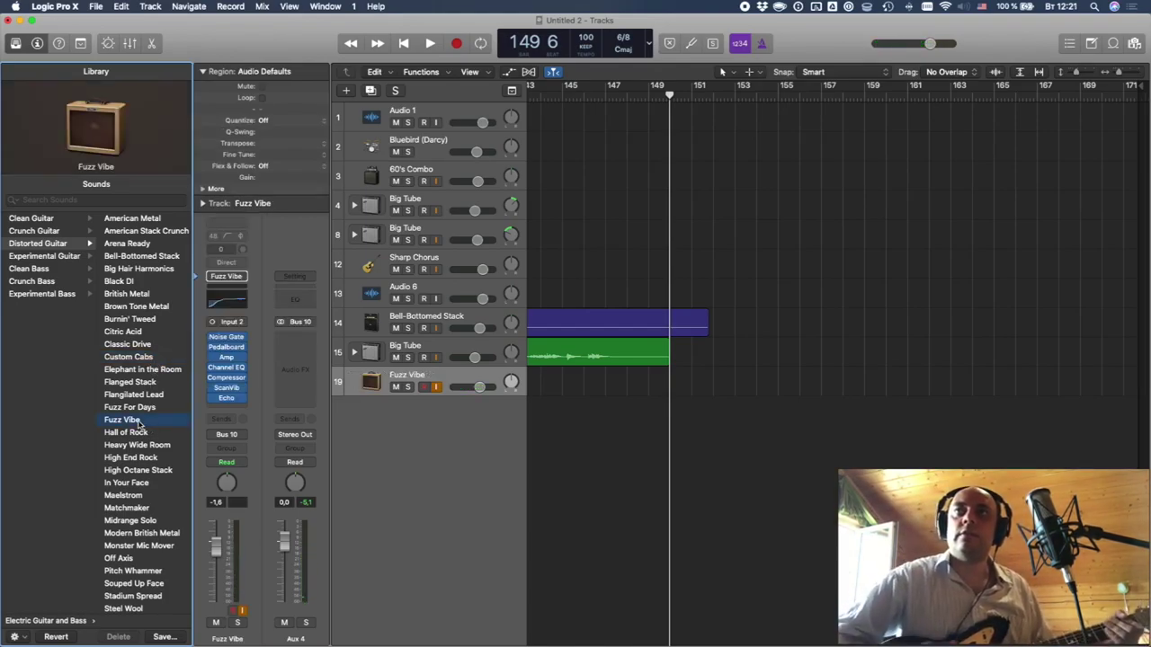
pyautogui.press('Up')
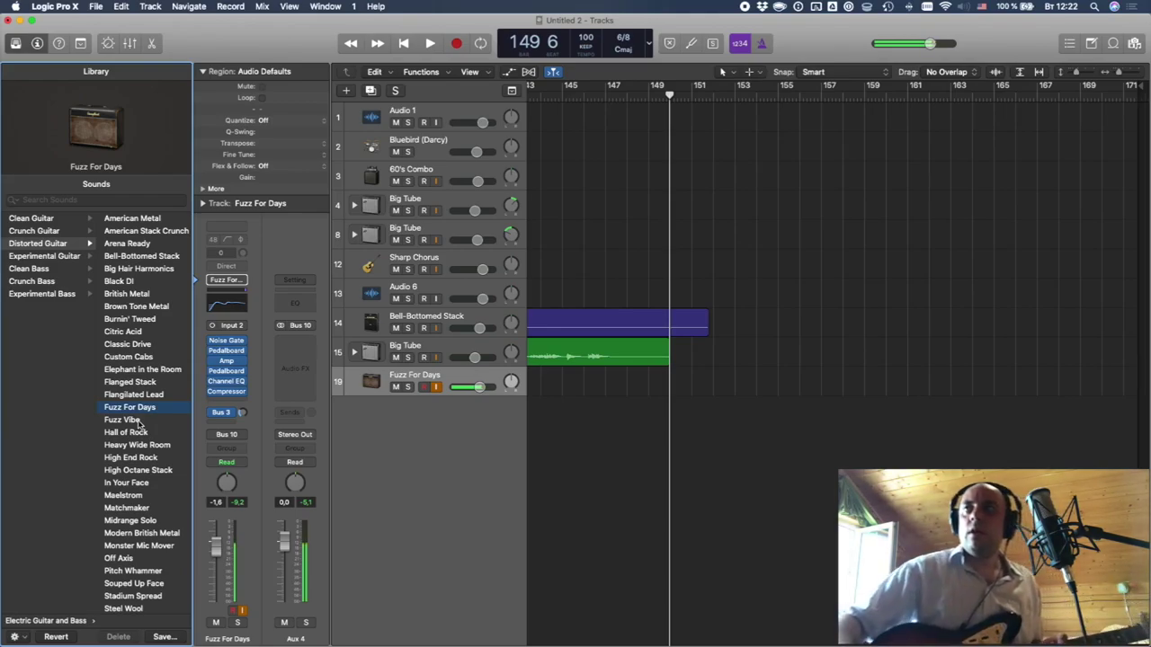
# - Insert a Tape Delay after the Compressor on the Fuzz For Days track and double its delay note to 1/2
pyautogui.click(226, 402)
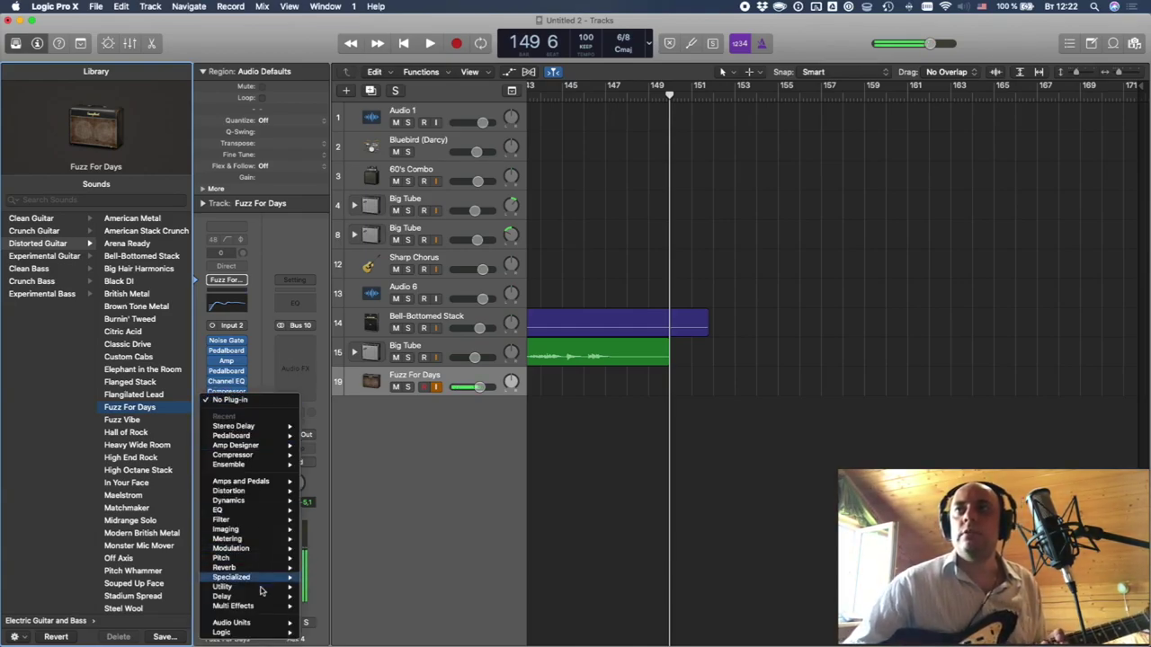
pyautogui.moveTo(248, 598)
pyautogui.click(352, 634)
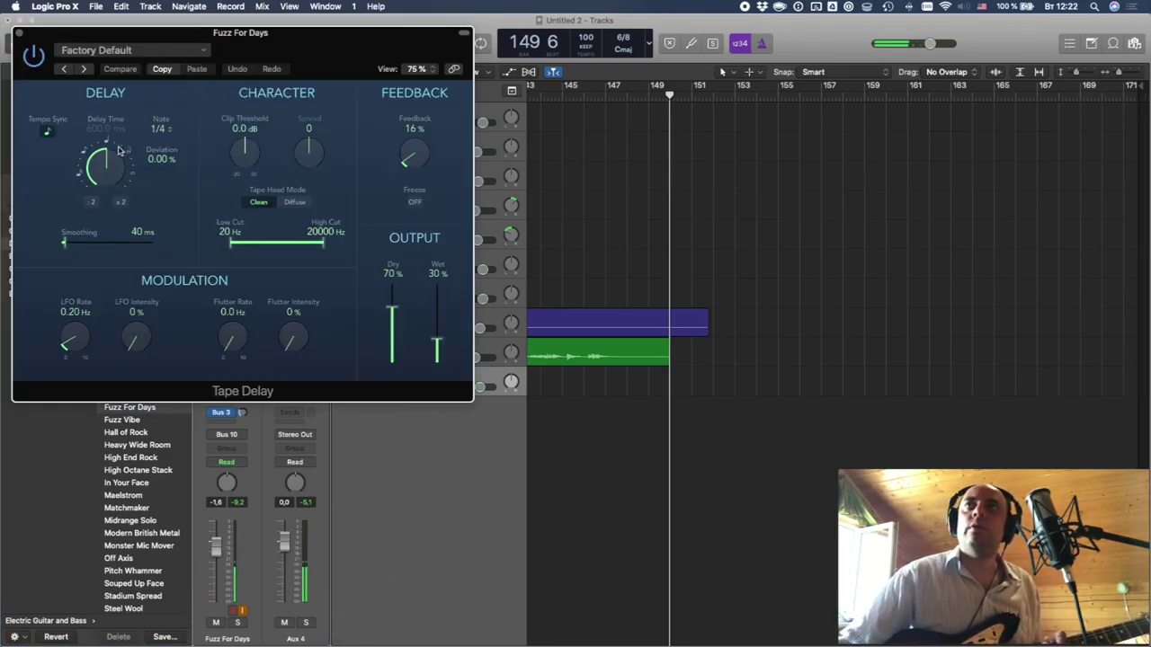
pyautogui.click(121, 201)
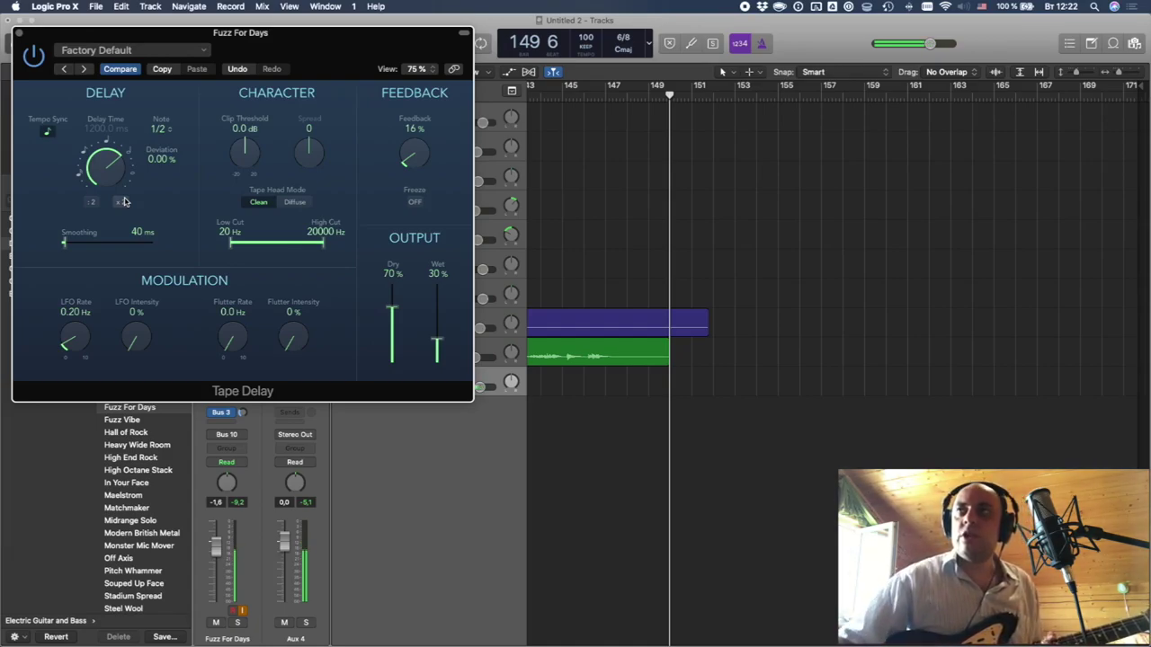
pyautogui.click(19, 35)
# - Add sends to Bus 1 and Bus 2 on the Fuzz For Days track, raising Bus 1 to about -13.9 and Bus 2 similarly
pyautogui.click(217, 422)
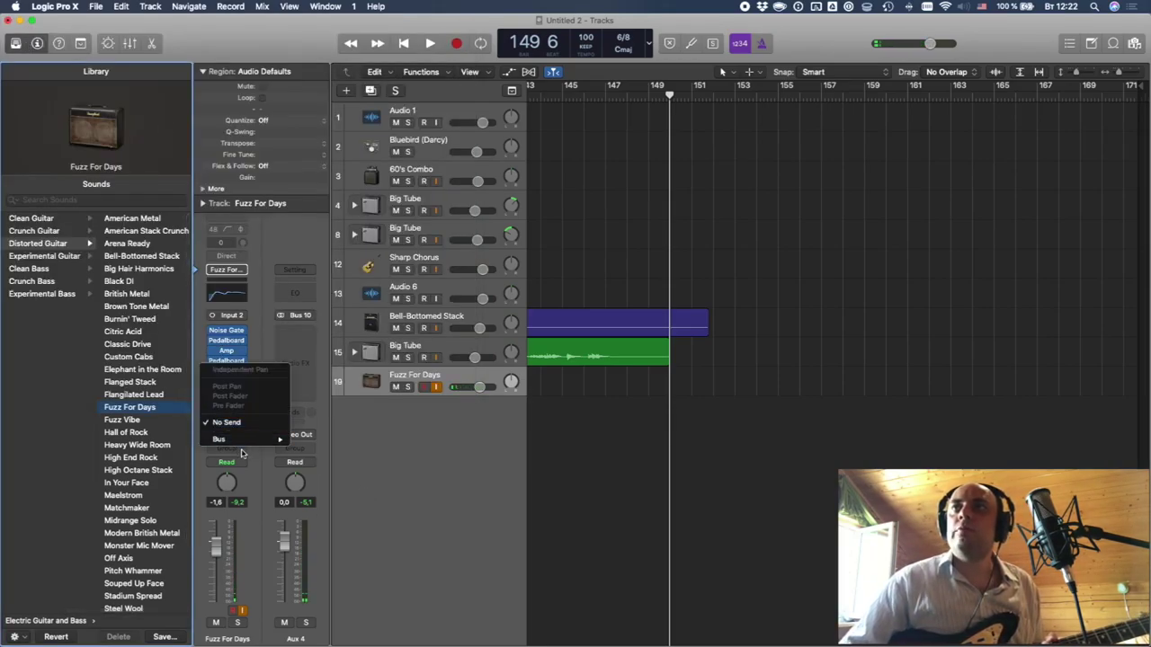
pyautogui.moveTo(247, 439)
pyautogui.click(329, 344)
pyautogui.click(221, 423)
pyautogui.click(319, 351)
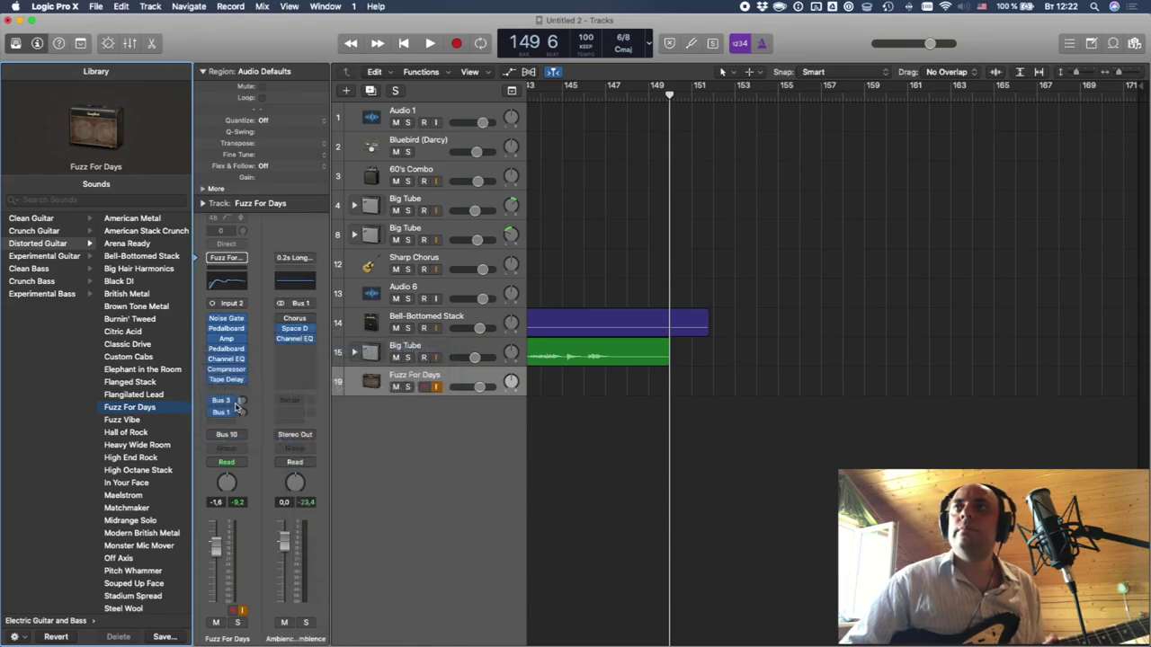
pyautogui.moveTo(243, 401); pyautogui.dragTo(238, 363)
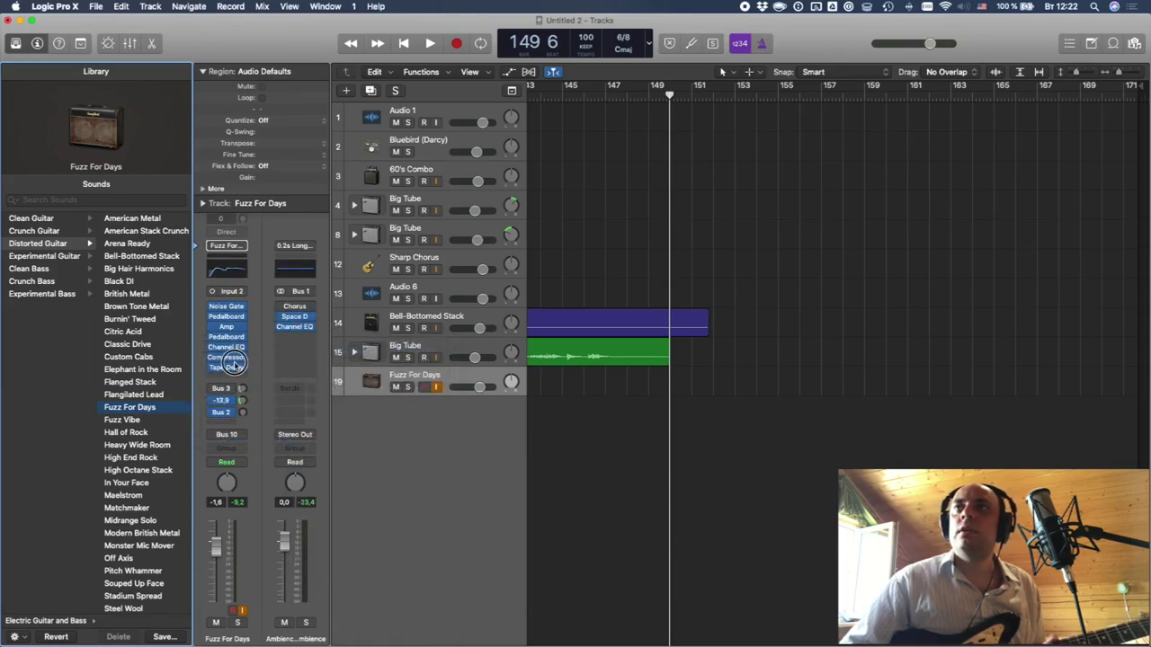
pyautogui.moveTo(243, 412); pyautogui.dragTo(237, 370)
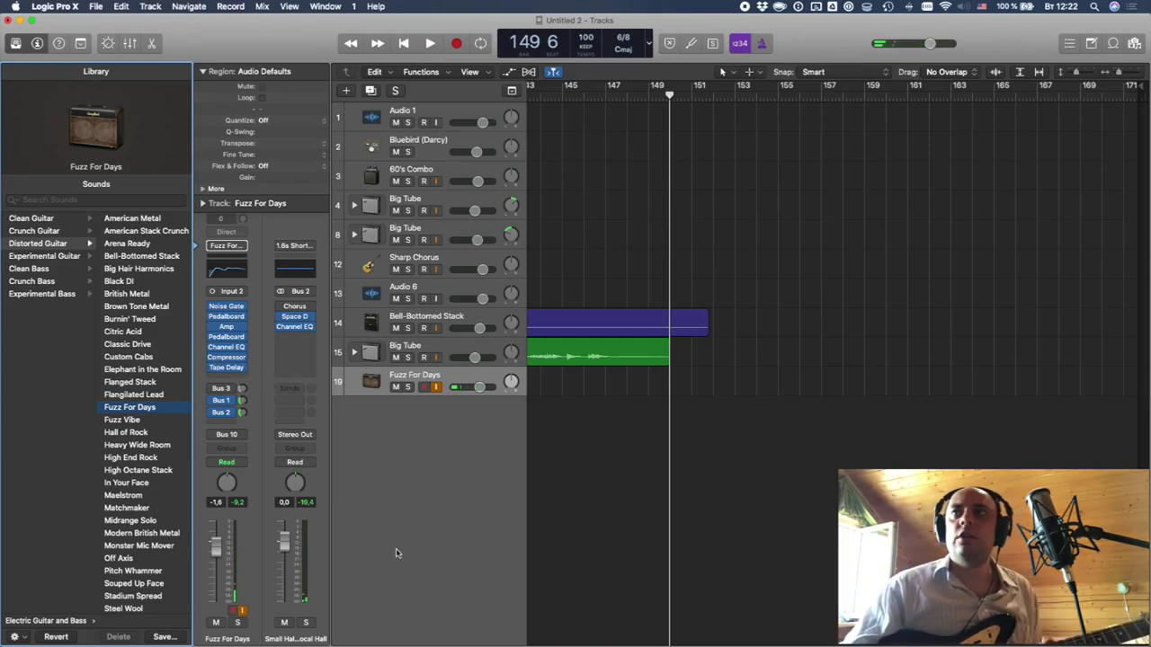
pyautogui.hscroll(-10, 657, 419)
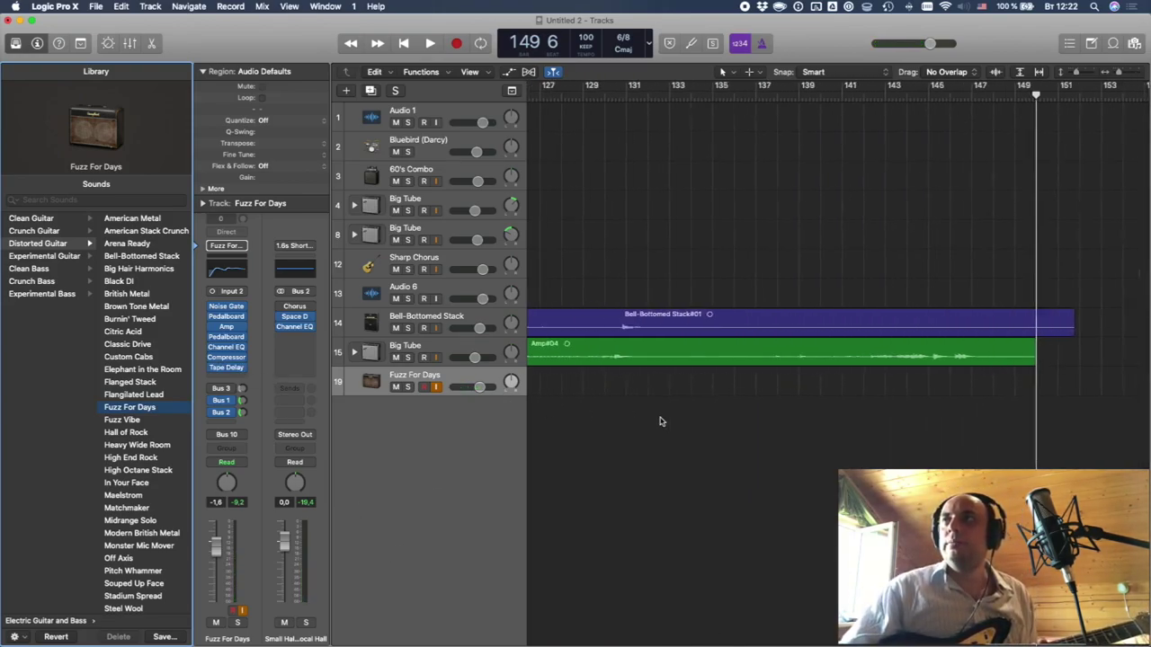
# - Record a take on the Fuzz For Days track from bar 114 to about bar 151 and return to the project start
pyautogui.click(764, 85)
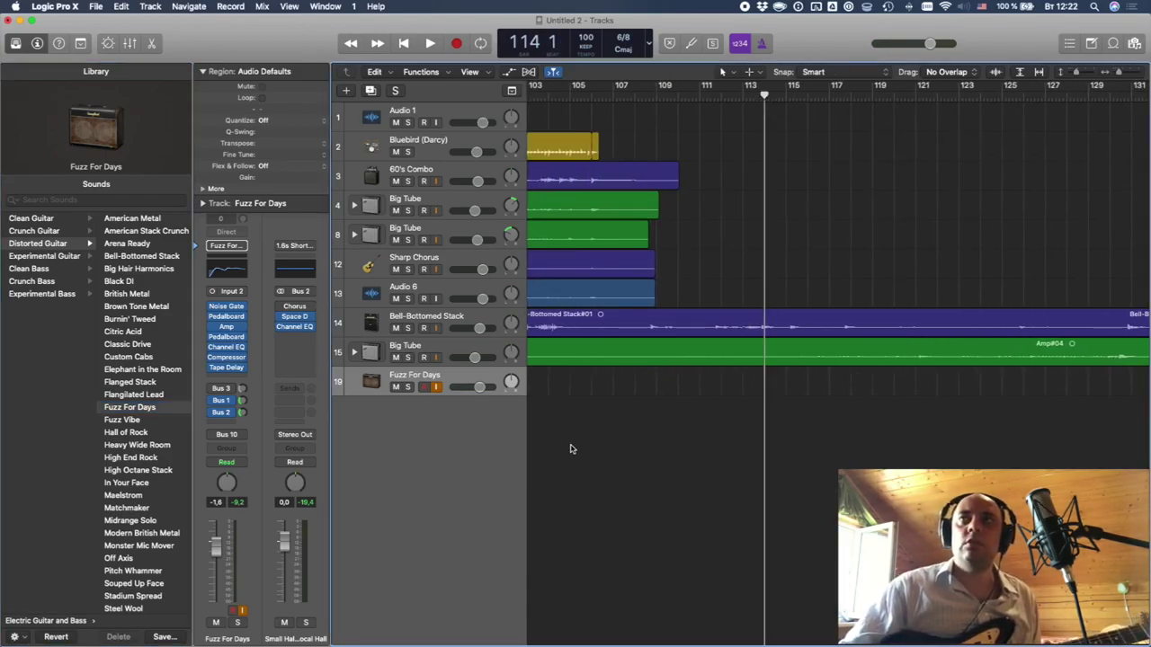
pyautogui.click(457, 45)
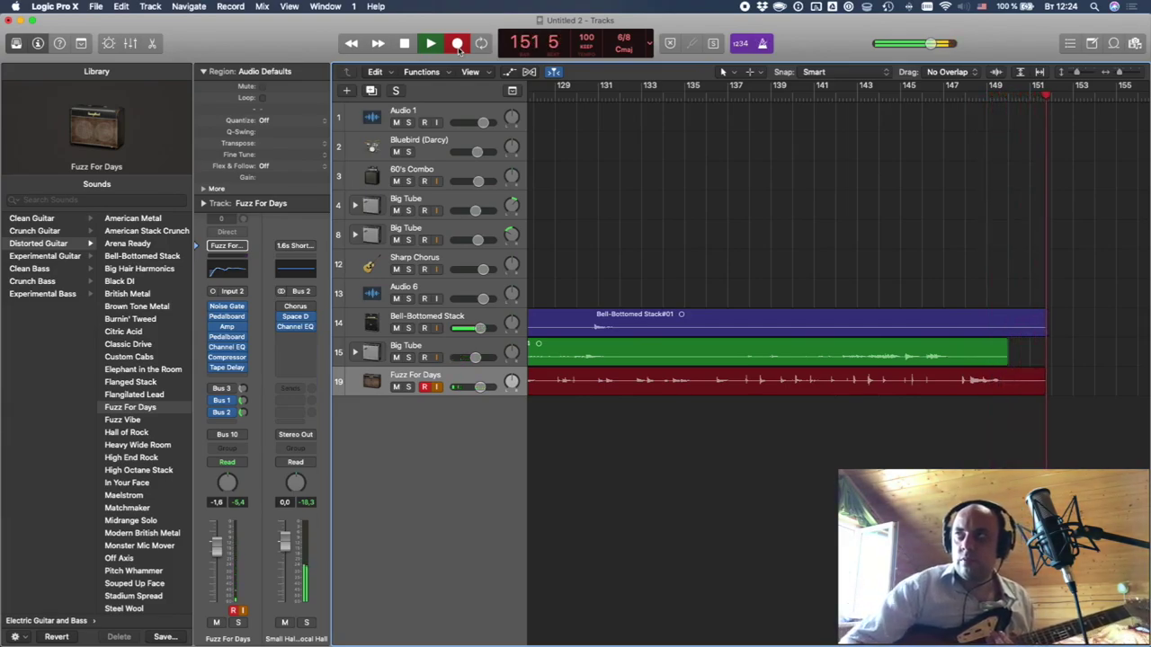
pyautogui.press('space')
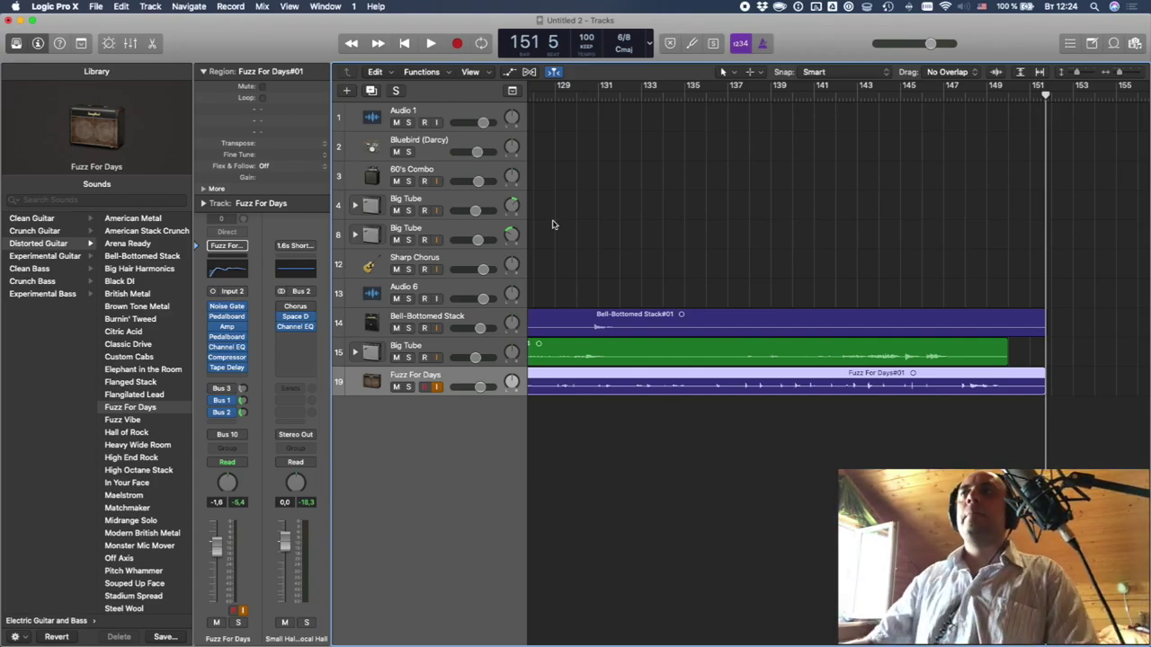
pyautogui.click(405, 44)
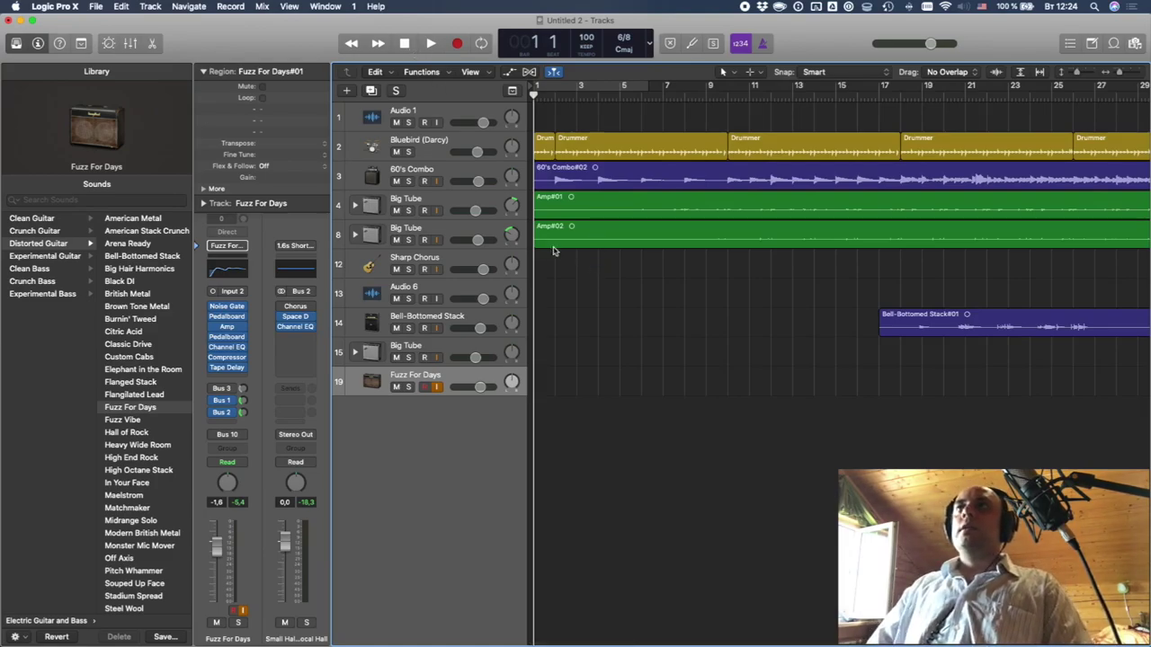
# - Rename the Audio 1 track as Spectrum
pyautogui.click(412, 112)
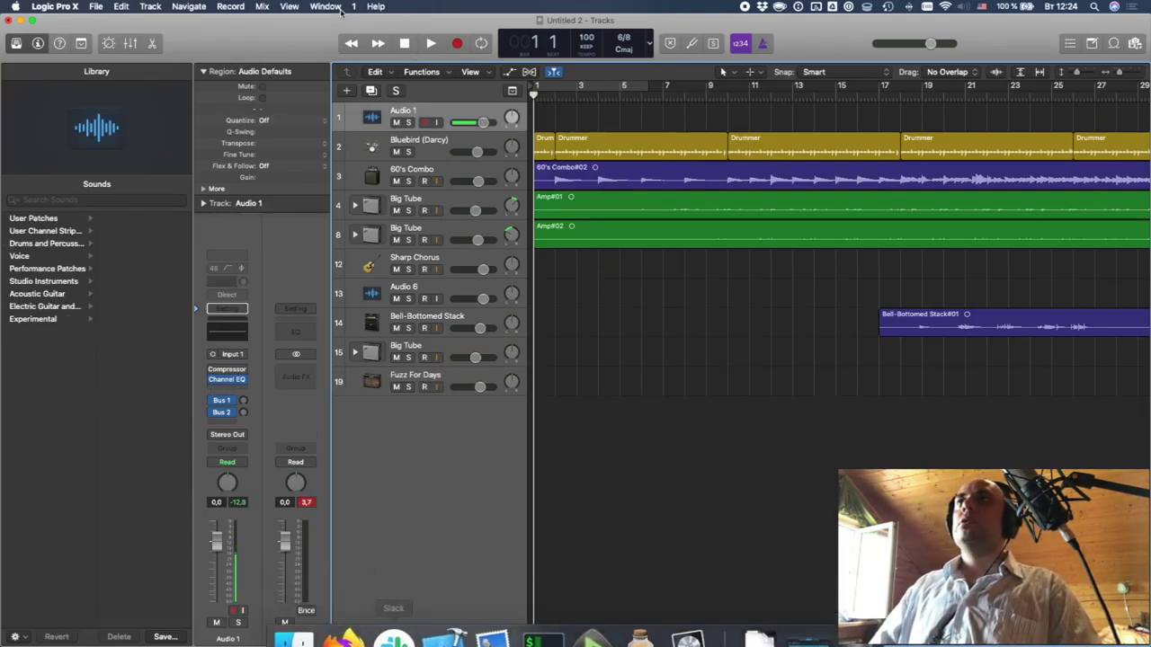
pyautogui.doubleClick(403, 111)
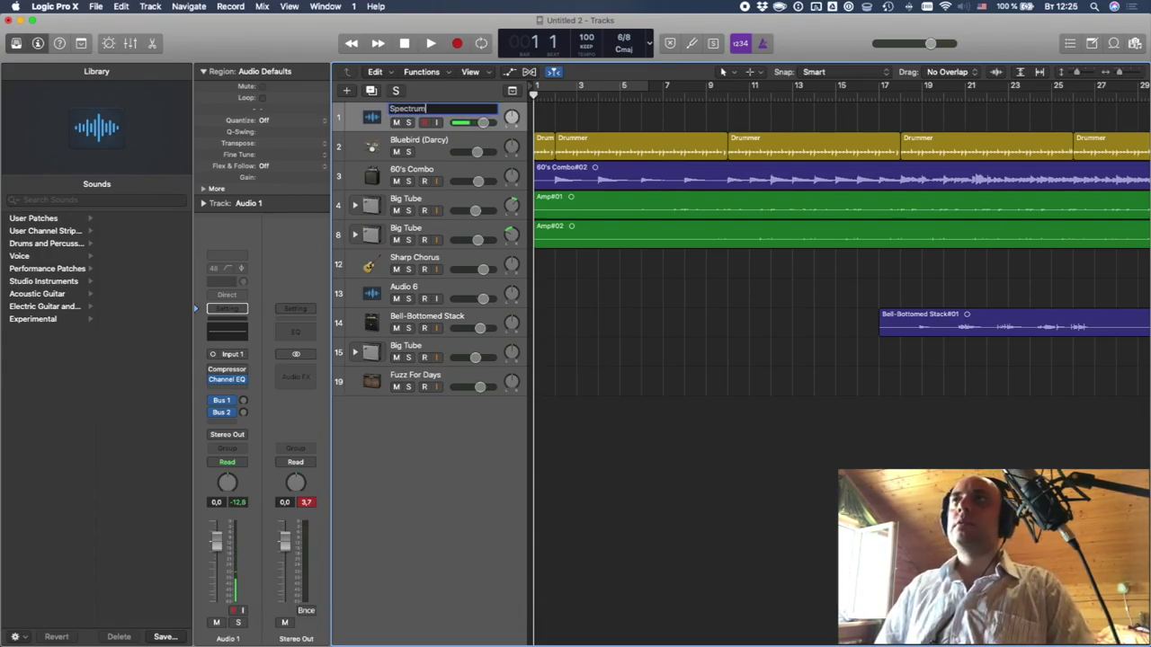
pyautogui.write('Spectrum')
pyautogui.press('Return')
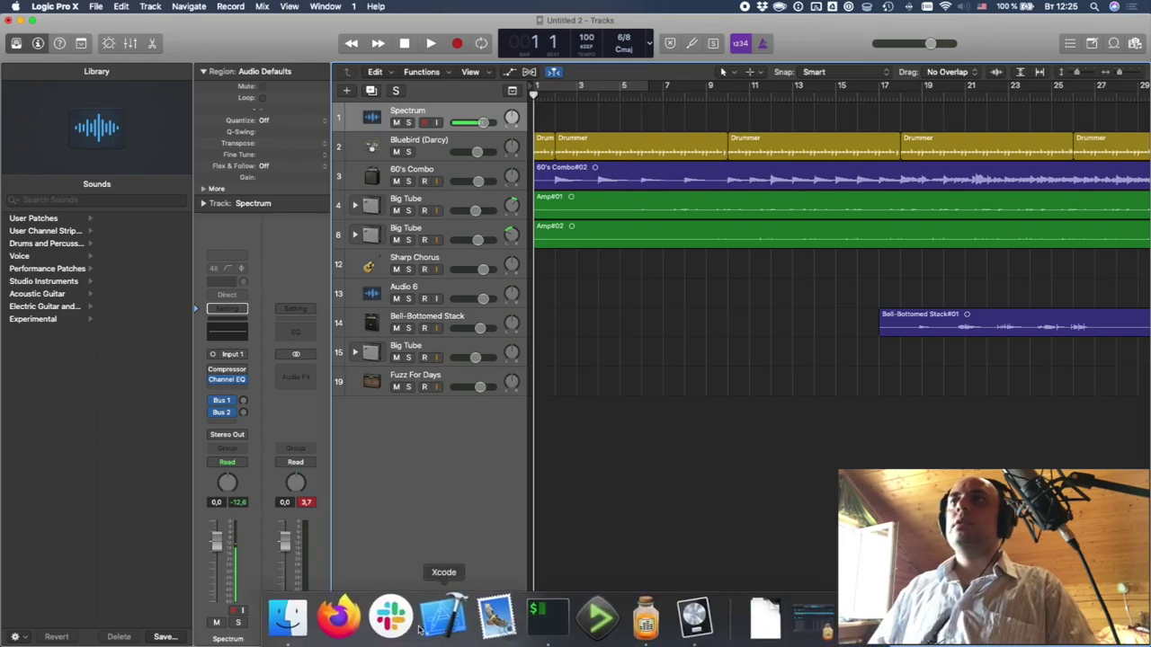
# - Switch to Finder, preview pasha_1.png_spectrum.png, and place pasha_1.png.wav at the start of the Spectrum track in Logic Pro
pyautogui.click(306, 619)
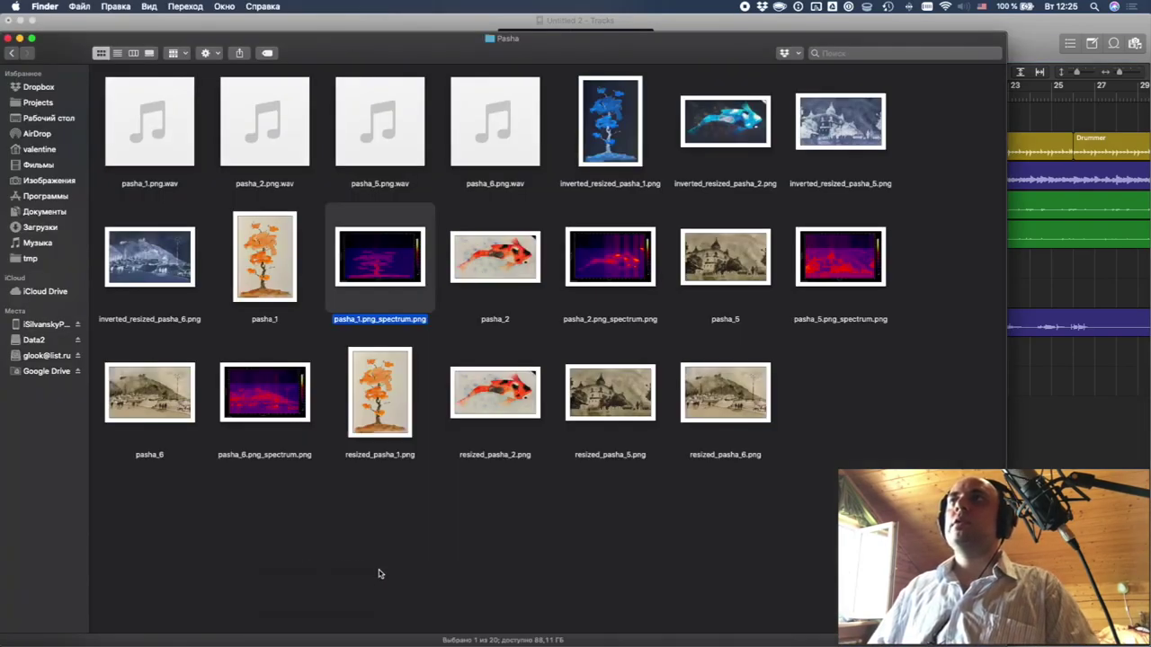
pyautogui.moveTo(193, 203); pyautogui.dragTo(504, 135)
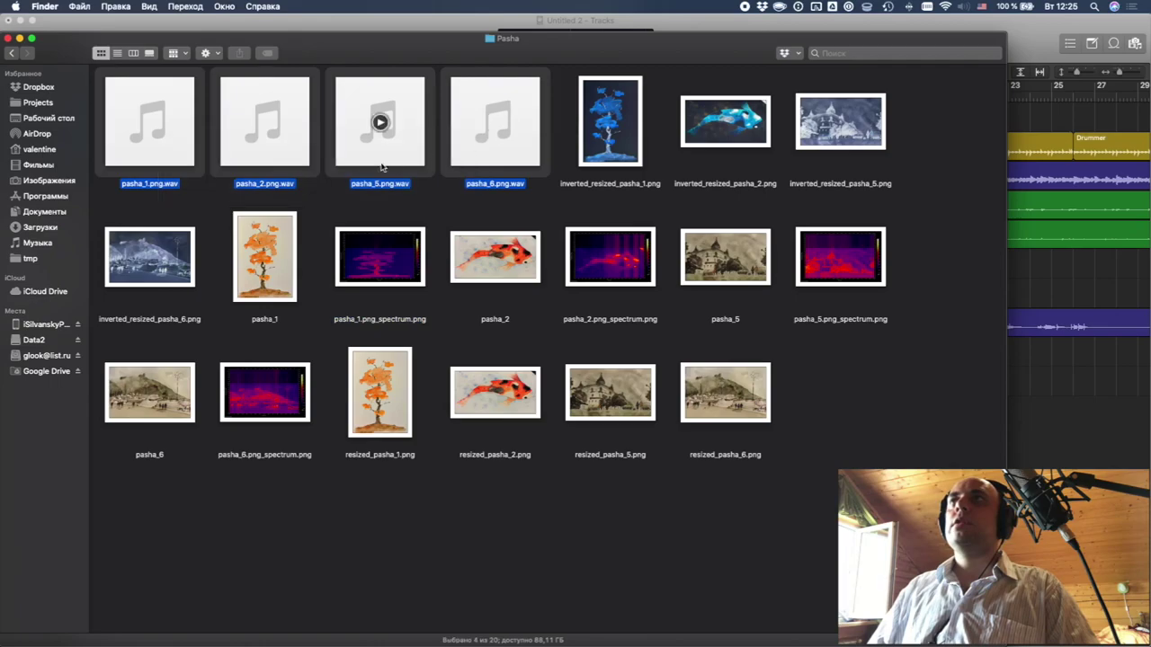
pyautogui.click(144, 207)
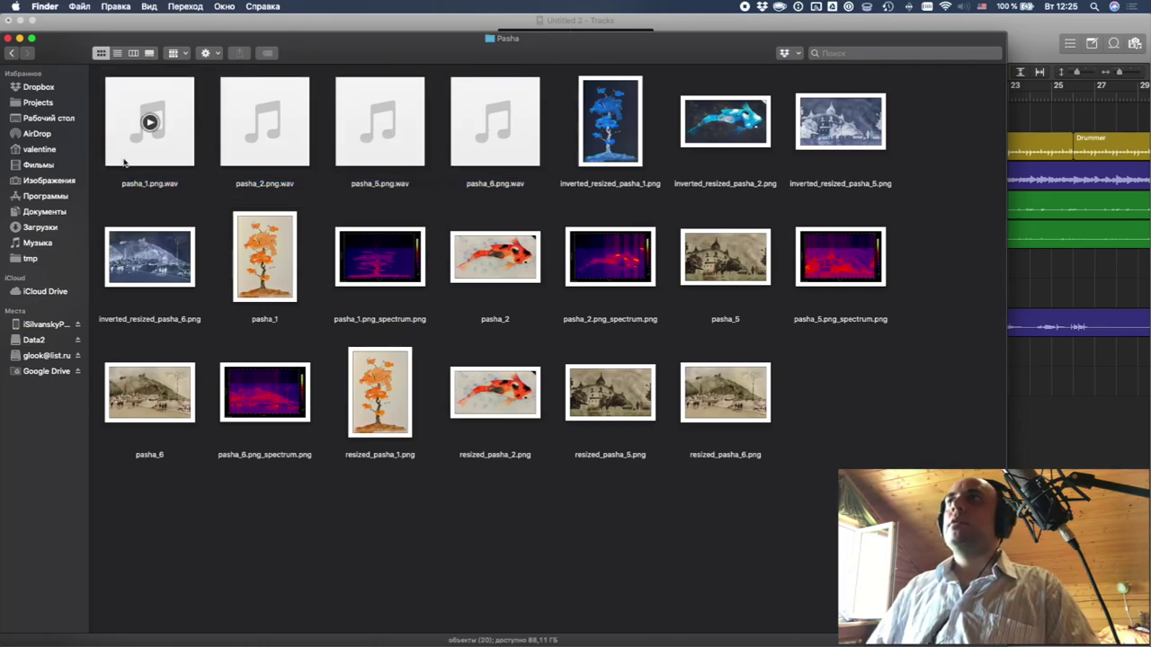
pyautogui.click(391, 277)
pyautogui.press('space')
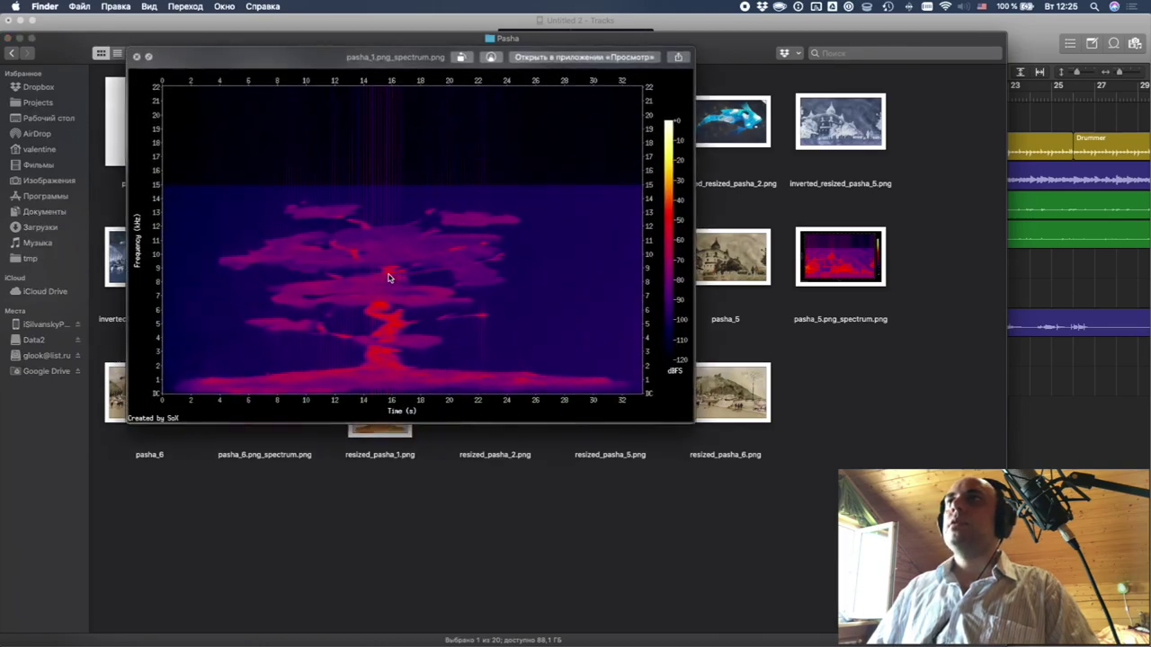
pyautogui.press('space')
pyautogui.moveTo(162, 159)
pyautogui.moveTo(163, 159); pyautogui.dragTo(537, 117)
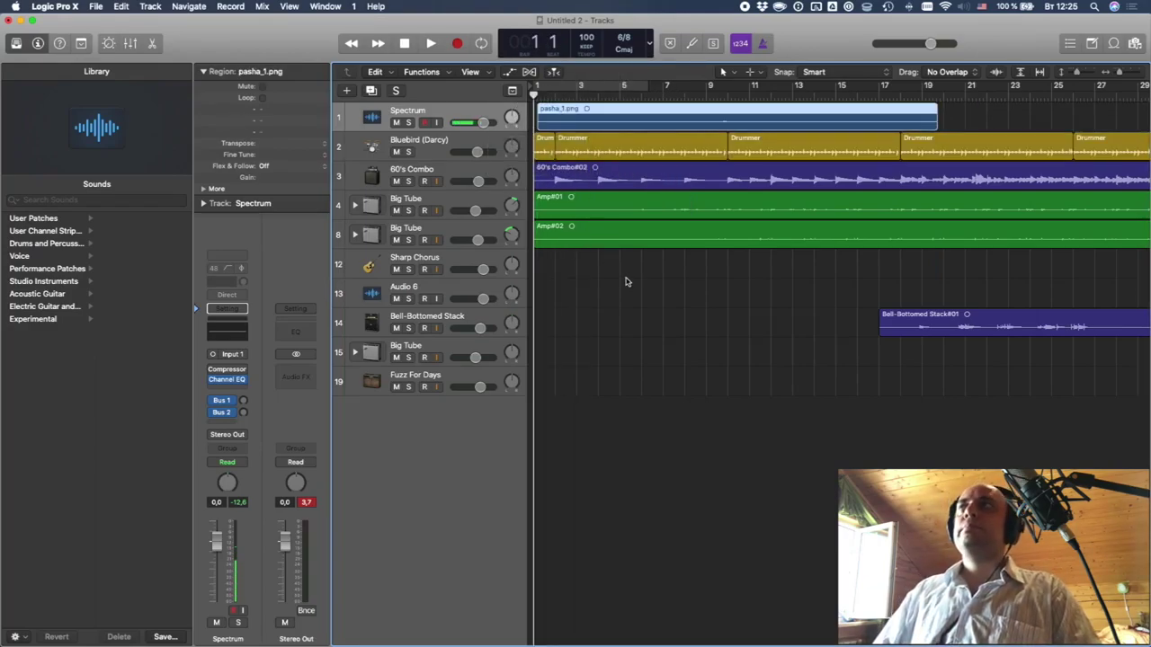
# - Preview pasha_6.png_spectrum.png in Finder and place pasha_6.png.wav on the Spectrum track at about bar 23, after the first spectrum region
pyautogui.hscroll(10, 627, 282)
pyautogui.press('super+Tab')
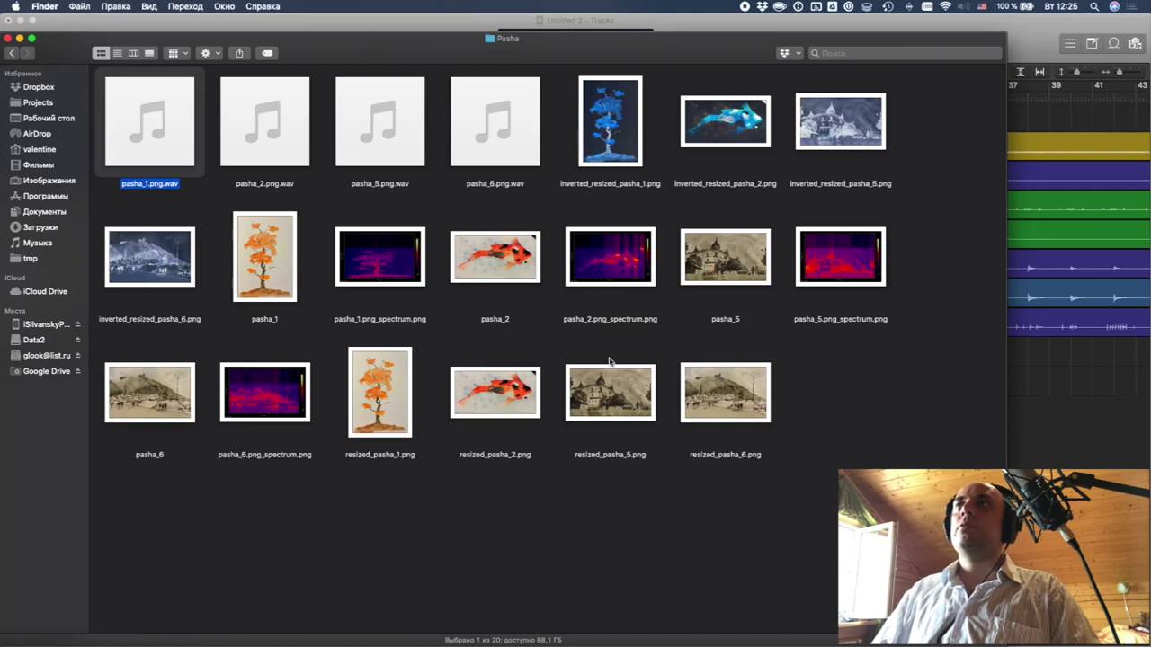
pyautogui.click(299, 379)
pyautogui.press('space')
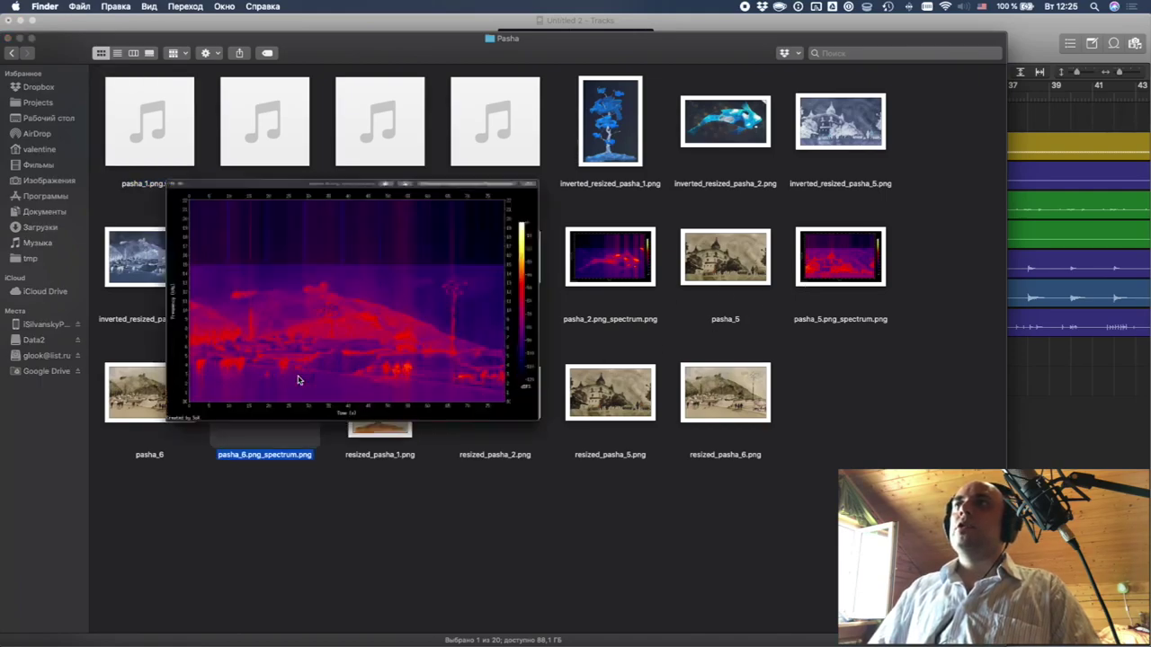
pyautogui.press('space')
pyautogui.moveTo(278, 380)
pyautogui.mouseDown()
pyautogui.moveTo(434, 518)
pyautogui.moveTo(1053, 129)
pyautogui.moveTo(836, 129)
pyautogui.moveTo(676, 207)
pyautogui.moveTo(661, 163)
pyautogui.moveTo(391, 437)
pyautogui.moveTo(273, 393)
pyautogui.mouseUp()
pyautogui.press('super+Tab')
pyautogui.press('super+Tab')
pyautogui.moveTo(510, 150); pyautogui.dragTo(704, 120)
# - Bring pasha_5.png.wav from Finder onto the Spectrum track at about bar 71
pyautogui.press('super+Tab')
pyautogui.press('super+Tab')
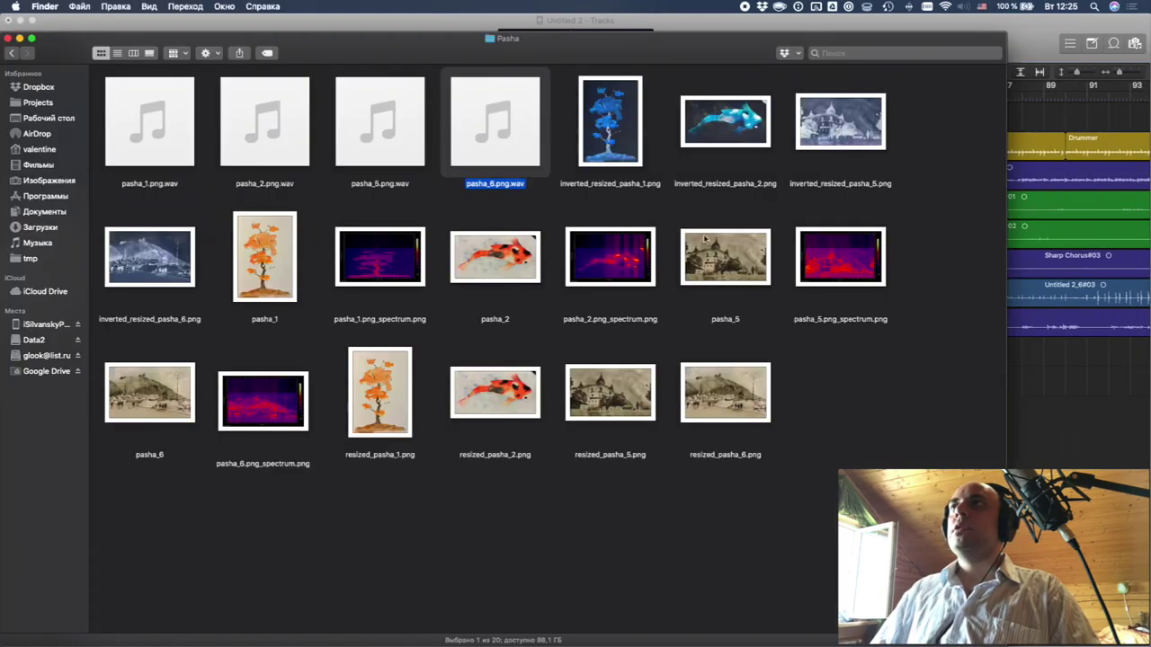
pyautogui.moveTo(381, 122); pyautogui.dragTo(670, 113)
pyautogui.press('super+Tab')
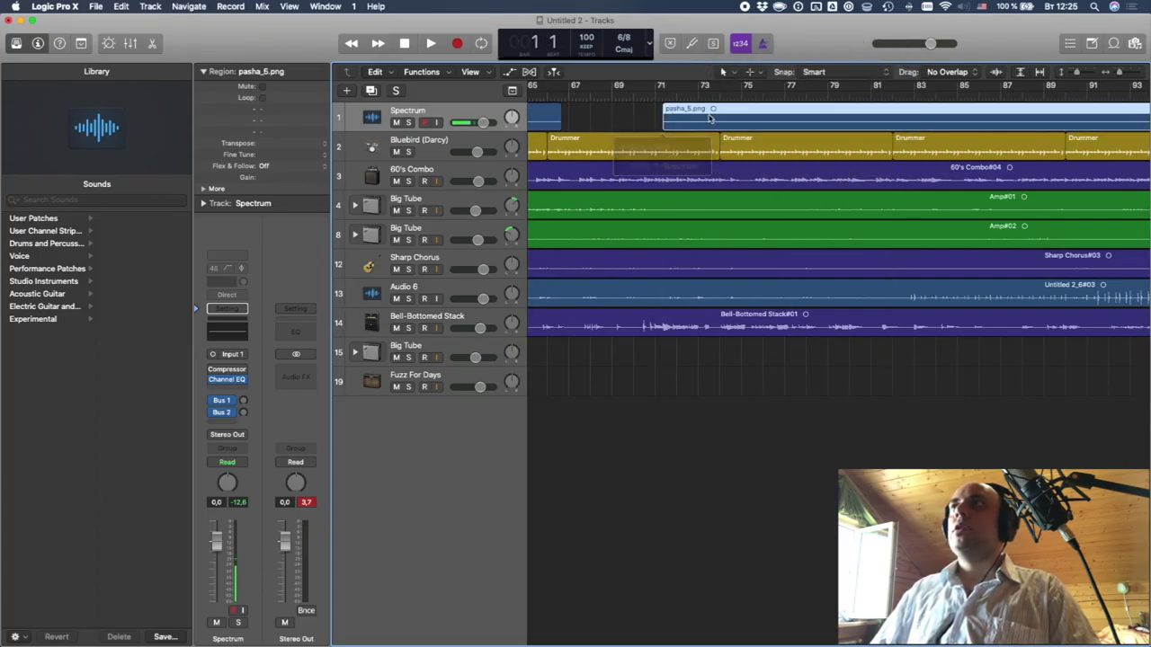
# - Add pasha_2.png.wav from Finder to the Spectrum track at about bar 122
pyautogui.press('super+Tab')
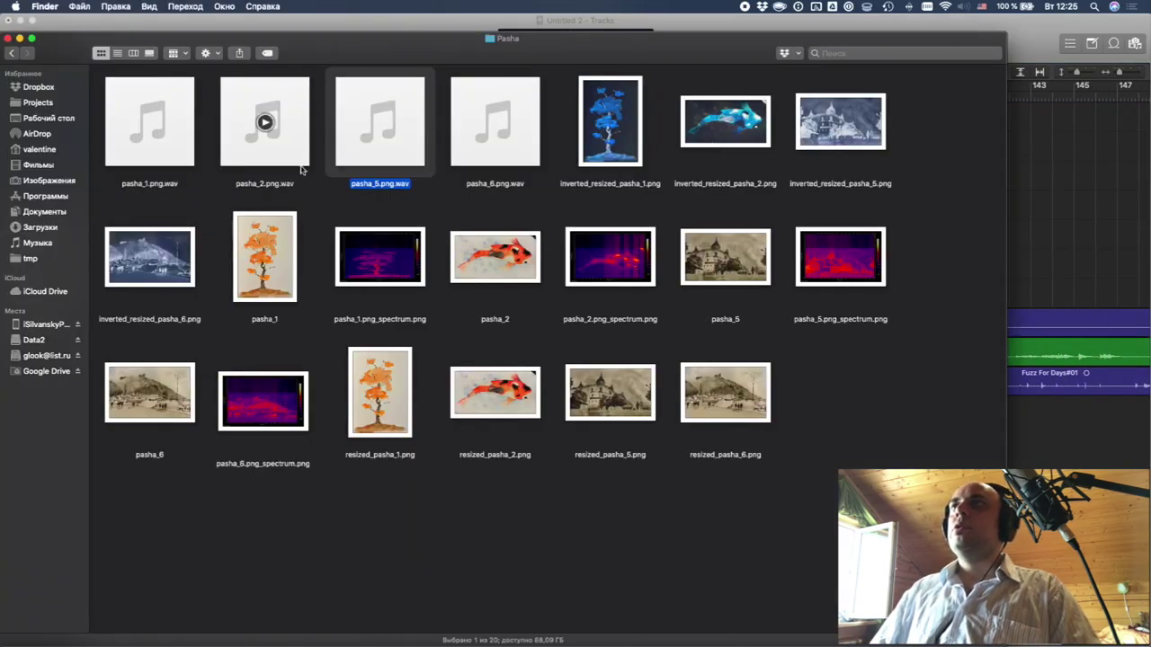
pyautogui.moveTo(249, 154); pyautogui.dragTo(636, 123)
pyautogui.press('super+Tab')
pyautogui.press('super+Tab')
# - Preview pasha_2.png_spectrum.png in Finder and reverse the pasha_2.png region on the Spectrum track in Logic Pro
pyautogui.click(617, 263)
pyautogui.press('space')
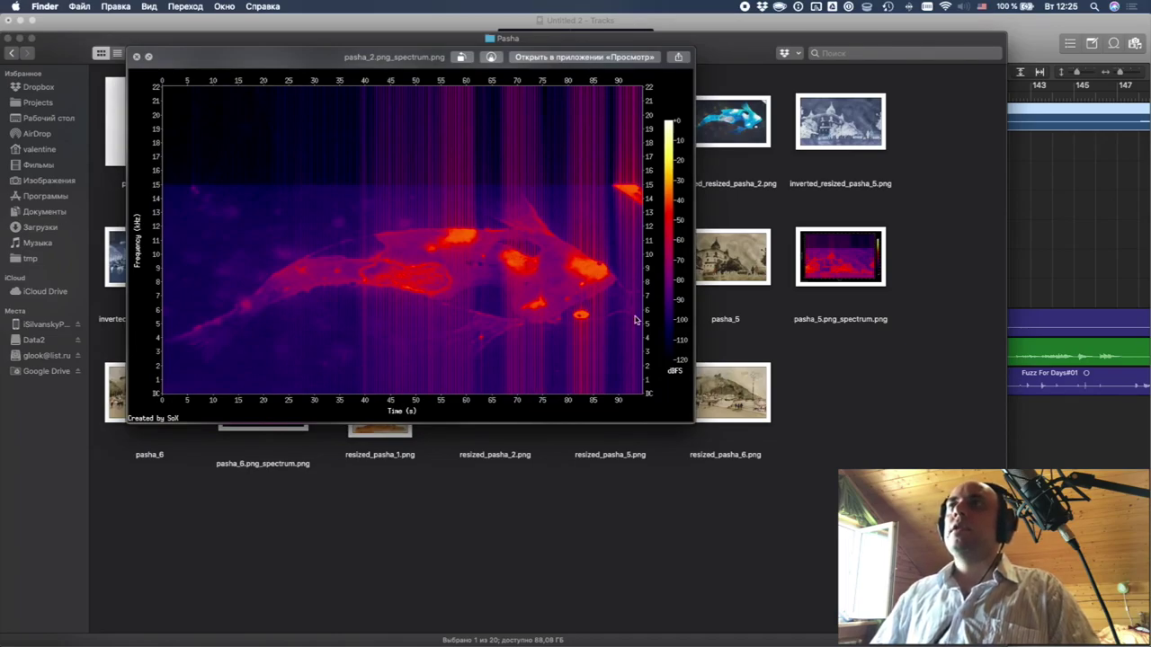
pyautogui.press('space')
pyautogui.press('super+Tab')
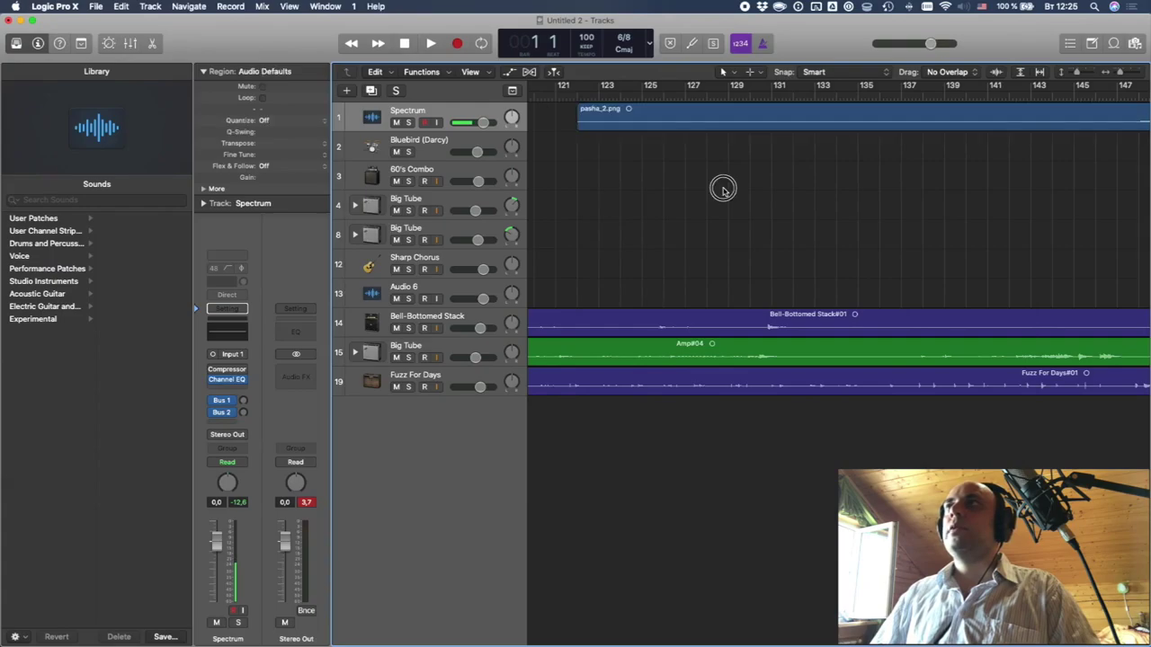
pyautogui.click(619, 123)
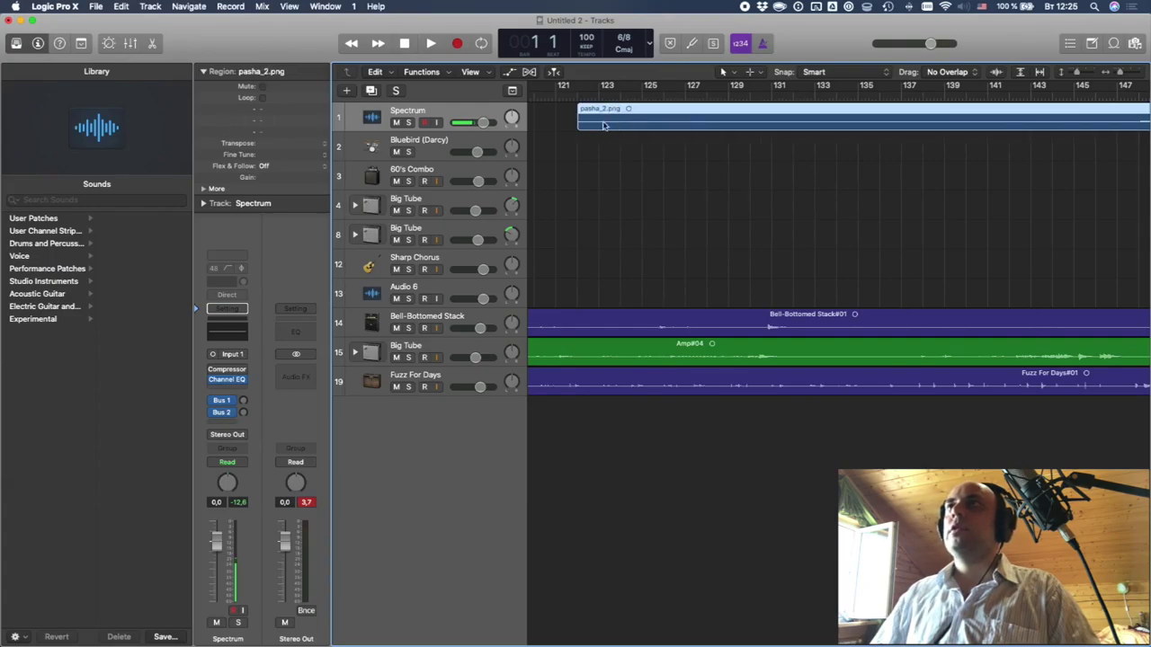
pyautogui.click(204, 189)
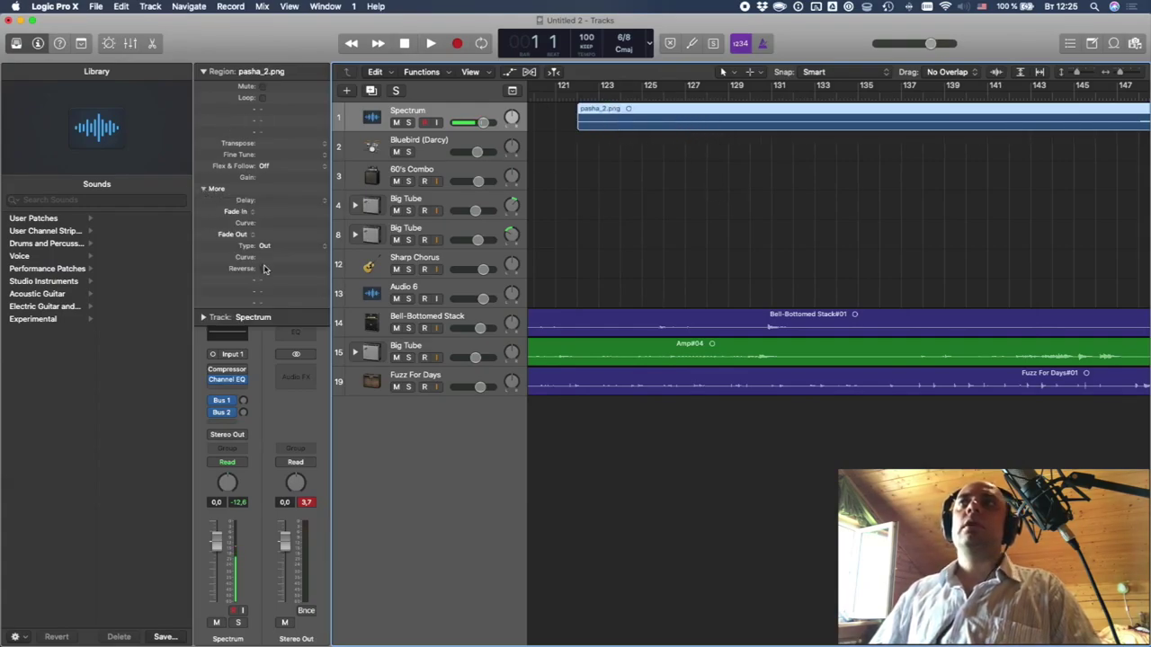
pyautogui.click(262, 269)
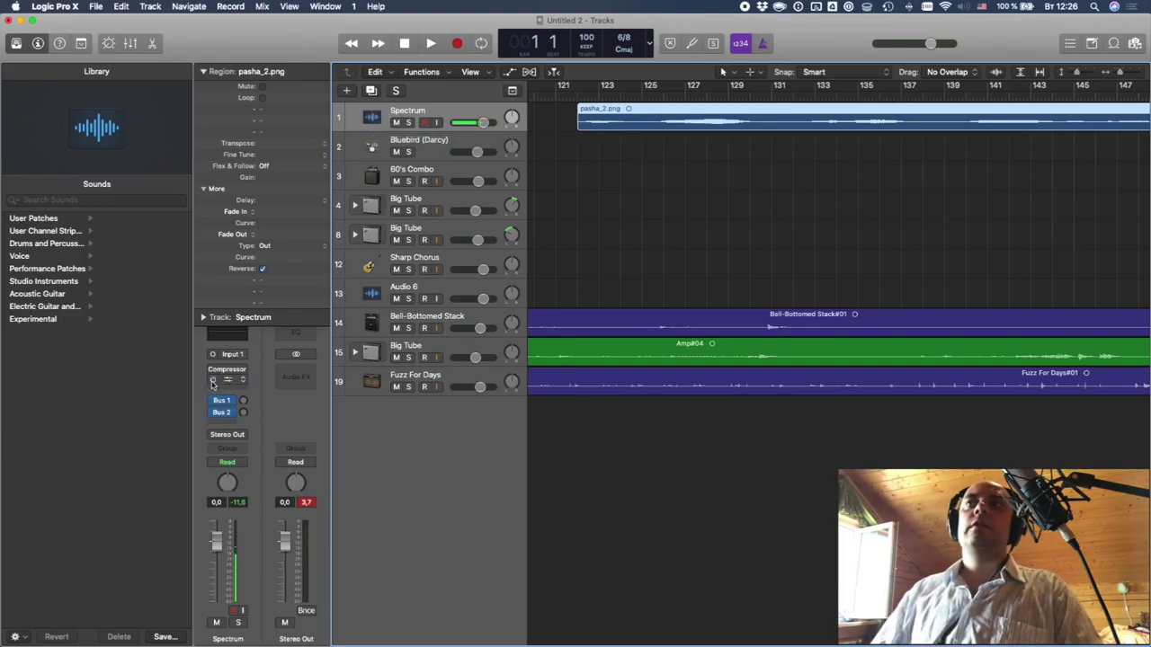
# - Bypass the Channel EQ and the Bus 1 and Bus 2 sends on the Spectrum track, and return to the project start
pyautogui.click(214, 413)
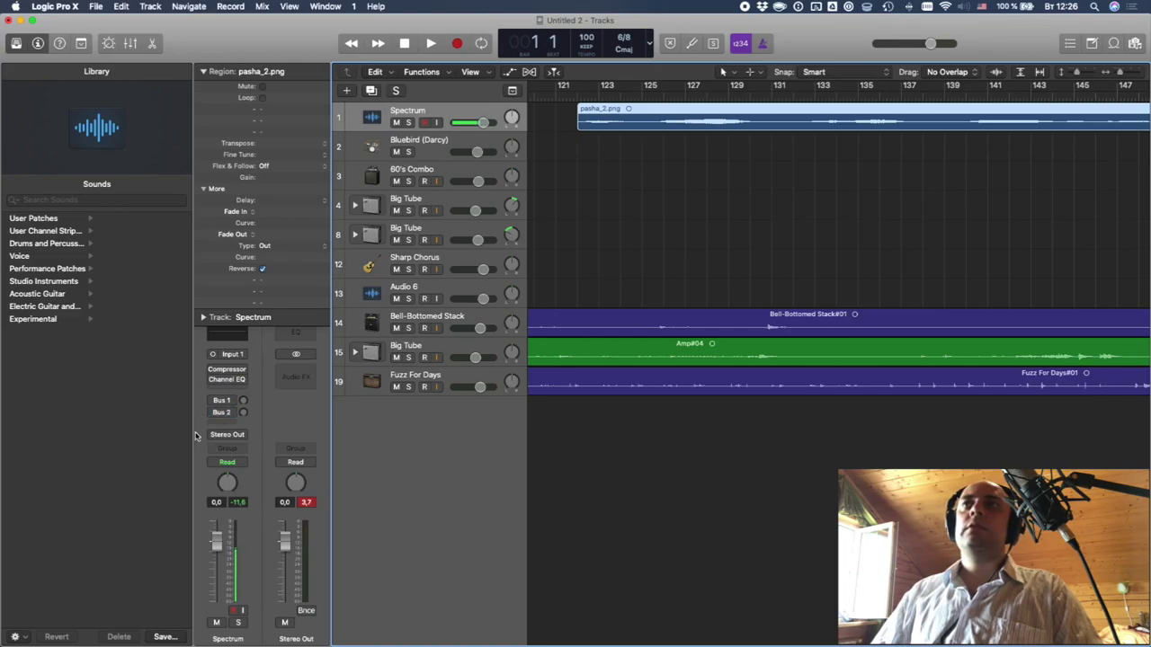
pyautogui.click(204, 190)
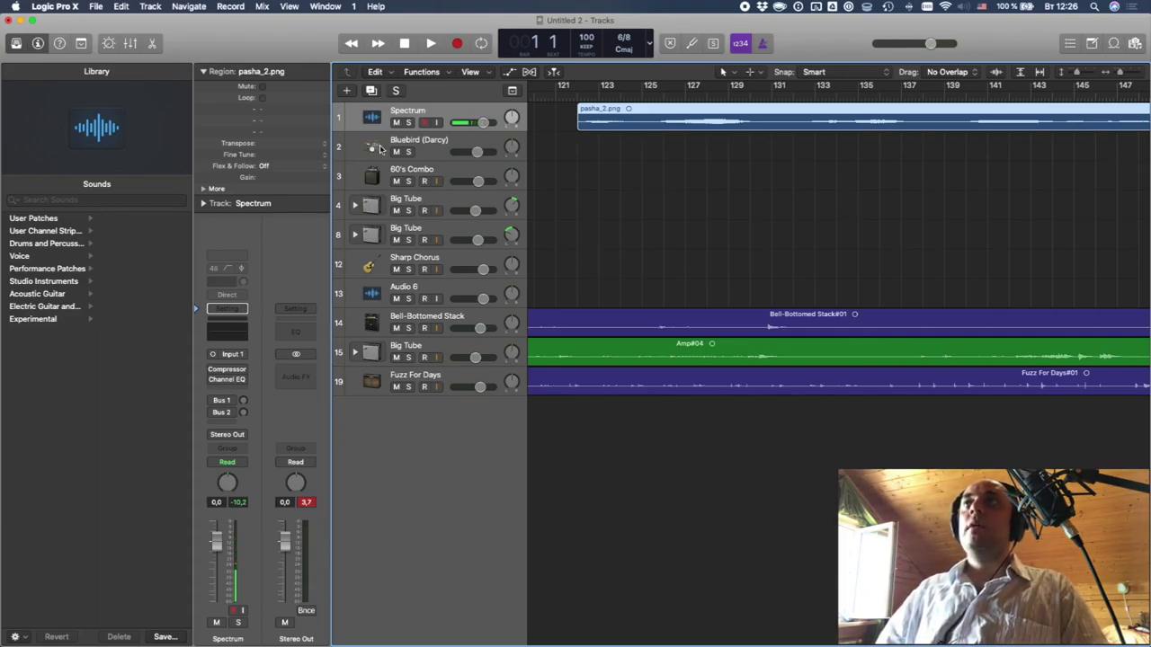
pyautogui.click(404, 43)
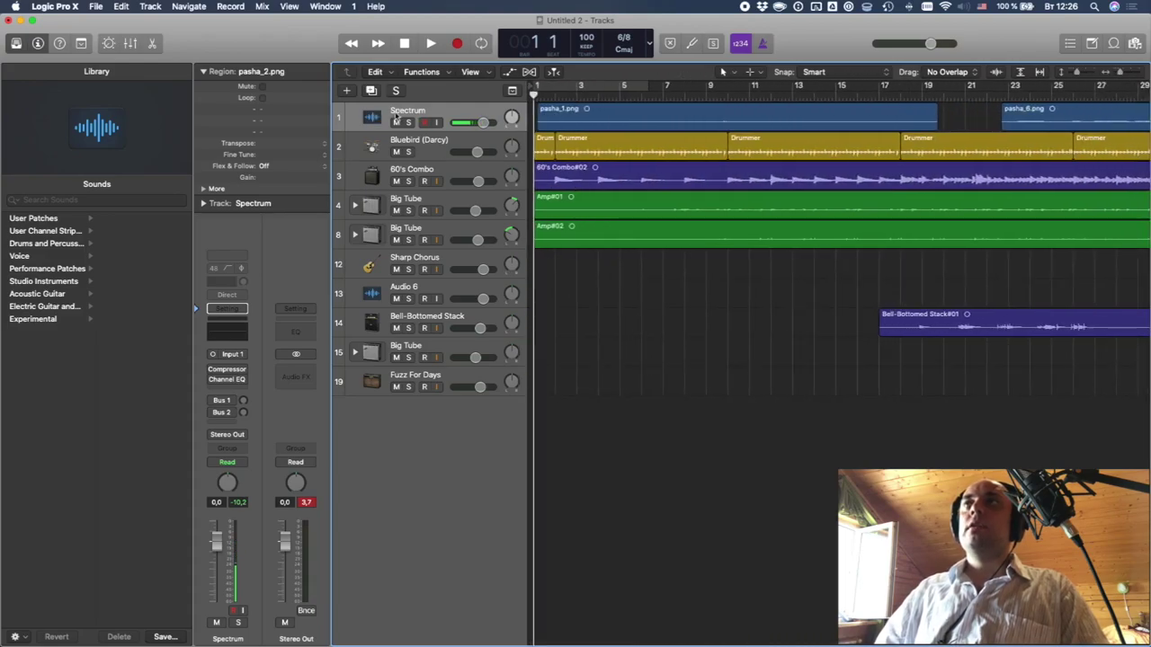
pyautogui.click(225, 435)
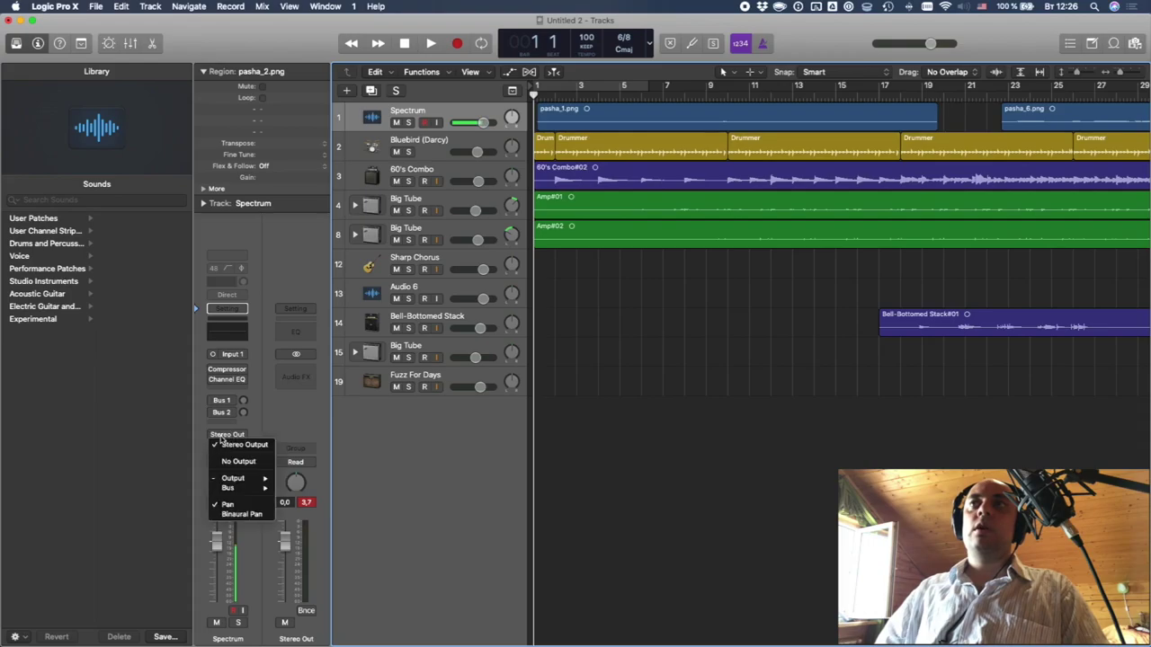
pyautogui.click(274, 434)
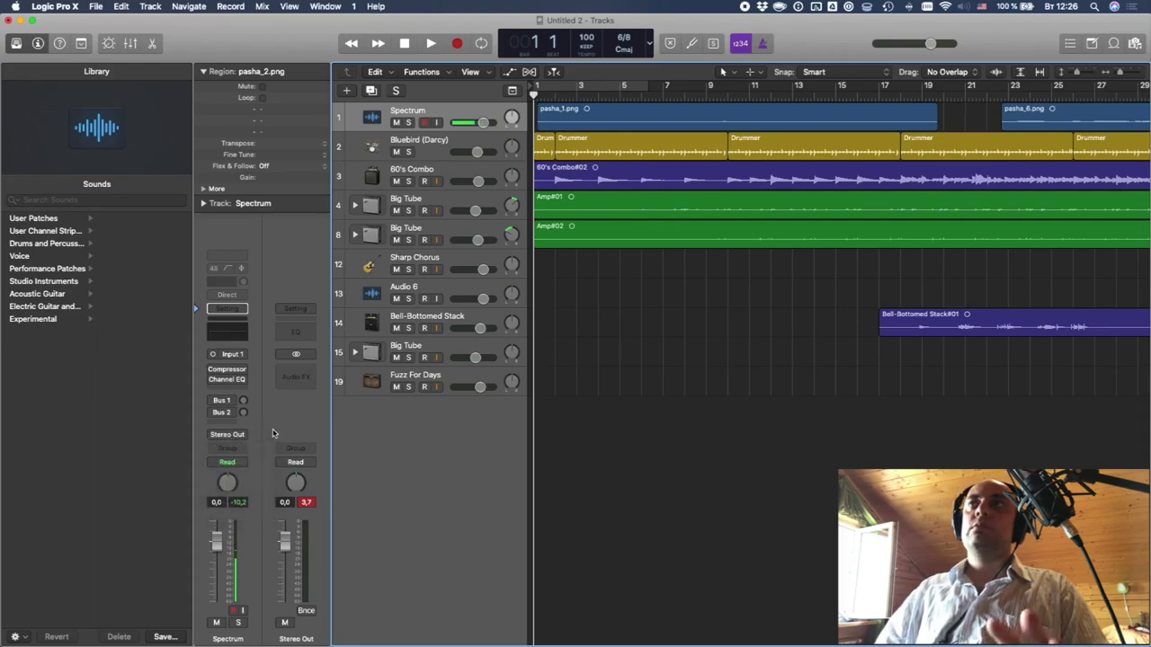
# - Route the Bluebird drum track's output to Bus 10
pyautogui.click(424, 146)
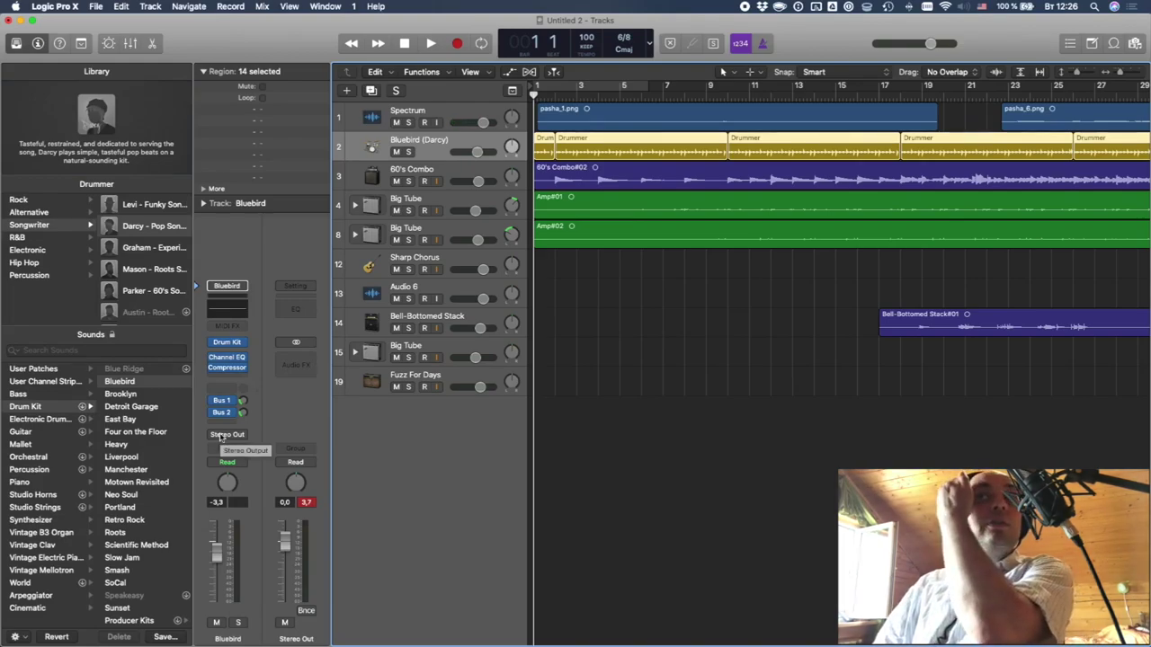
pyautogui.click(220, 436)
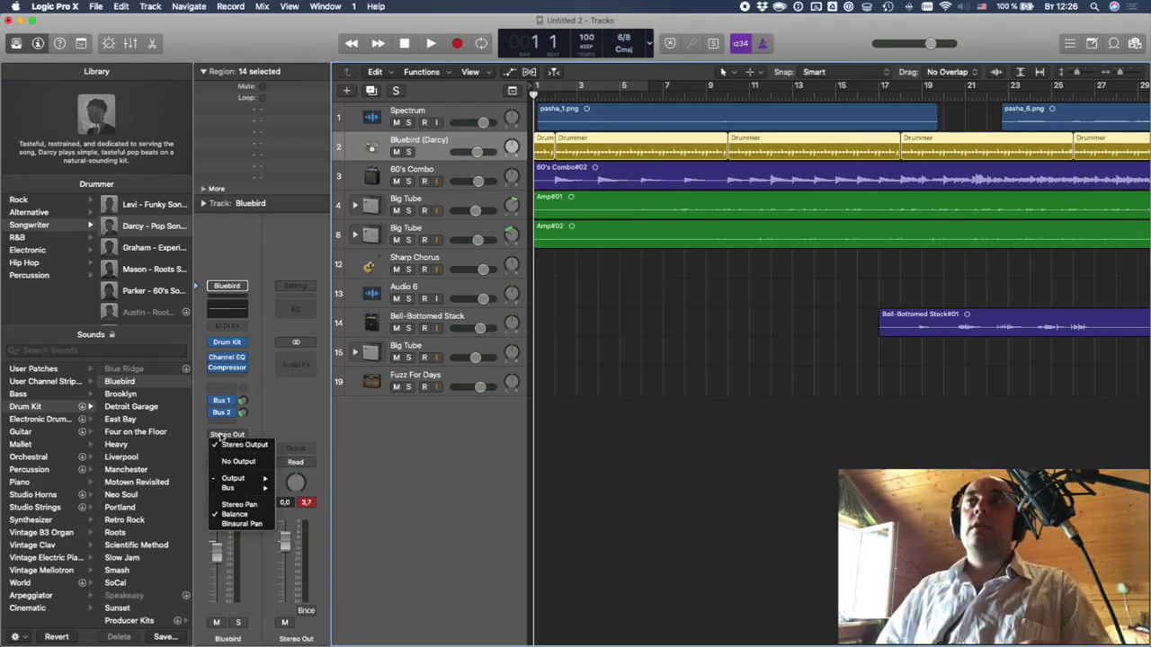
pyautogui.moveTo(234, 487)
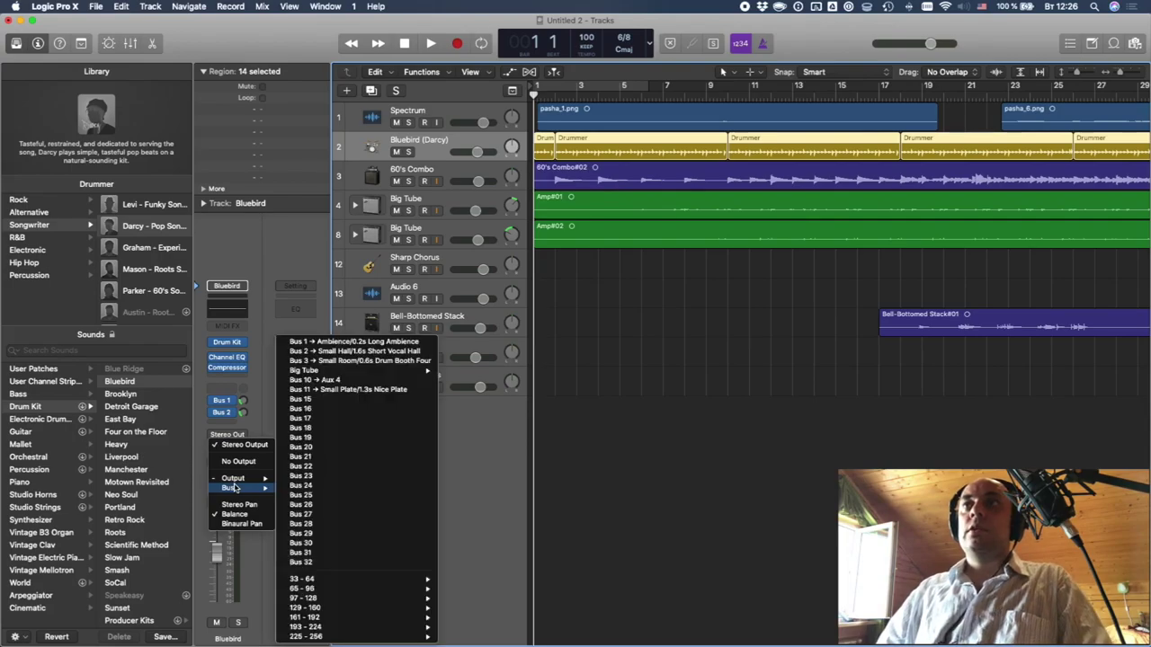
pyautogui.click(332, 382)
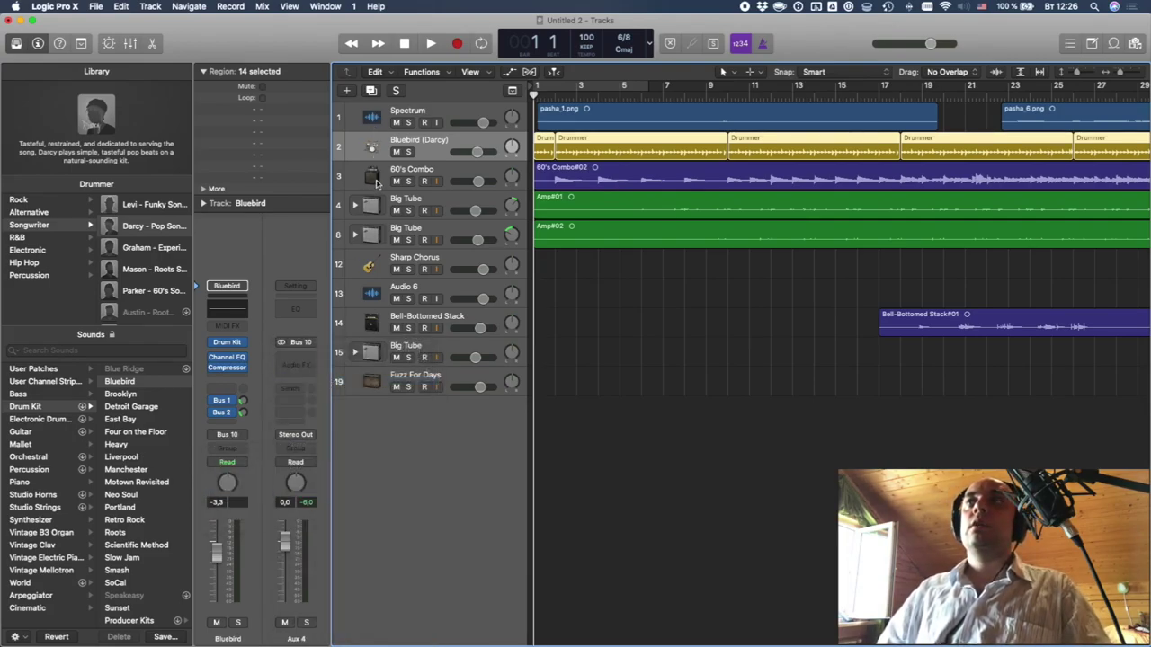
# - Check the output routing of the 60's Combo, both upper Big Tube and Sharp Chorus tracks
pyautogui.click(377, 183)
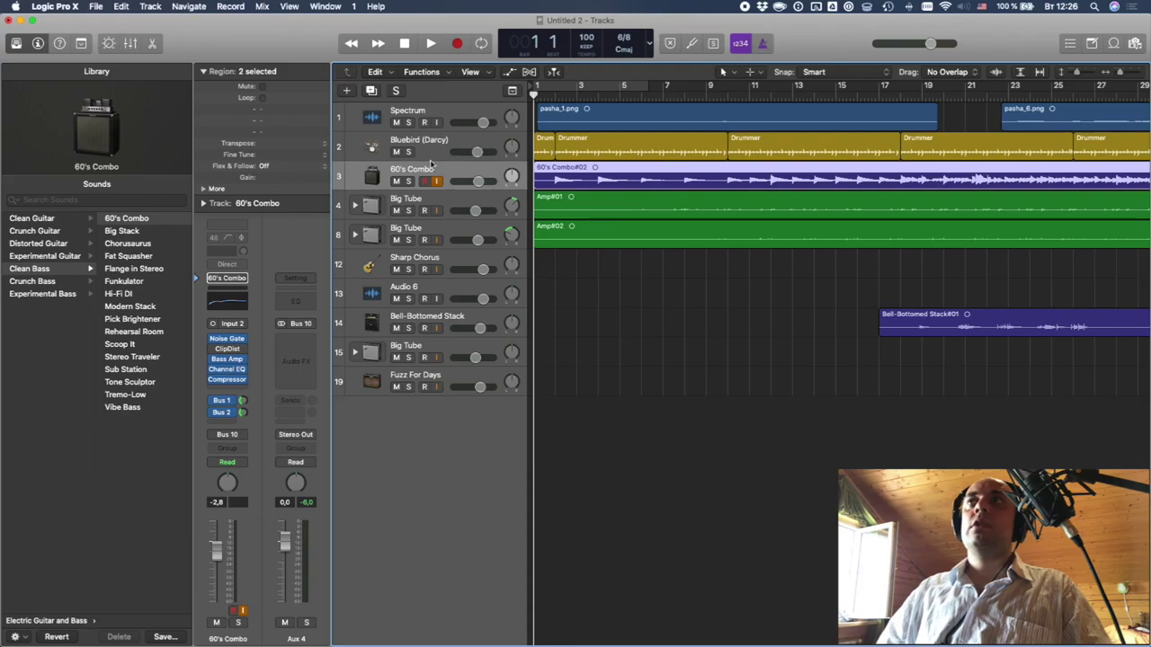
pyautogui.click(411, 201)
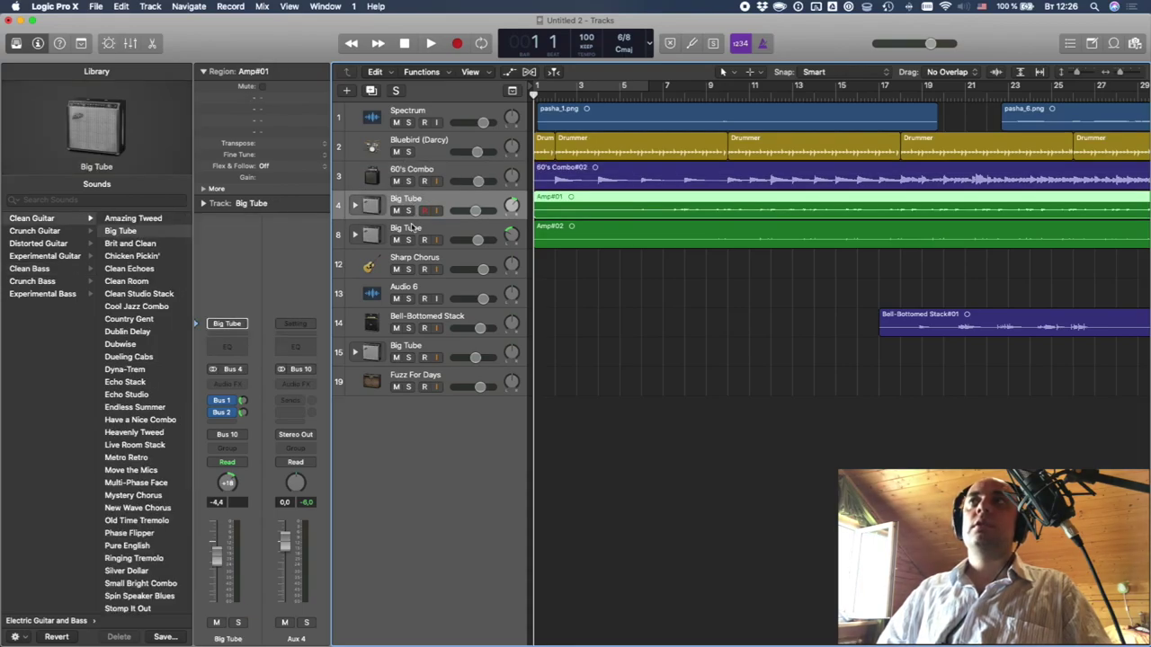
pyautogui.click(411, 228)
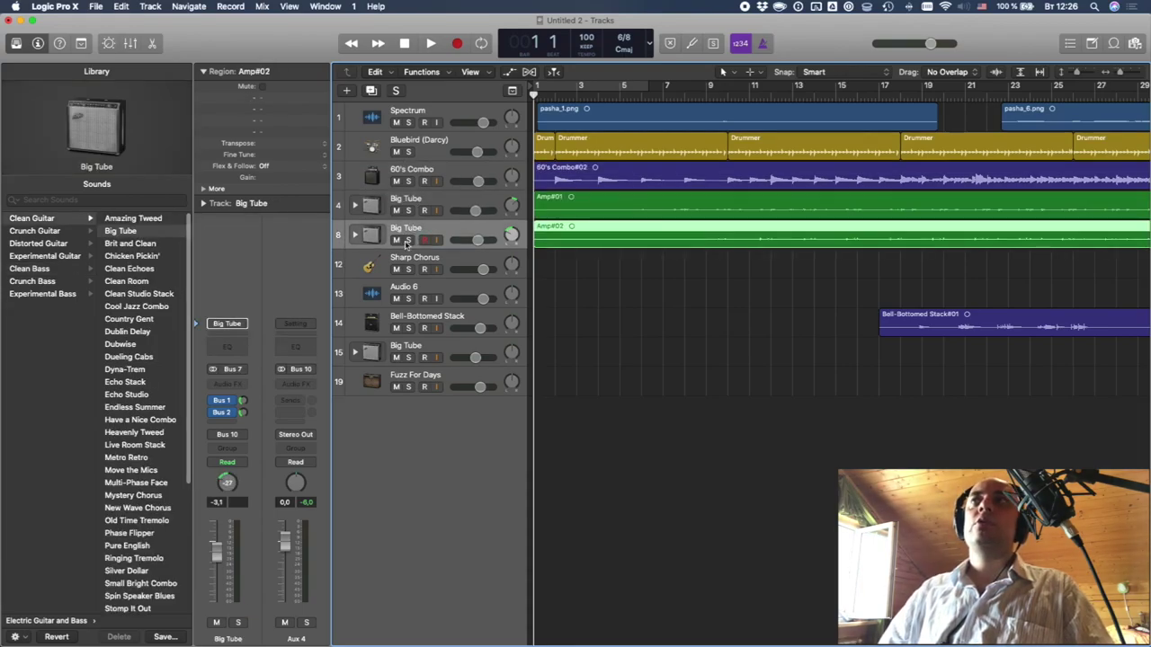
pyautogui.click(401, 256)
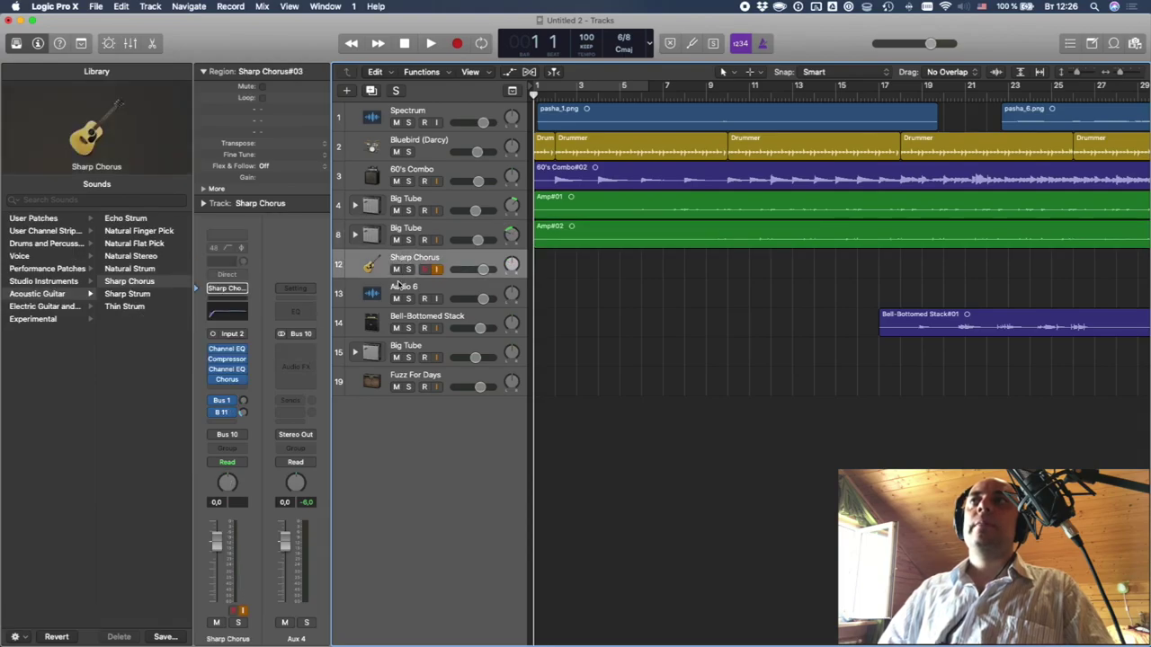
# - Apply the Thin Strum acoustic guitar patch to the Audio 6 track
pyautogui.click(398, 285)
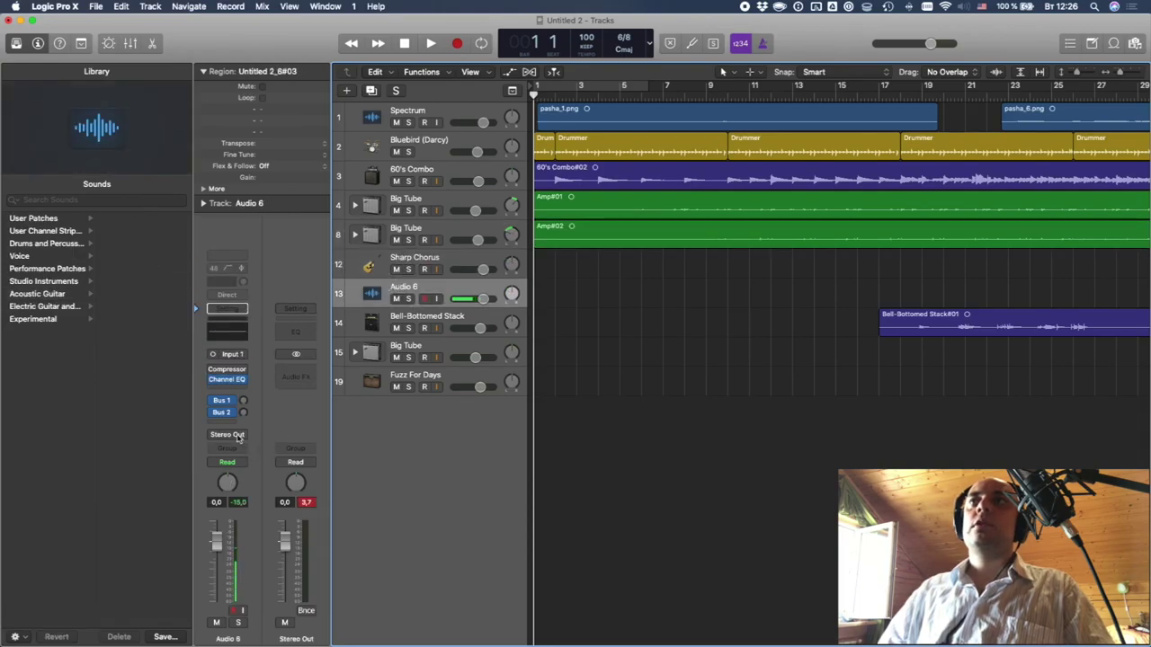
pyautogui.click(16, 217)
pyautogui.click(36, 257)
pyautogui.click(47, 281)
pyautogui.click(52, 294)
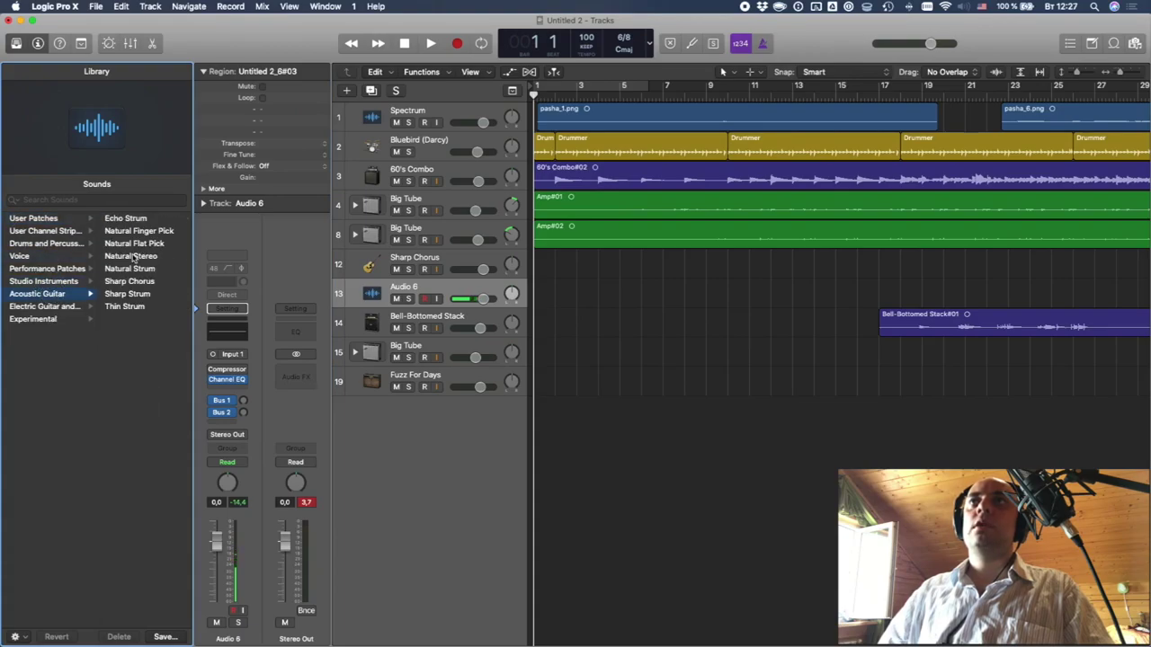
pyautogui.click(139, 307)
# - Route the Thin Strum track's output to Bus 10
pyautogui.click(241, 435)
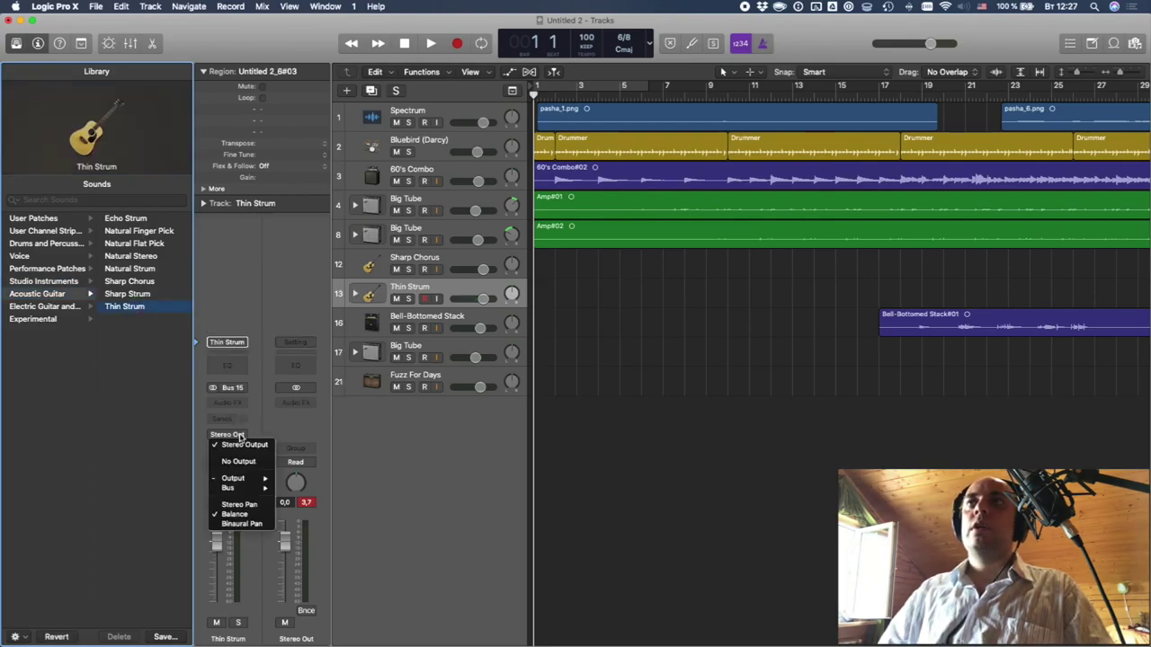
pyautogui.moveTo(261, 491)
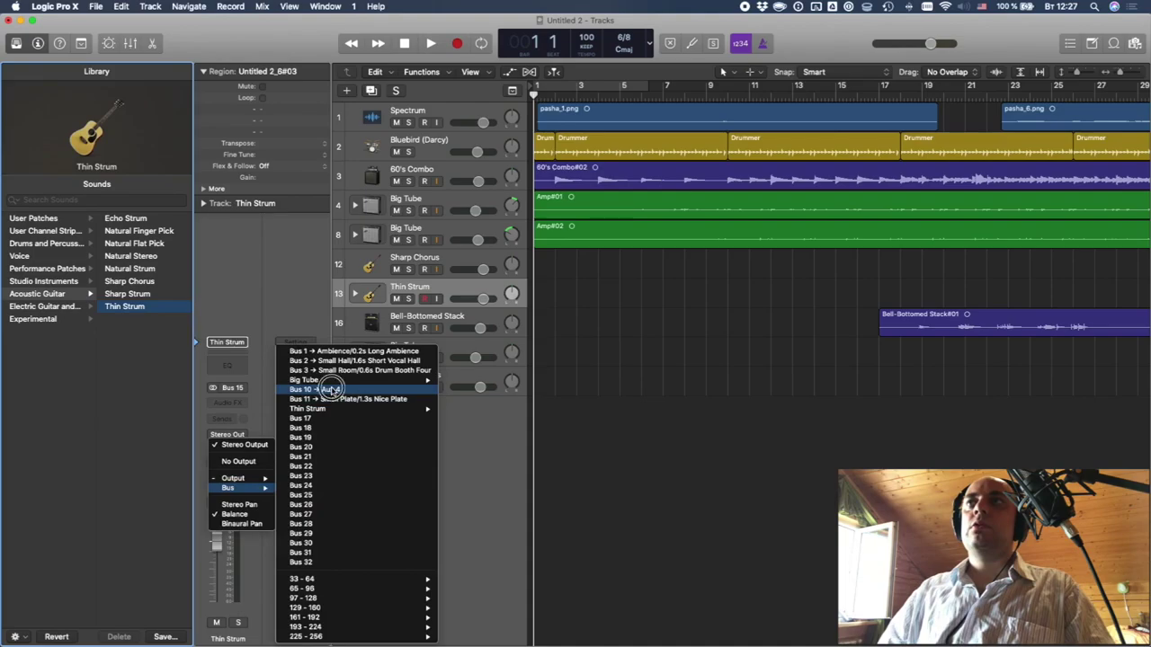
pyautogui.click(327, 389)
# - Check the output routing of the Bell-Bottomed Stack, lower Big Tube and Fuzz For Days tracks, and leave all regions deselected
pyautogui.click(416, 319)
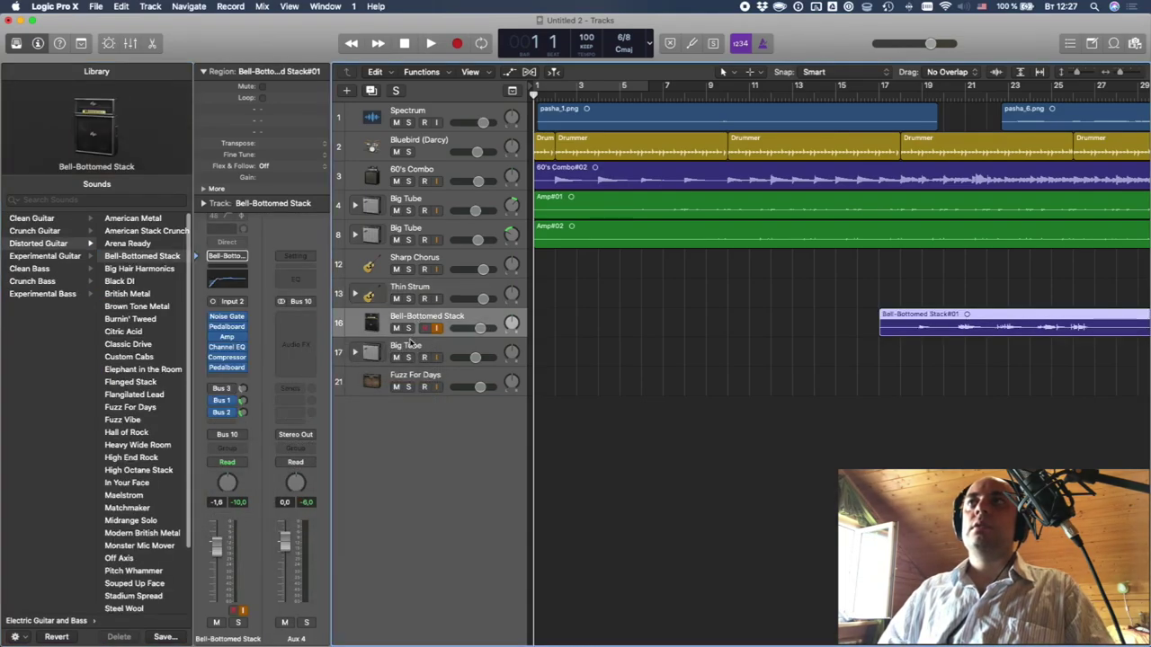
pyautogui.click(412, 346)
pyautogui.click(412, 376)
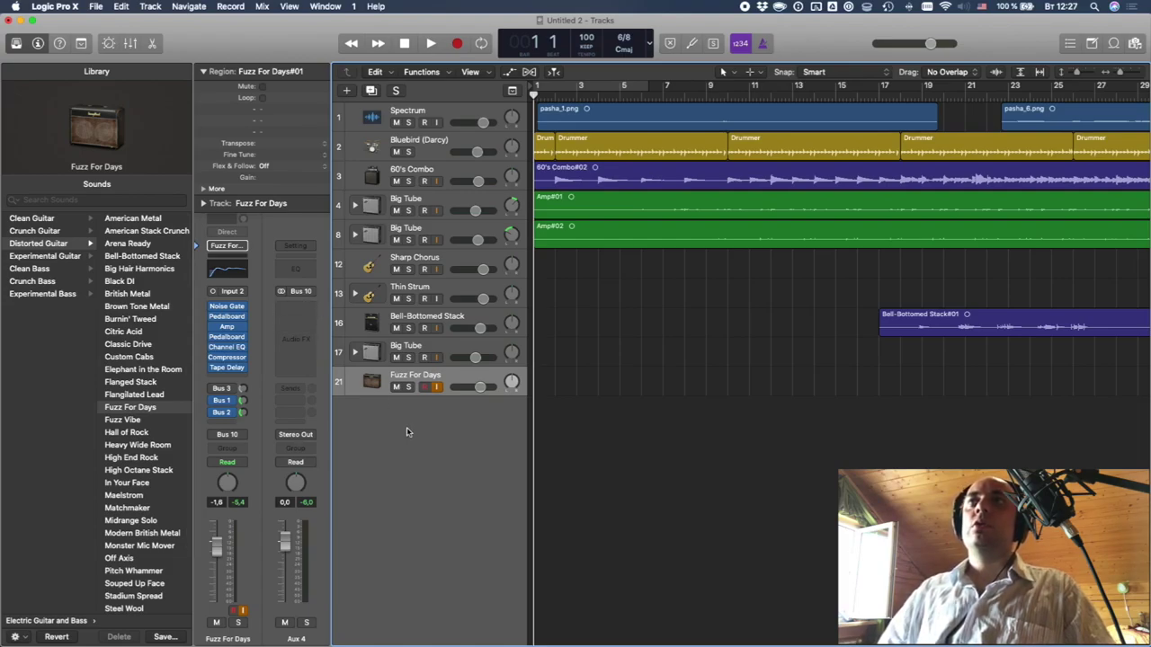
pyautogui.click(441, 146)
pyautogui.keyDown('shift'); pyautogui.click(440, 378); pyautogui.keyUp('shift')
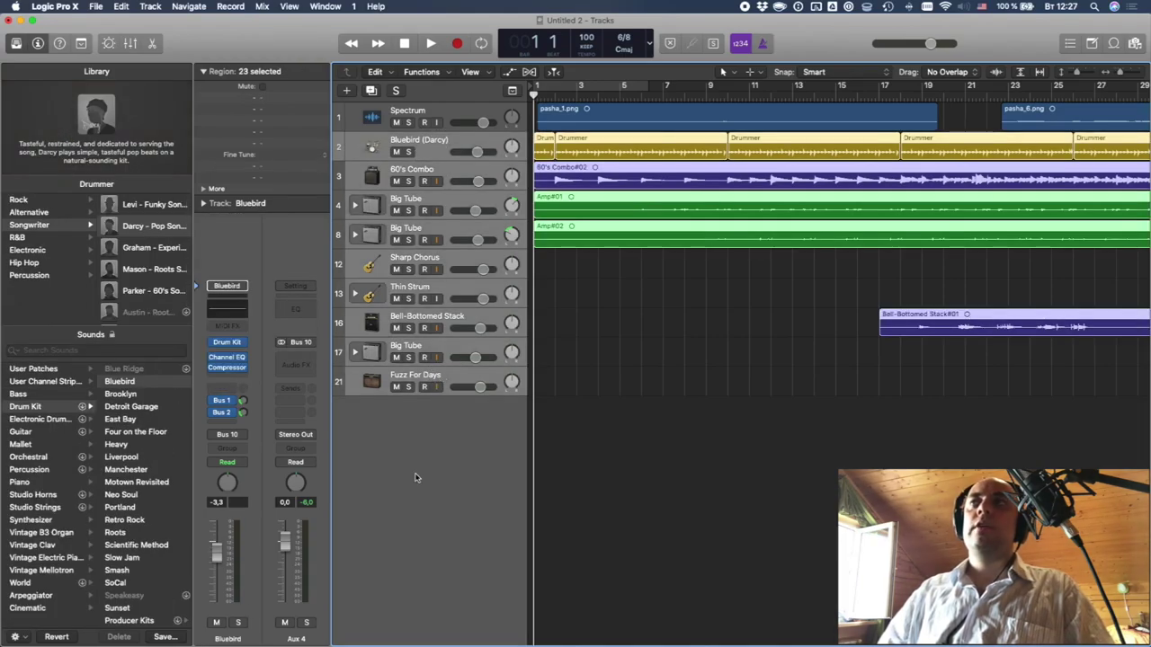
pyautogui.click(456, 427)
pyautogui.click(612, 300)
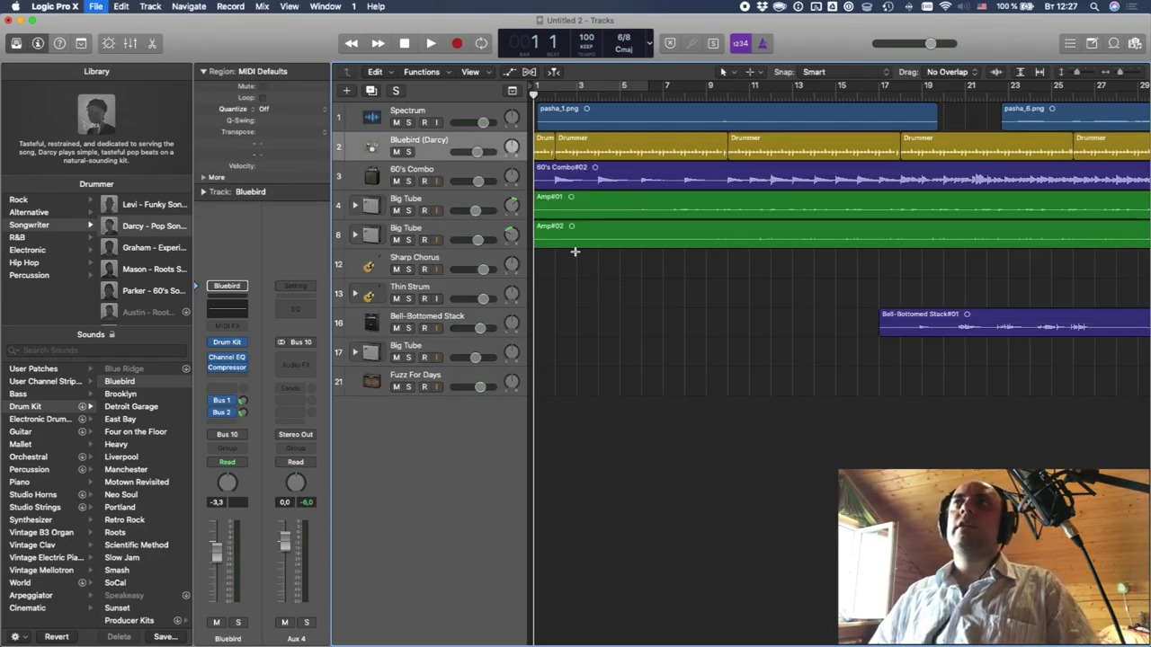
# - Save the project in the Поздравления folder under a greeting title containing the recipient's name and (2020)
pyautogui.press('super+s')
pyautogui.click(568, 130)
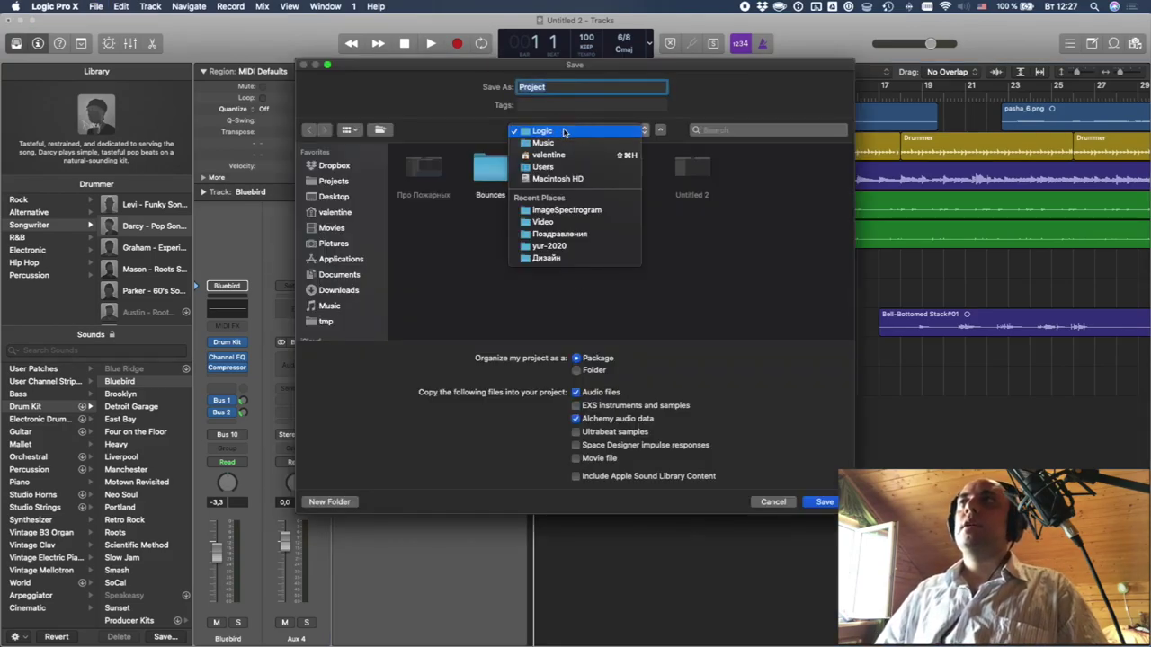
pyautogui.press('Escape')
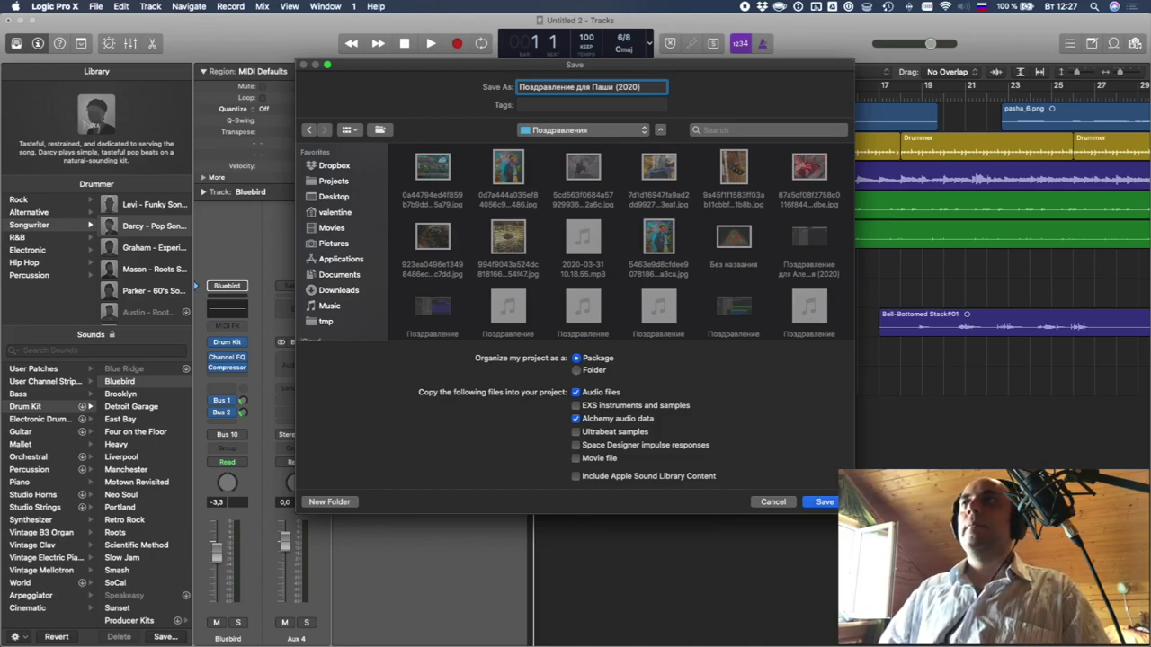
pyautogui.press('Return')
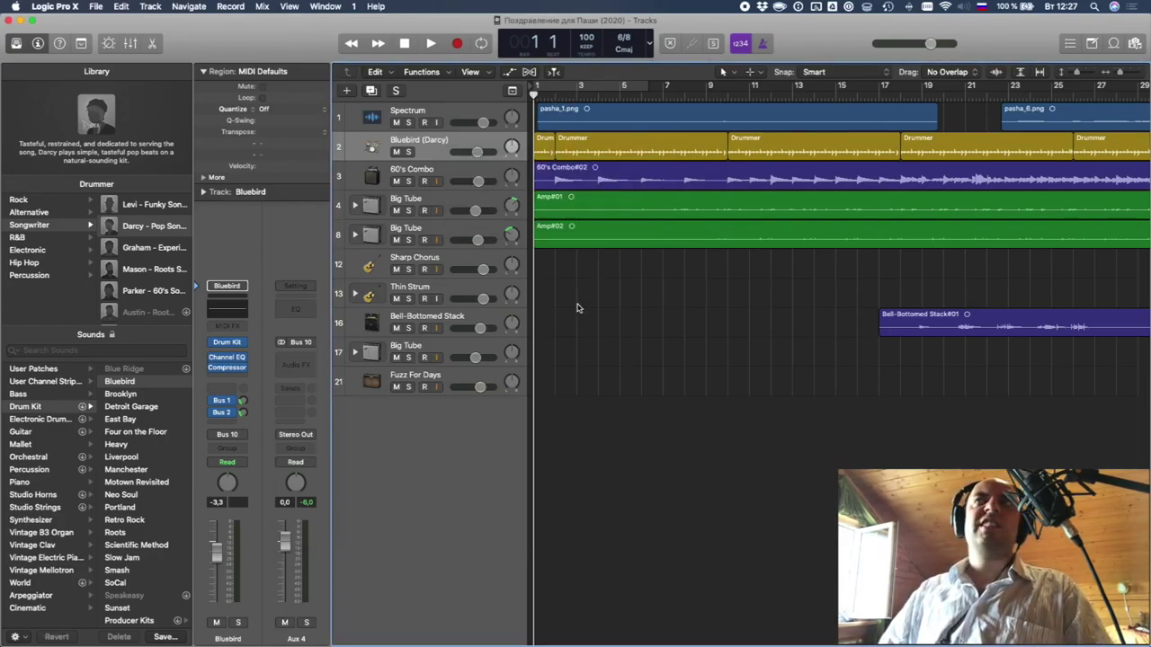
# - Audition the opening, delete the first Drummer region, and trim the following one so the drums enter at about bar 9
pyautogui.press('space')
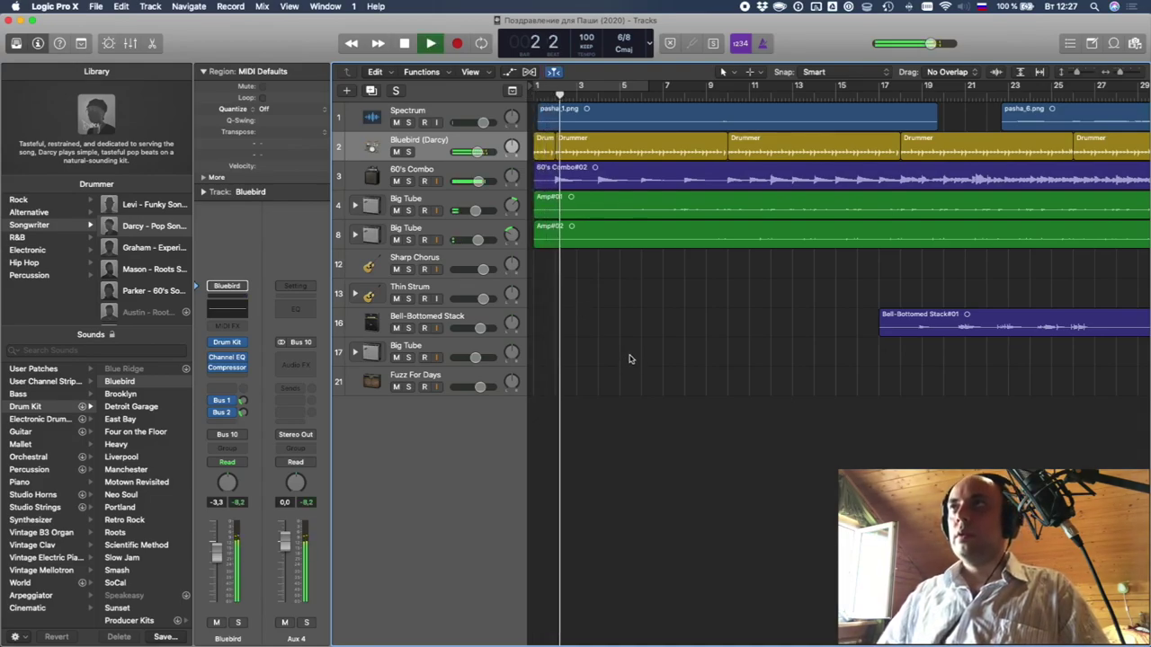
pyautogui.press('space')
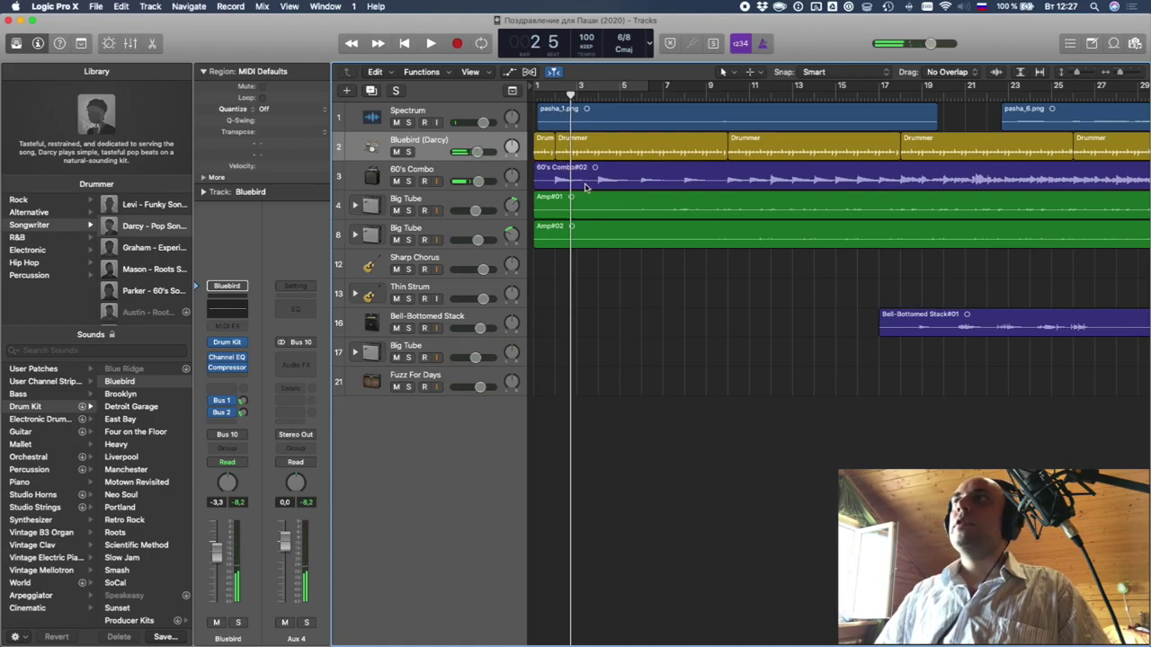
pyautogui.click(548, 156)
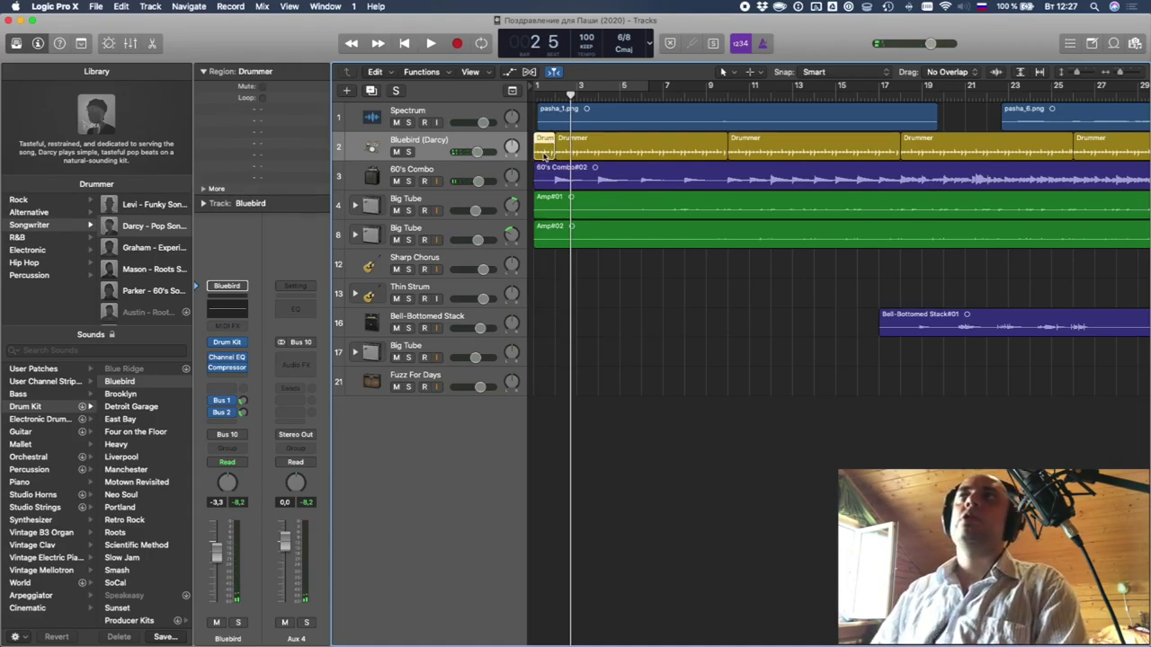
pyautogui.press('Delete')
pyautogui.click(585, 153)
pyautogui.moveTo(555, 154); pyautogui.dragTo(715, 152)
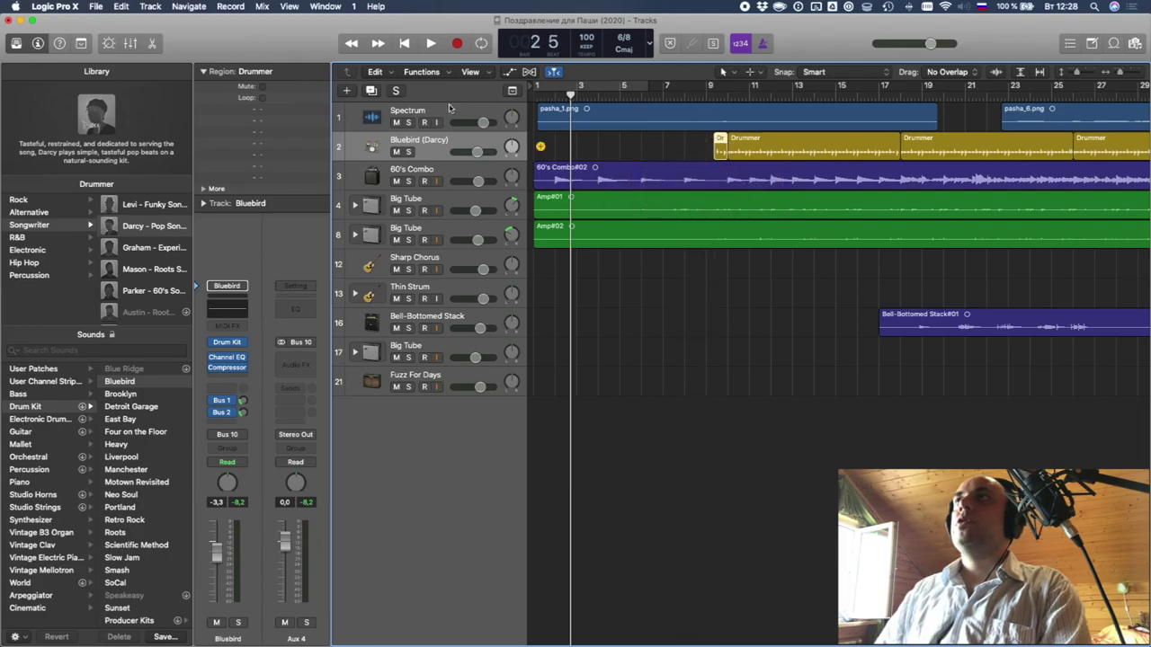
# - Play the arrangement from the beginning to check the drum entry and the following bars
pyautogui.click(153, 44)
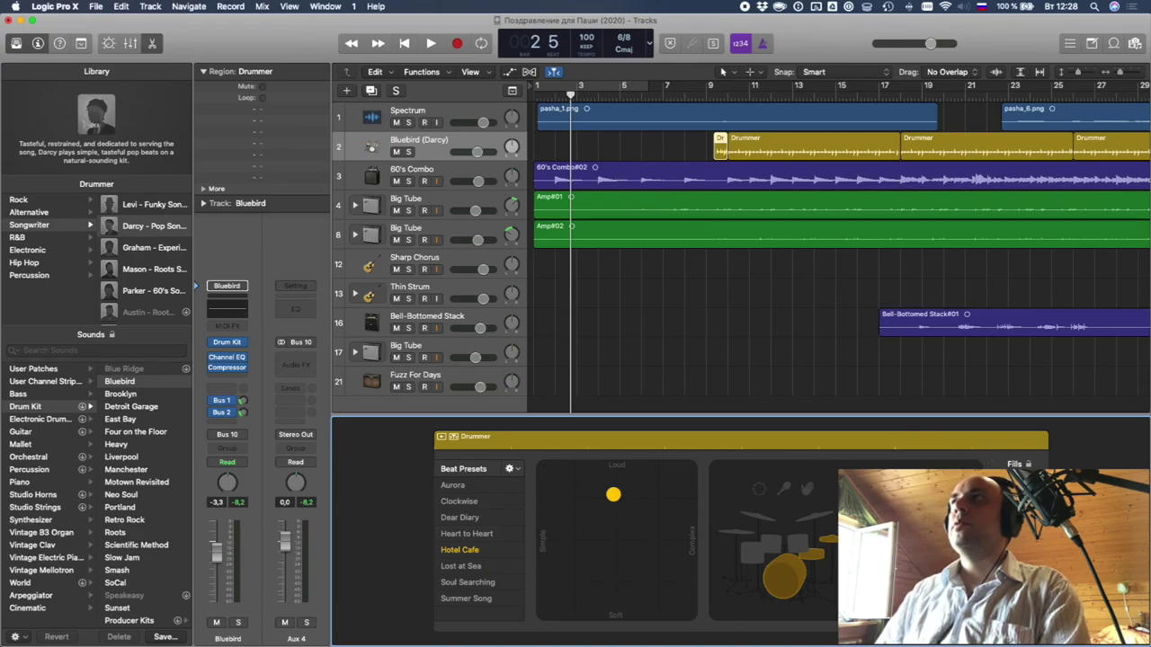
pyautogui.click(404, 43)
pyautogui.press('space')
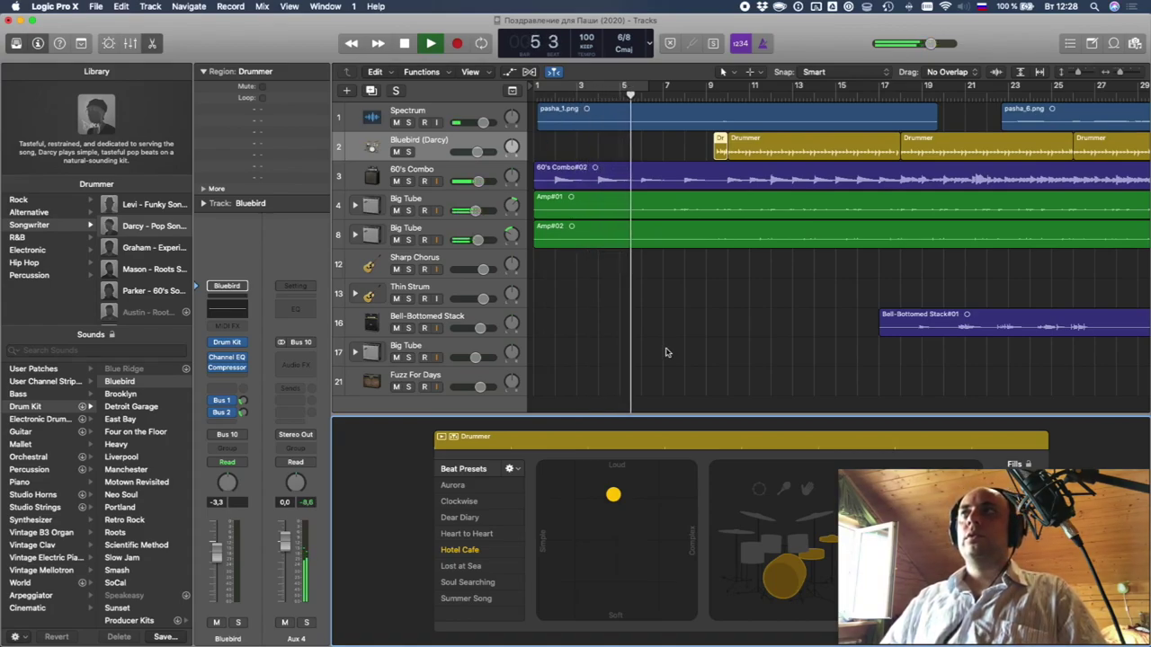
pyautogui.press('x')
pyautogui.press('x')
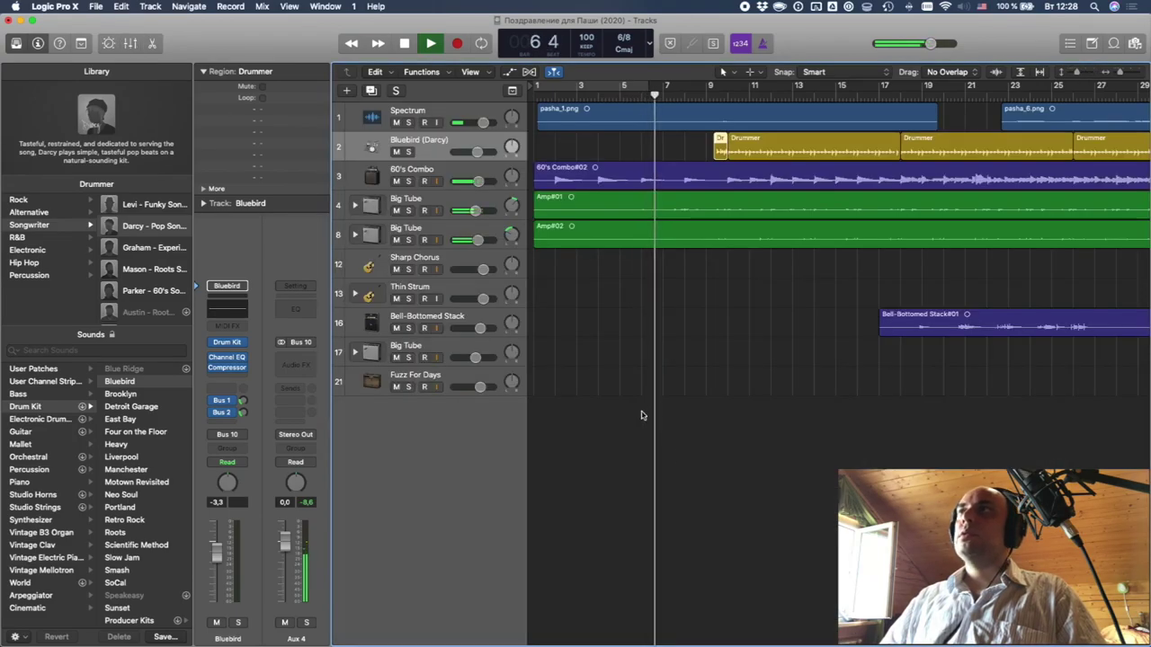
pyautogui.hscroll(3, 679, 462)
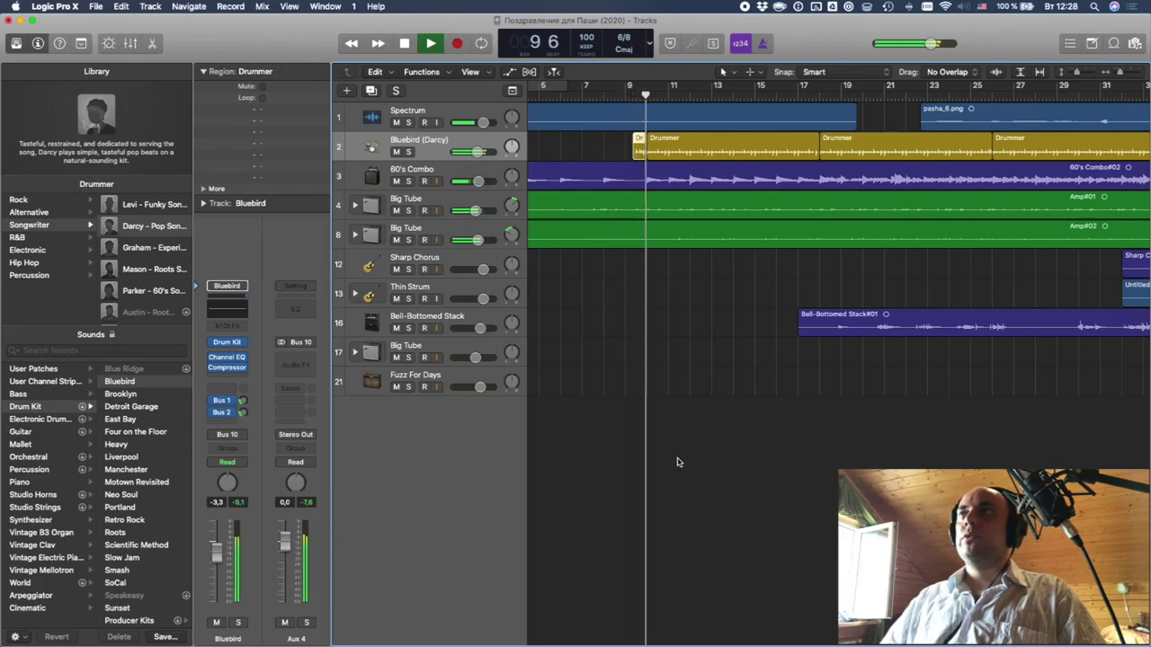
pyautogui.hscroll(5, 663, 442)
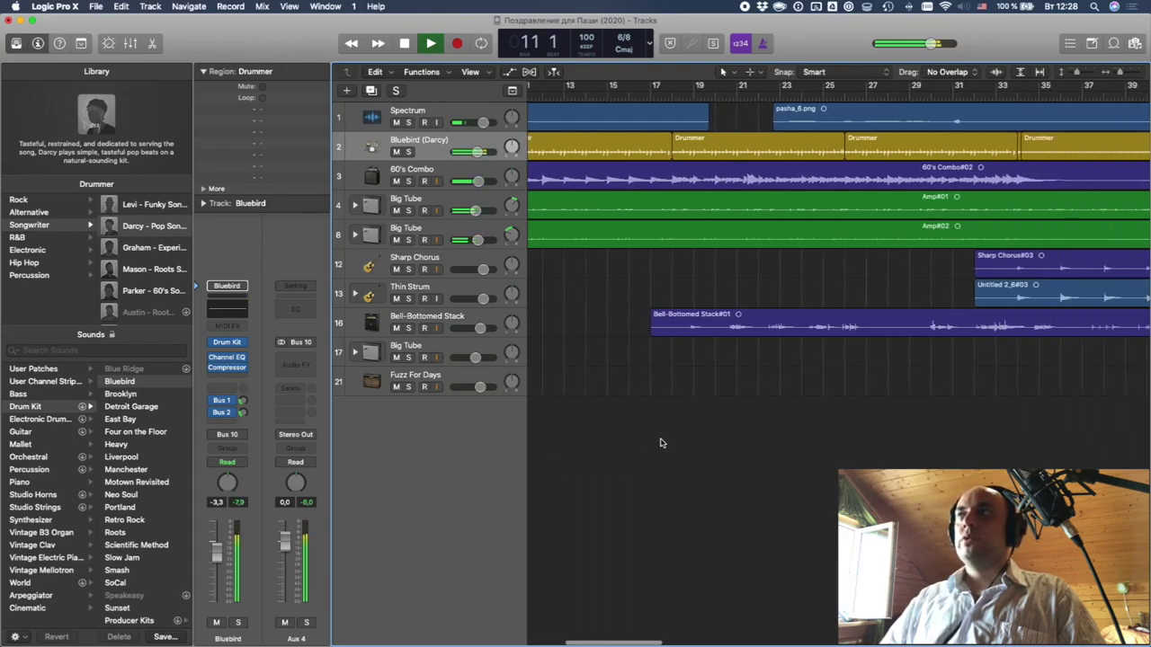
# - Lower the Sharp Chorus and Thin Strum volumes, panning Sharp Chorus to the right and Thin Strum to the left
pyautogui.moveTo(481, 299); pyautogui.dragTo(460, 299)
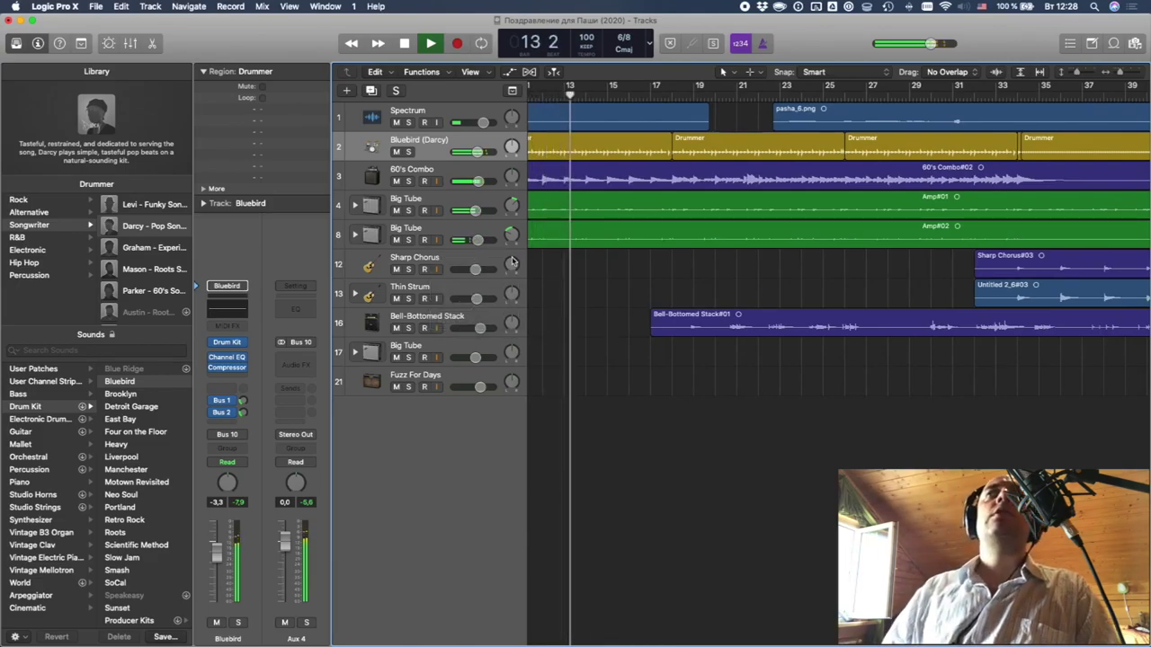
pyautogui.moveTo(513, 265); pyautogui.dragTo(514, 315)
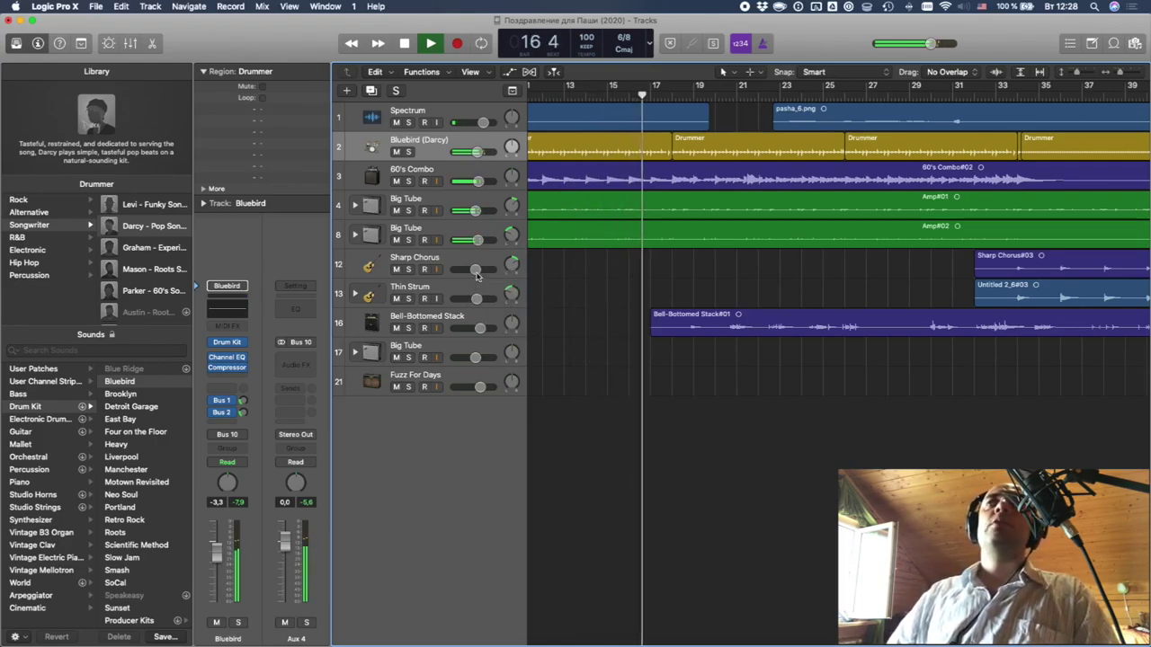
# - Lower the Bell-Bottomed Stack track's volume to -5.1 dB and solo the track
pyautogui.moveTo(480, 329); pyautogui.dragTo(473, 330)
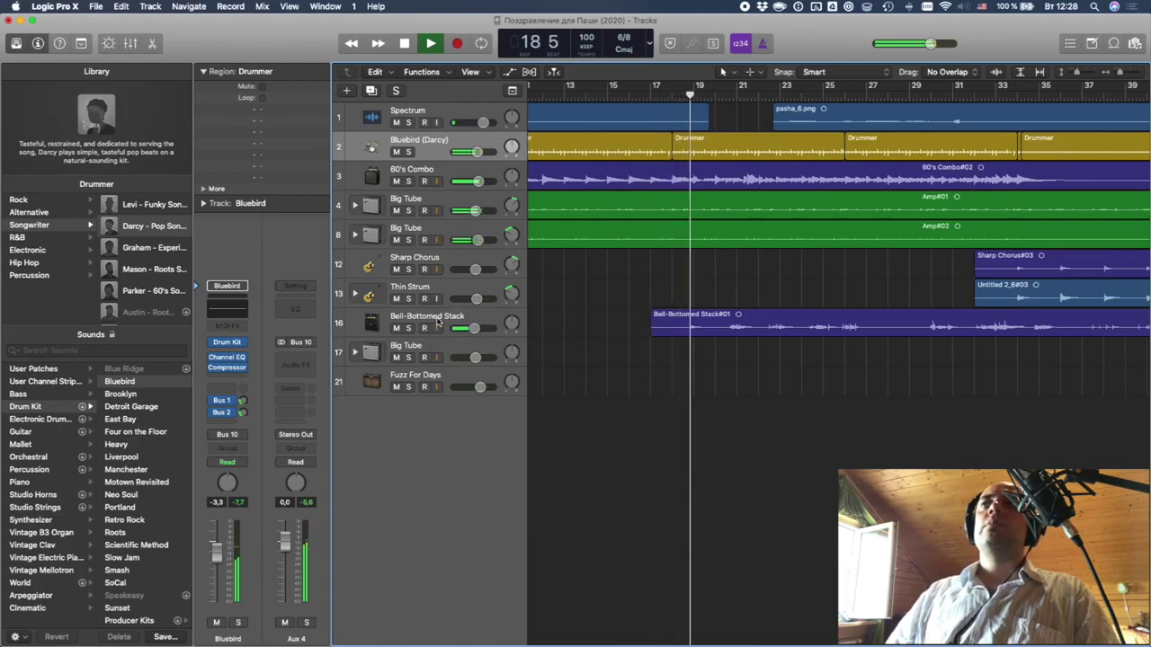
pyautogui.click(438, 322)
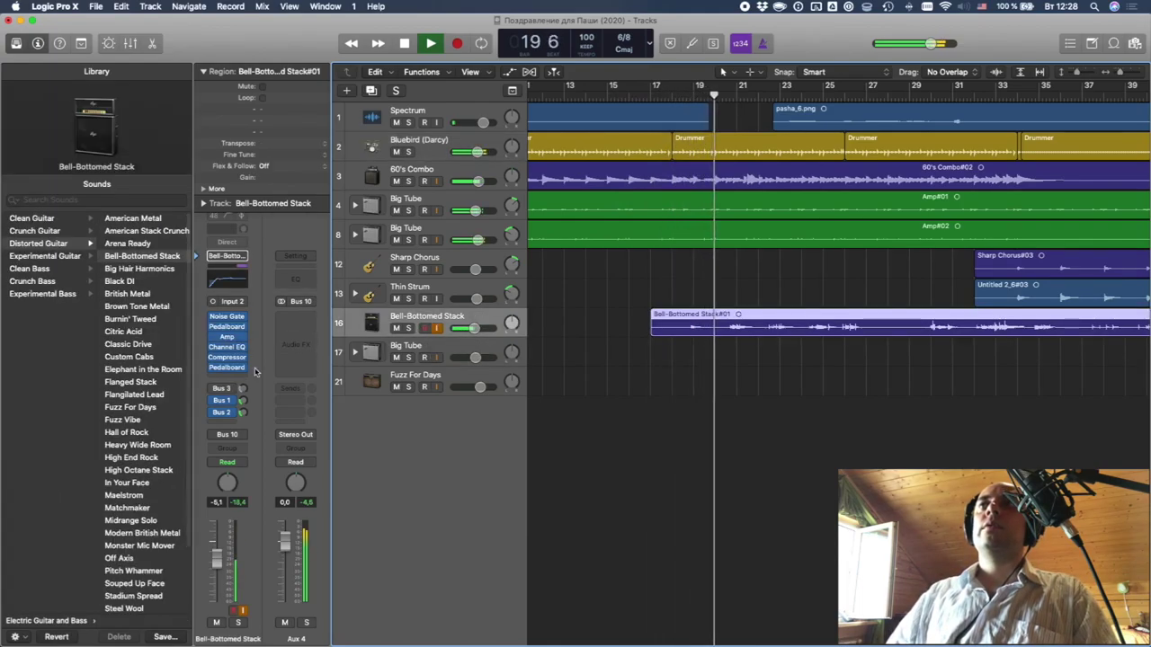
pyautogui.click(239, 378)
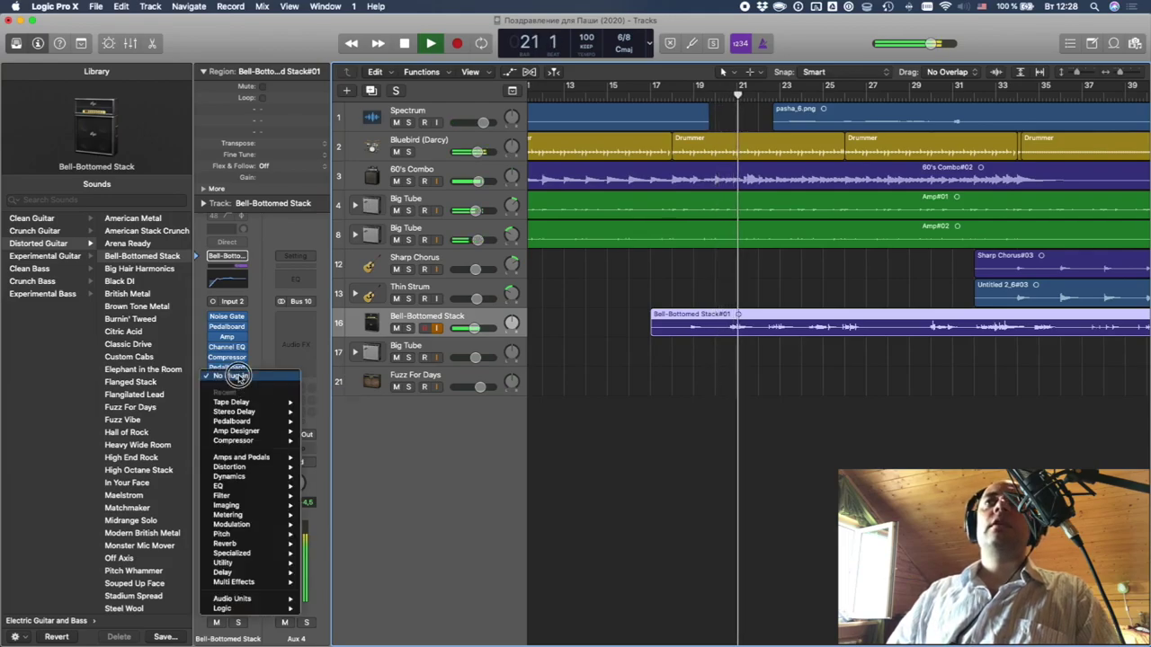
pyautogui.click(414, 331)
pyautogui.click(410, 329)
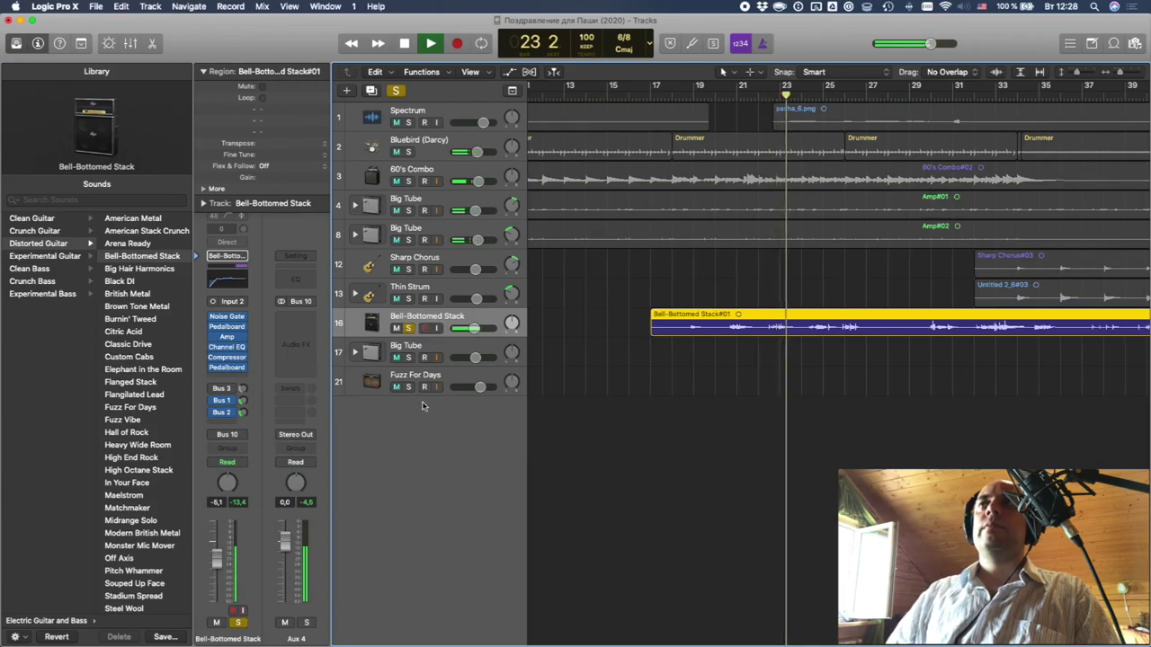
# - Add a Stereo Spread plug-in to the Bell-Bottomed Stack track with the Light LF & HF Spread preset
pyautogui.click(228, 378)
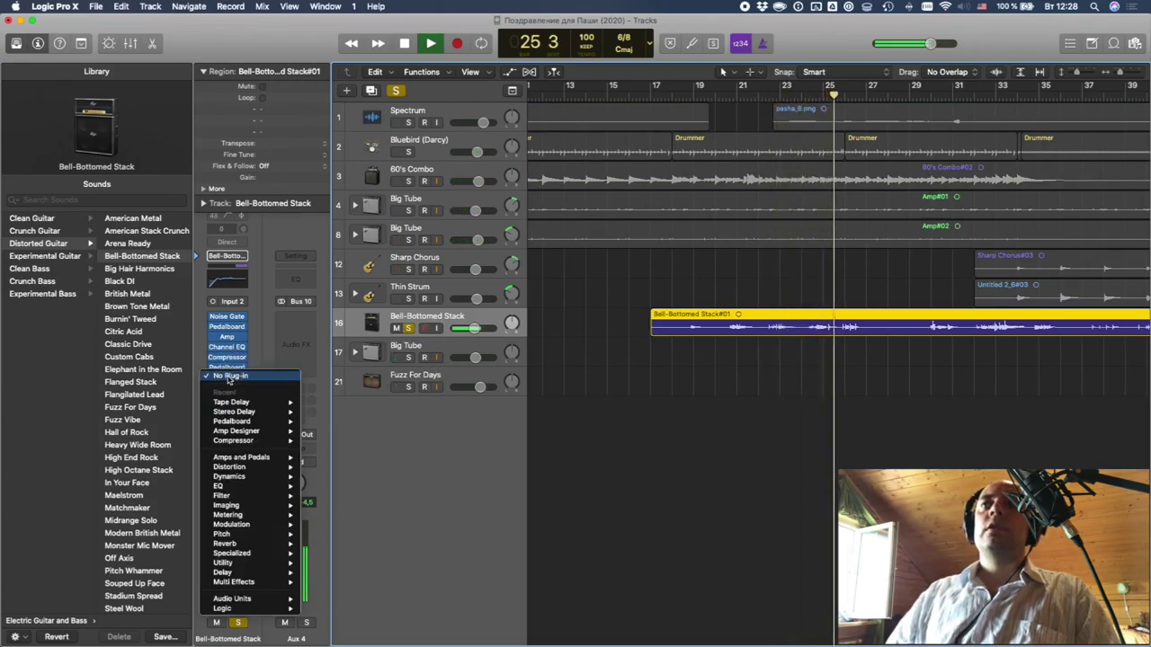
pyautogui.moveTo(261, 506)
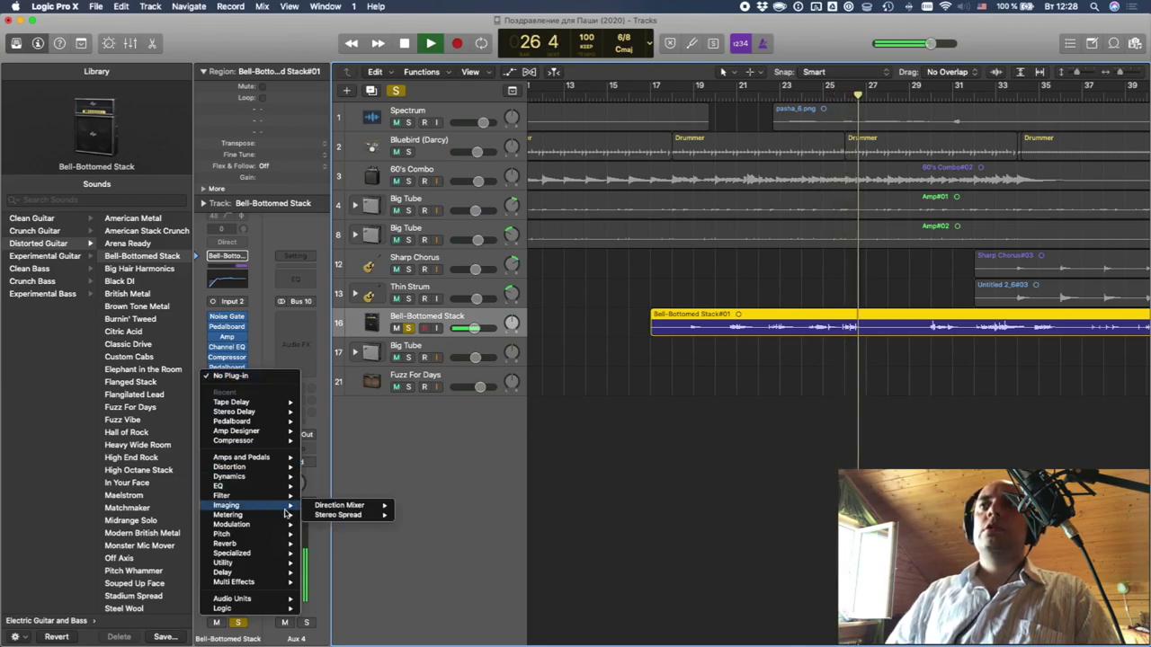
pyautogui.click(362, 516)
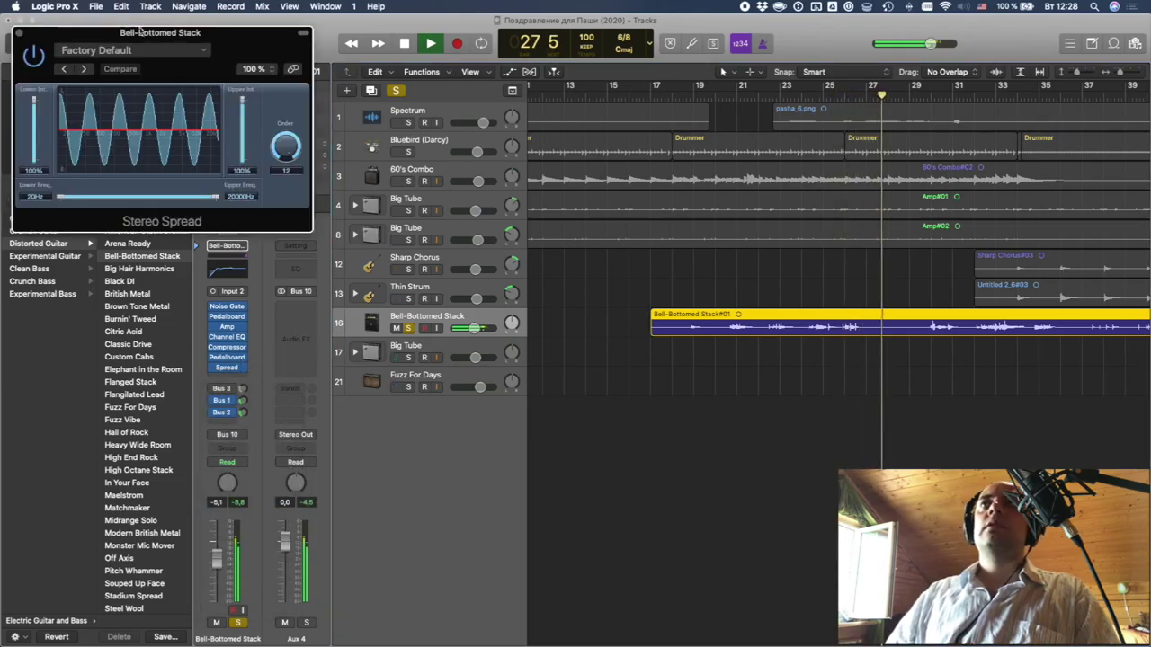
pyautogui.click(83, 70)
pyautogui.click(84, 70)
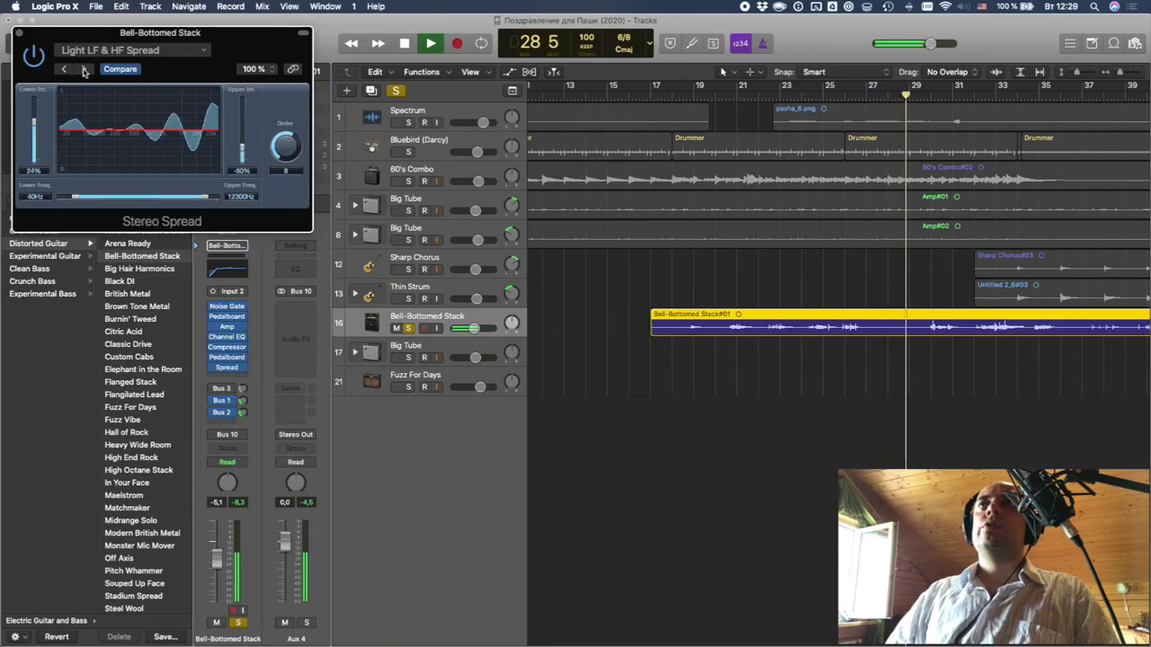
pyautogui.moveTo(160, 32); pyautogui.dragTo(257, 162)
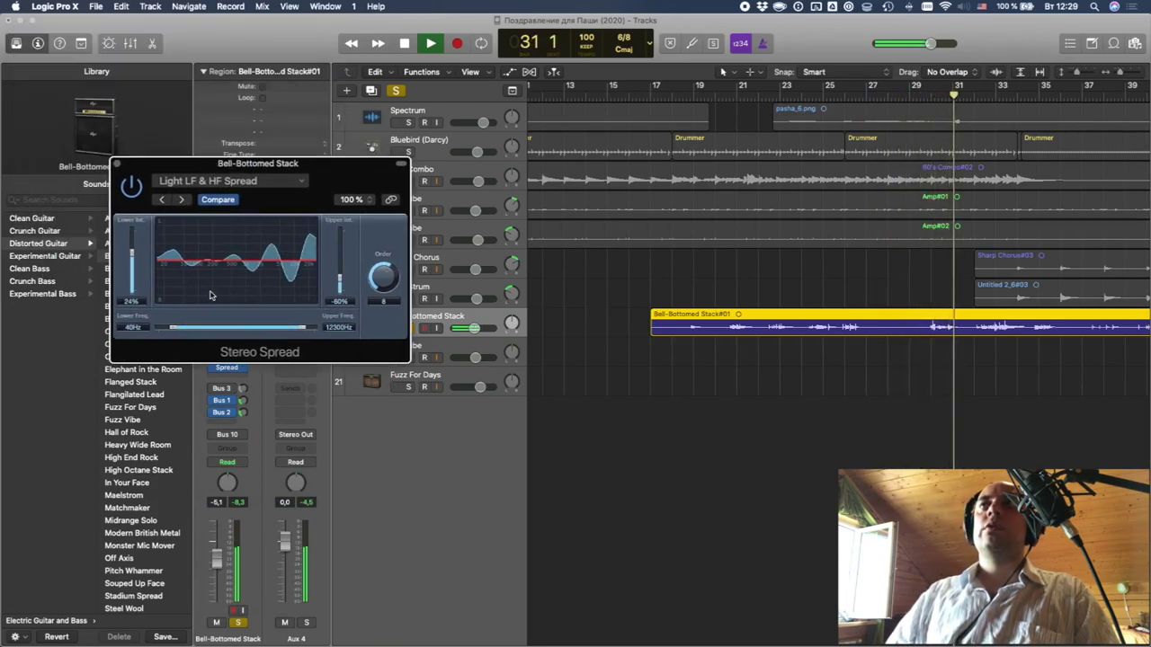
# - Close the Stereo Spread plug-in and take the Bell-Bottomed Stack track out of solo to hear it within the full mix
pyautogui.click(117, 167)
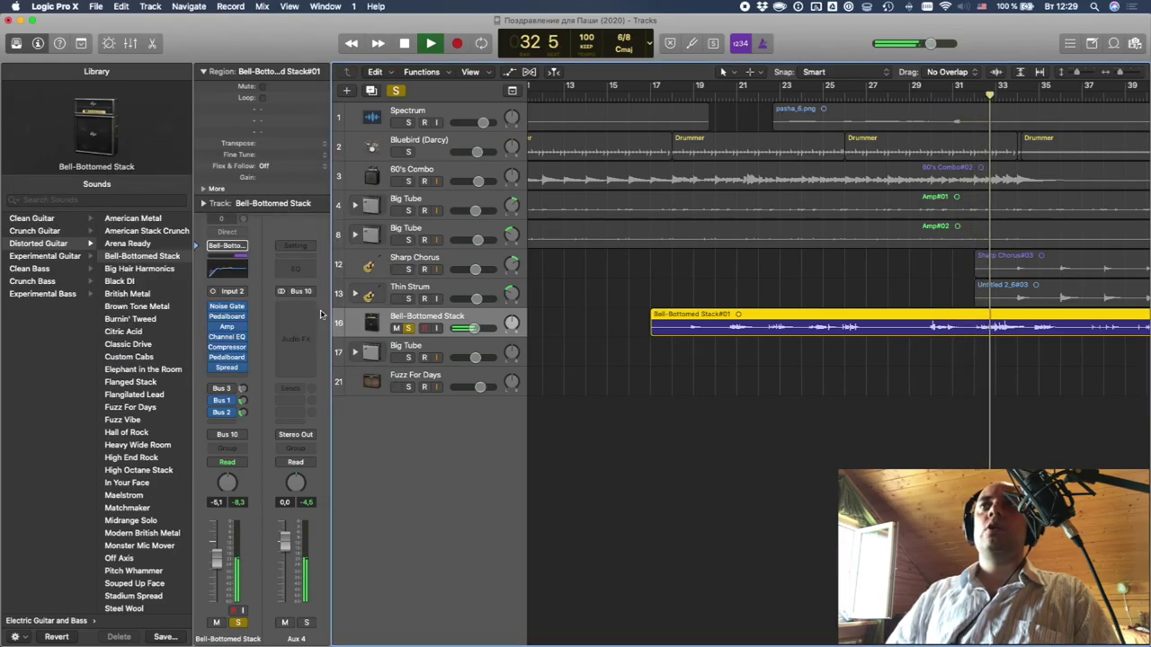
pyautogui.click(408, 328)
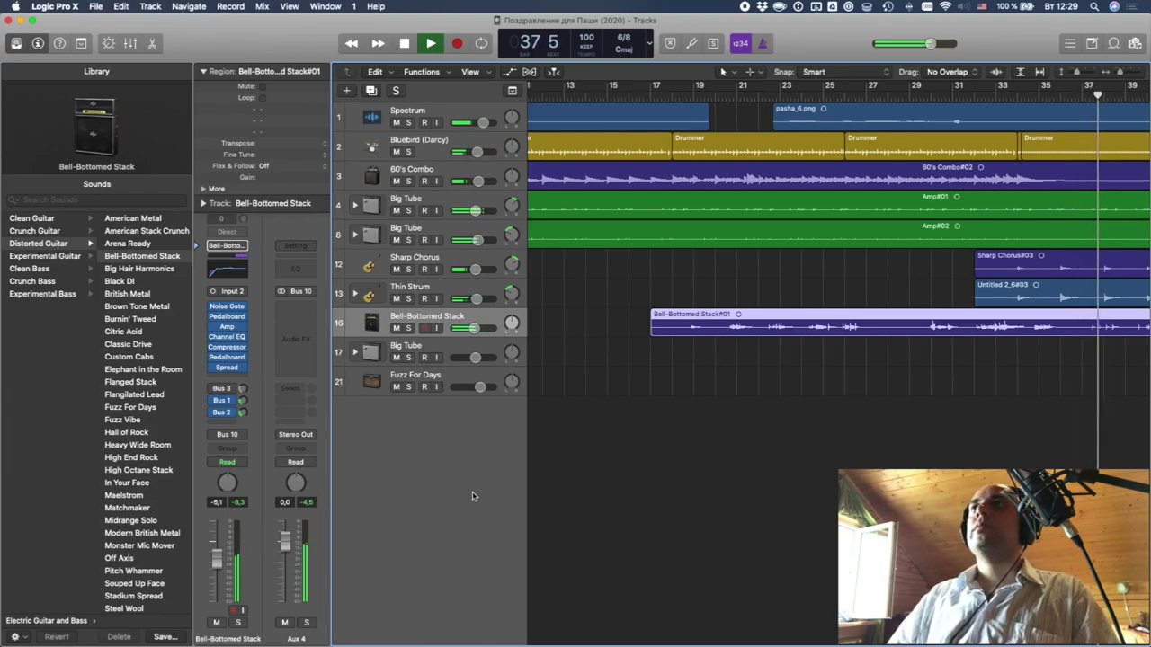
pyautogui.press('space')
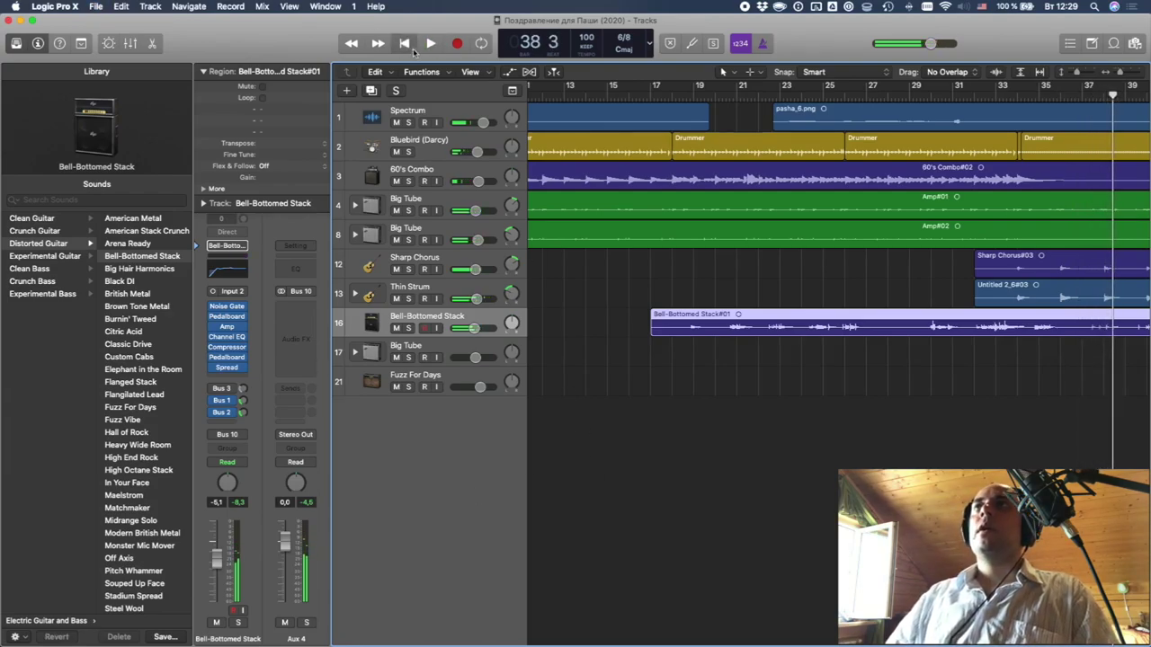
# - Play the full arrangement from the beginning to check the opening balance
pyautogui.click(410, 44)
pyautogui.press('space')
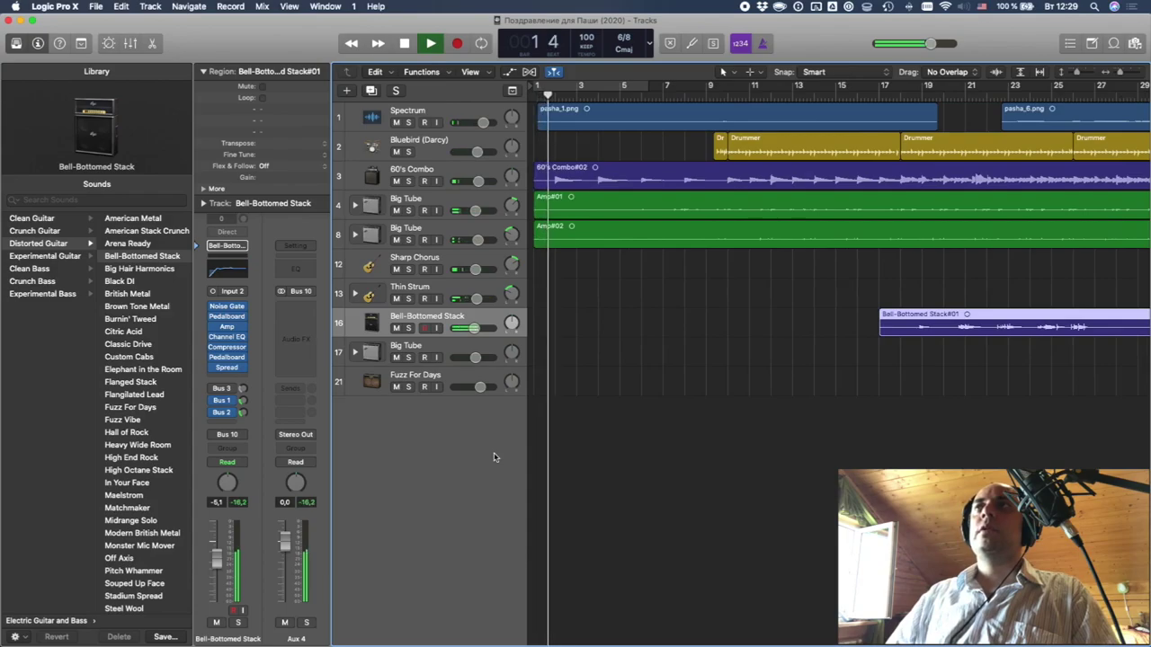
pyautogui.press('space')
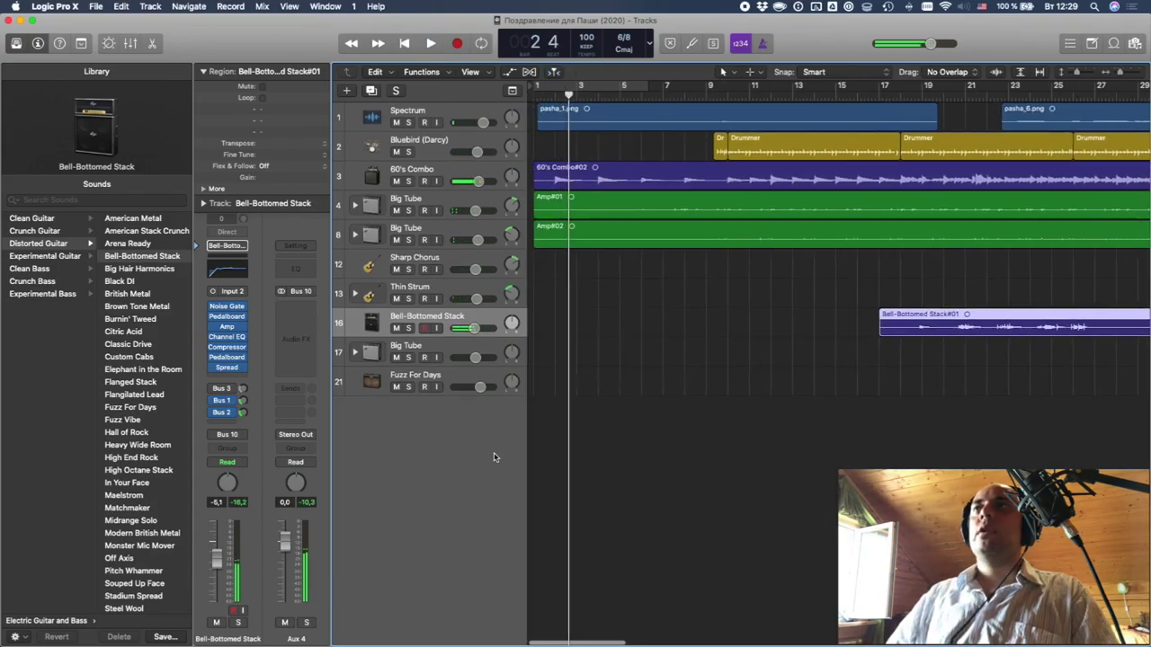
pyautogui.click(405, 43)
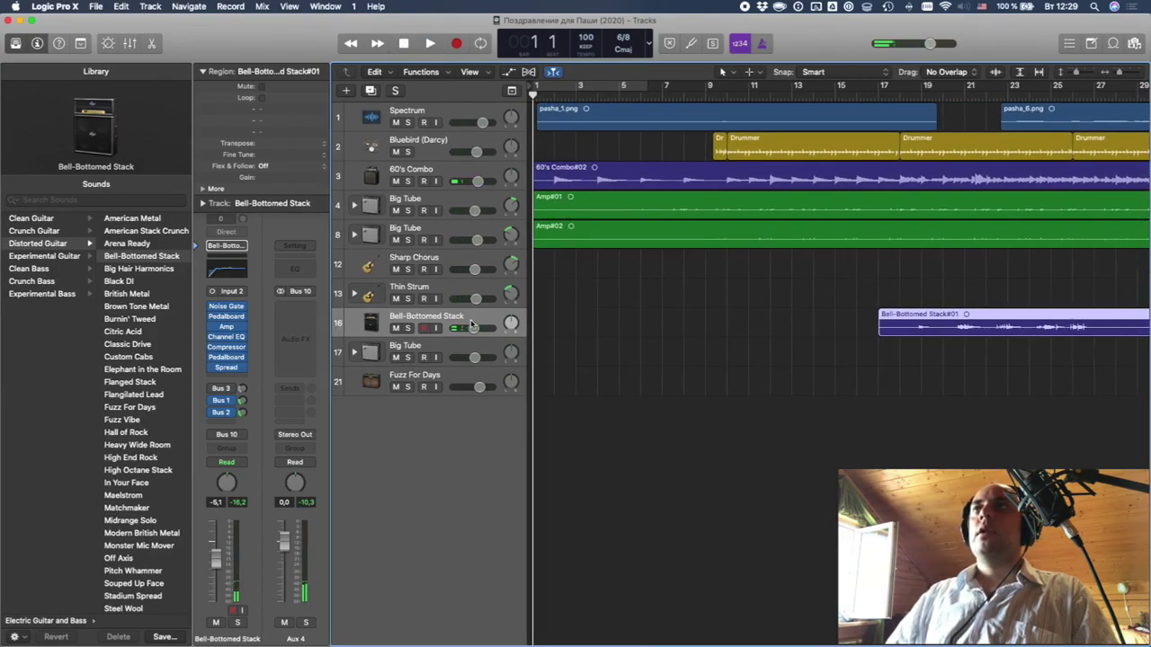
pyautogui.press('space')
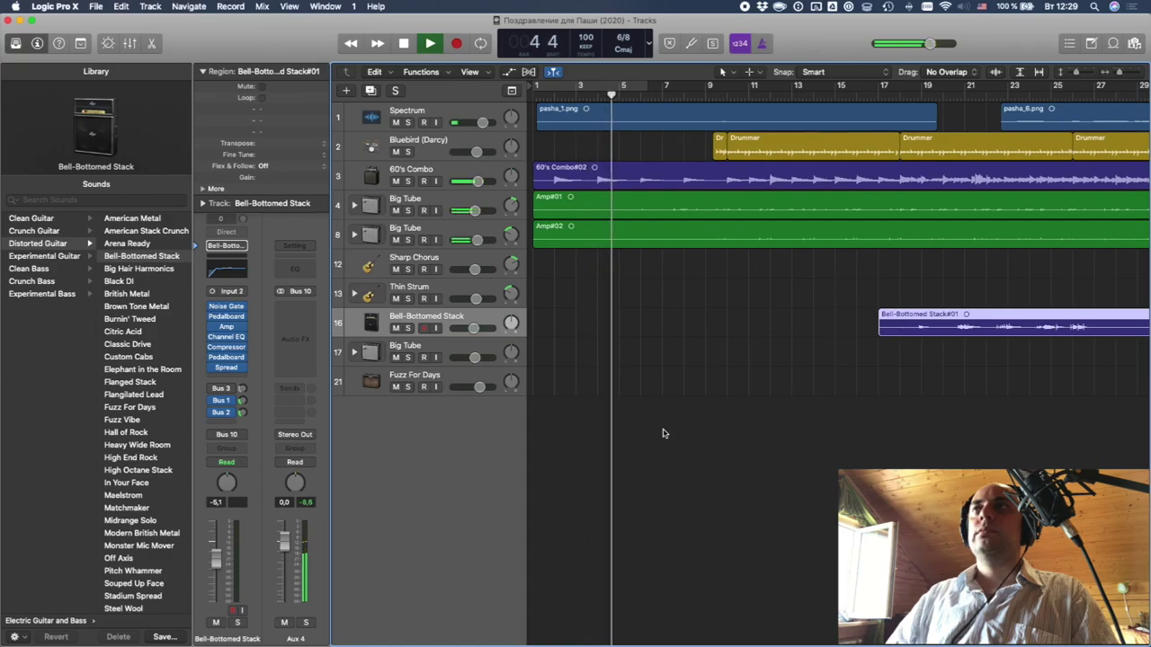
# - Lower the right output mix of the Stereo Delay on Big Tube track 17 to 49% and listen on to bar 19
pyautogui.click(430, 362)
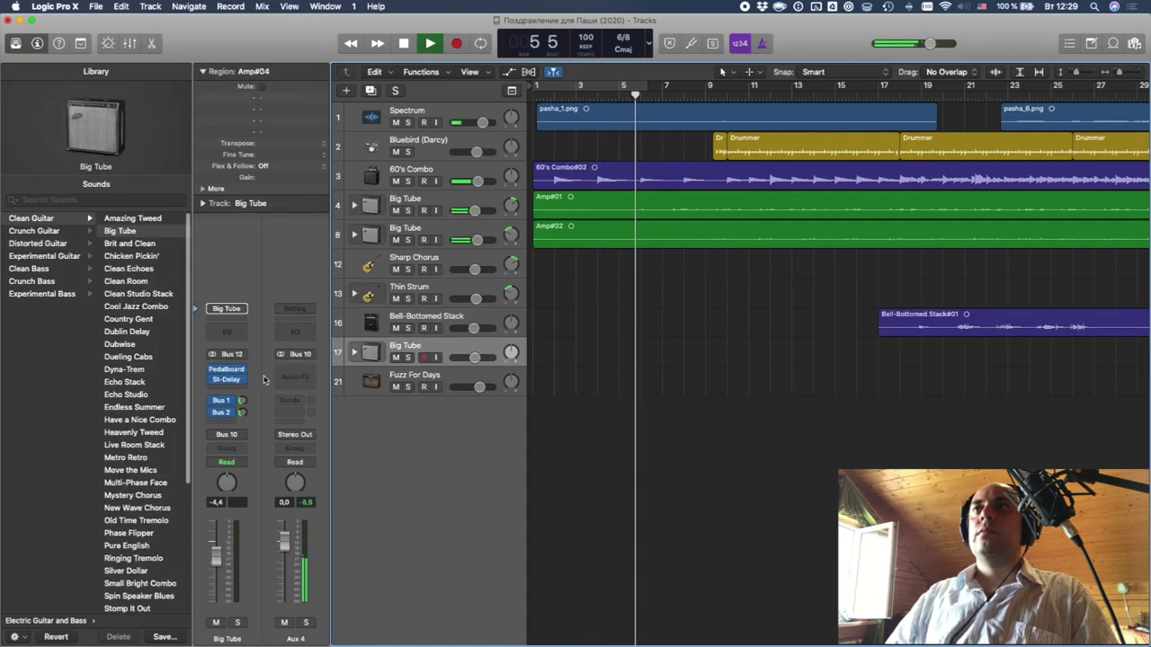
pyautogui.click(228, 379)
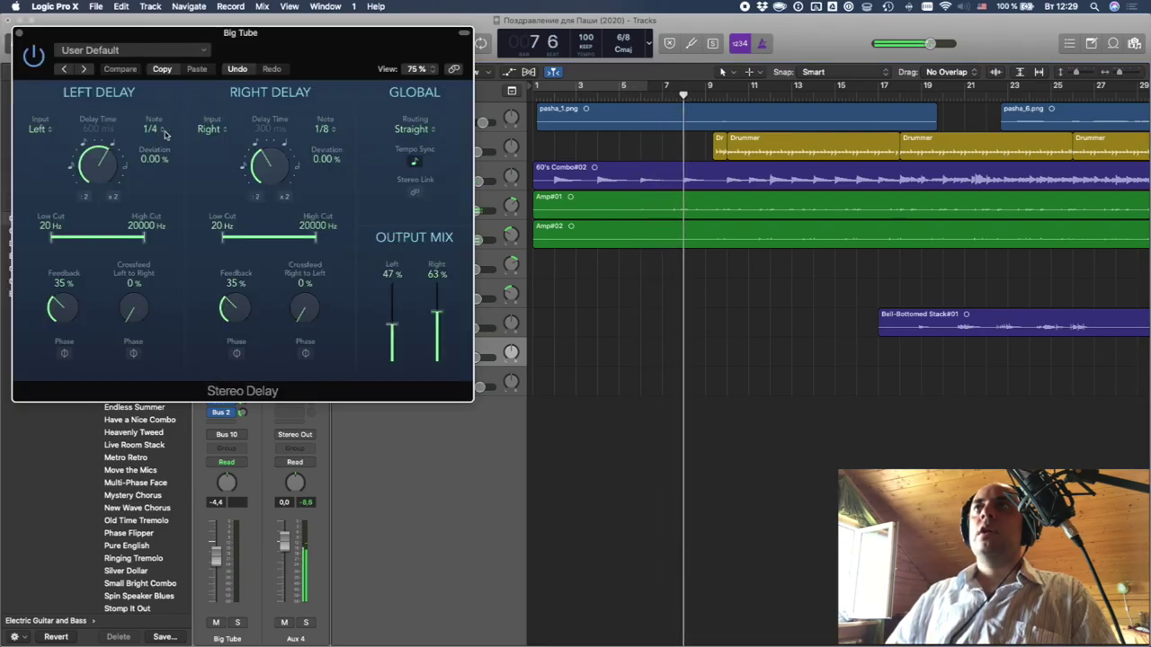
pyautogui.moveTo(437, 314); pyautogui.dragTo(436, 327)
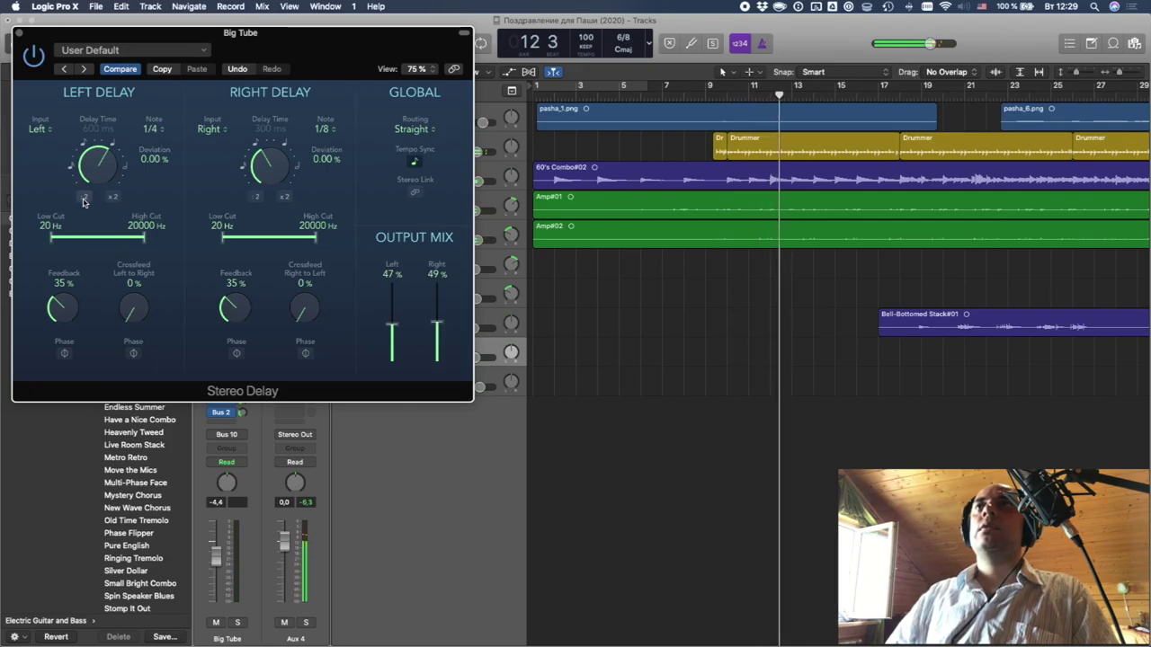
pyautogui.click(19, 34)
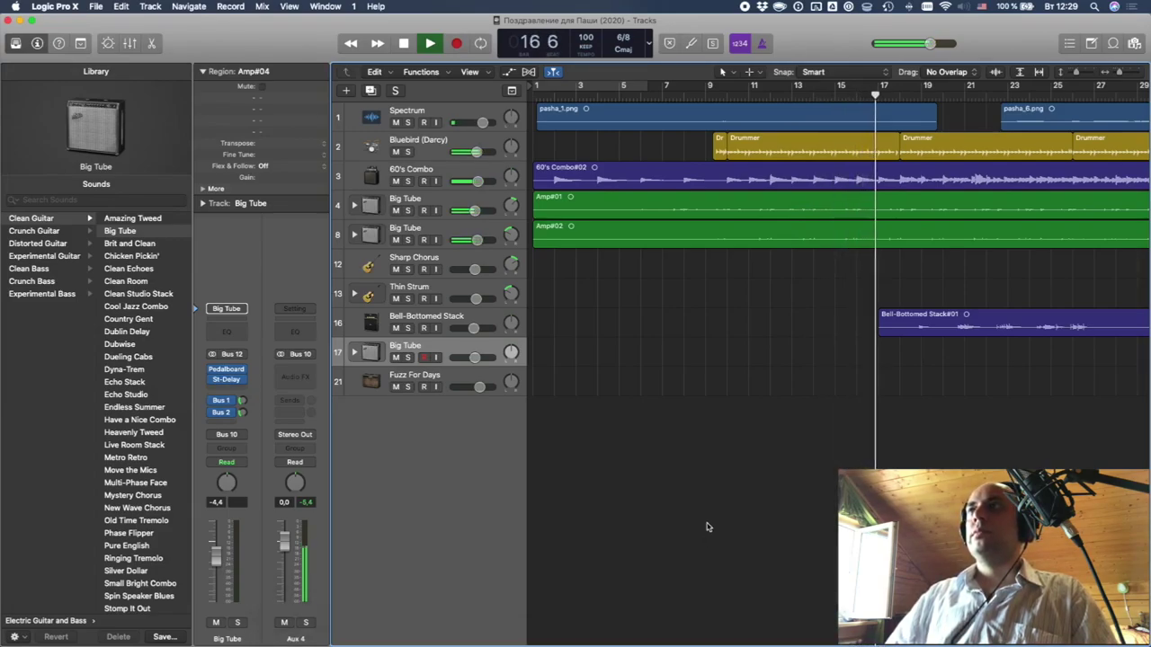
pyautogui.hscroll(5, 707, 526)
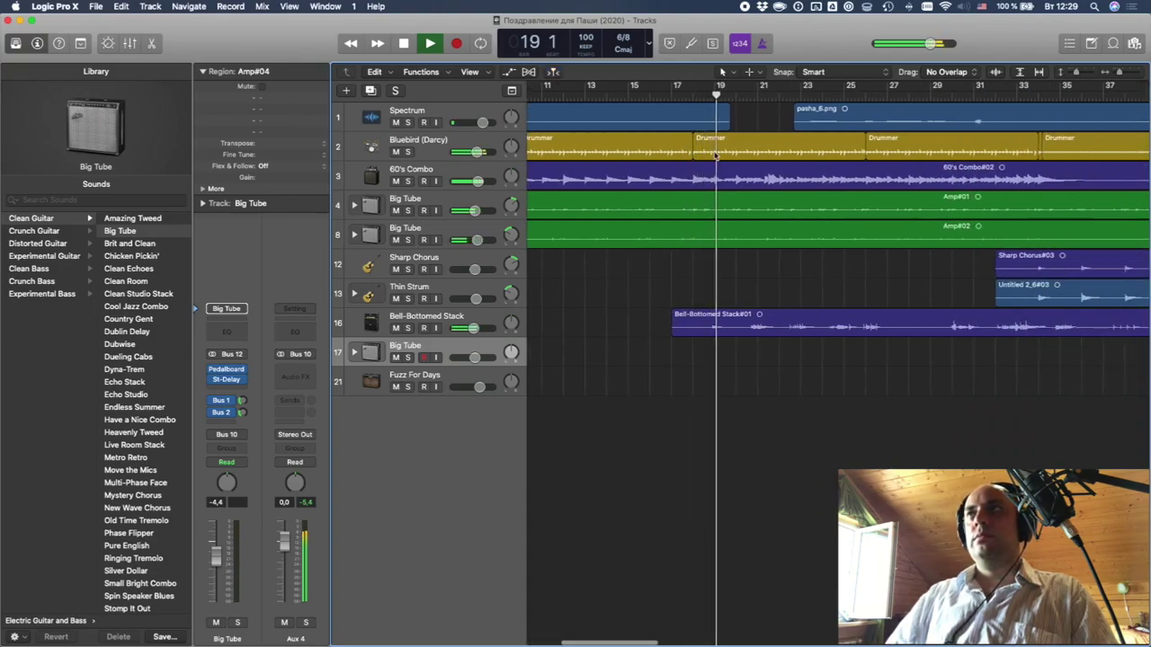
pyautogui.hscroll(-3, 683, 158)
pyautogui.press('space')
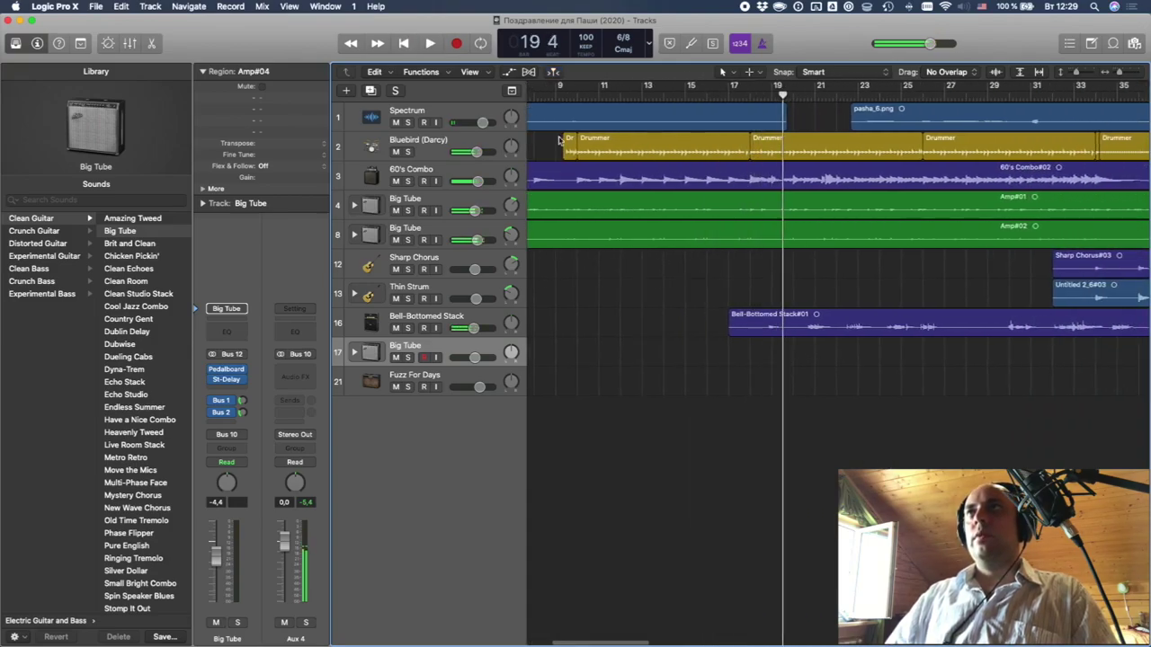
# - Solo the Bluebird drum track and the 60's Combo track, and set a cycle range from bar 10 to bar 19
pyautogui.click(418, 142)
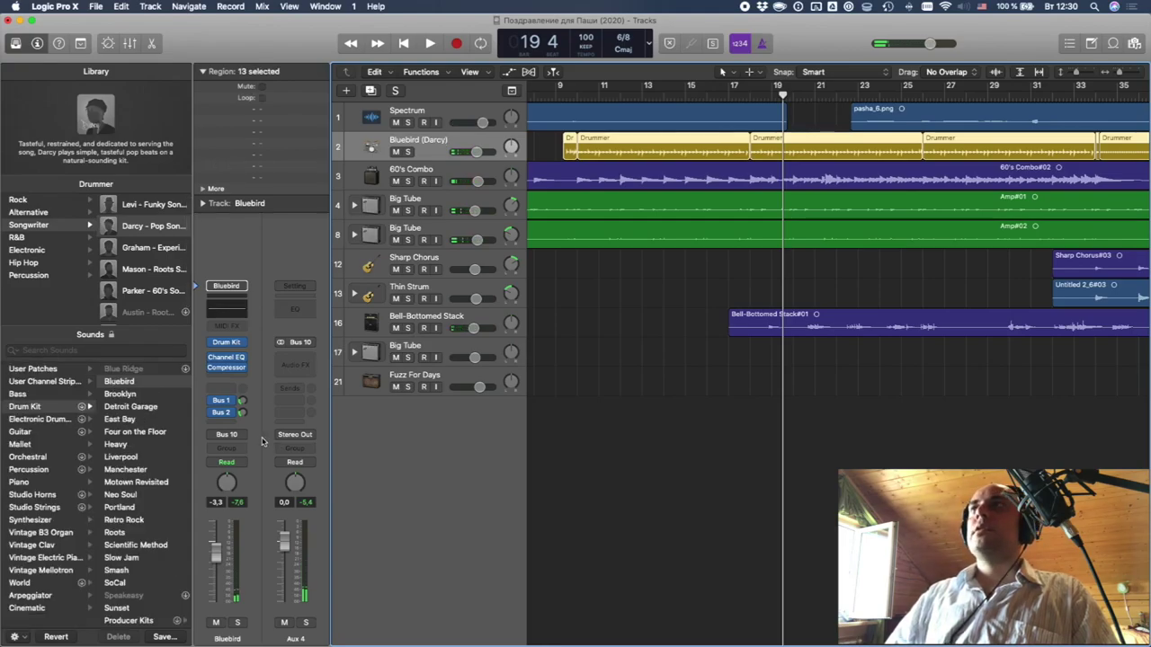
pyautogui.click(408, 152)
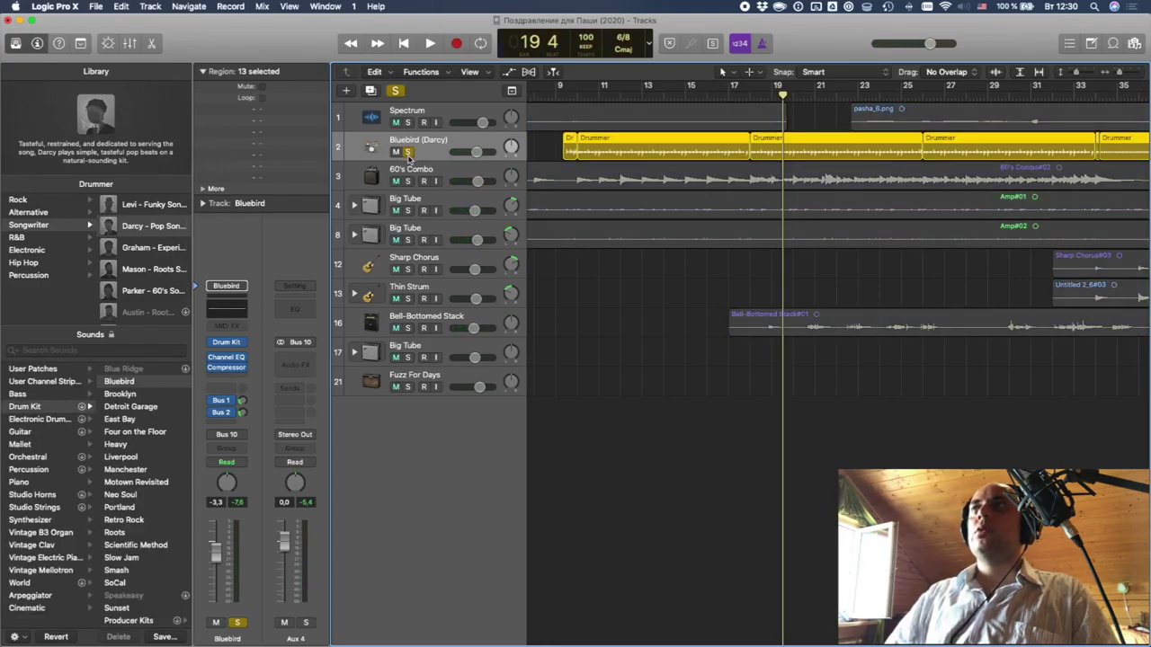
pyautogui.press('space')
pyautogui.press('space')
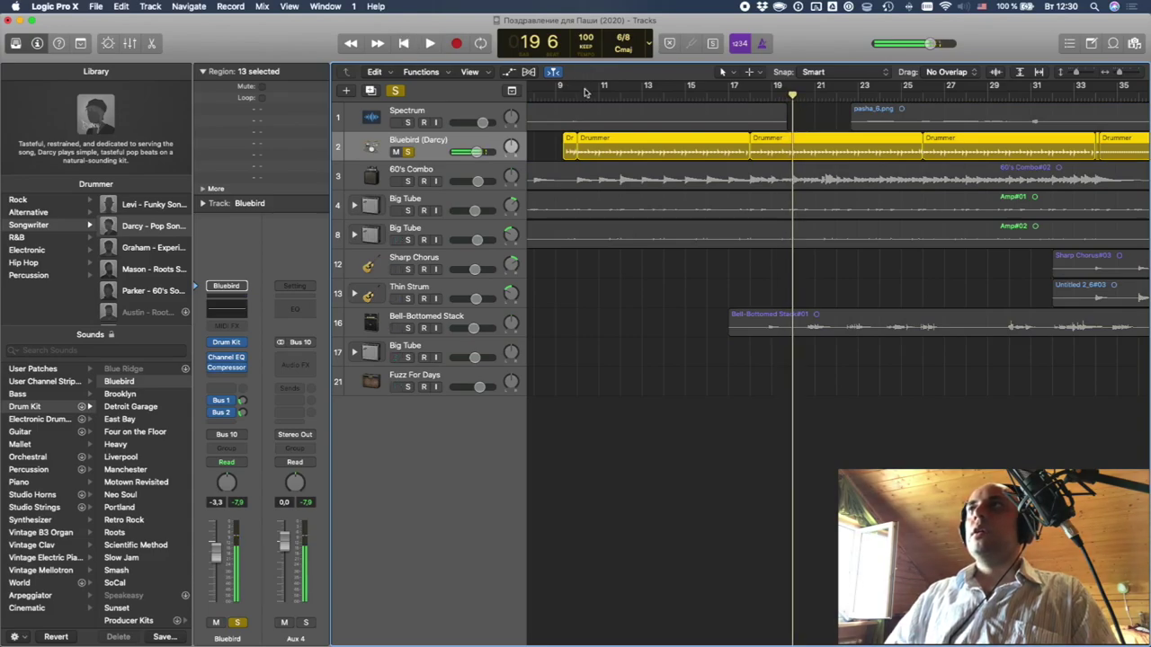
pyautogui.moveTo(576, 89); pyautogui.dragTo(771, 89)
pyautogui.click(407, 181)
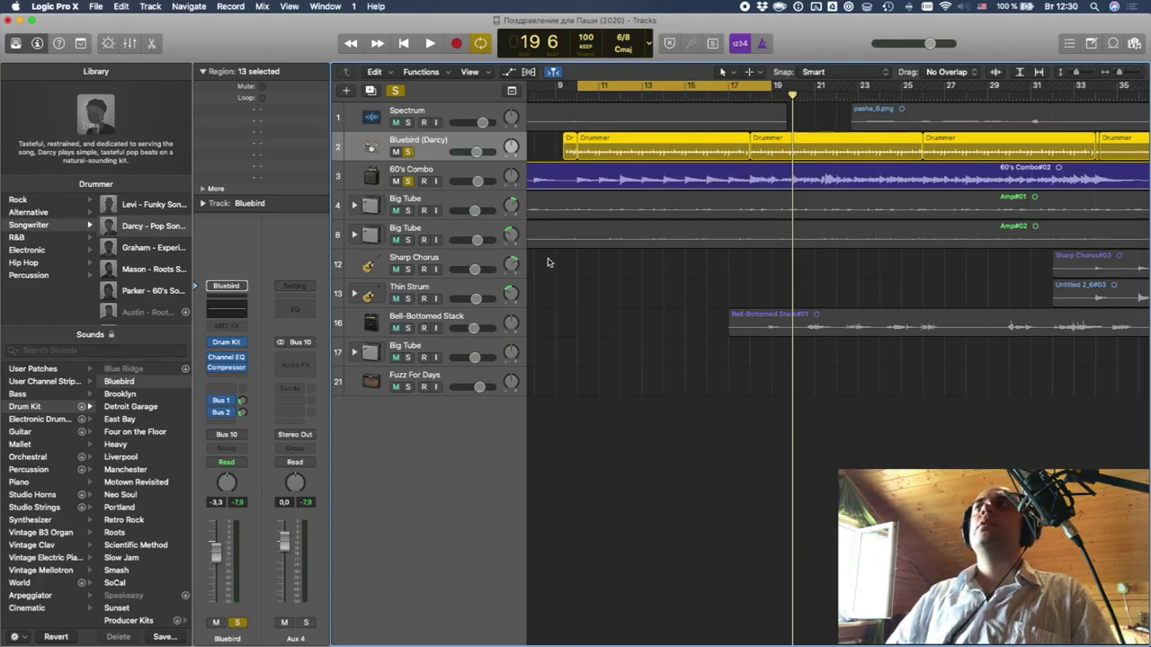
# - Audition the Four on the Floor kit over the looped section, and switch the drum track to the Heavy kit
pyautogui.press('space')
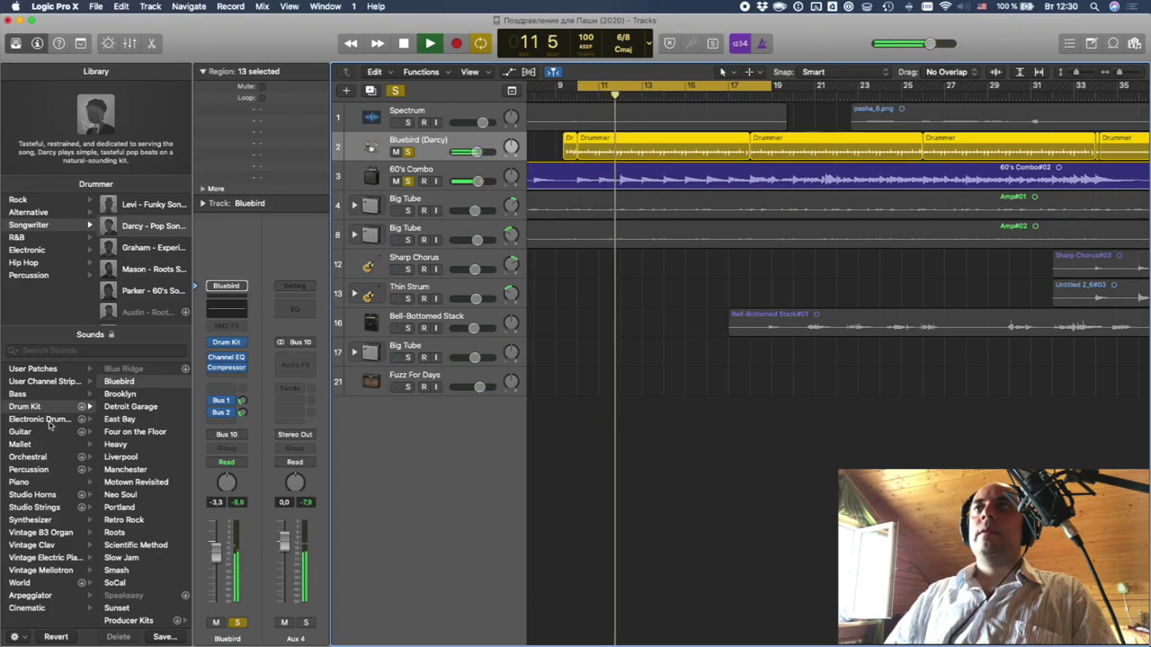
pyautogui.click(130, 432)
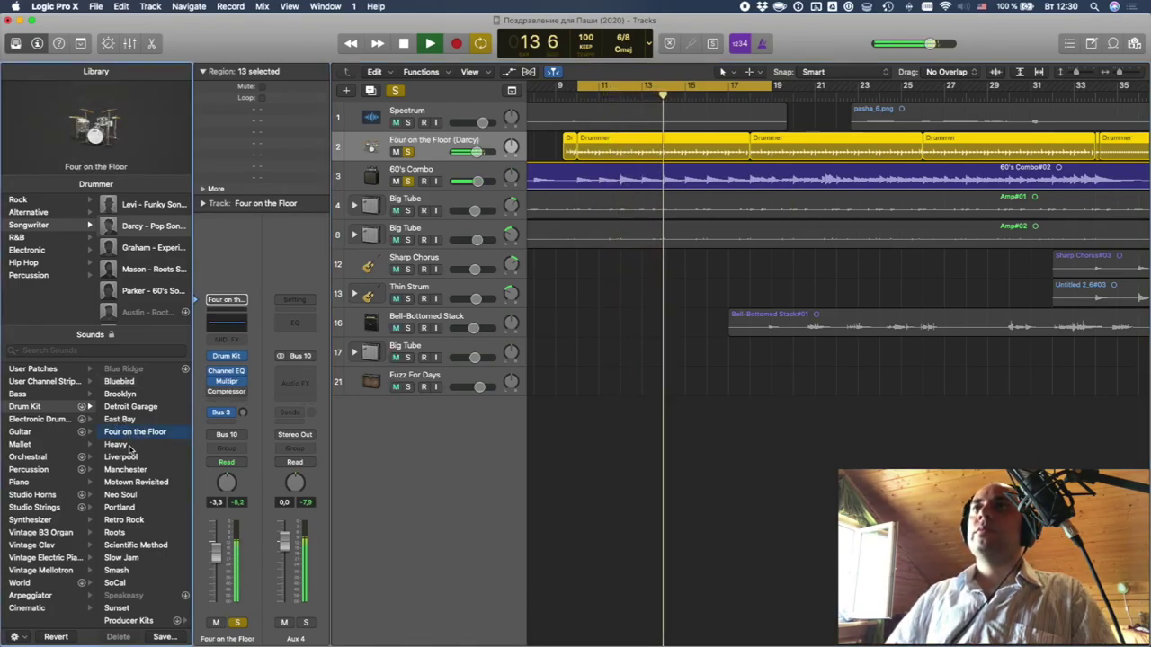
pyautogui.click(124, 444)
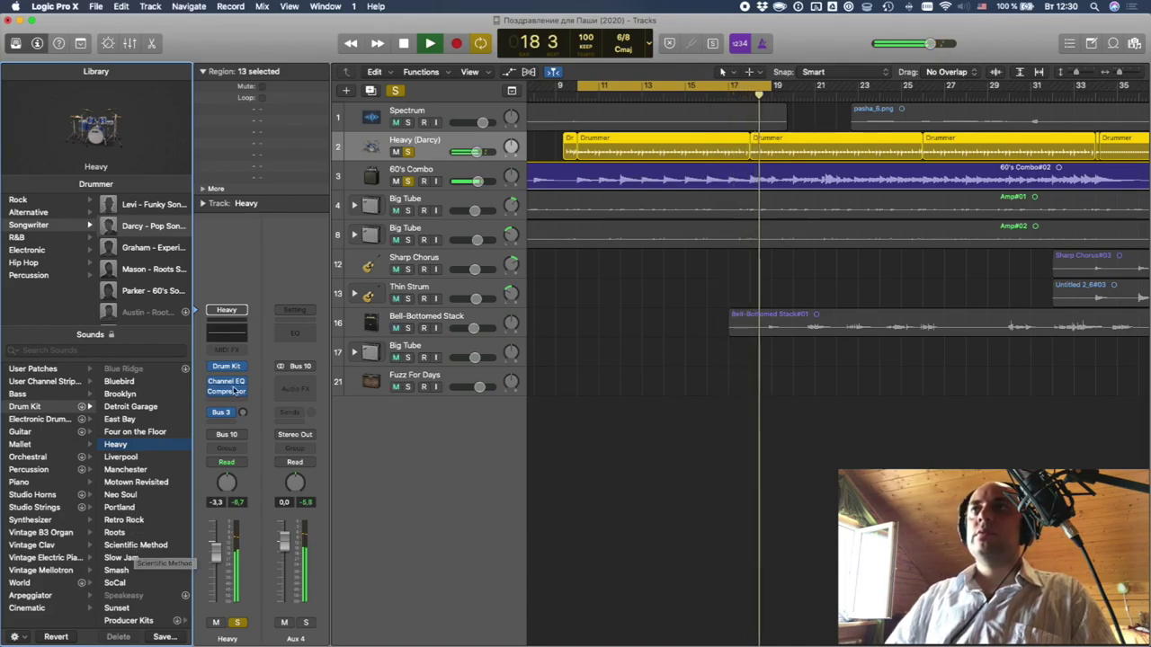
# - Add sends to Bus 1 and Bus 2 on the Heavy drum track and raise their levels, with Bus 2 at -17.6 dB
pyautogui.click(223, 415)
pyautogui.moveTo(238, 438)
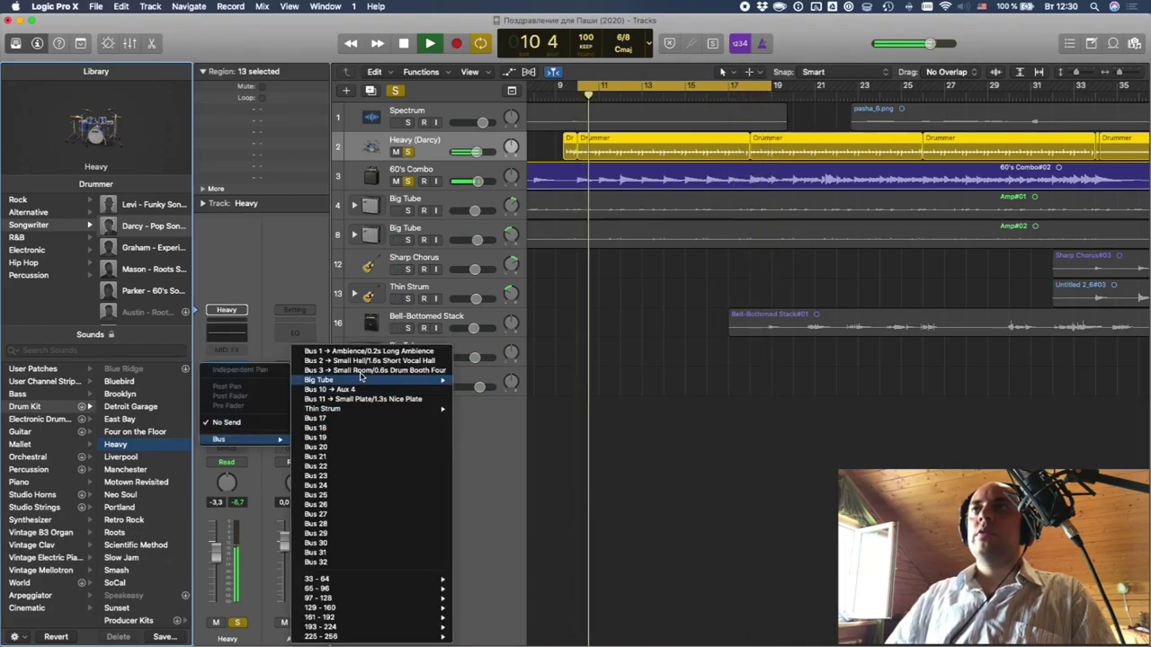
pyautogui.click(346, 352)
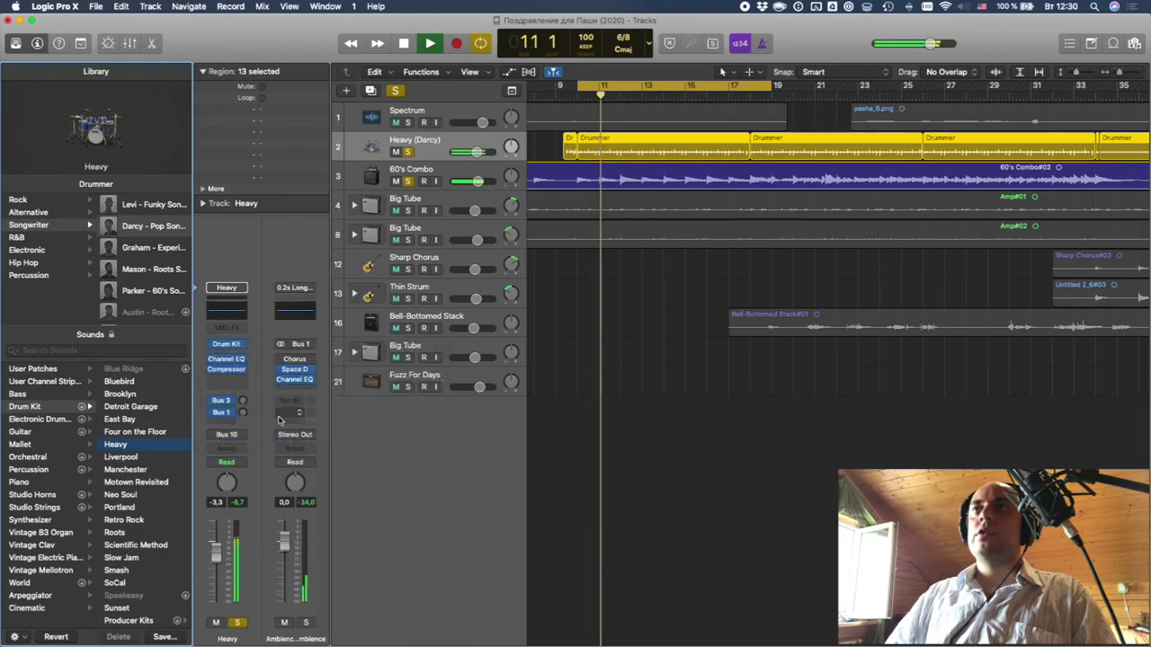
pyautogui.click(226, 423)
pyautogui.moveTo(245, 442)
pyautogui.click(328, 359)
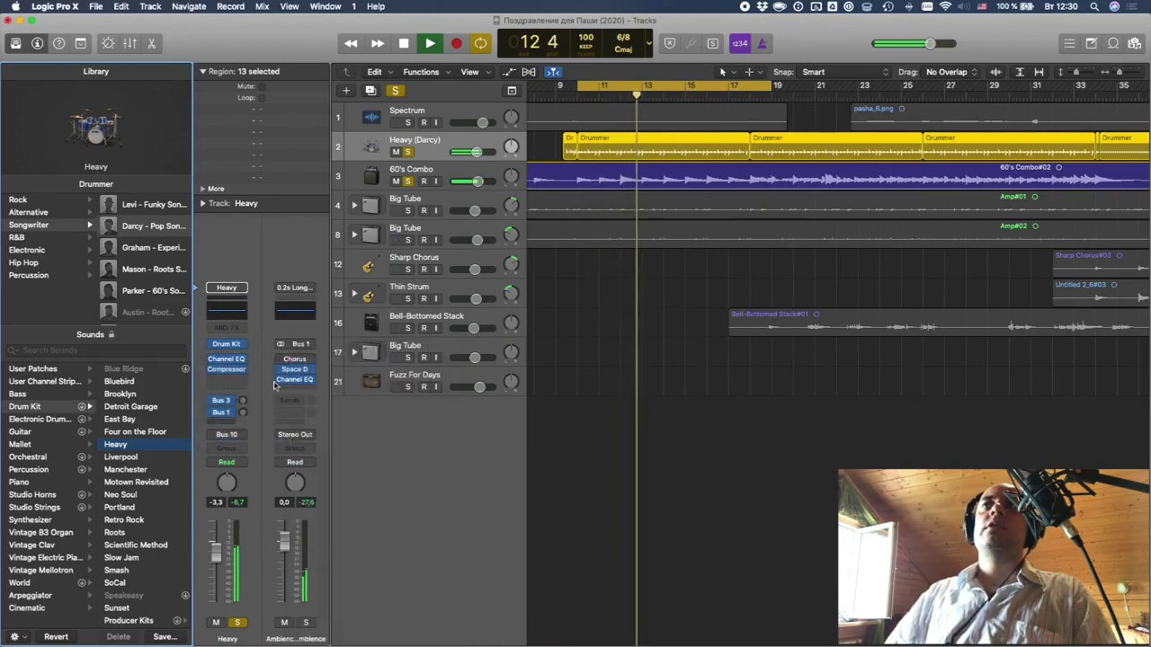
pyautogui.moveTo(244, 401)
pyautogui.mouseDown()
pyautogui.moveTo(236, 370)
pyautogui.moveTo(242, 403)
pyautogui.mouseUp()
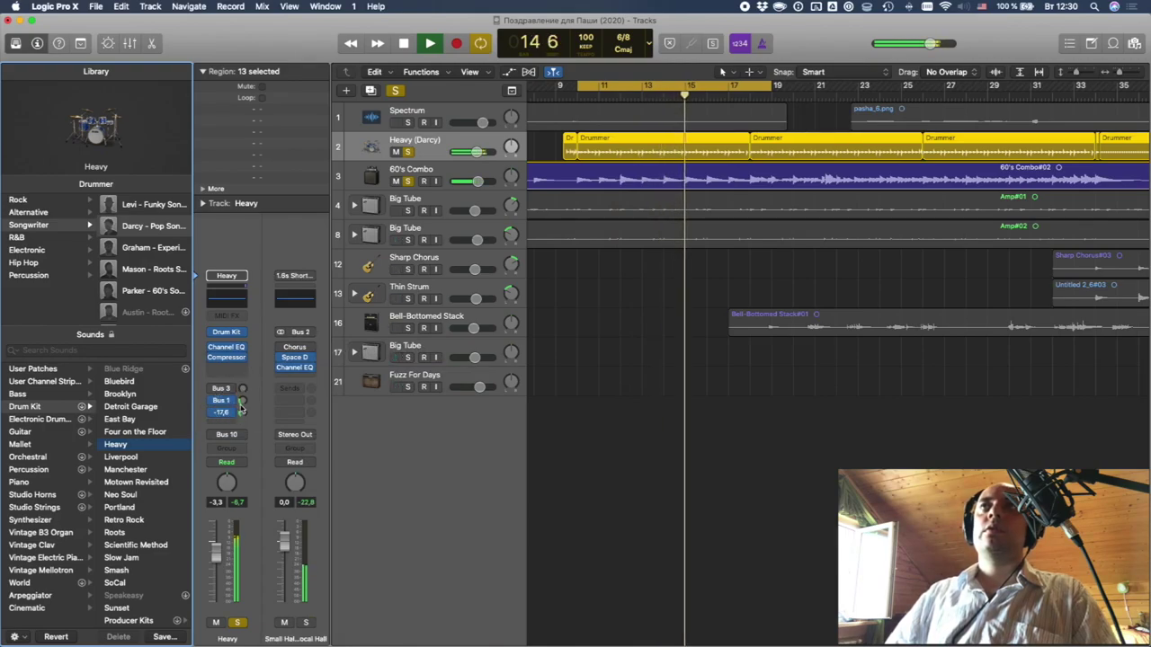
# - Show the drum kit's Smart Controls and shorten the cycle range so it ends at bar 18
pyautogui.click(130, 43)
pyautogui.click(108, 43)
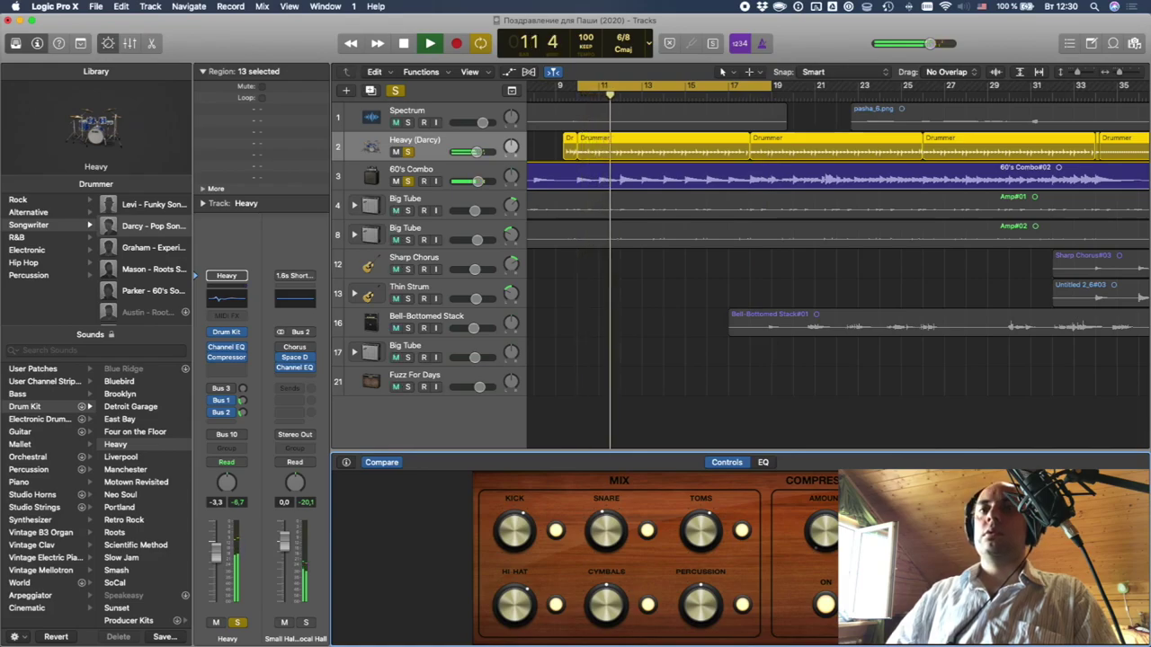
pyautogui.click(772, 84)
pyautogui.moveTo(772, 85); pyautogui.dragTo(755, 85)
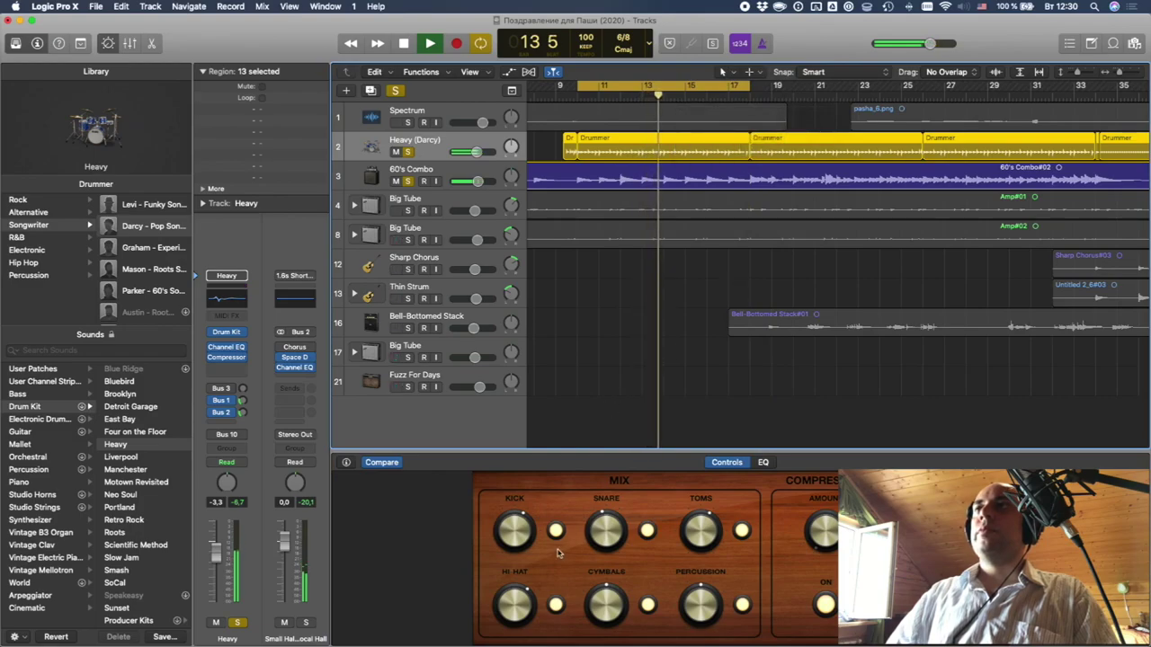
# - Raise the kick level in the Heavy kit's mix and lower the drum track's volume to -4.6 dB
pyautogui.moveTo(505, 526); pyautogui.dragTo(502, 479)
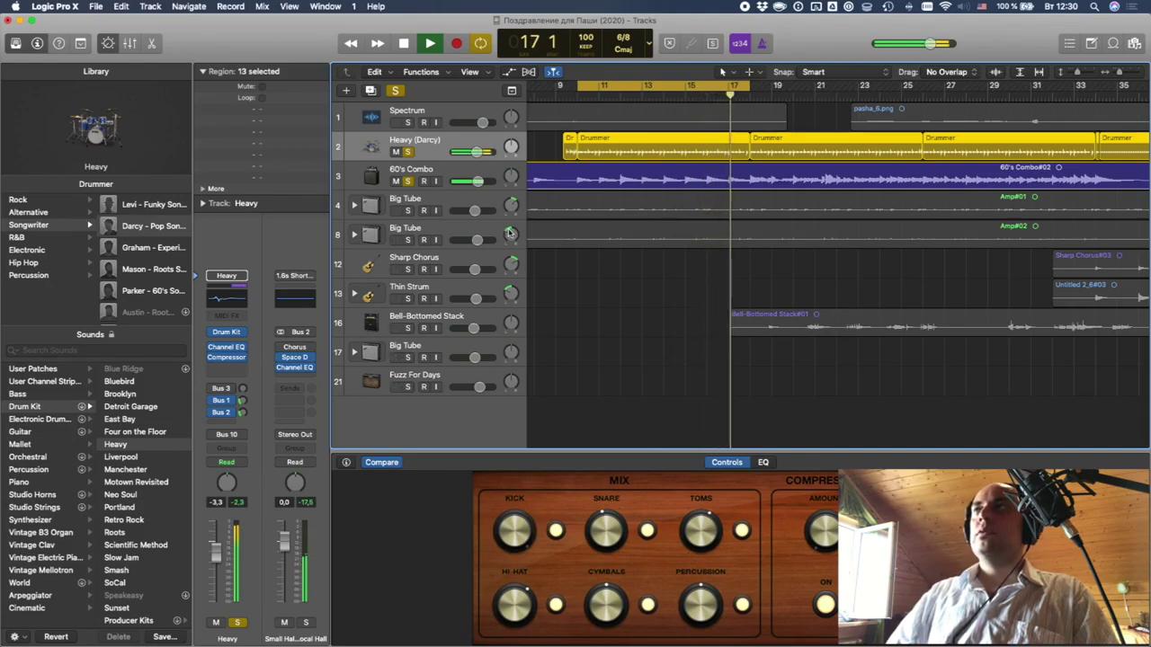
pyautogui.moveTo(483, 151); pyautogui.dragTo(474, 151)
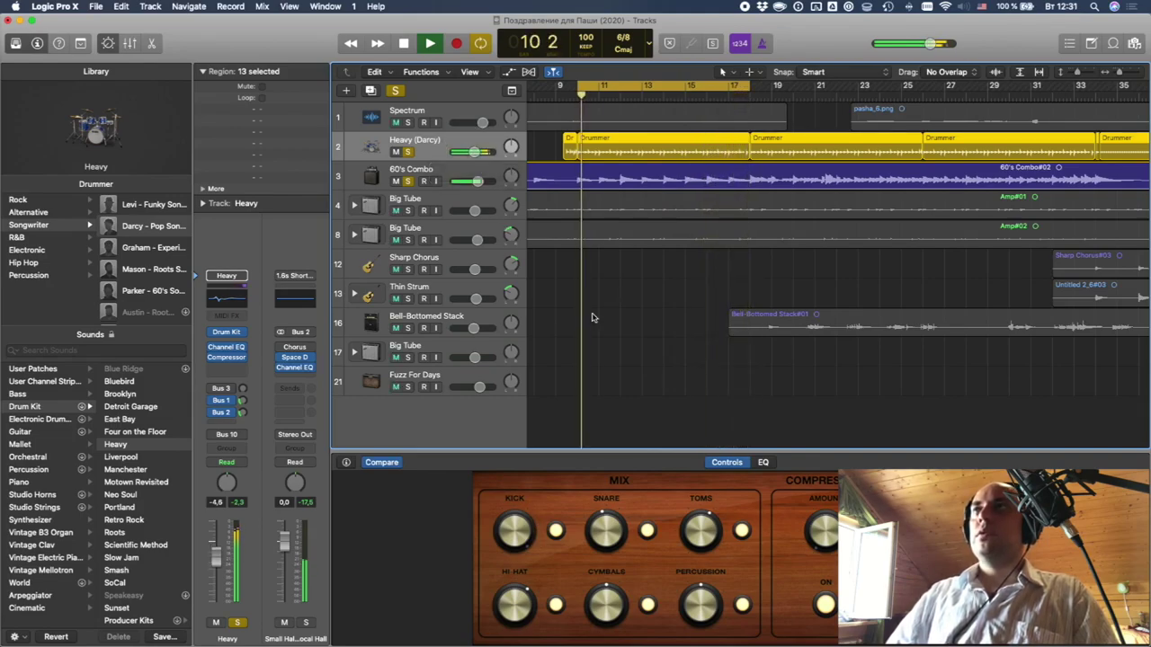
# - Increase the compressor Squeeze on the 60's Combo bass, and take the drum and bass tracks out of solo
pyautogui.click(424, 173)
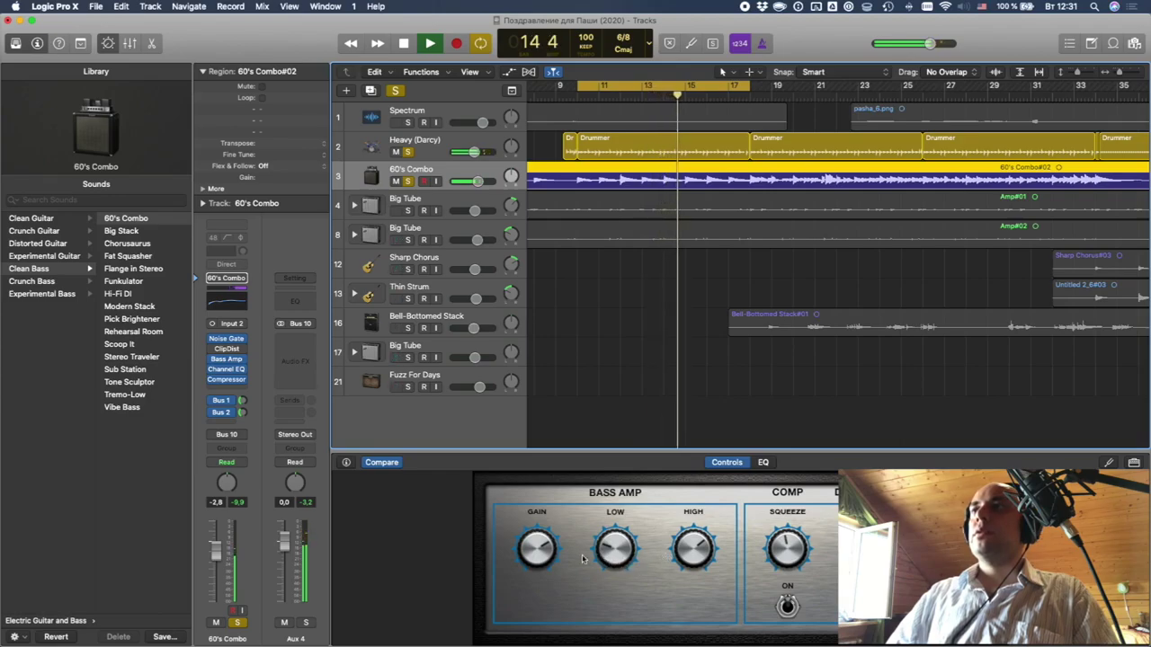
pyautogui.moveTo(779, 550); pyautogui.dragTo(782, 545)
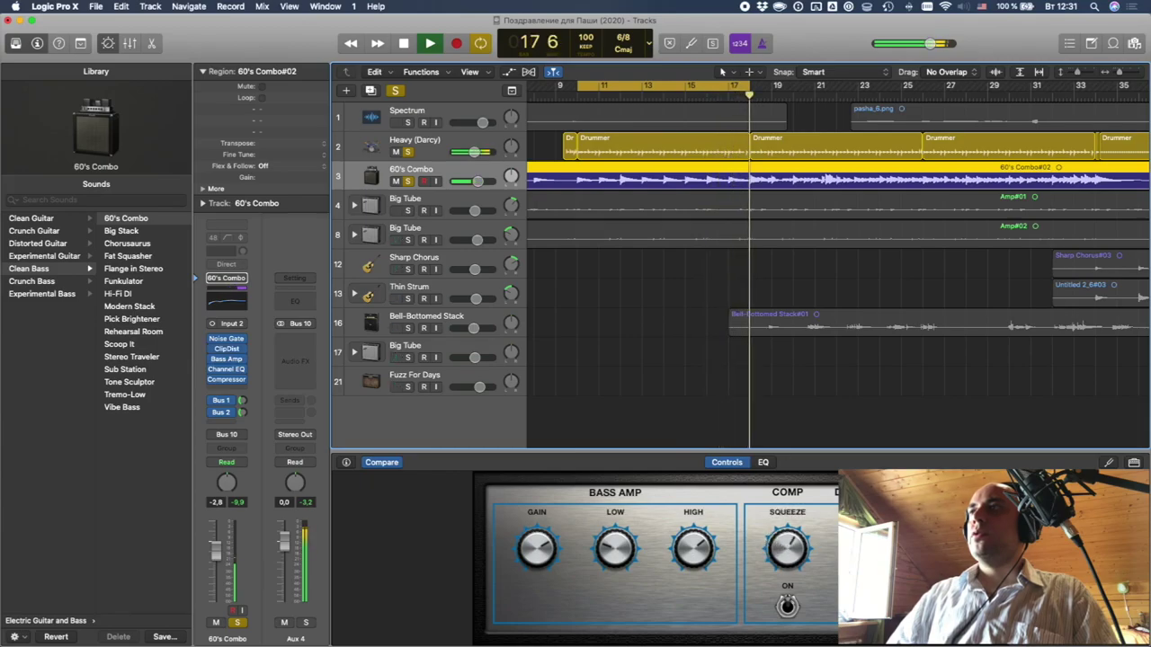
pyautogui.click(408, 152)
pyautogui.click(408, 181)
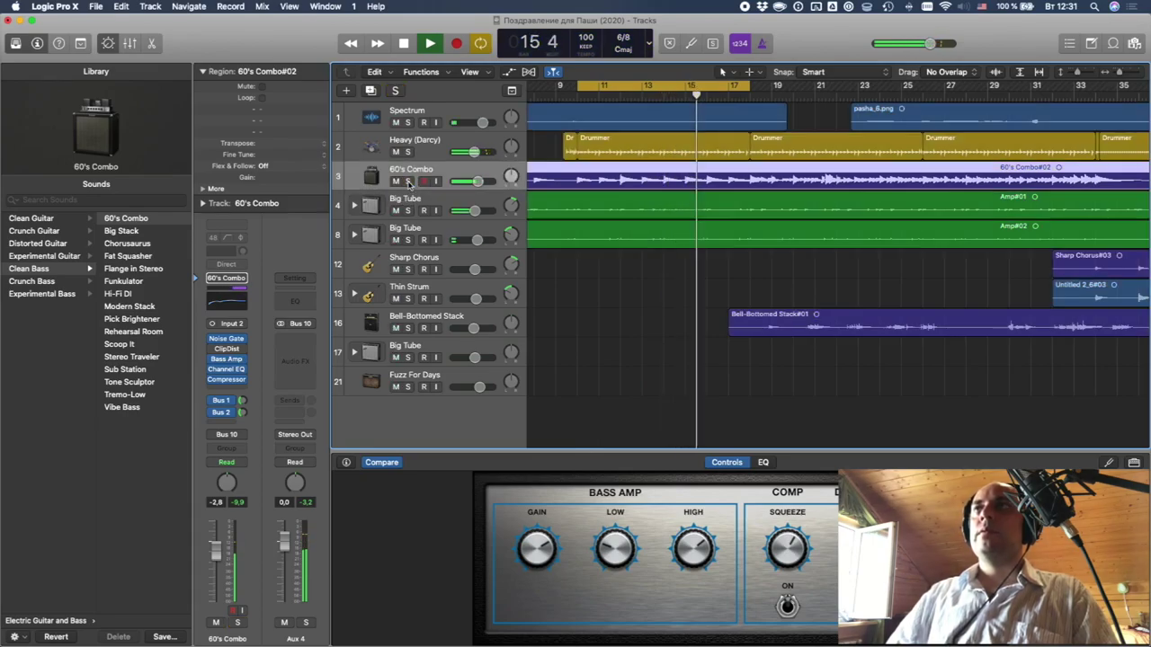
pyautogui.press('space')
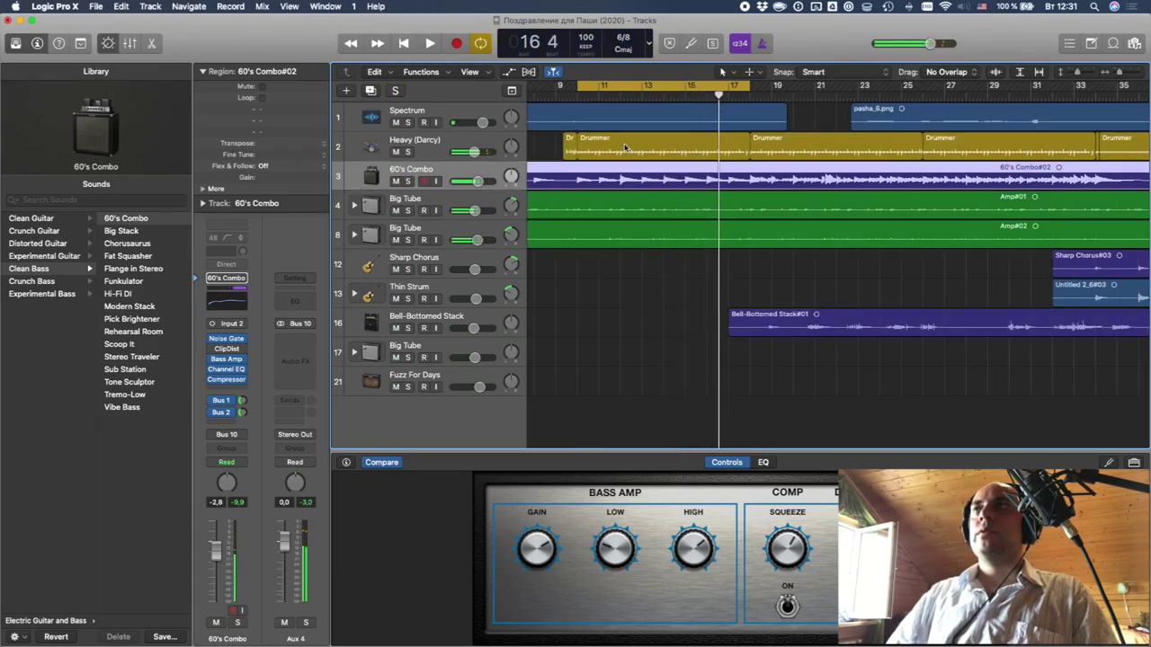
# - Open the Drummer region that starts at bar 10 for editing and apply the Heart to Heart beat preset during playback
pyautogui.click(623, 146)
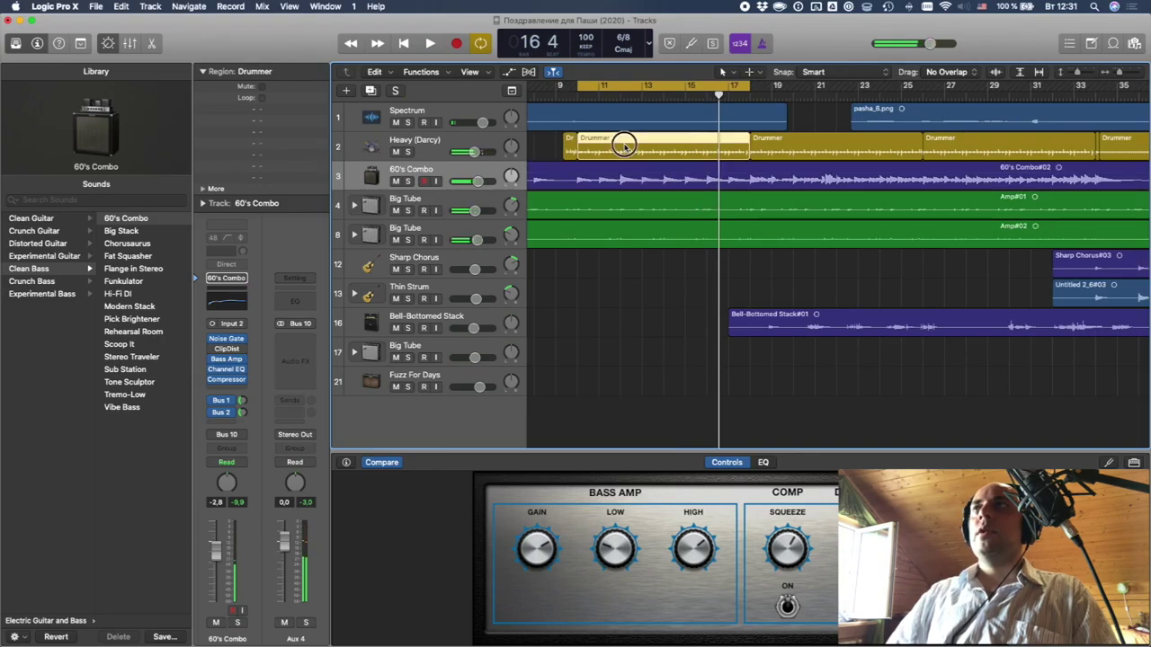
pyautogui.click(152, 44)
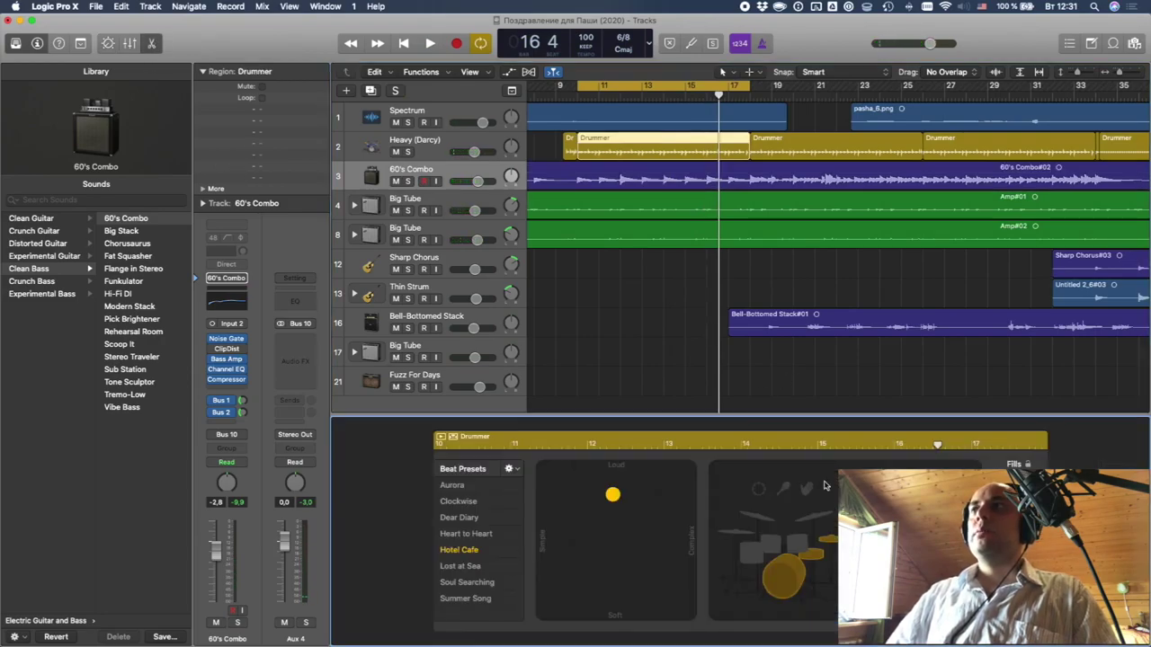
pyautogui.hotkey('shift', 'space')
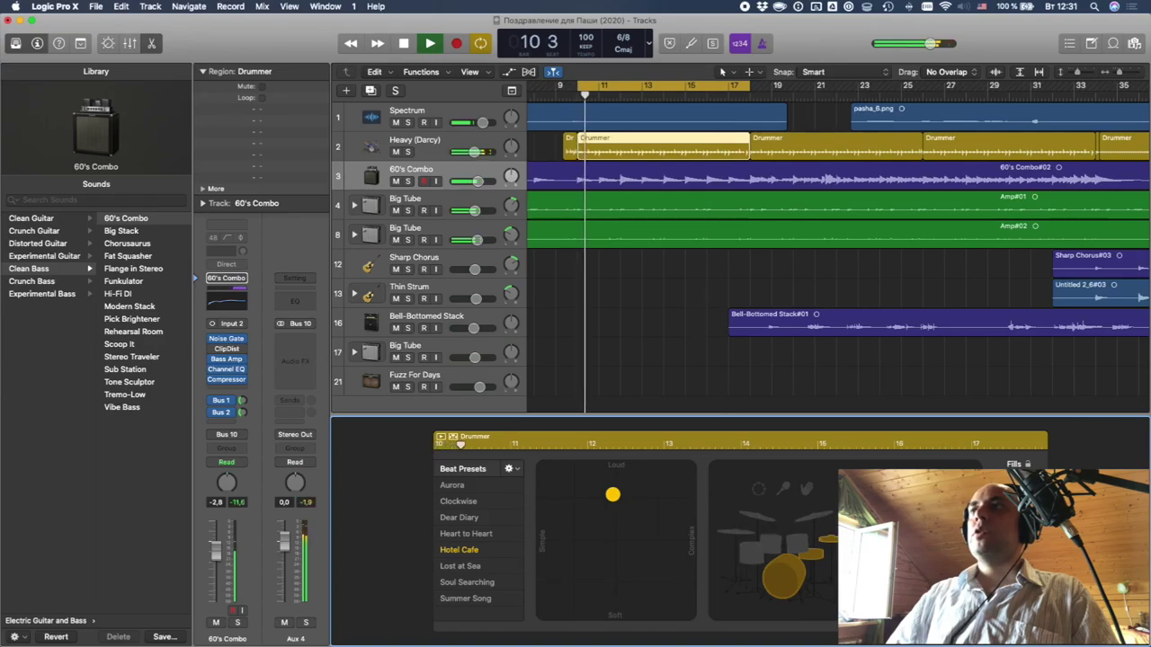
pyautogui.click(463, 534)
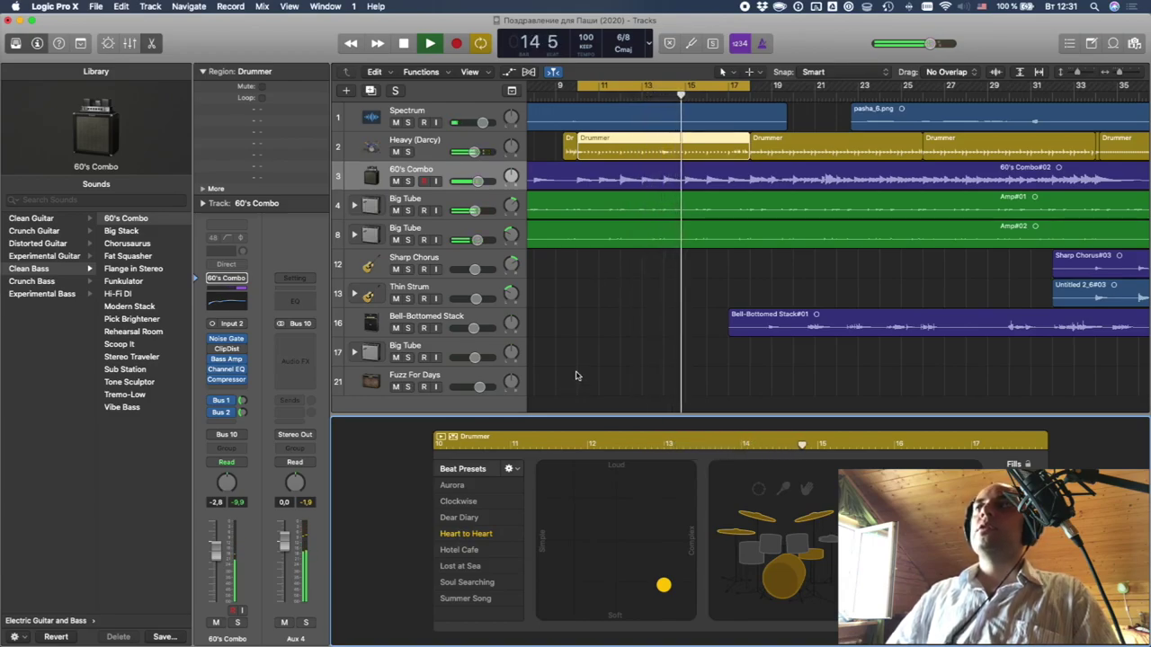
# - Apply the Heart to Heart beat preset to the Drummer regions starting at bars 18 and 26
pyautogui.click(800, 145)
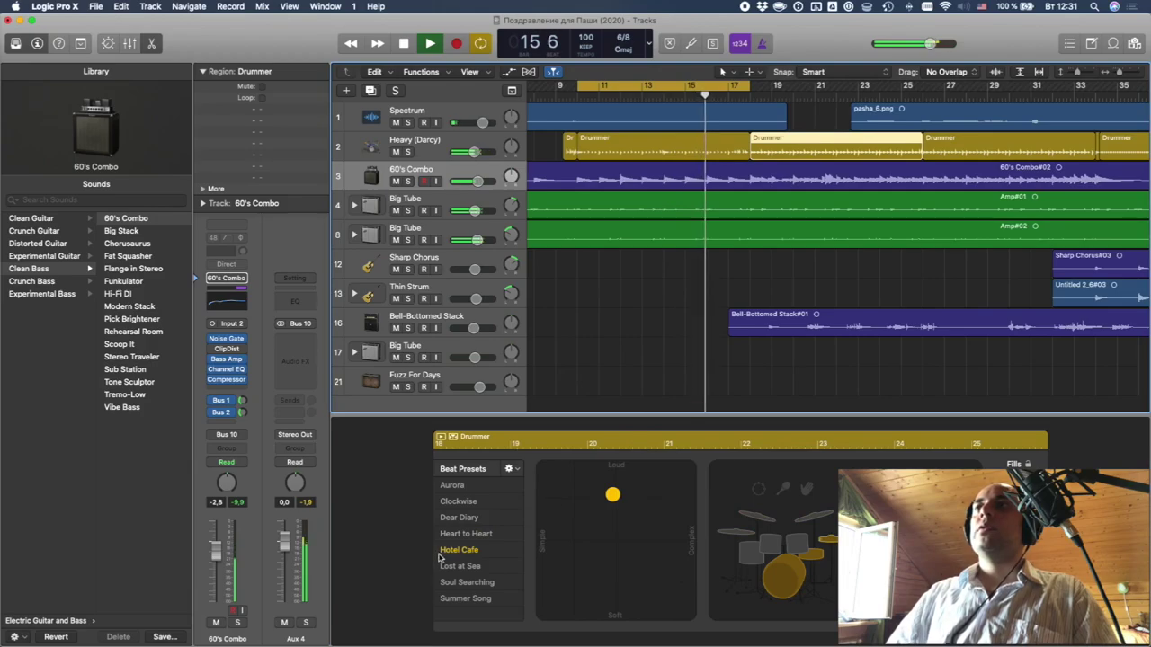
pyautogui.click(463, 533)
pyautogui.hscroll(5, 640, 360)
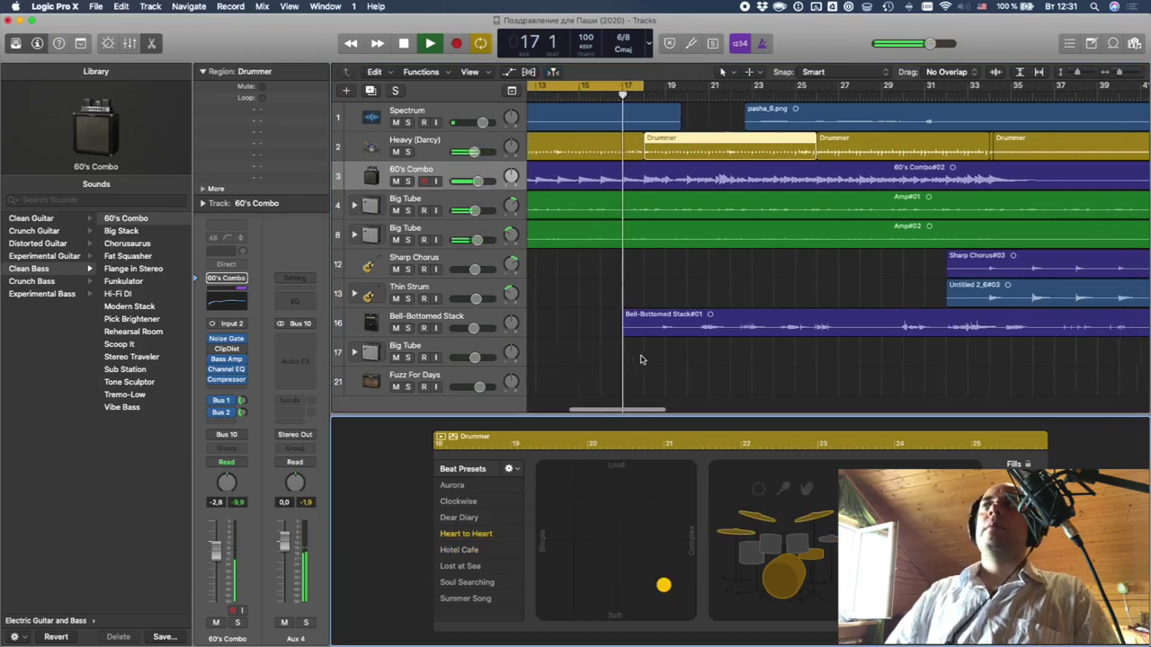
pyautogui.hscroll(2, 639, 360)
pyautogui.hscroll(8, 746, 202)
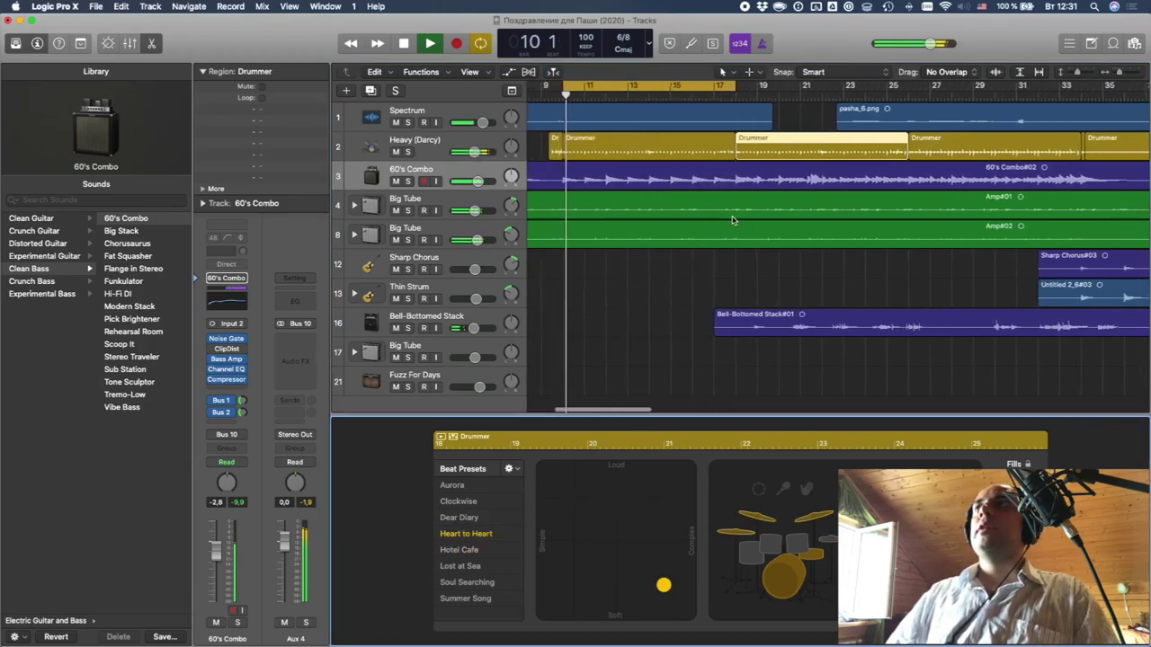
pyautogui.click(732, 146)
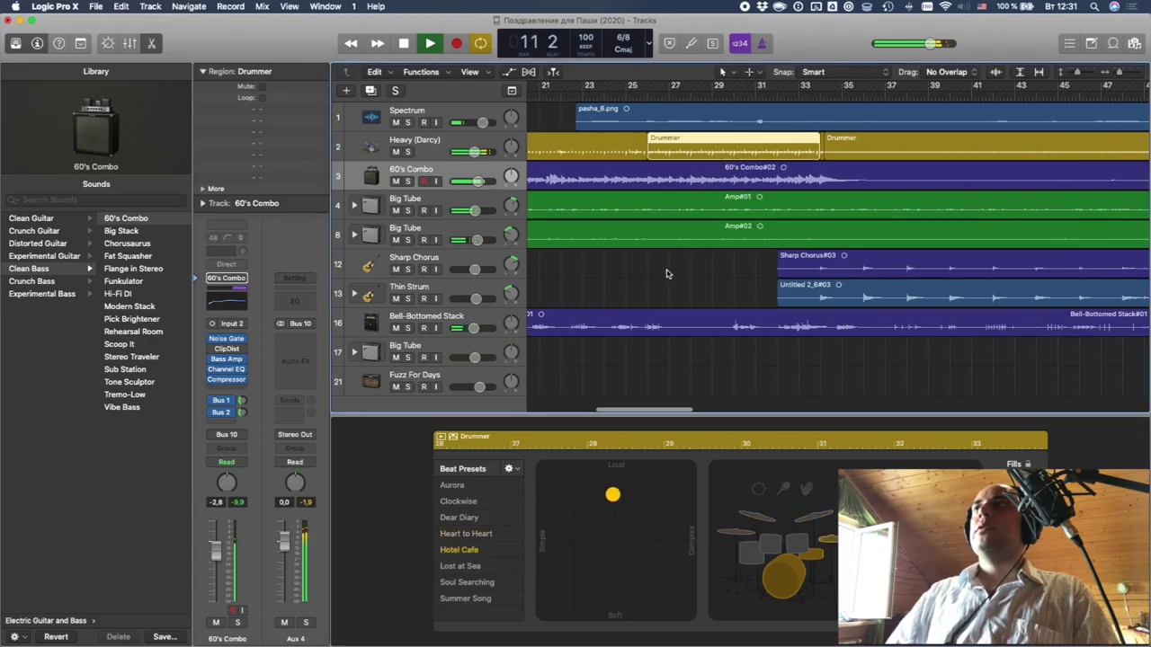
pyautogui.click(486, 534)
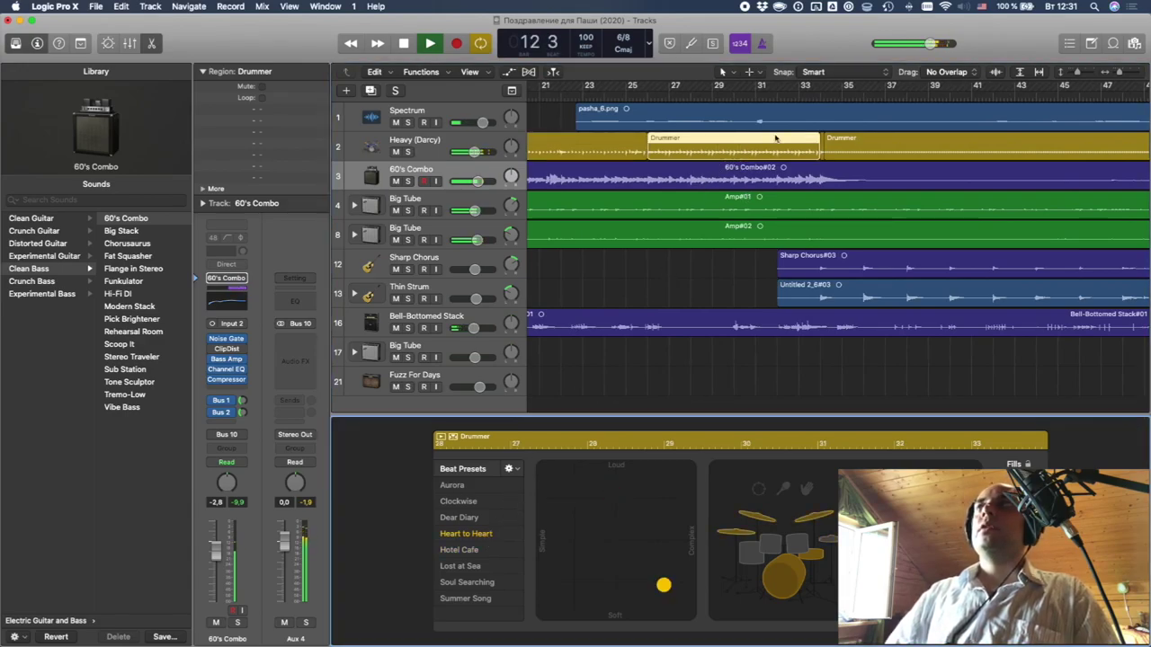
# - Stop playback and split the third Heart to Heart Drummer region at bar 30
pyautogui.hscroll(-5, 680, 385)
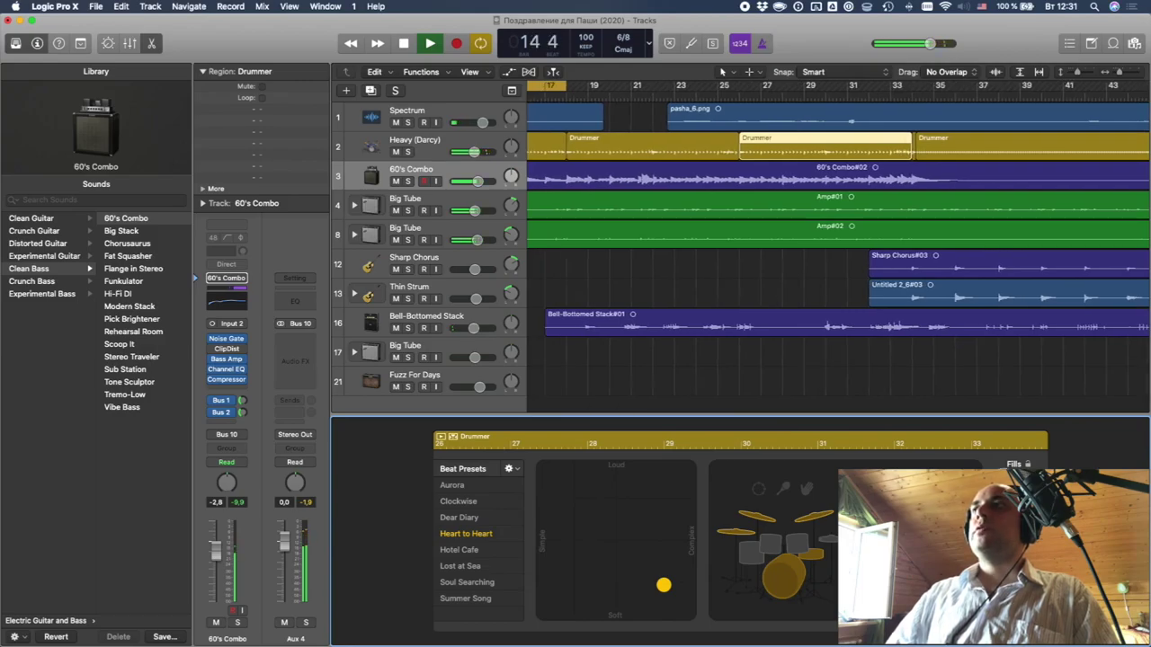
pyautogui.press('space')
pyautogui.click(826, 95)
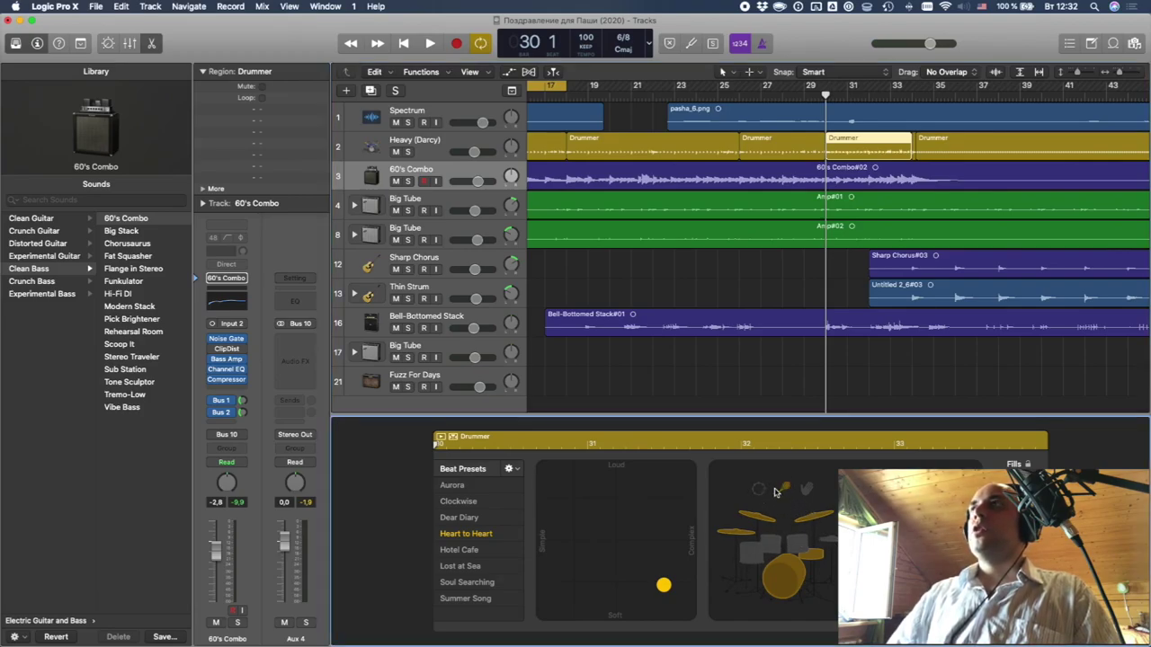
# - Turn off the cycle range and play the arrangement from bar 8 to check the new drum pattern
pyautogui.hscroll(-5, 736, 315)
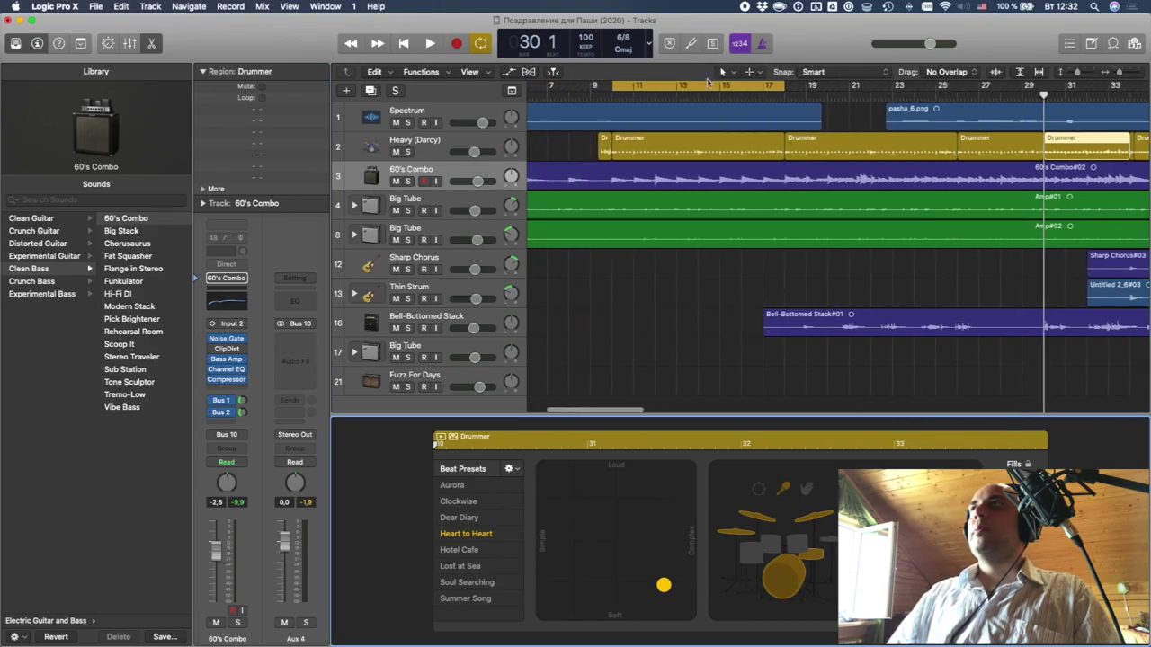
pyautogui.click(697, 90)
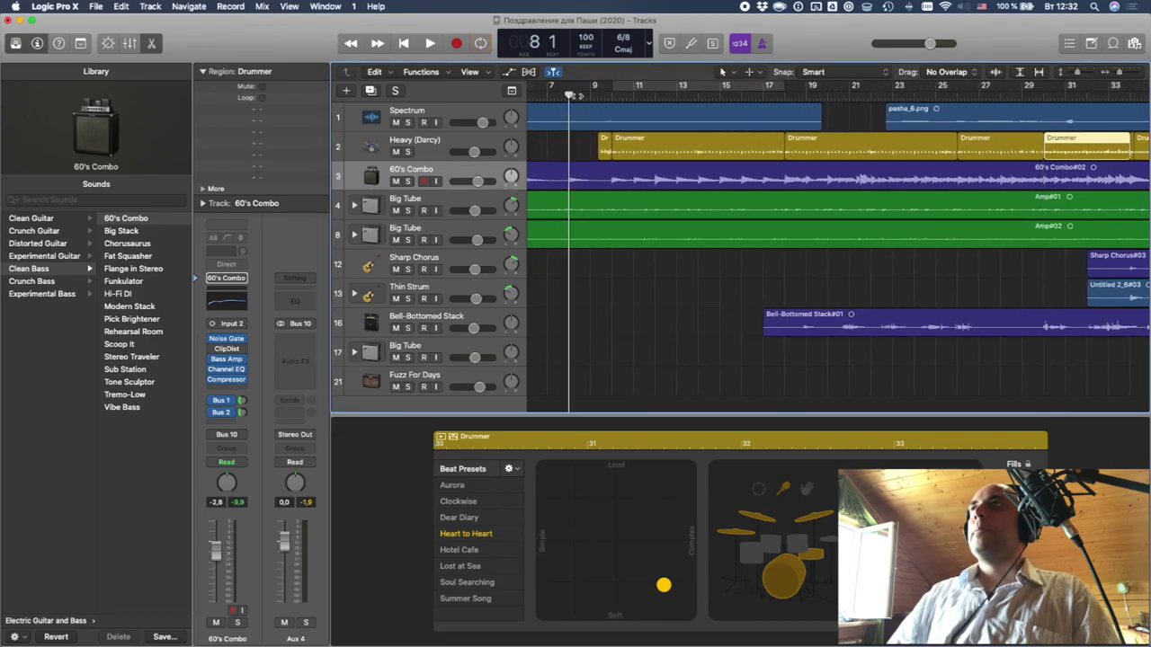
pyautogui.press('space')
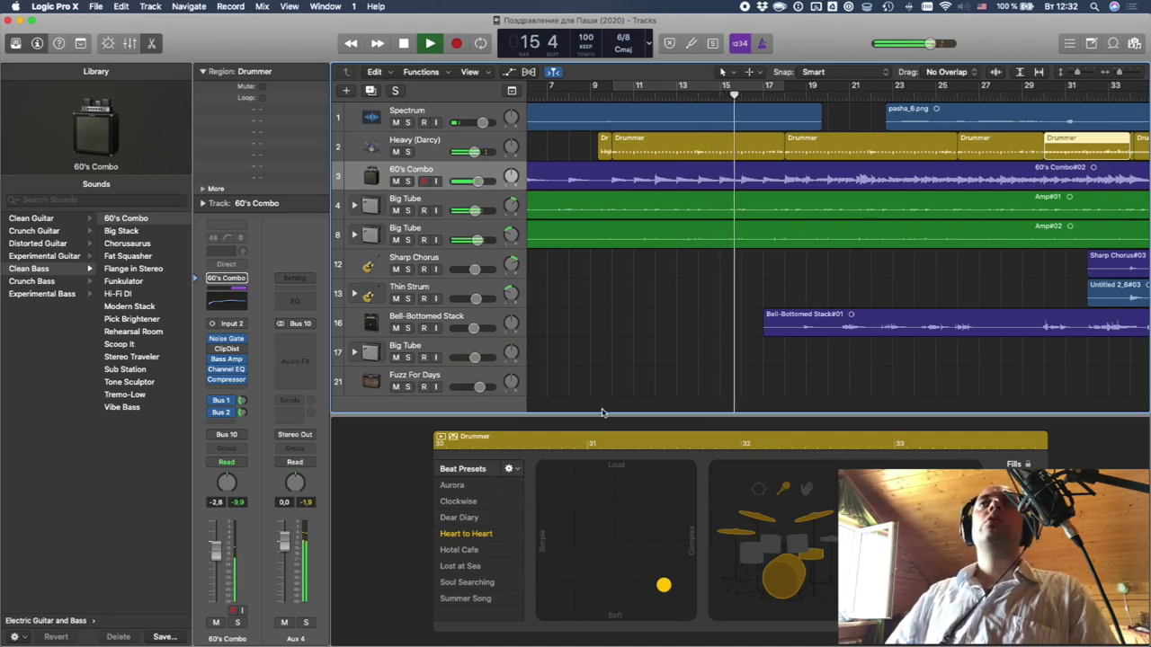
pyautogui.hscroll(5, 598, 360)
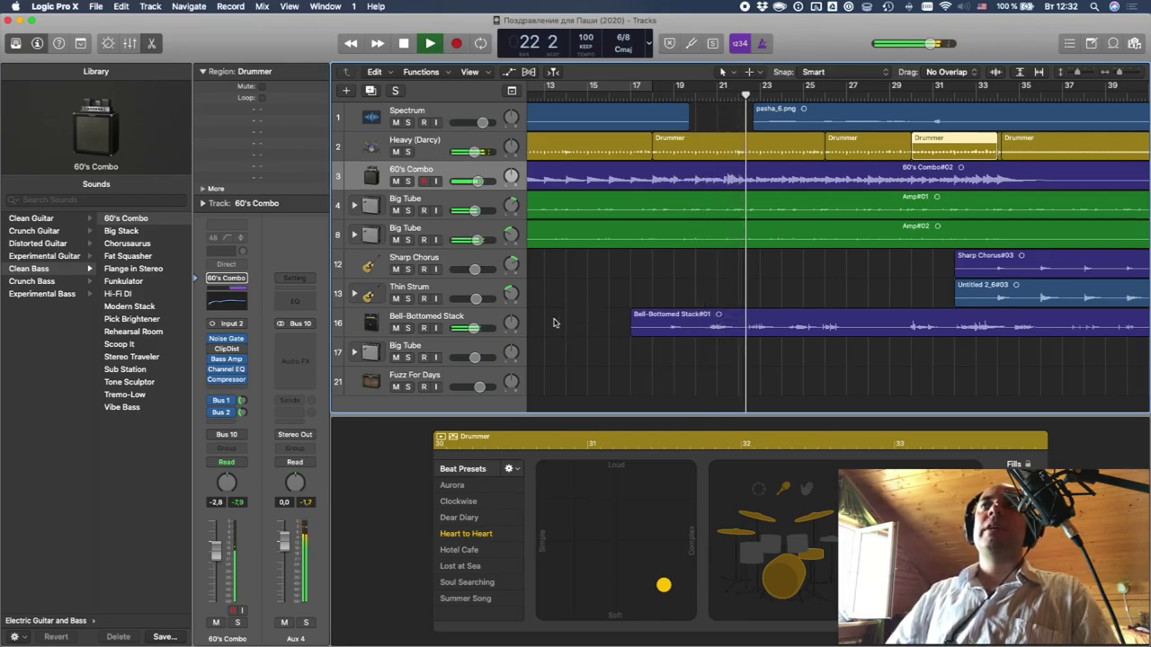
# - Insert an Exciter with the Add Silver preset before Spread on the Bell-Bottomed Stack track, and save the project
pyautogui.click(449, 315)
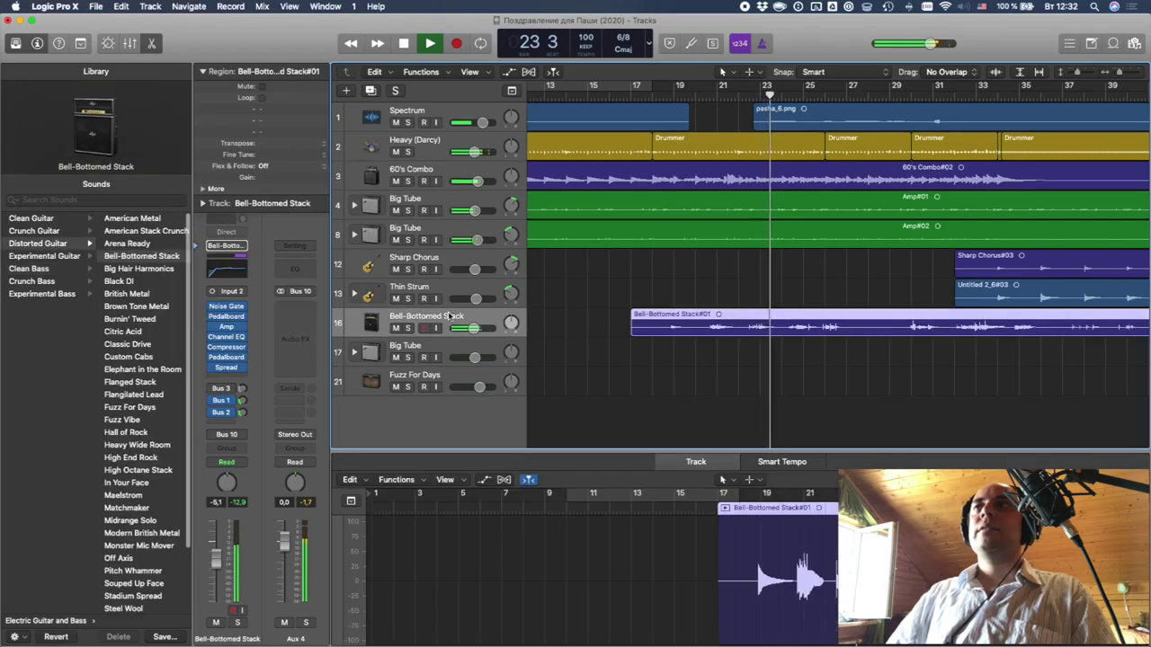
pyautogui.click(236, 375)
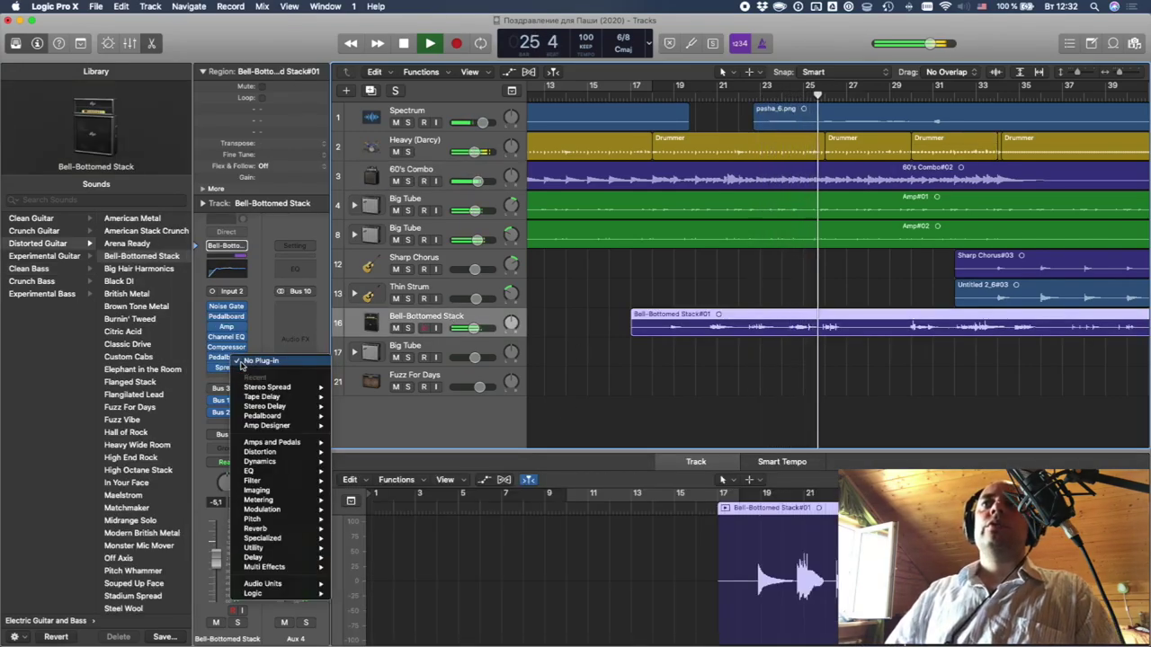
pyautogui.moveTo(298, 512)
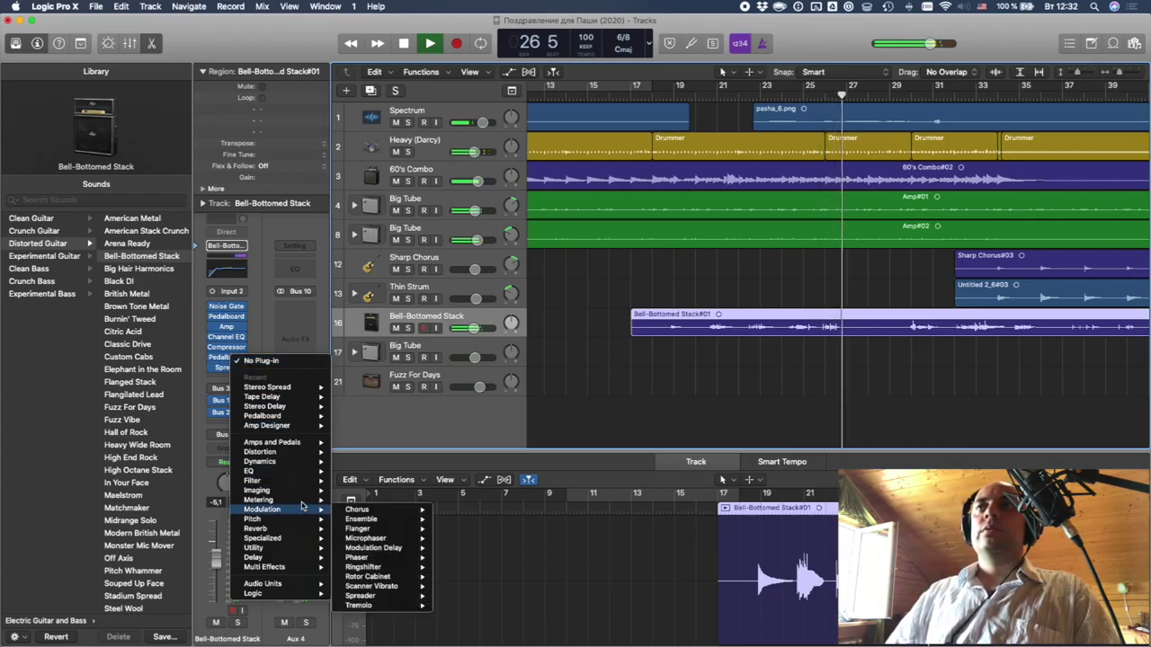
pyautogui.moveTo(270, 387)
pyautogui.moveTo(280, 541)
pyautogui.click(352, 540)
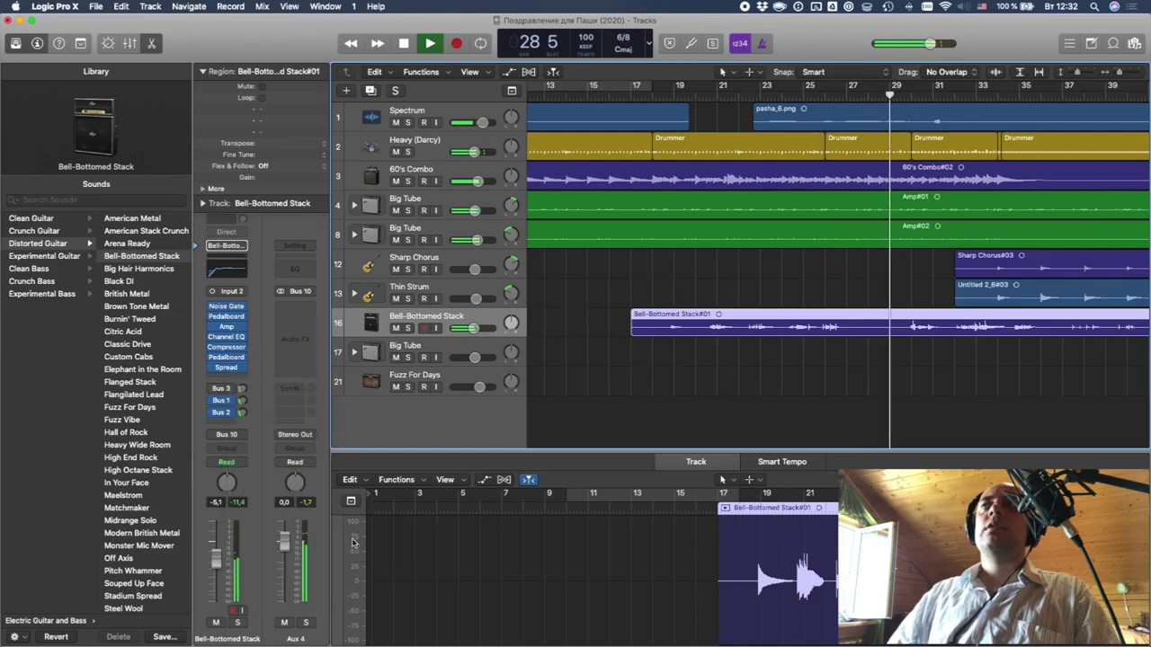
pyautogui.click(88, 69)
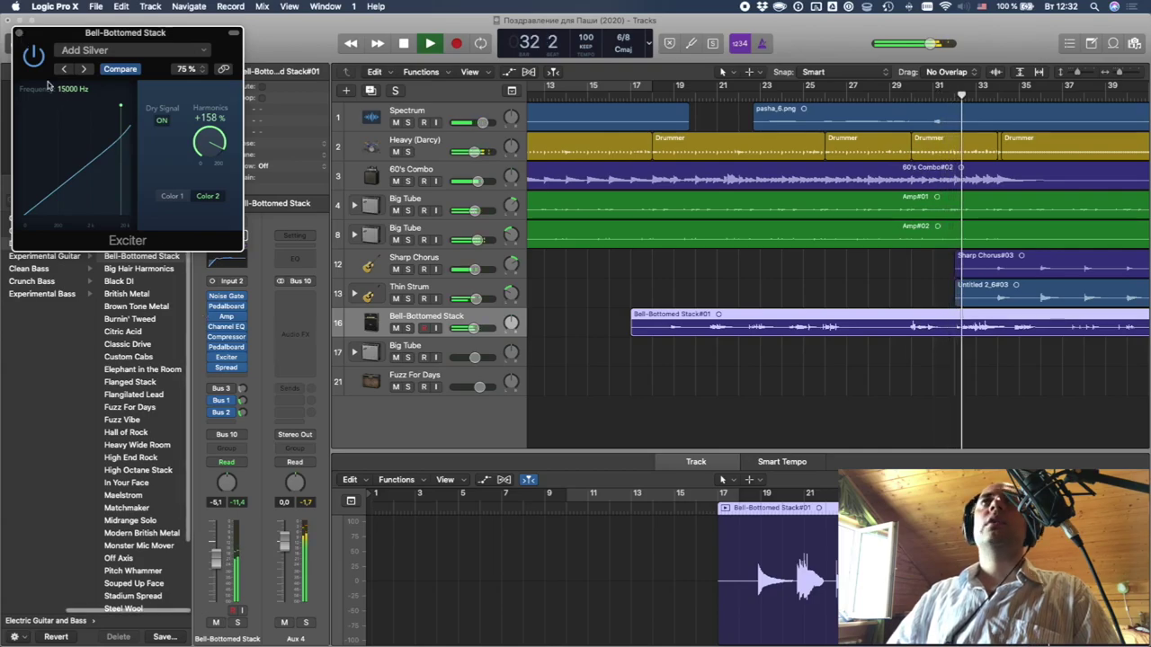
pyautogui.click(17, 33)
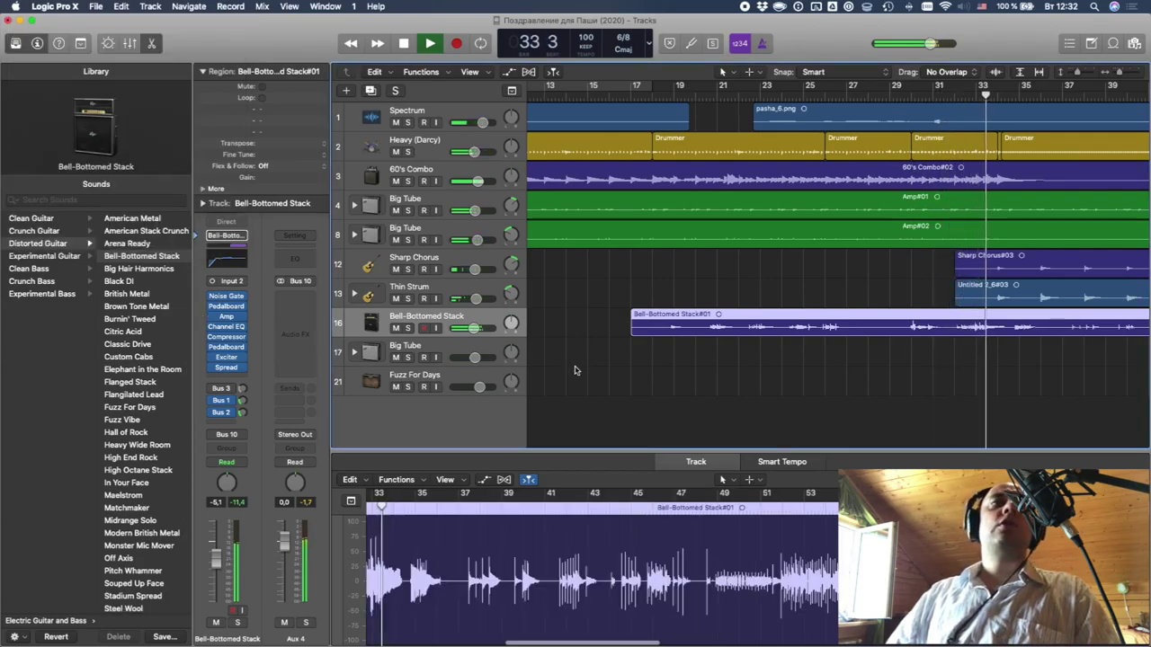
pyautogui.press('super+s')
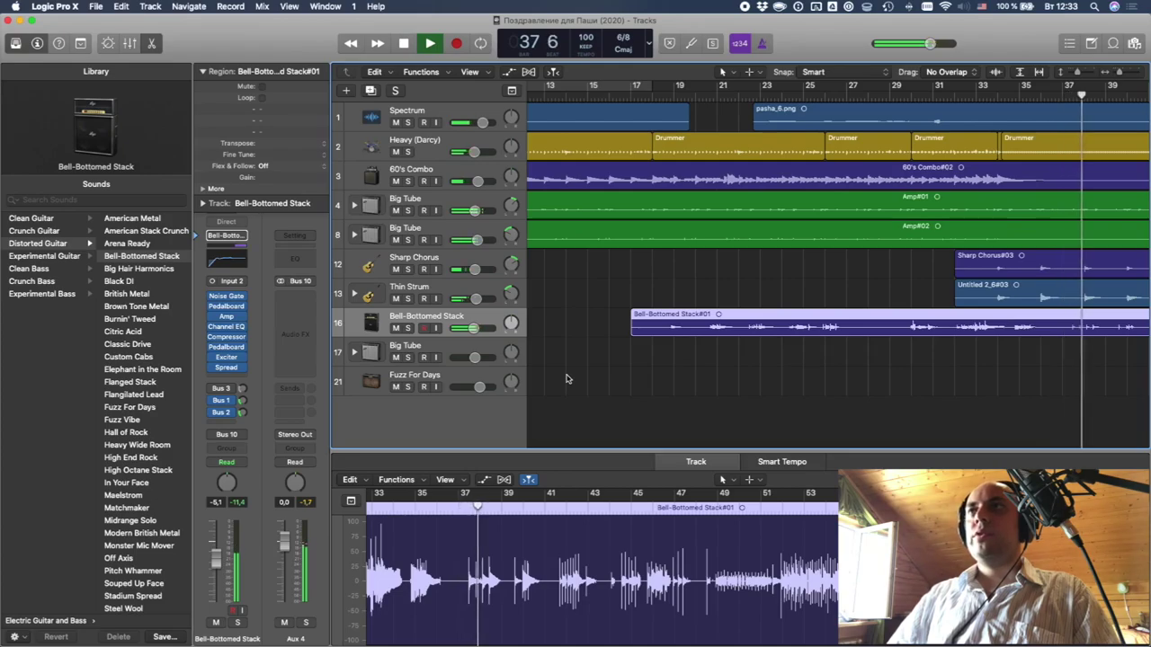
# - Solo the Sharp Chorus and Thin Strum guitar tracks and loop playback over bars 34 to 42
pyautogui.hscroll(4, 568, 379)
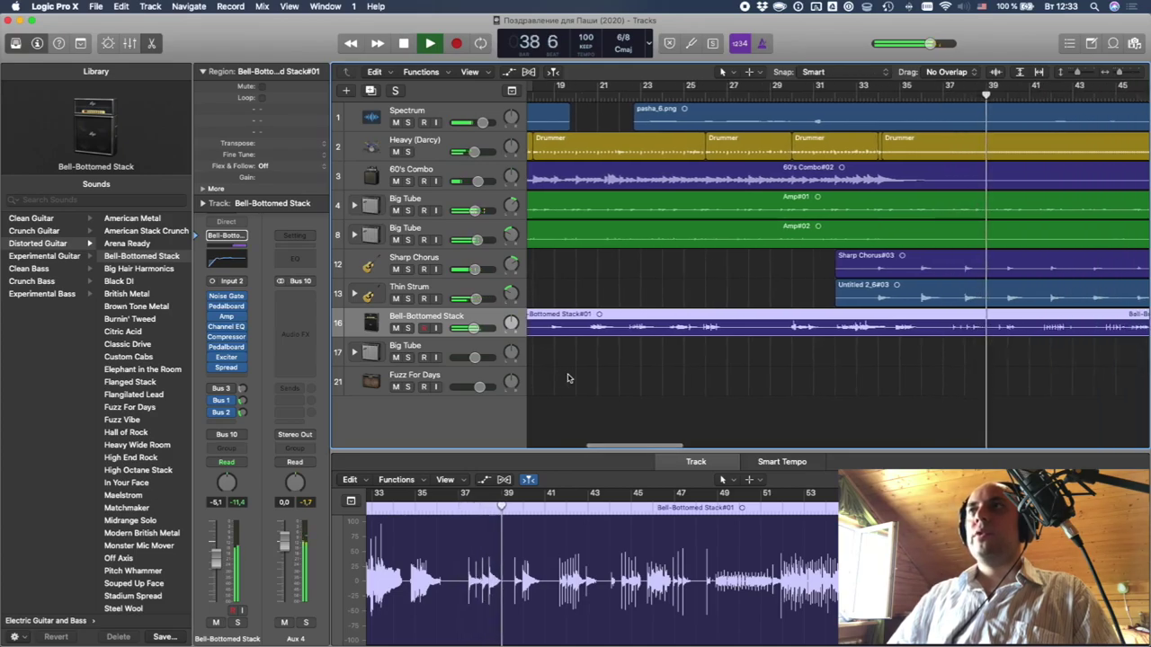
pyautogui.click(454, 262)
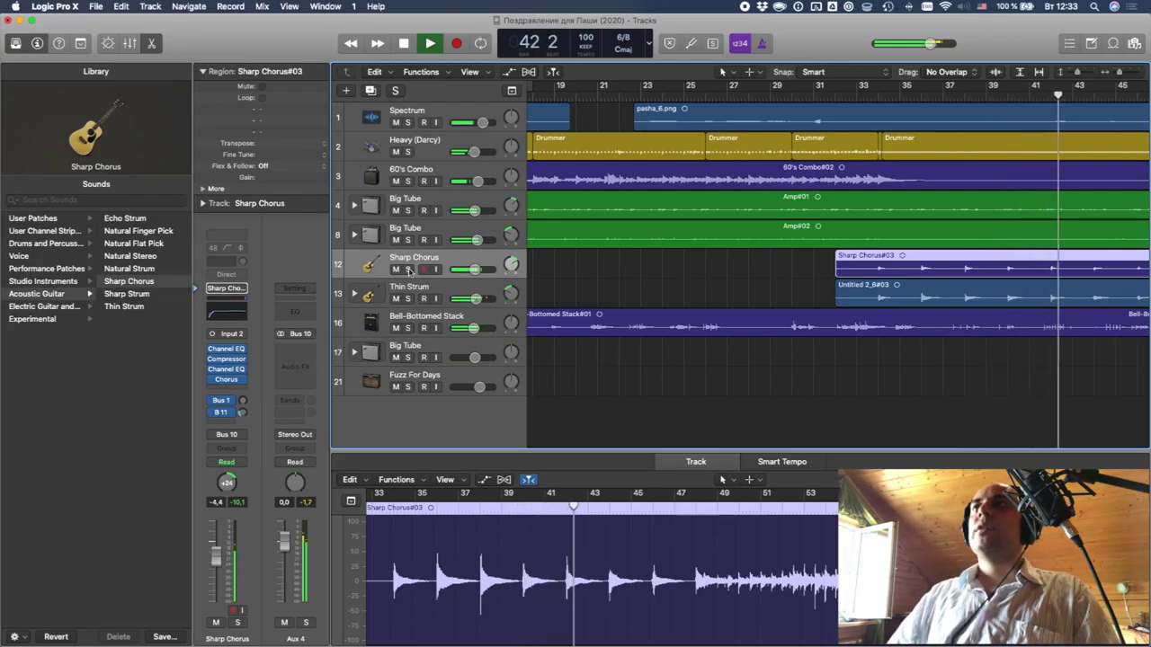
pyautogui.click(407, 269)
pyautogui.click(407, 298)
pyautogui.press('space')
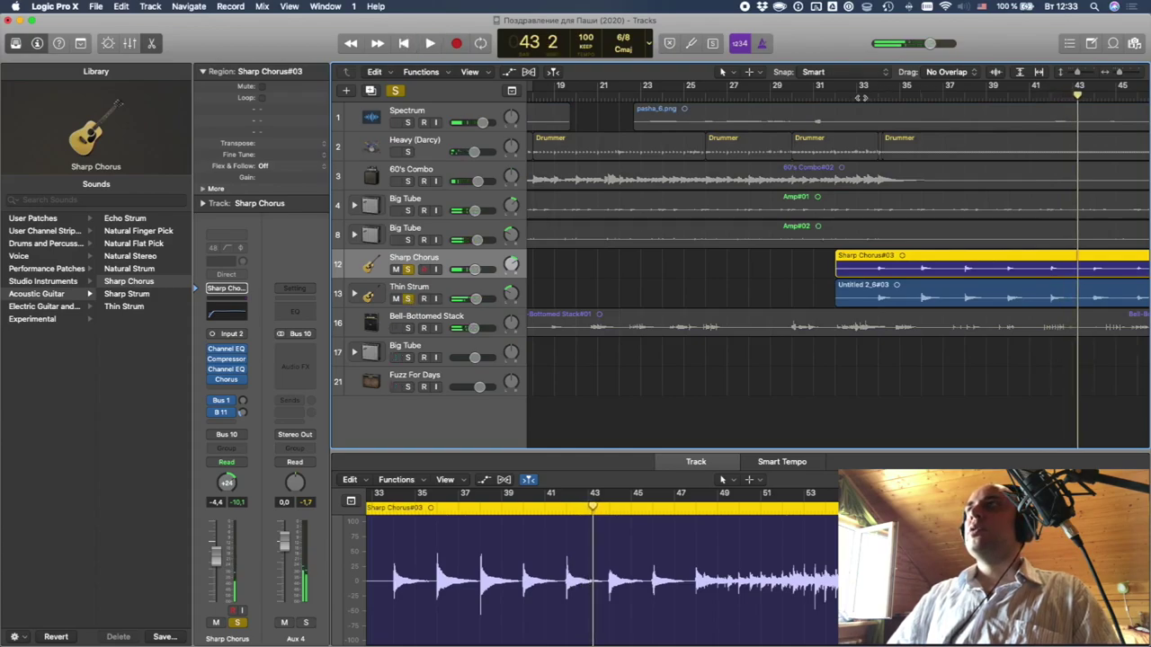
pyautogui.moveTo(881, 90); pyautogui.dragTo(1005, 98)
pyautogui.moveTo(1027, 99); pyautogui.dragTo(1048, 98)
pyautogui.press('space')
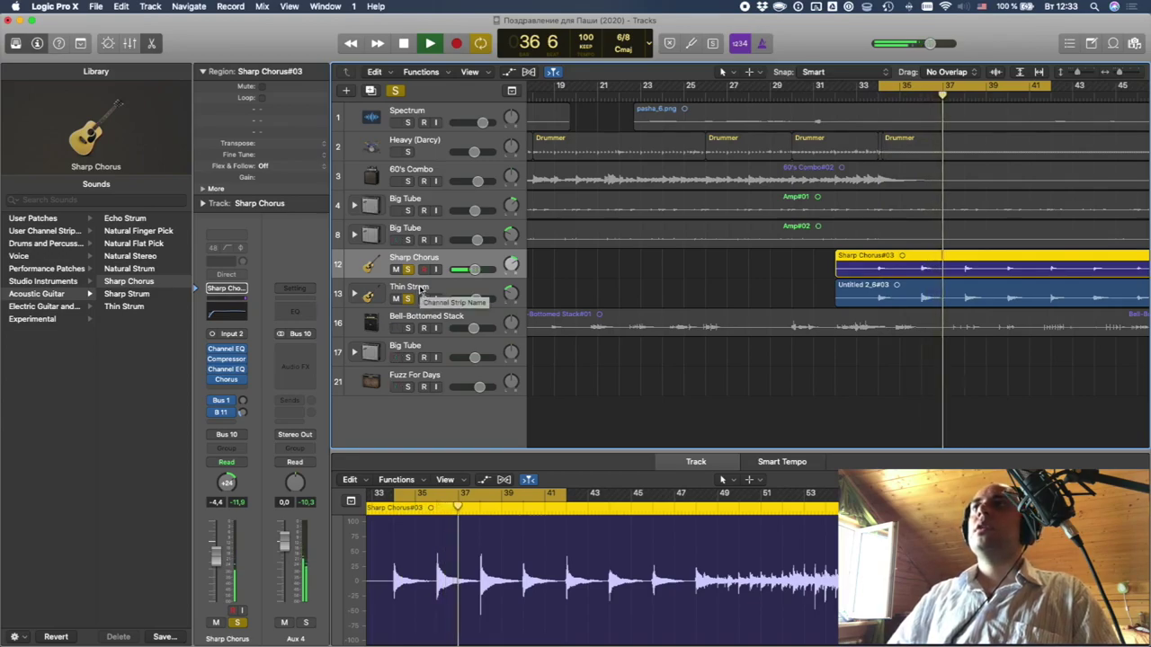
# - Try the Echo Strum and Thin Strum acoustic guitar patches on the Sharp Chorus track
pyautogui.click(139, 219)
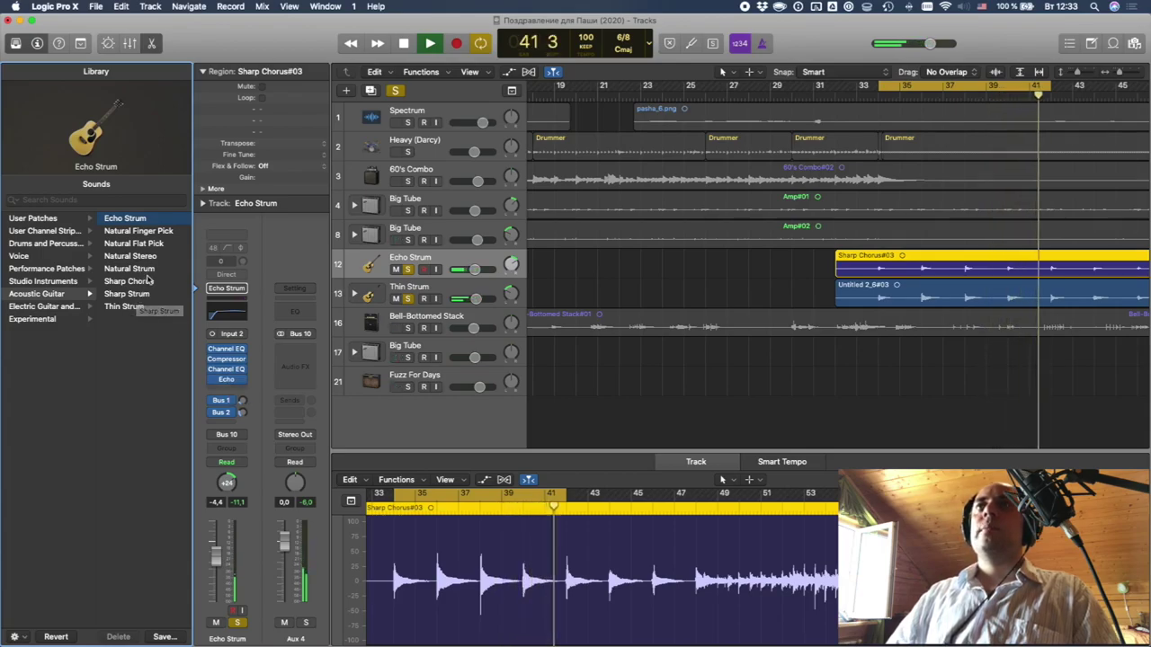
pyautogui.click(133, 308)
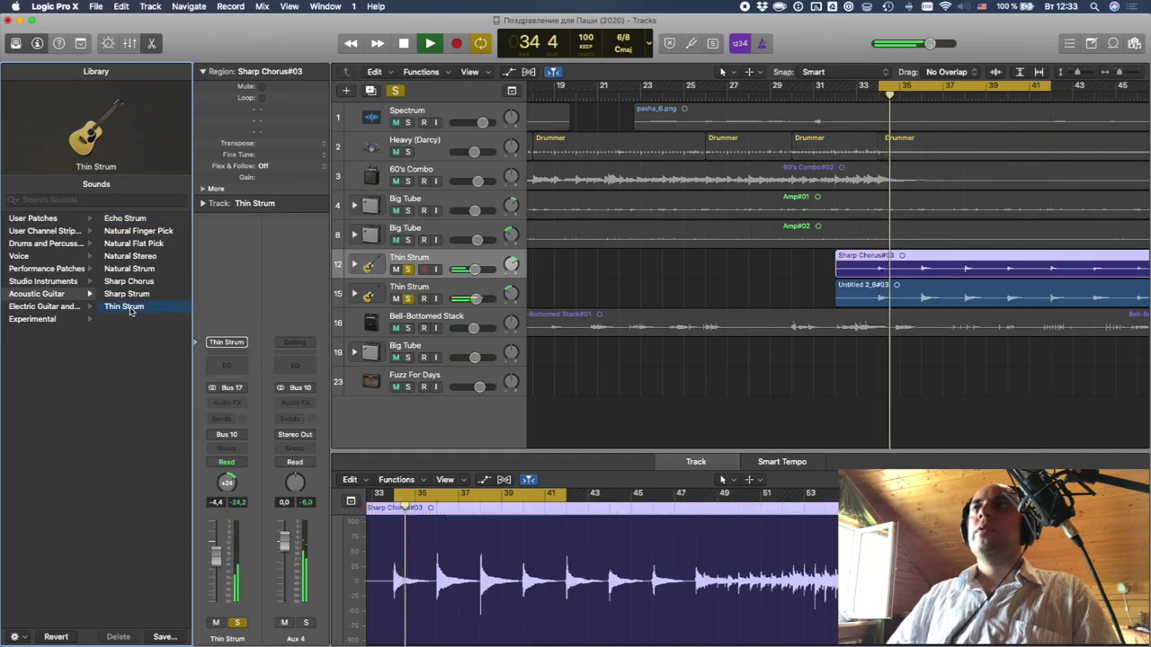
pyautogui.click(407, 269)
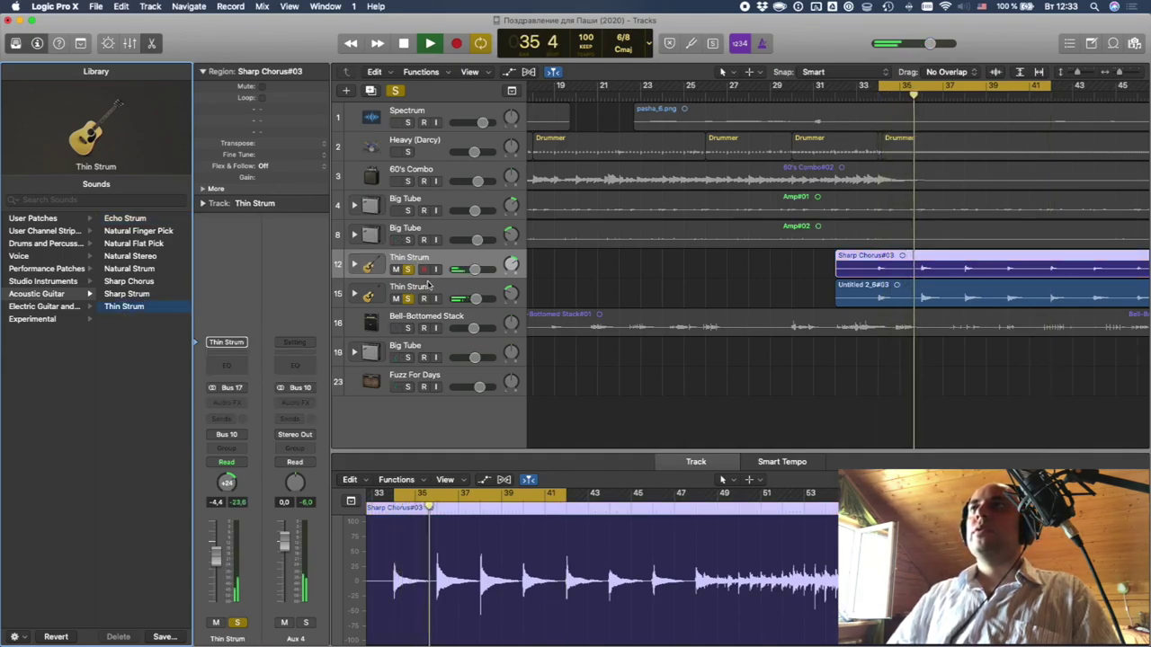
# - Apply the Natural Stereo acoustic guitar patch to both soloed guitar tracks
pyautogui.click(135, 256)
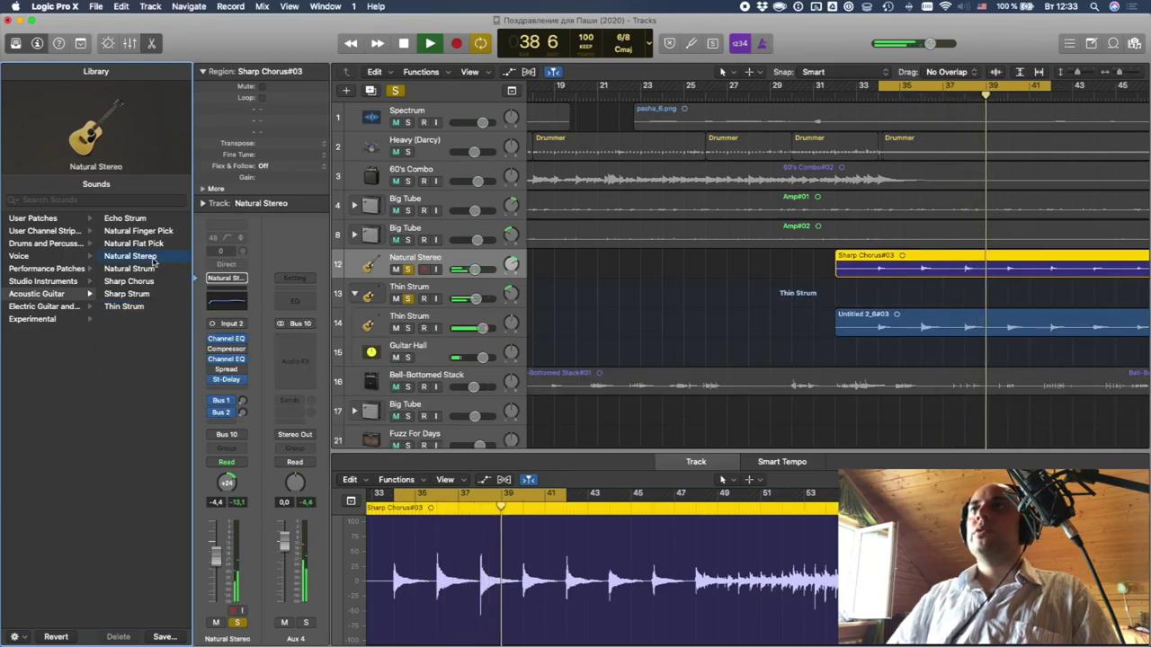
pyautogui.click(356, 299)
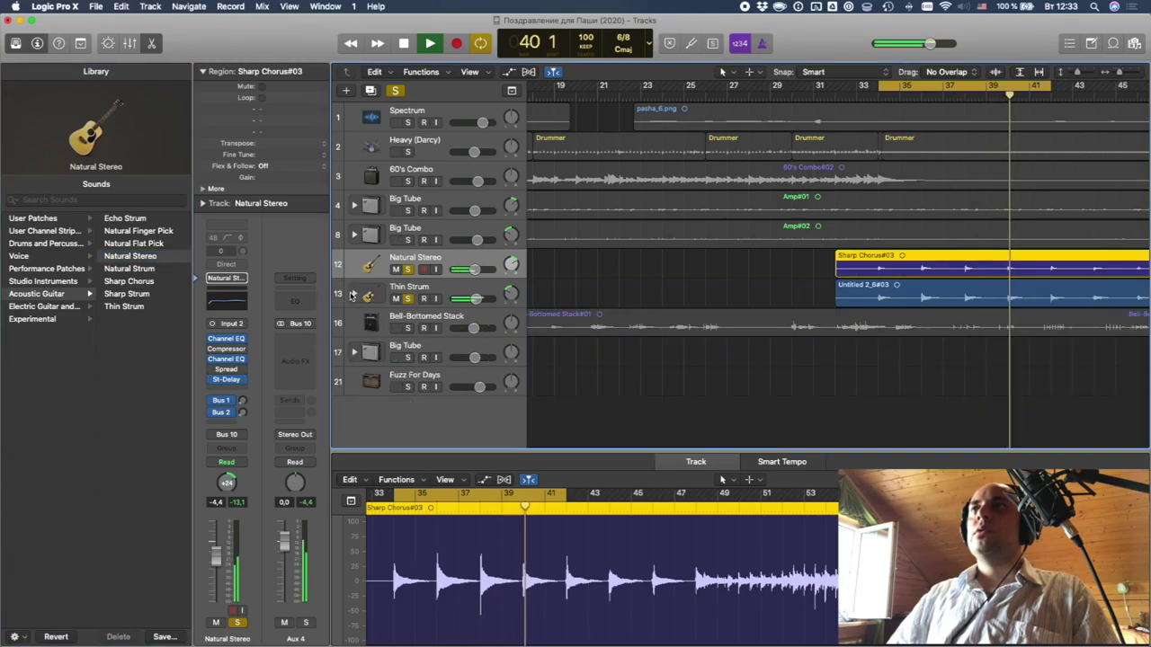
pyautogui.click(377, 295)
pyautogui.click(130, 256)
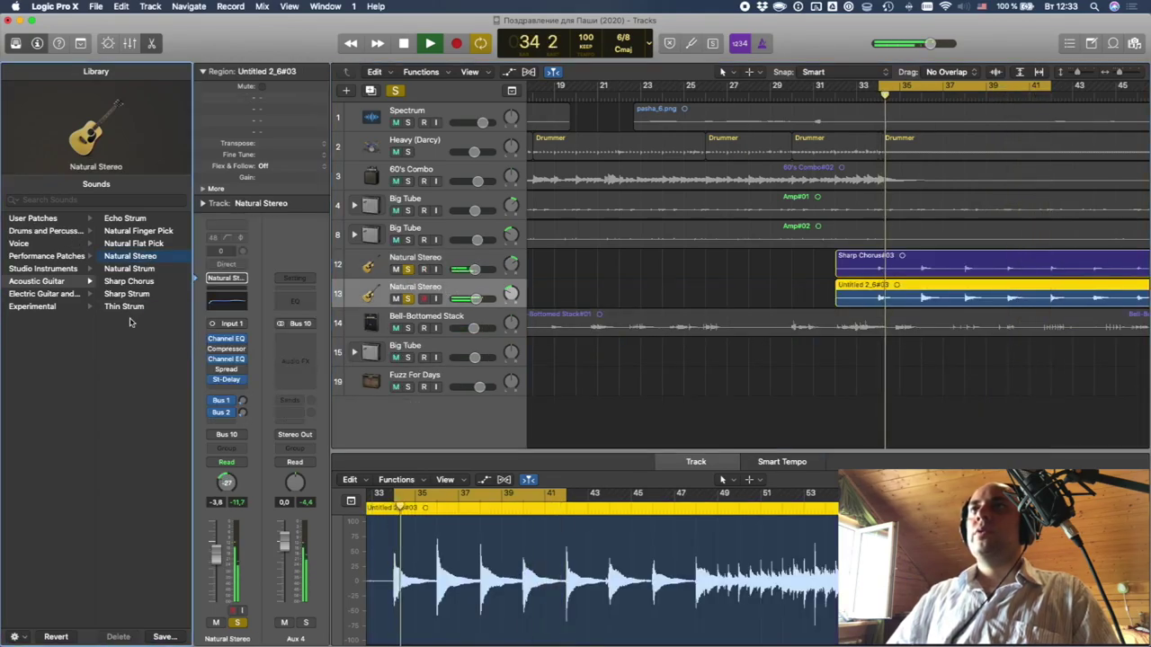
# - Raise the Bus 1 and Bus 2 send levels on both Natural Stereo guitar tracks
pyautogui.click(424, 265)
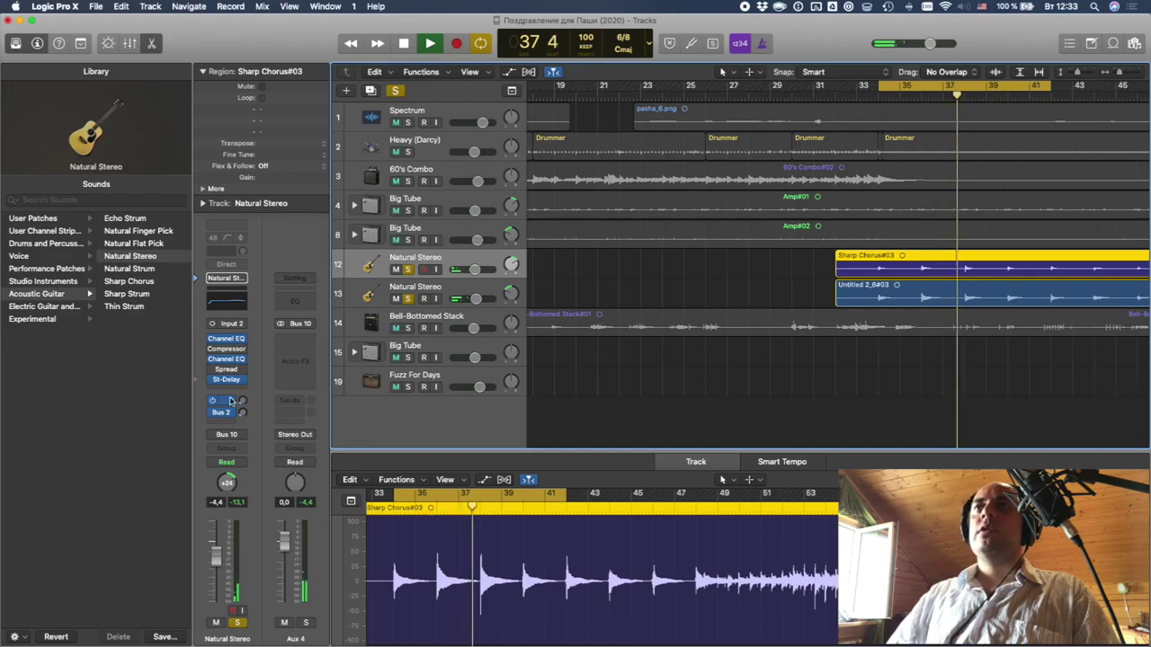
pyautogui.moveTo(243, 401); pyautogui.dragTo(233, 369)
pyautogui.moveTo(243, 412); pyautogui.dragTo(235, 389)
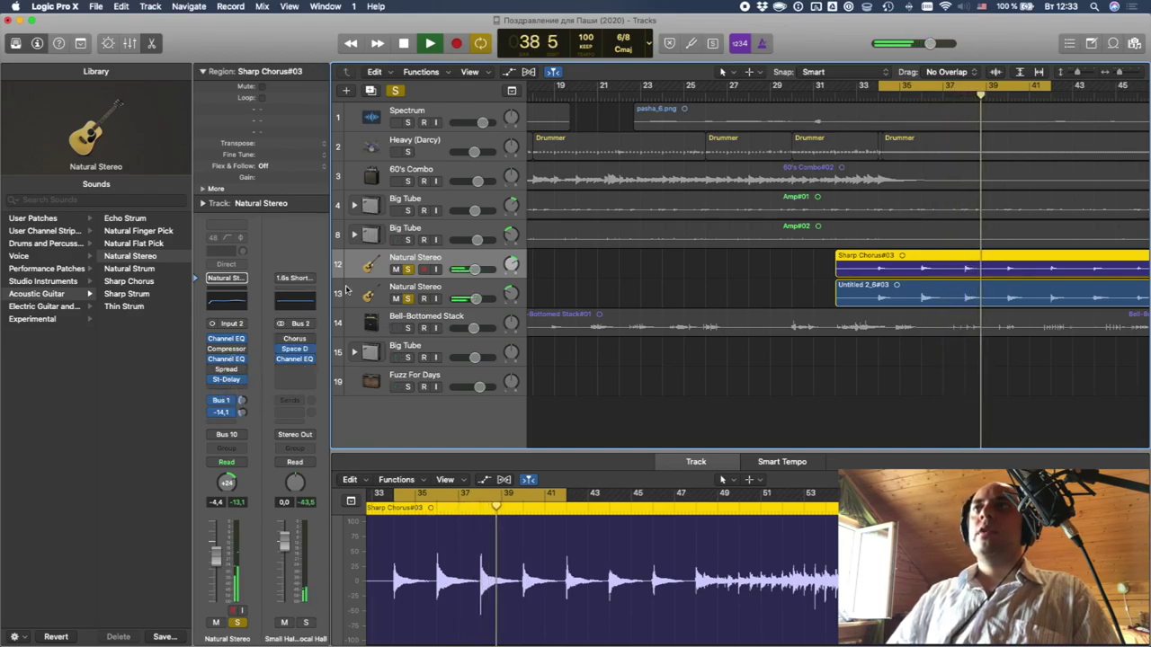
pyautogui.press('Down')
pyautogui.click(242, 411)
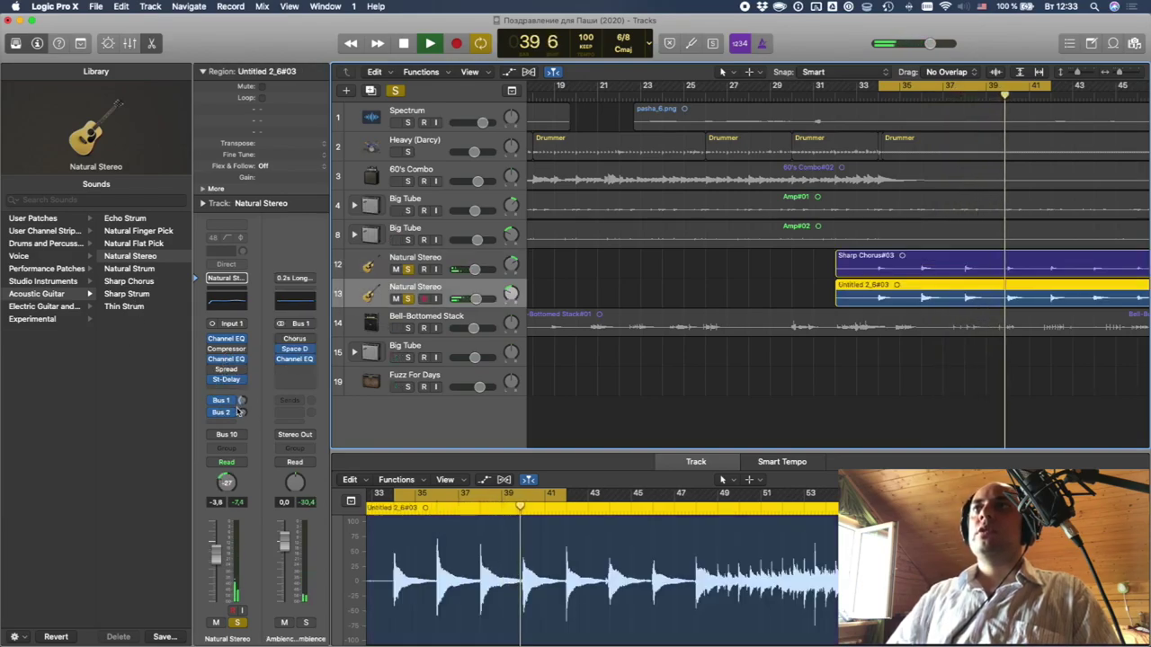
# - Turn on the Compressor and bypass the Bus 1 and Bus 2 sends on both Natural Stereo tracks
pyautogui.click(419, 259)
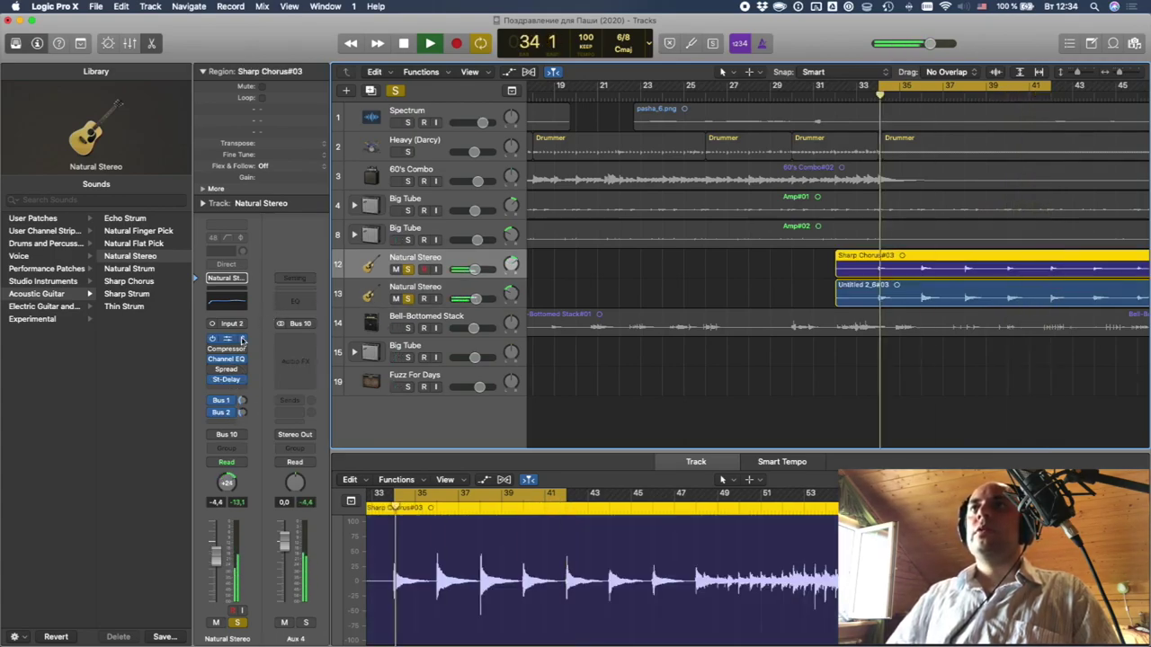
pyautogui.click(415, 288)
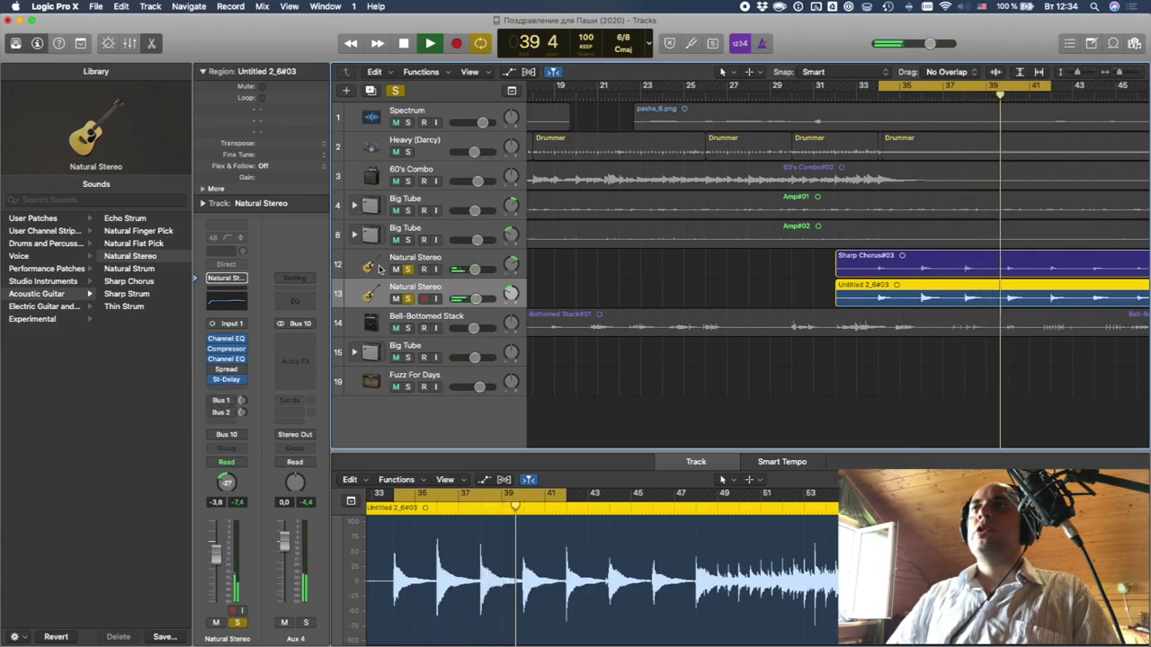
pyautogui.press('Up')
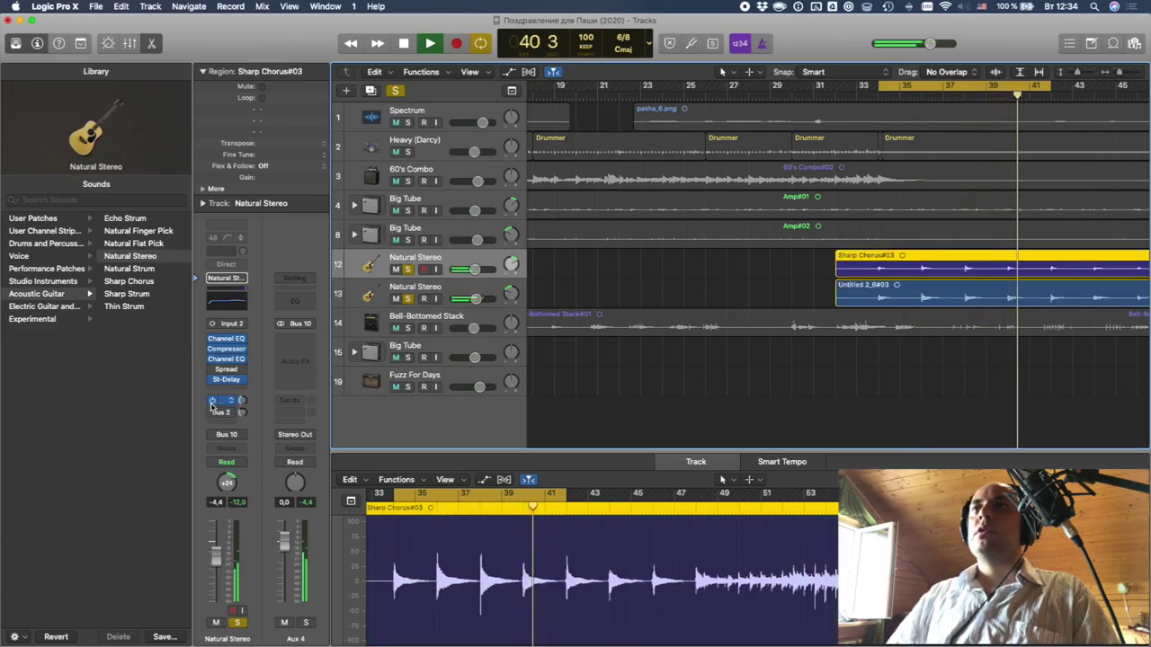
# - Stop playback and group the two Natural Stereo tracks into a Summing Stack
pyautogui.press('space')
pyautogui.keyDown('shift'); pyautogui.click(444, 288); pyautogui.keyUp('shift')
pyautogui.rightClick(446, 289)
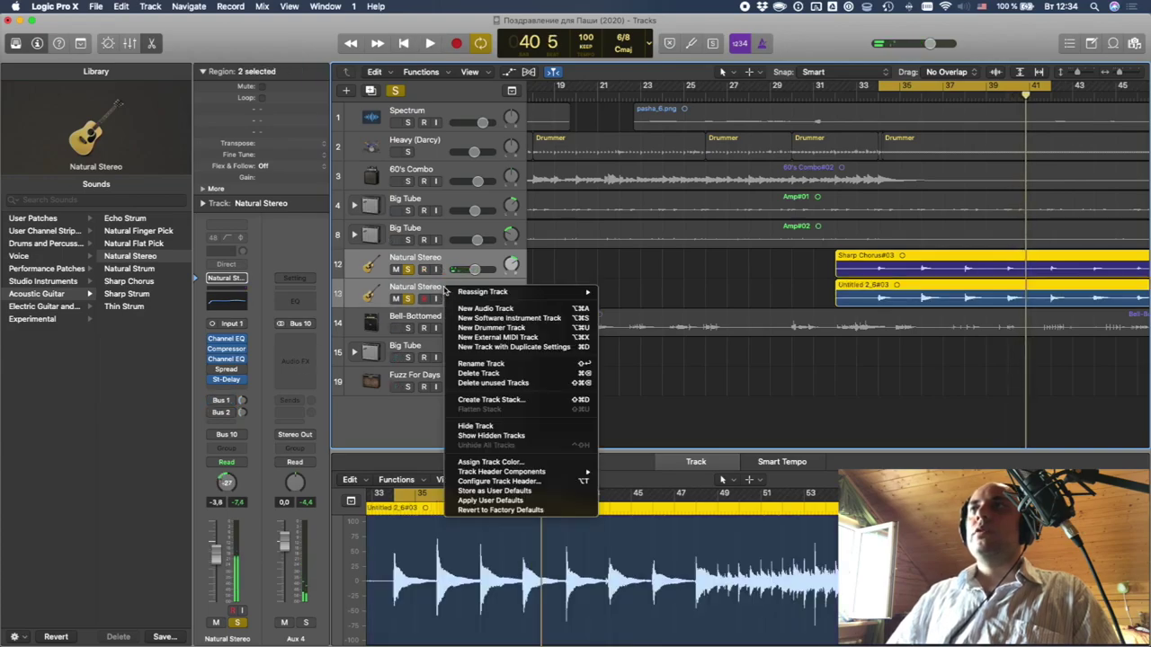
pyautogui.click(485, 399)
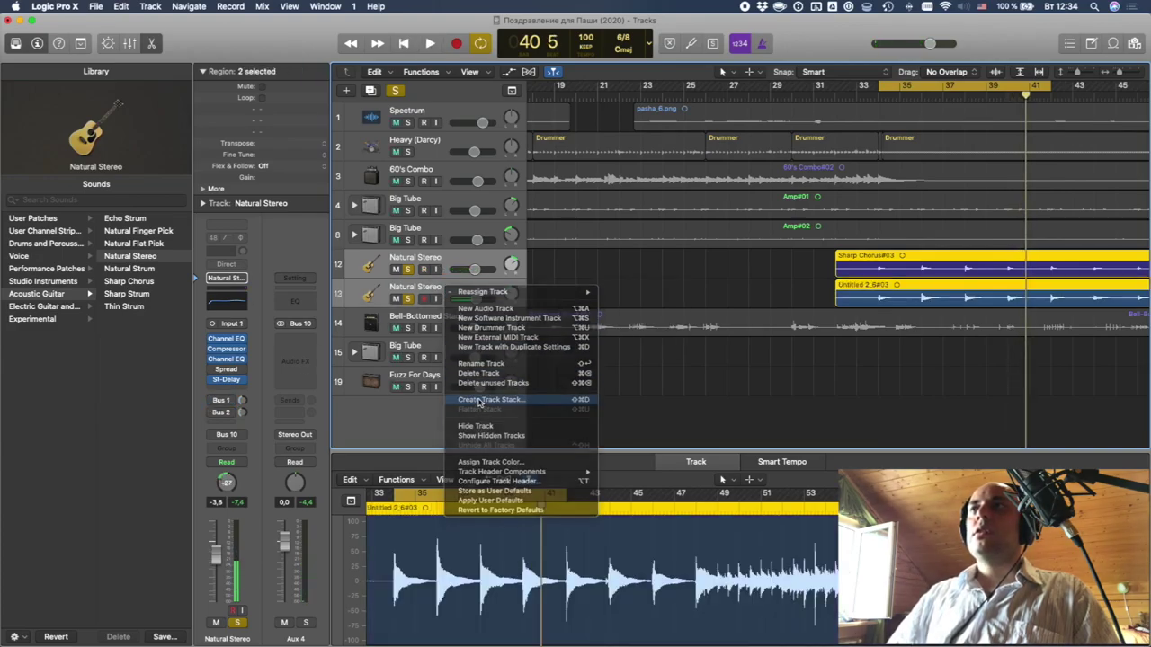
pyautogui.click(494, 73)
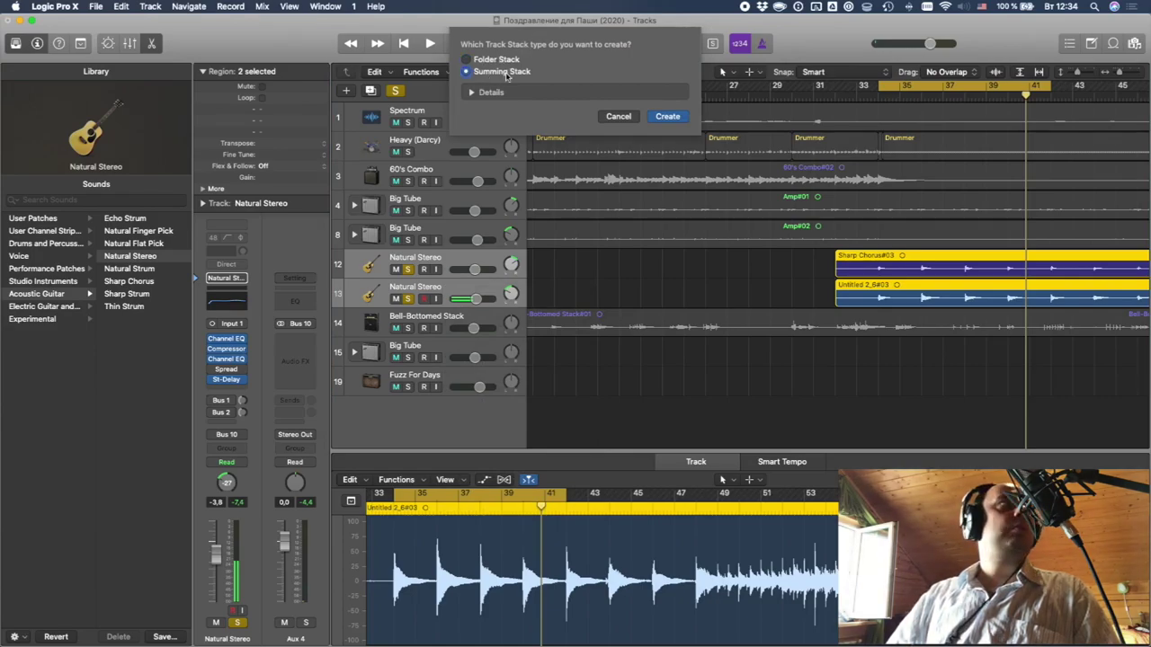
pyautogui.click(666, 117)
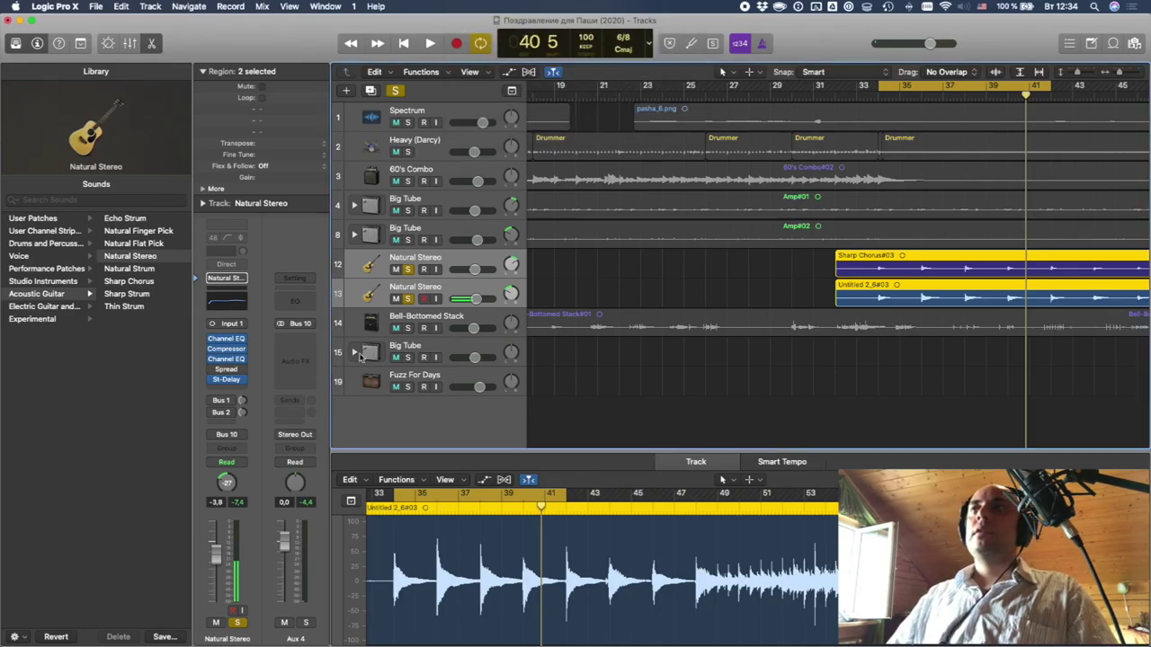
# - Rename the new summing stack Acoustics, give it an acoustic guitar icon, and collapse it
pyautogui.doubleClick(402, 258)
pyautogui.write('Acc')
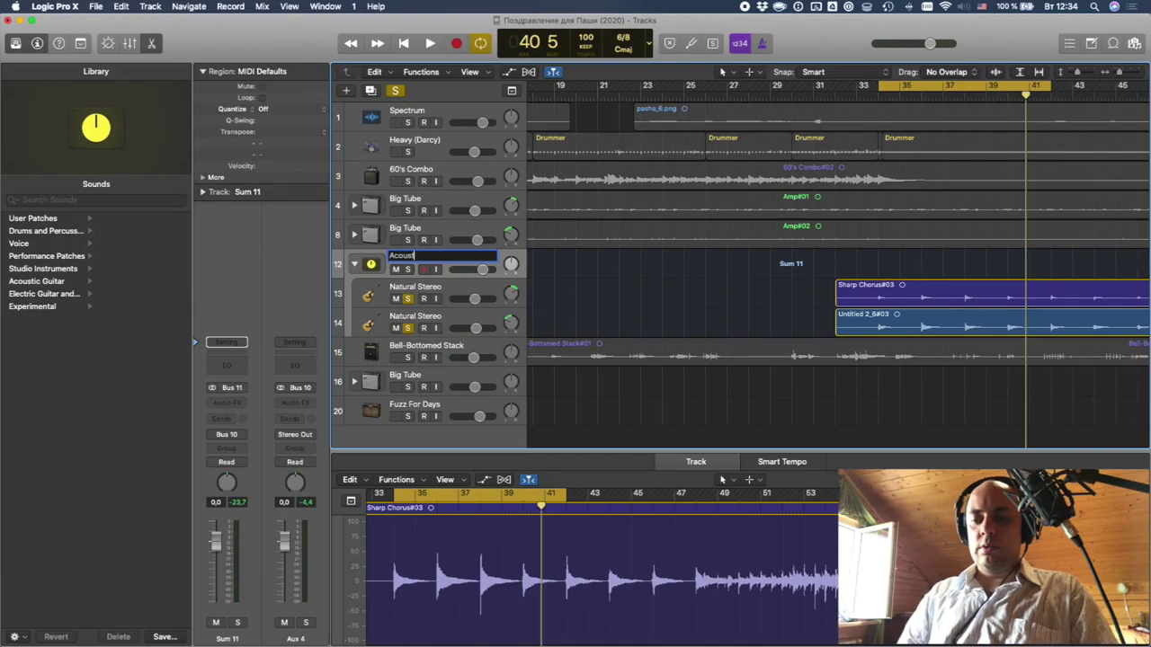
pyautogui.click(371, 267)
pyautogui.click(409, 218)
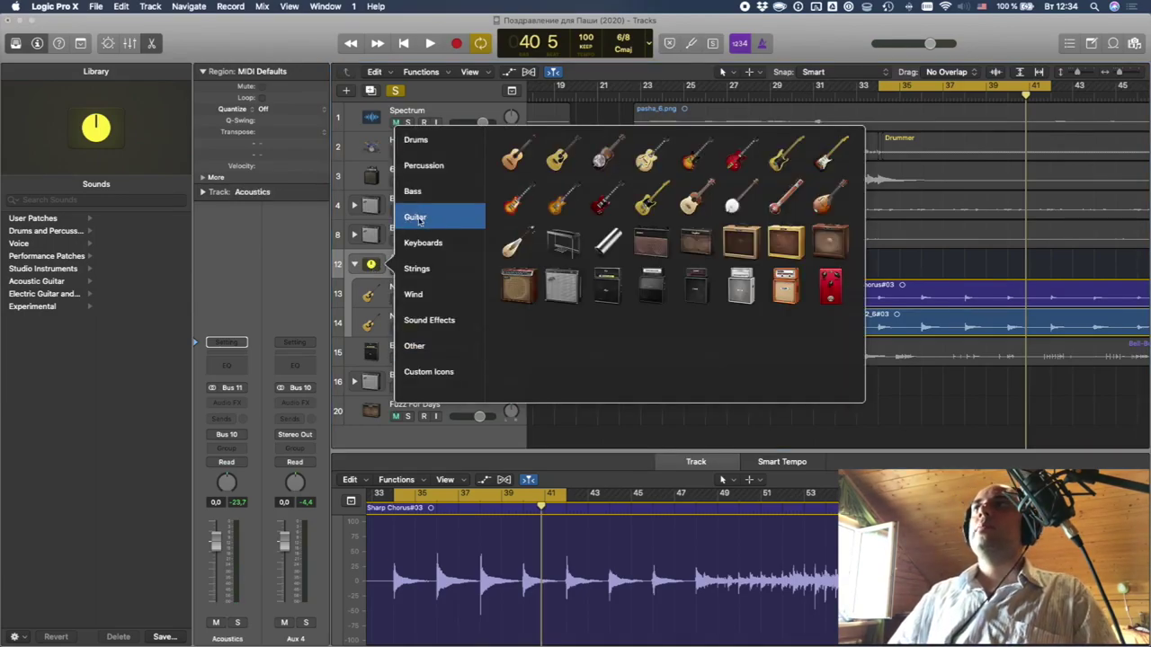
pyautogui.click(558, 154)
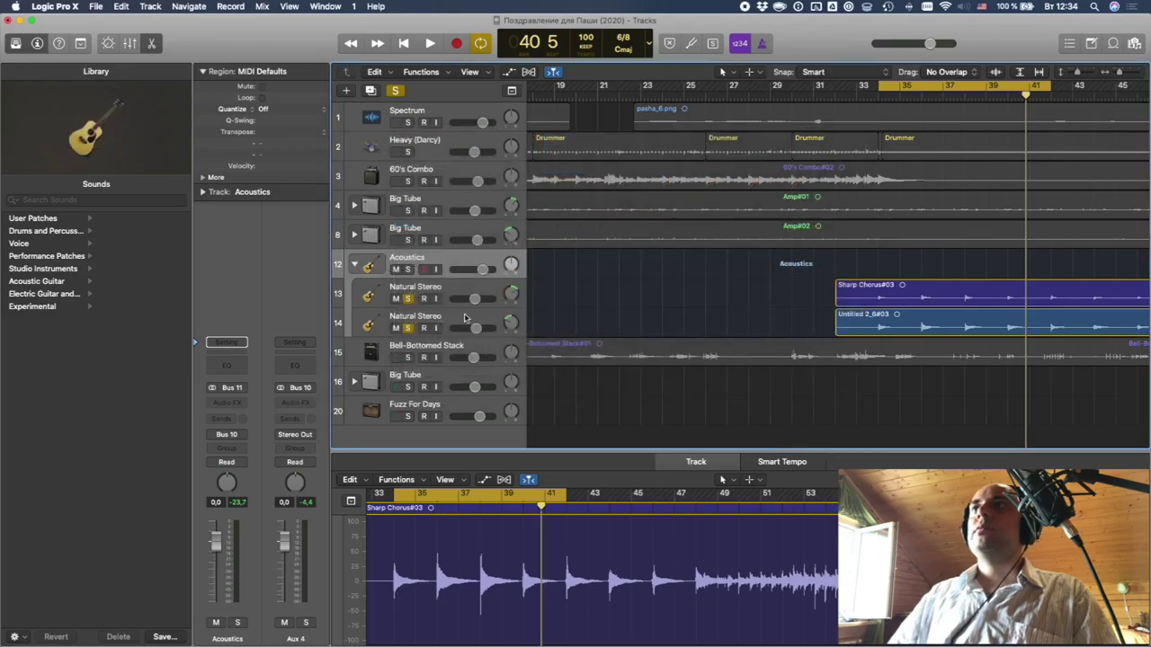
pyautogui.click(354, 268)
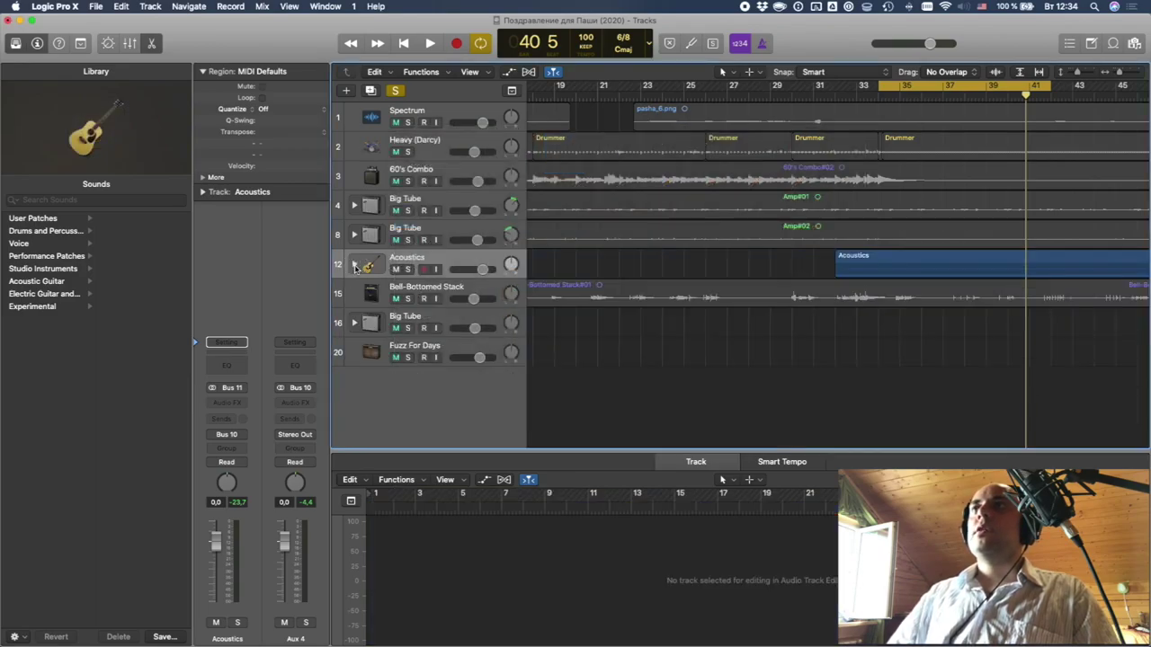
# - Add sends to Bus 1 (Ambience) and Bus 2 (Small Hall) on the Acoustics stack and start playback
pyautogui.click(222, 418)
pyautogui.moveTo(229, 439)
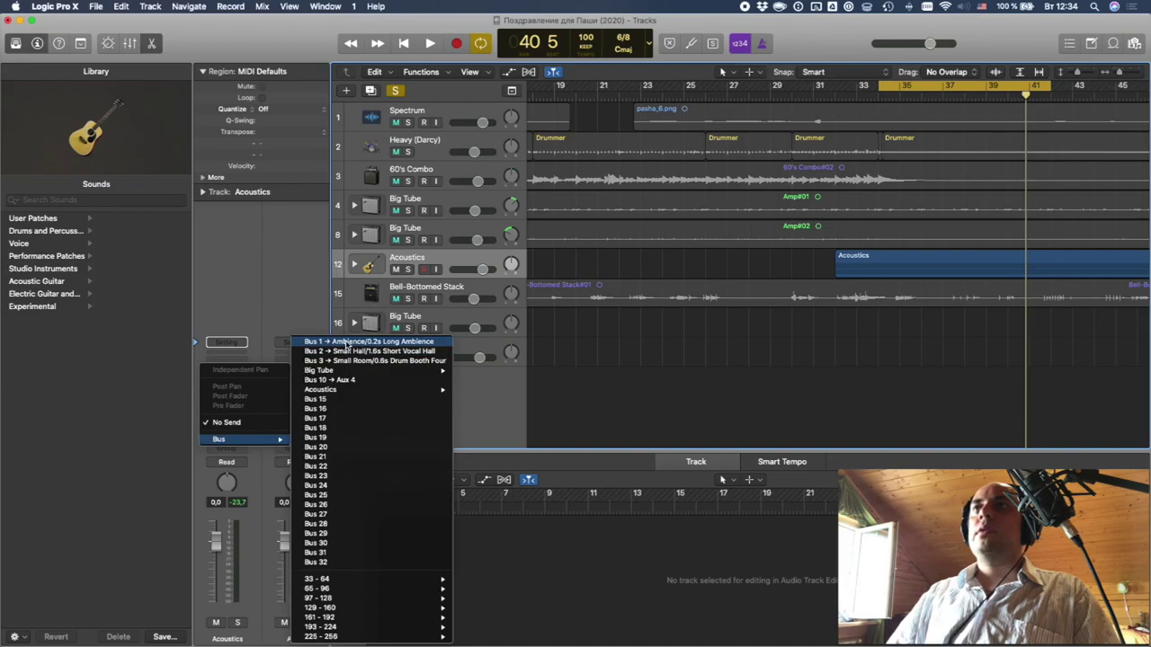
pyautogui.click(346, 344)
pyautogui.click(226, 422)
pyautogui.click(341, 351)
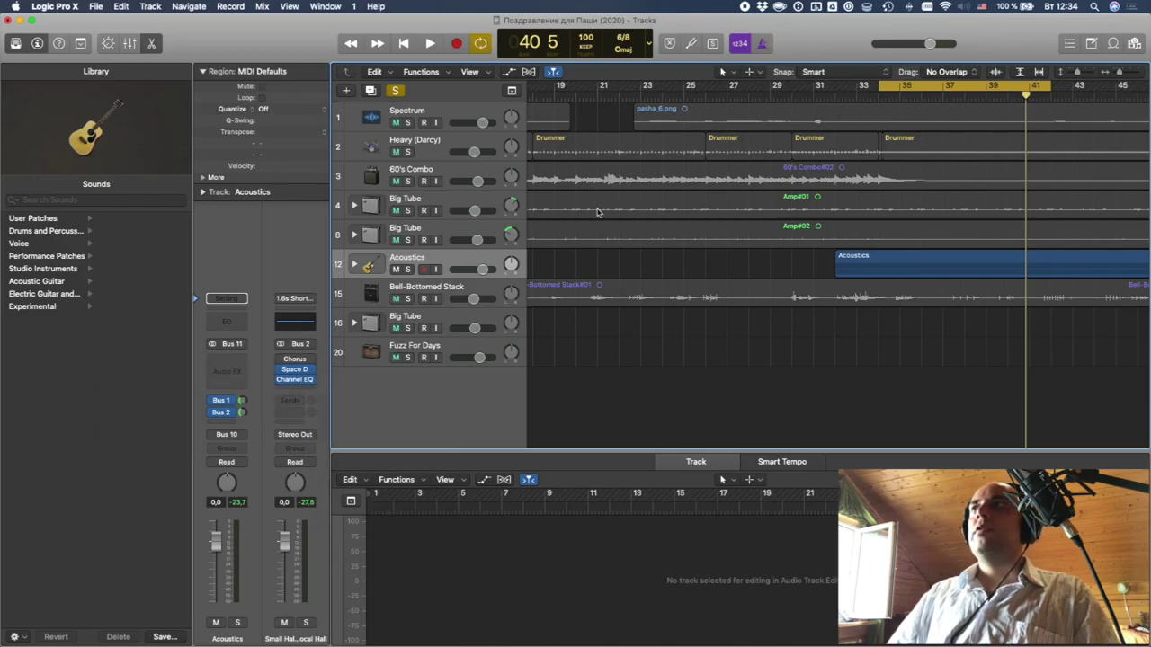
pyautogui.press('space')
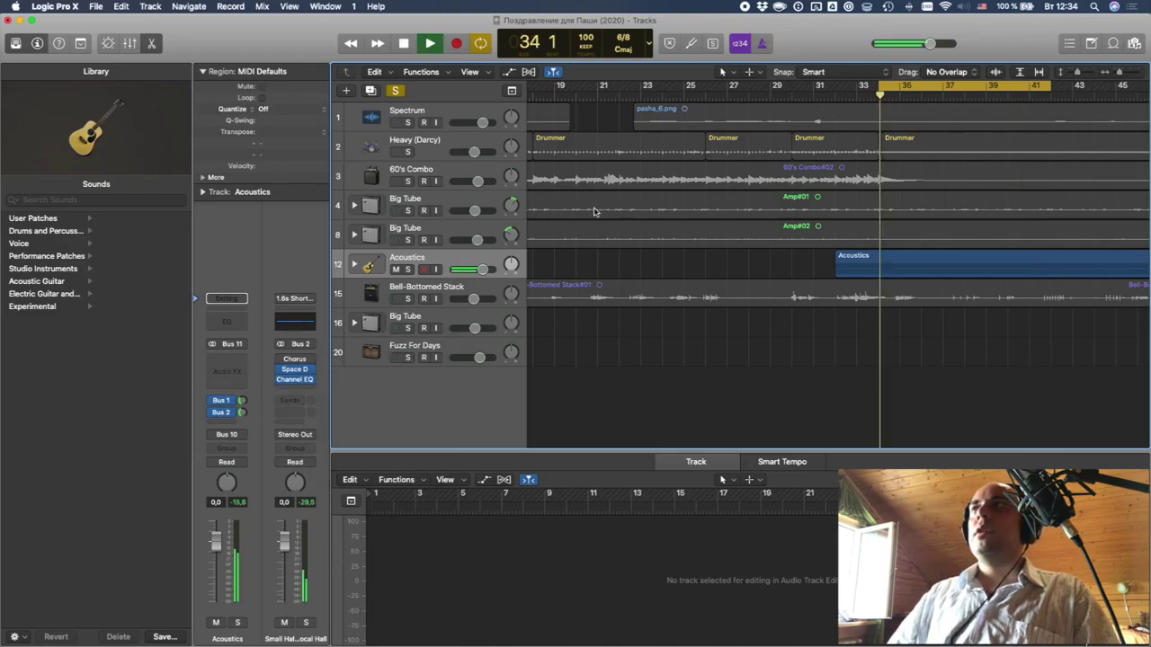
# - Insert a Stereo Delay on the Acoustics stack with the output mix at 25% left and 19% right
pyautogui.click(236, 369)
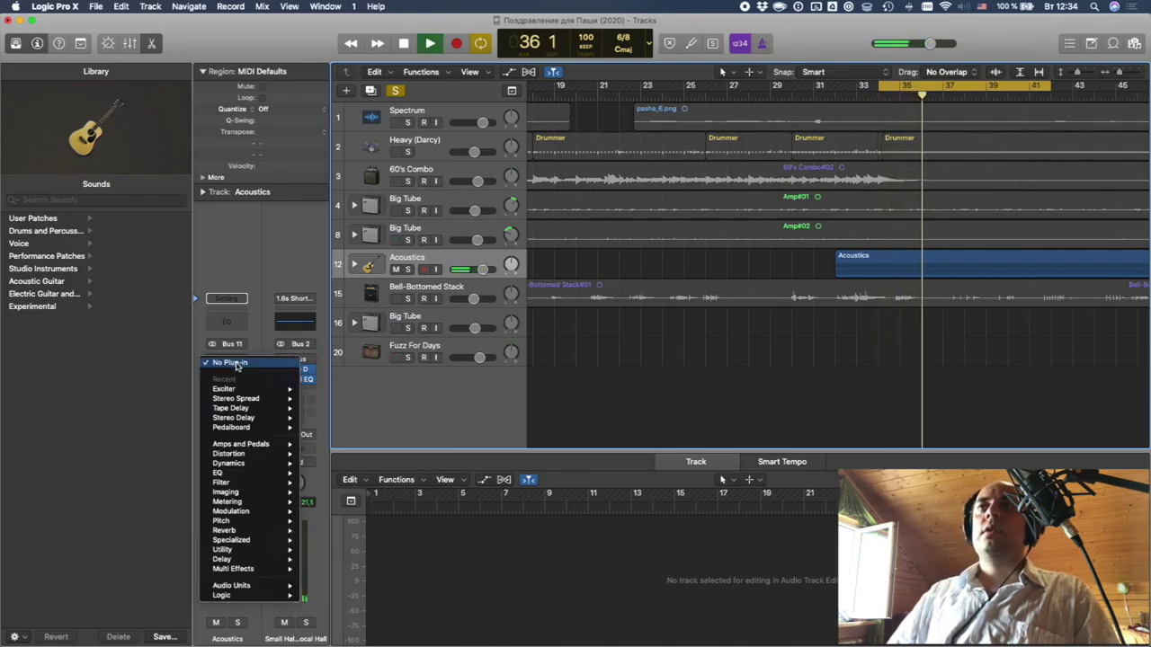
pyautogui.moveTo(270, 559)
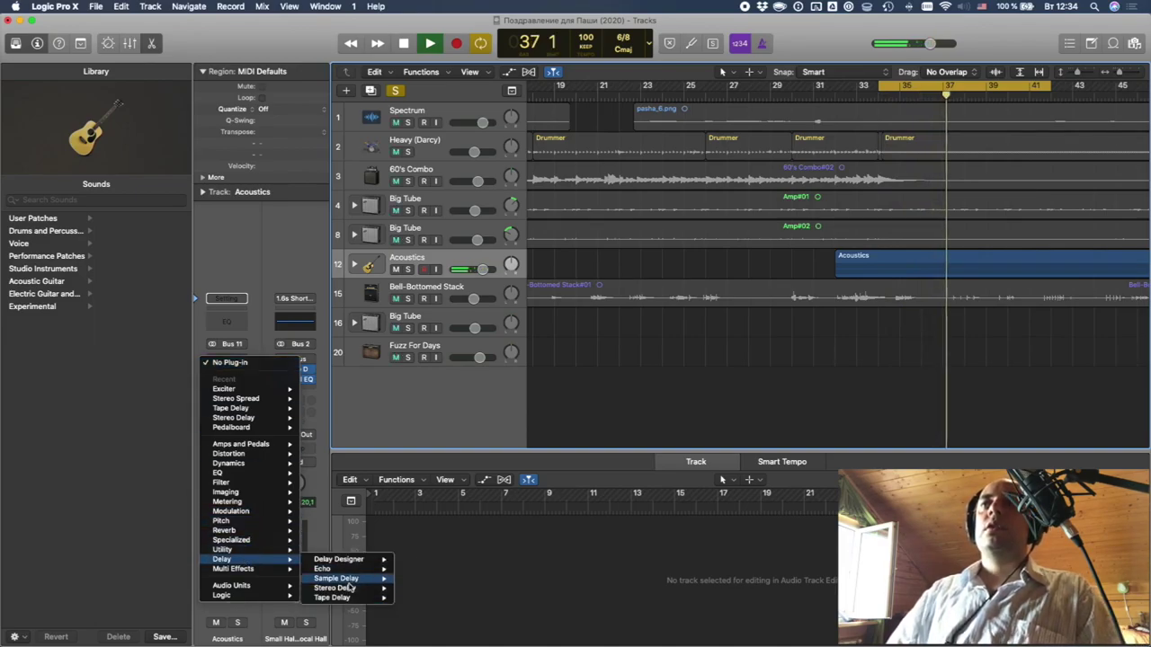
pyautogui.moveTo(347, 587)
pyautogui.click(418, 596)
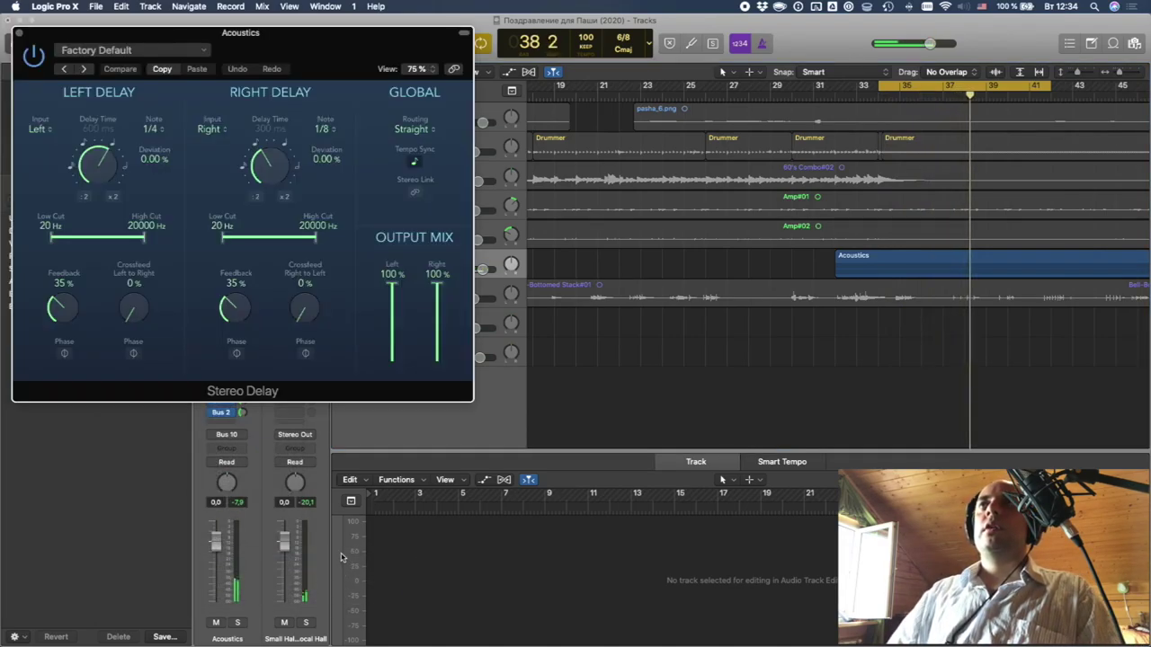
pyautogui.moveTo(394, 288); pyautogui.dragTo(392, 340)
pyautogui.moveTo(437, 286); pyautogui.dragTo(435, 349)
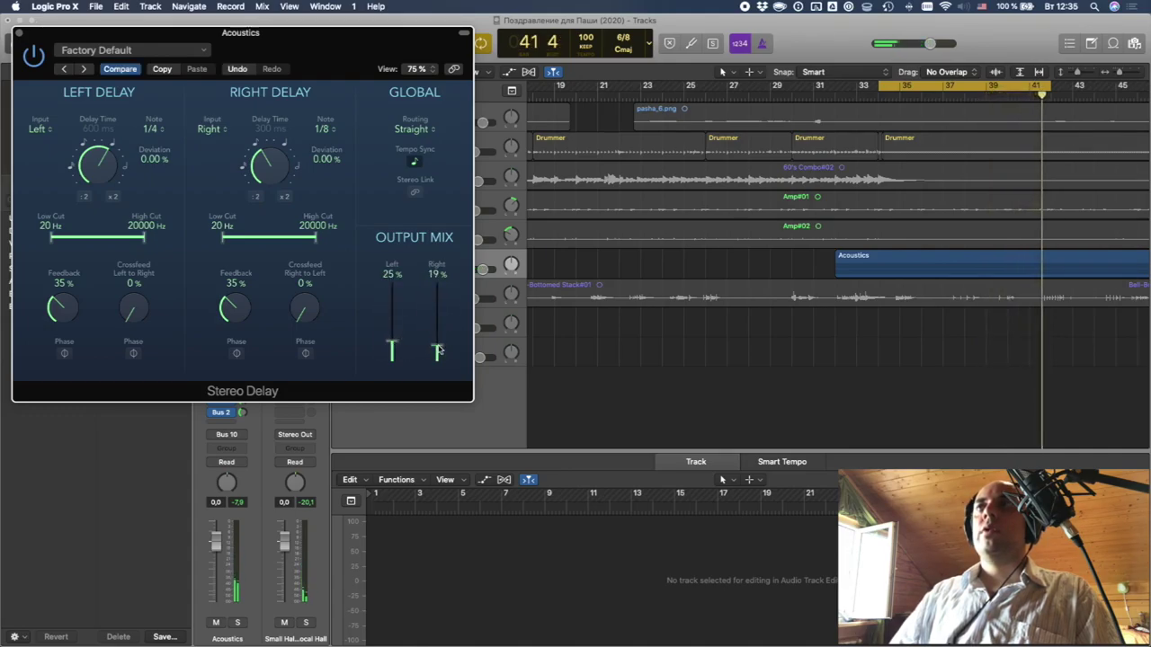
pyautogui.click(18, 33)
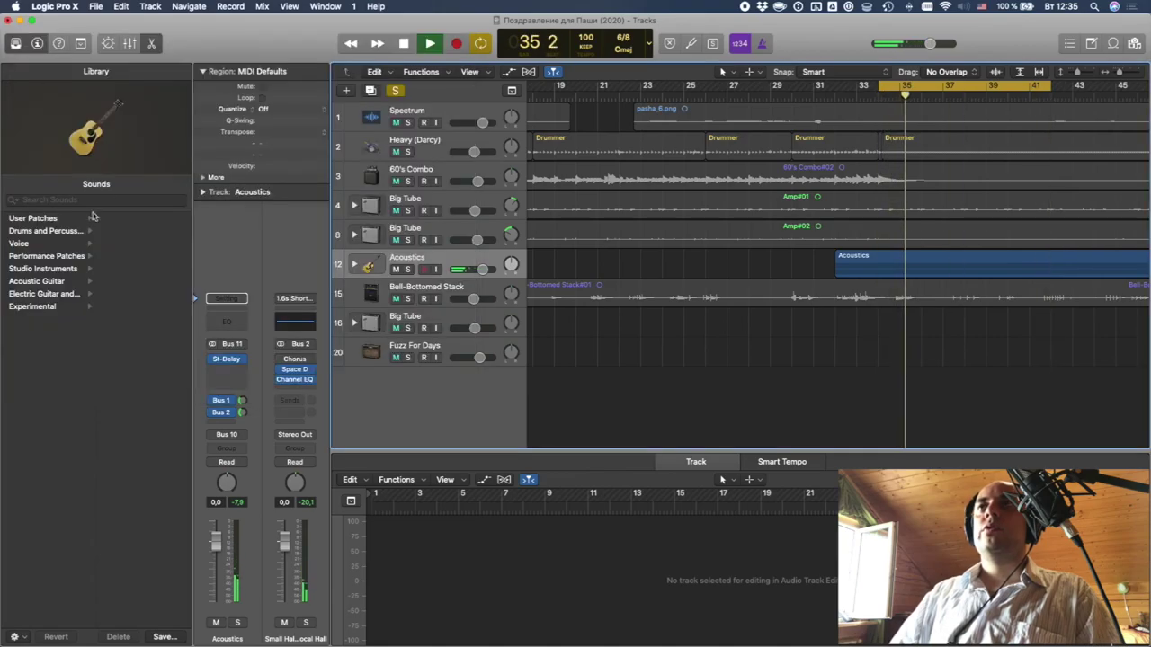
# - Insert an Exciter with the Add Silver preset before the Stereo Delay on the Acoustics stack
pyautogui.click(228, 359)
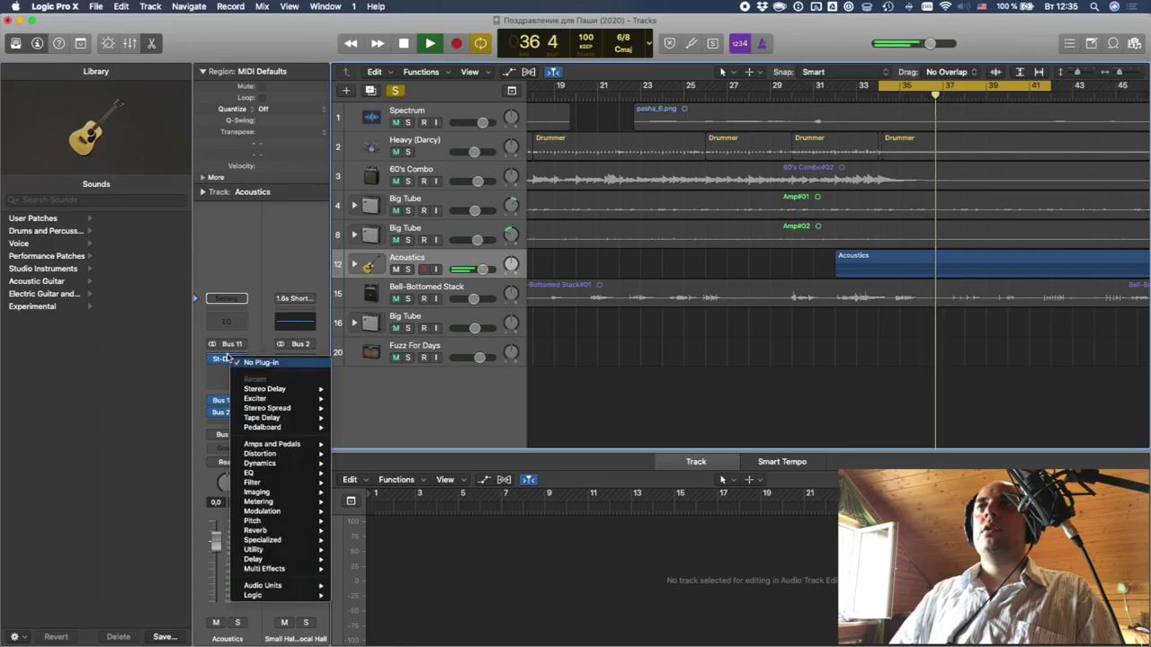
pyautogui.click(261, 398)
pyautogui.click(84, 68)
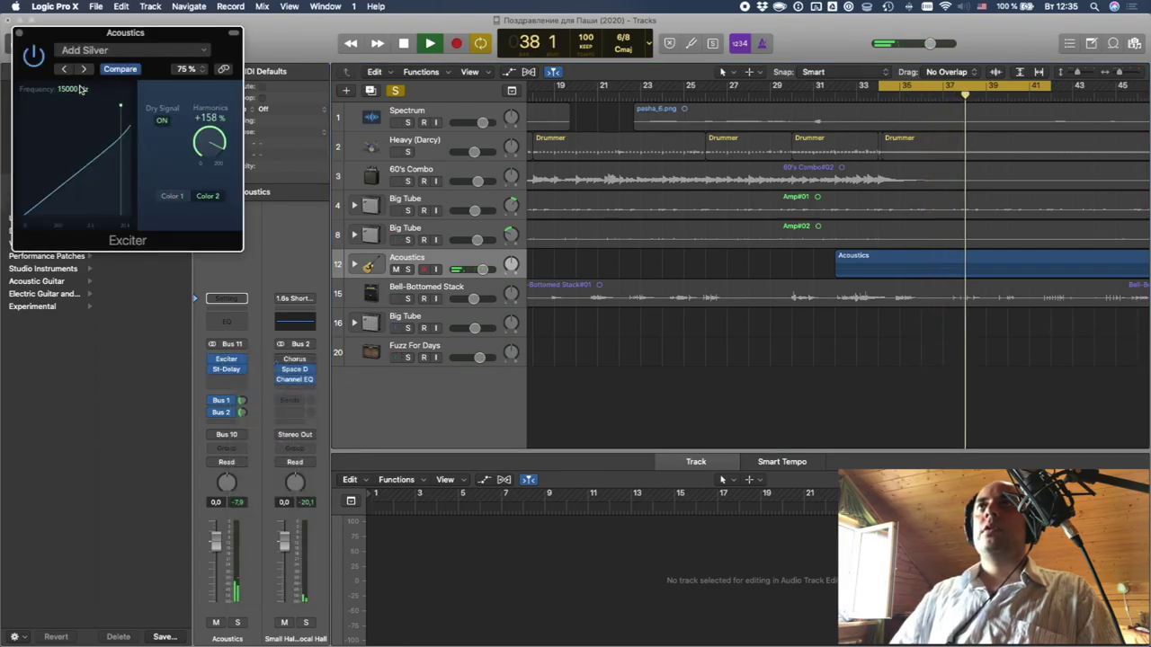
pyautogui.click(17, 35)
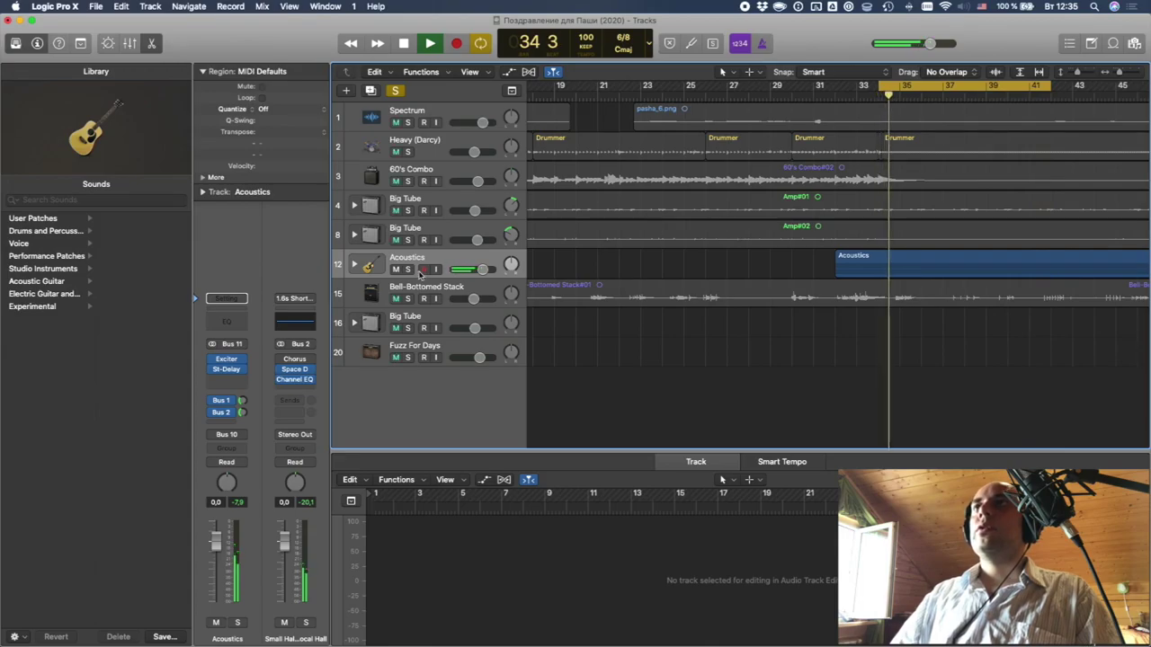
# - Unsolo both guitar tracks inside the Acoustics stack, collapse it, and turn off cycle playback
pyautogui.click(355, 266)
pyautogui.click(410, 300)
pyautogui.click(409, 329)
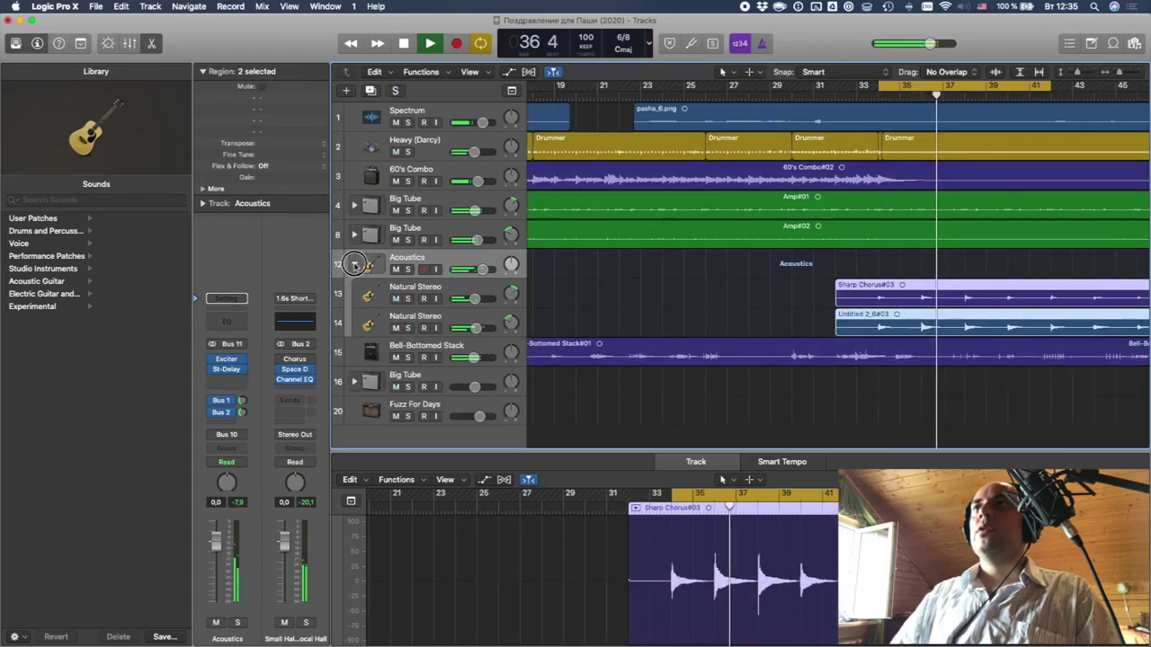
pyautogui.click(355, 265)
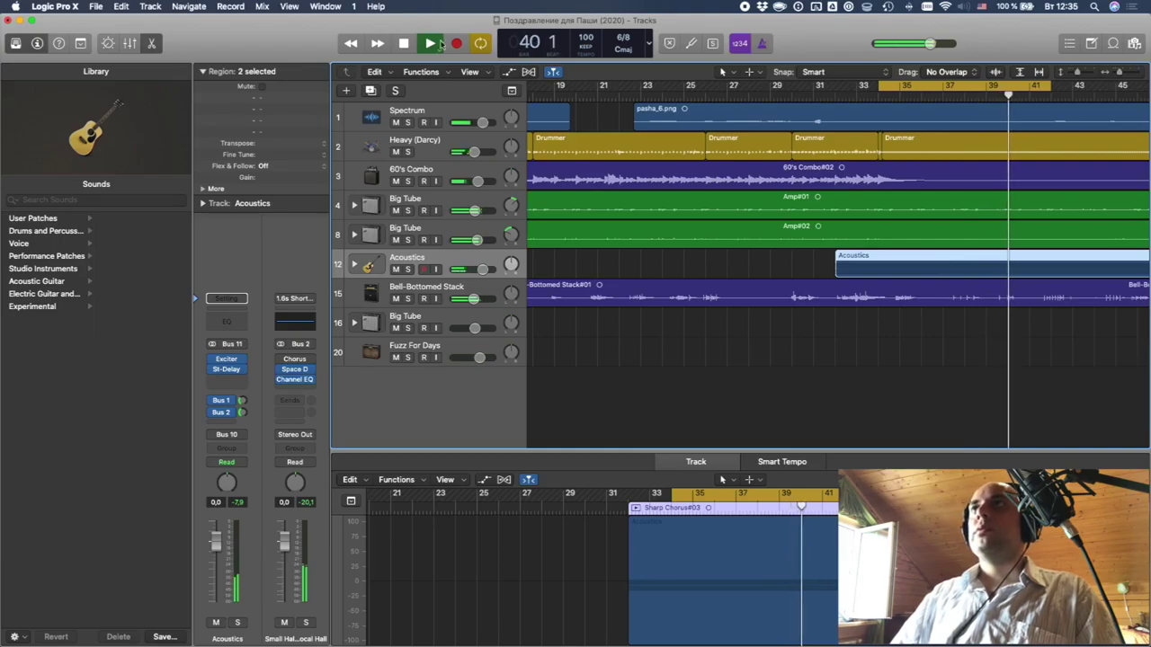
pyautogui.click(479, 43)
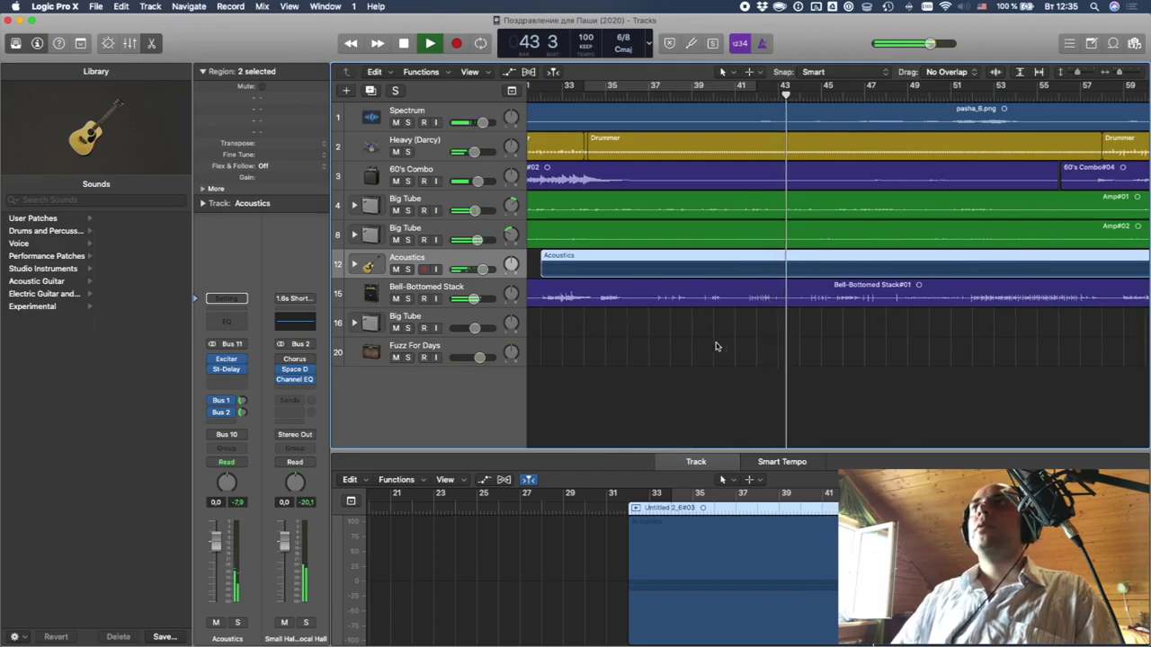
# - Set the Acoustics stack volume to -0.4 dB and raise both Natural Stereo tracks, the upper one to -1.3 dB
pyautogui.moveTo(483, 269); pyautogui.dragTo(471, 272)
pyautogui.click(355, 264)
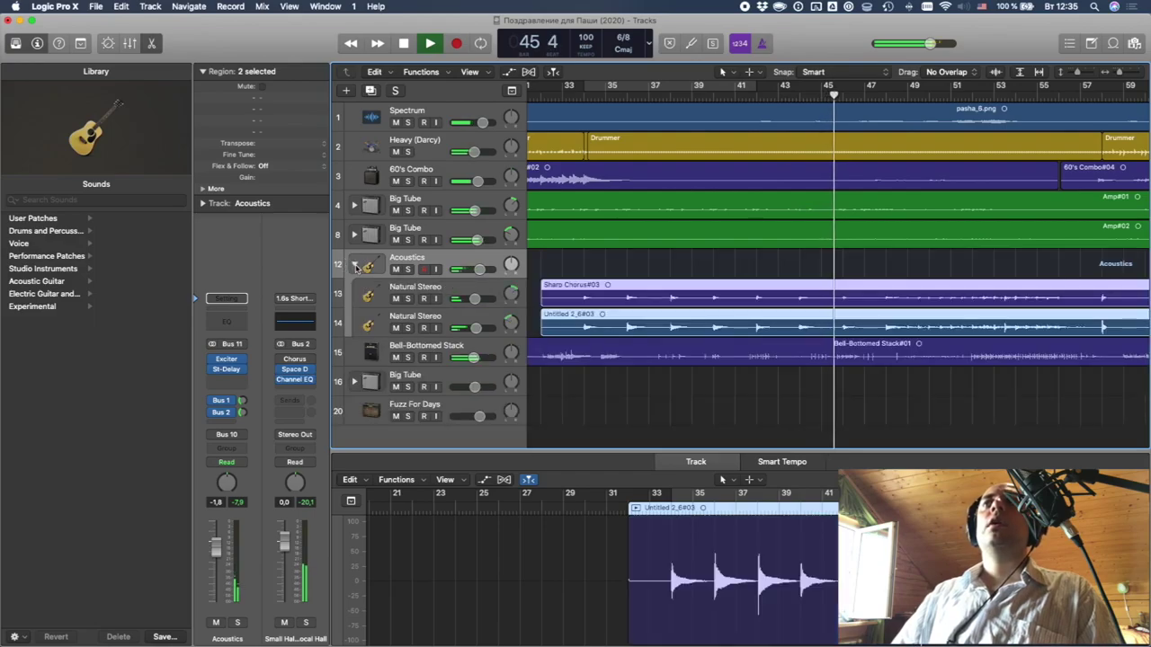
pyautogui.moveTo(478, 330); pyautogui.dragTo(481, 330)
pyautogui.keyDown('alt'); pyautogui.click(480, 330); pyautogui.keyUp('alt')
pyautogui.keyDown('alt'); pyautogui.click(476, 300); pyautogui.keyUp('alt')
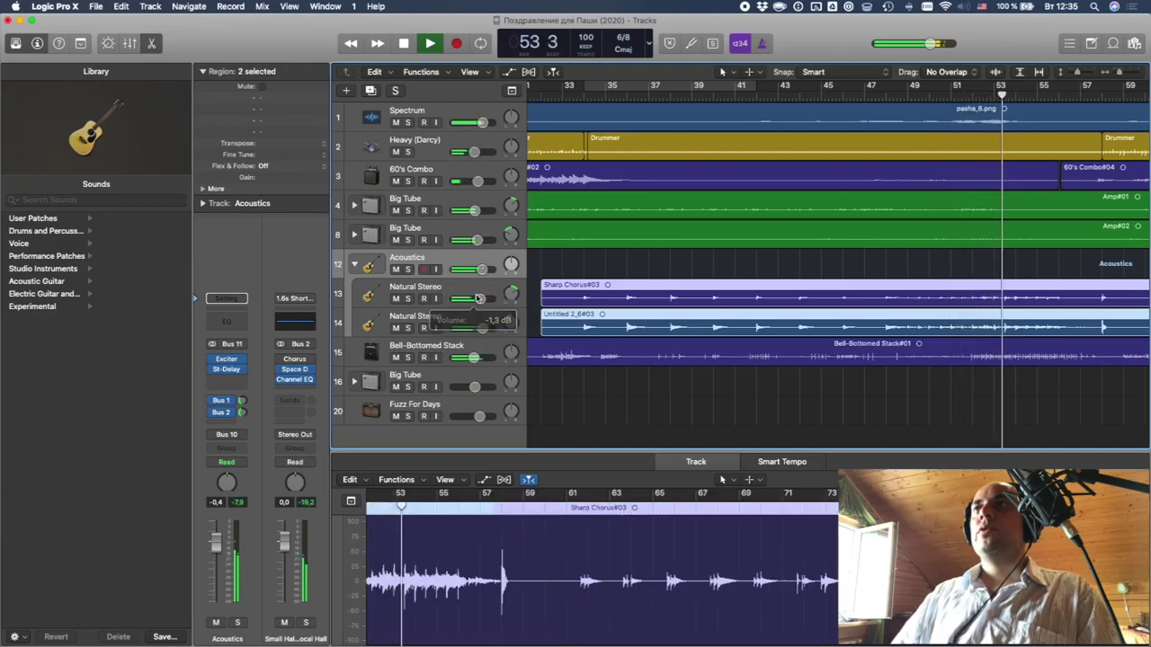
pyautogui.click(355, 266)
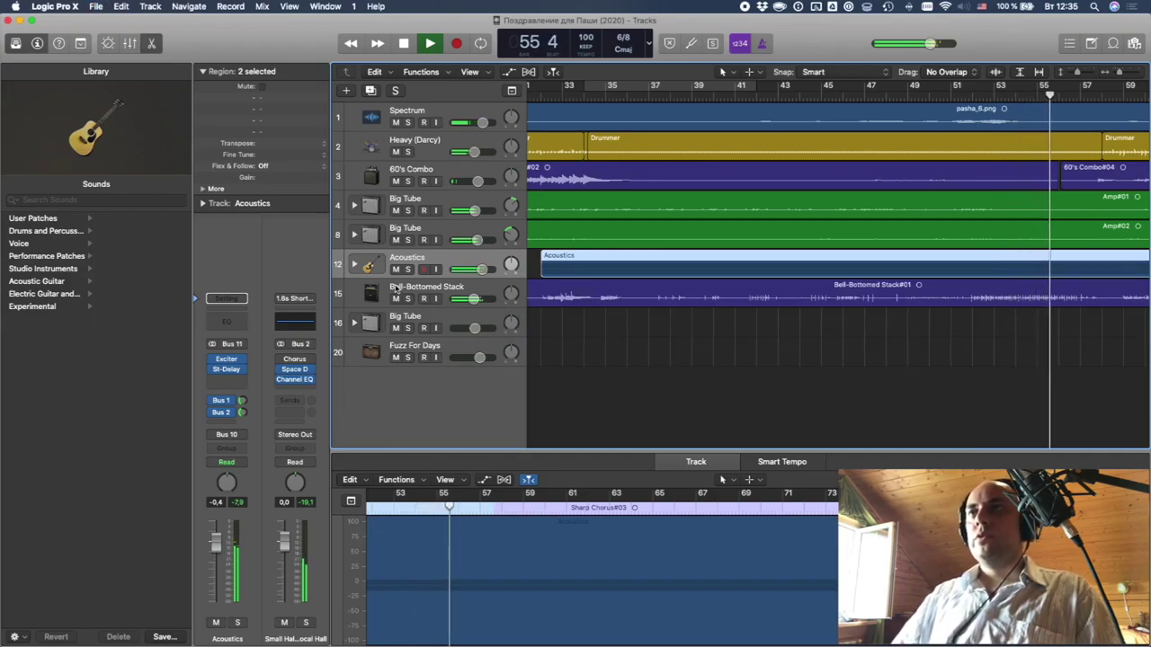
# - Listen to the full mix through the drum entry at bar 58 and stop playback at bar 59
pyautogui.hscroll(5, 651, 384)
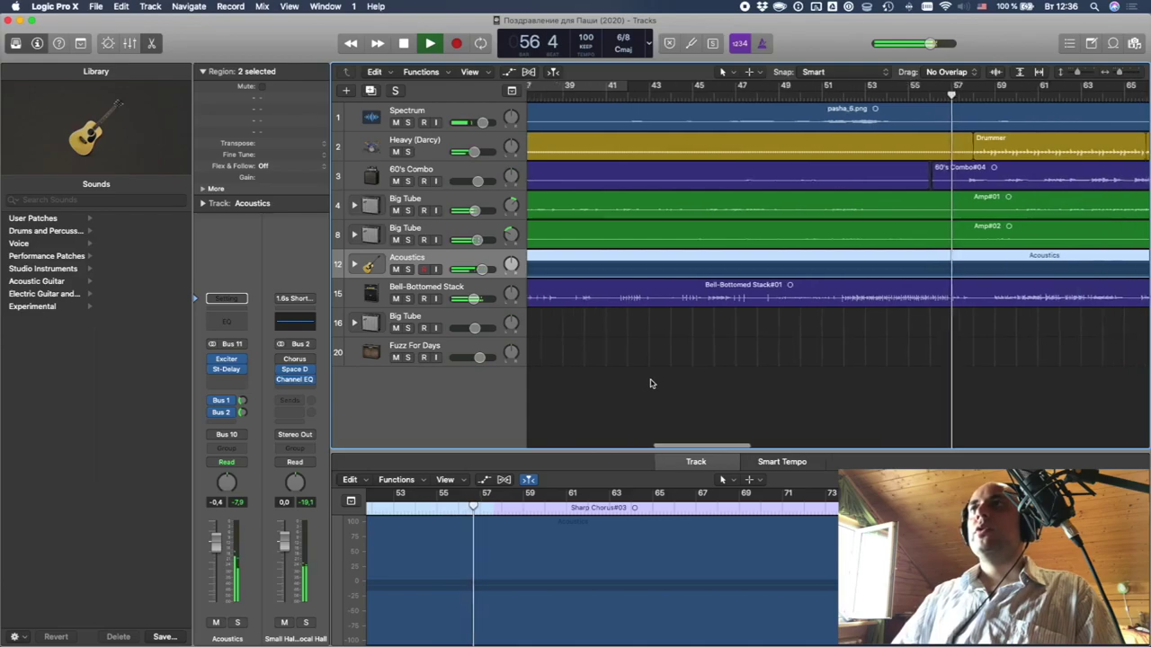
pyautogui.hscroll(2, 651, 384)
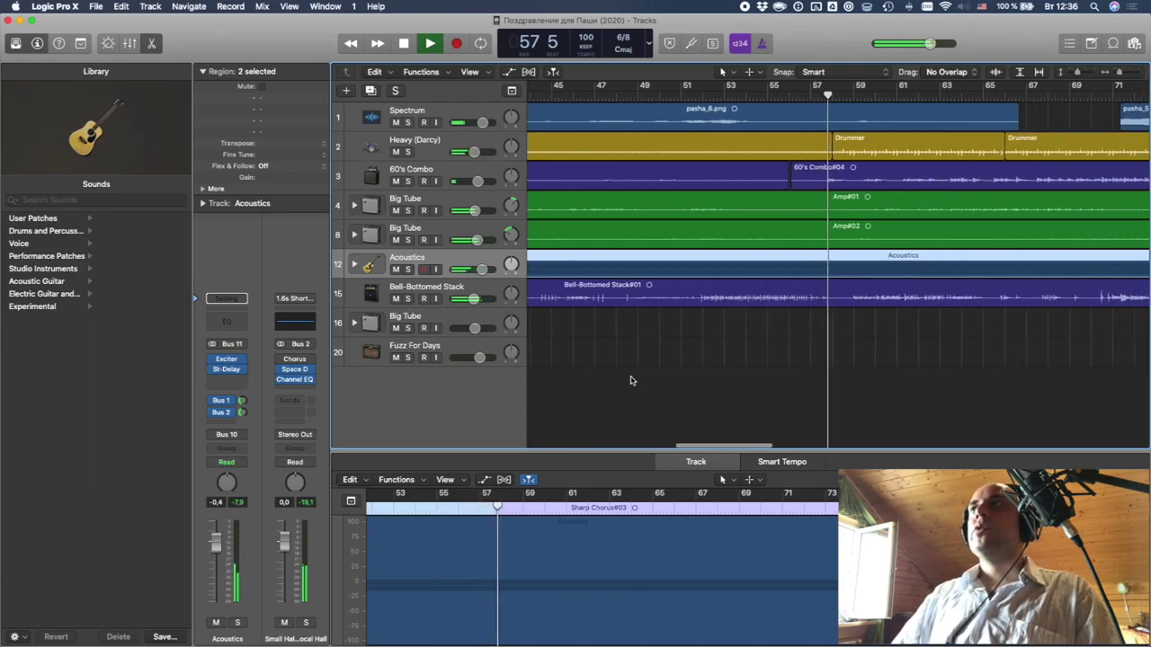
pyautogui.hscroll(7, 621, 381)
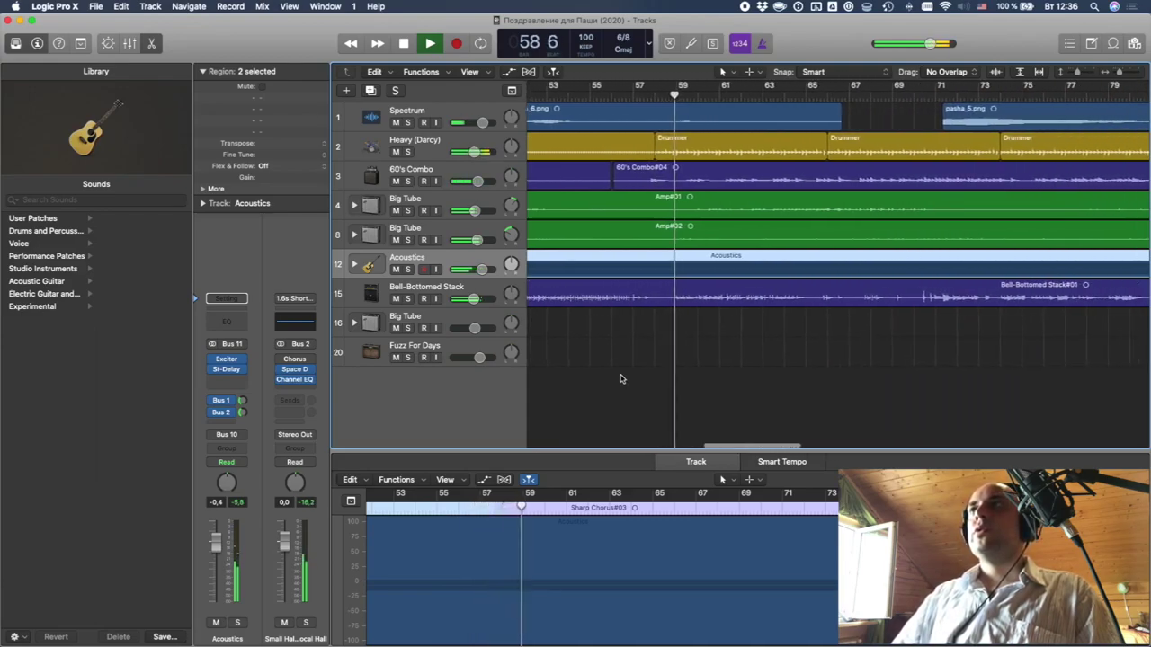
pyautogui.press('space')
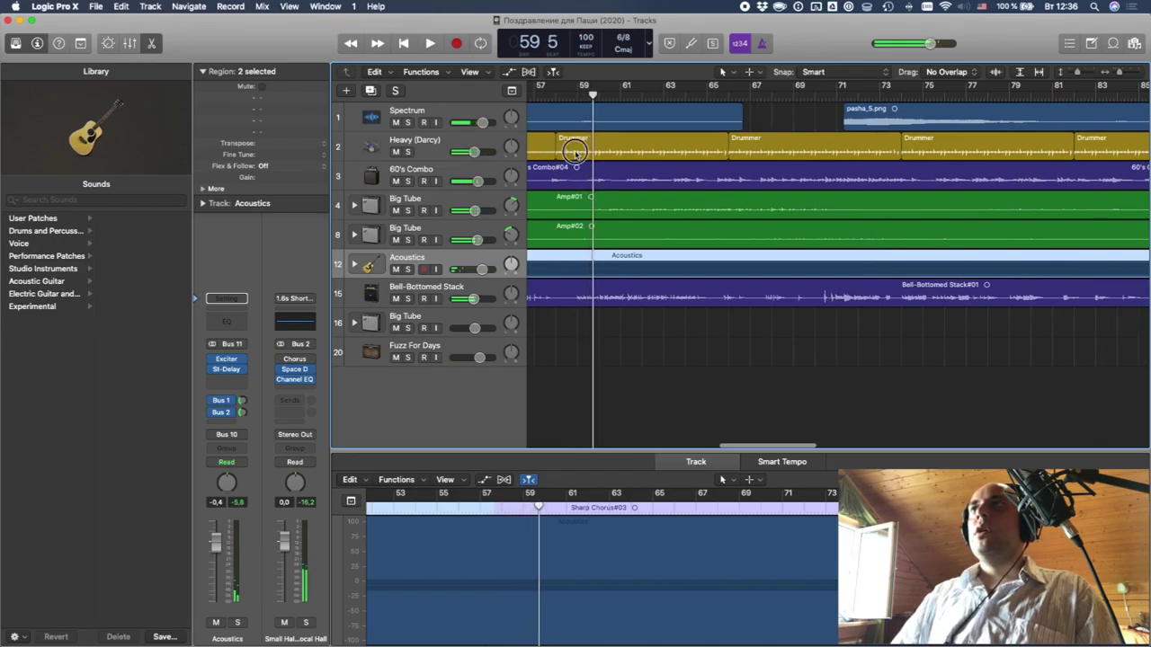
# - Loop the drummer region from bar 58 to 66 with the drums and 60's Combo soloed, and apply the Aurora beat preset to it
pyautogui.click(576, 155)
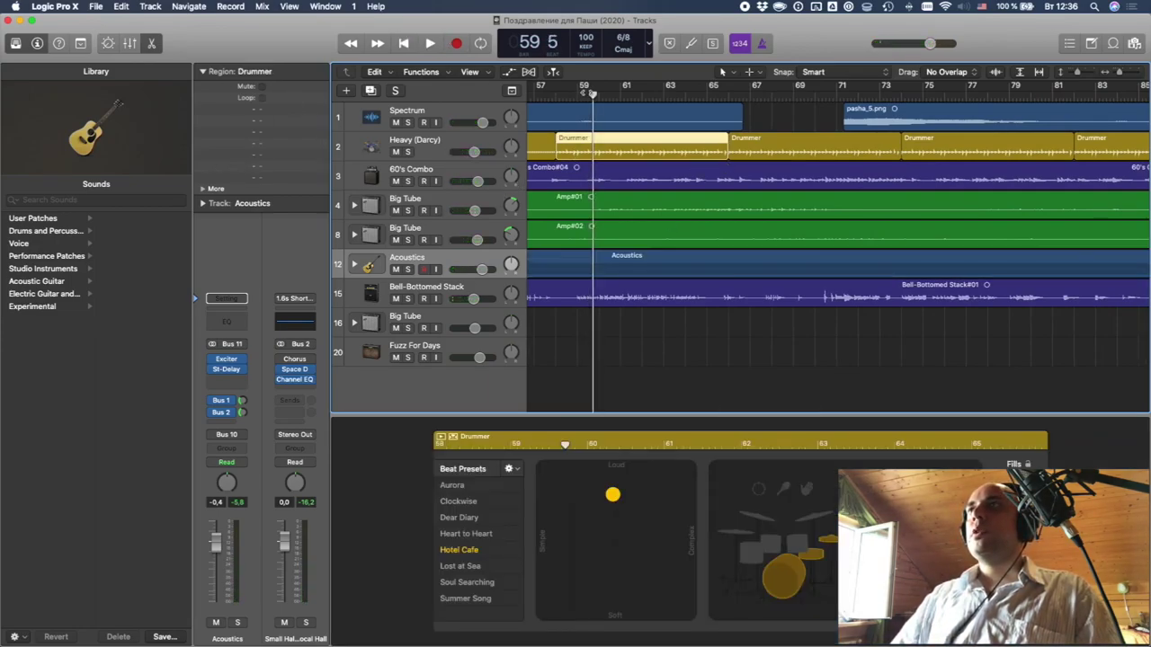
pyautogui.moveTo(558, 88); pyautogui.dragTo(726, 89)
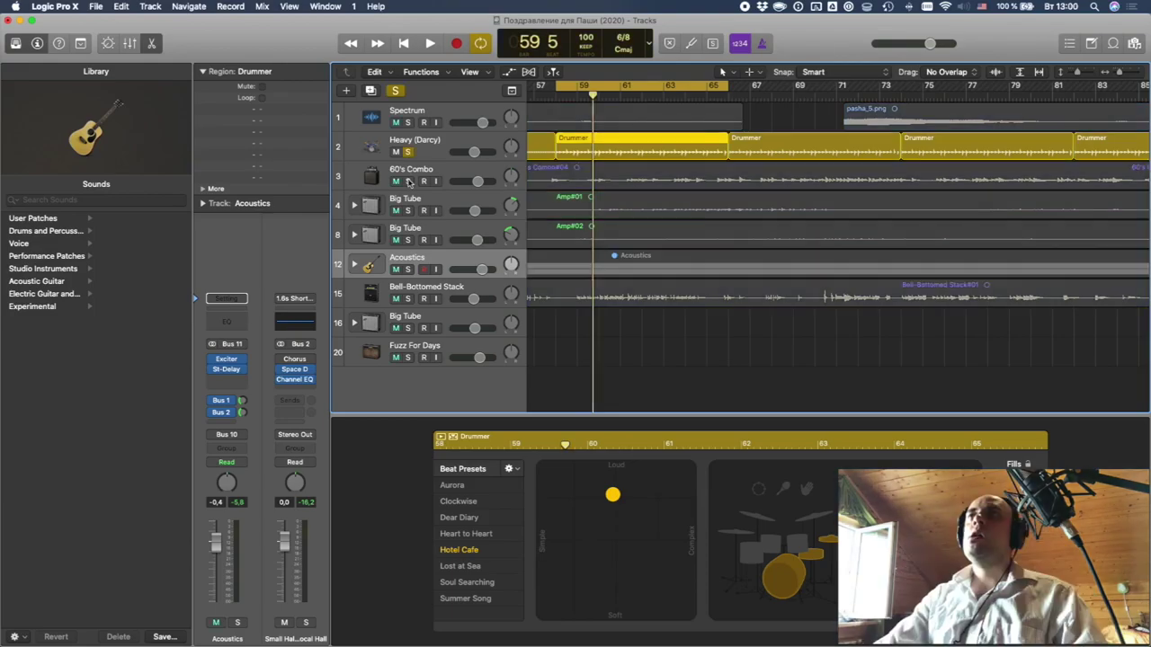
pyautogui.click(408, 181)
pyautogui.press('space')
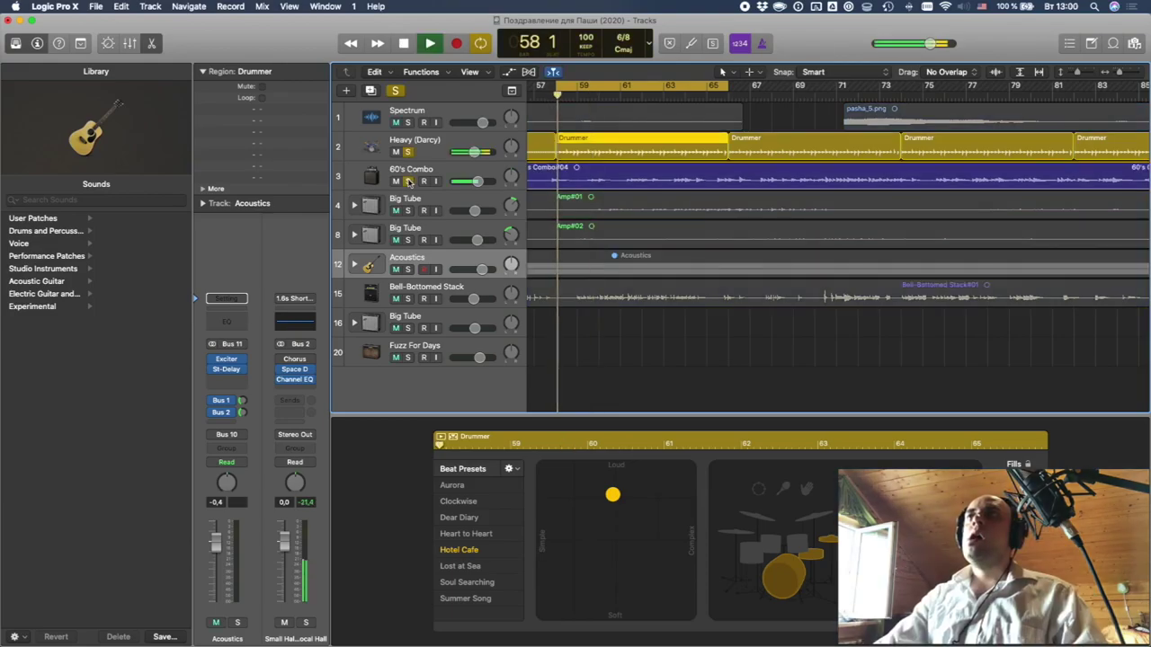
pyautogui.click(447, 485)
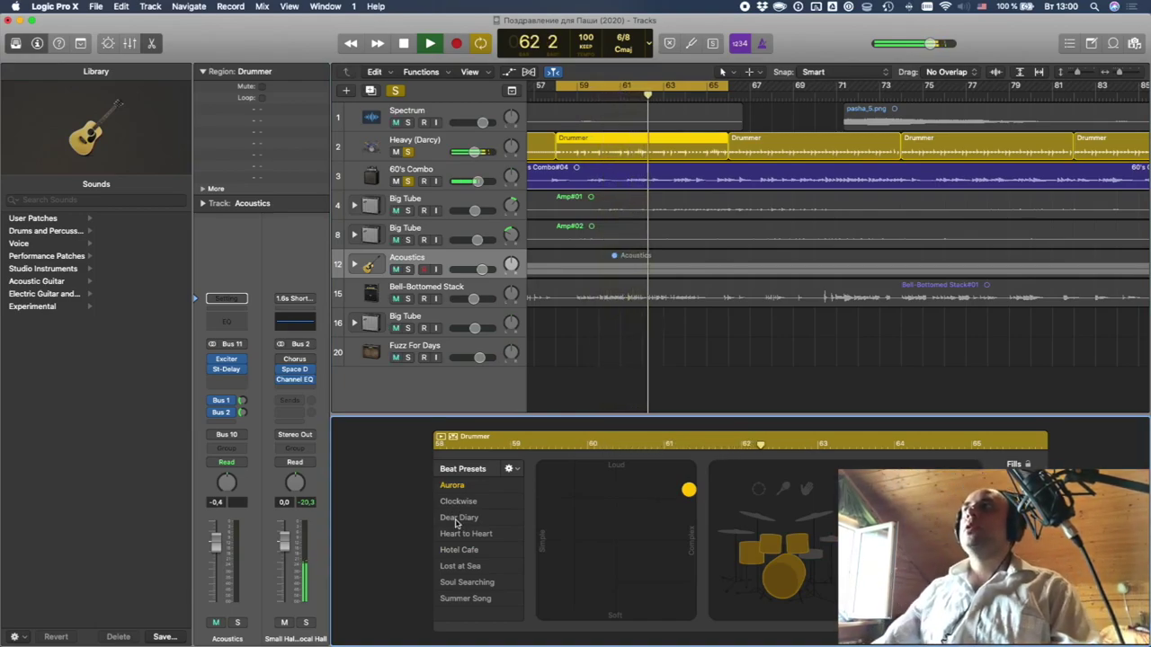
pyautogui.hscroll(-15, 653, 366)
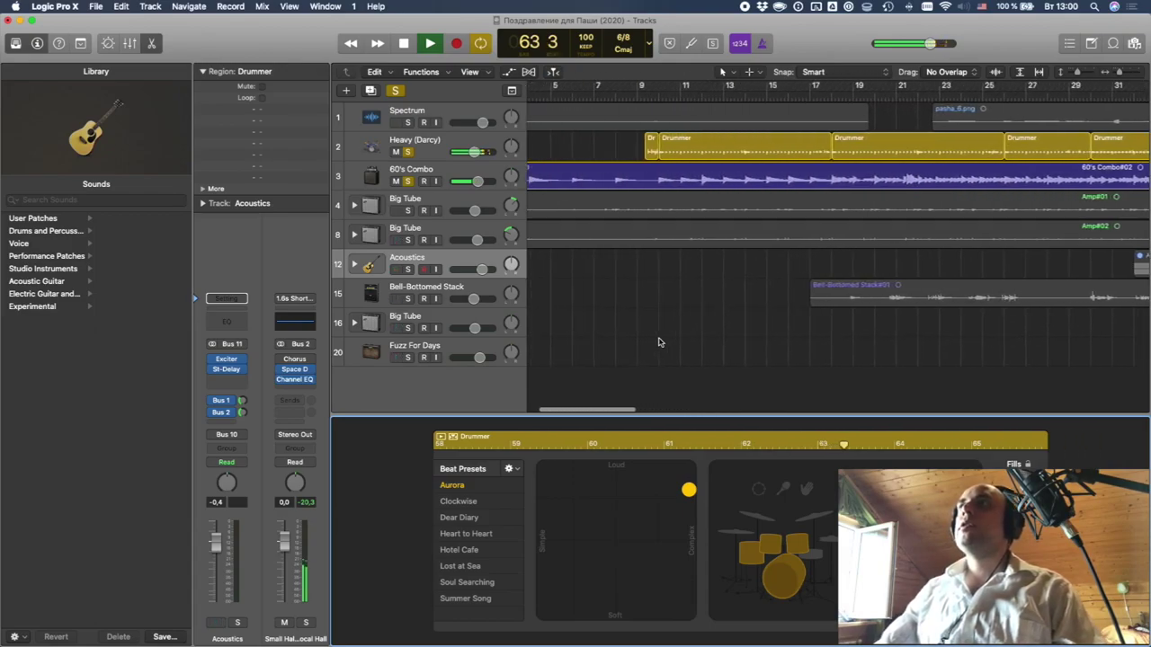
pyautogui.hscroll(20, 659, 342)
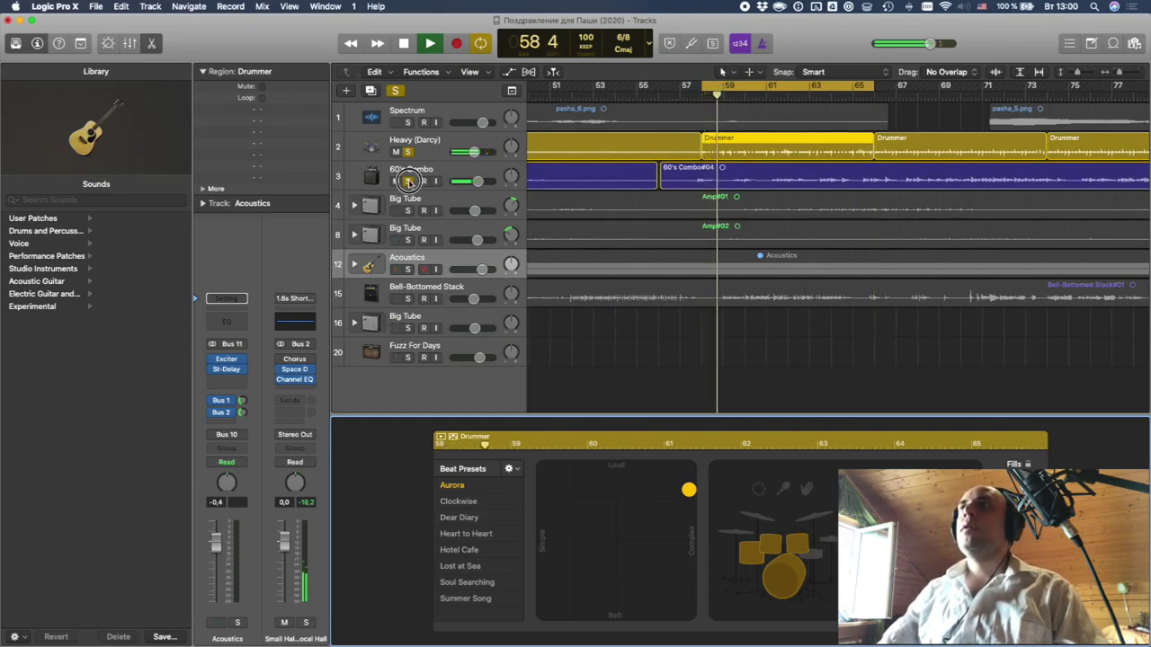
# - Unsolo the 60's Combo and Heavy drum tracks and turn off cycle playback
pyautogui.click(408, 181)
pyautogui.click(406, 152)
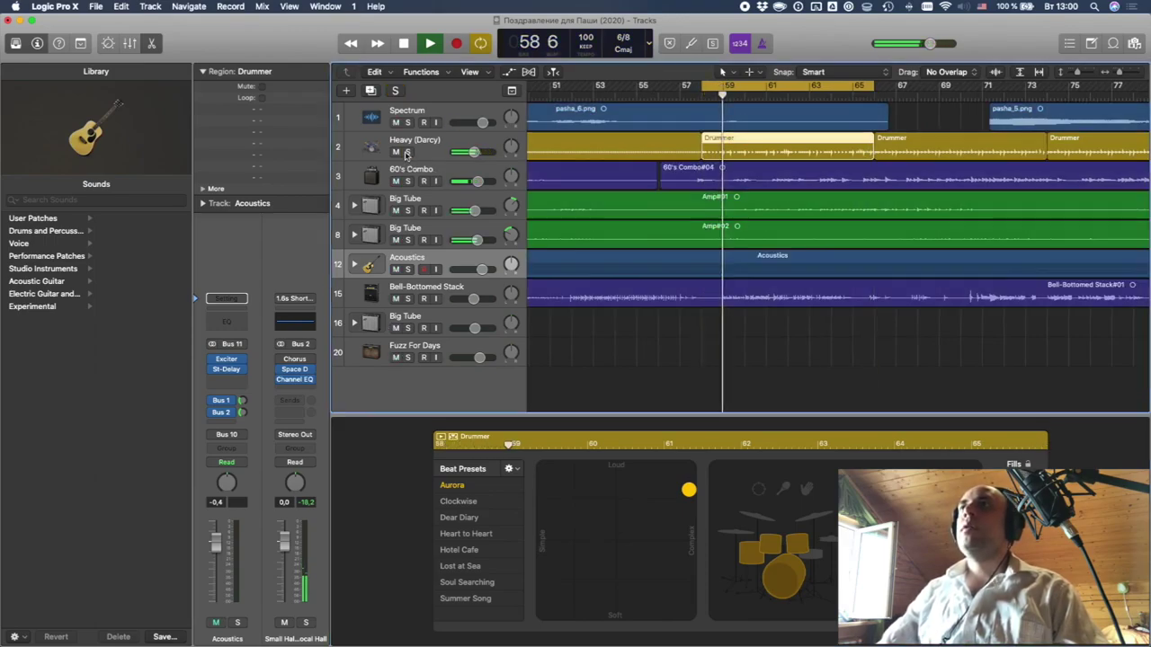
pyautogui.click(728, 81)
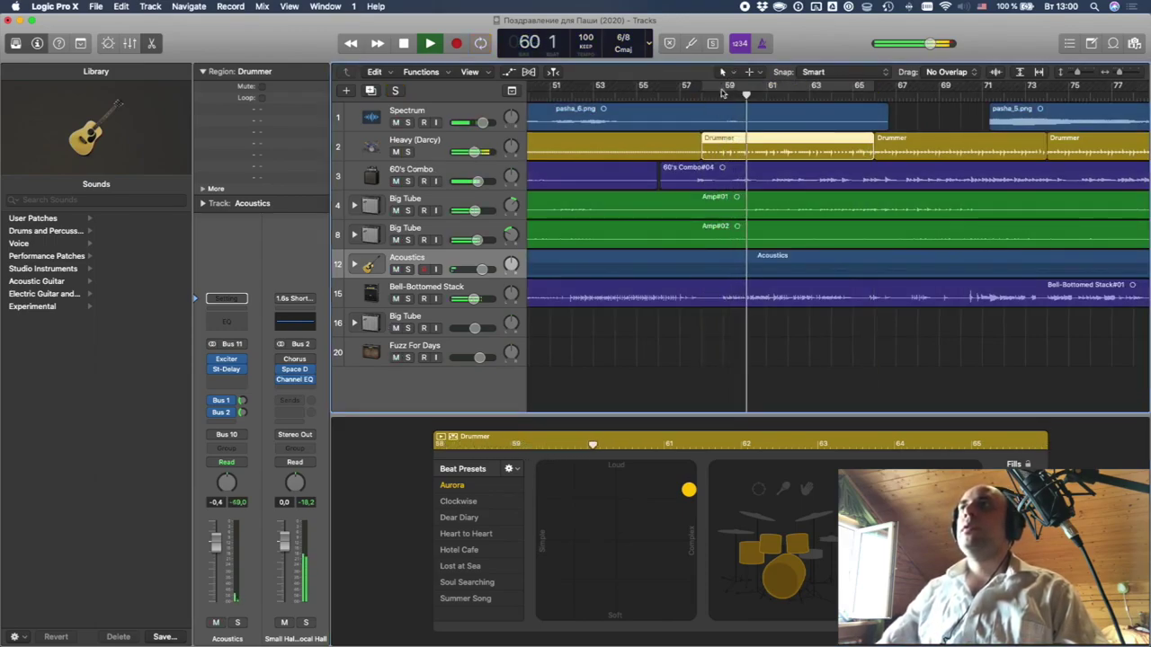
# - Split the drummer region before bar 58 at bar 57 beat 4 and play the transition
pyautogui.click(688, 138)
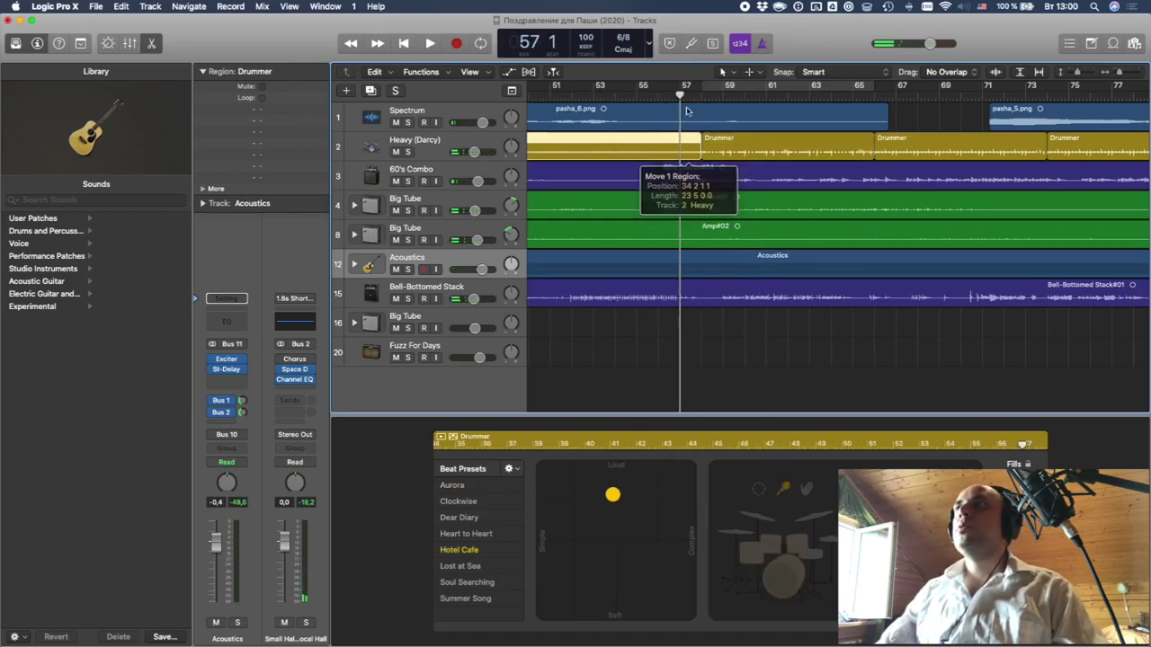
pyautogui.moveTo(679, 90); pyautogui.dragTo(690, 96)
pyautogui.press('super+t')
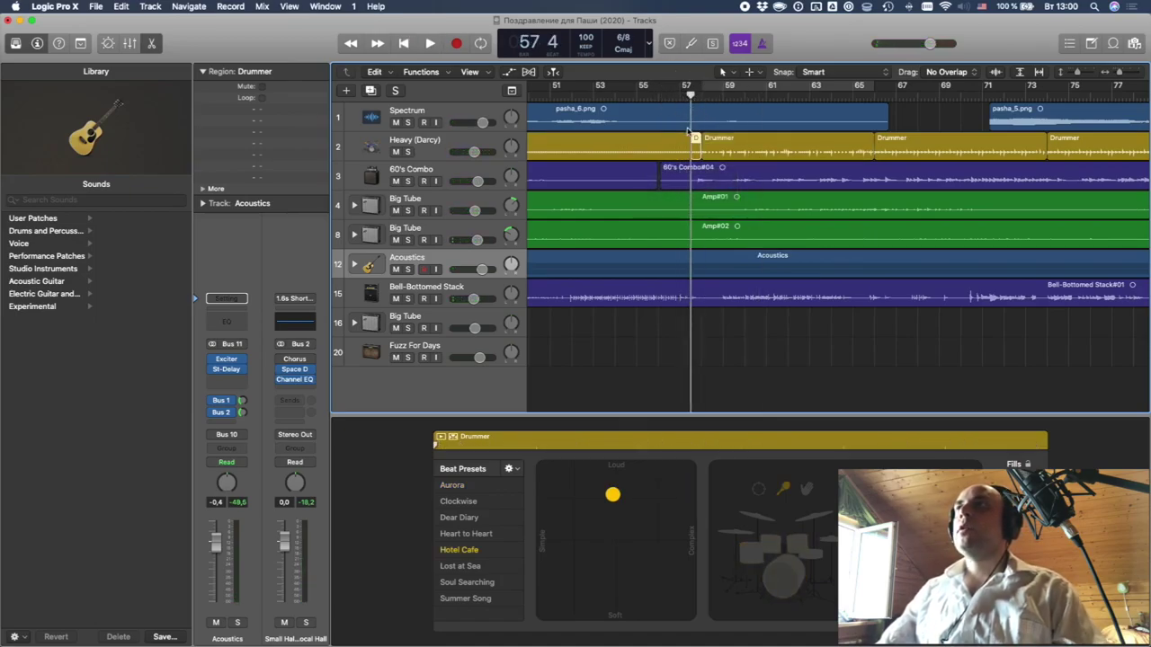
pyautogui.click(992, 465)
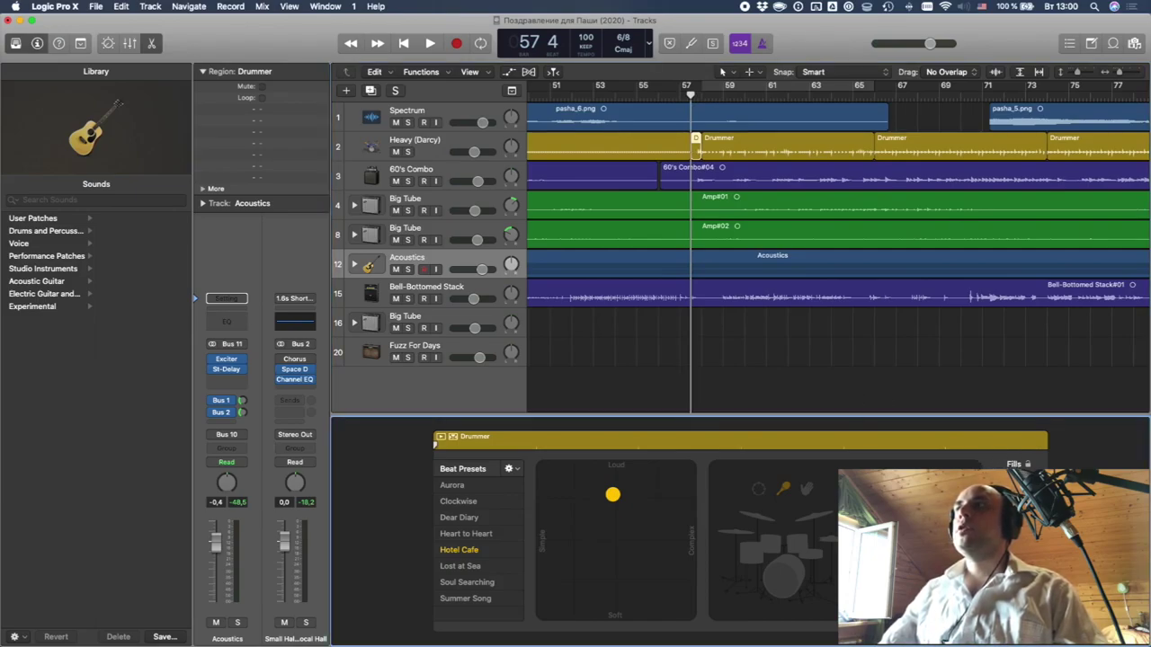
pyautogui.press('space')
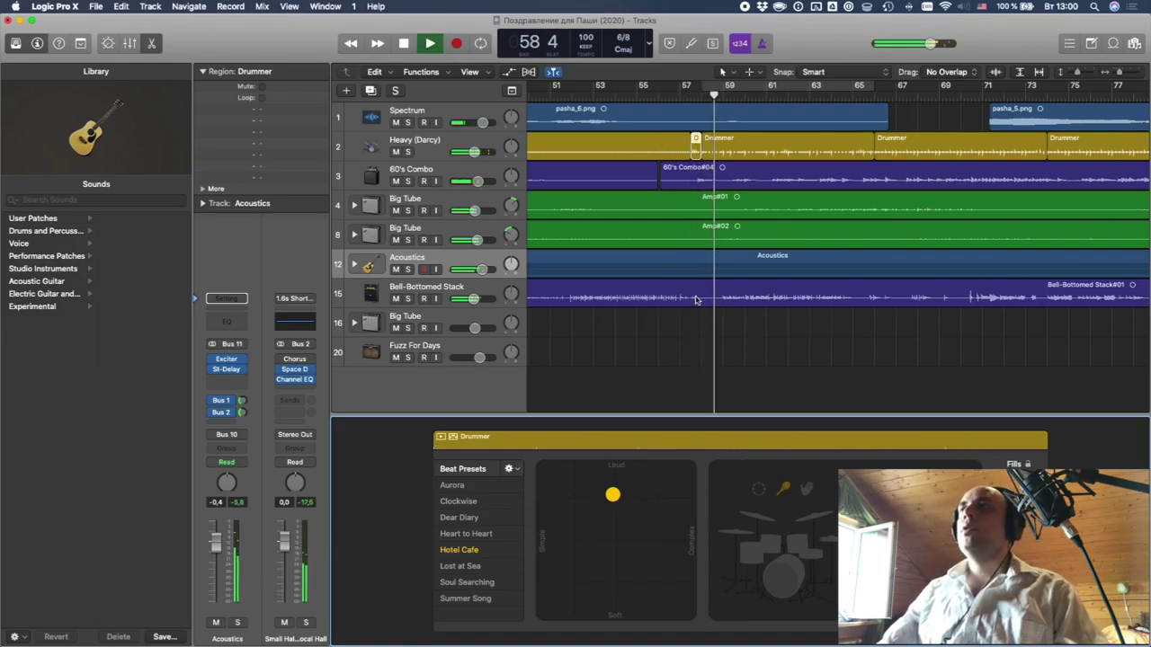
# - Listen to the full mix past bar 61 and slightly lower the volume of the second Big Tube stack
pyautogui.click(694, 337)
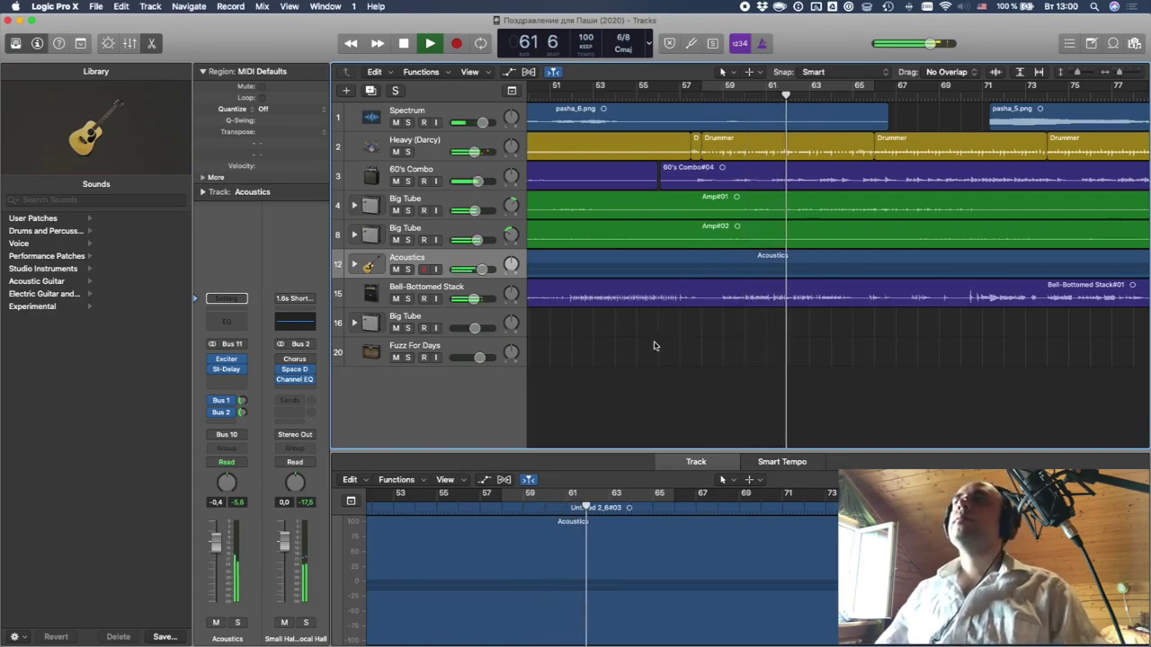
pyautogui.hscroll(3, 653, 347)
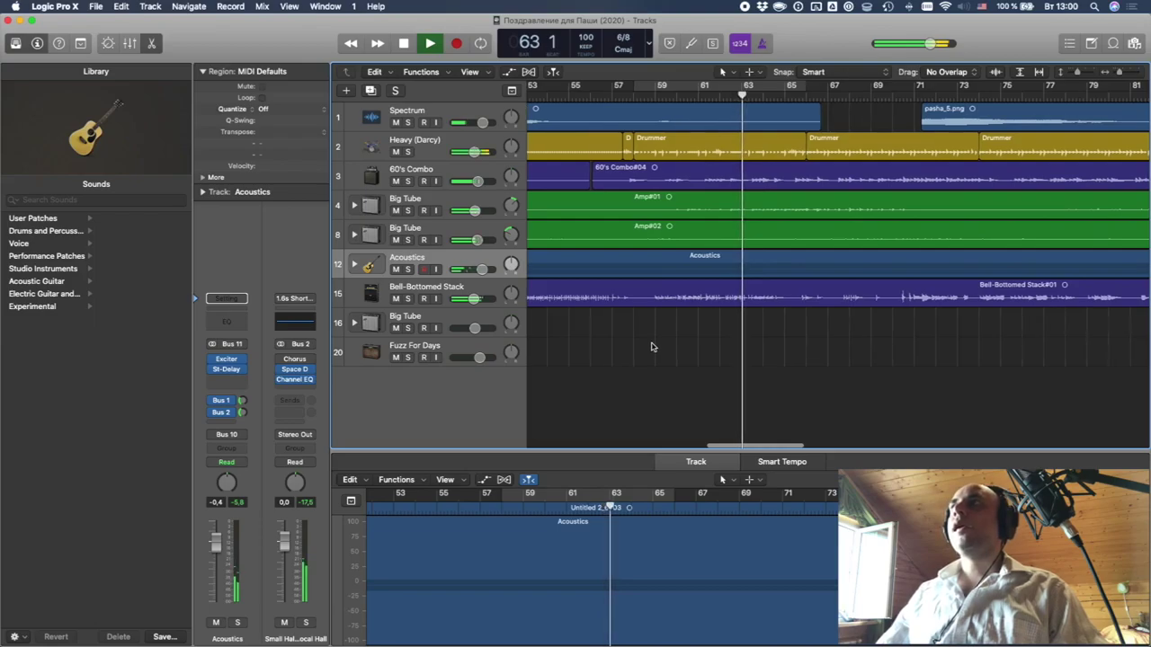
pyautogui.hscroll(4, 654, 347)
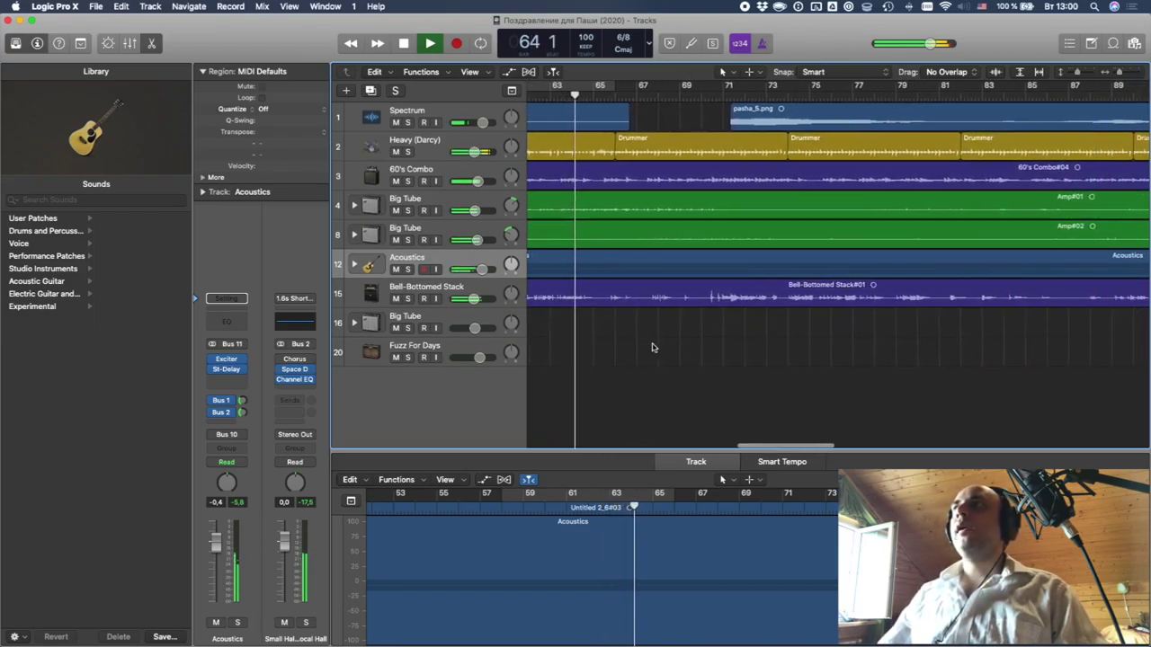
pyautogui.hscroll(-9, 655, 348)
pyautogui.hscroll(5, 652, 348)
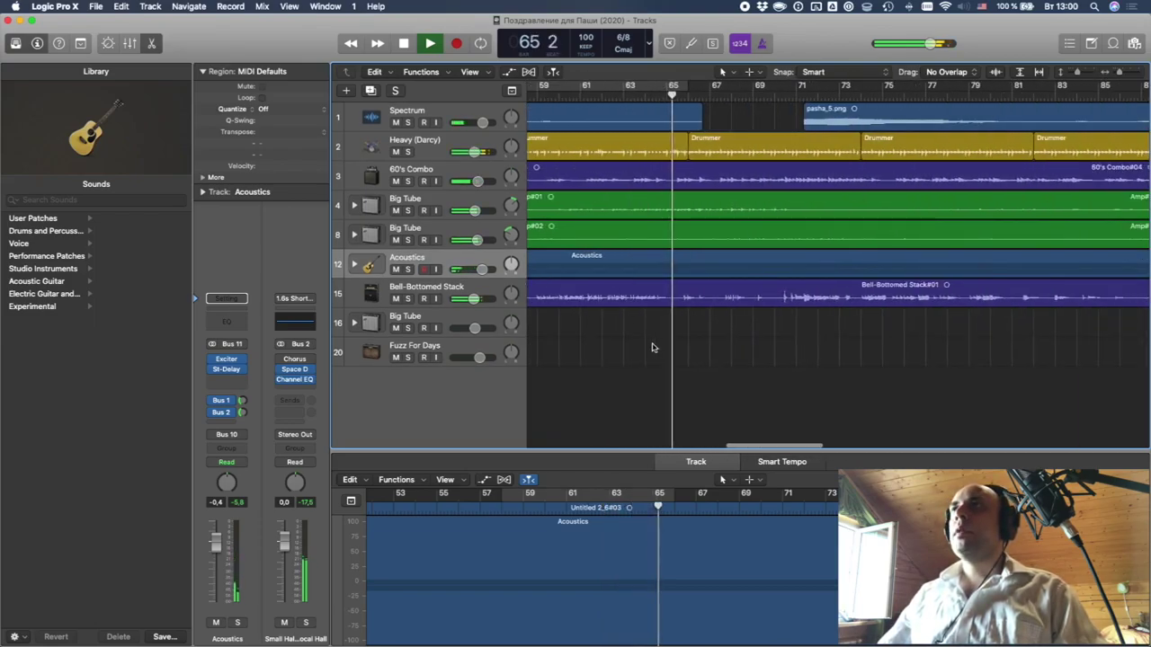
pyautogui.moveTo(464, 243); pyautogui.dragTo(460, 242)
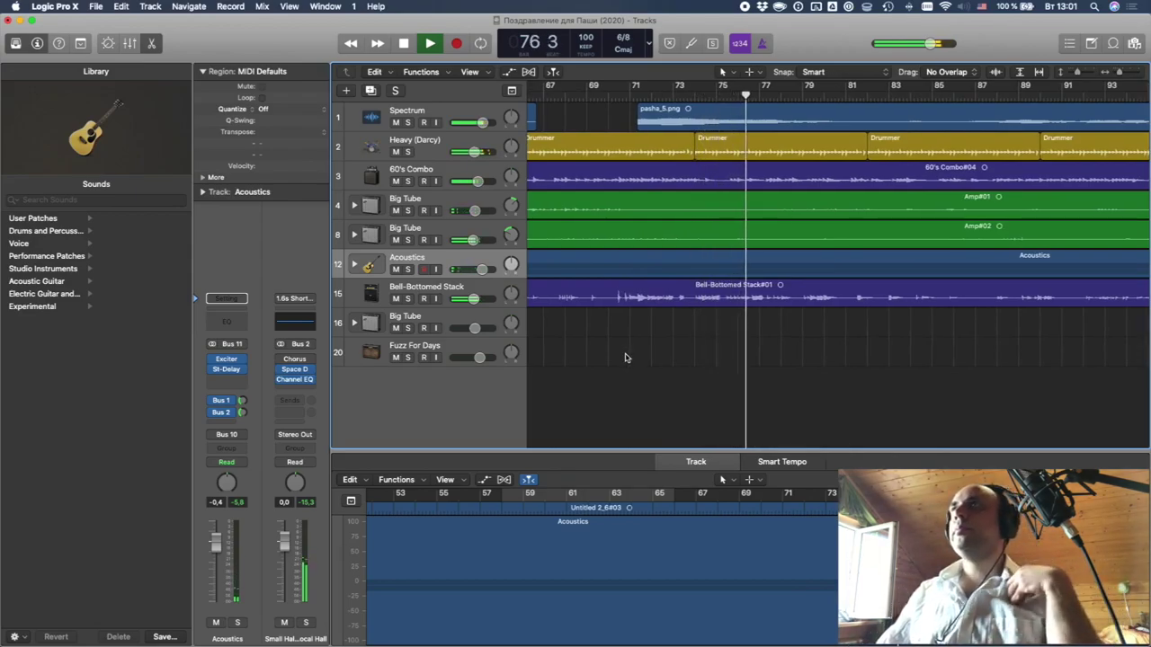
# - Audition the Bell-Bottomed Stack guitar in solo around bar 80, and listen to it again within the full mix
pyautogui.click(454, 293)
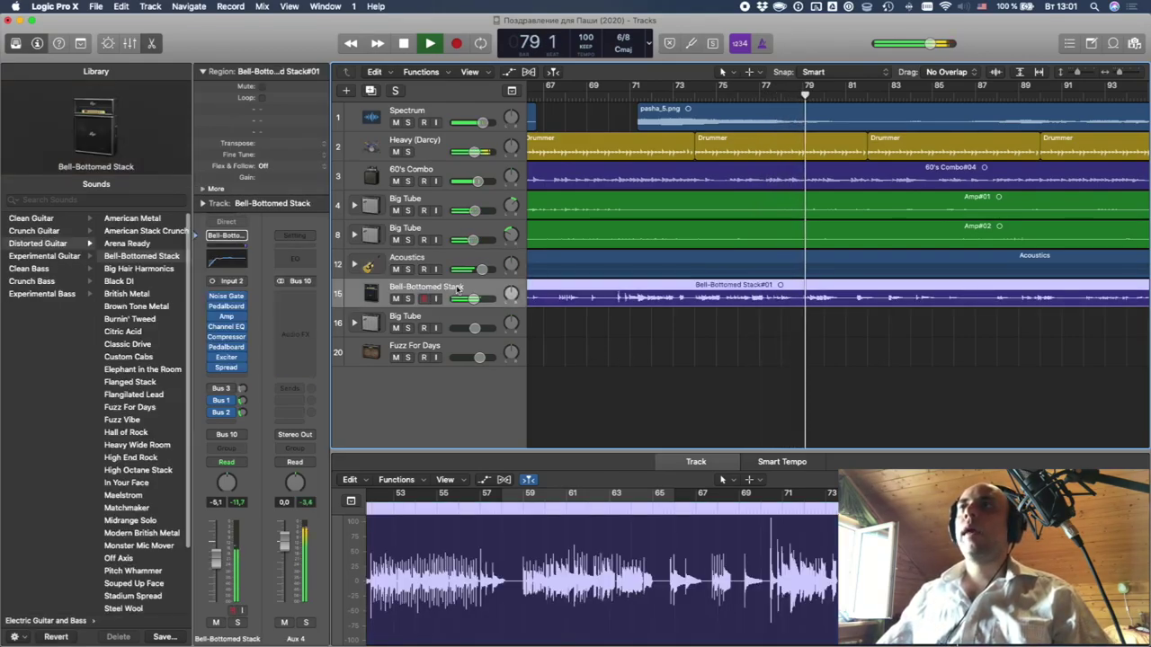
pyautogui.click(407, 298)
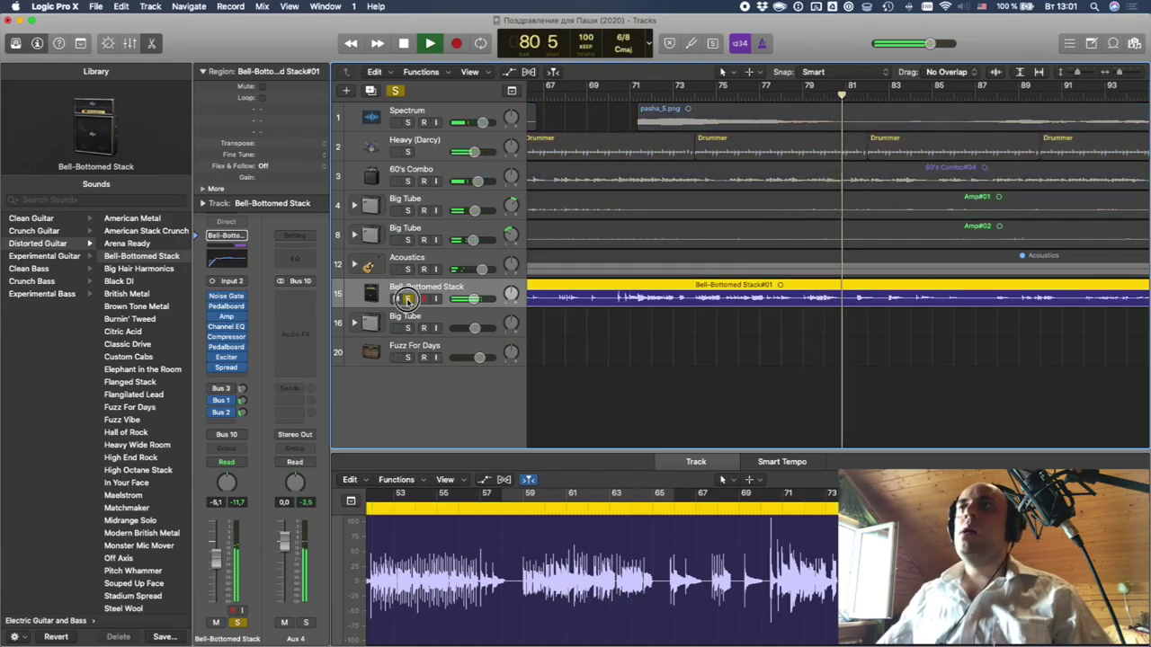
pyautogui.click(408, 298)
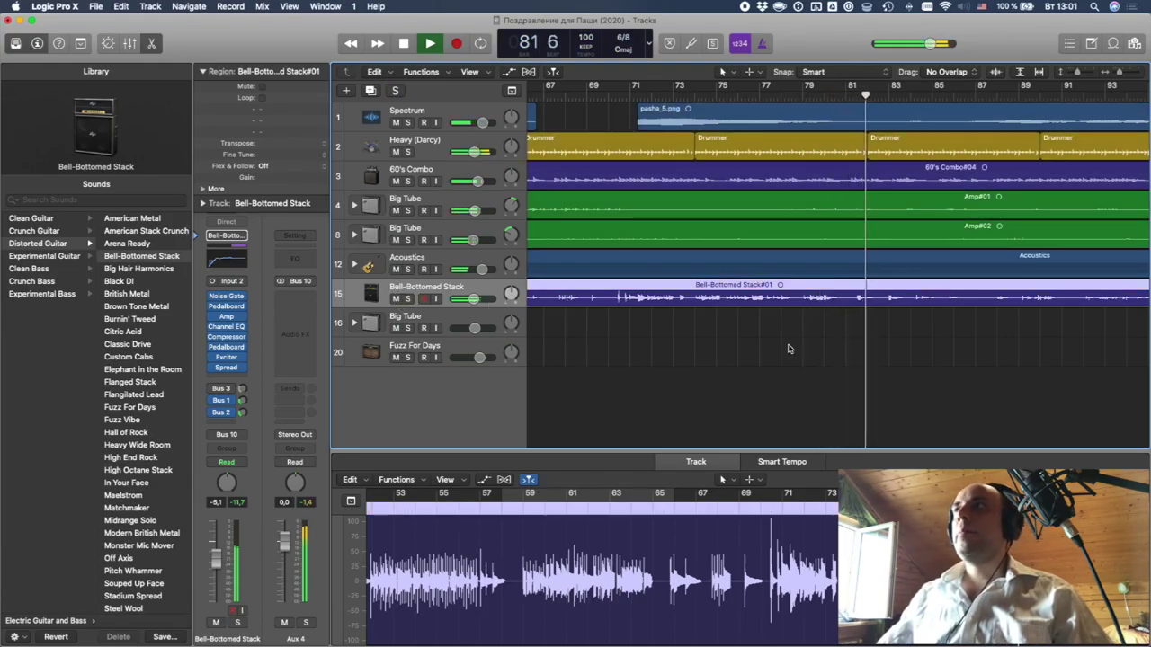
pyautogui.hscroll(5, 784, 349)
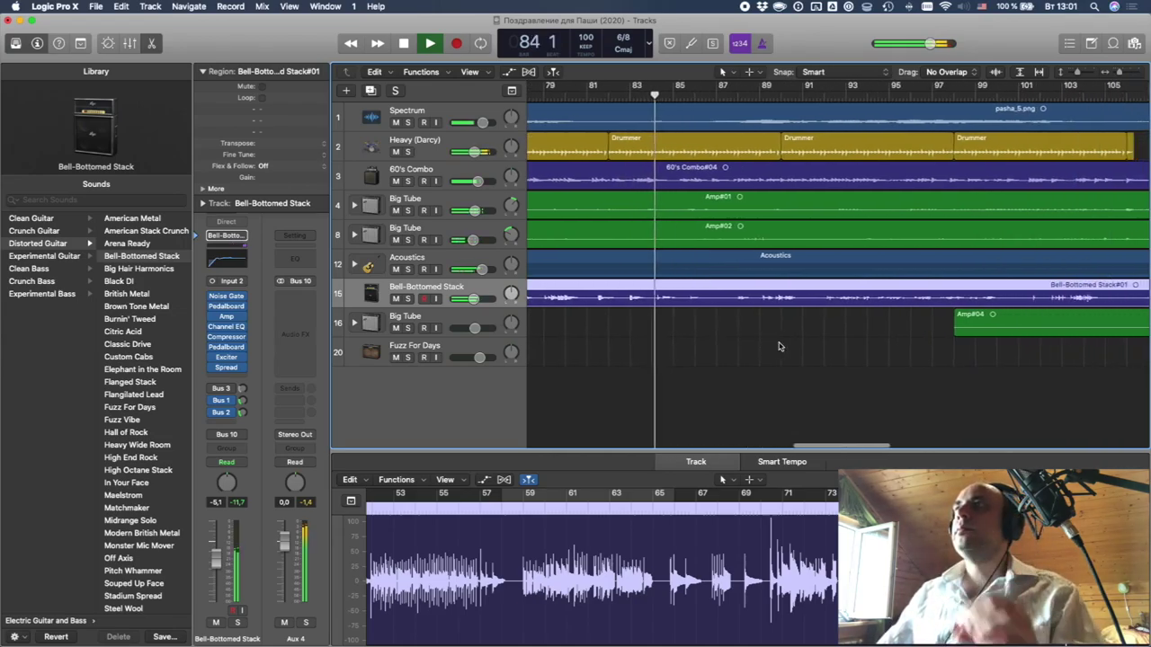
pyautogui.hscroll(-10, 781, 347)
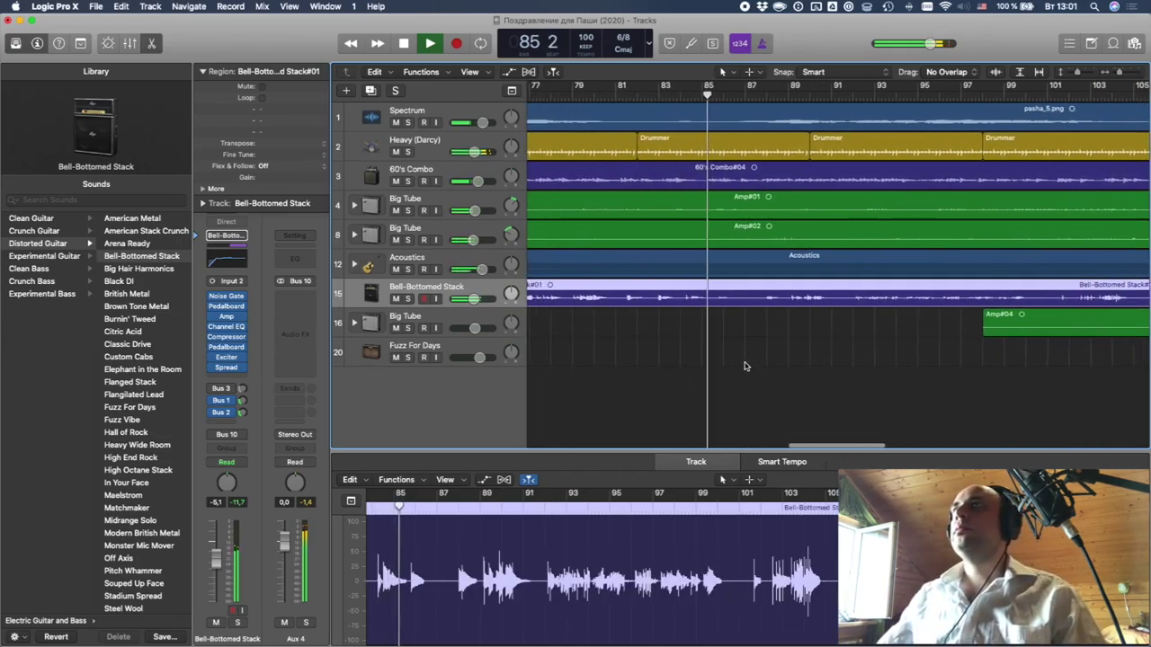
pyautogui.hscroll(8, 744, 365)
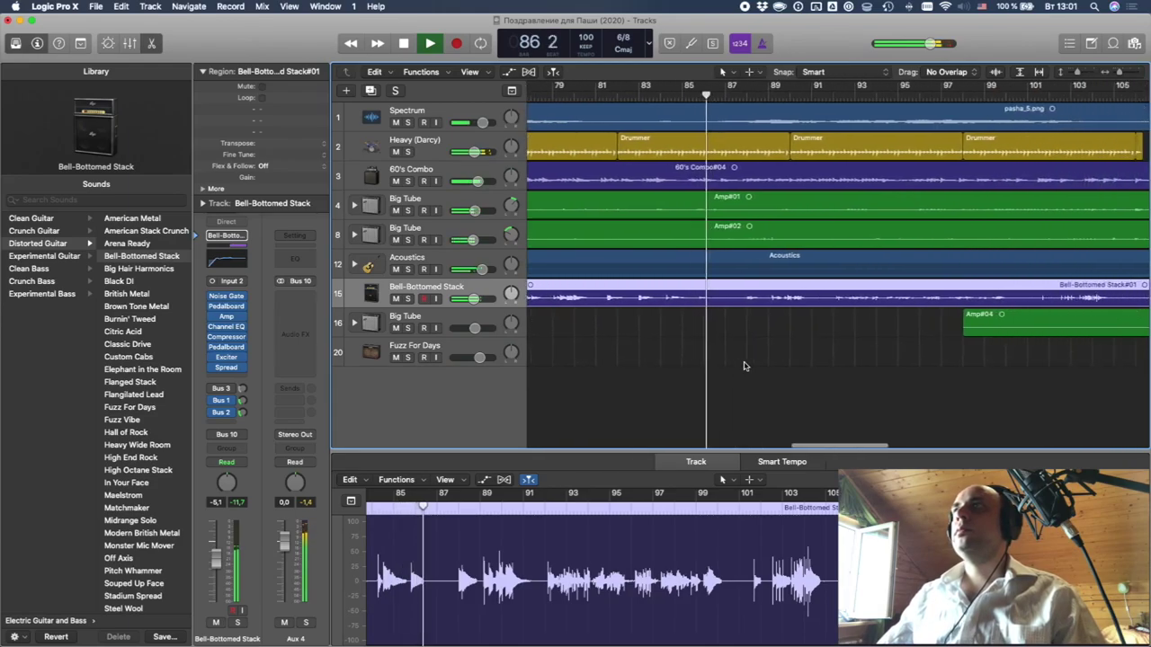
# - Set the Heavy drum track's Bus 2 send to -11.0 dB and its Bus 1 send to -14.2 dB
pyautogui.click(439, 151)
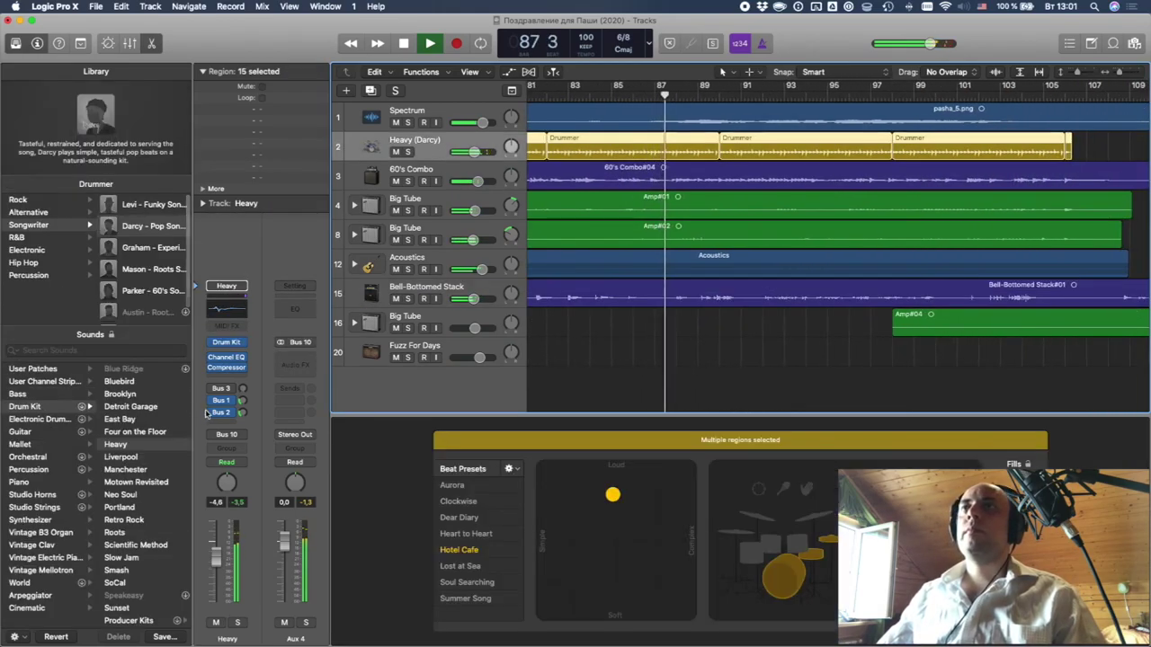
pyautogui.click(242, 414)
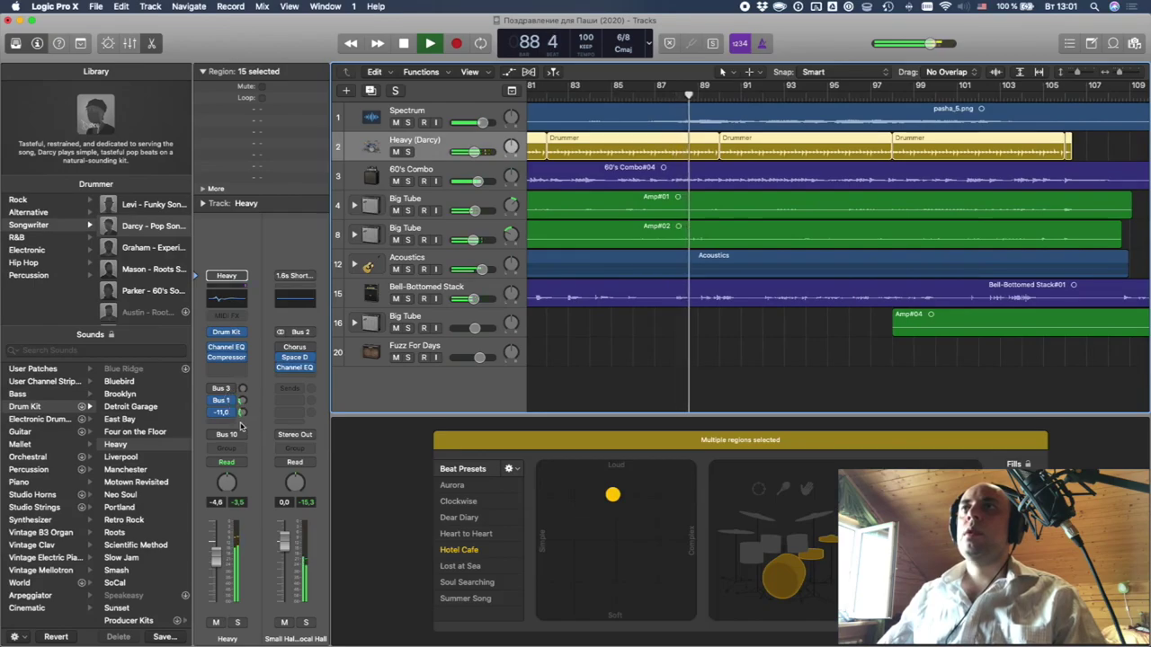
pyautogui.click(241, 400)
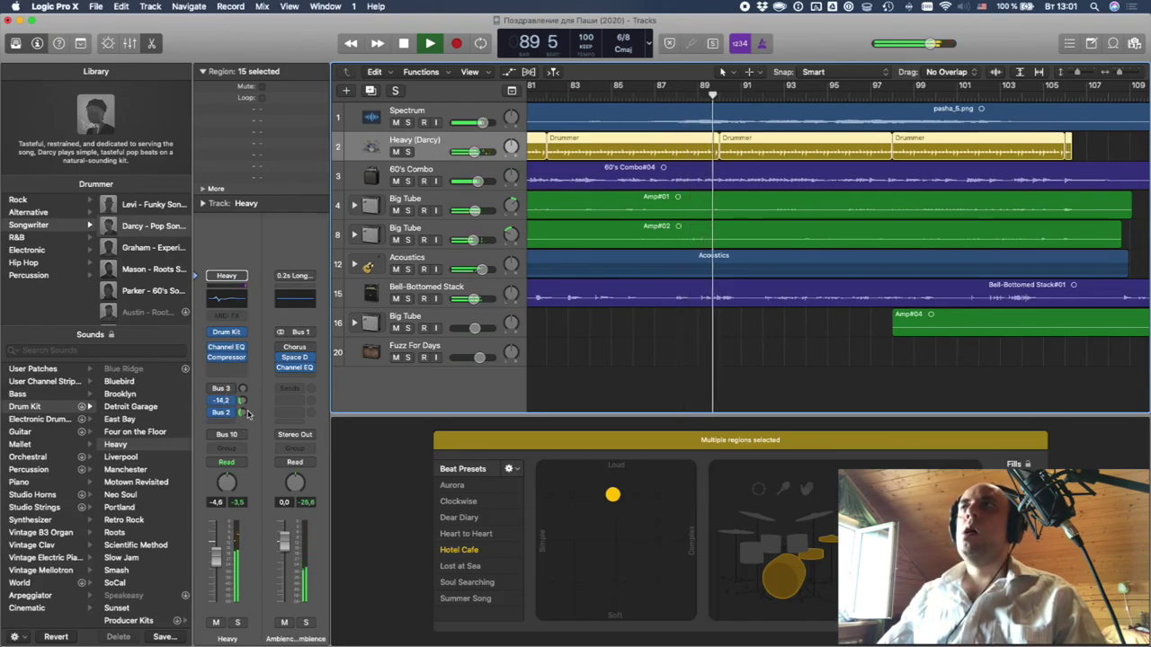
pyautogui.click(593, 367)
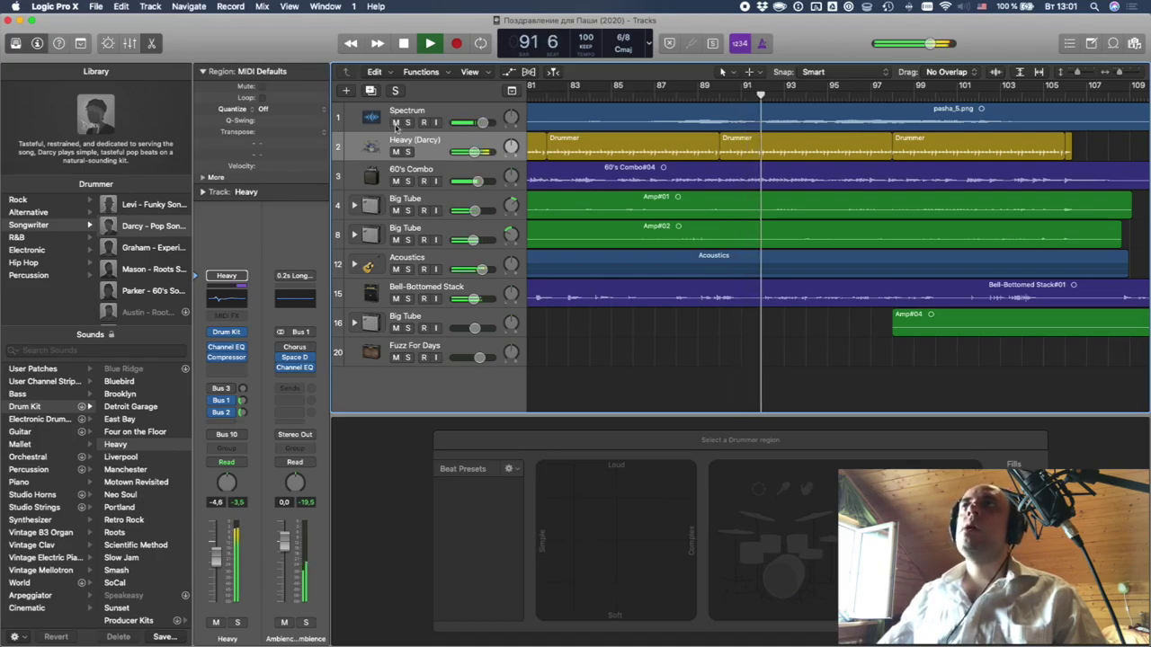
# - Look through the arrangement from bar 71 to past the end of the guitar regions while the mix plays
pyautogui.hscroll(-7, 693, 171)
pyautogui.hscroll(8, 693, 171)
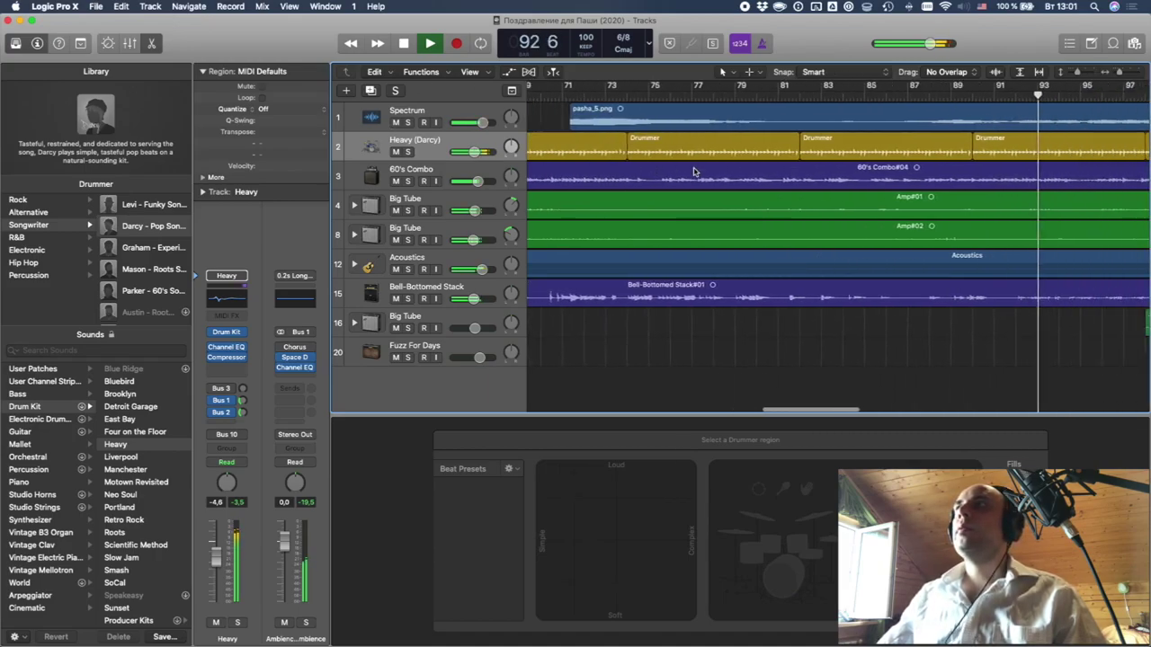
pyautogui.hscroll(2, 687, 172)
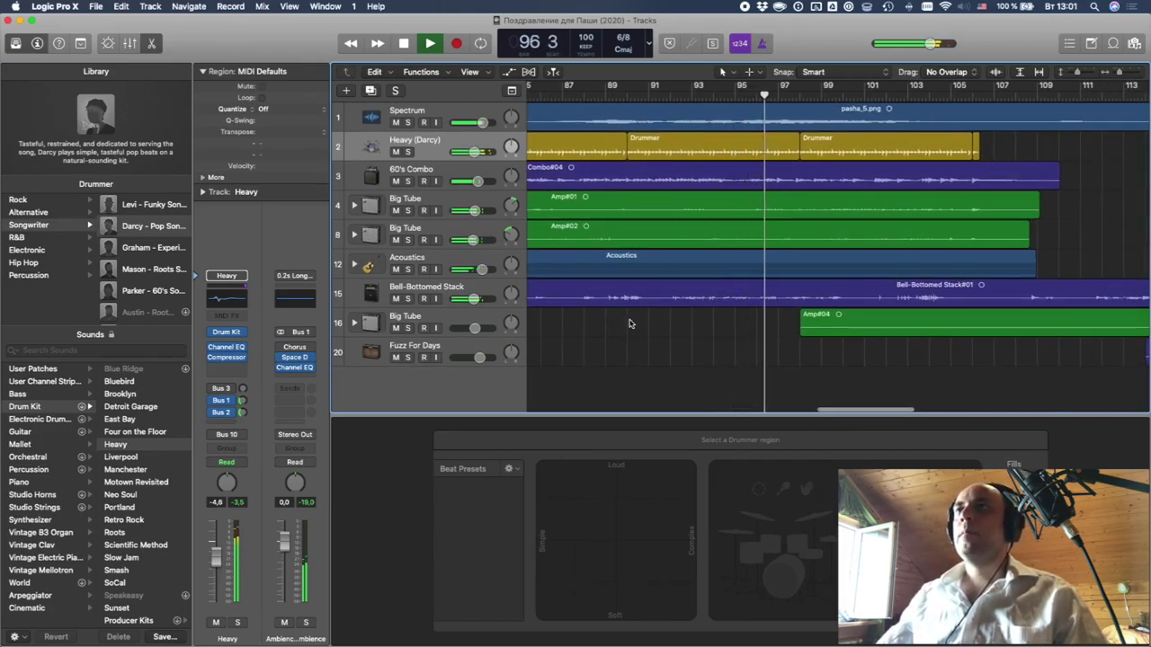
pyautogui.hscroll(5, 630, 324)
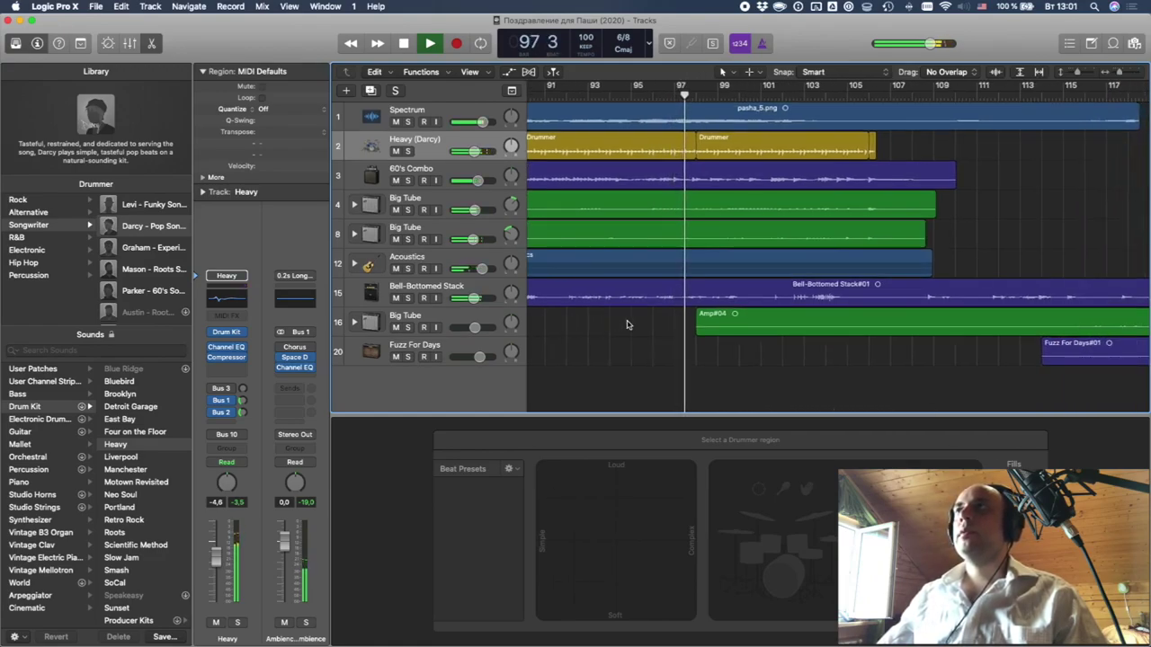
pyautogui.hscroll(20, 626, 324)
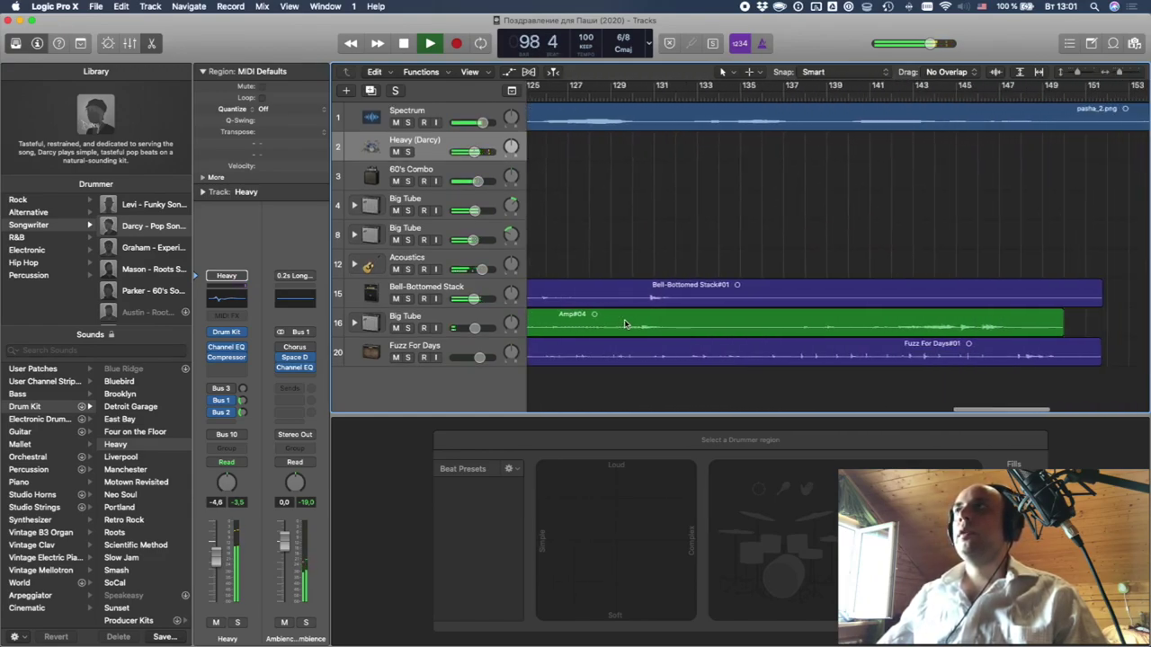
pyautogui.hscroll(20, 627, 323)
pyautogui.hscroll(-15, 630, 321)
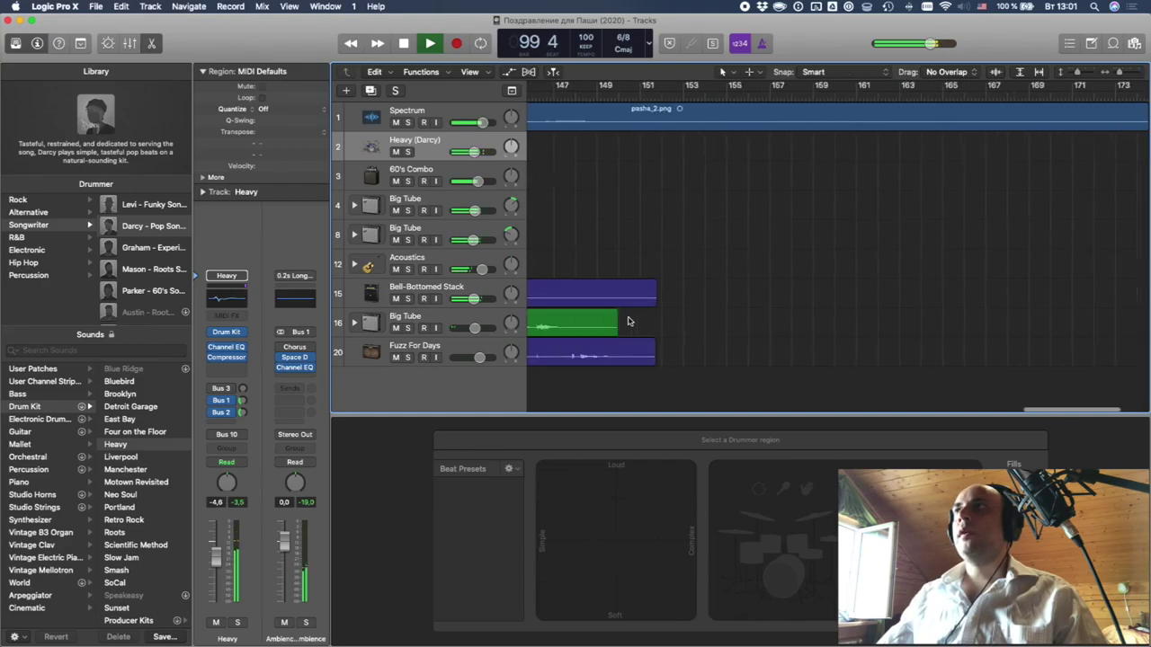
# - Move the pasha_5.png region on the Spectrum track earlier so that it starts at bar 70
pyautogui.hscroll(-20, 629, 321)
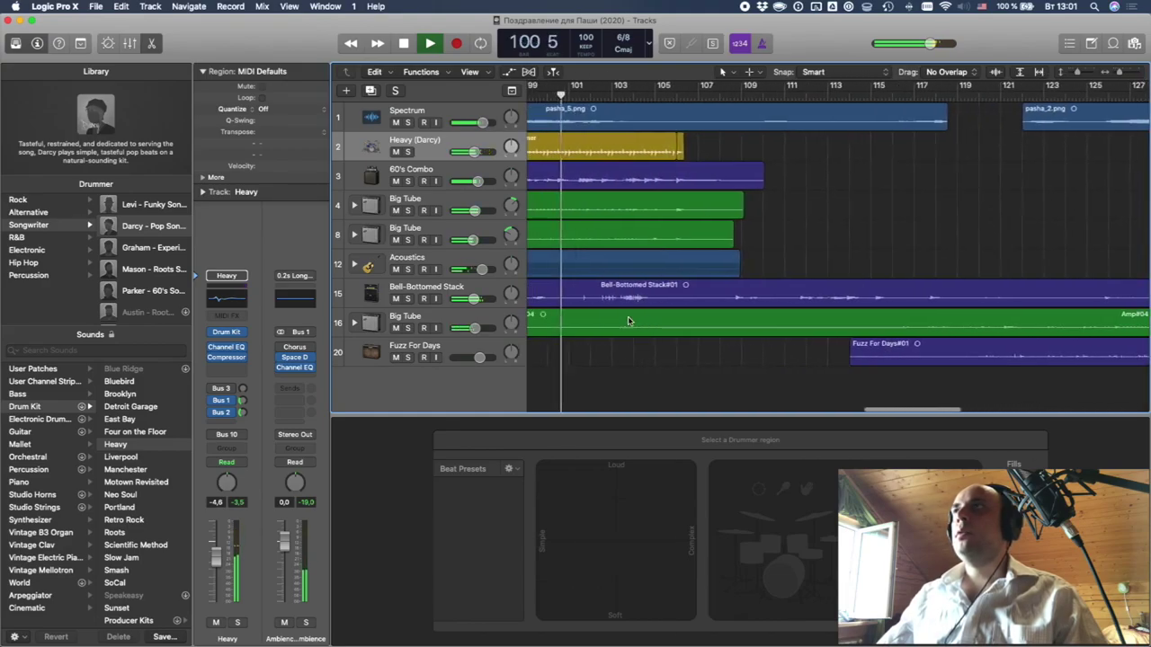
pyautogui.hscroll(-20, 630, 321)
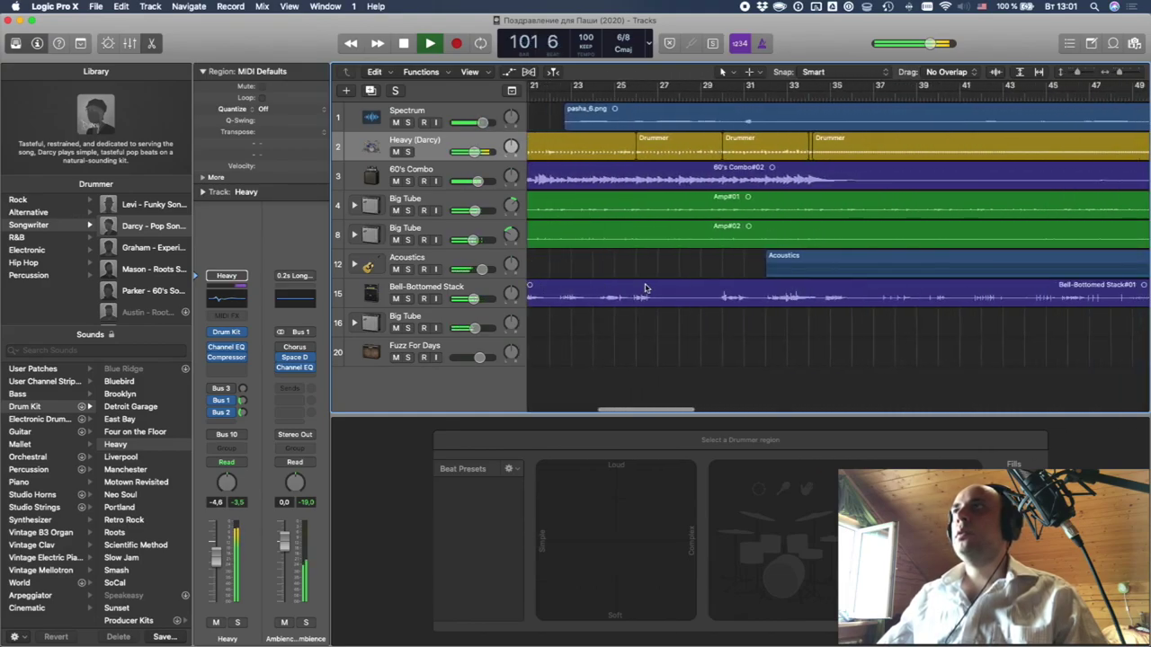
pyautogui.moveTo(712, 122)
pyautogui.mouseDown()
pyautogui.moveTo(649, 124)
pyautogui.moveTo(698, 124)
pyautogui.mouseUp()
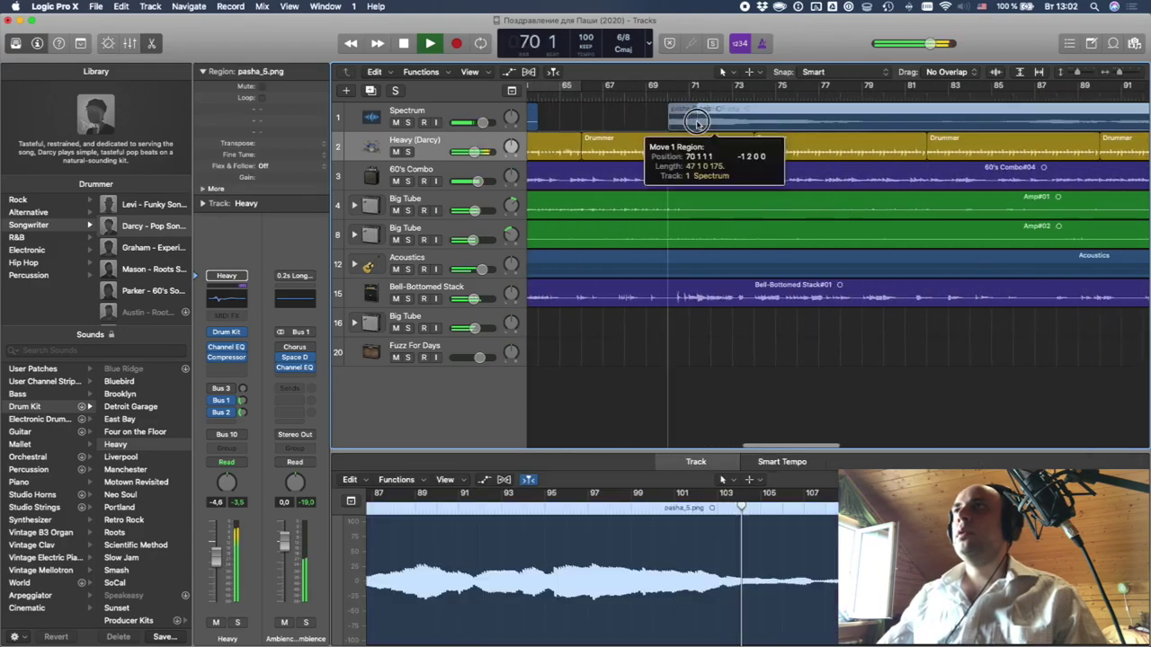
# - Move the pasha_2.png region on the Spectrum track earlier so that it starts around bar 112, directly after pasha_5.png
pyautogui.moveTo(601, 127); pyautogui.dragTo(602, 126)
pyautogui.hscroll(20, 699, 118)
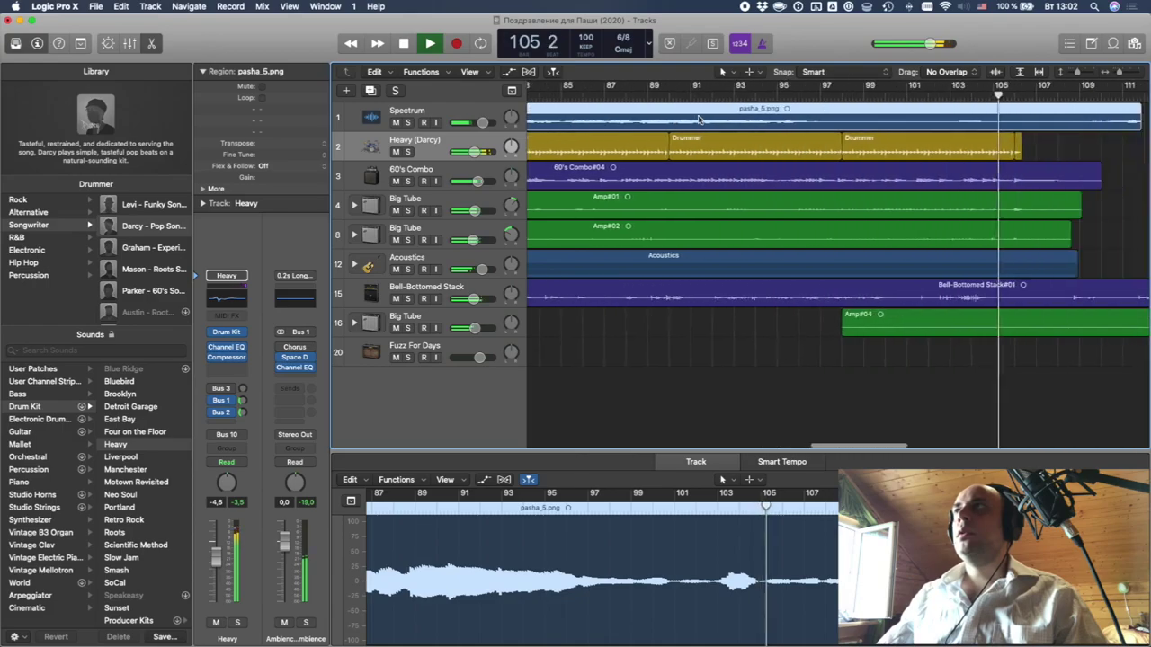
pyautogui.moveTo(910, 120); pyautogui.dragTo(698, 120)
pyautogui.hscroll(20, 745, 151)
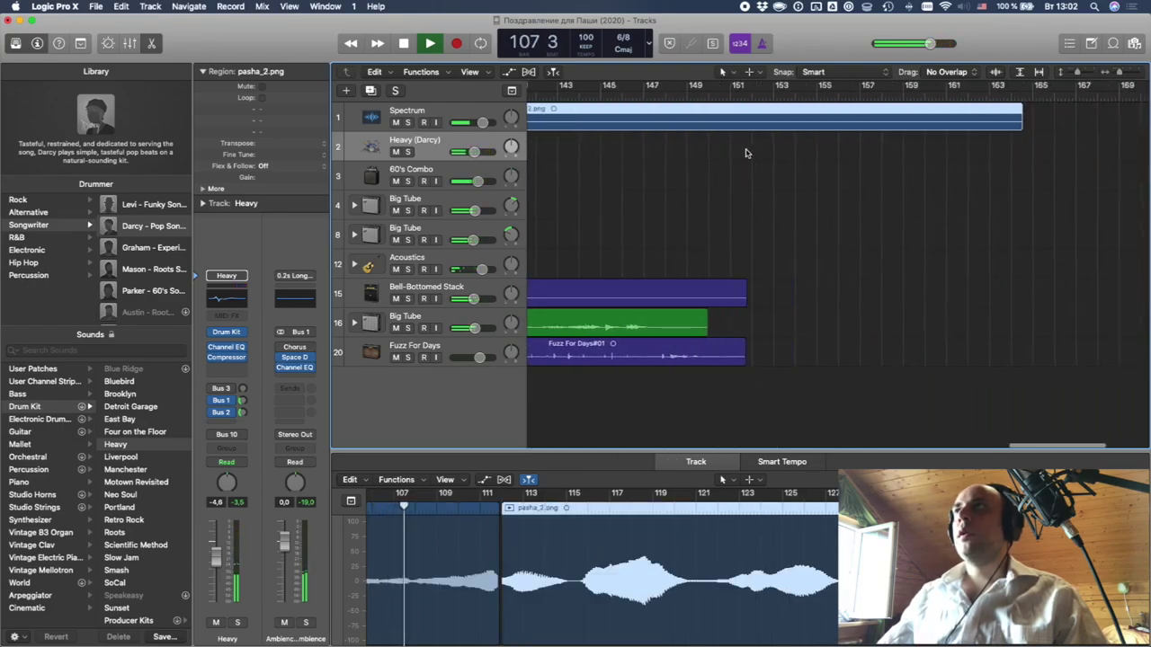
pyautogui.hscroll(-15, 746, 153)
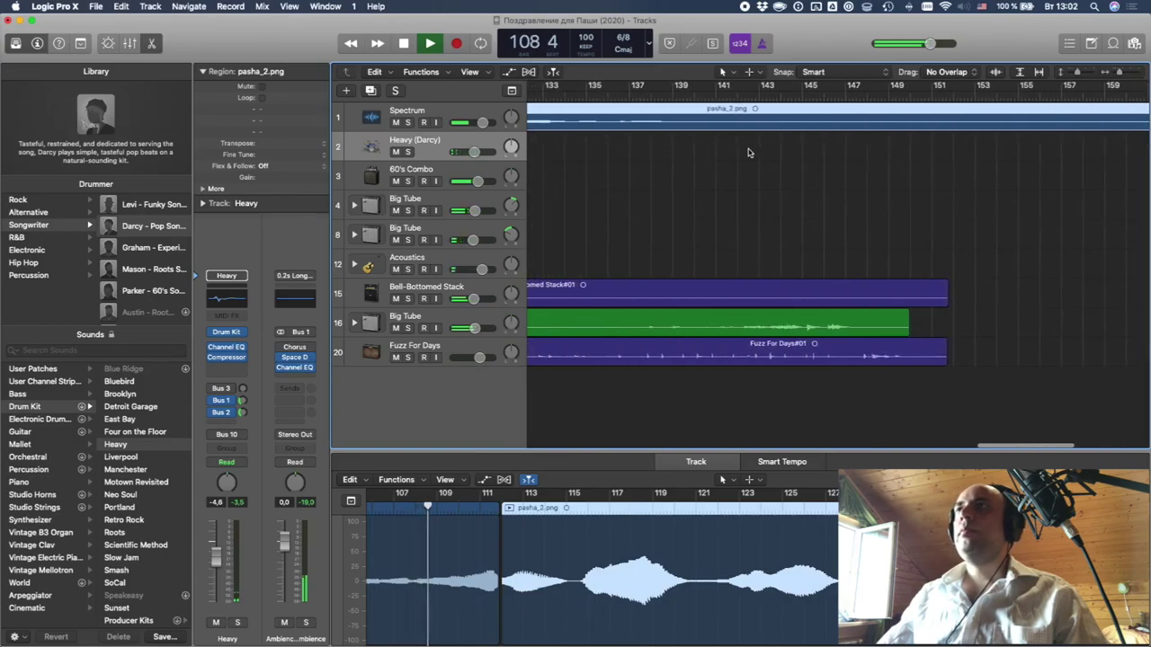
pyautogui.hscroll(-10, 746, 157)
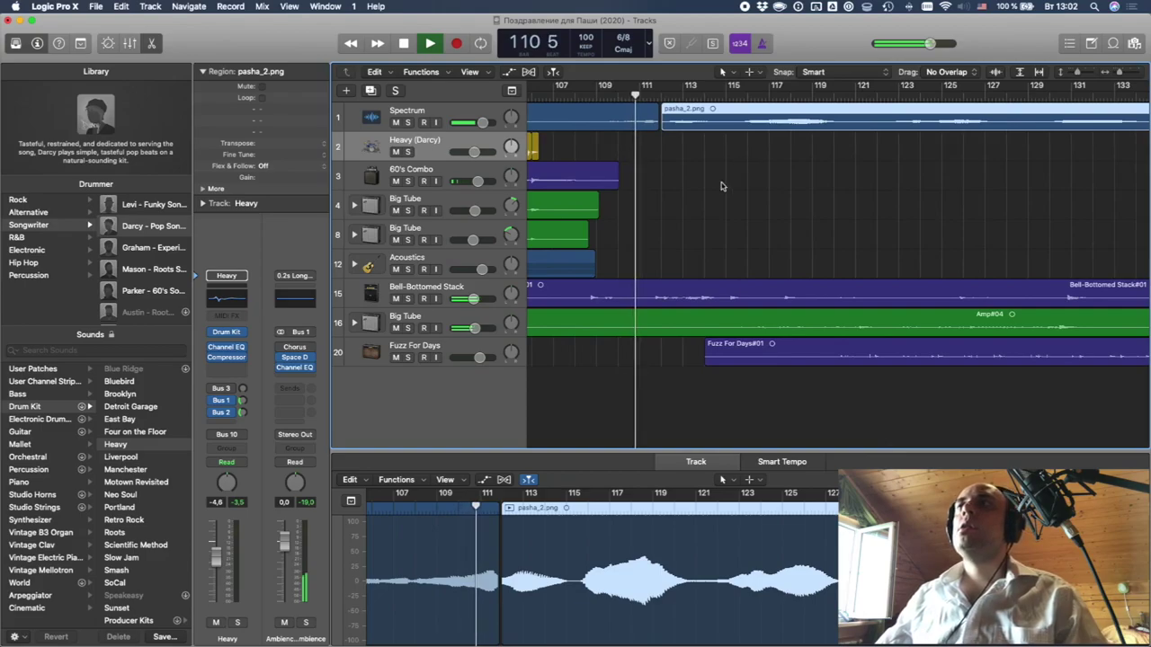
# - Switch to Finder, preview the pasha_2.png_spectrum.png image in the Pasha folder, and return to Logic Pro X
pyautogui.moveTo(441, 620)
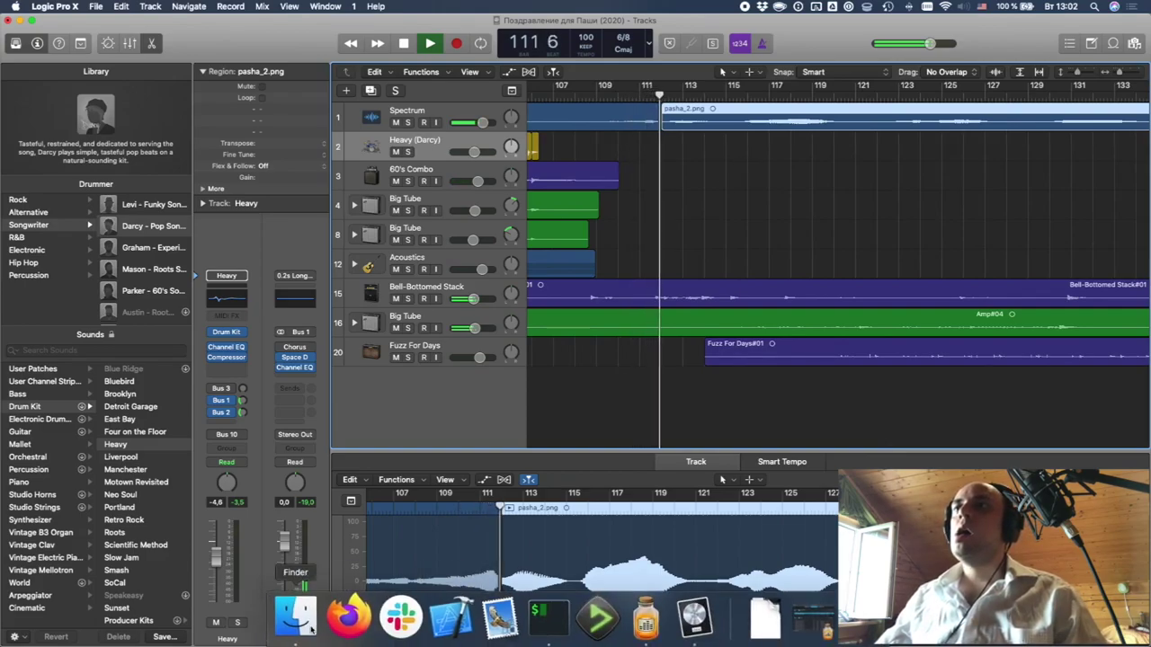
pyautogui.hscroll(4, 589, 355)
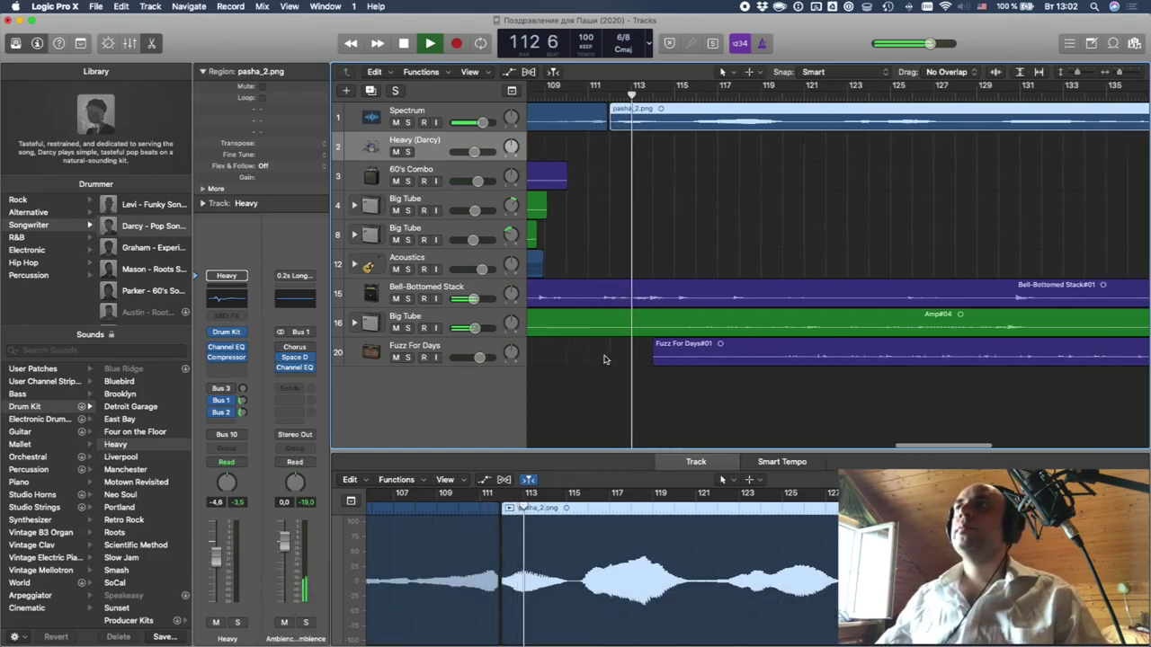
pyautogui.hscroll(10, 605, 358)
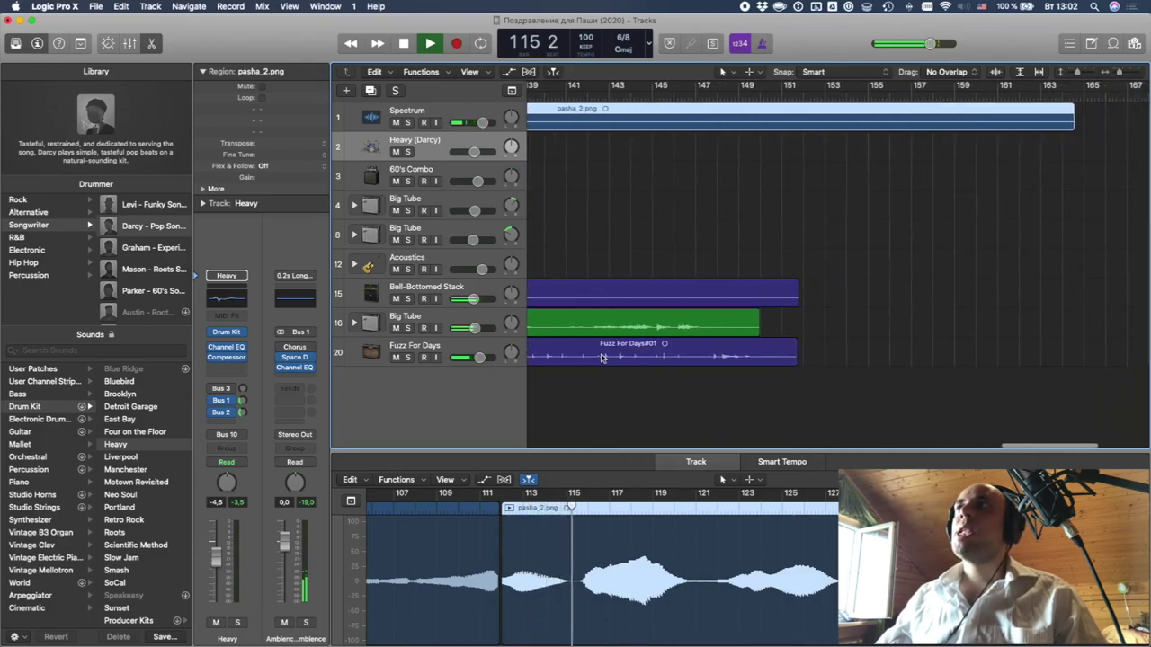
pyautogui.click(297, 617)
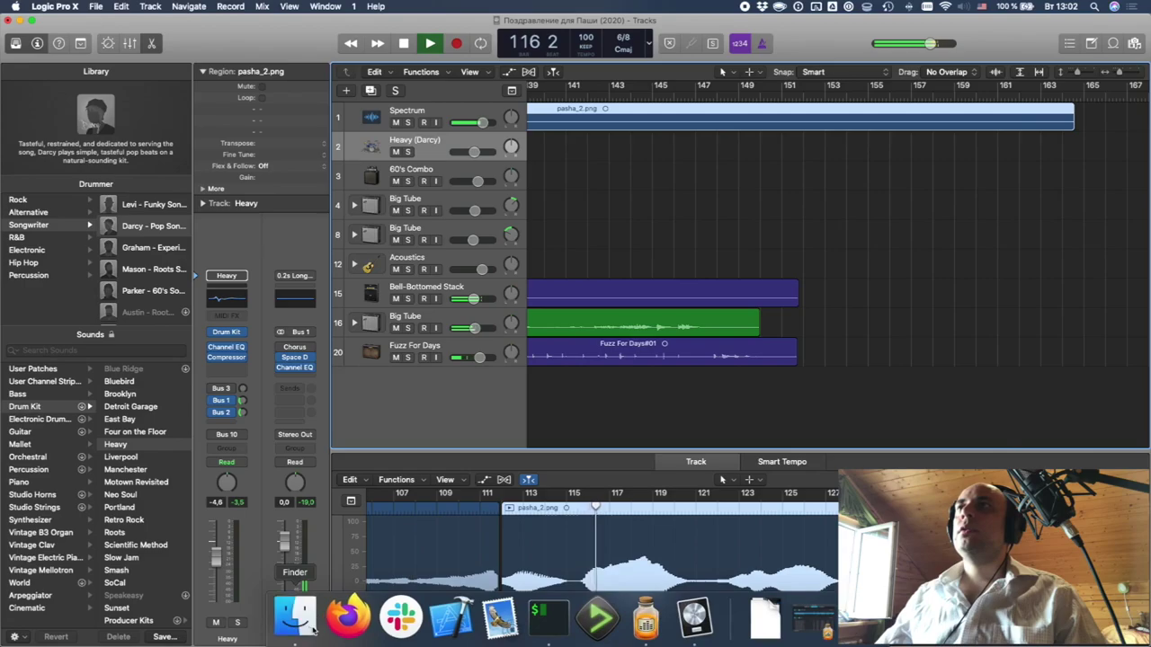
pyautogui.press('space')
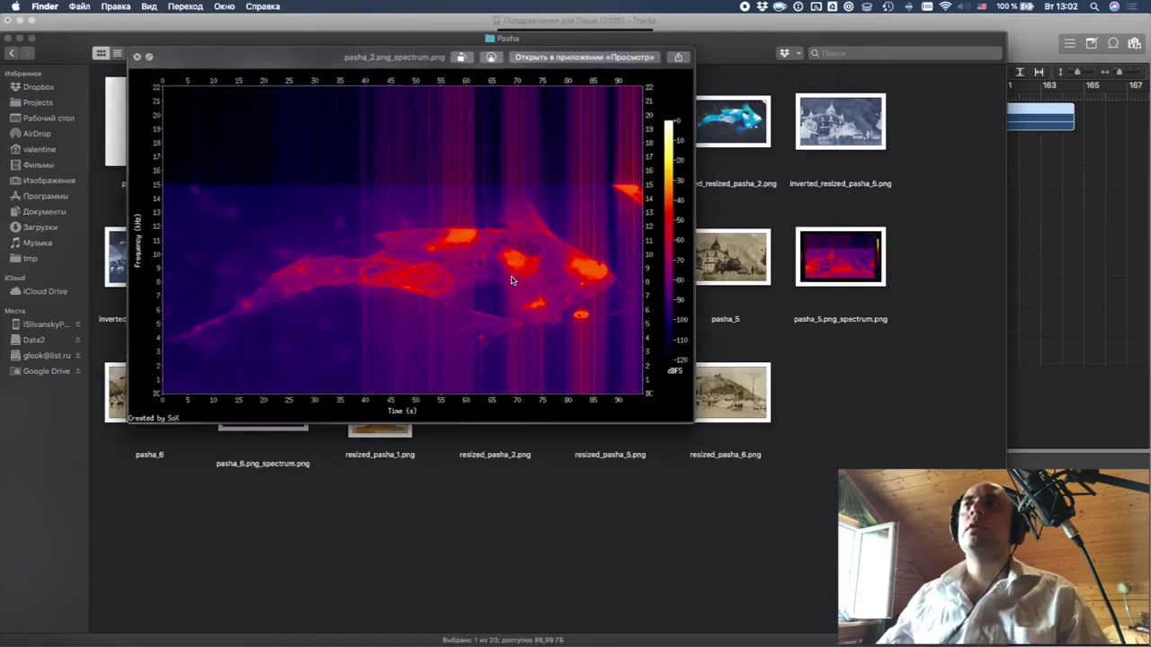
pyautogui.press('space')
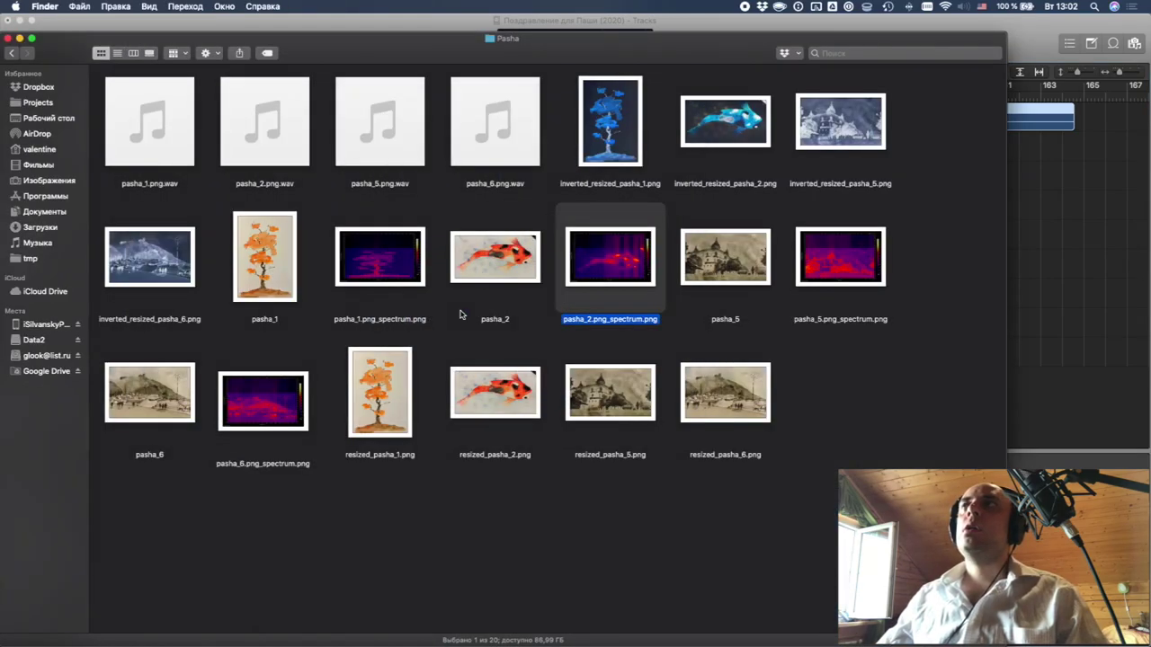
pyautogui.press('super+Tab')
# - Review the pasha_2.png section against the remaining guitar regions during playback, selecting the Fuzz For Days track and checking up to the arrangement's end
pyautogui.hscroll(-2, 741, 290)
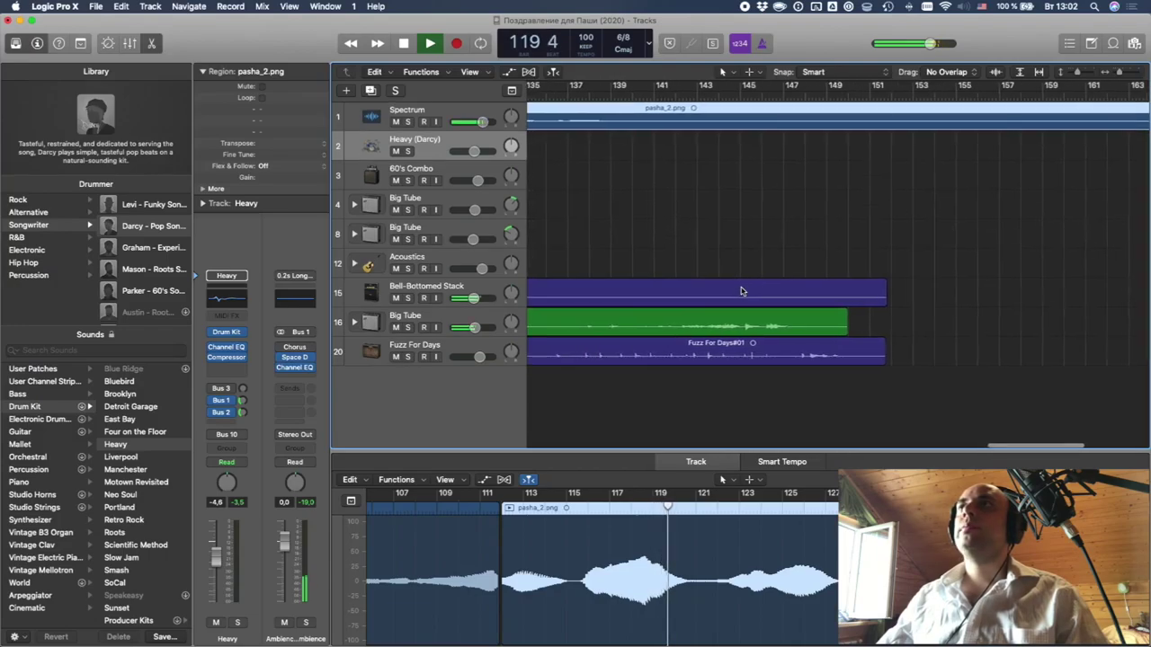
pyautogui.hscroll(-10, 741, 290)
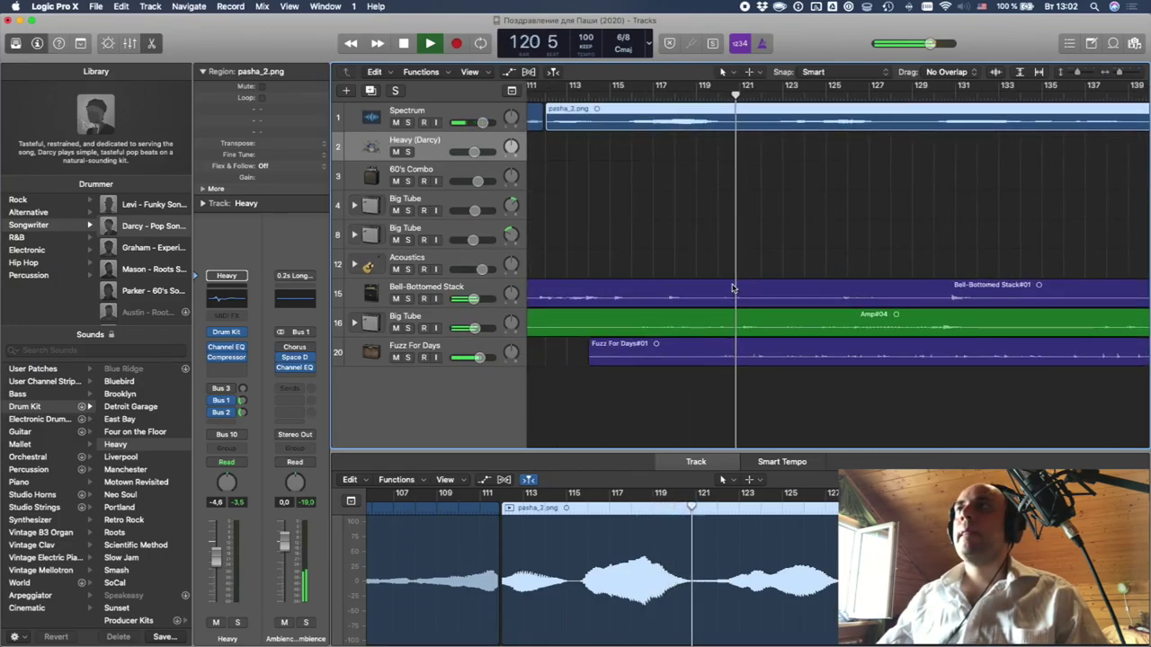
pyautogui.hscroll(-1, 711, 265)
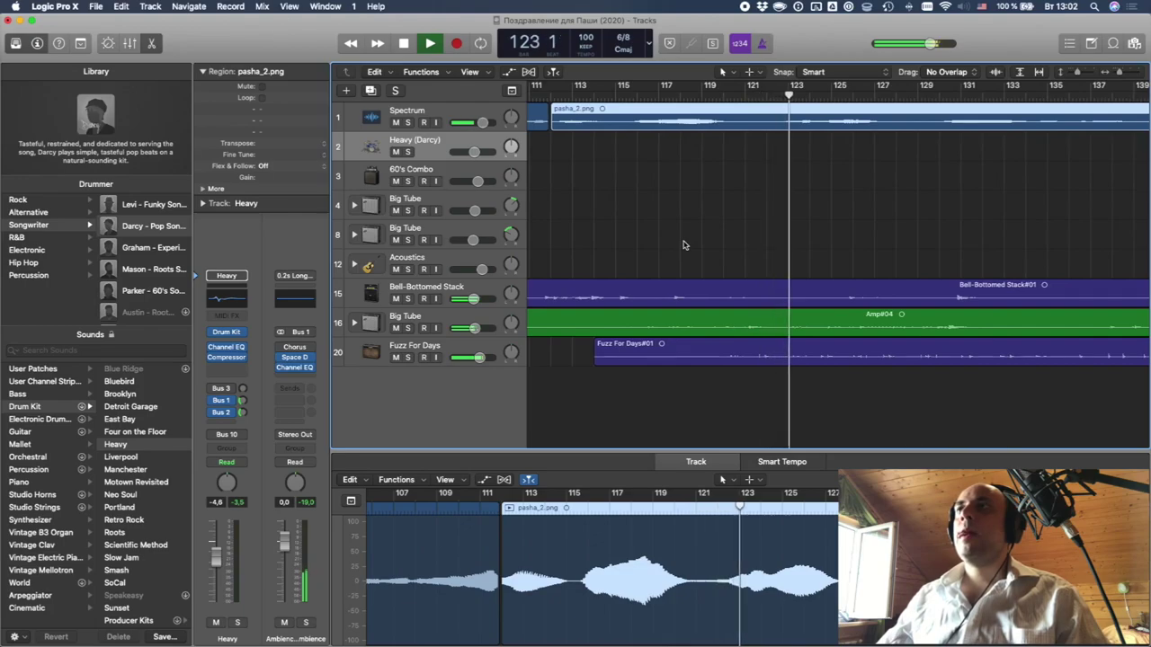
pyautogui.click(480, 347)
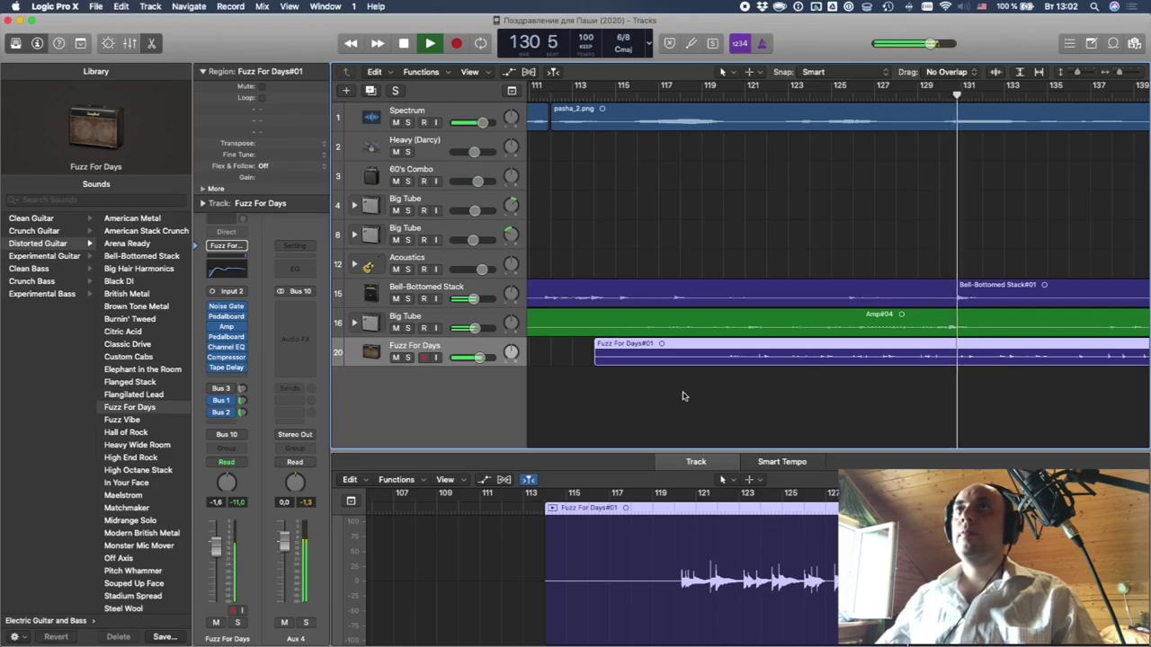
pyautogui.hscroll(3, 692, 388)
pyautogui.hscroll(5, 692, 388)
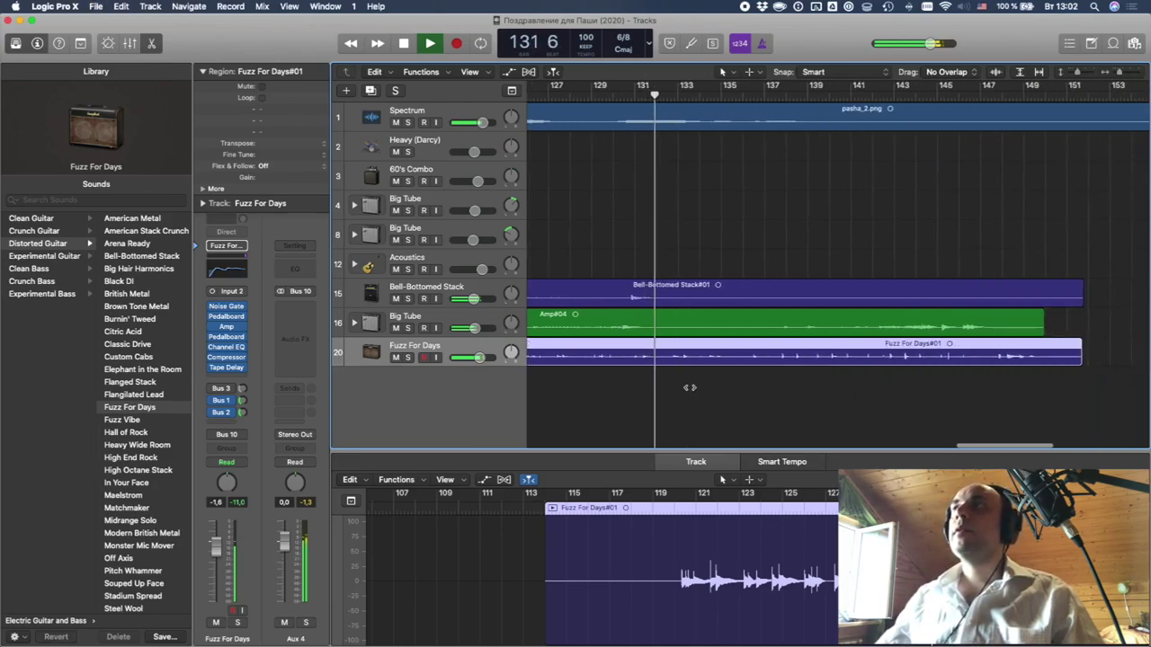
pyautogui.hscroll(4, 692, 390)
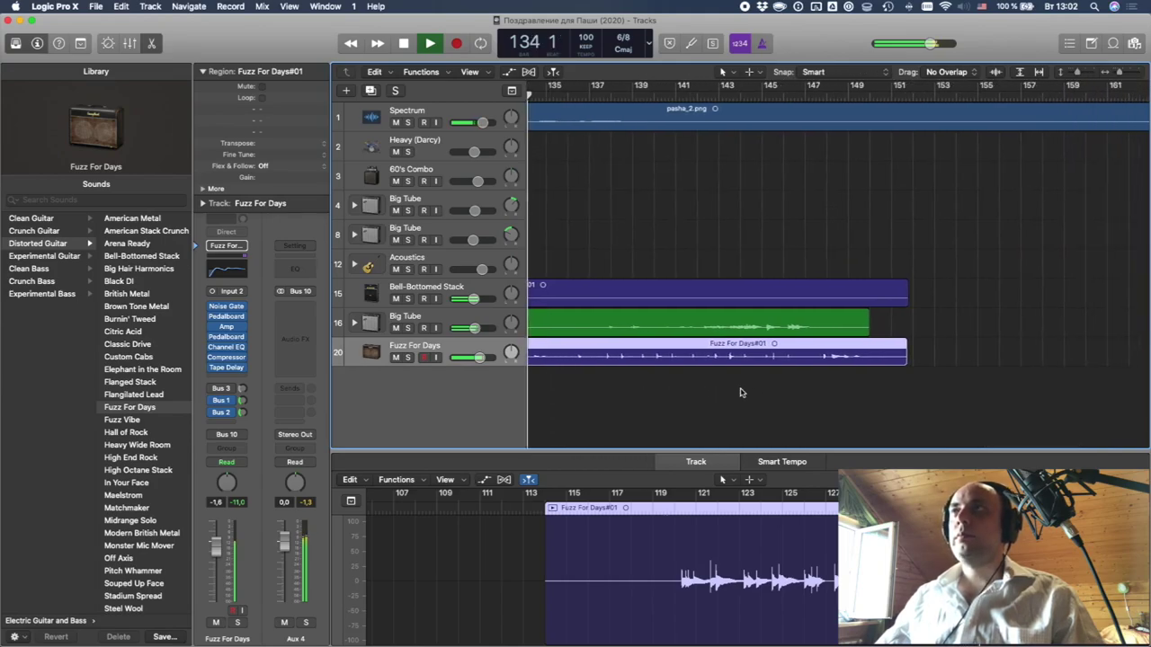
pyautogui.hscroll(5, 737, 392)
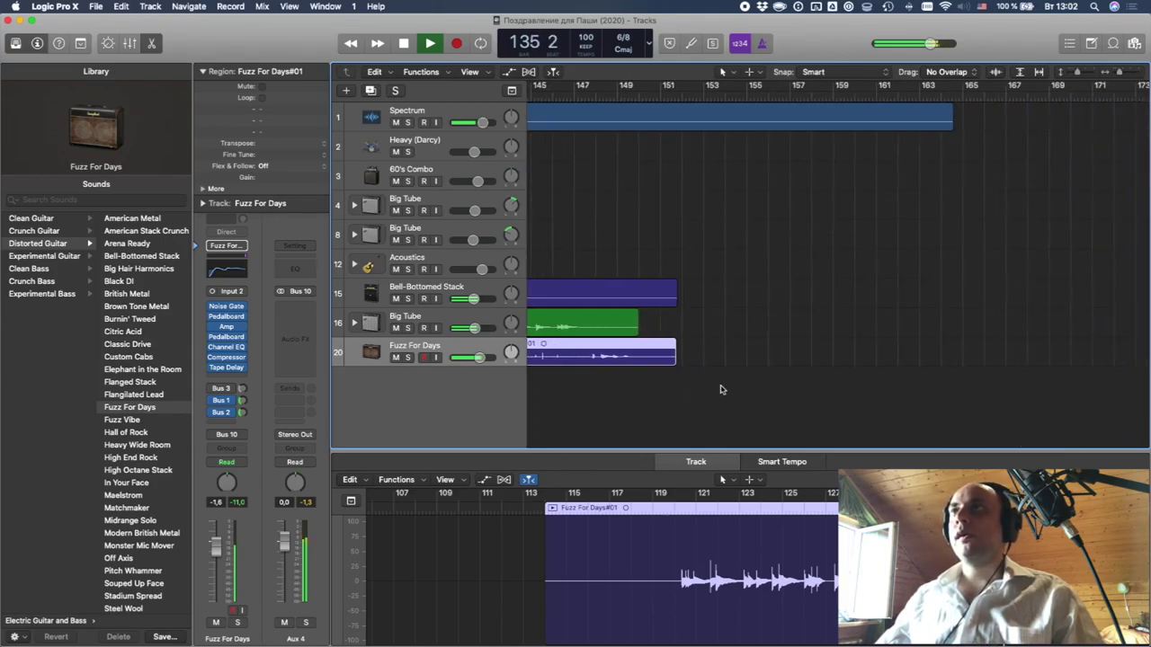
# - Stop playback, duplicate the 60's Combo bass track and add a Tape Delay effect to the copy
pyautogui.click(409, 170)
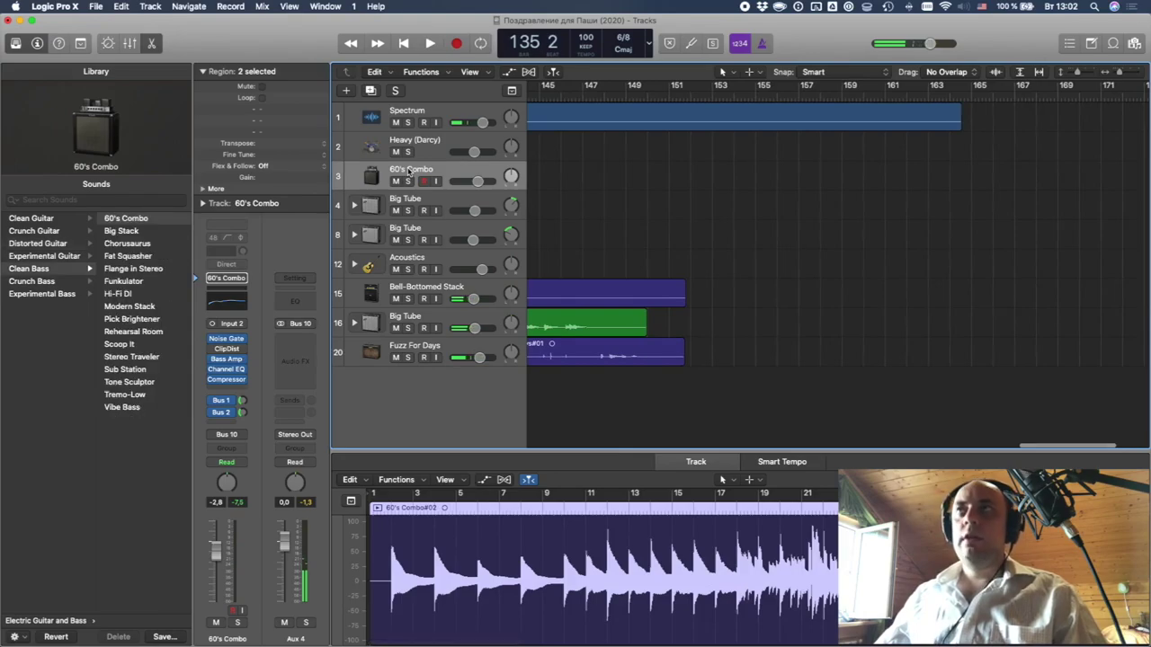
pyautogui.press('super+d')
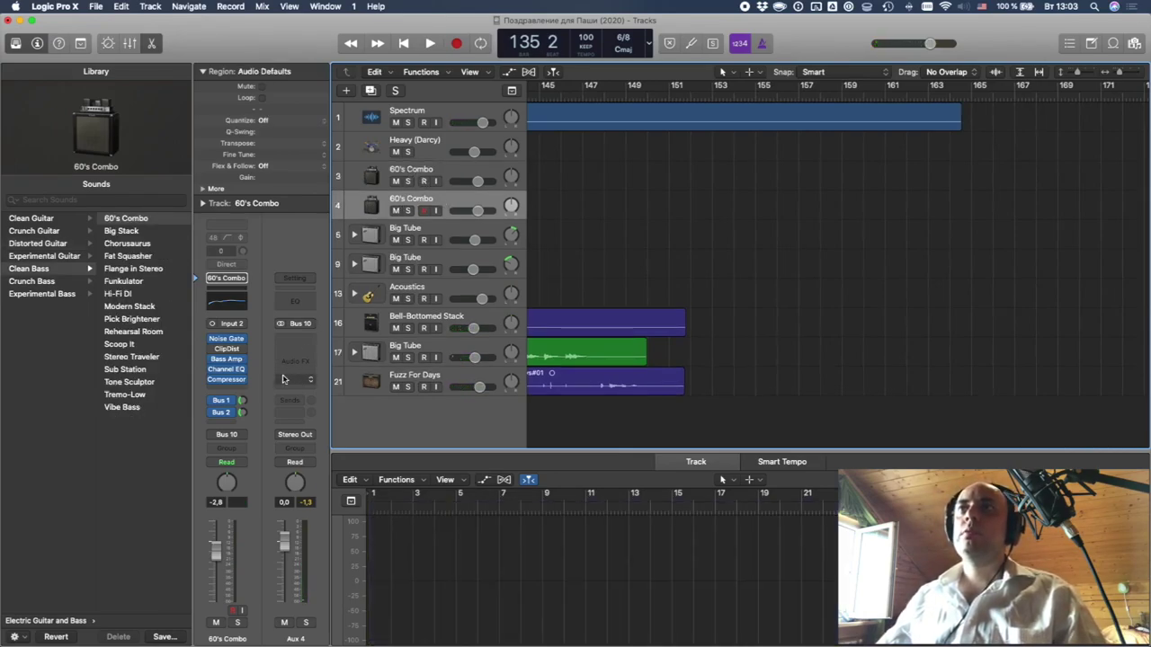
pyautogui.click(227, 390)
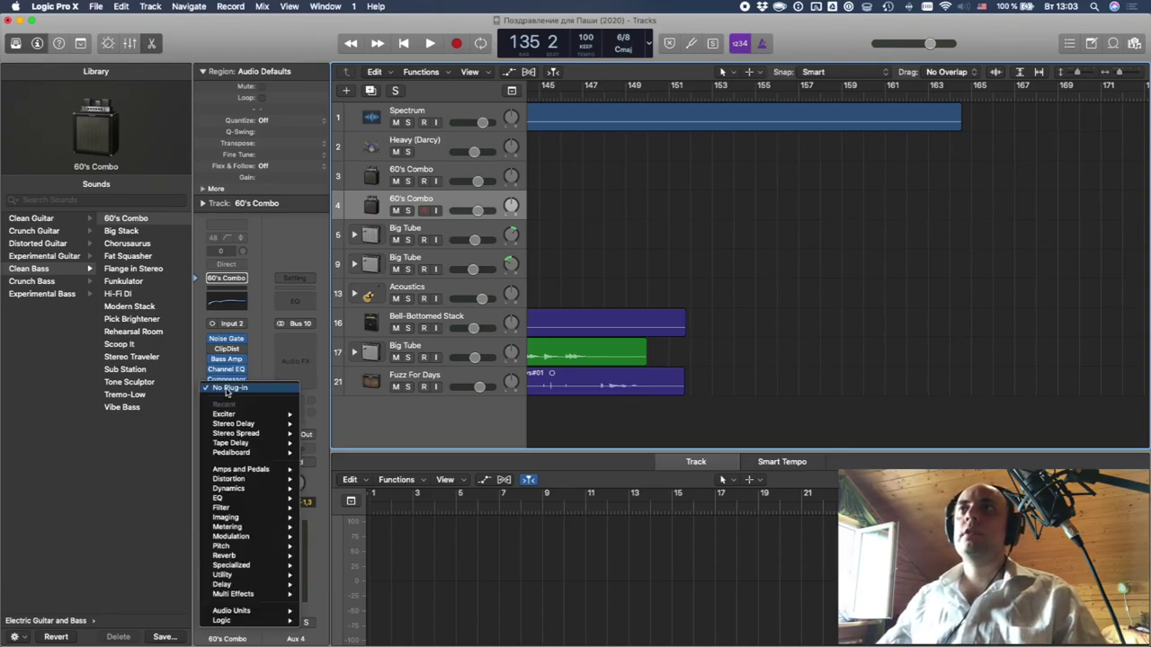
pyautogui.click(221, 443)
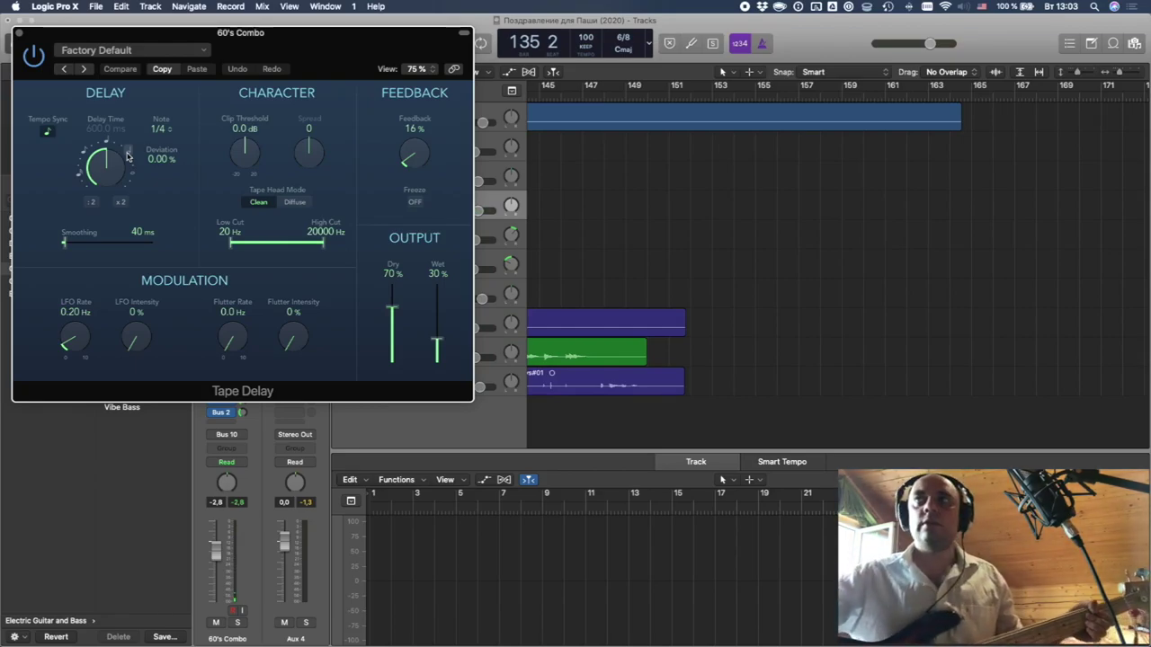
# - Enable input monitoring on the duplicated 60's Combo track and set its Tape Delay dry output to 100%
pyautogui.moveTo(405, 44); pyautogui.dragTo(400, 309)
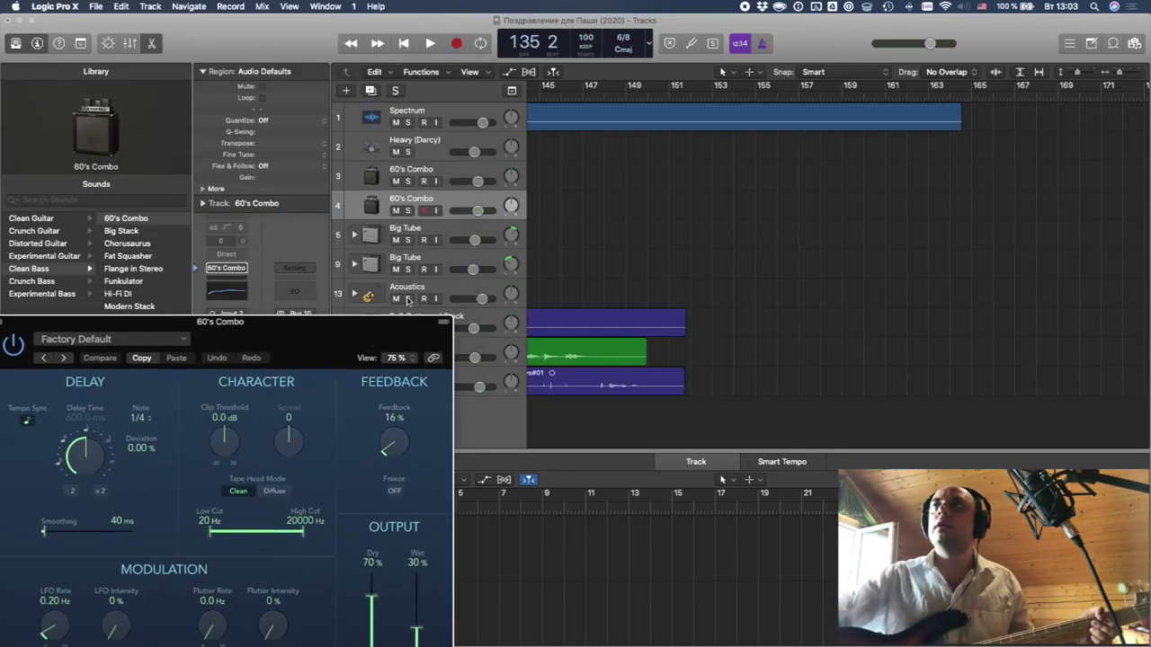
pyautogui.click(436, 211)
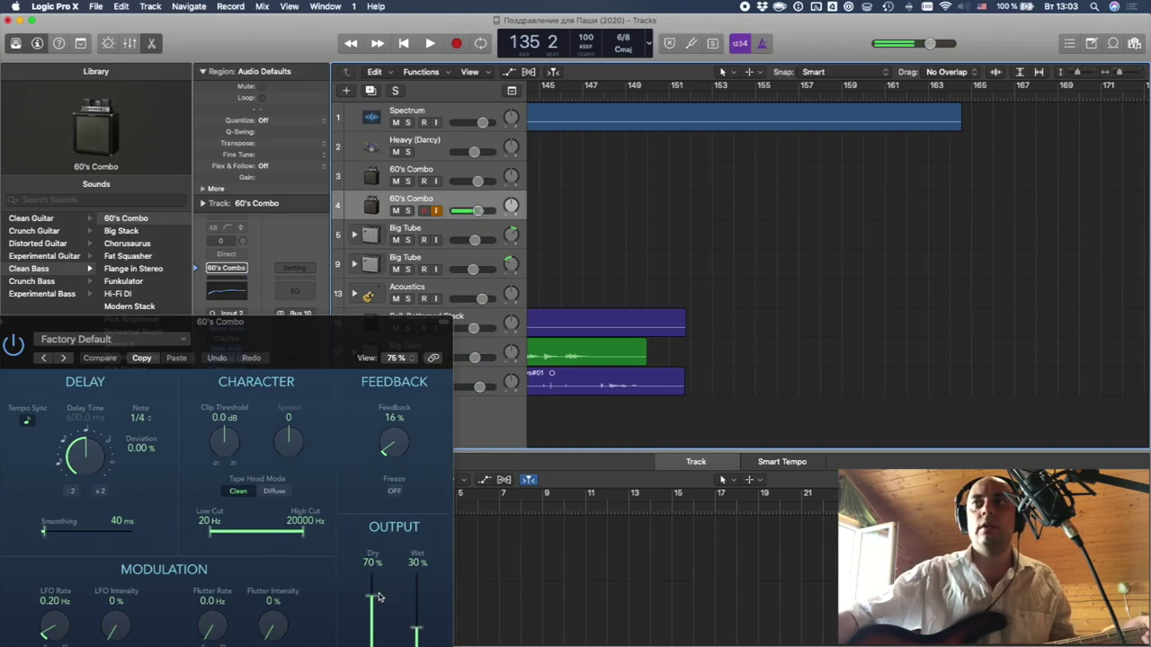
pyautogui.moveTo(275, 321); pyautogui.dragTo(765, 228)
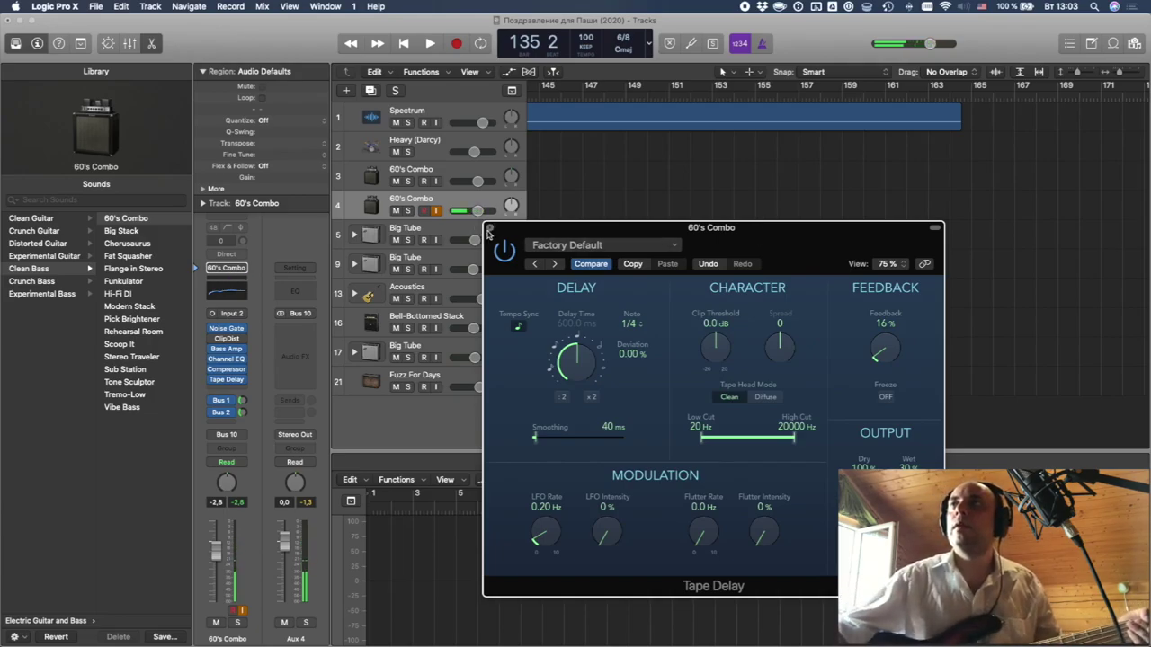
pyautogui.click(489, 228)
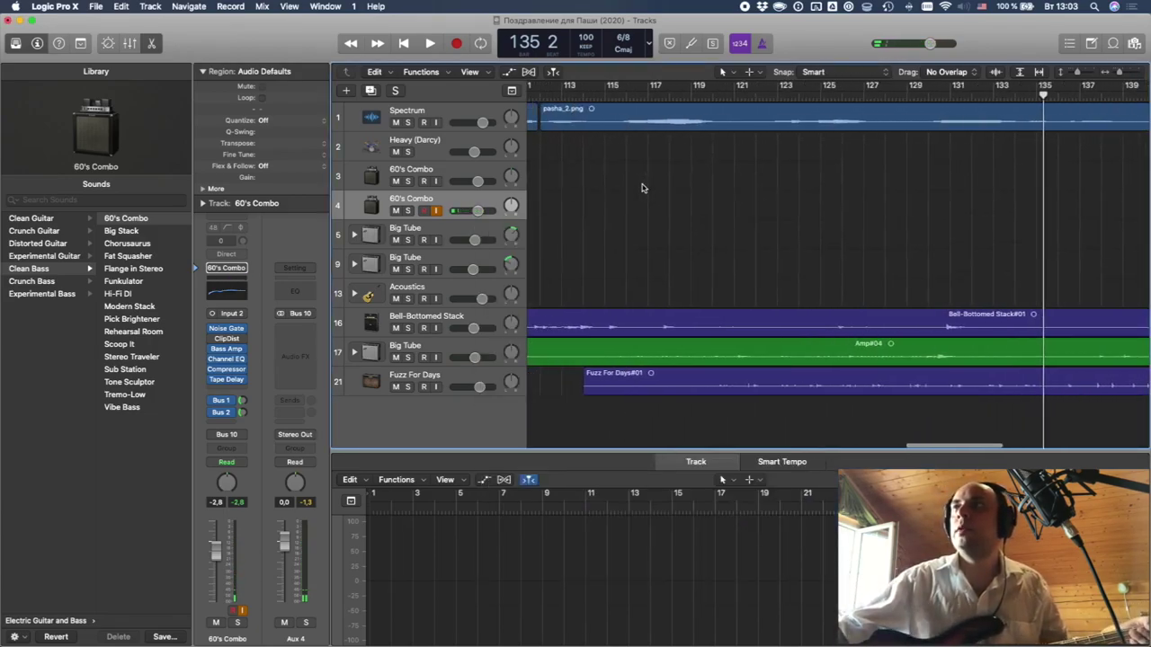
# - Record a bass take on the duplicated 60's Combo track from bar 112 to about bar 177
pyautogui.hscroll(-3, 643, 188)
pyautogui.click(605, 95)
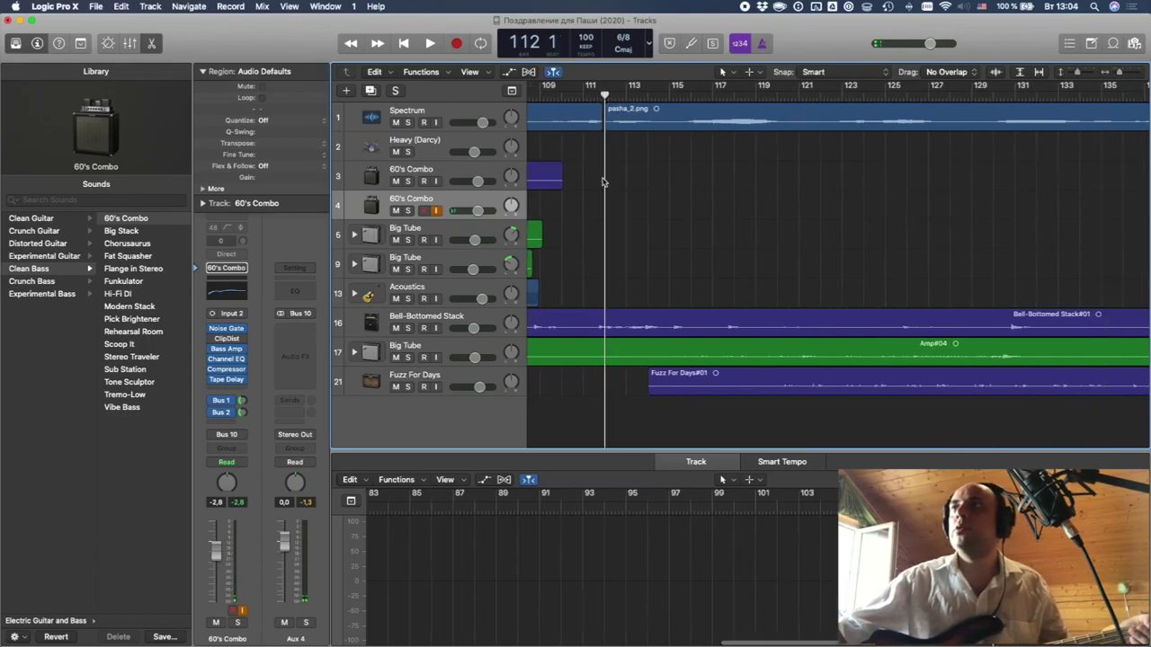
pyautogui.click(455, 45)
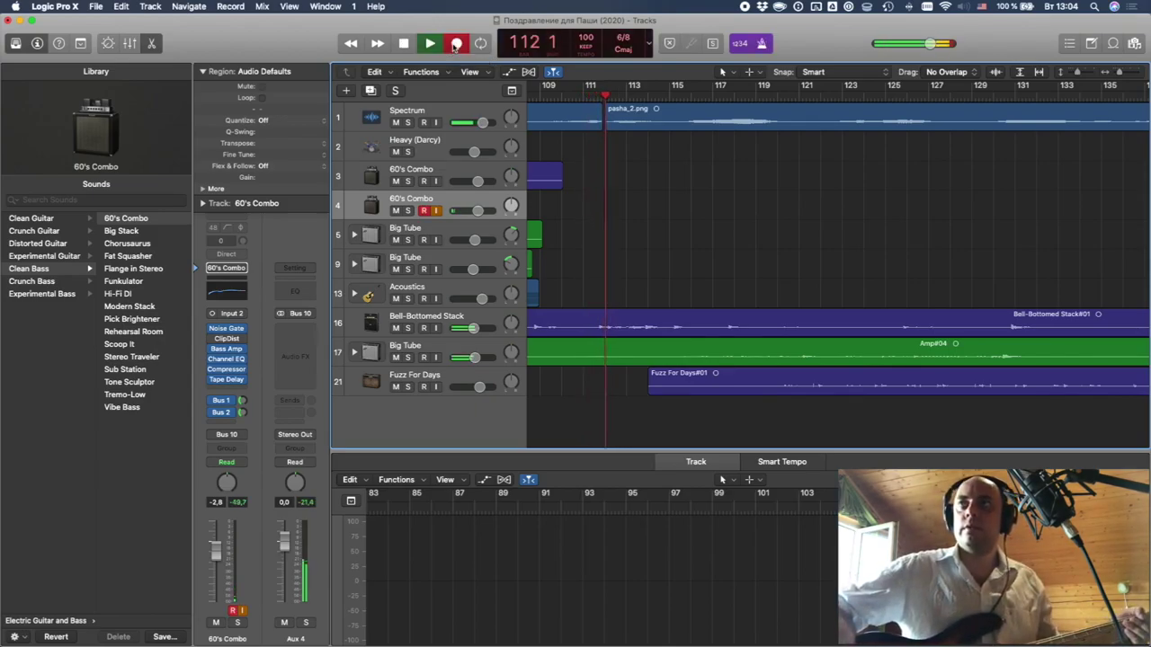
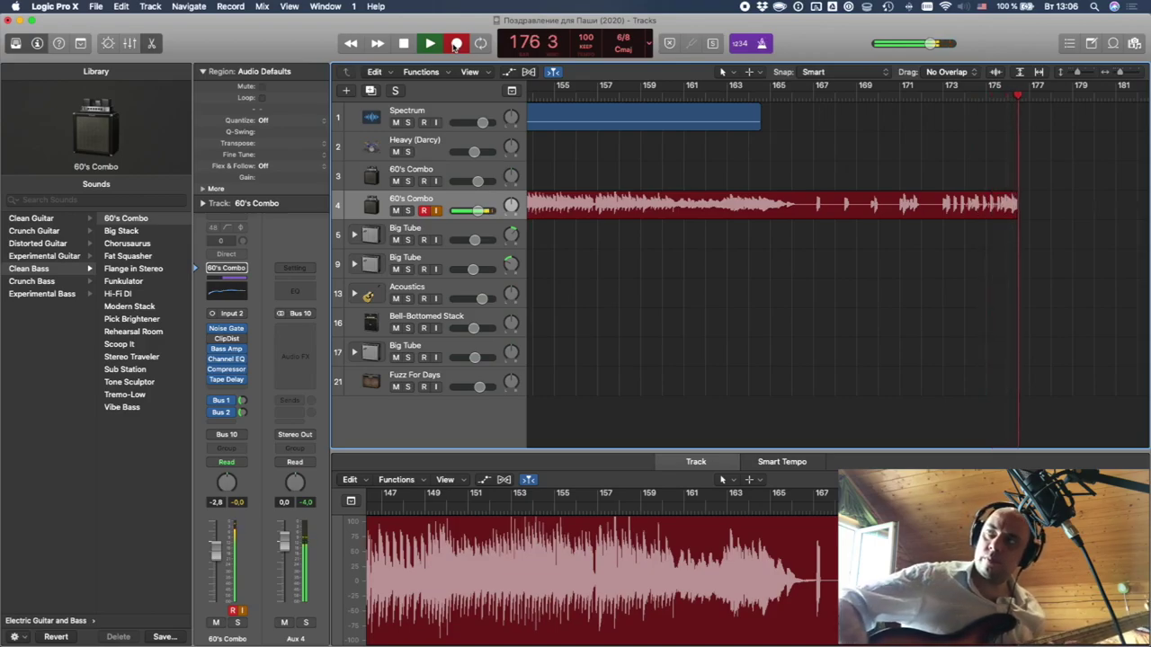
pyautogui.press('space')
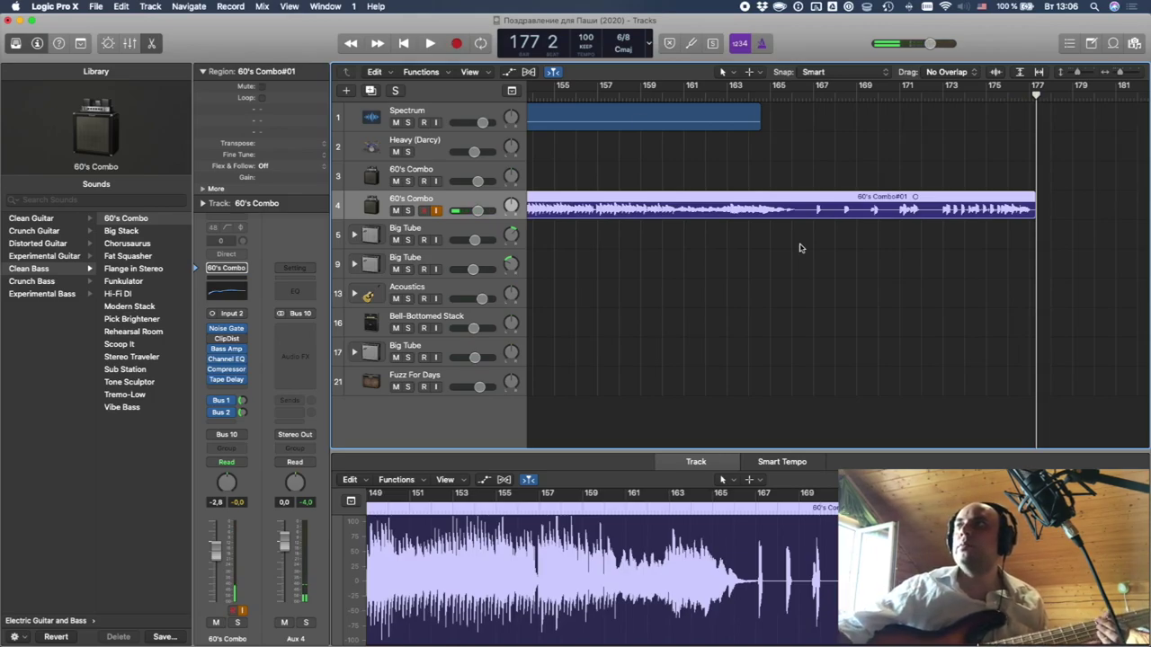
# - Split the recorded 60's Combo region at bar 167 and delete the part after the split
pyautogui.click(812, 94)
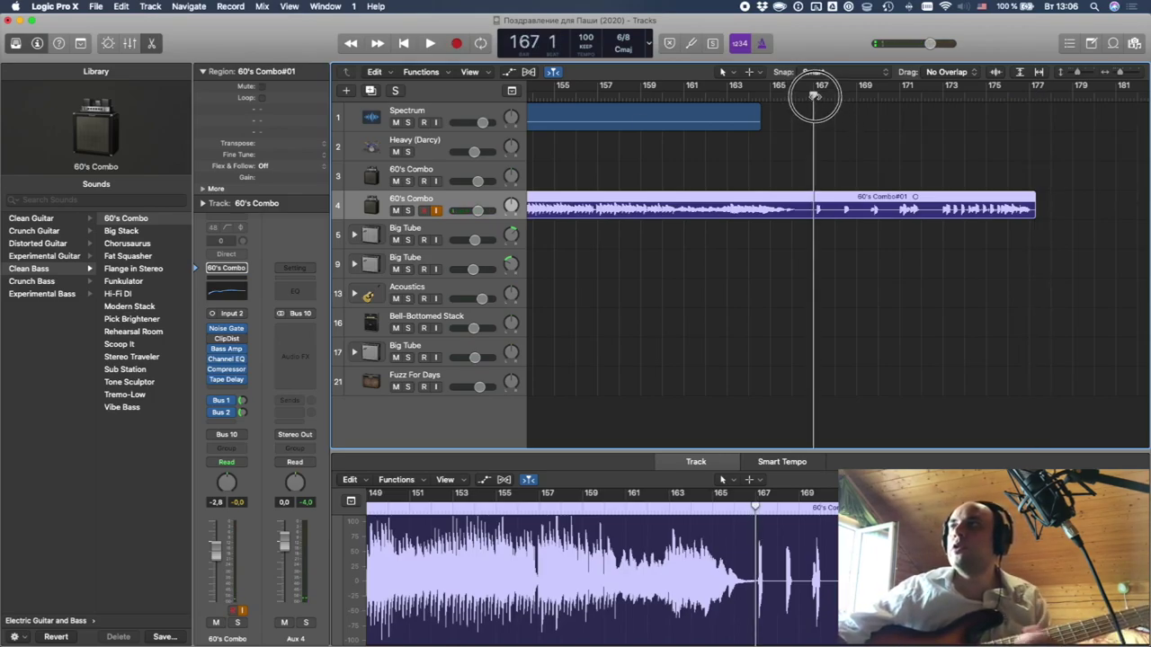
pyautogui.press('super+t')
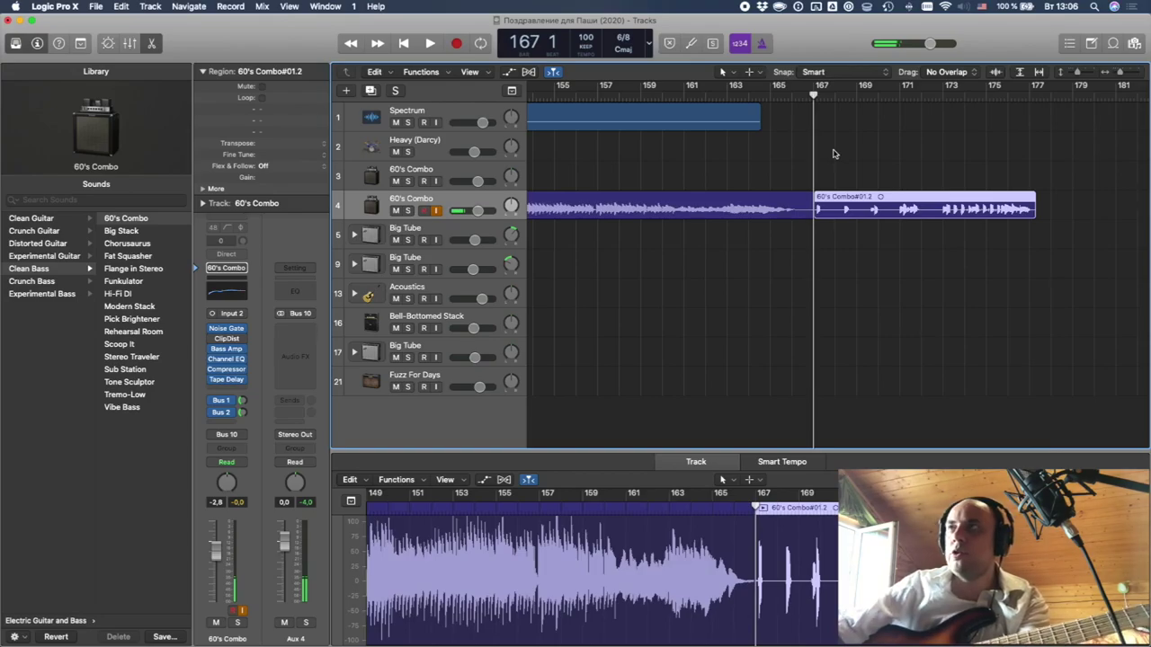
pyautogui.press('Delete')
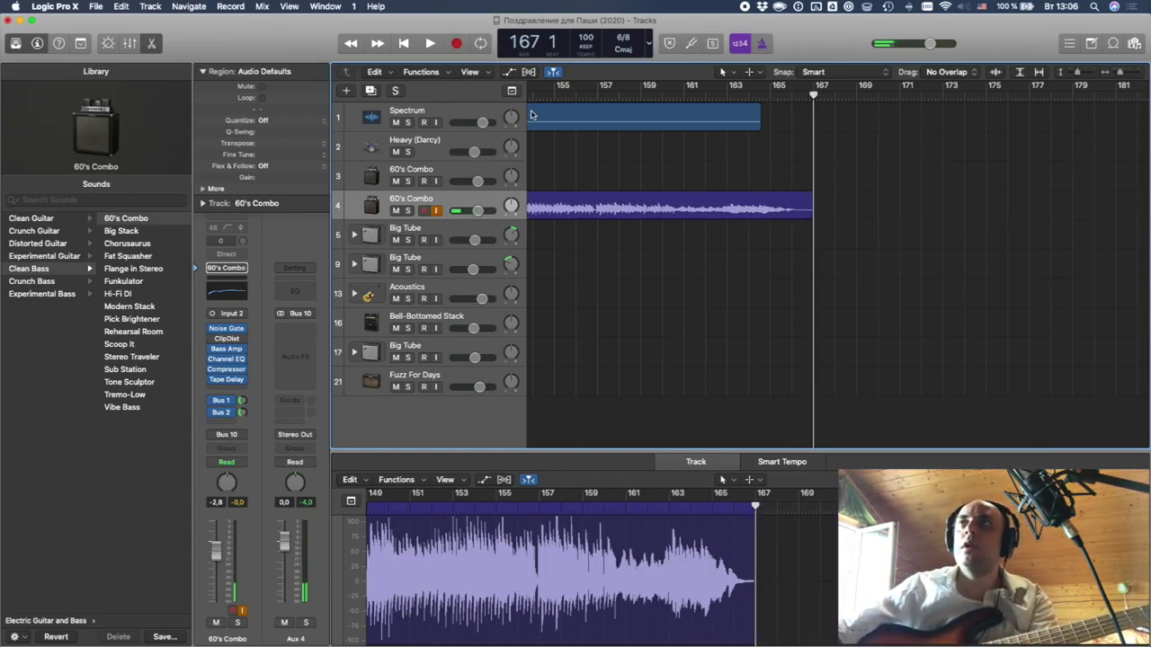
# - Enable input monitoring on the Big Tube guitar on track 5 and place the playhead at bar 136, beat 4
pyautogui.hscroll(-5, 598, 291)
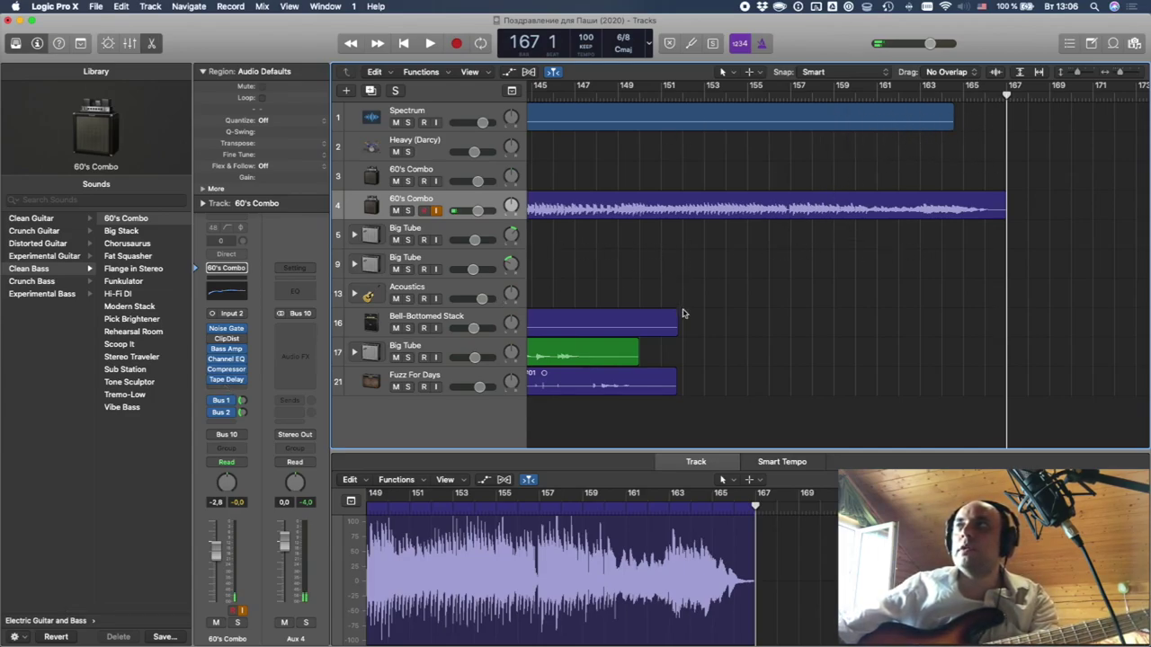
pyautogui.click(415, 228)
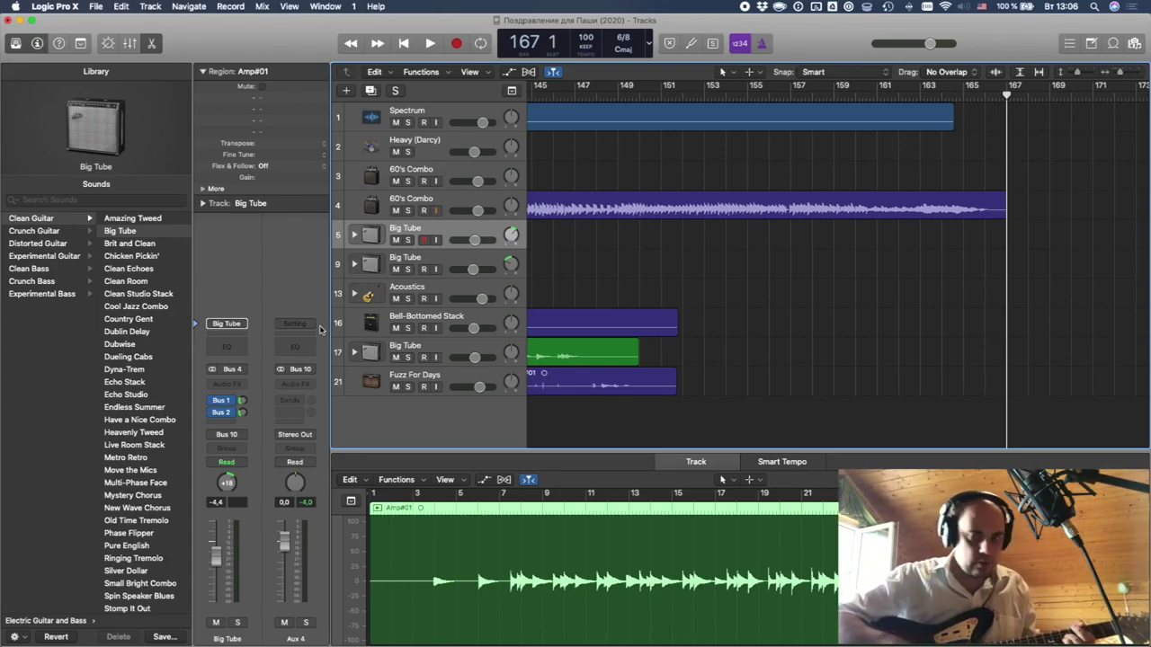
pyautogui.click(436, 241)
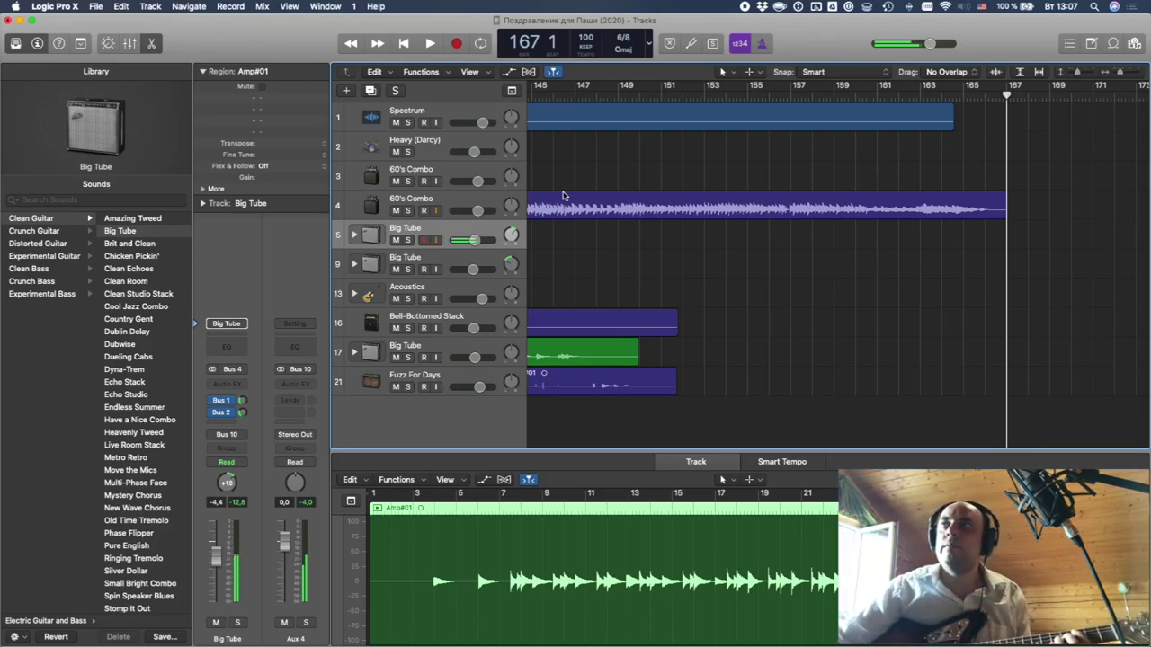
pyautogui.hscroll(-5, 563, 195)
pyautogui.click(626, 97)
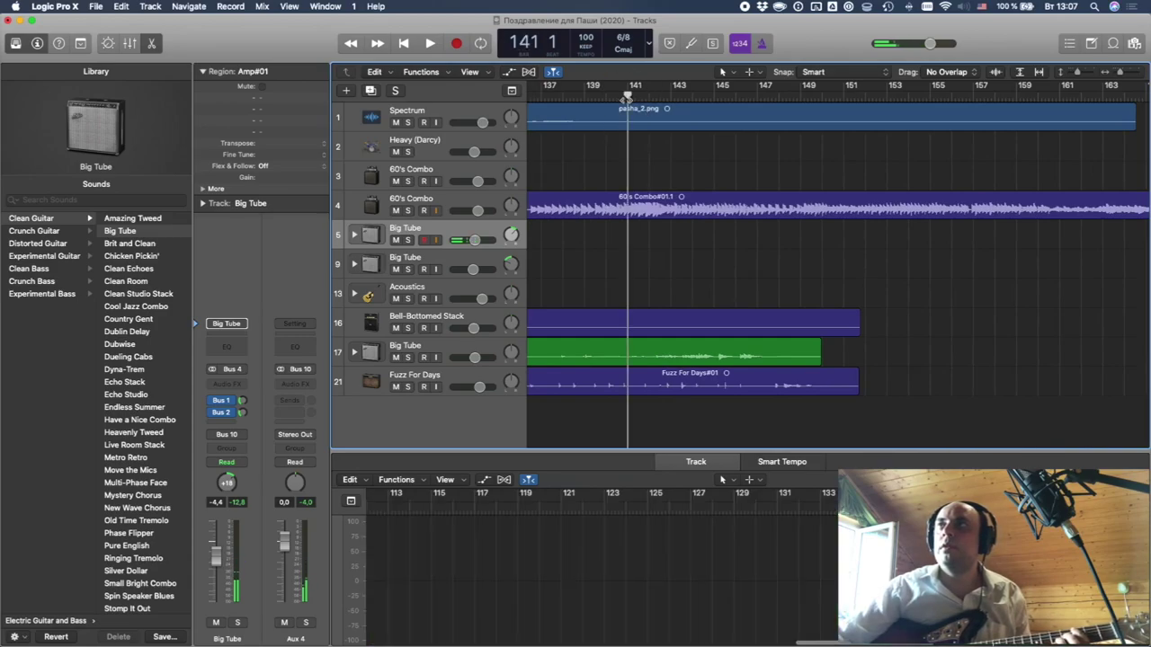
pyautogui.hscroll(-3, 626, 96)
pyautogui.click(639, 95)
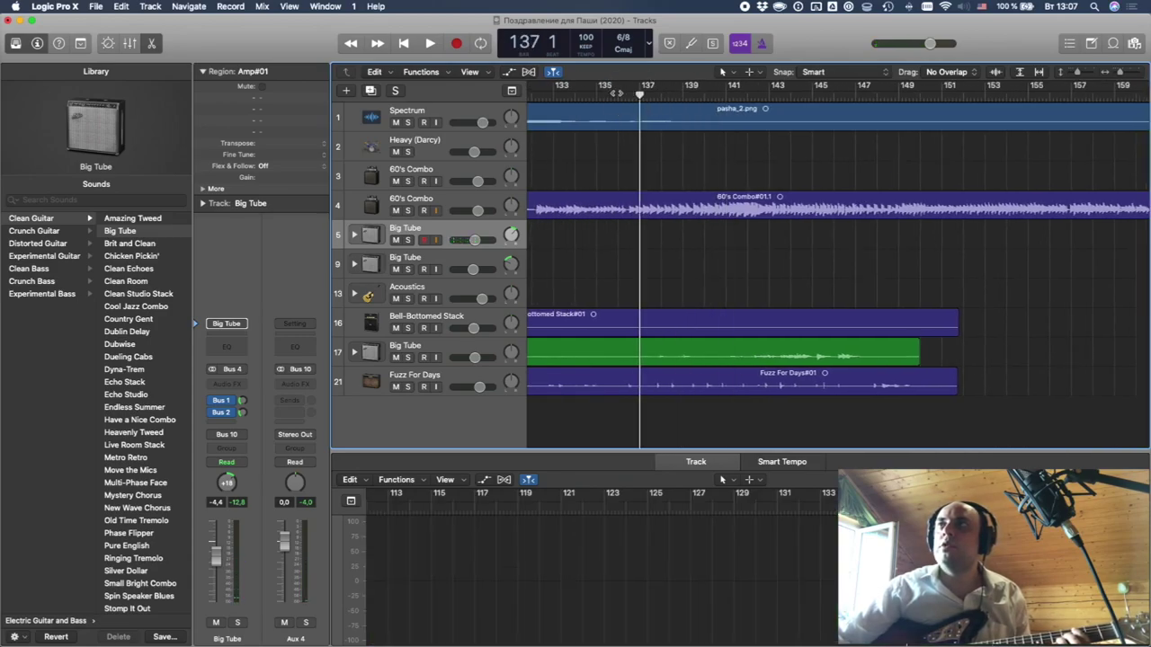
pyautogui.moveTo(639, 94); pyautogui.dragTo(630, 94)
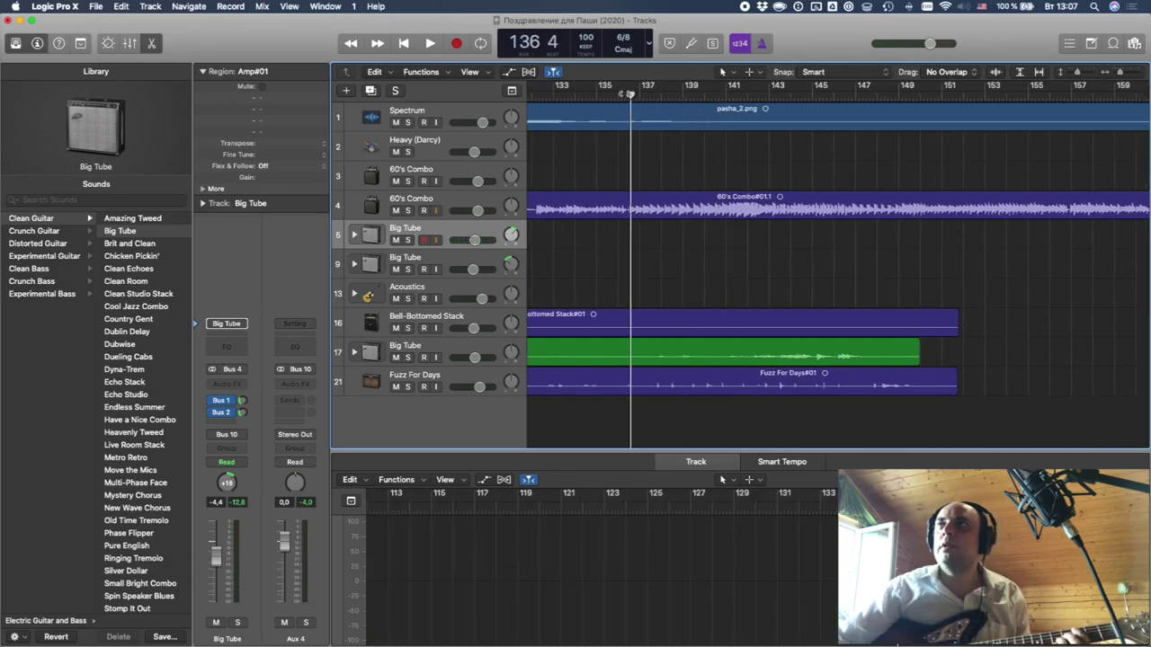
# - Record a guitar take on the Big Tube track 5 from bar 136 to bar 168
pyautogui.click(456, 45)
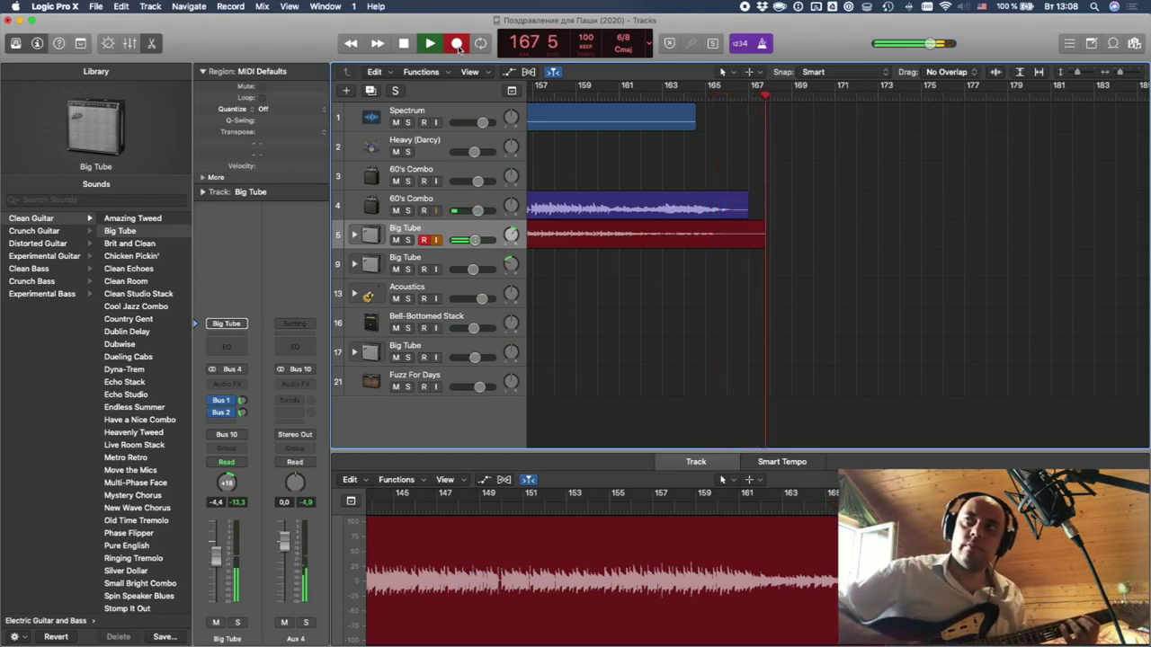
pyautogui.click(457, 45)
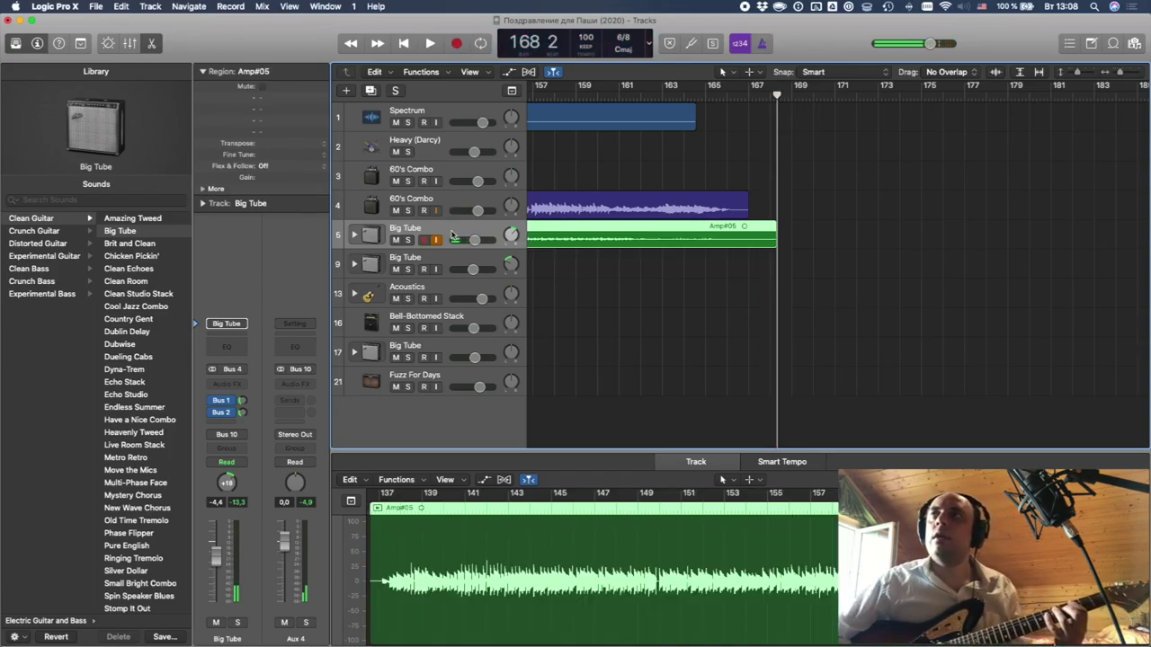
# - Try a guitar take on the Big Tube track 9 from bar 136 to bar 168 and discard it
pyautogui.click(443, 258)
pyautogui.hscroll(-10, 604, 250)
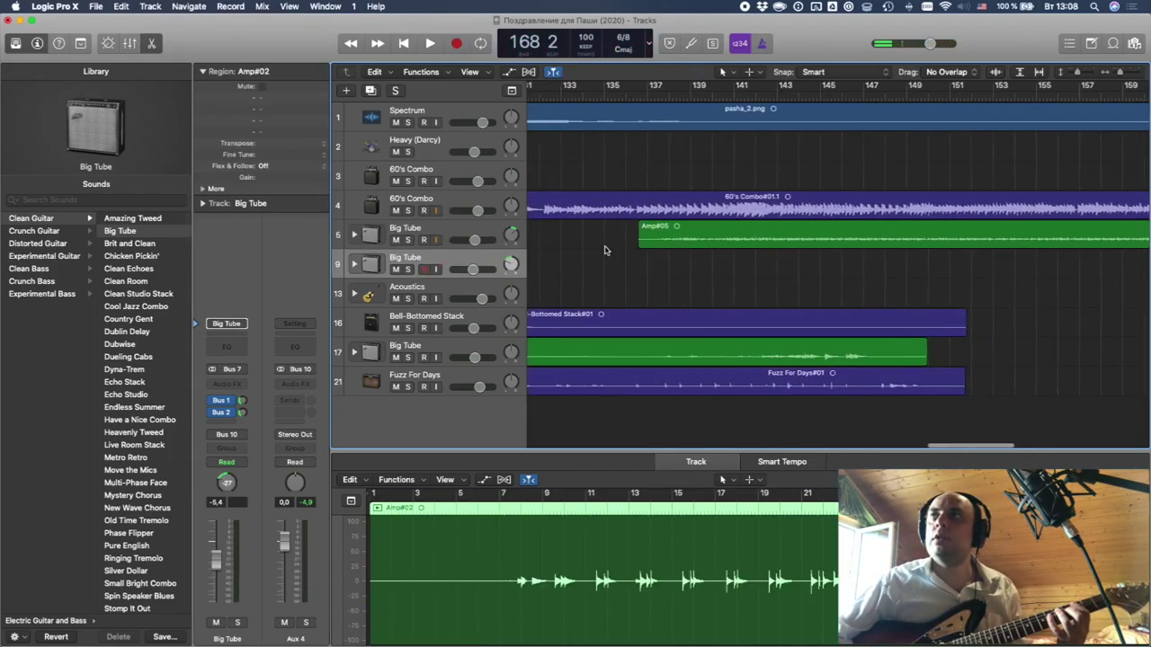
pyautogui.click(637, 96)
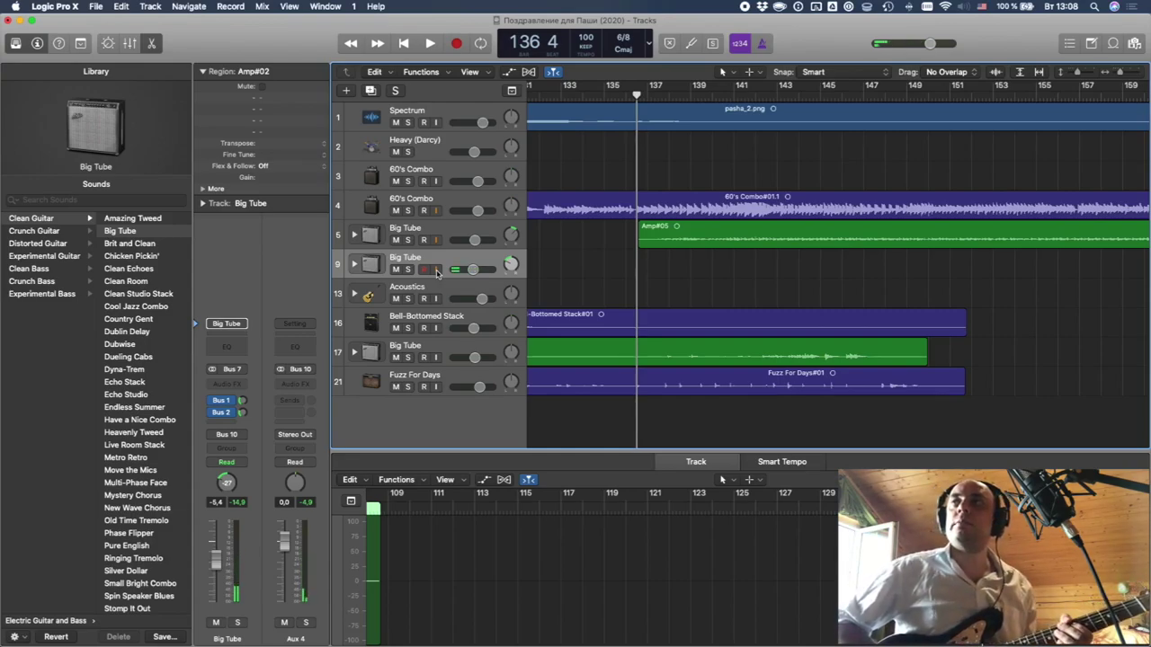
pyautogui.hscroll(3, 539, 257)
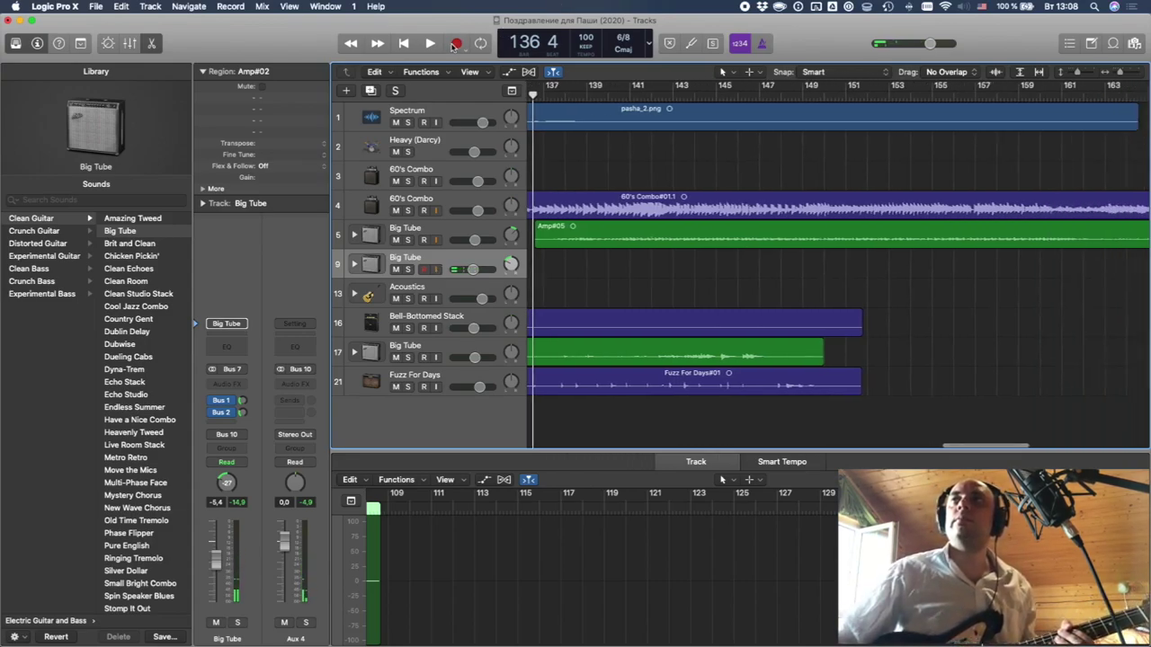
pyautogui.click(456, 43)
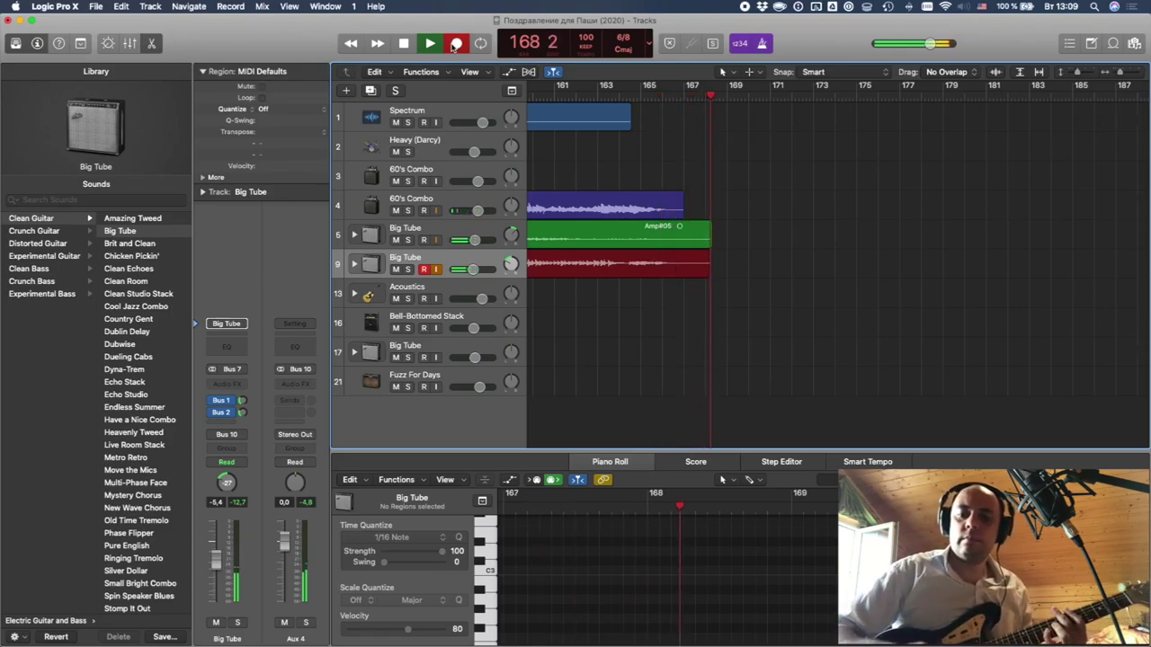
pyautogui.click(456, 44)
pyautogui.press('Delete')
pyautogui.press('Return')
# - Record a guitar take on the Big Tube track 9 from bar 136 to bar 168
pyautogui.hscroll(-10, 862, 313)
pyautogui.hscroll(-3, 863, 313)
pyautogui.click(658, 96)
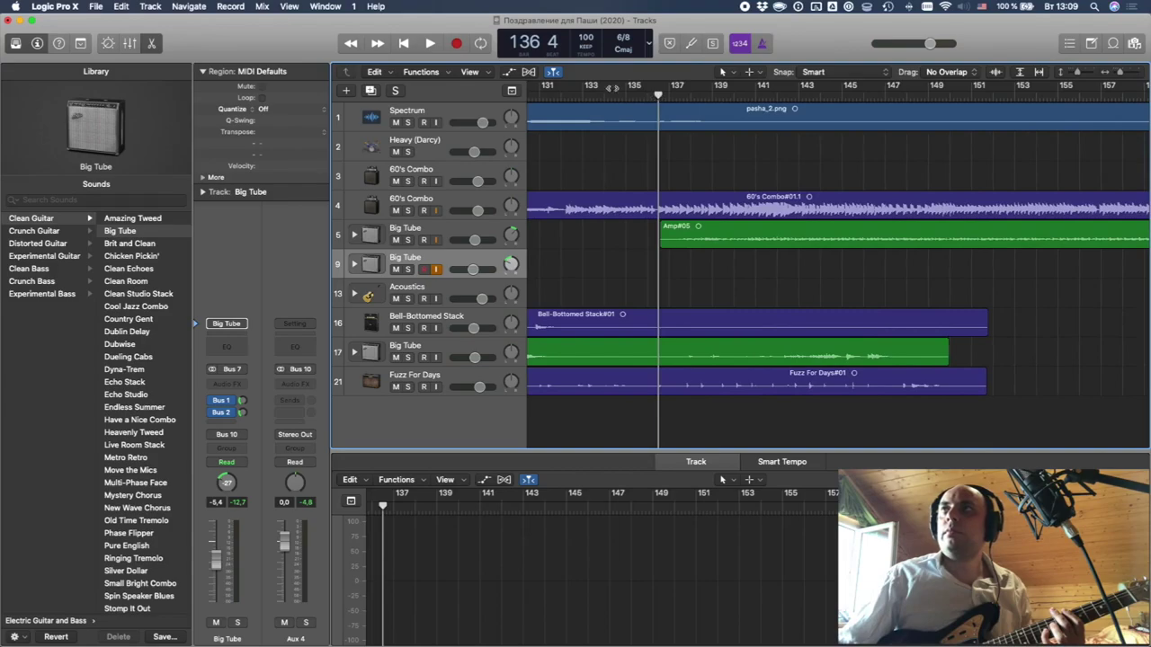
pyautogui.click(456, 44)
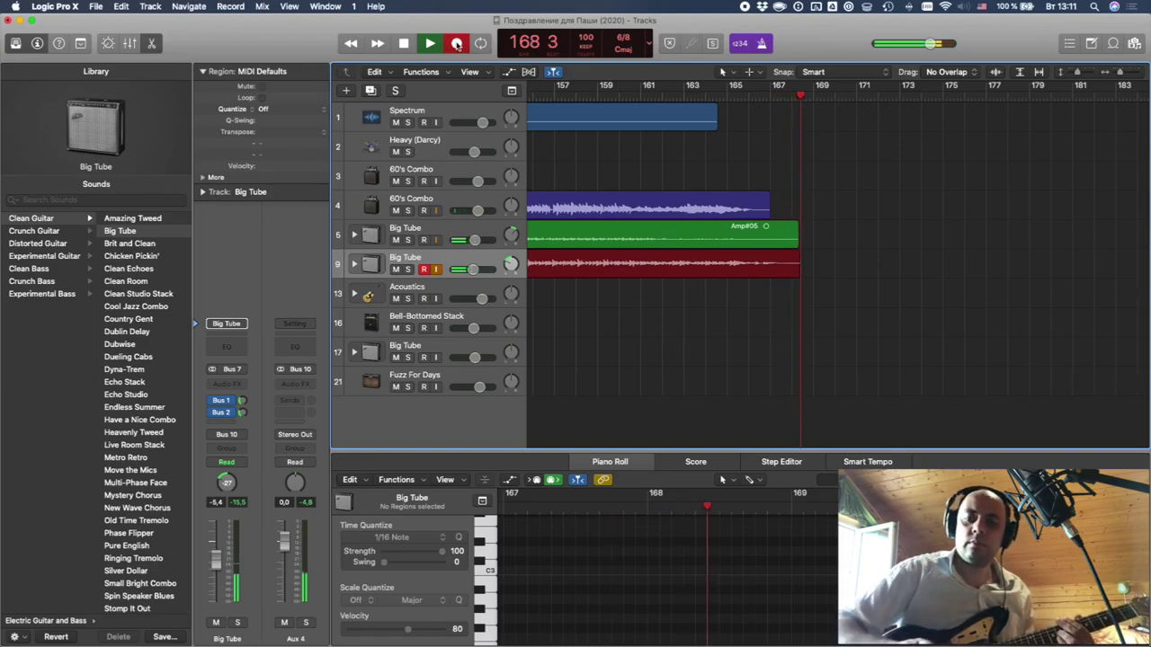
pyautogui.click(457, 43)
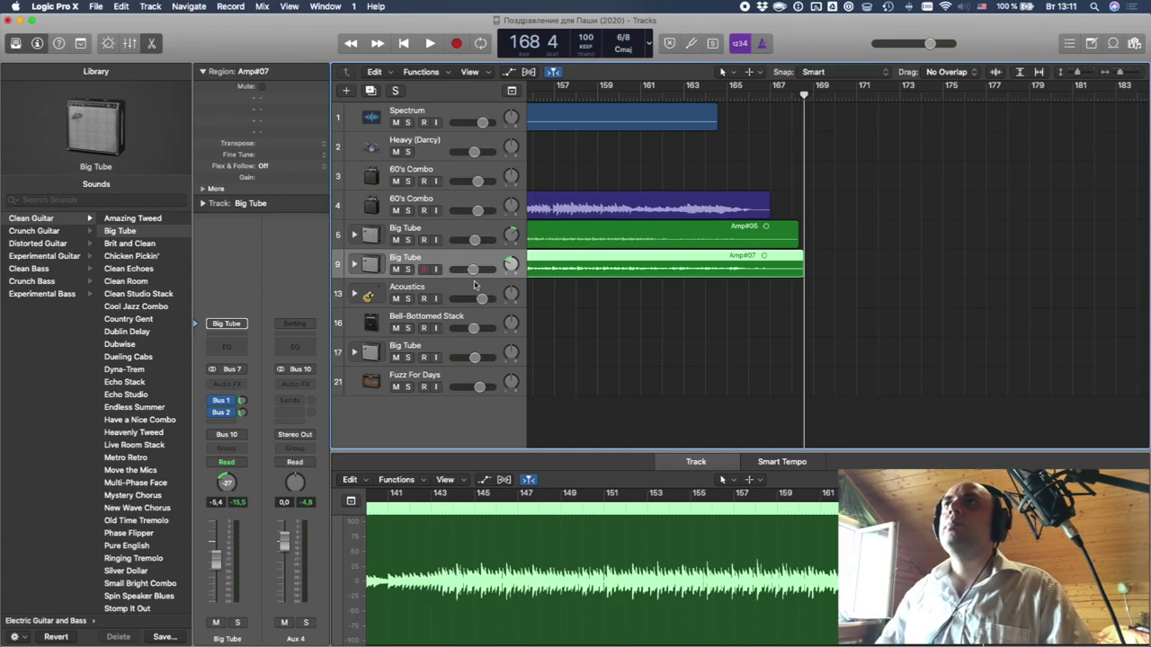
# - Play the arrangement back from the beginning of the project
pyautogui.click(404, 44)
pyautogui.press('space')
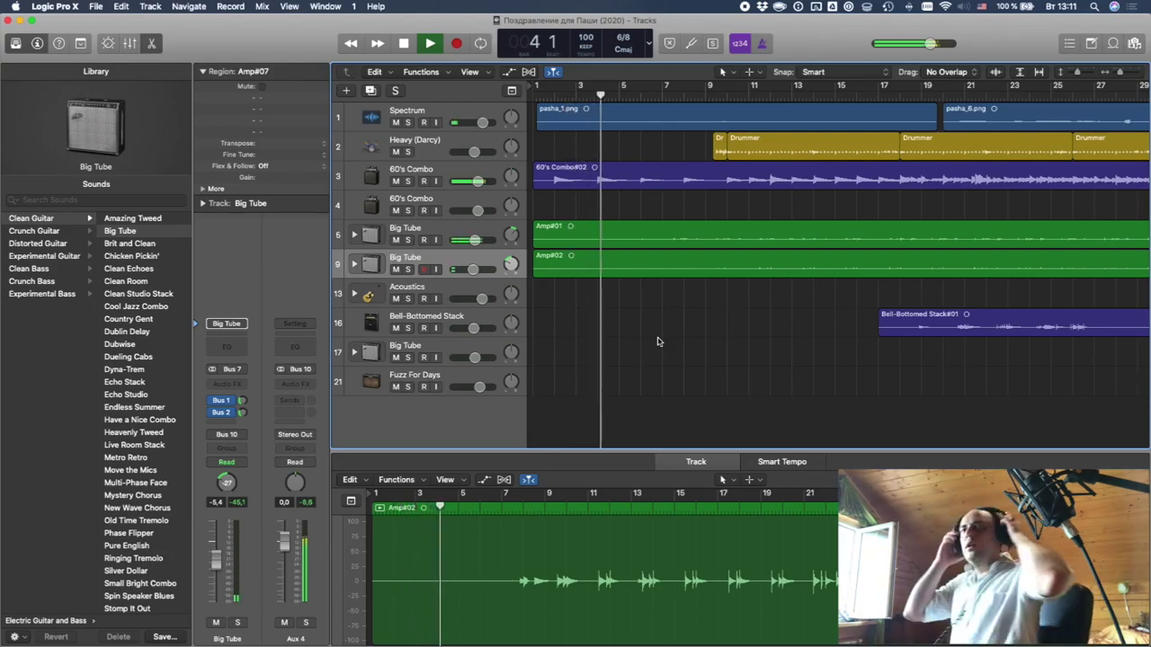
pyautogui.press('space')
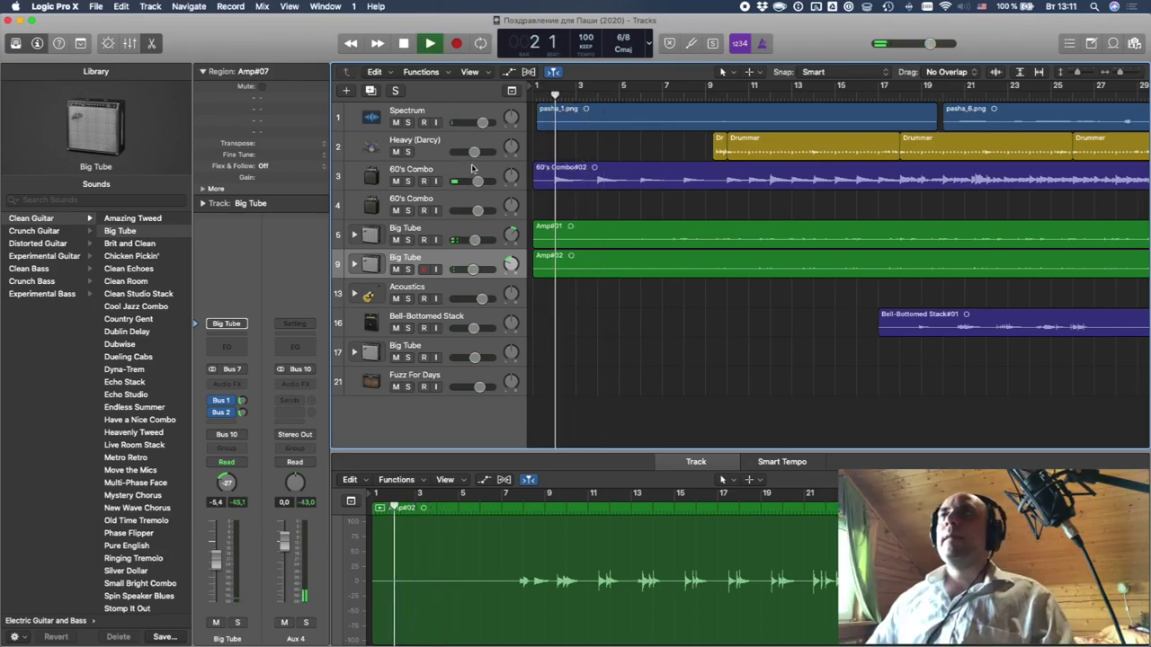
pyautogui.moveTo(564, 642)
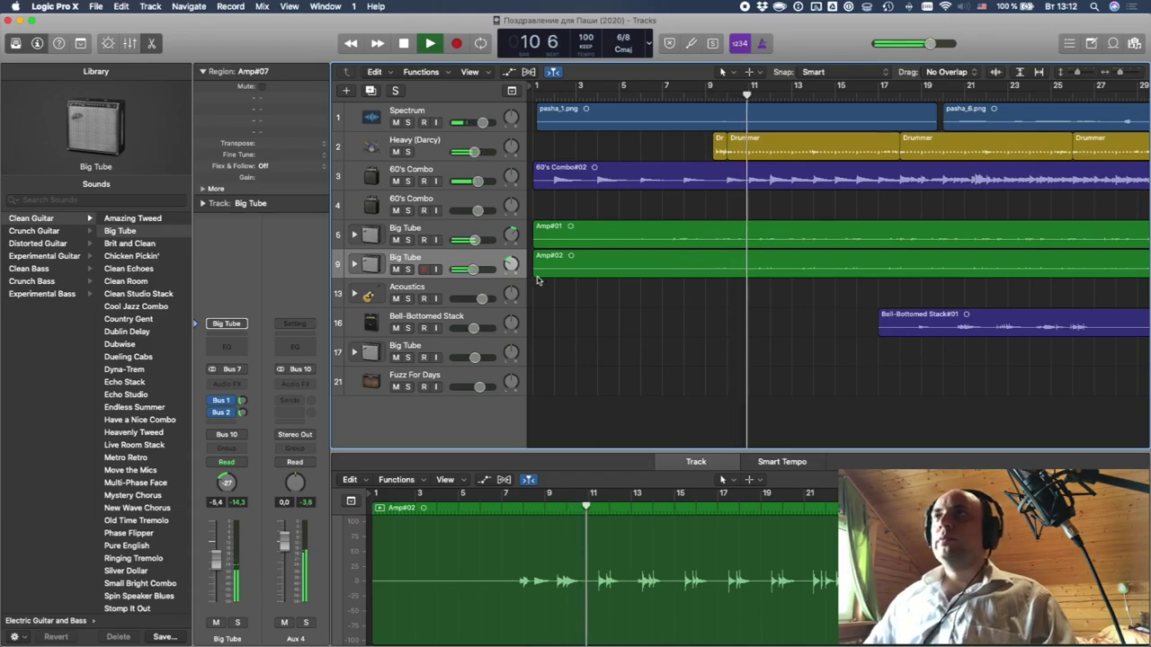
# - Set the Tape Delay feedback to 16 % on the 60's Combo track 4 and close the plug-in
pyautogui.click(457, 202)
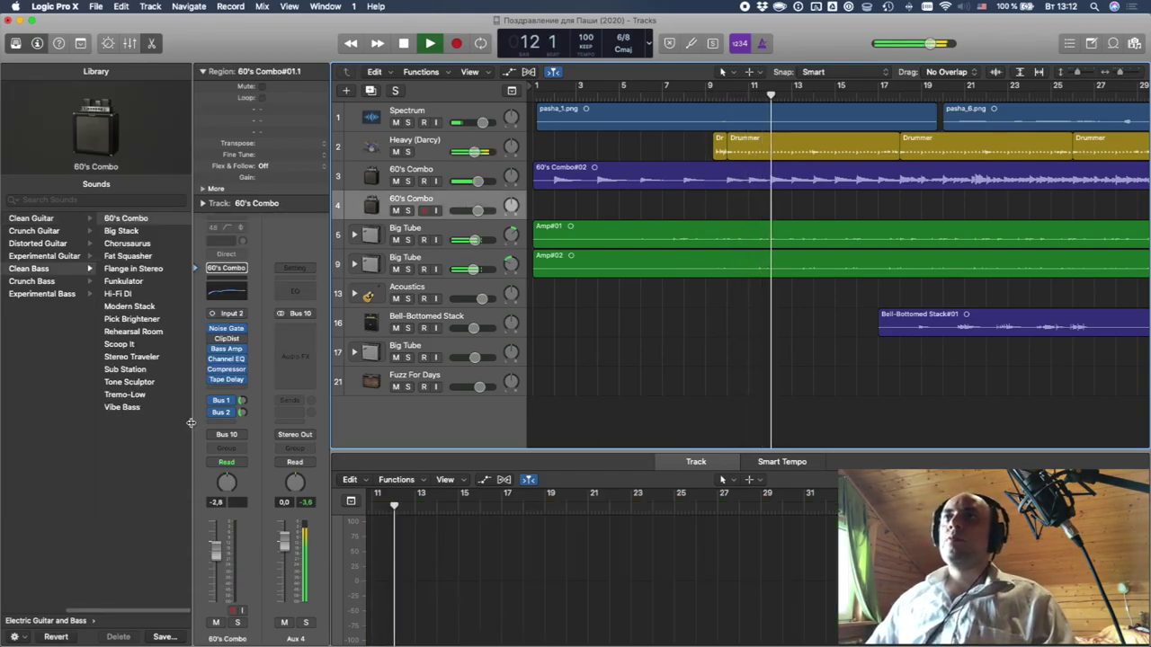
pyautogui.click(227, 380)
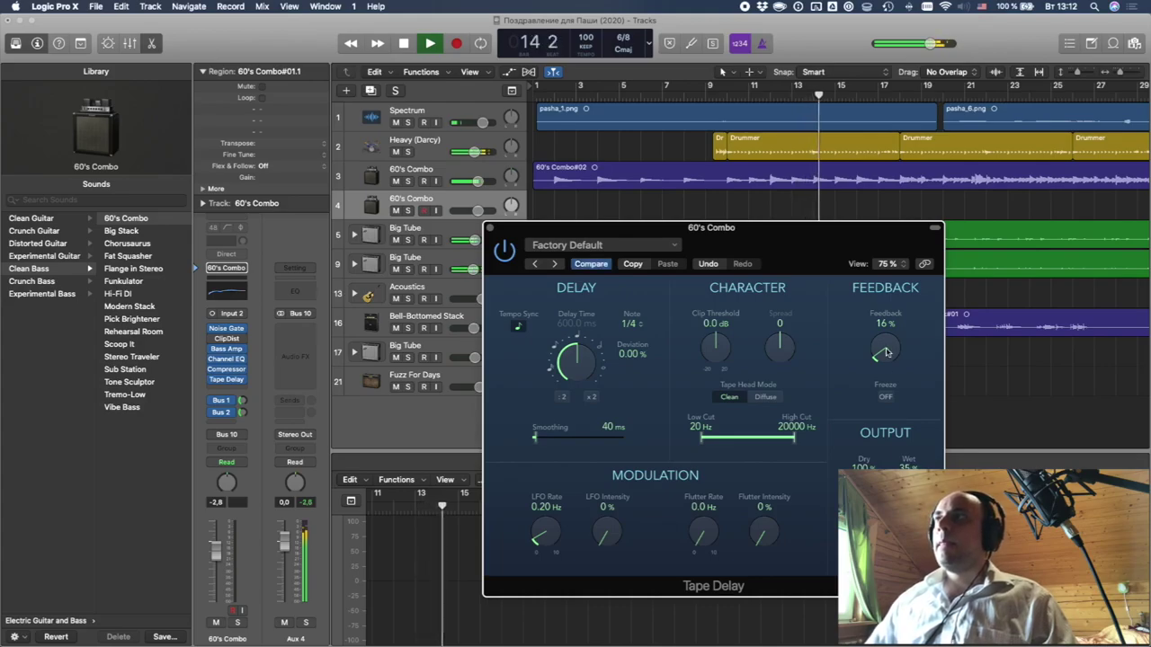
pyautogui.click(490, 229)
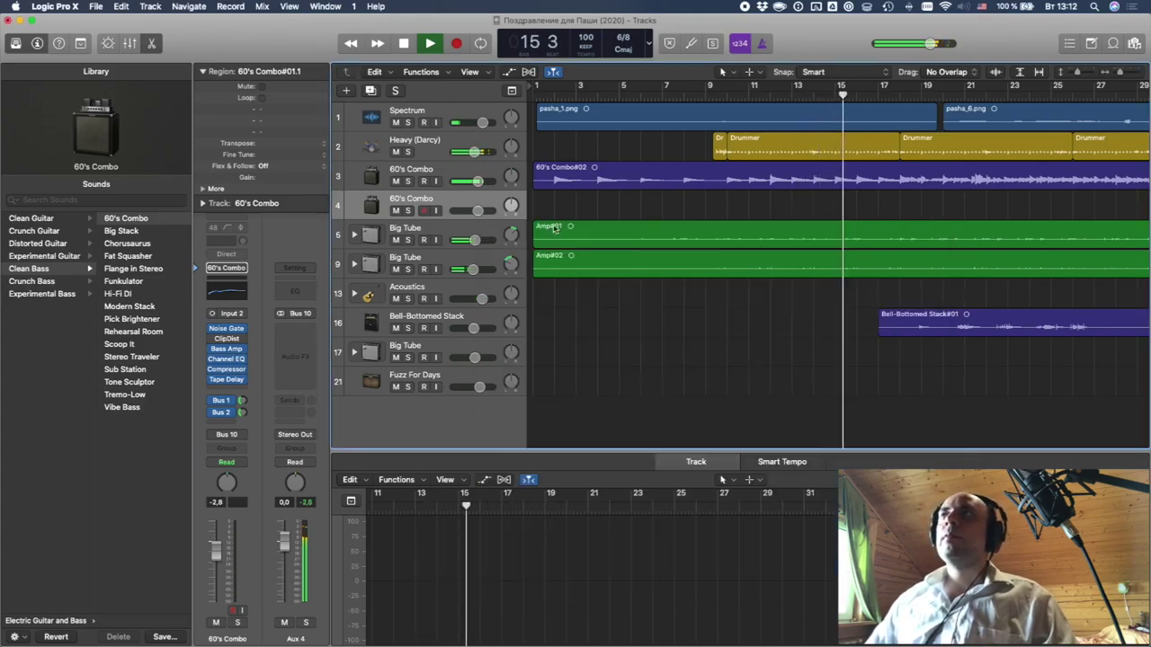
# - Check the channel strips of the 60's Combo, Heavy drums, Big Tube and Acoustics tracks during playback
pyautogui.hscroll(5, 663, 393)
pyautogui.hscroll(1, 664, 396)
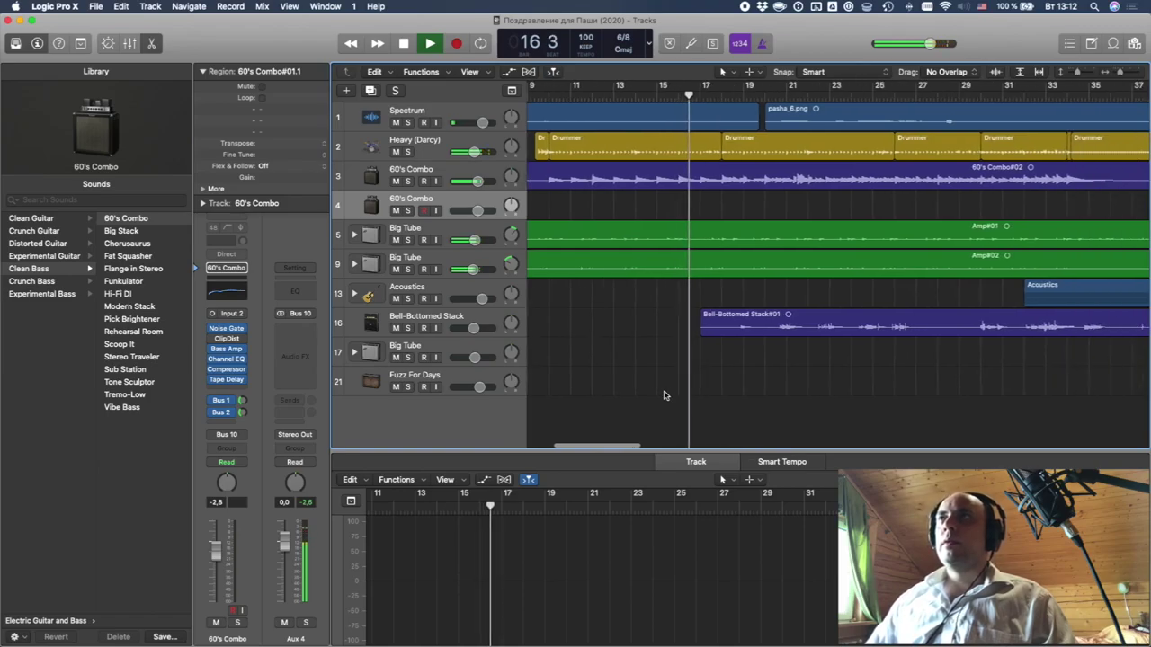
pyautogui.click(426, 171)
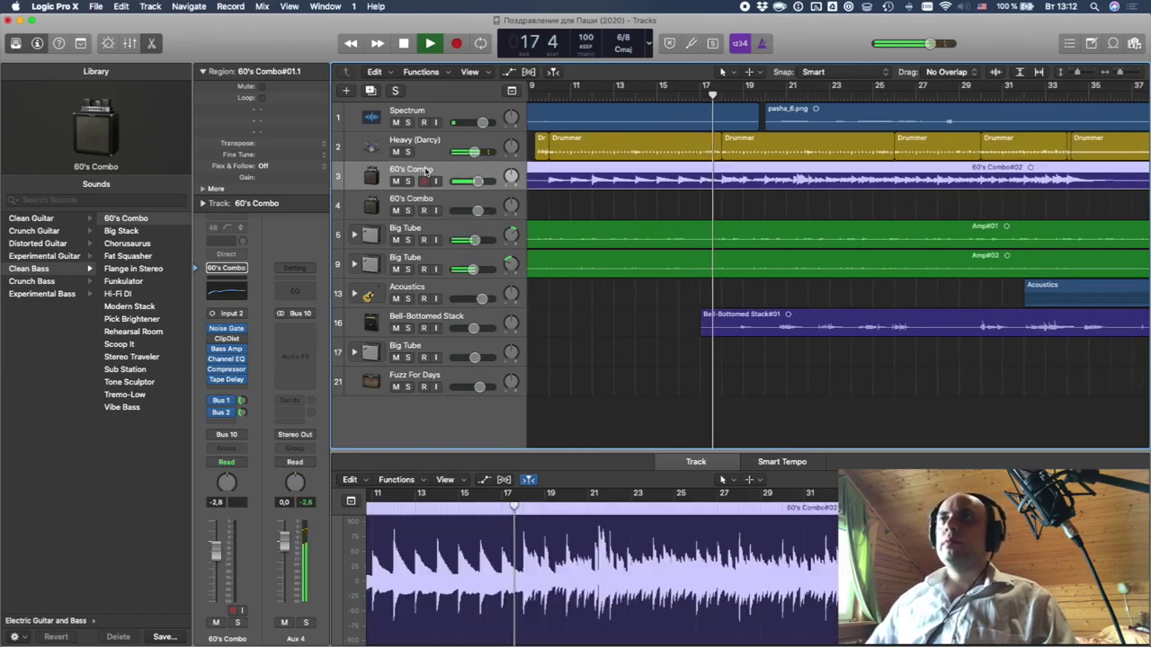
pyautogui.click(436, 143)
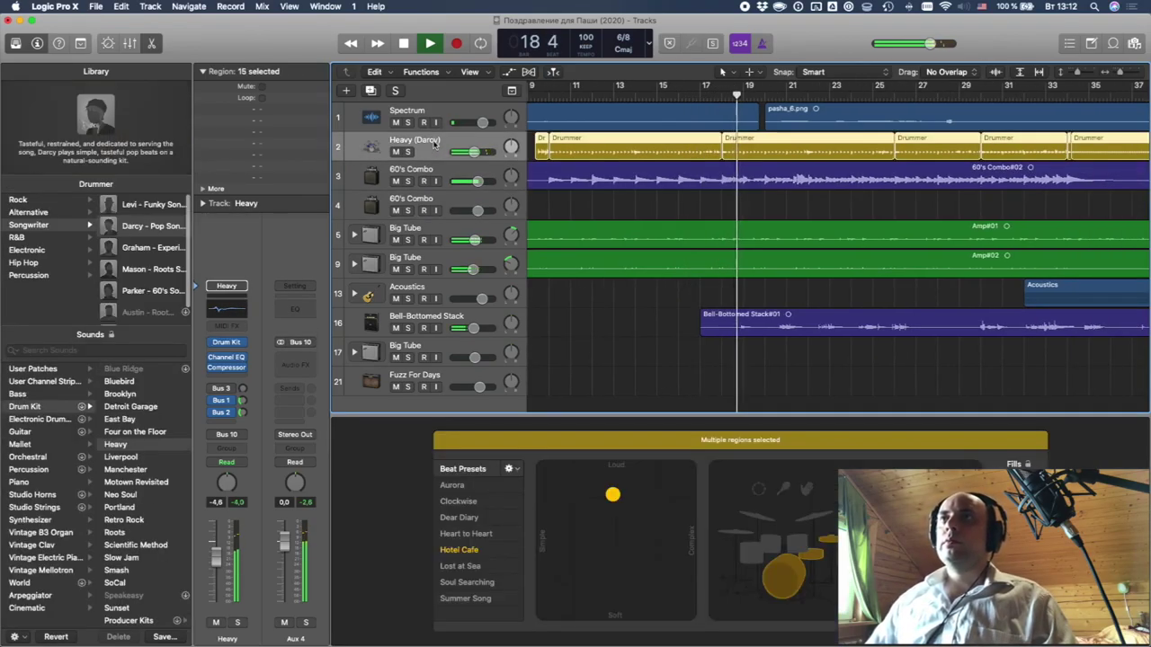
pyautogui.click(438, 205)
pyautogui.click(435, 242)
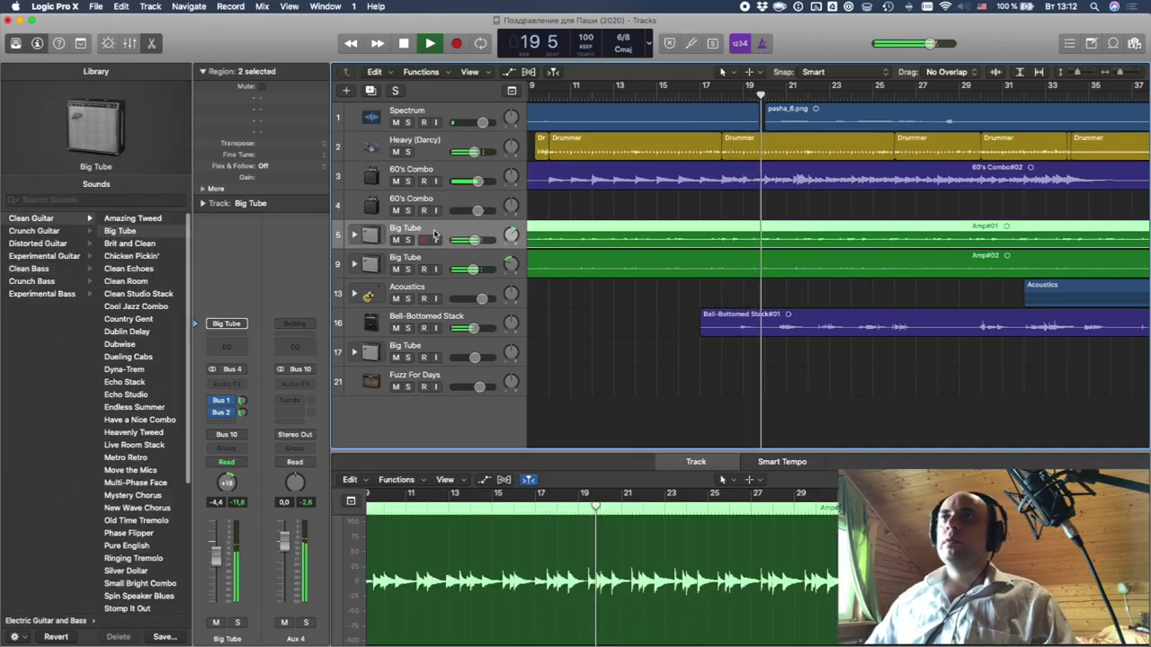
pyautogui.click(436, 266)
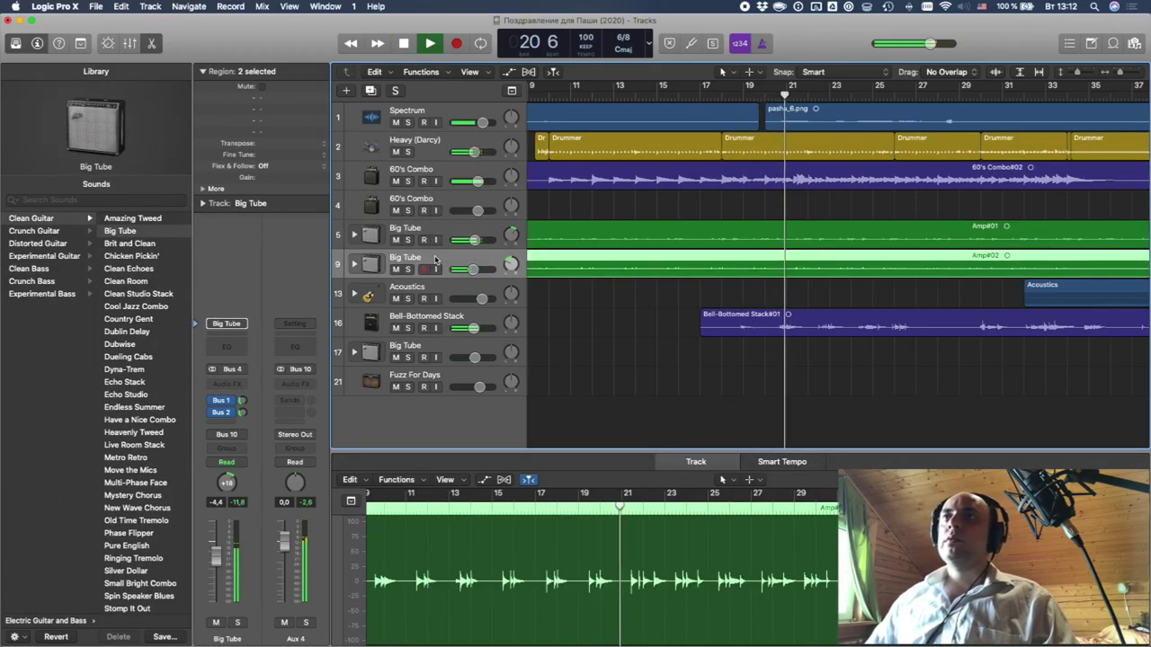
pyautogui.click(435, 287)
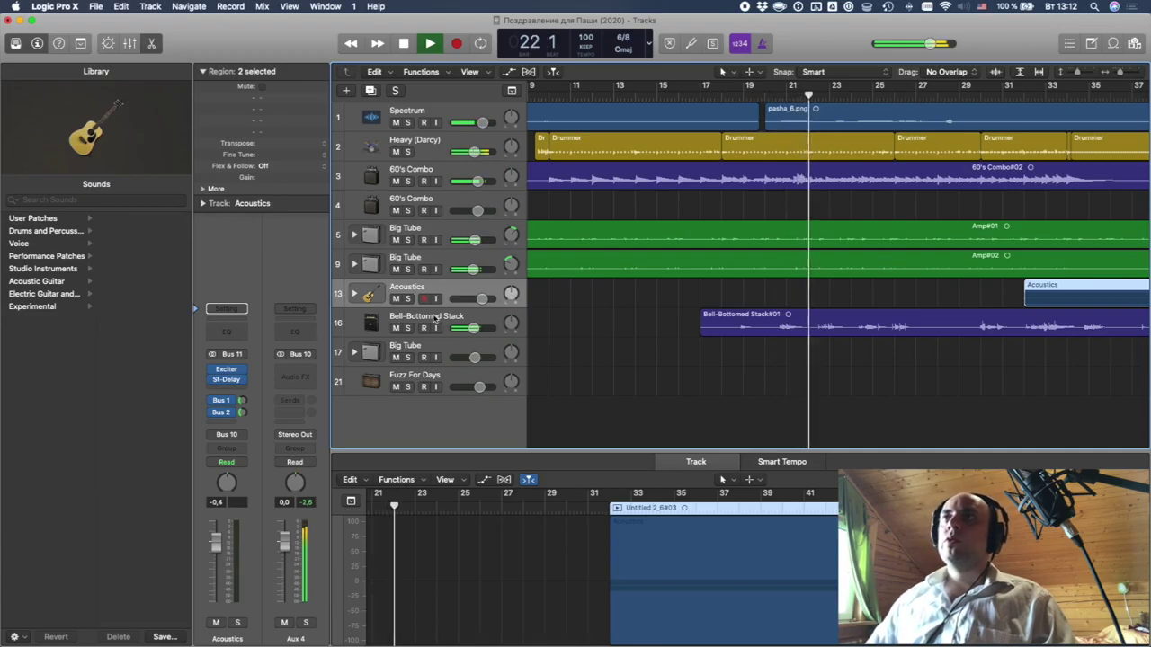
# - Adjust the Bus 2 sends on Bell-Bottomed Stack and the Big Tube track 17, setting the latter to -5.7
pyautogui.click(435, 320)
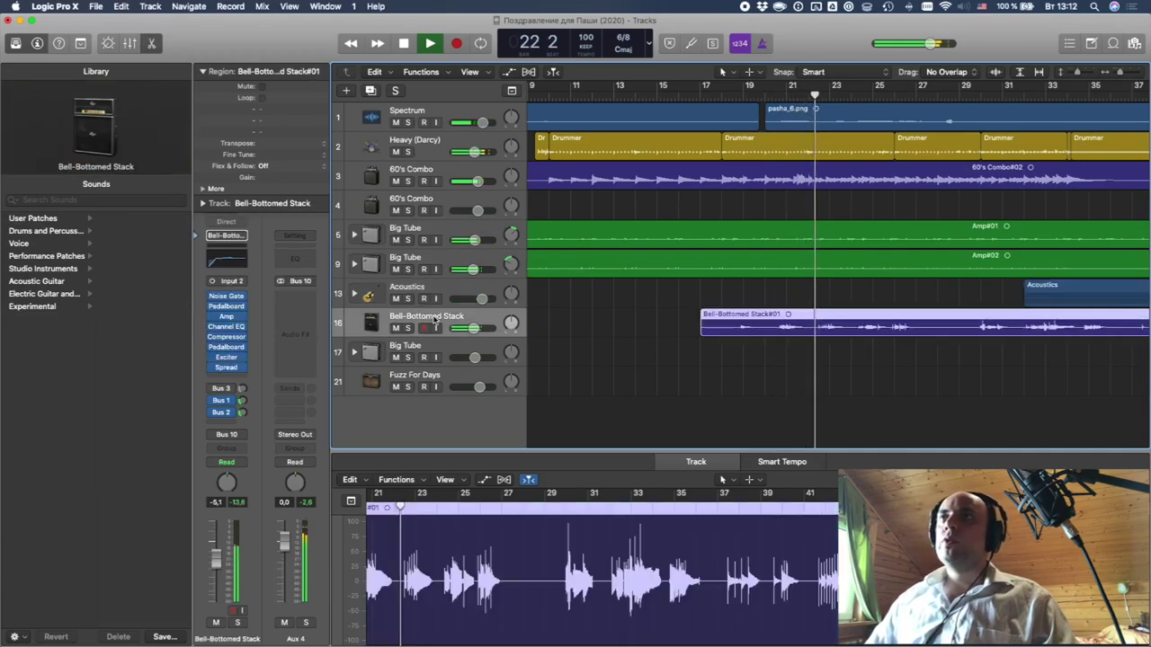
pyautogui.click(242, 411)
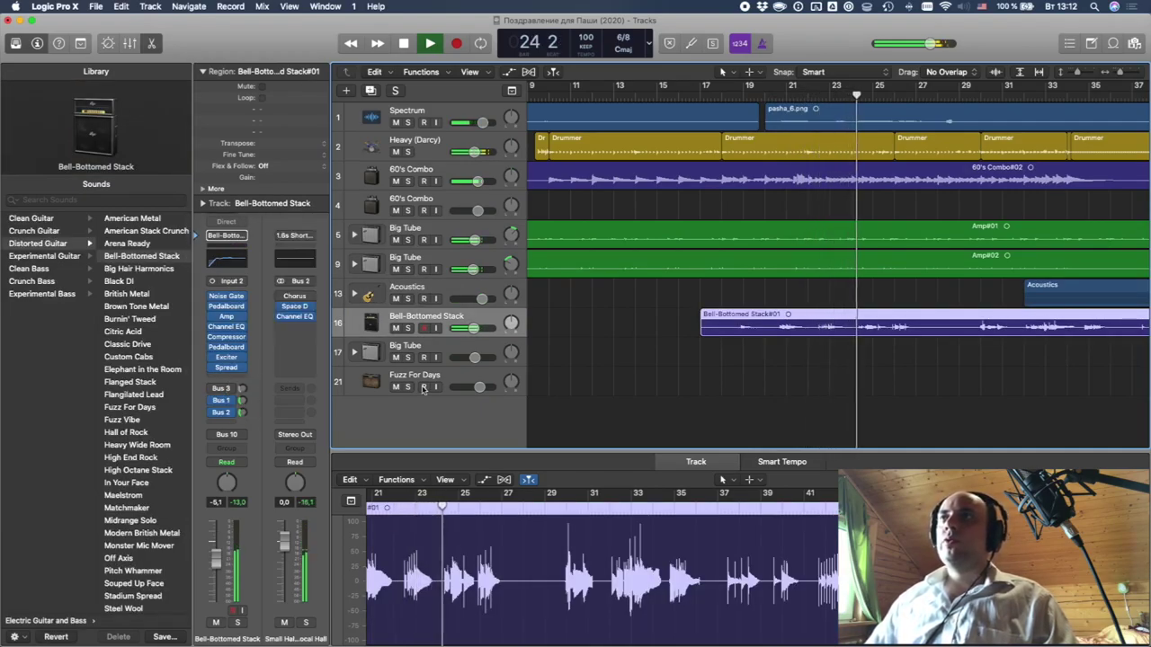
pyautogui.click(406, 347)
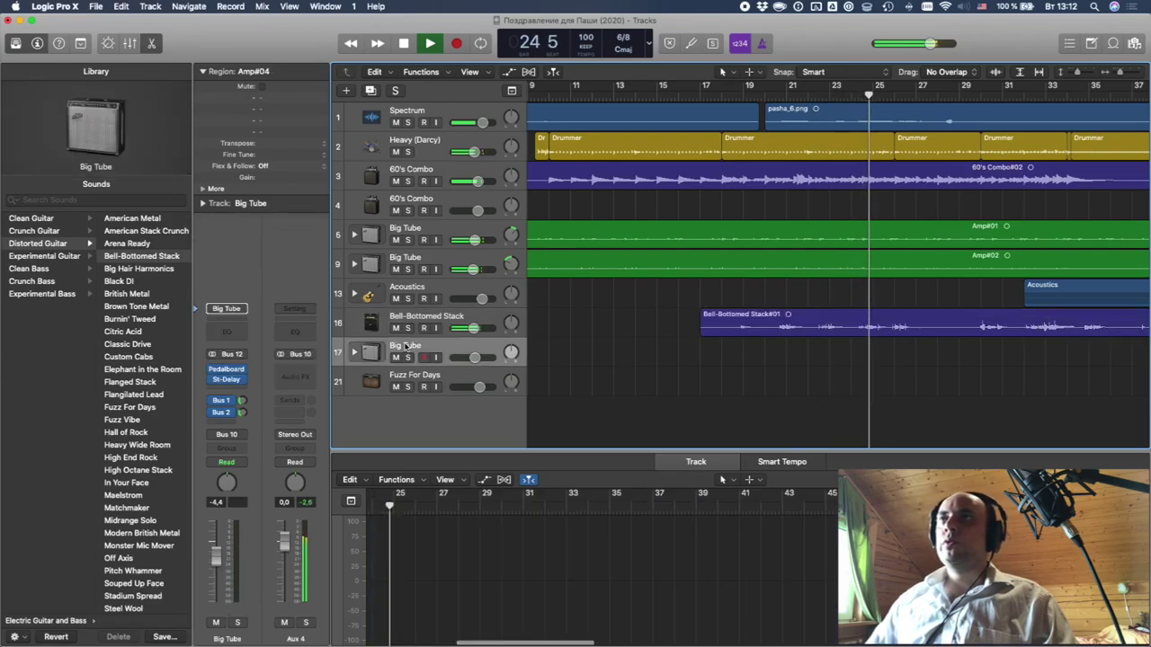
pyautogui.click(240, 403)
# - Set the Fuzz For Days track's sends to -9.4 on Bus 2 and -9.6 on Bus 1
pyautogui.press('Down')
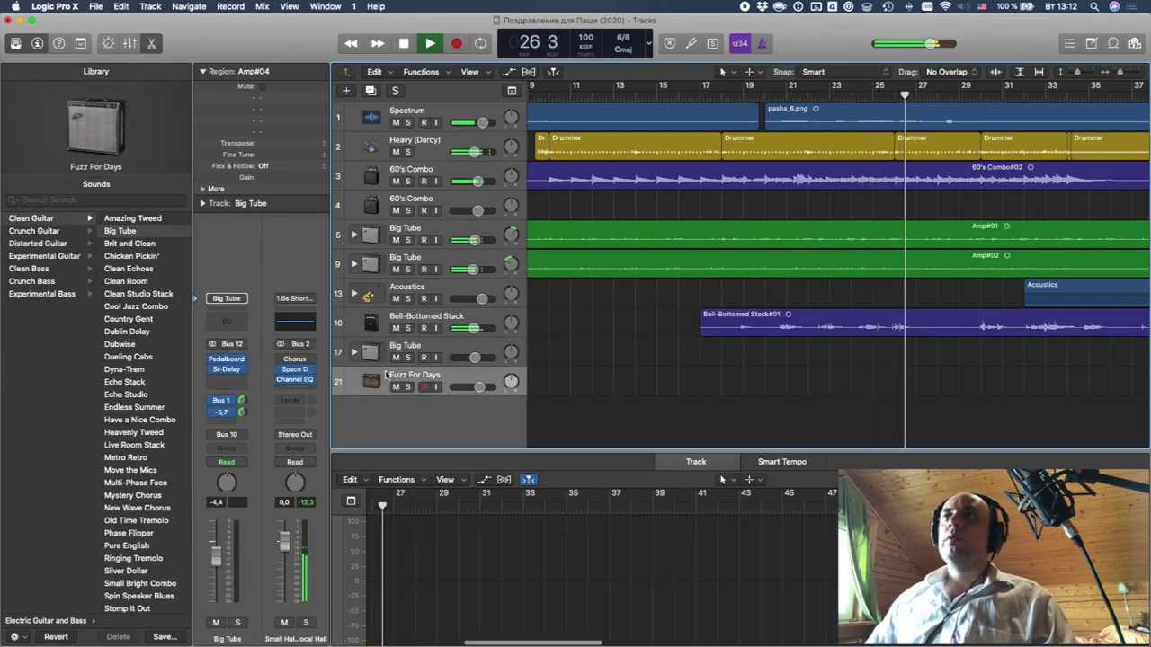
pyautogui.click(242, 413)
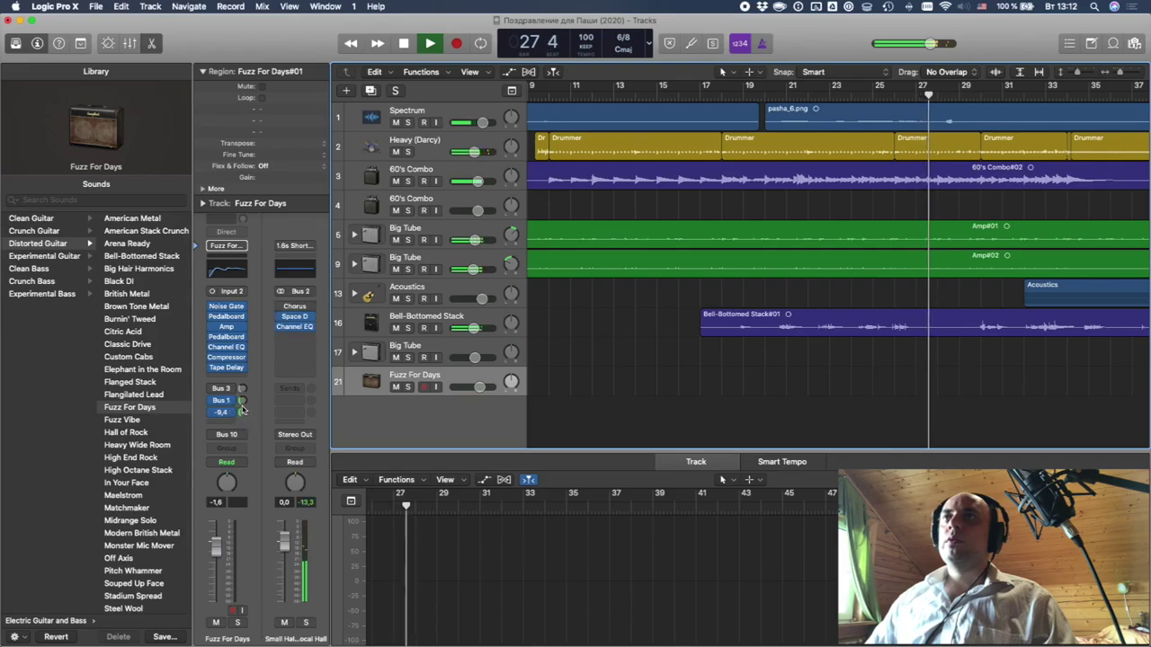
pyautogui.click(241, 400)
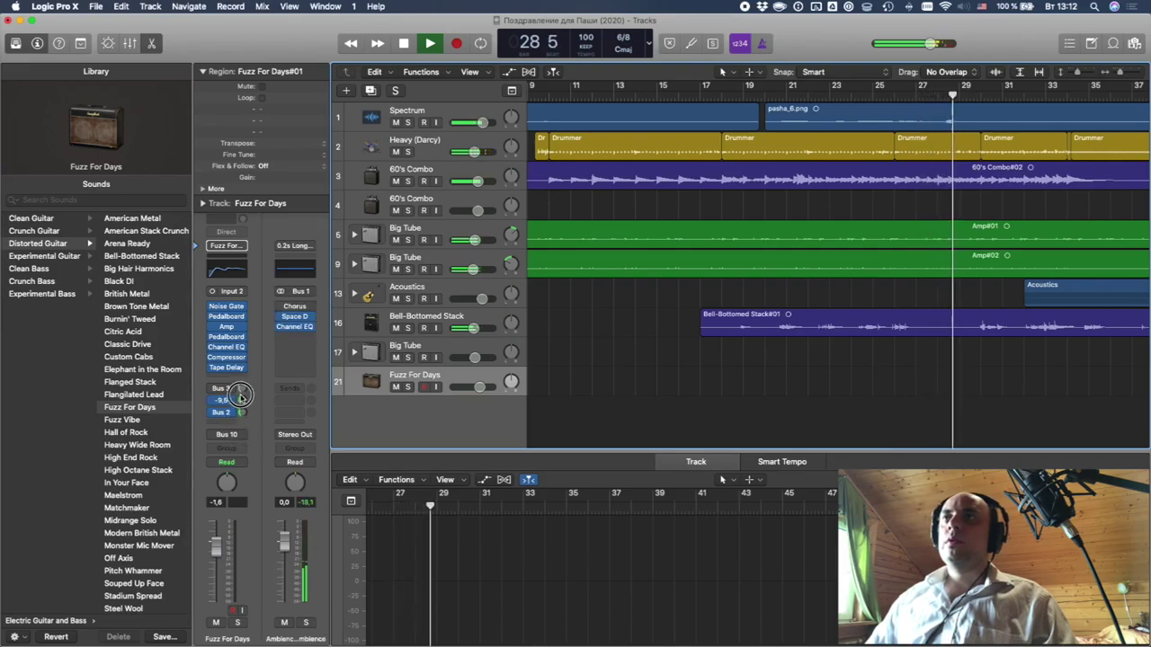
# - Open the Channel EQ of the Bell-Bottomed Stack track and turn on its analyzer
pyautogui.hscroll(6, 737, 327)
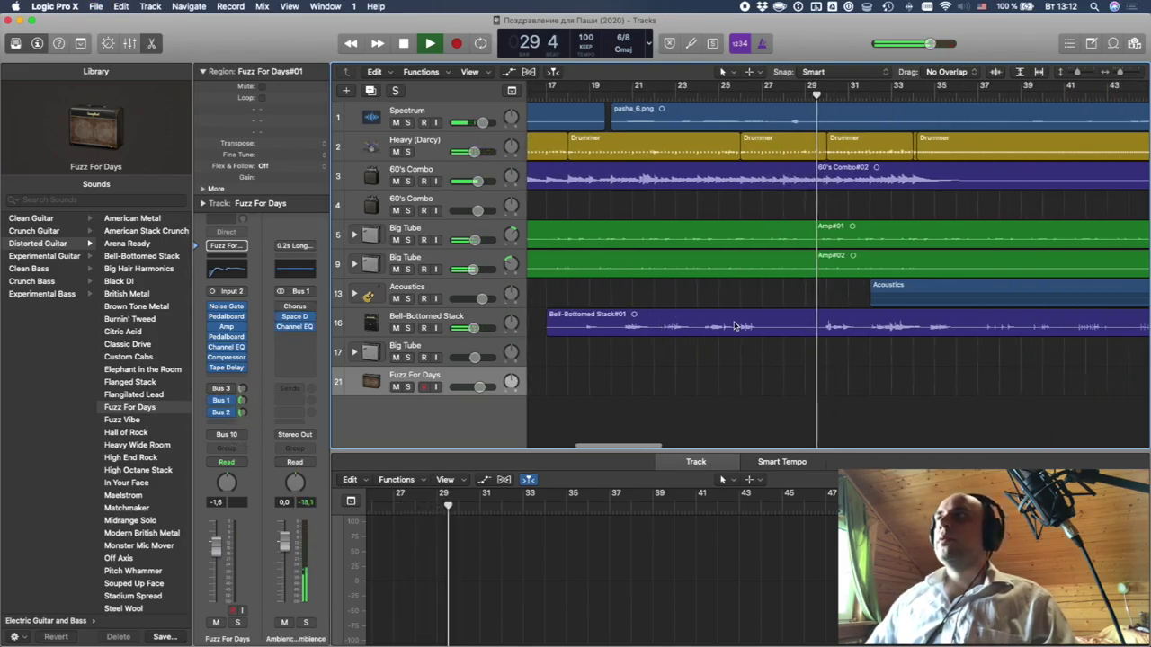
pyautogui.click(656, 325)
pyautogui.click(227, 260)
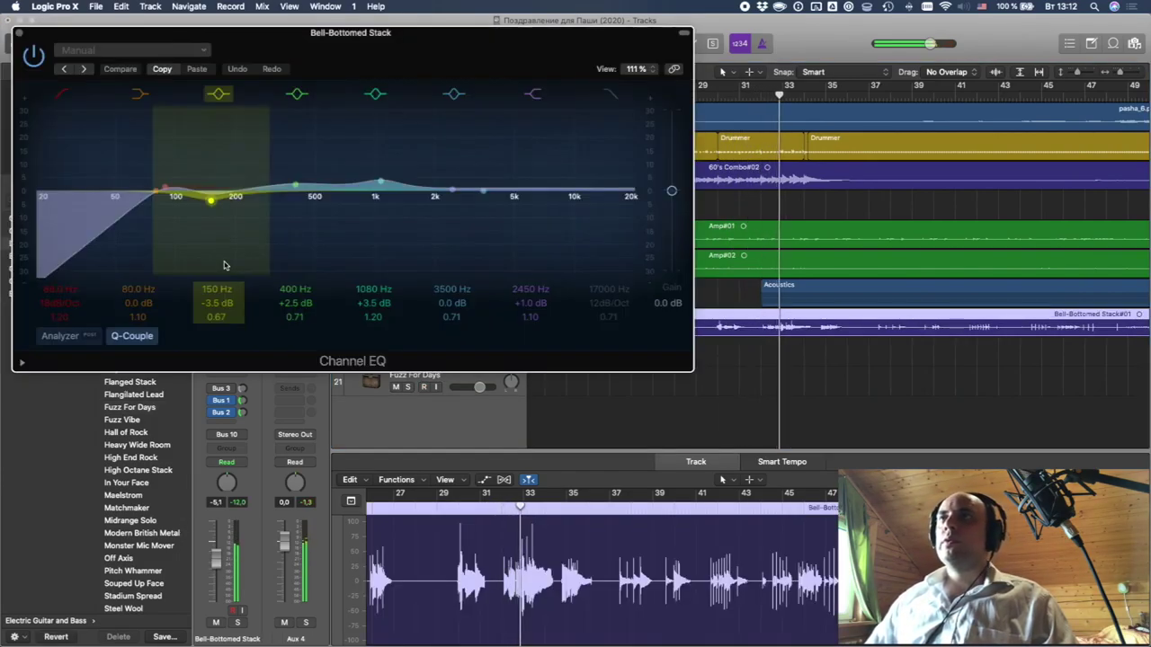
pyautogui.click(57, 335)
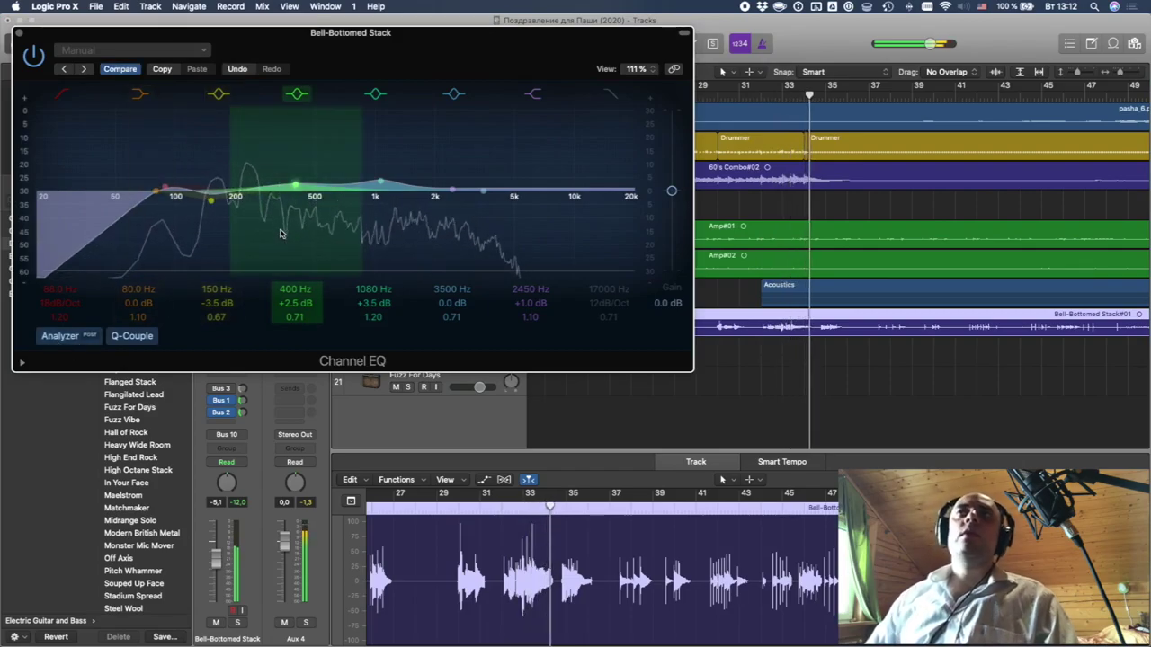
# - Boost two bands of the Bell-Bottomed Stack EQ to 600 Hz at +13.5 dB and 3100 Hz at +9.0 dB
pyautogui.moveTo(365, 218); pyautogui.dragTo(315, 177)
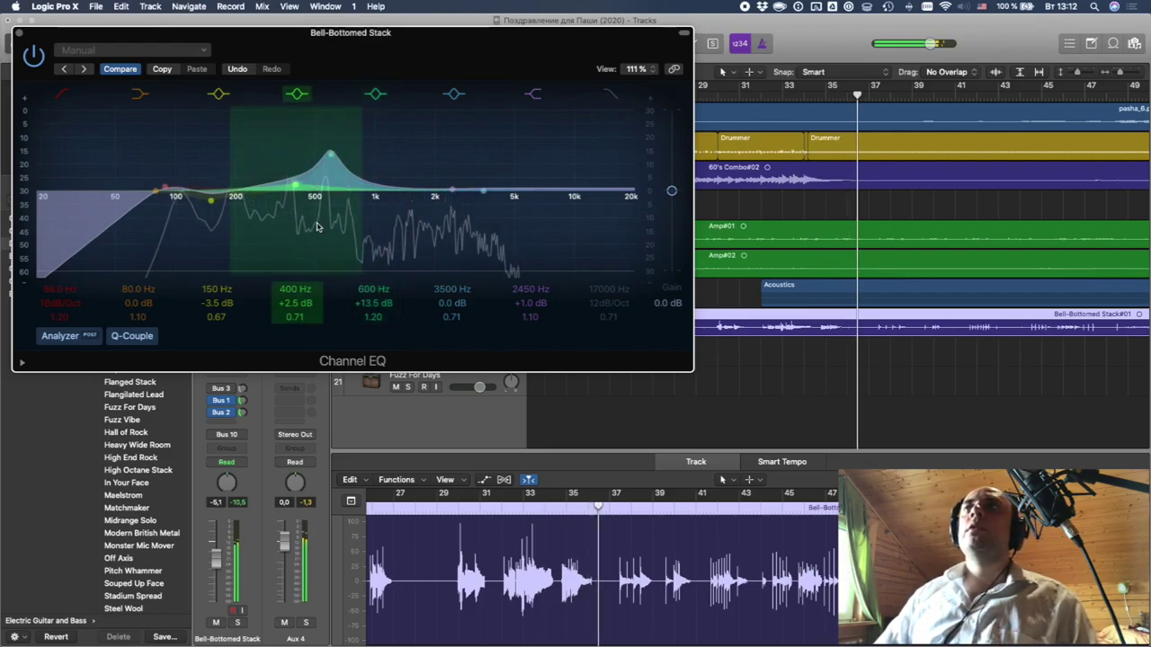
pyautogui.moveTo(342, 363); pyautogui.dragTo(391, 418)
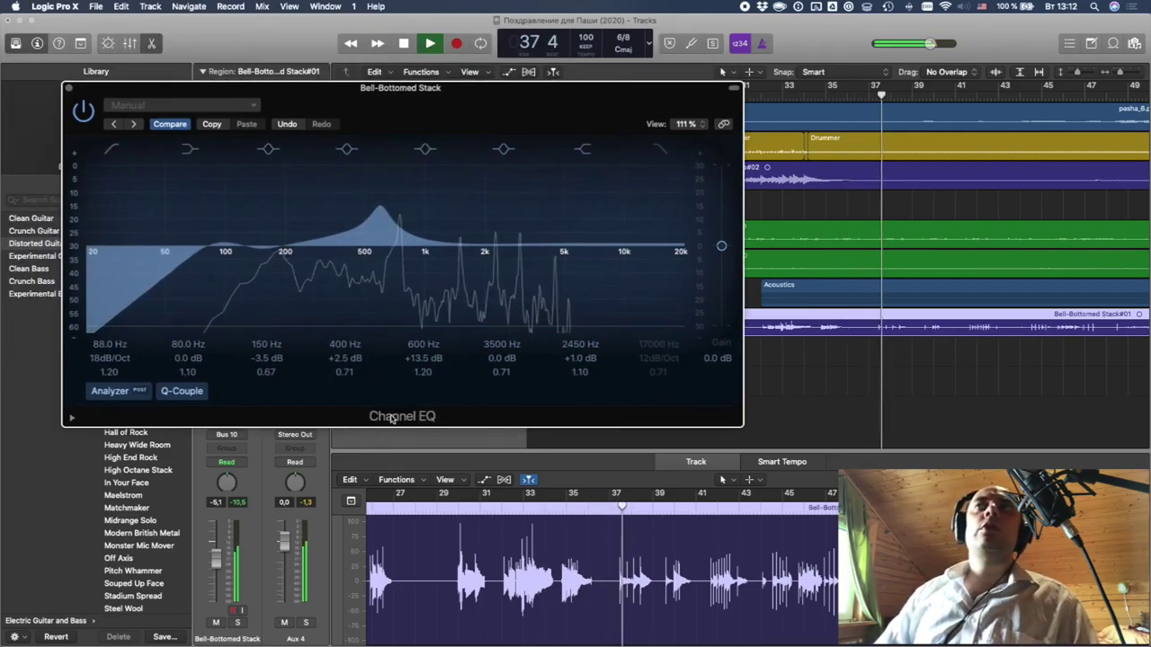
pyautogui.moveTo(529, 244); pyautogui.dragTo(520, 219)
# - Set the Bell-Bottomed Stack EQ bands to 102 Hz -20.0 dB, 770 Hz +24.0 dB, 2400 Hz +4.5 dB and 3200 Hz -12.5 dB, and close it
pyautogui.moveTo(206, 245); pyautogui.dragTo(219, 342)
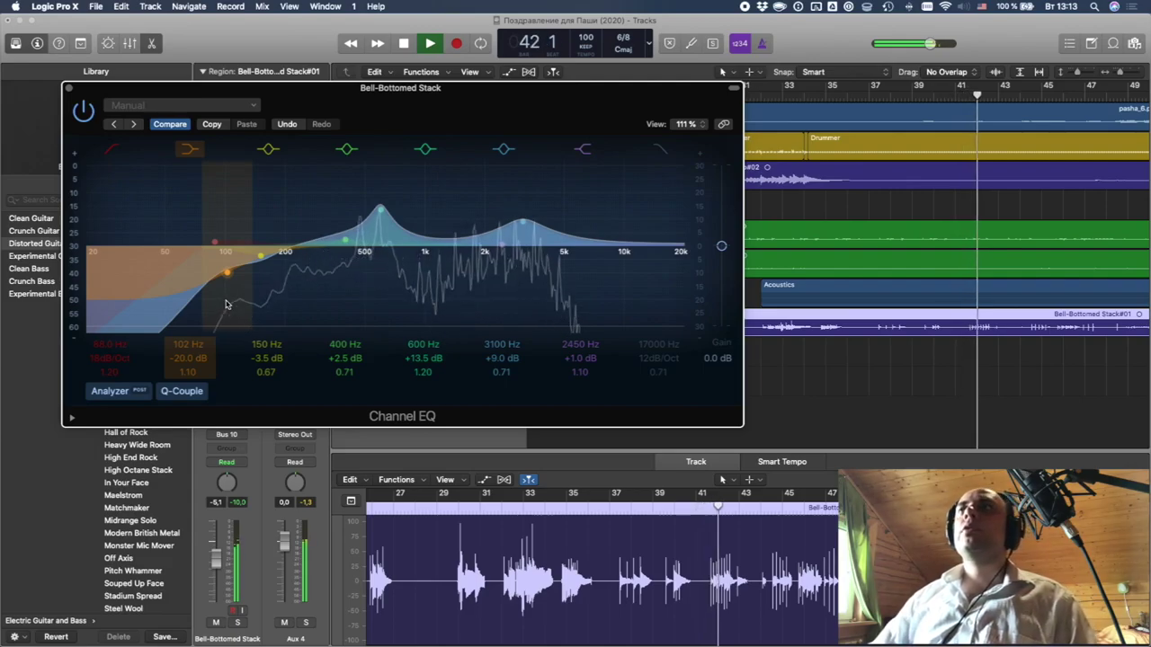
pyautogui.moveTo(406, 259); pyautogui.dragTo(397, 171)
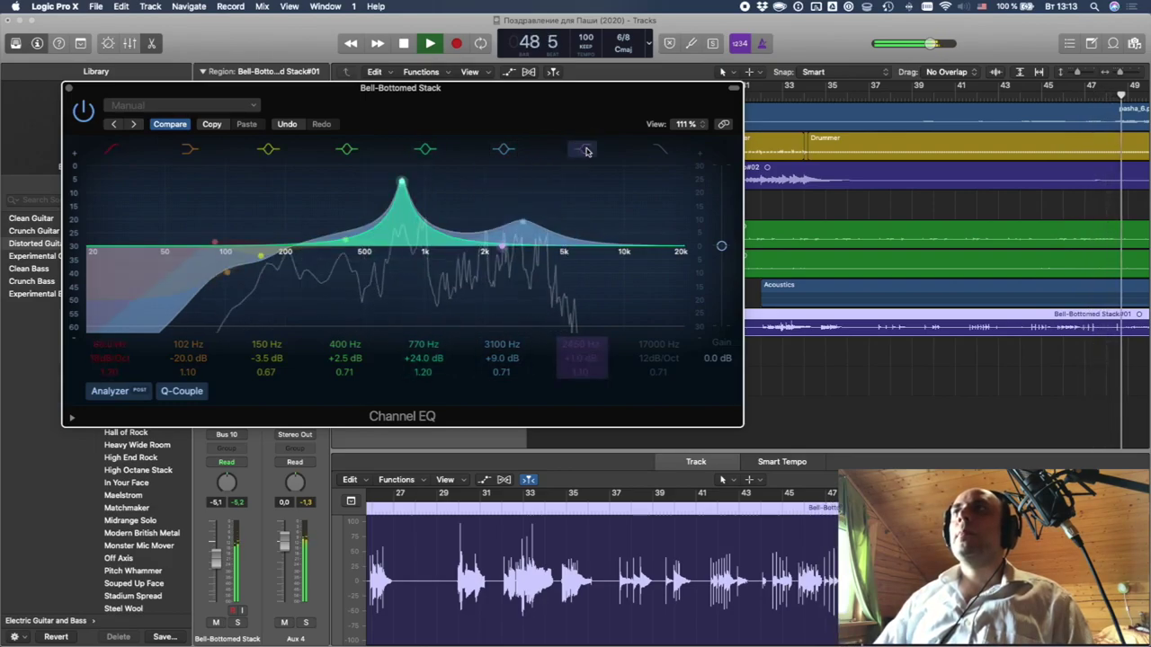
pyautogui.moveTo(628, 242); pyautogui.dragTo(605, 305)
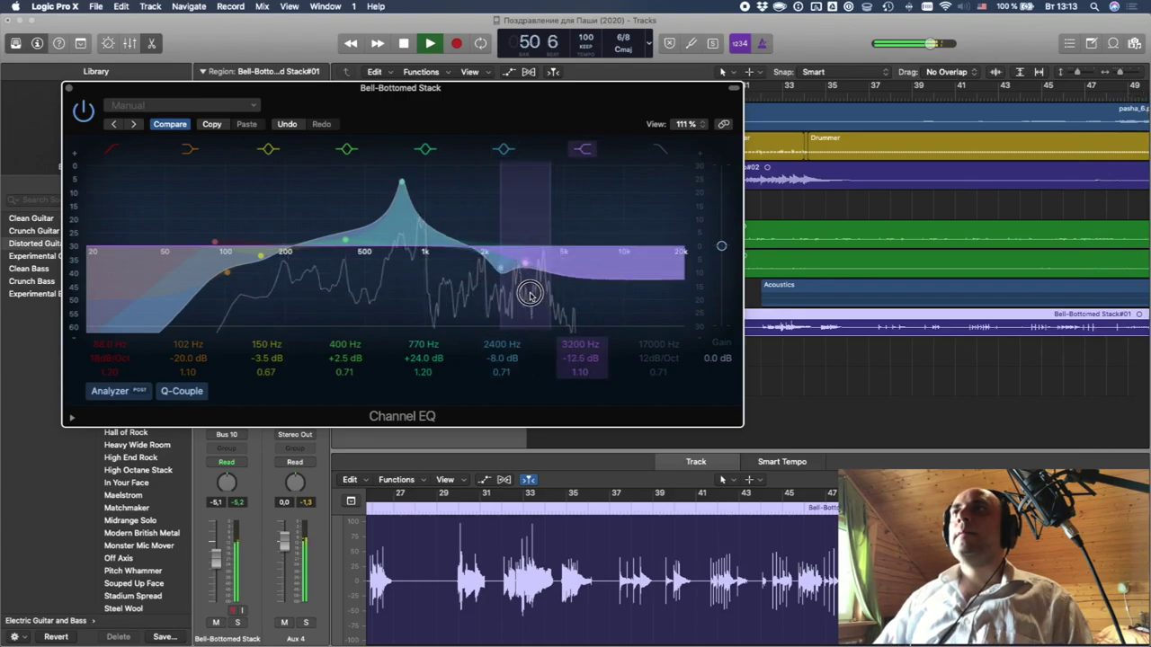
pyautogui.moveTo(500, 272); pyautogui.dragTo(501, 237)
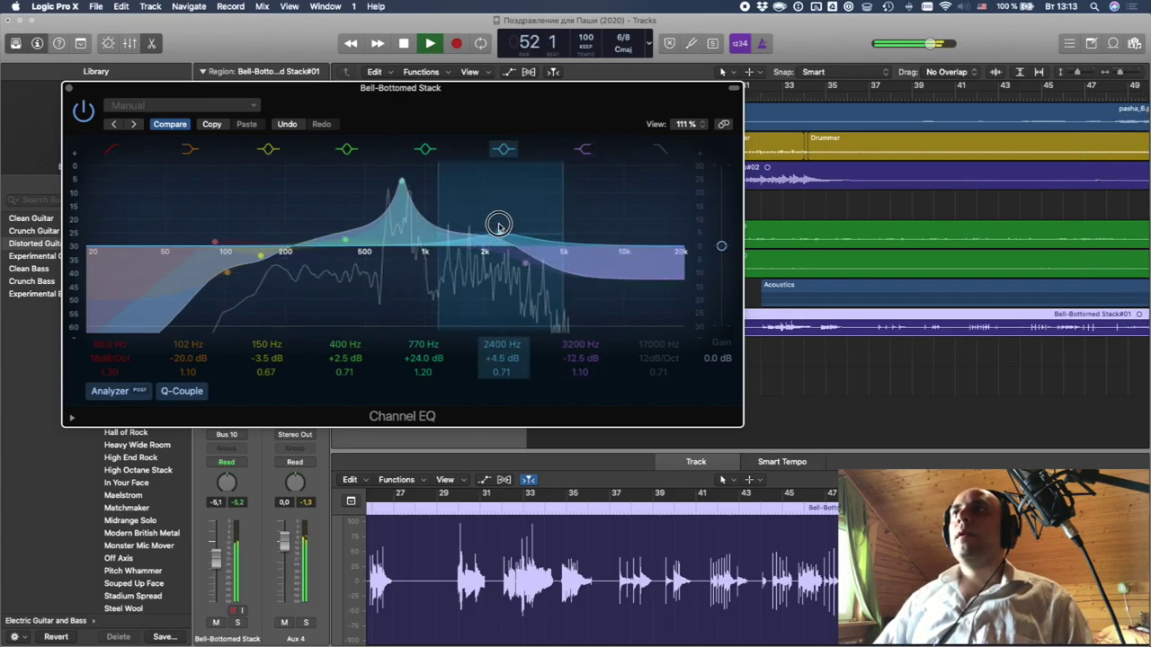
pyautogui.moveTo(394, 101); pyautogui.dragTo(481, 133)
pyautogui.click(154, 121)
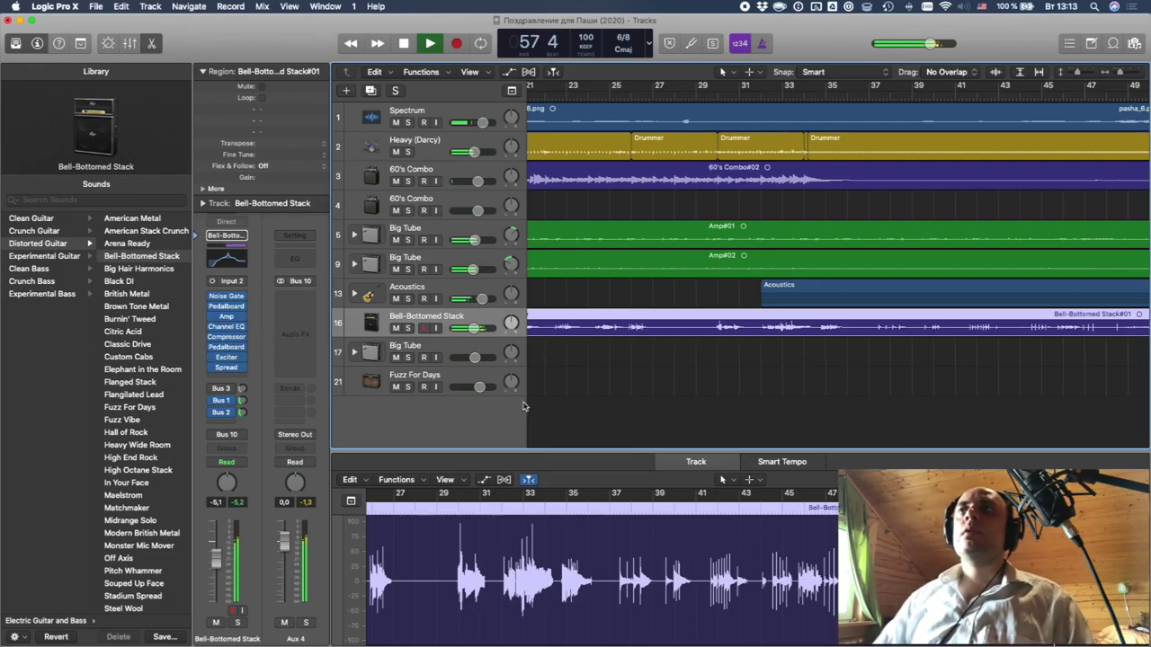
# - Examine the arrangement through to its end during playback, including the tracks inside the Acoustics stack
pyautogui.hscroll(10, 661, 396)
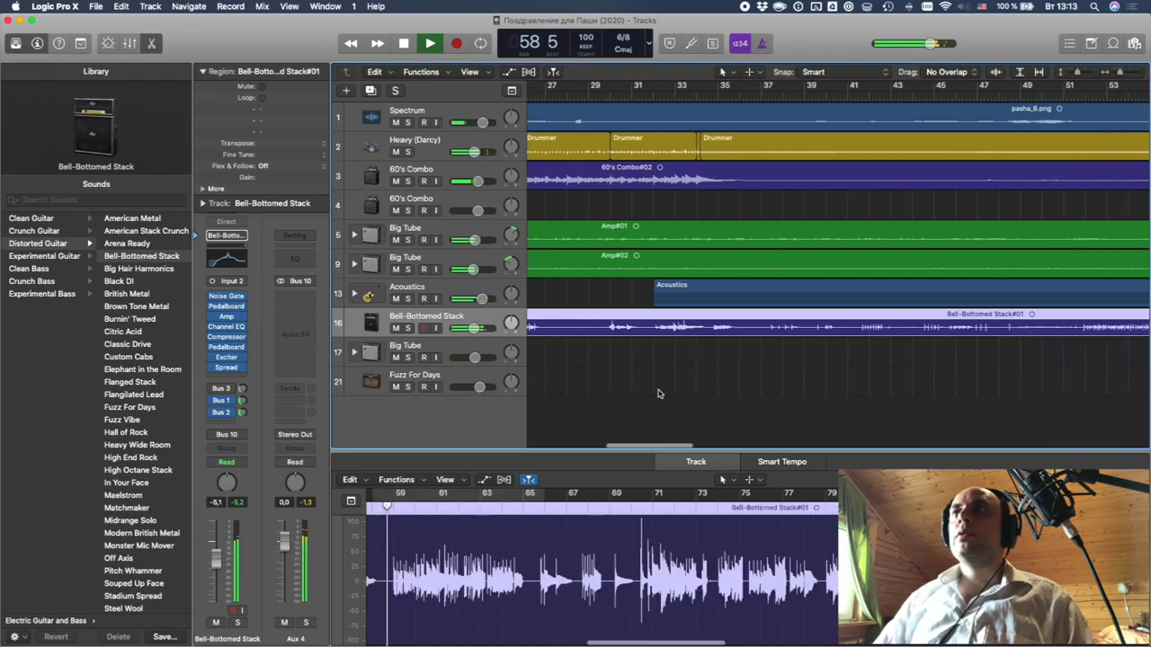
pyautogui.hscroll(6, 756, 363)
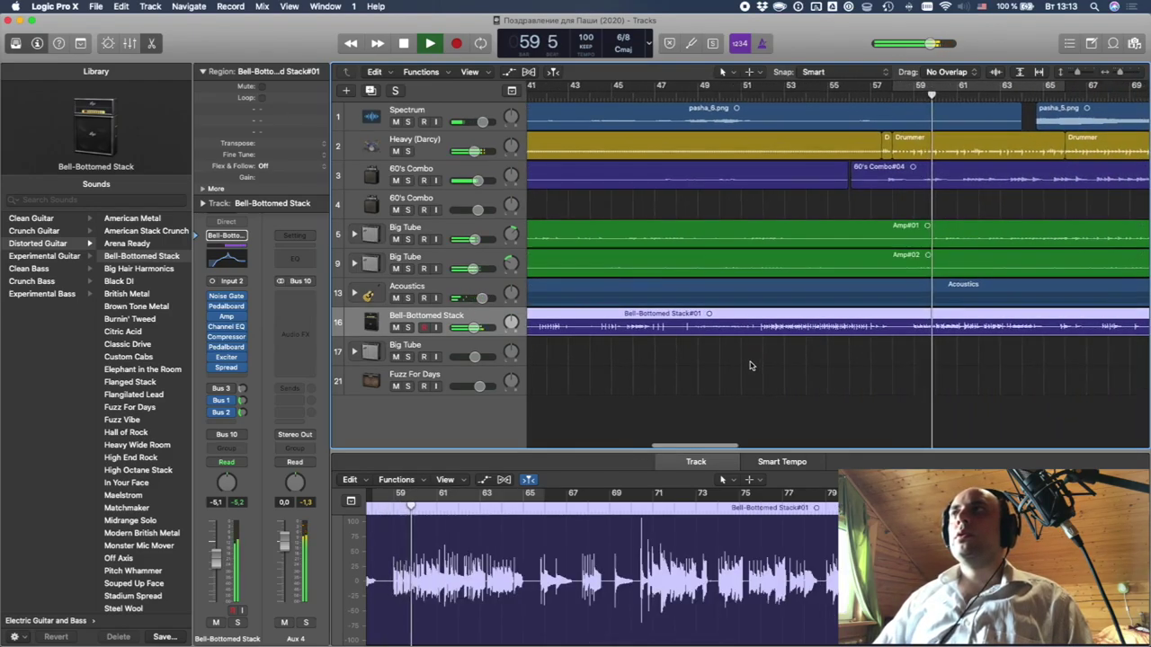
pyautogui.hscroll(3, 750, 366)
pyautogui.hscroll(2, 750, 366)
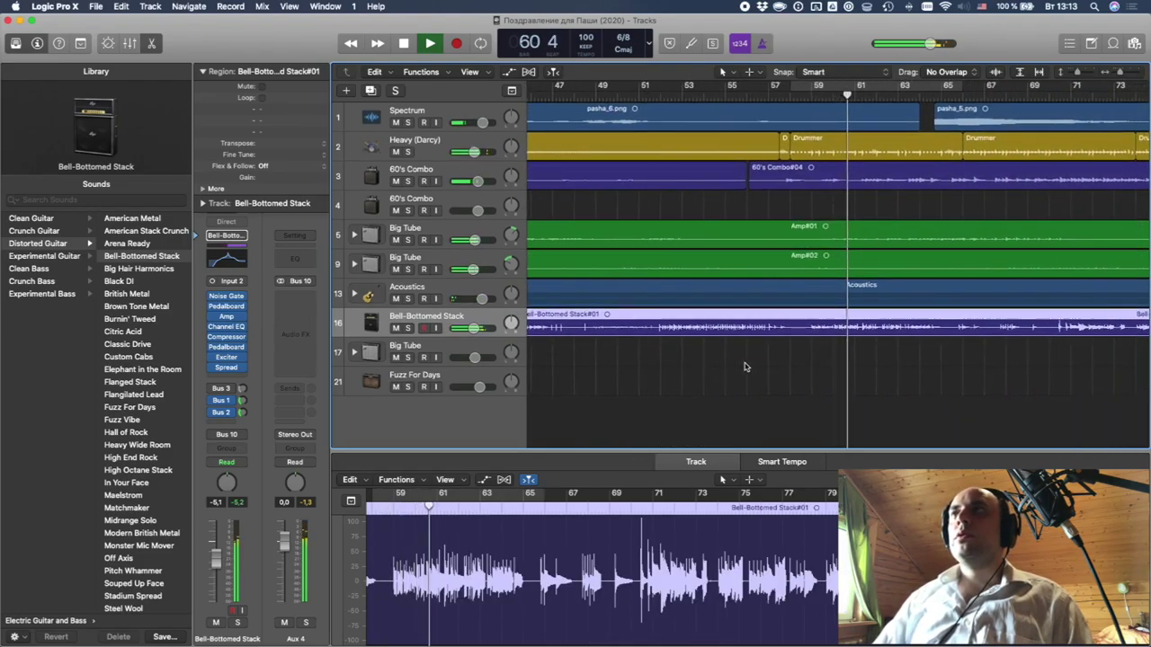
pyautogui.click(355, 294)
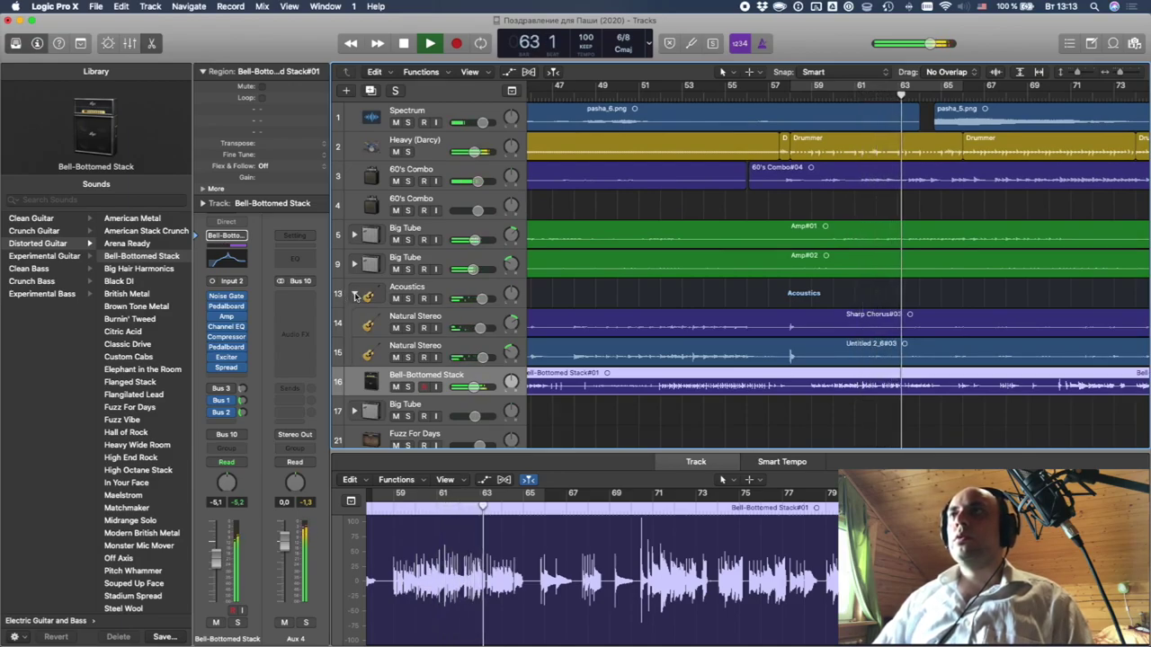
pyautogui.click(356, 295)
pyautogui.hscroll(3, 598, 389)
pyautogui.hscroll(2, 598, 388)
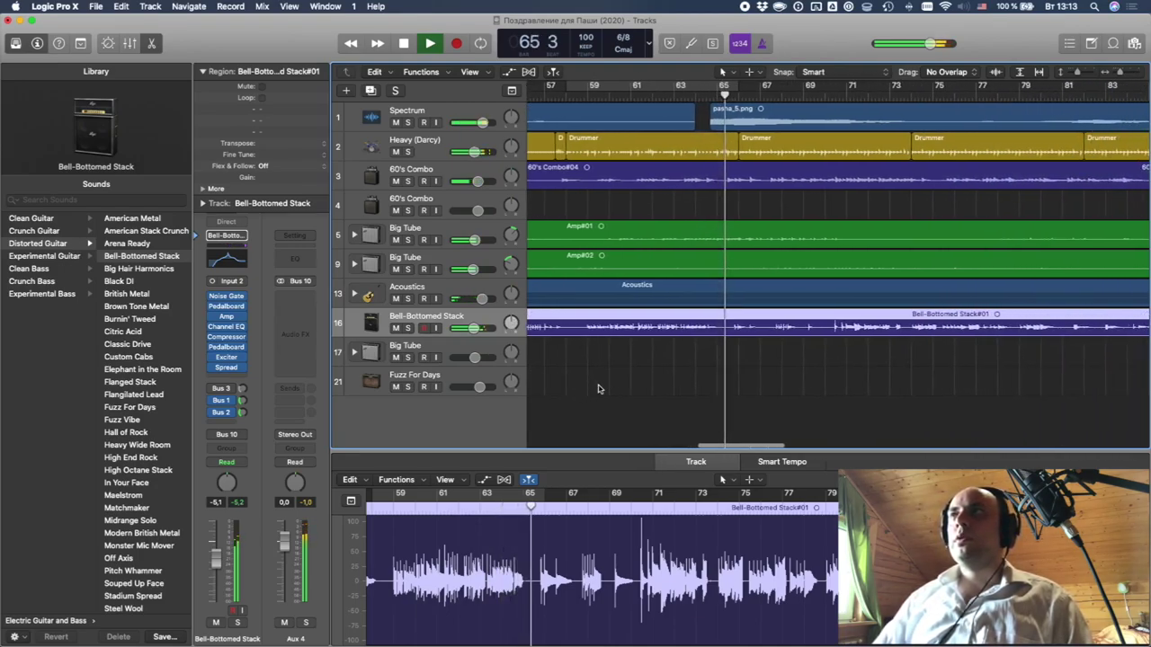
pyautogui.hscroll(15, 752, 380)
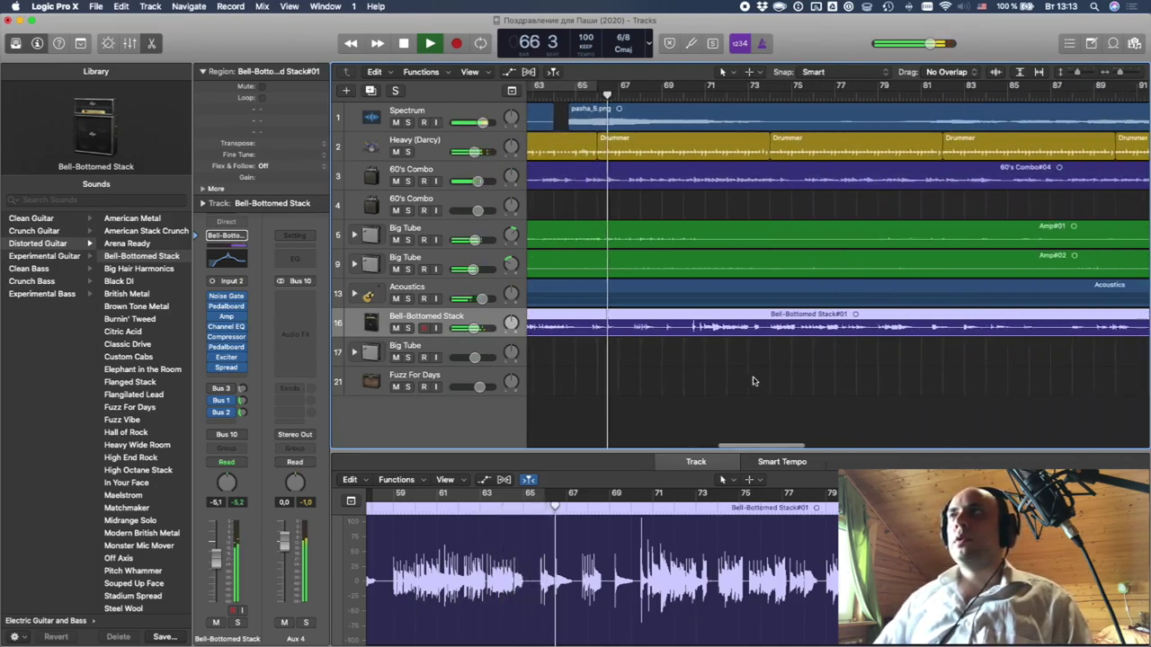
pyautogui.hscroll(20, 752, 378)
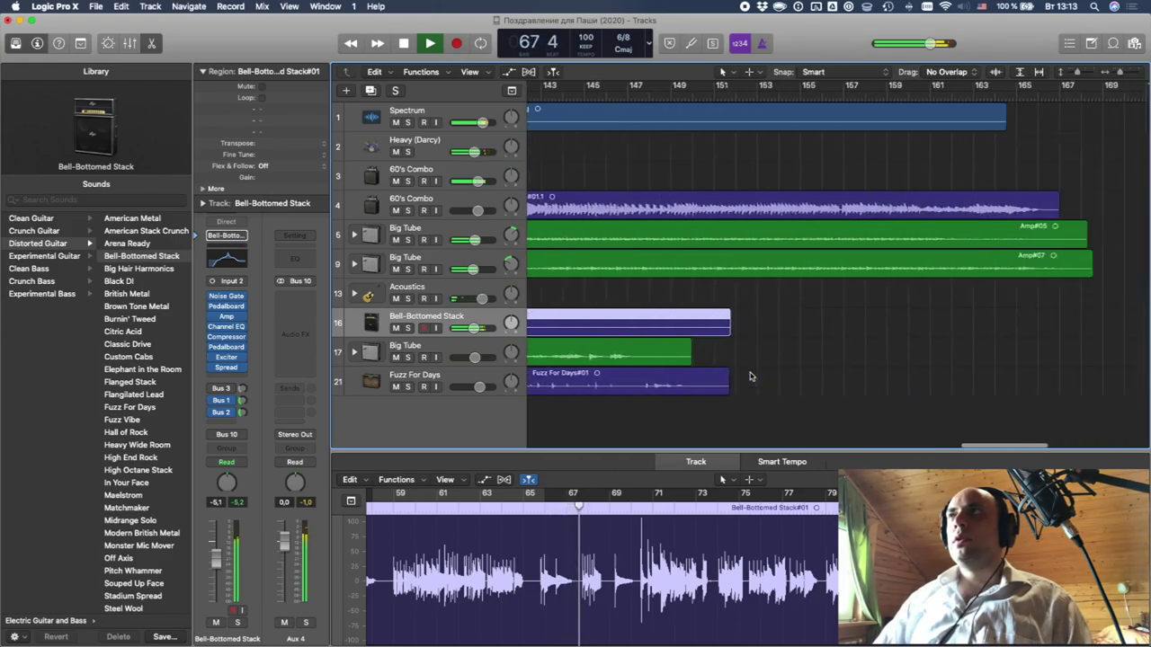
pyautogui.hscroll(-20, 751, 377)
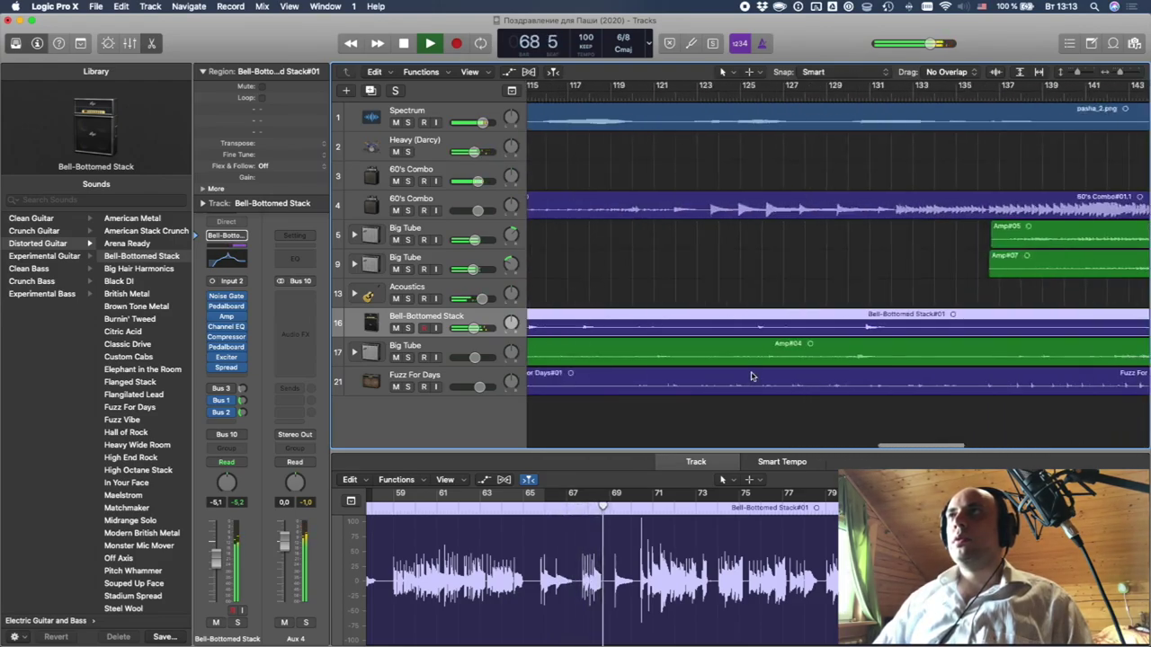
pyautogui.hscroll(4, 751, 376)
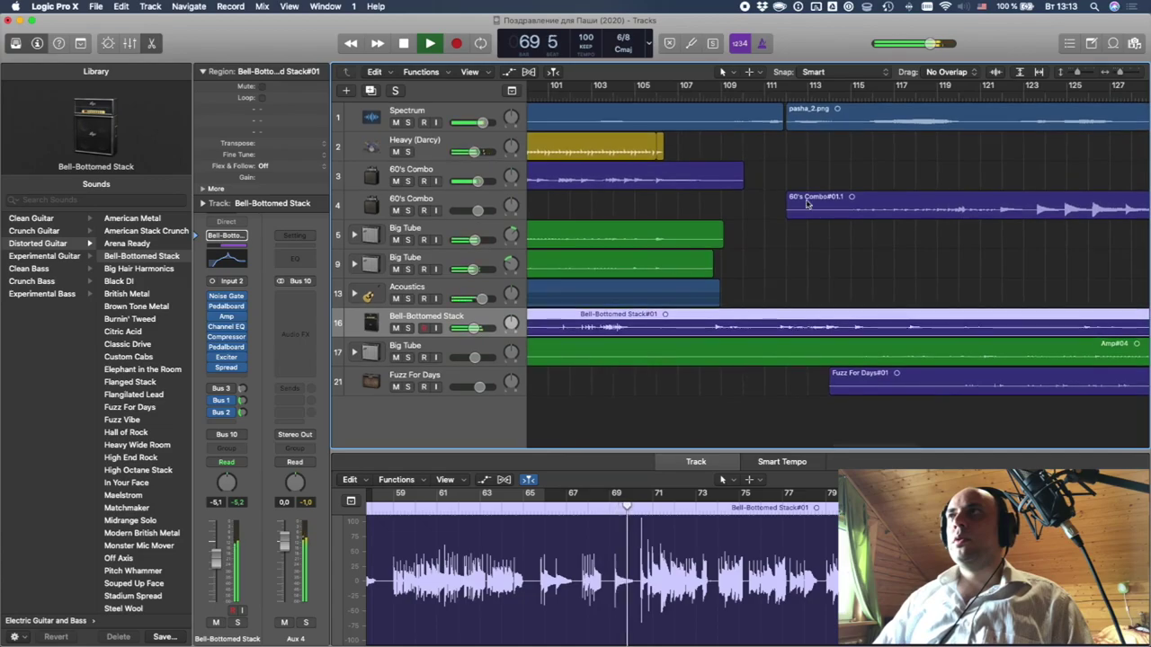
# - Move the pasha_5.png region on the Spectrum track later so it starts together with the Drummer region at bar 66
pyautogui.click(796, 126)
pyautogui.moveTo(825, 132); pyautogui.dragTo(825, 132)
pyautogui.hscroll(-16, 817, 131)
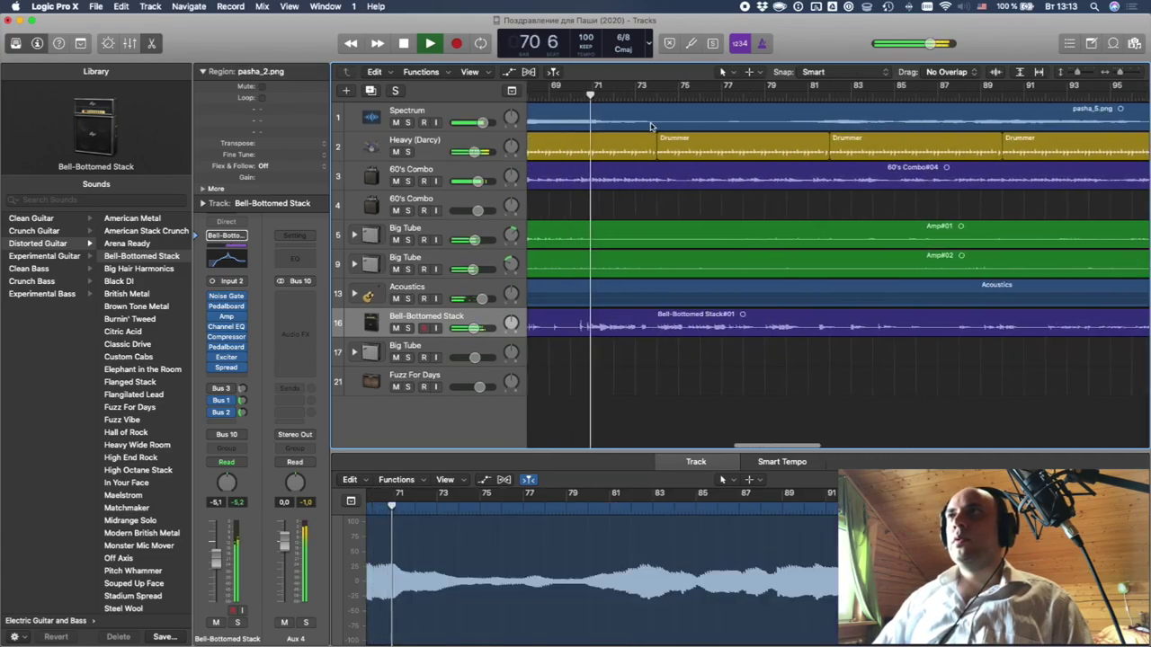
pyautogui.press('space')
pyautogui.moveTo(678, 124); pyautogui.dragTo(703, 123)
pyautogui.click(654, 100)
pyautogui.press('space')
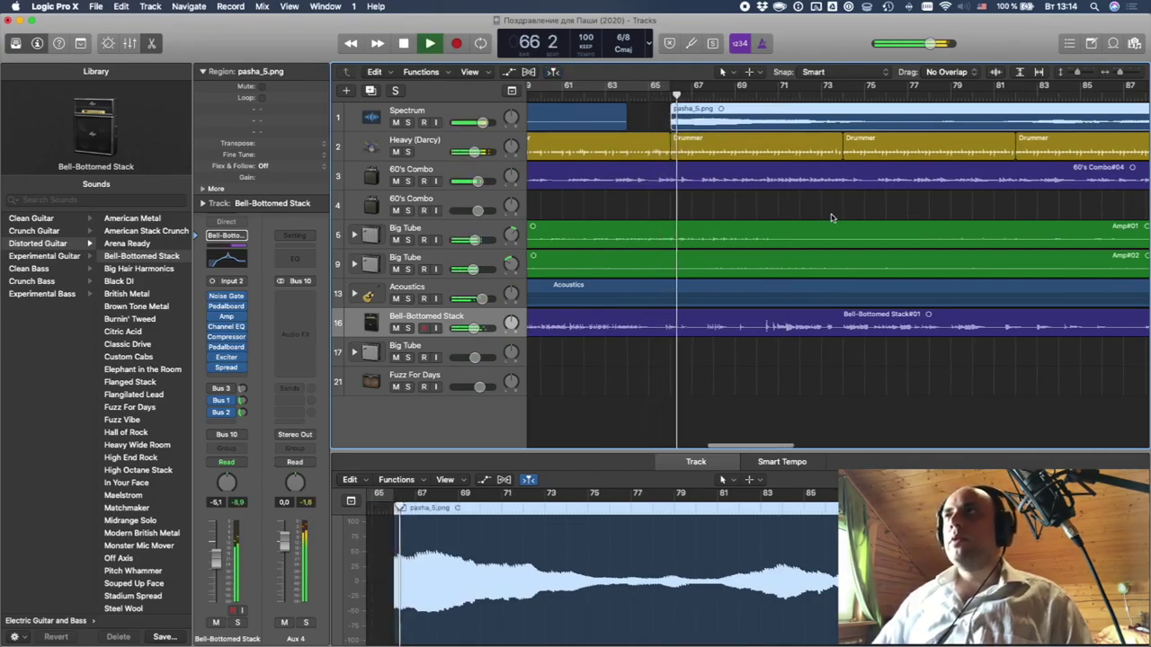
# - Stop playback and move the pasha_2.png region on the Spectrum track later so it starts just after the pasha_5.png region
pyautogui.hscroll(10, 832, 215)
pyautogui.press('space')
pyautogui.moveTo(807, 120); pyautogui.dragTo(794, 122)
pyautogui.hscroll(-10, 766, 171)
pyautogui.hscroll(8, 769, 168)
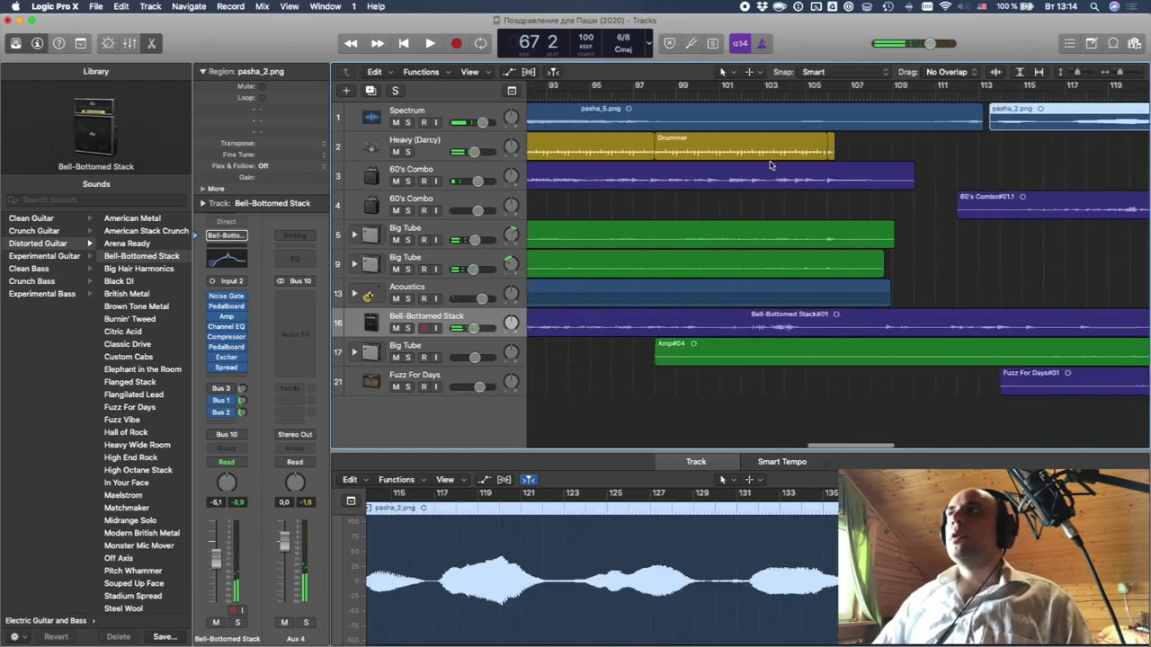
pyautogui.hscroll(-12, 769, 167)
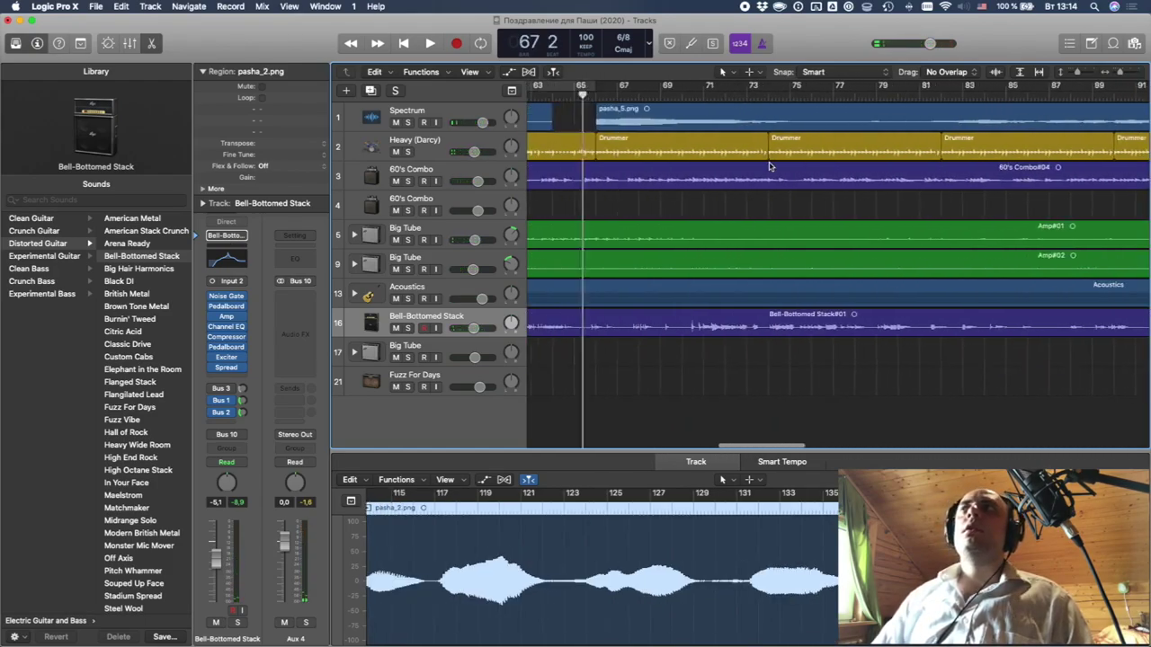
# - Play the song from bar 64, compare it with Bell-Bottomed Stack muted and unmuted, and inspect that track's Noise Gate settings
pyautogui.click(865, 106)
pyautogui.click(860, 94)
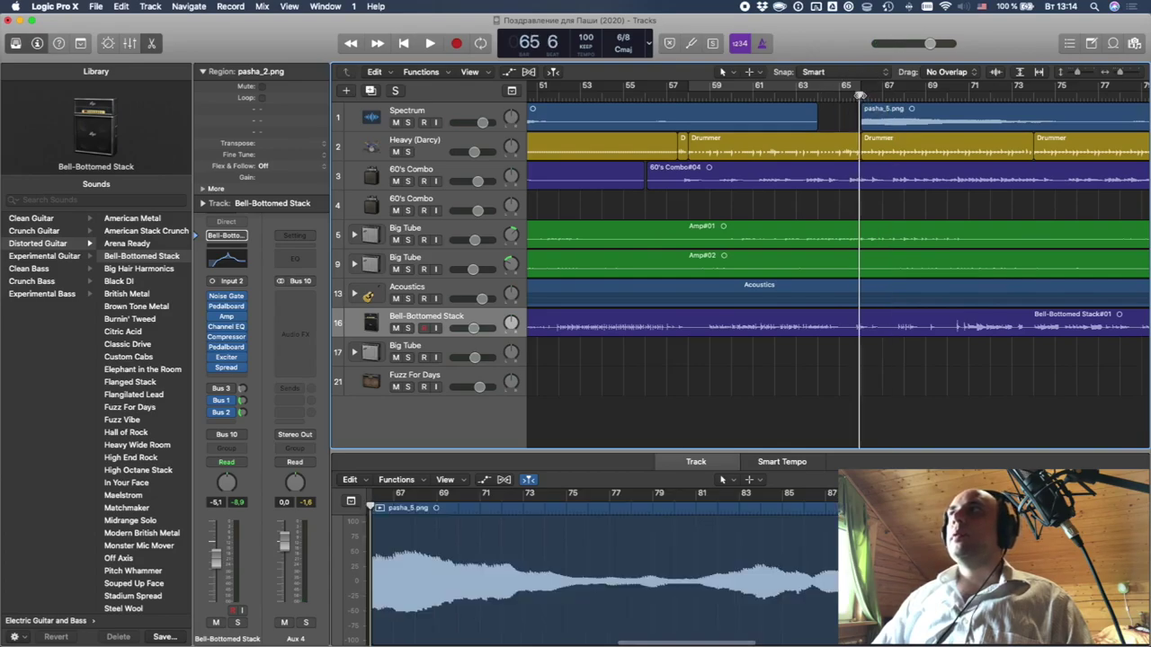
pyautogui.doubleClick(823, 95)
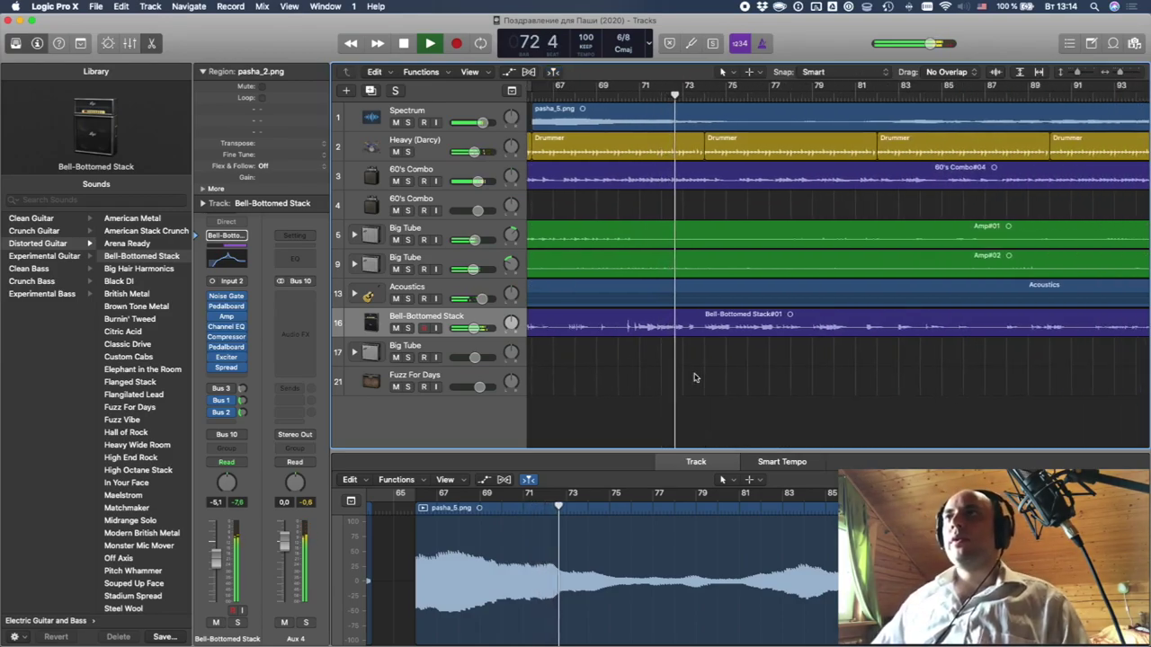
pyautogui.hscroll(5, 683, 377)
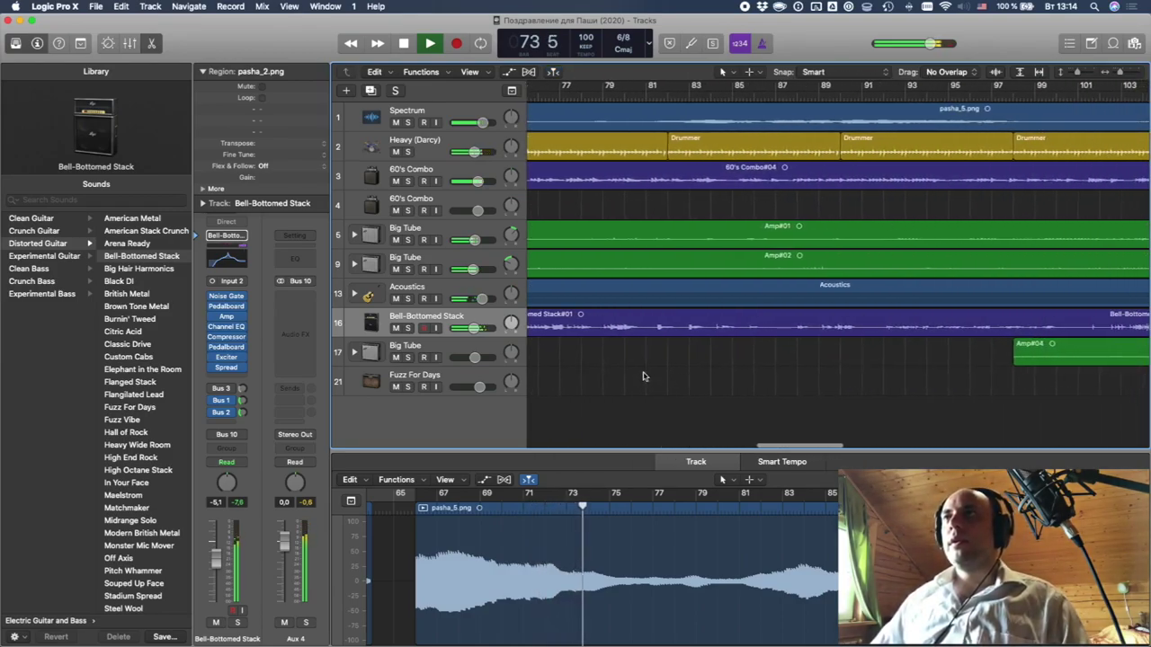
pyautogui.click(397, 328)
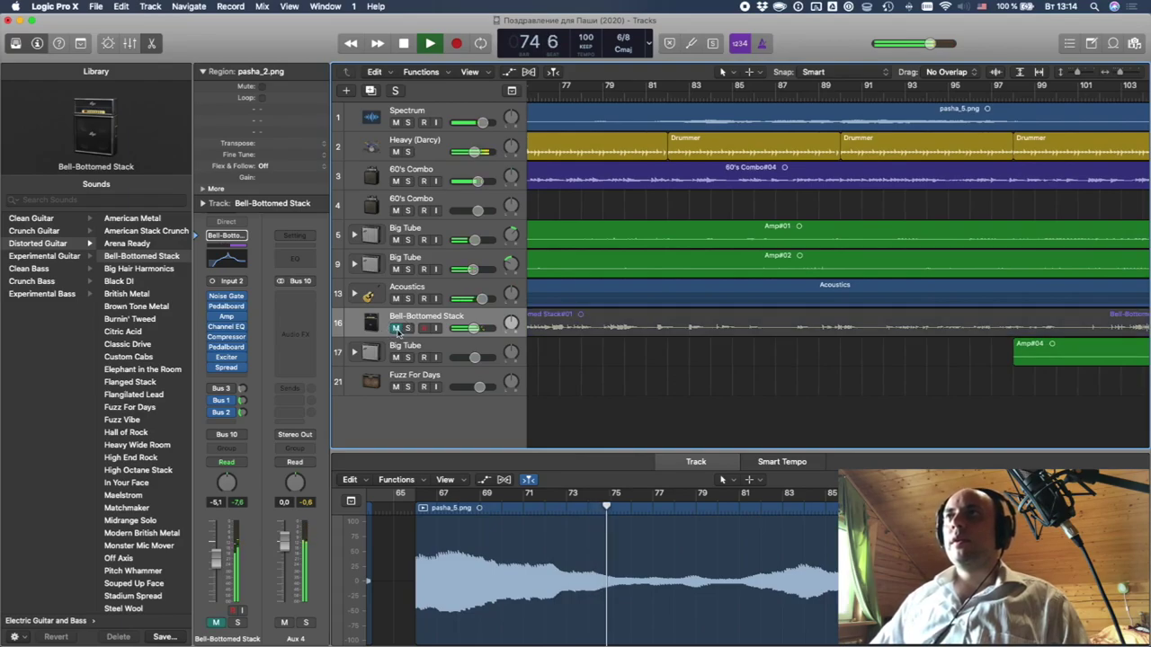
pyautogui.click(397, 329)
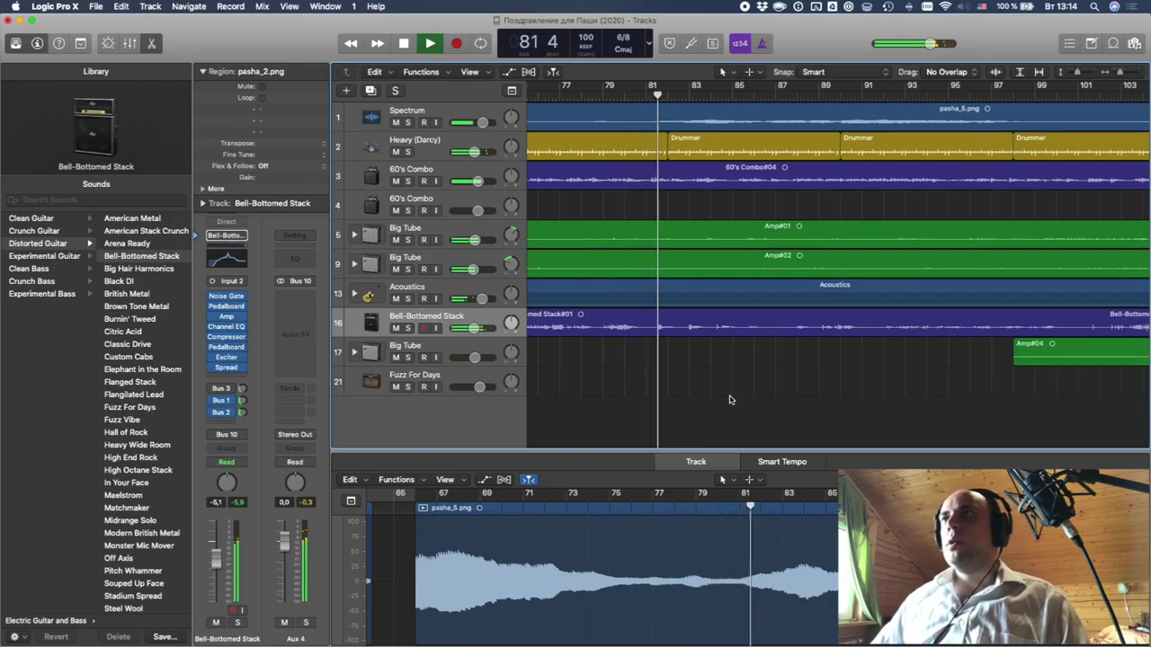
pyautogui.click(226, 297)
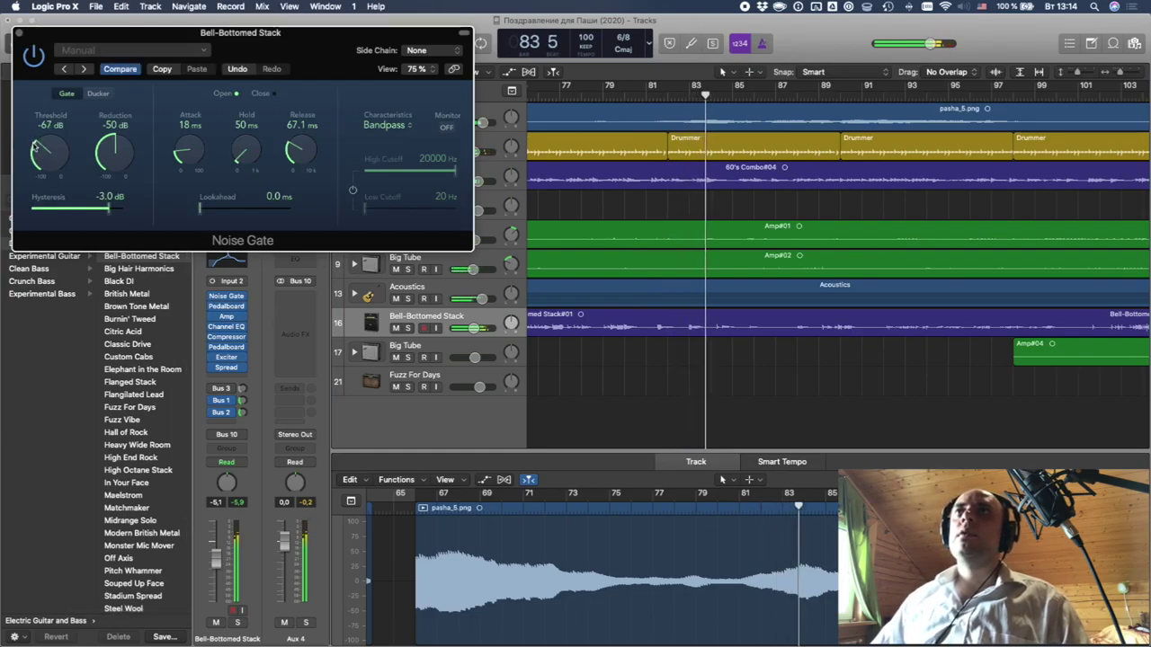
pyautogui.click(20, 36)
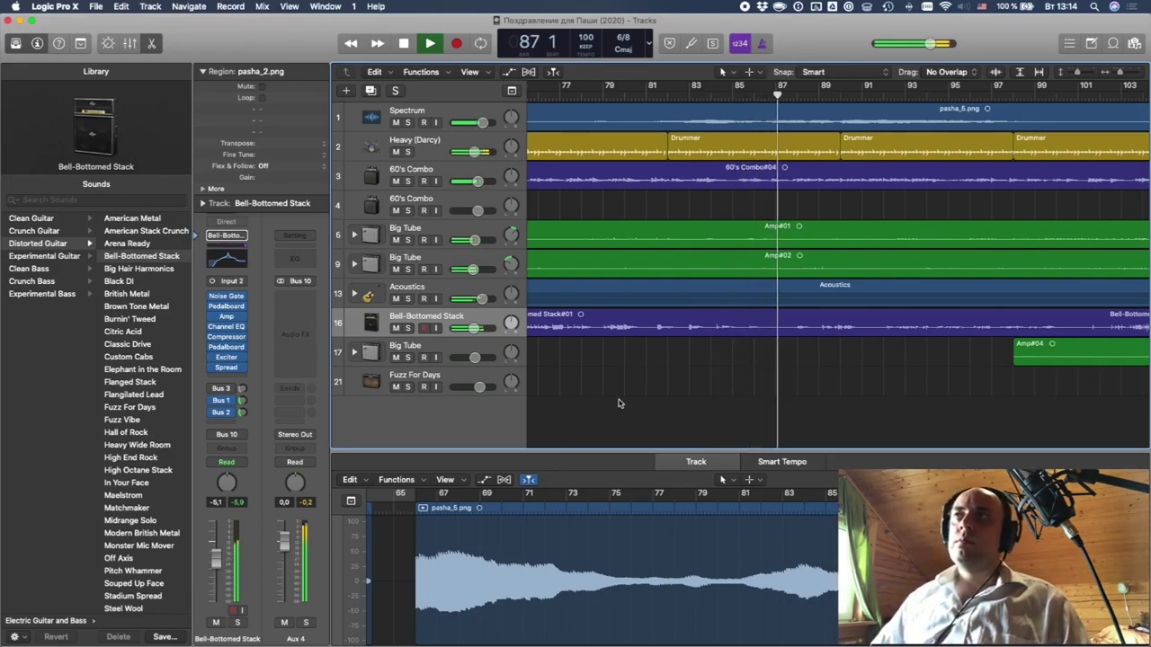
# - Stop playback and add the toms to the drum kit pattern of the Drummer region starting at bar 74
pyautogui.hscroll(3, 620, 402)
pyautogui.hscroll(2, 621, 403)
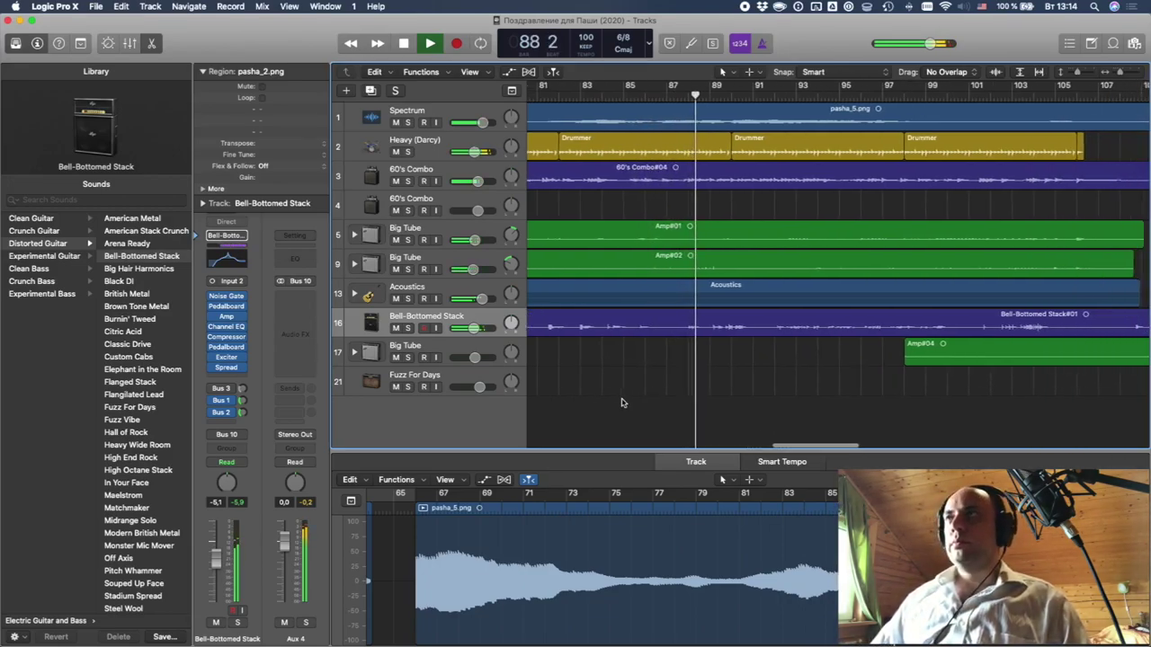
pyautogui.hscroll(5, 618, 402)
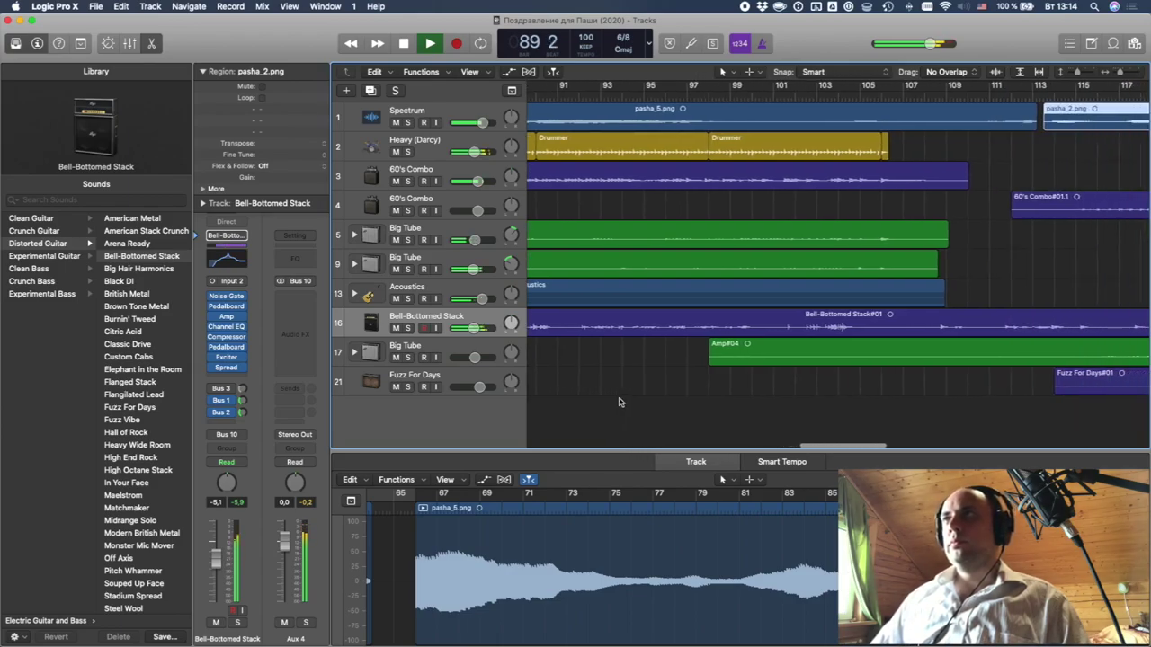
pyautogui.hscroll(-3, 618, 402)
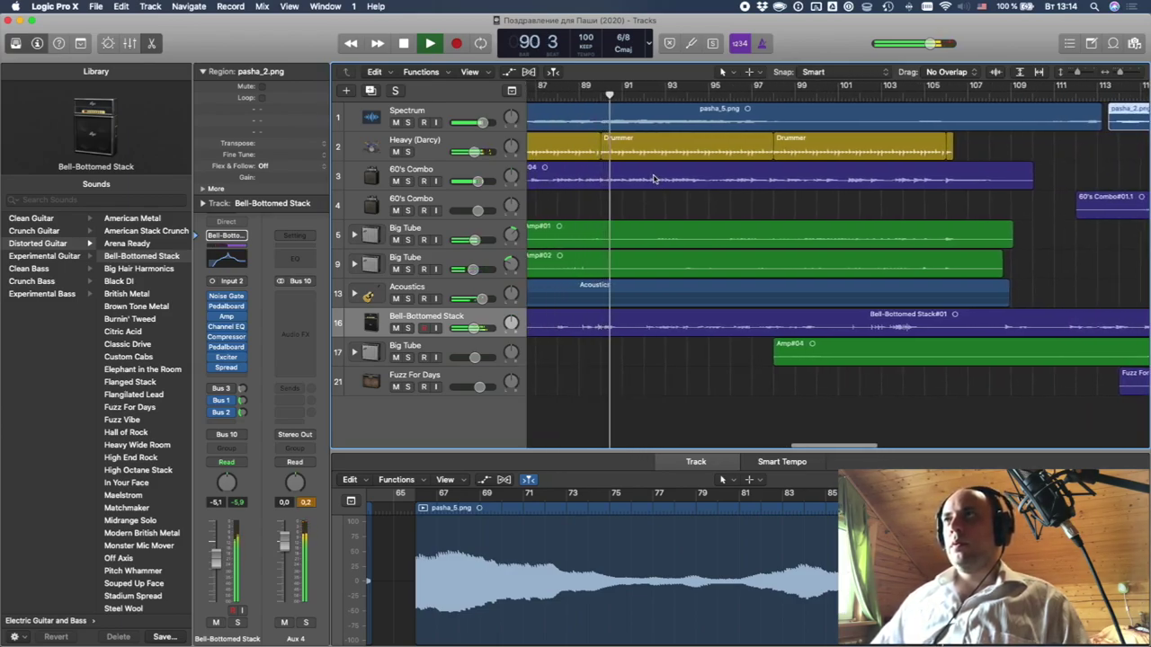
pyautogui.hscroll(-10, 653, 180)
pyautogui.hscroll(-10, 656, 189)
pyautogui.hscroll(6, 657, 189)
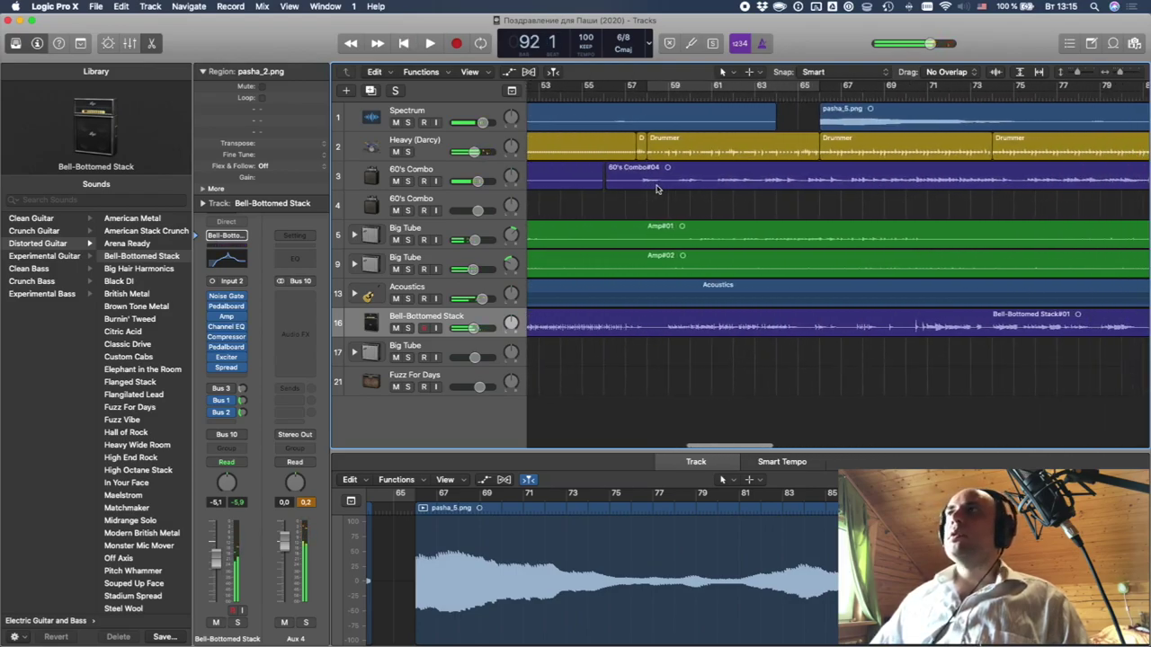
pyautogui.click(694, 155)
pyautogui.hscroll(4, 701, 153)
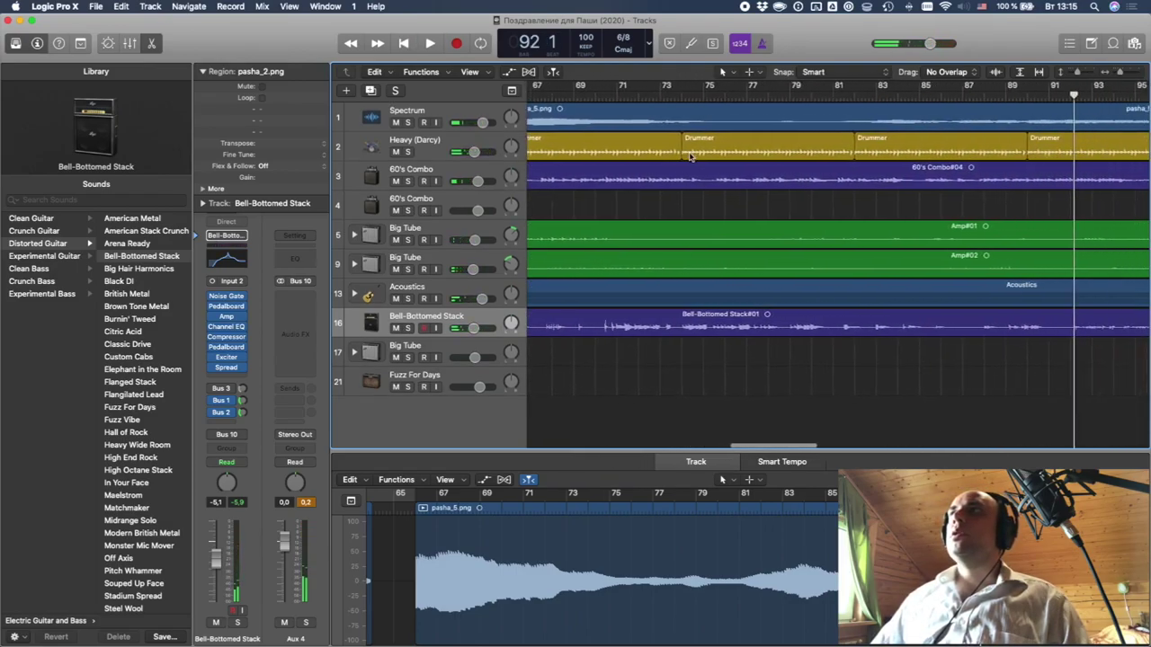
pyautogui.click(714, 147)
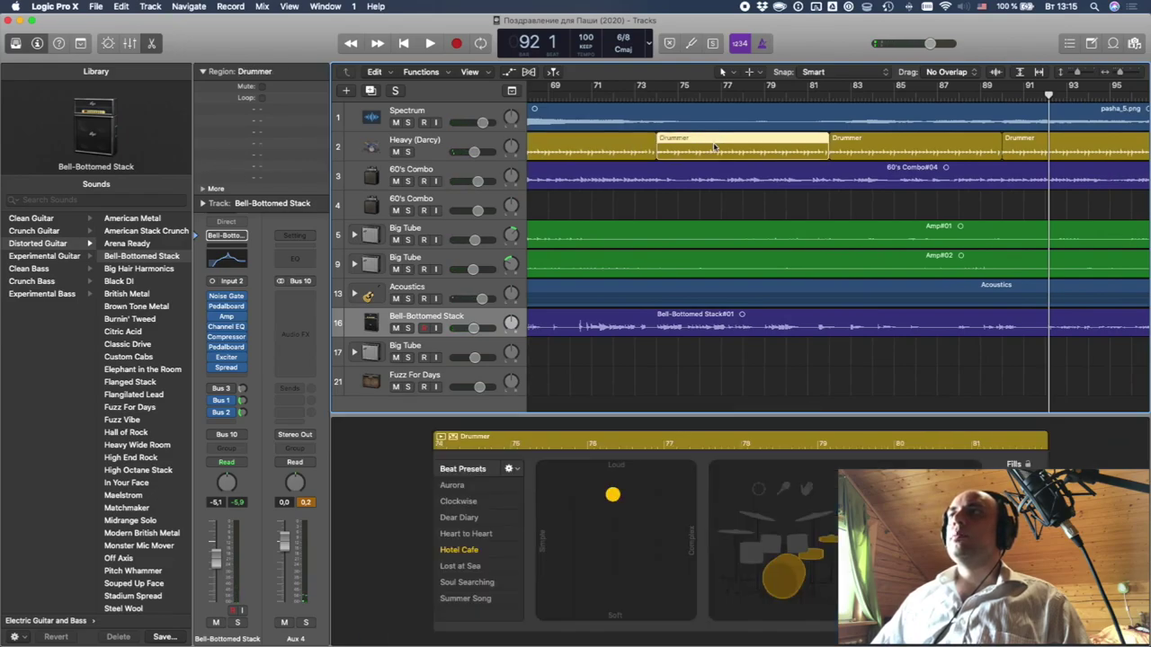
pyautogui.click(791, 544)
pyautogui.hscroll(3, 782, 314)
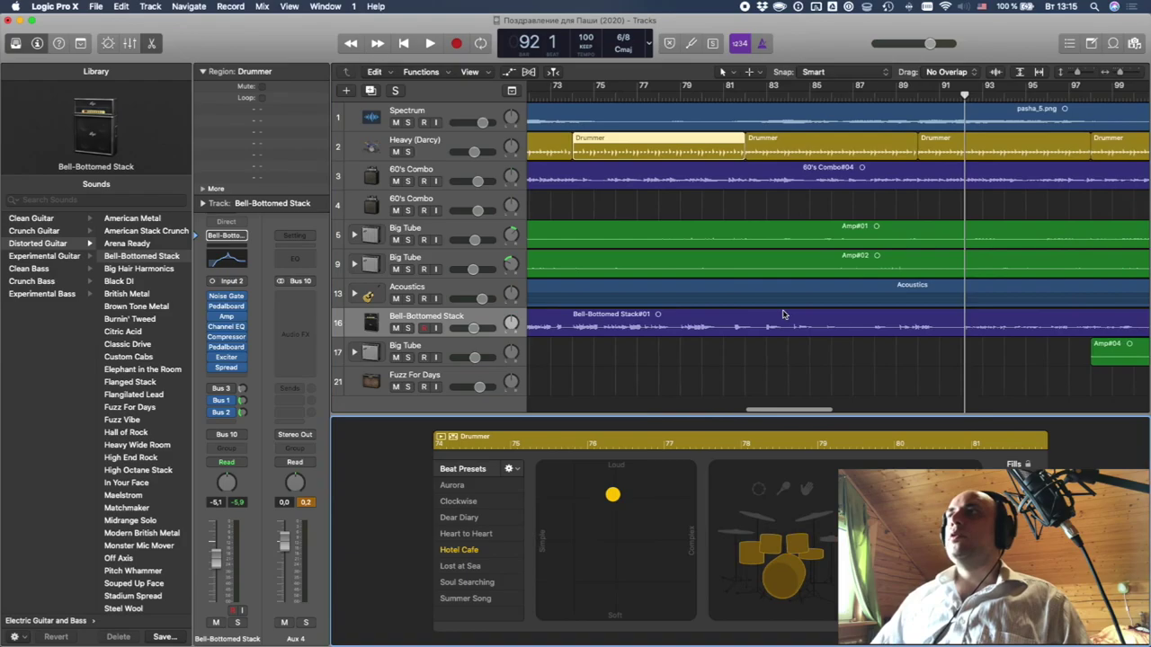
# - Check the kit settings of the Drummer region starting at bar 90 and play the song from bar 92
pyautogui.click(946, 147)
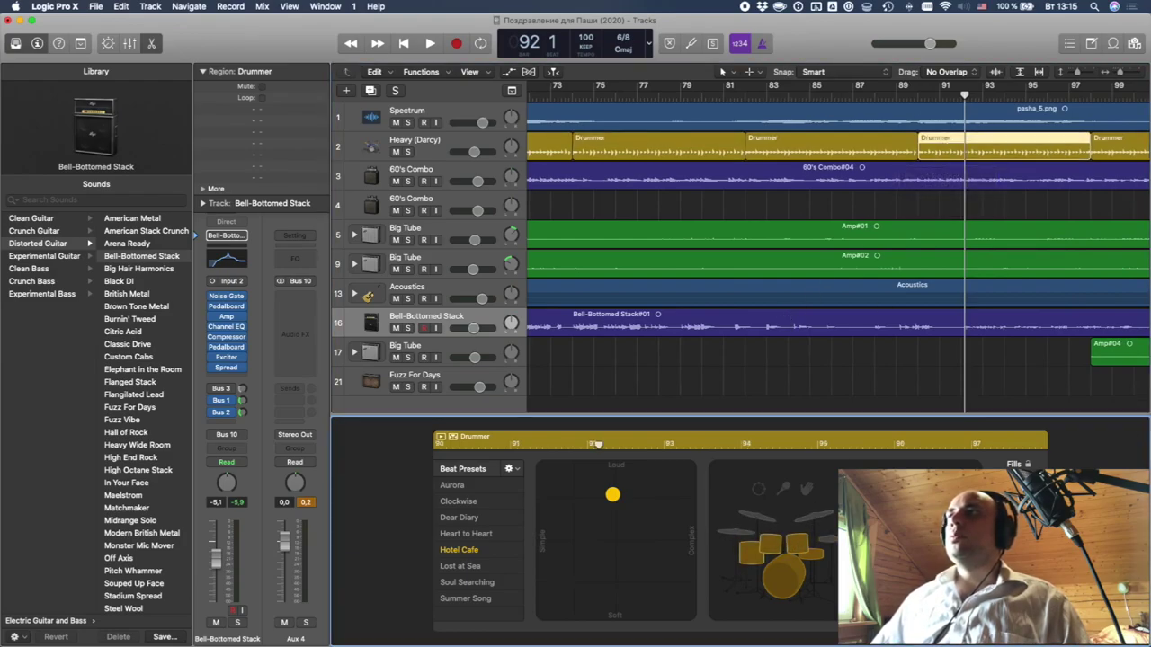
pyautogui.hscroll(12, 837, 347)
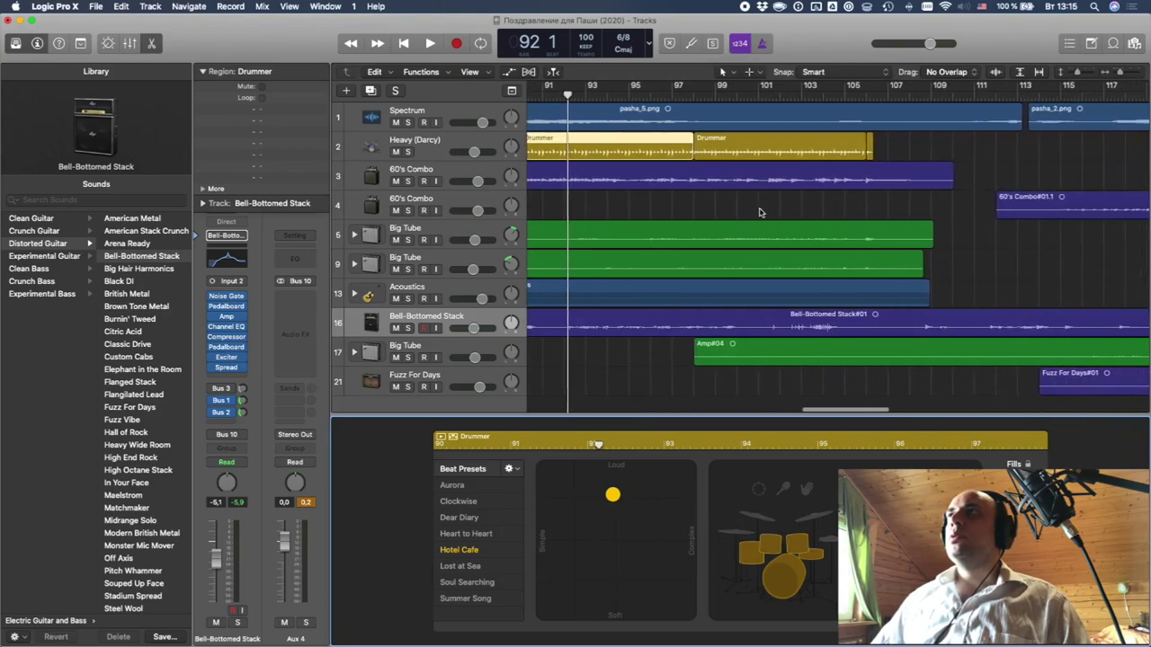
pyautogui.press('space')
pyautogui.hscroll(-20, 707, 233)
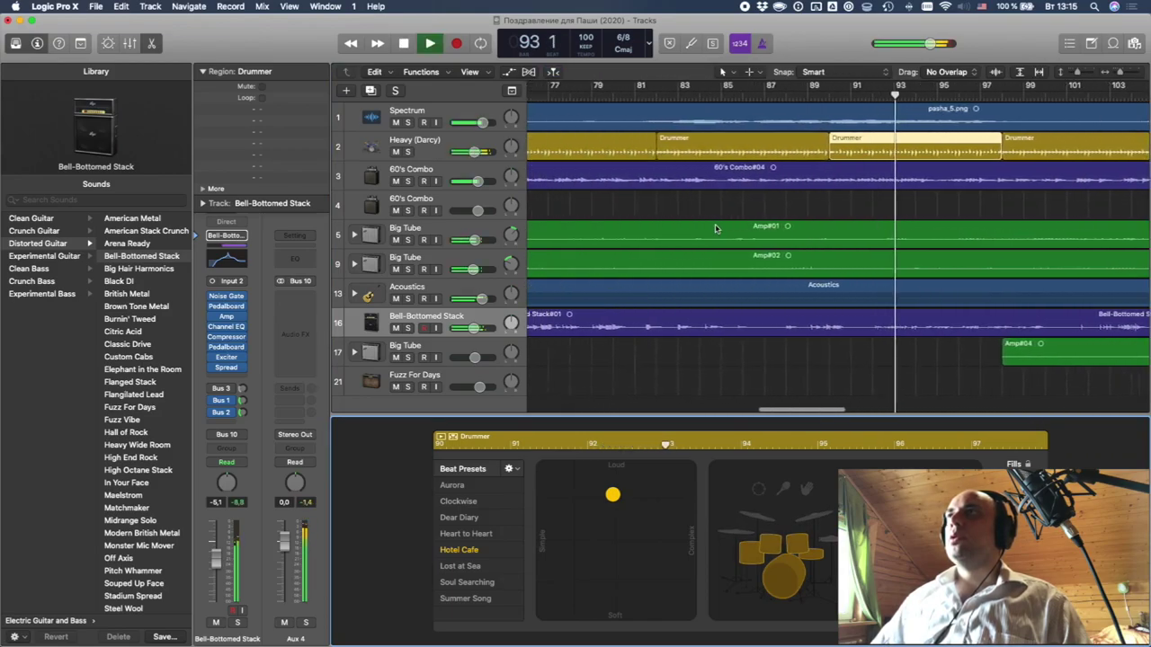
# - Play the song from bar 66 and compare the full mix with the Acoustics track soloed
pyautogui.click(622, 97)
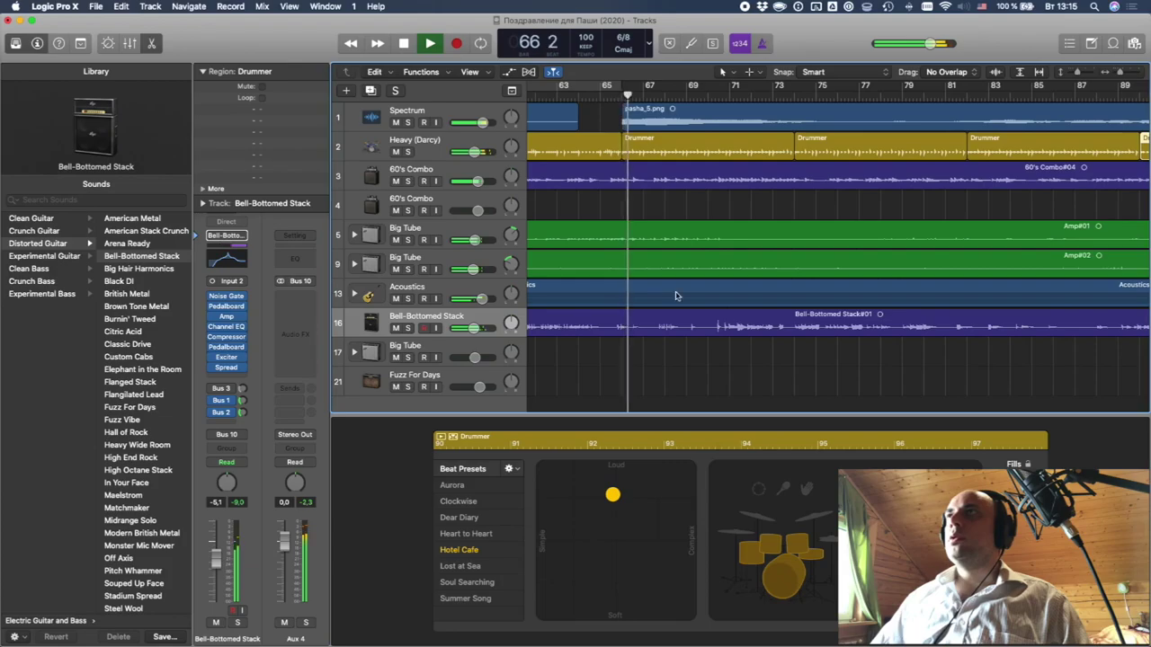
pyautogui.hscroll(4, 764, 305)
pyautogui.hscroll(4, 765, 306)
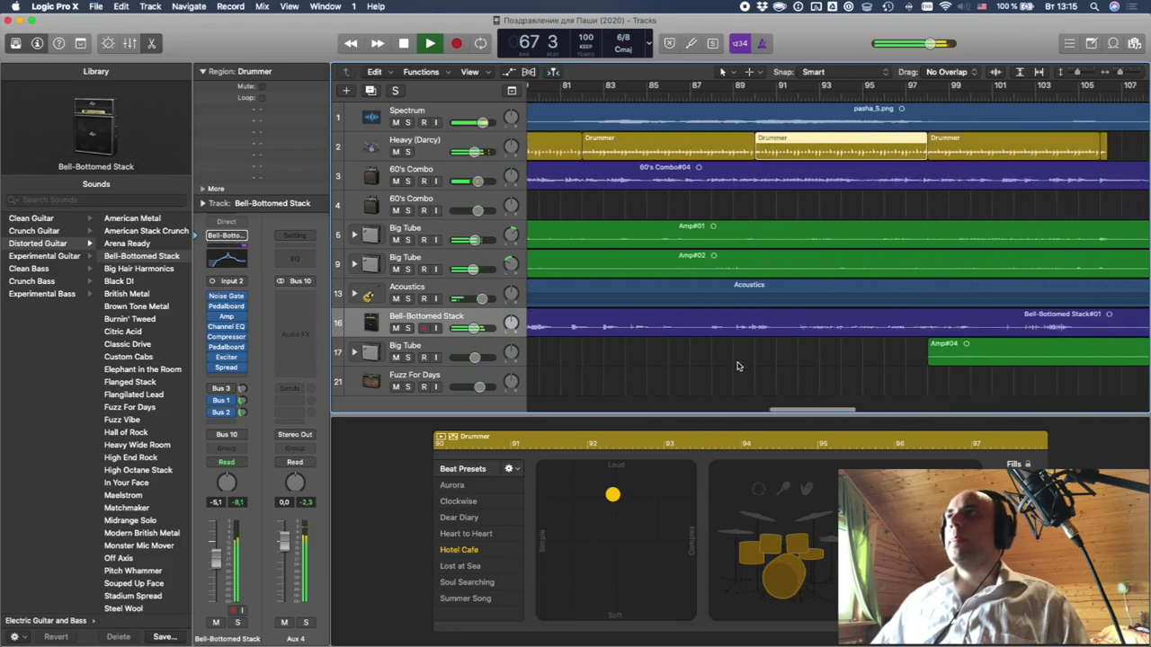
pyautogui.click(742, 357)
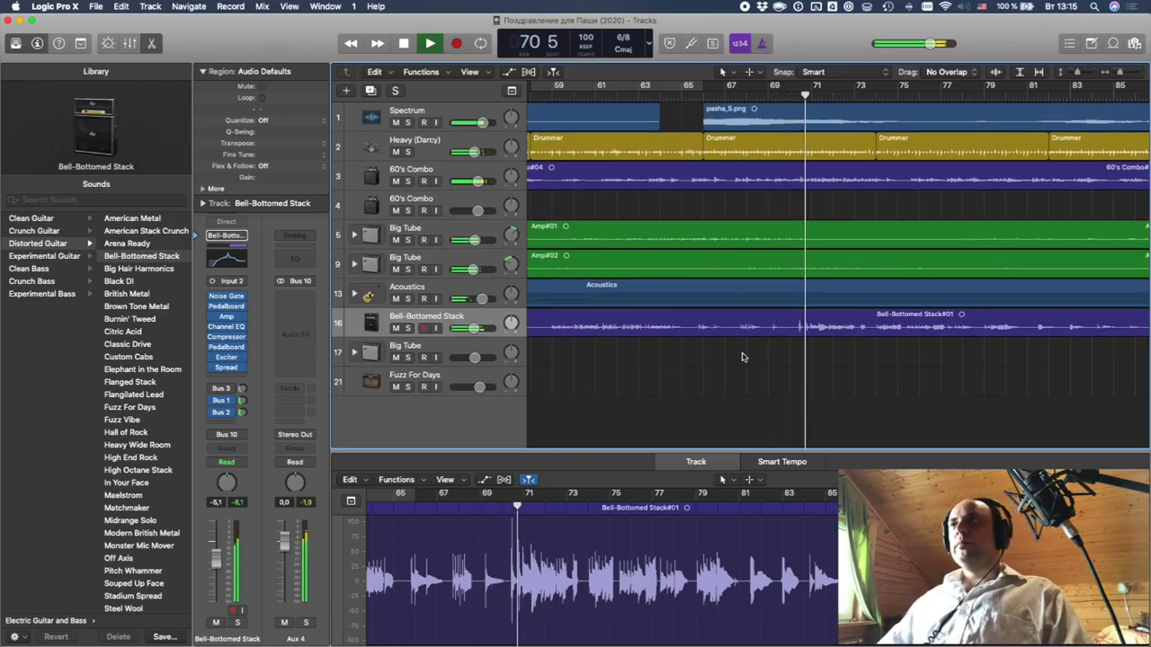
pyautogui.hscroll(5, 743, 357)
pyautogui.hscroll(4, 742, 357)
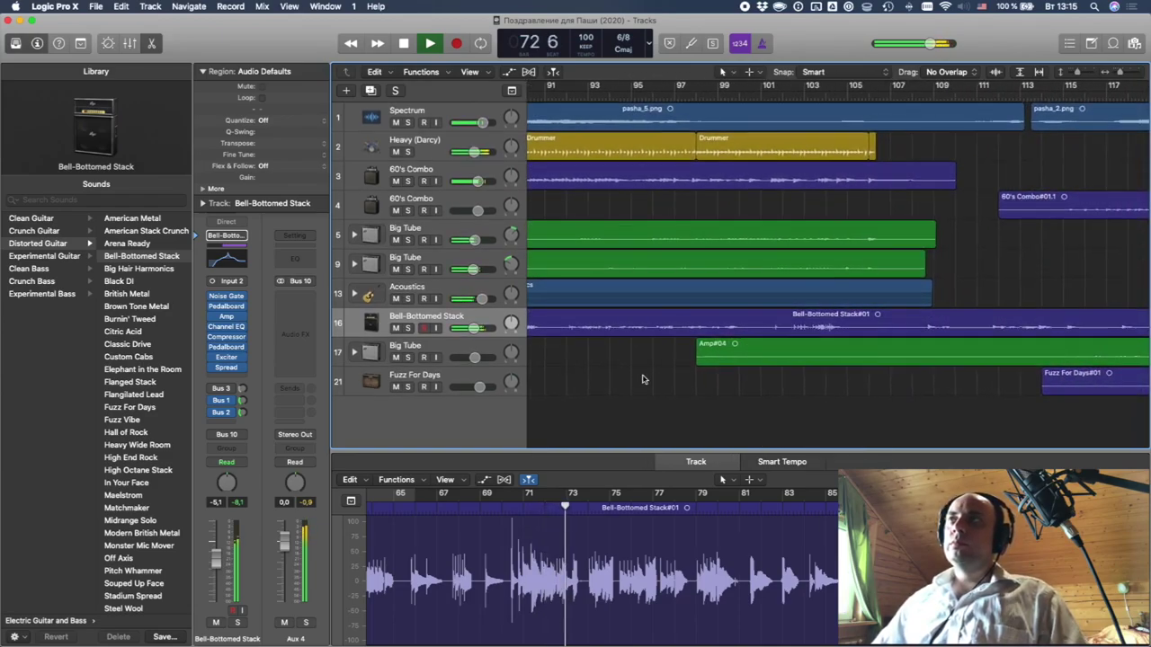
pyautogui.hscroll(-1, 595, 373)
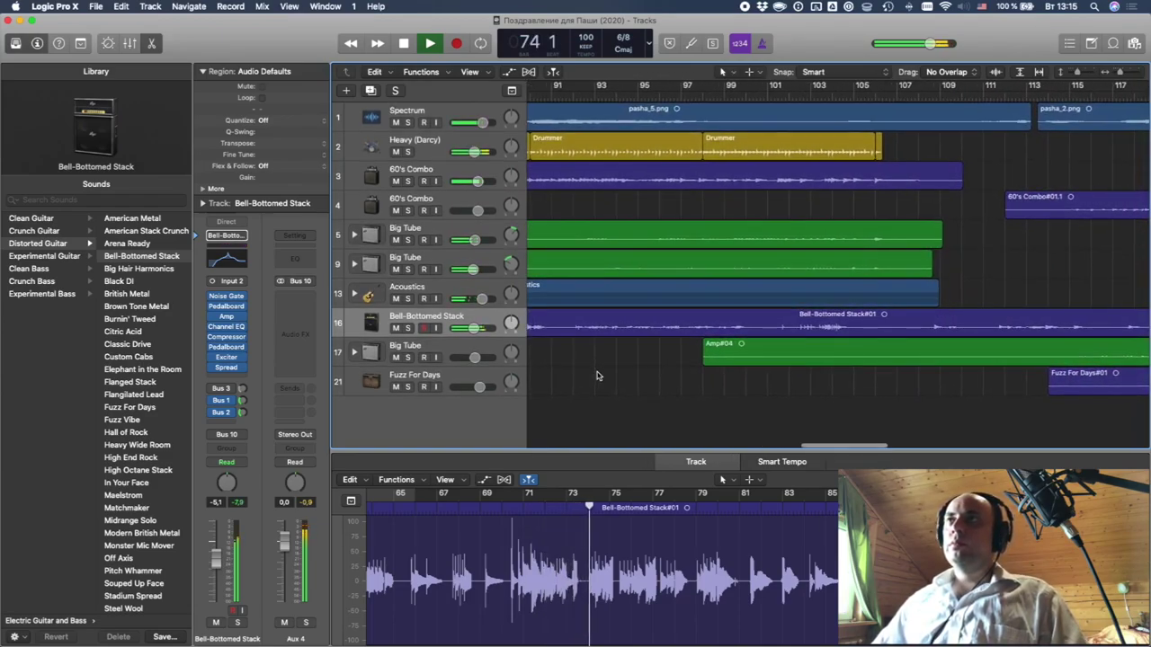
pyautogui.click(407, 302)
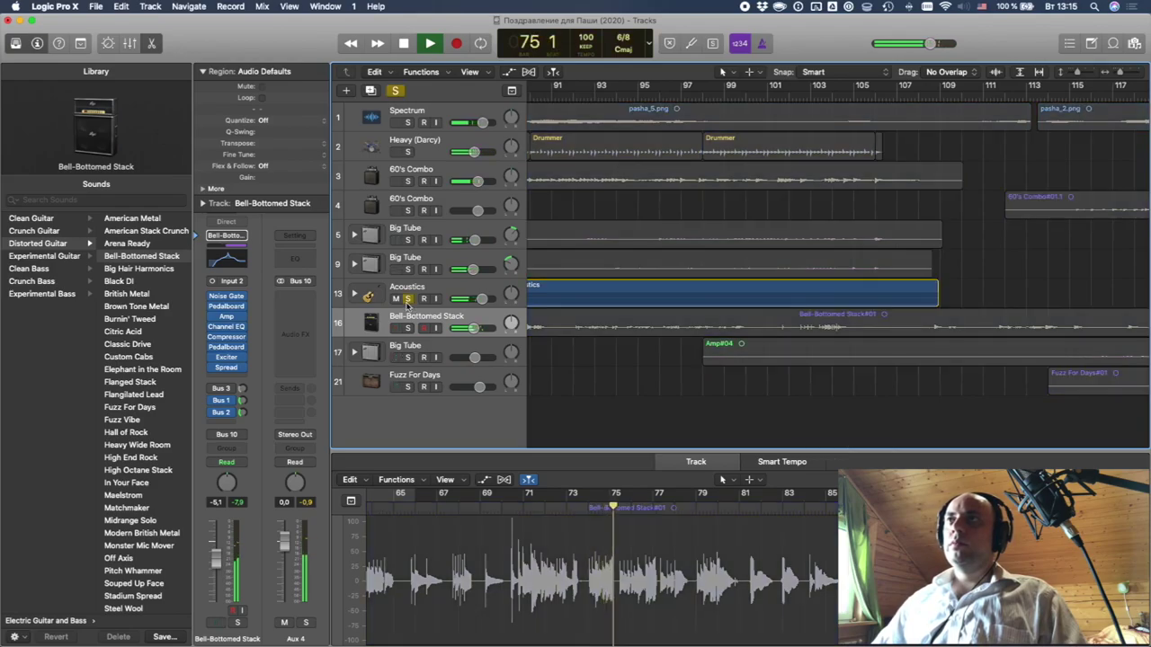
pyautogui.click(406, 302)
pyautogui.hscroll(-5, 680, 369)
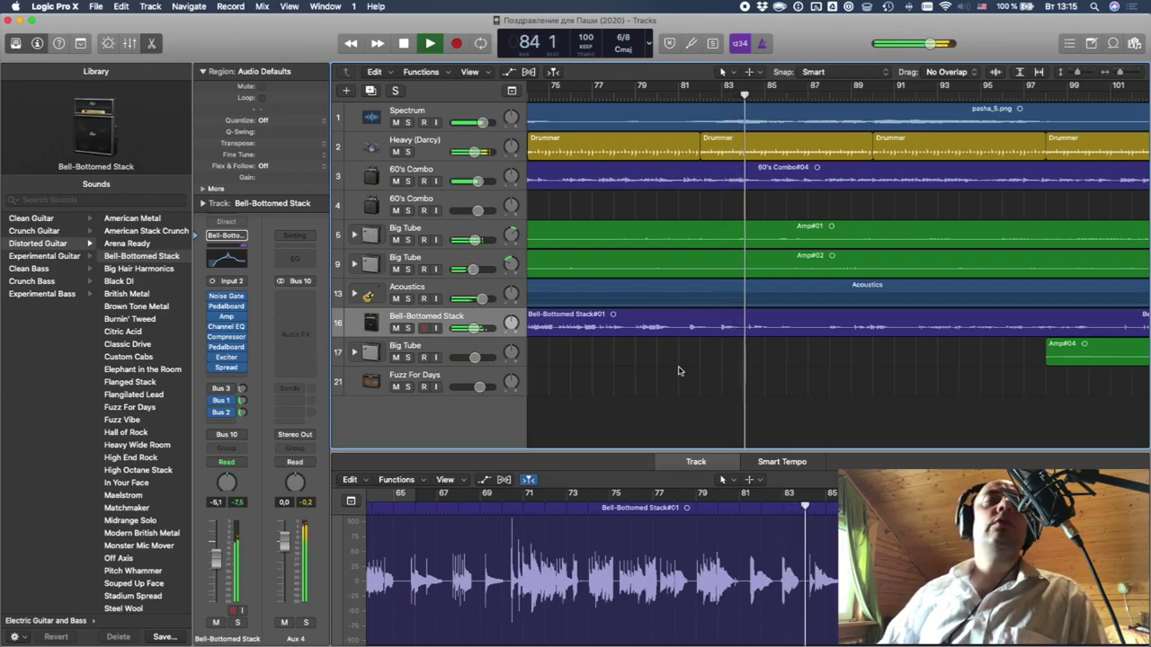
pyautogui.hscroll(4, 679, 372)
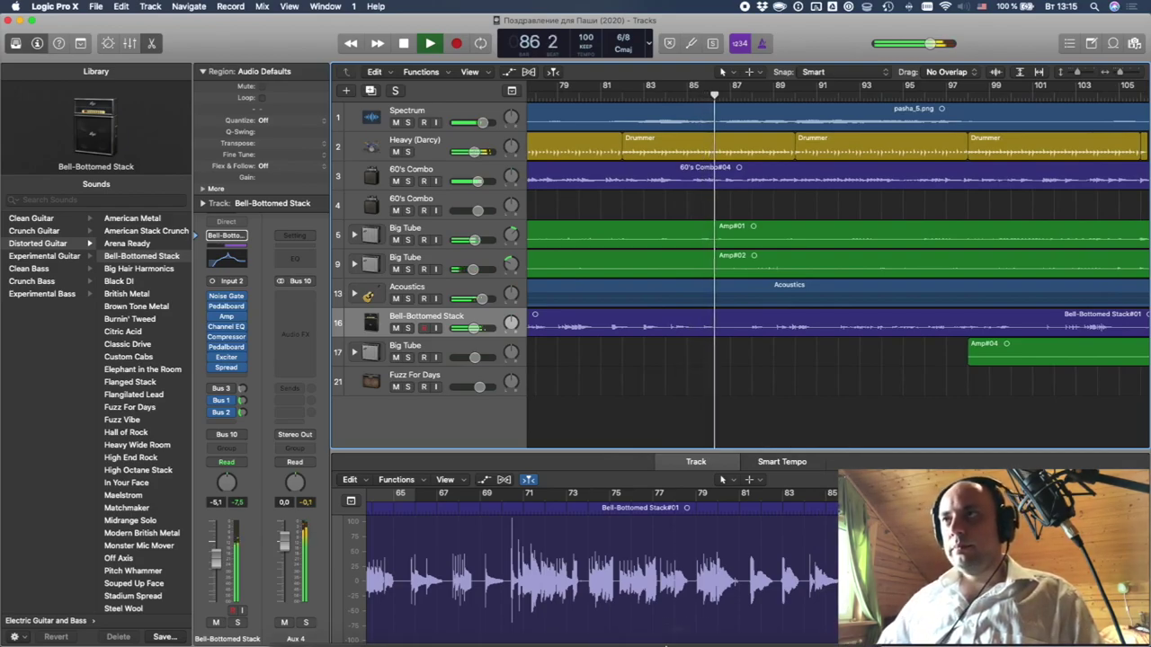
pyautogui.hscroll(6, 575, 402)
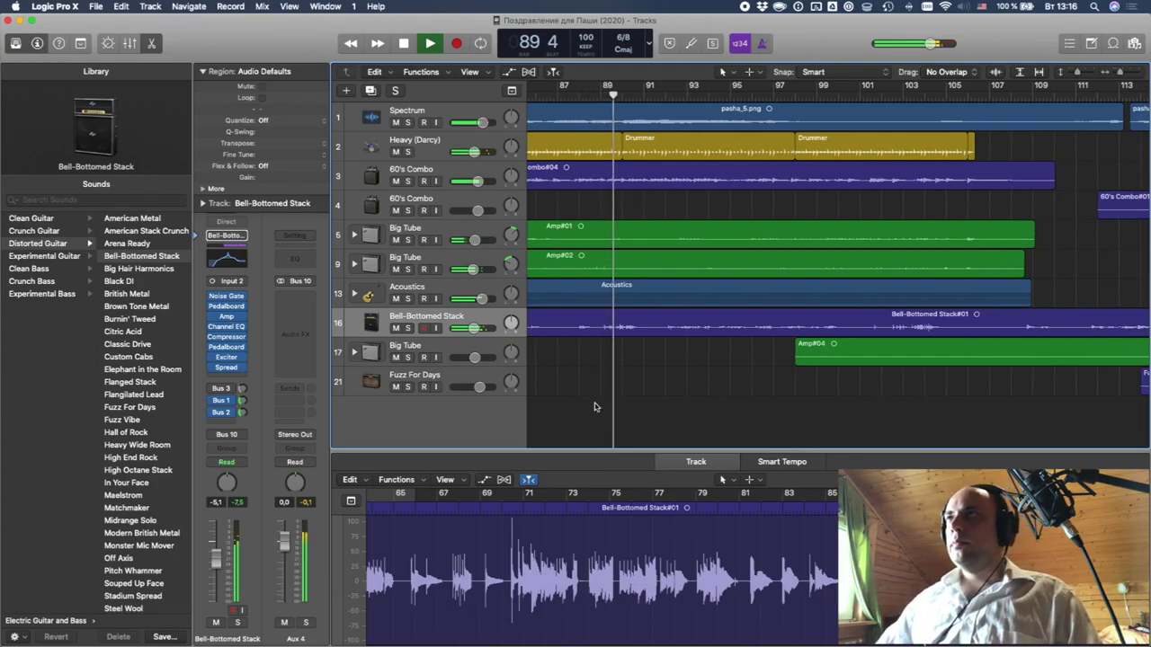
# - Check the kit of the Drummer region starting at bar 90 and add the shaker to the region starting at bar 98
pyautogui.hscroll(2, 593, 408)
pyautogui.click(611, 146)
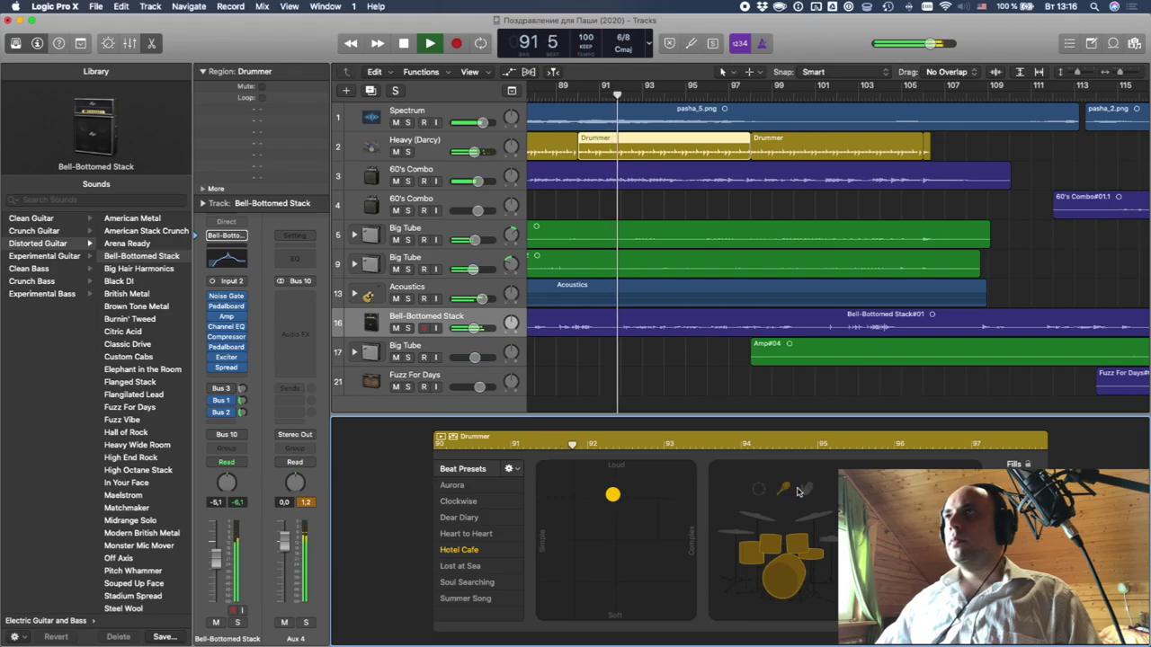
pyautogui.click(787, 156)
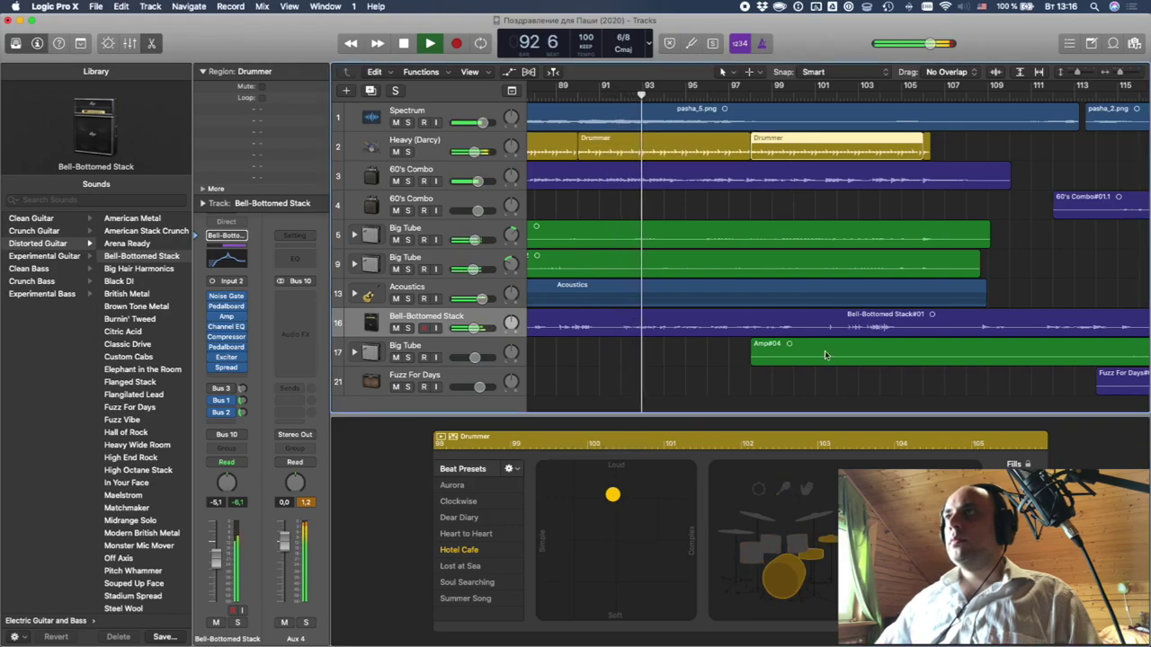
pyautogui.click(781, 495)
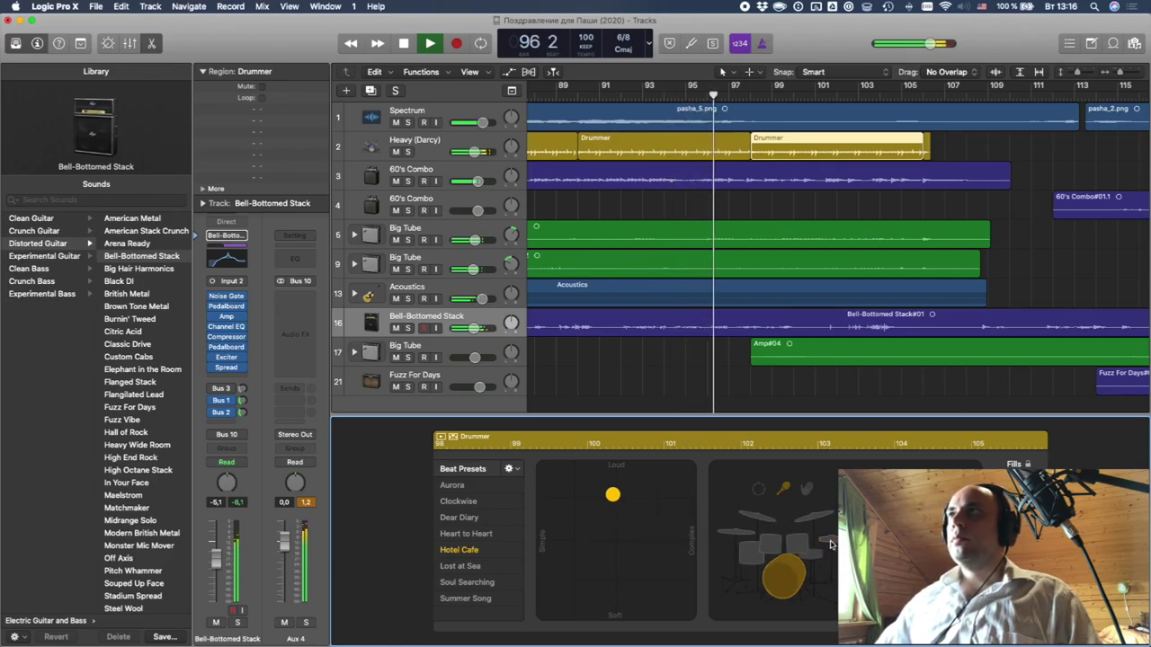
# - Adjust the panning of Big Tube tracks 5 and 9 to spread them further toward opposite sides
pyautogui.hscroll(2, 658, 381)
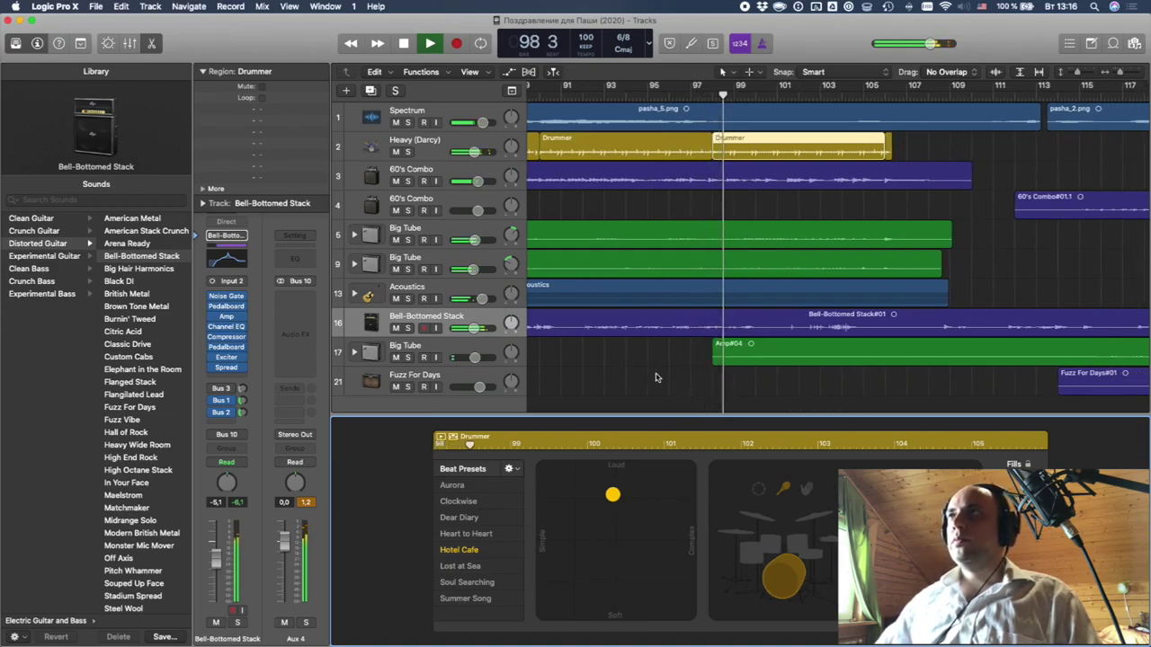
pyautogui.hscroll(4, 657, 377)
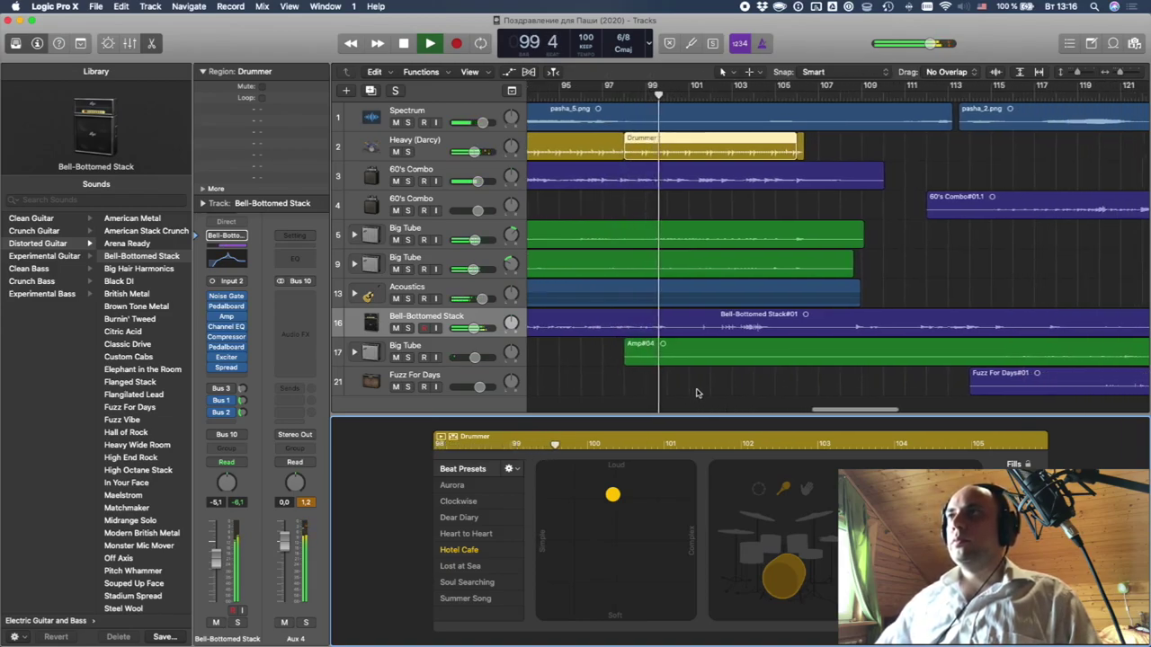
pyautogui.hscroll(2, 689, 390)
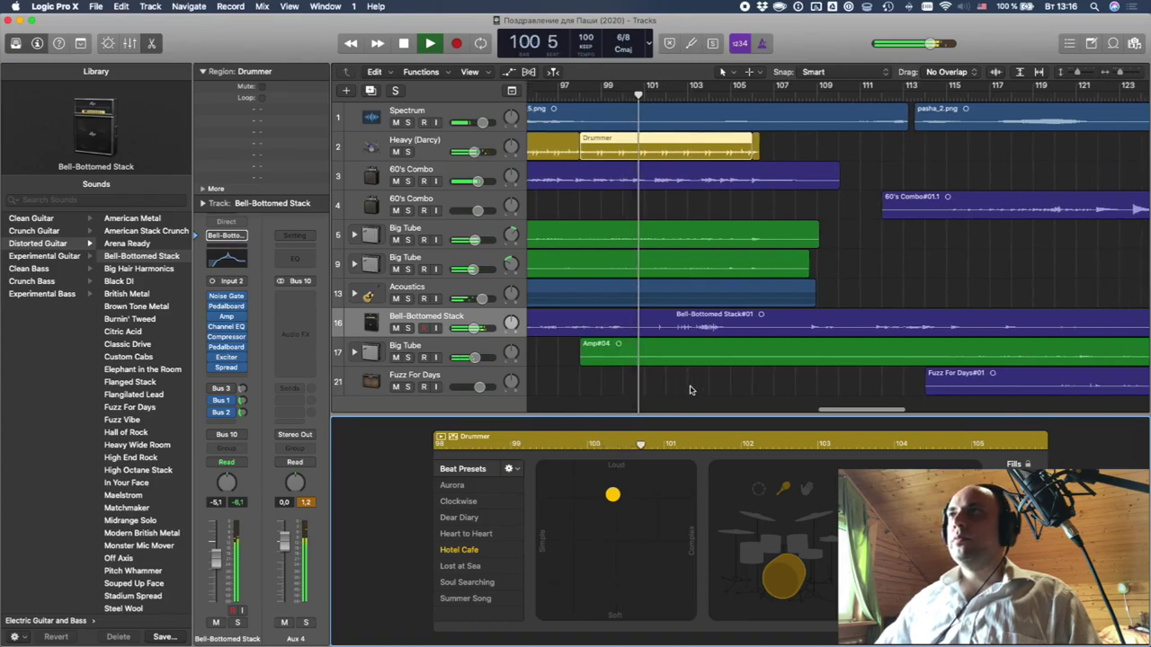
pyautogui.hscroll(3, 691, 390)
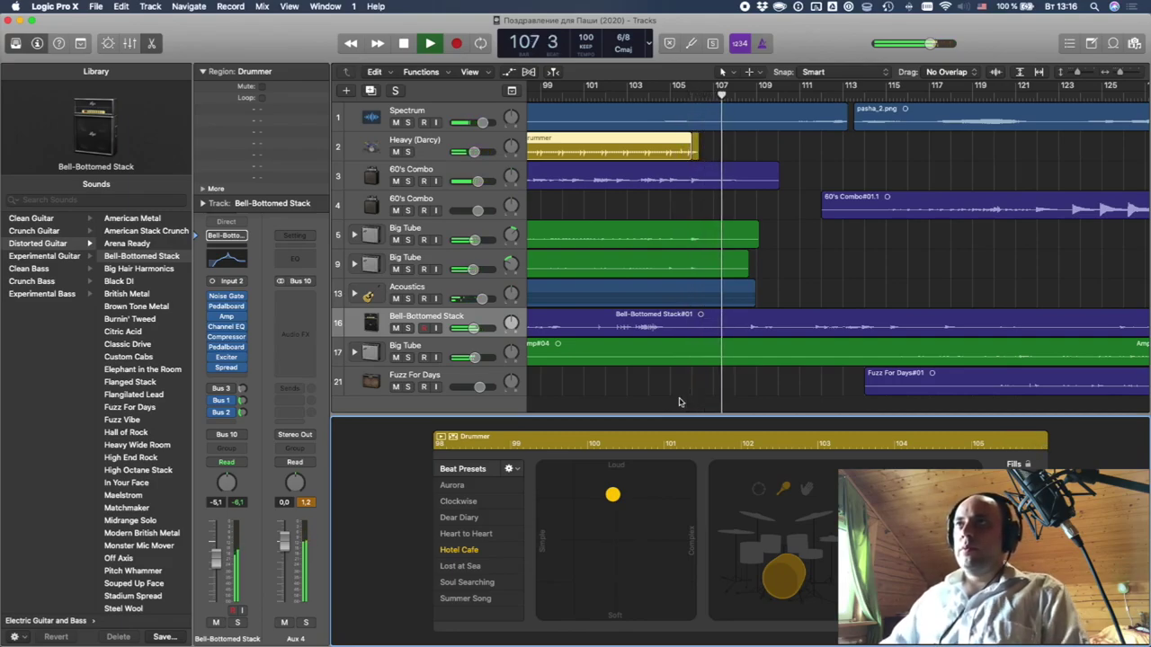
pyautogui.click(514, 239)
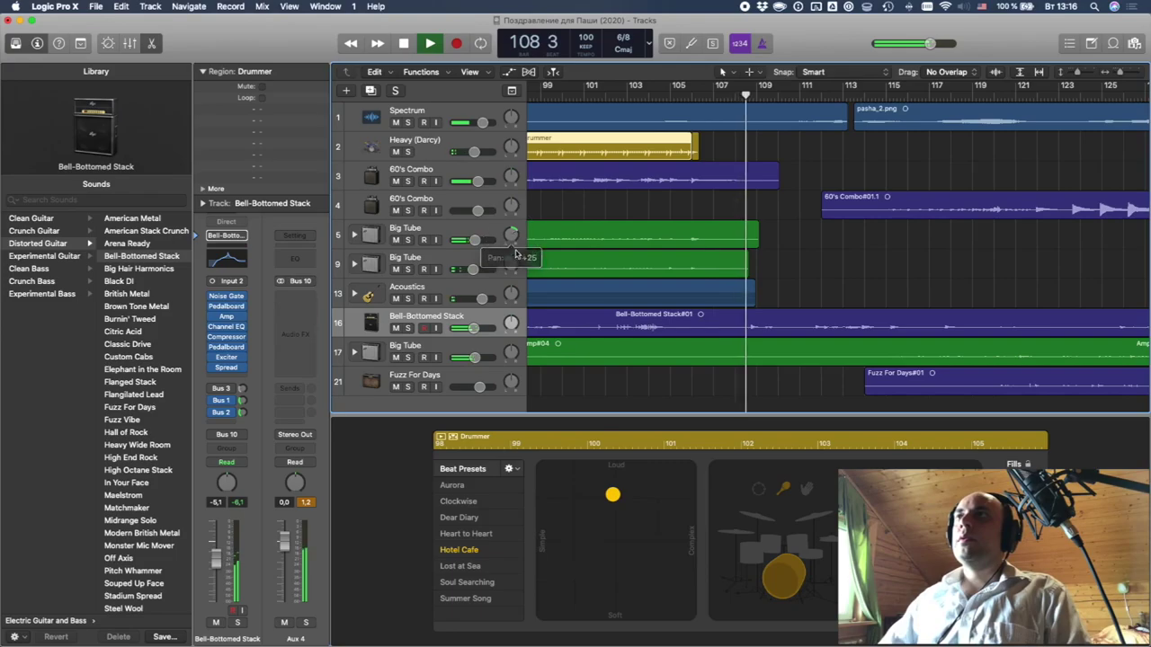
pyautogui.click(511, 264)
pyautogui.moveTo(510, 263); pyautogui.dragTo(509, 237)
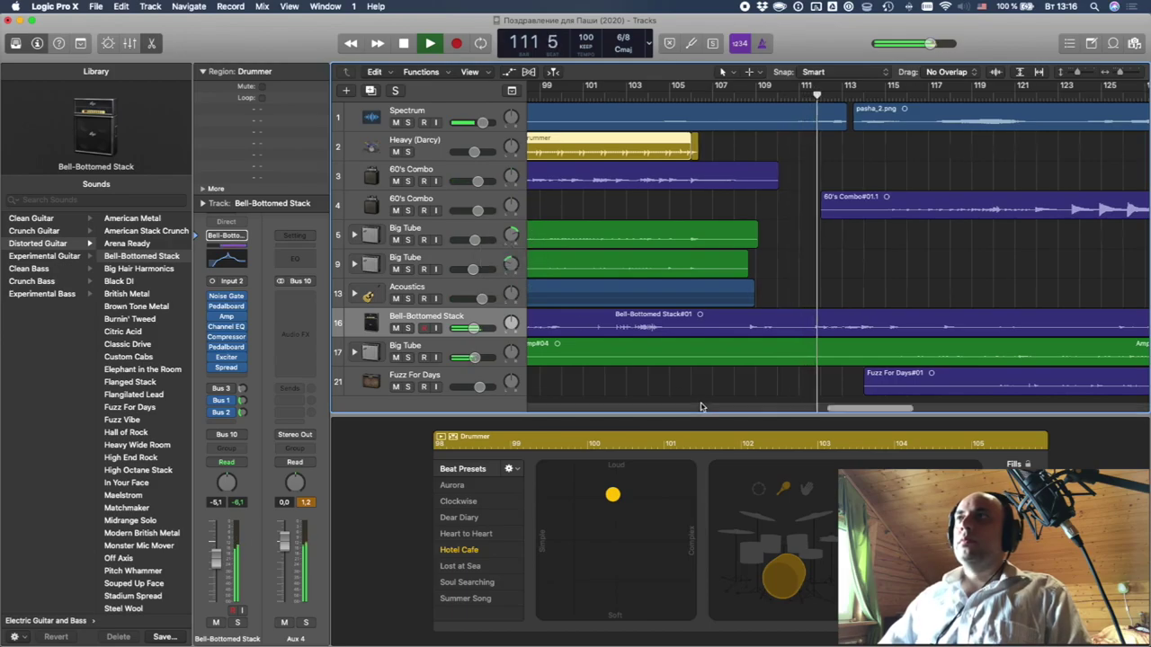
# - Check the channel settings of Big Tube track 17 during playback, and solo the Fuzz For Days track
pyautogui.hscroll(5, 693, 391)
pyautogui.hscroll(-1, 693, 264)
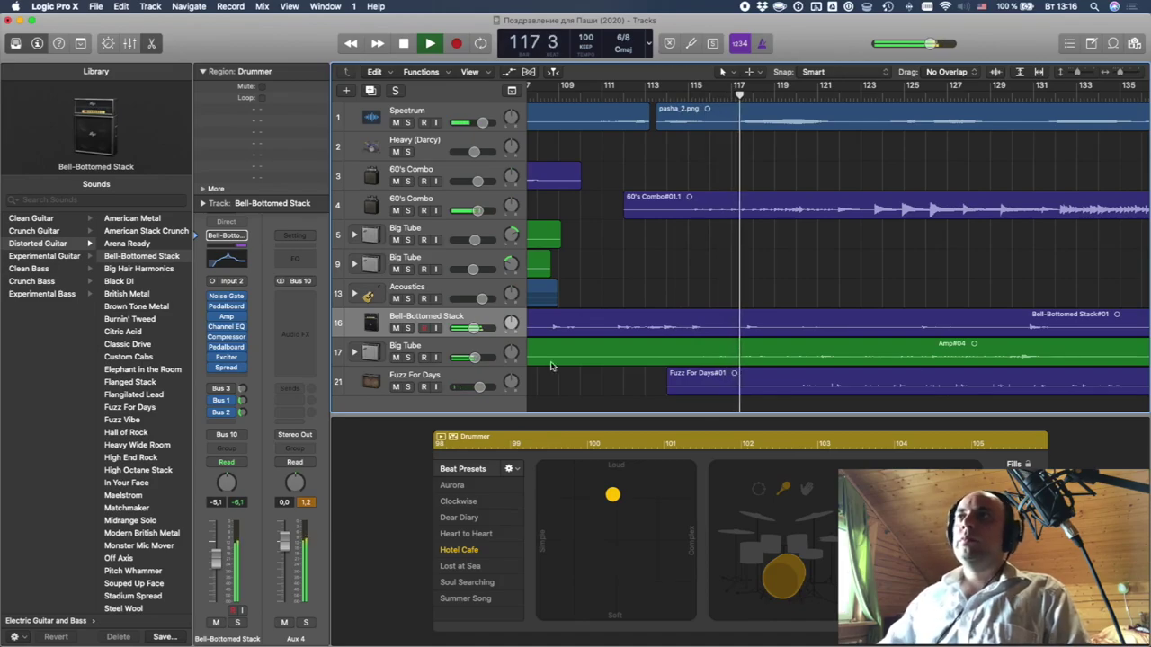
pyautogui.click(401, 350)
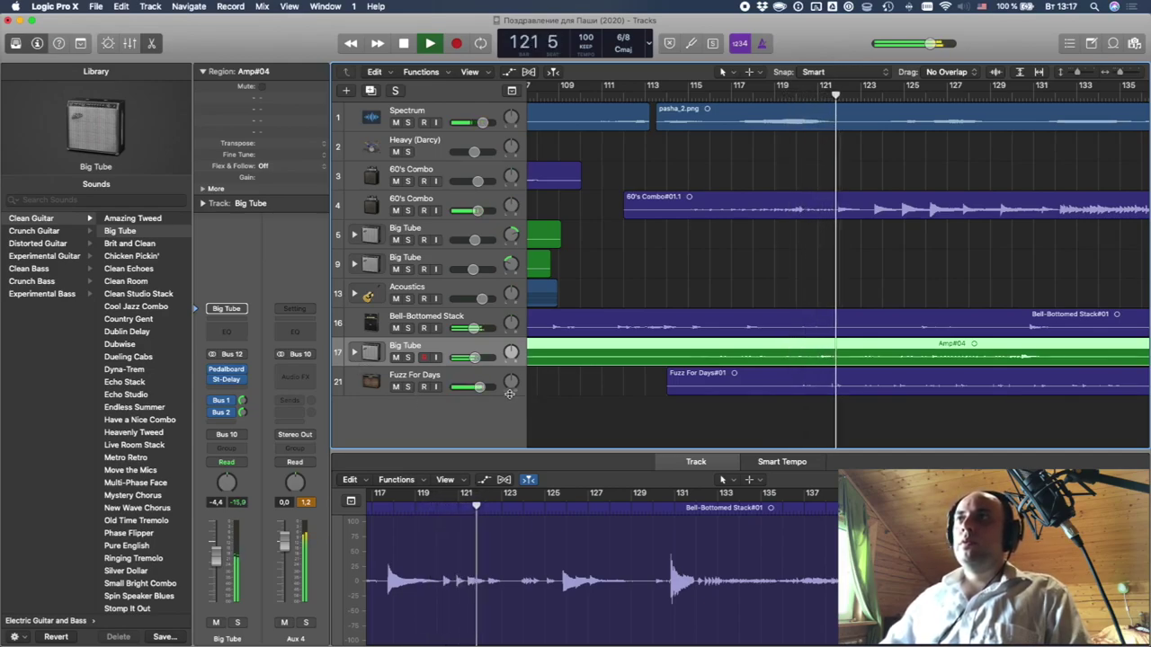
pyautogui.hscroll(5, 512, 420)
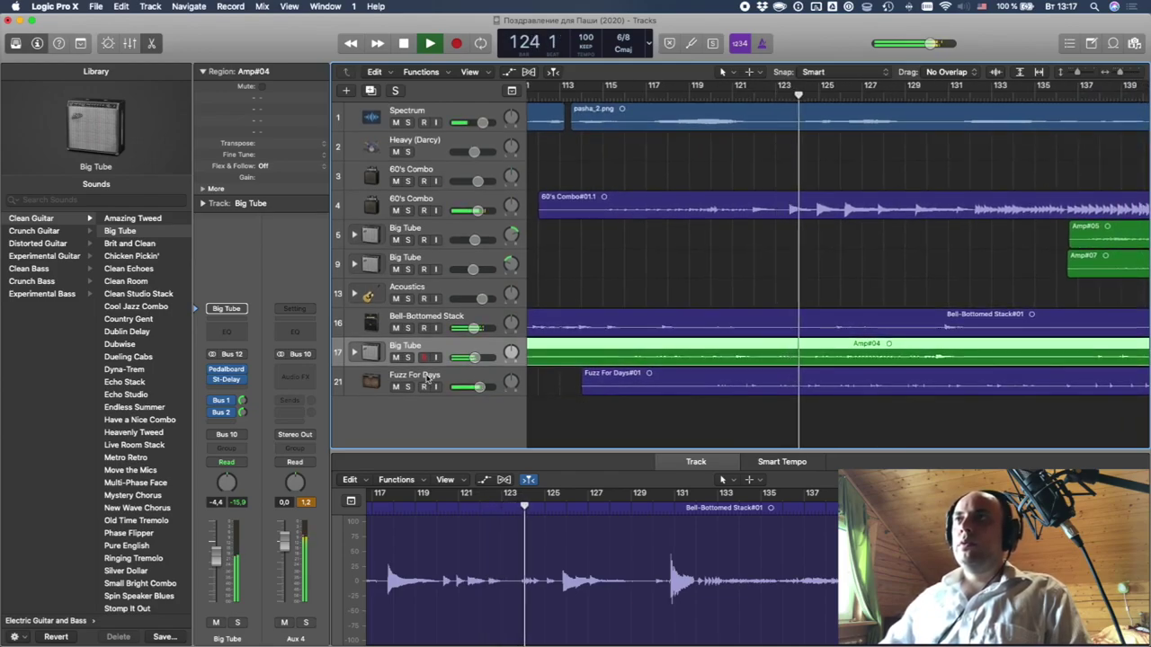
pyautogui.click(405, 387)
pyautogui.click(407, 386)
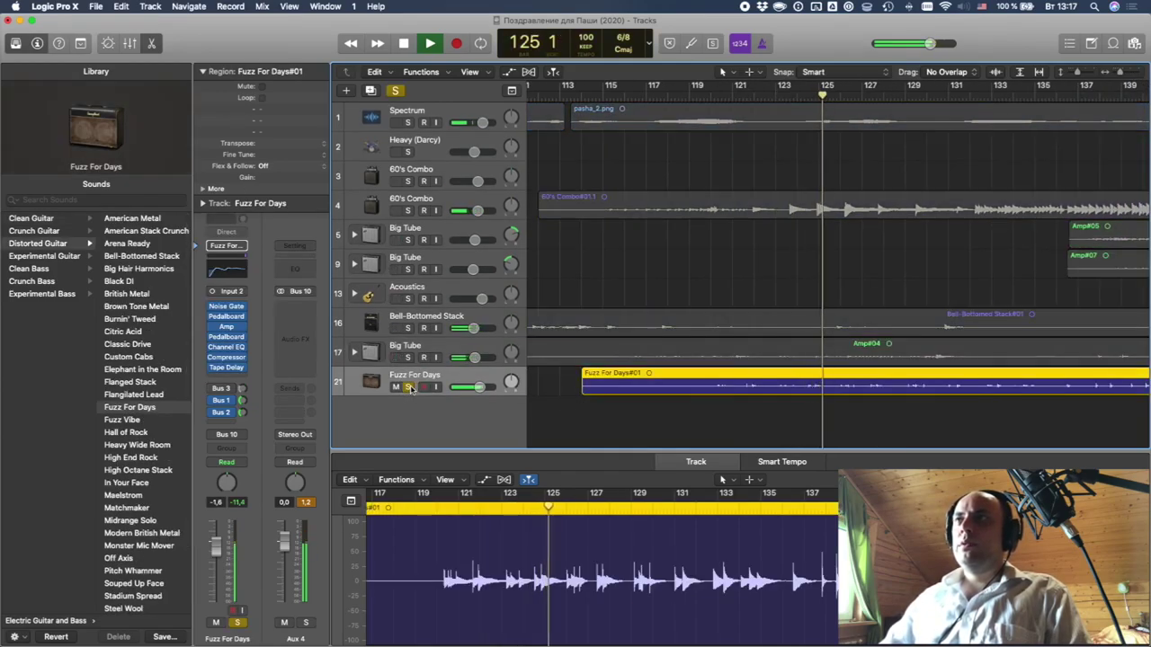
# - Set the Tape Delay on Fuzz For Days to a 1/16 note with the dry output at 100%, and unsolo the track
pyautogui.click(214, 368)
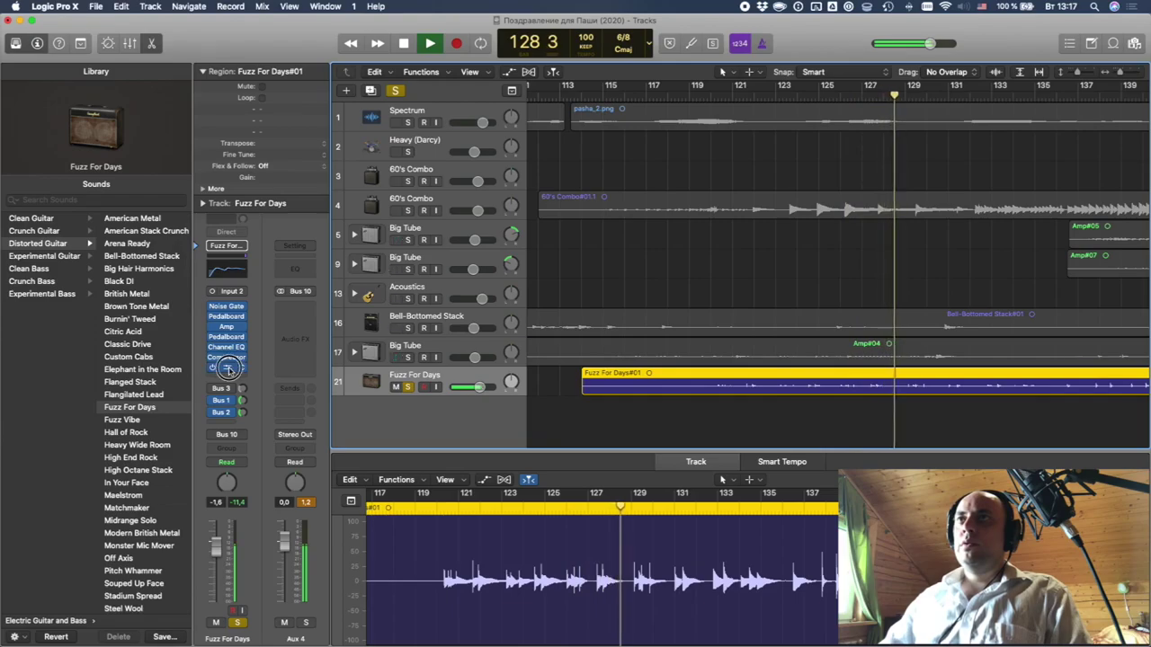
pyautogui.click(224, 368)
pyautogui.tripleClick(91, 203)
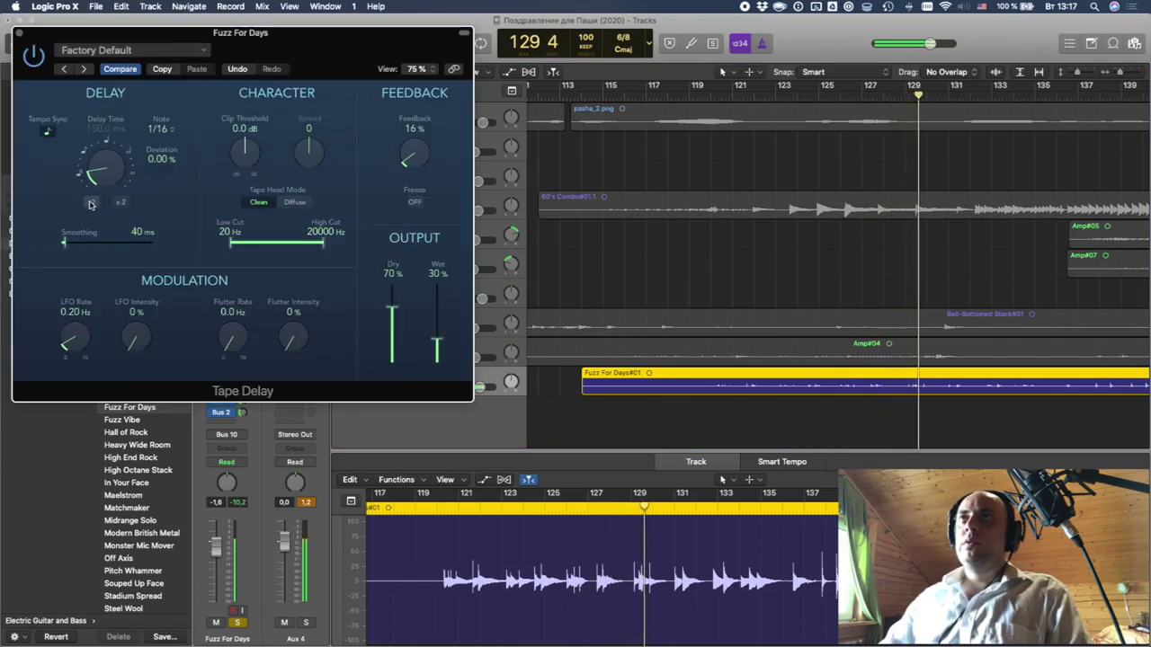
pyautogui.moveTo(393, 309); pyautogui.dragTo(395, 281)
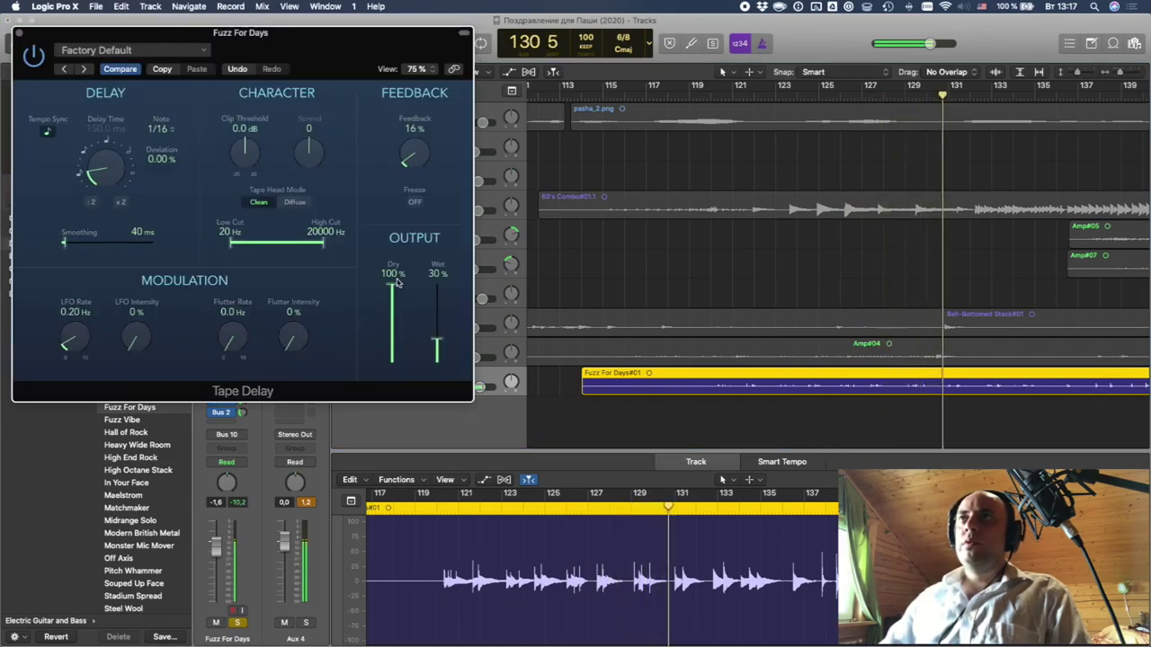
pyautogui.click(19, 34)
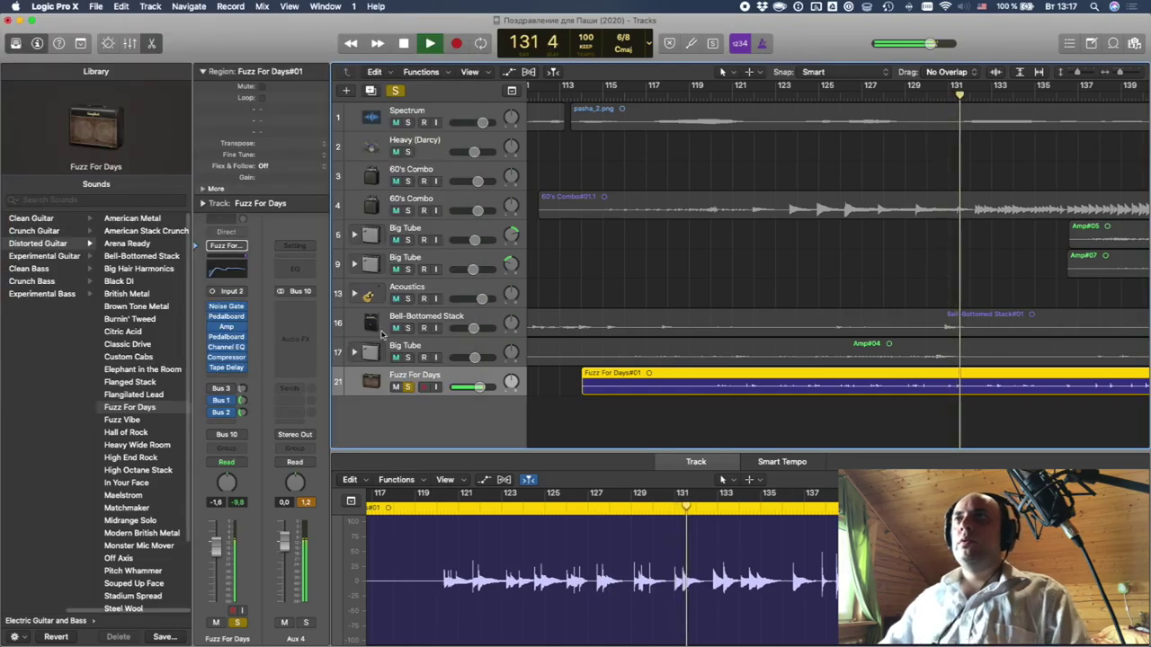
pyautogui.click(408, 387)
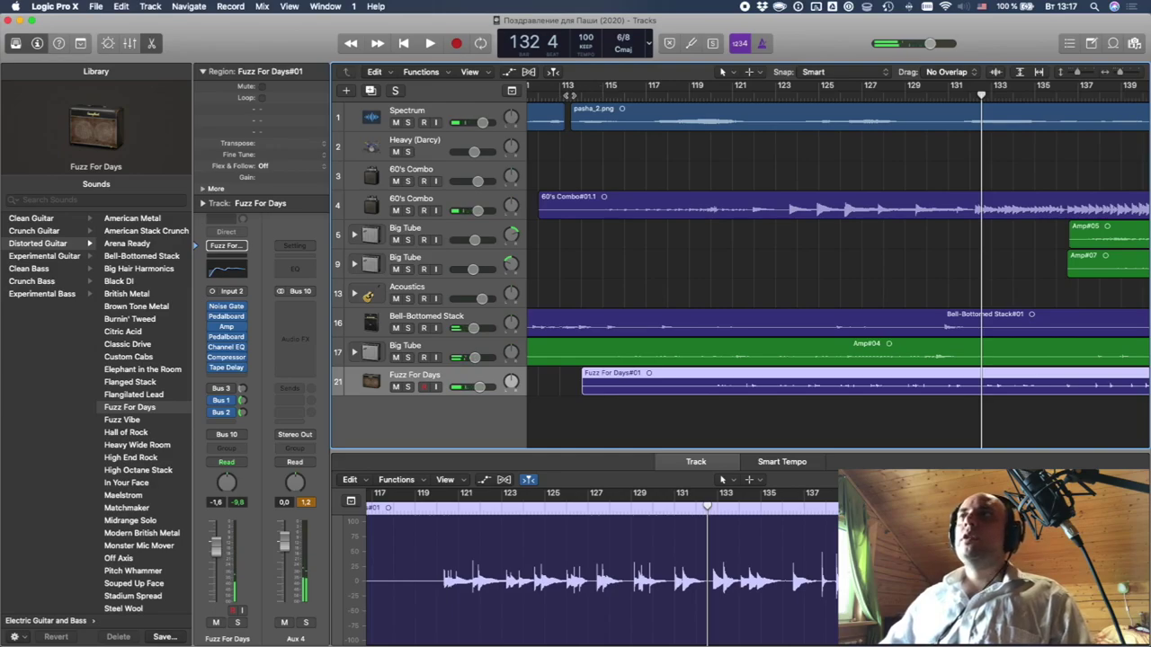
# - Play the song from bar 119 and add a Stereo Spread plug-in with its default settings to Fuzz For Days after the Tape Delay
pyautogui.click(688, 98)
pyautogui.press('space')
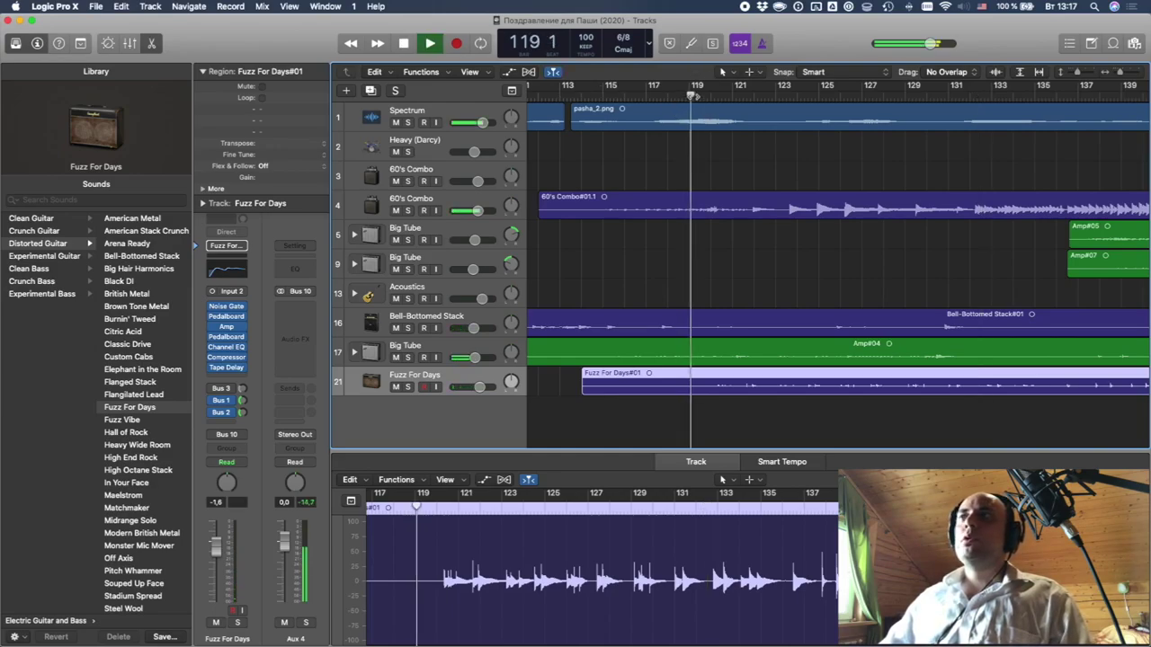
pyautogui.hscroll(3, 694, 181)
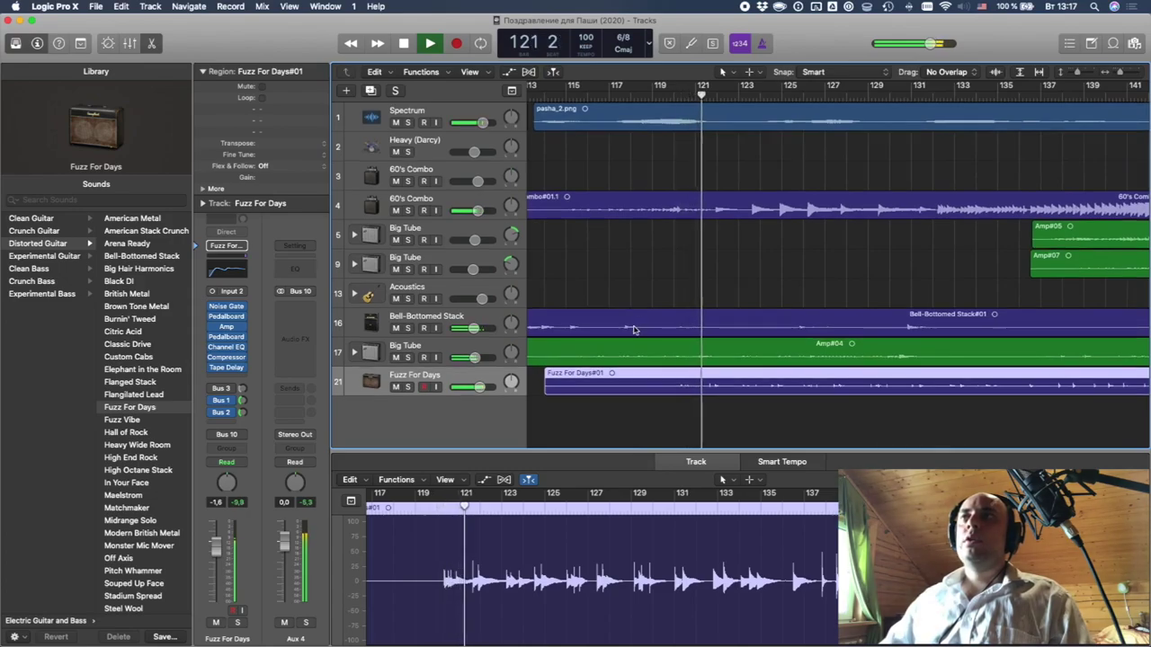
pyautogui.click(224, 378)
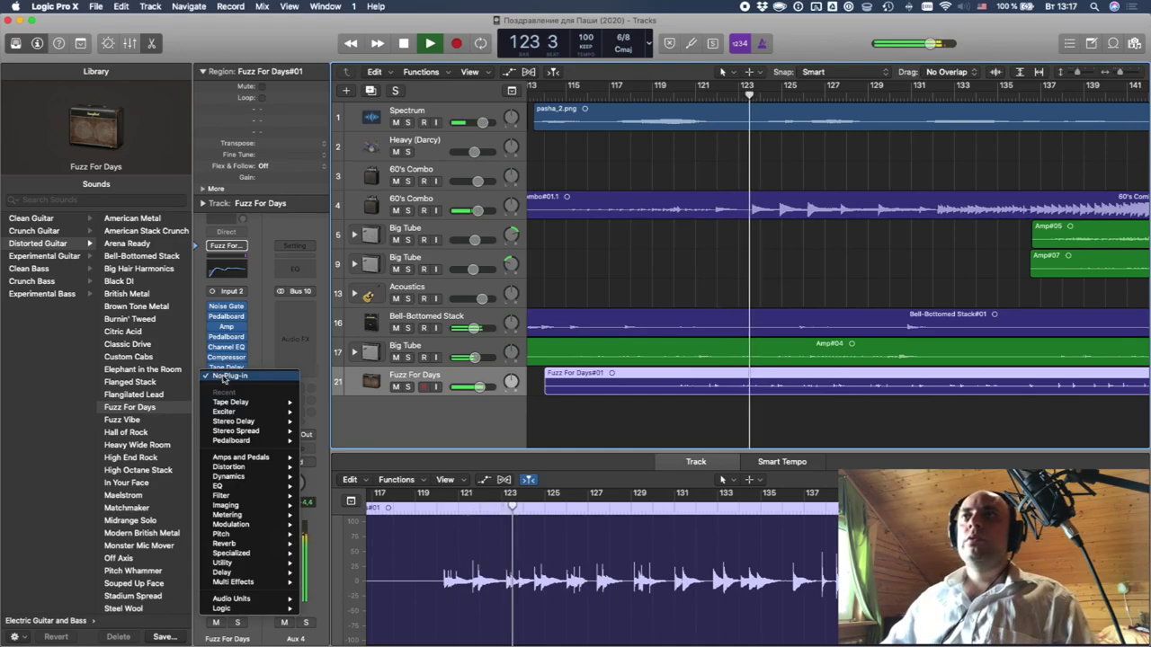
pyautogui.moveTo(252, 432)
pyautogui.click(337, 430)
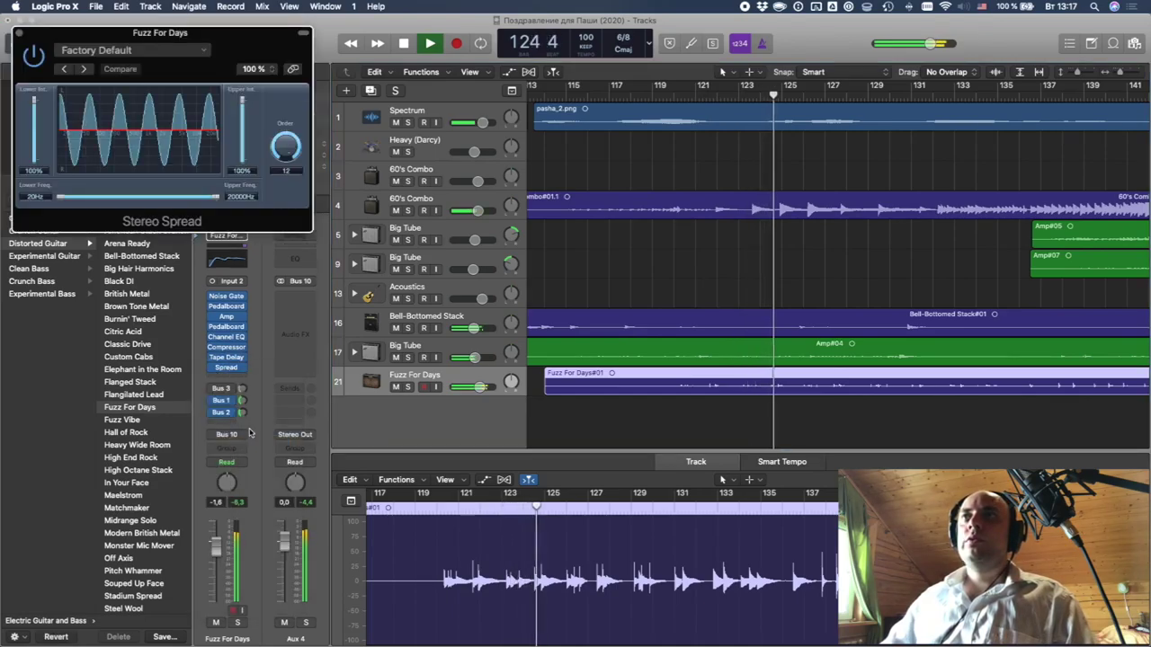
pyautogui.click(18, 33)
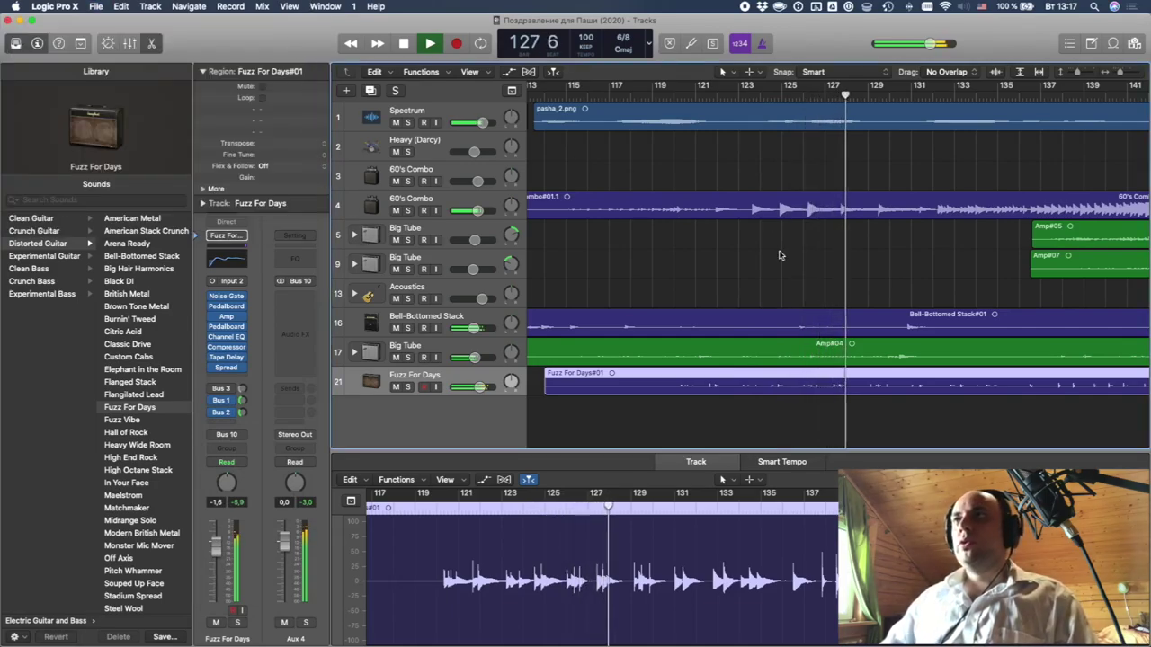
# - Lower the Fuzz For Days track volume to -4.1 dB and follow the playback to about bar 139
pyautogui.moveTo(478, 387); pyautogui.dragTo(464, 386)
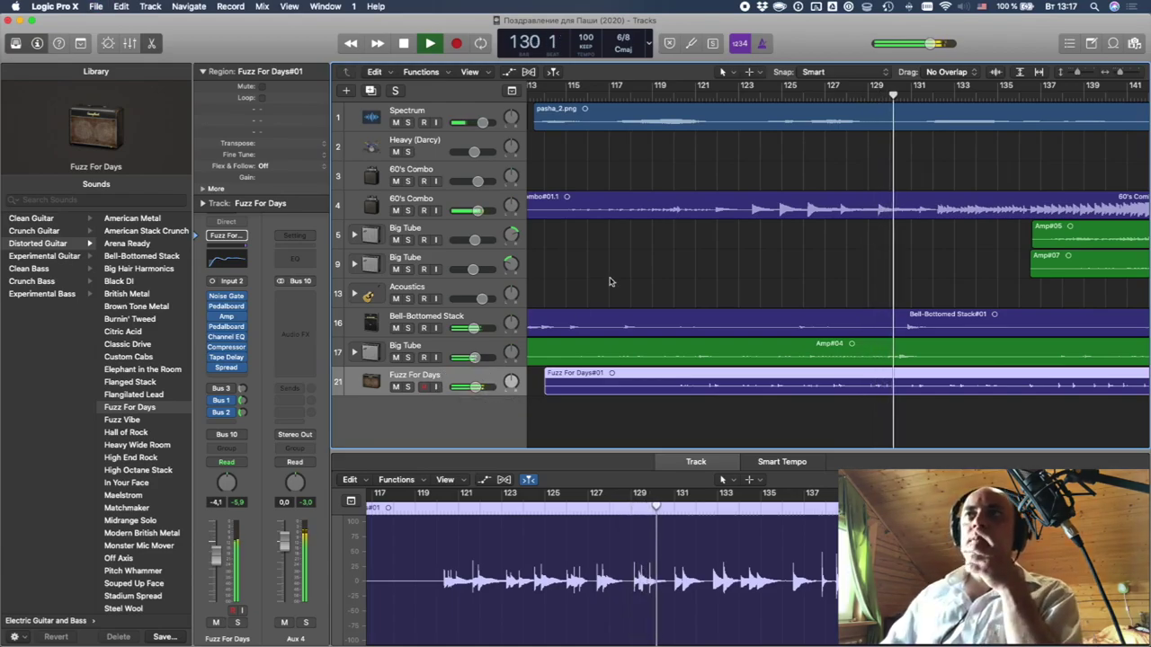
pyautogui.hscroll(5, 610, 281)
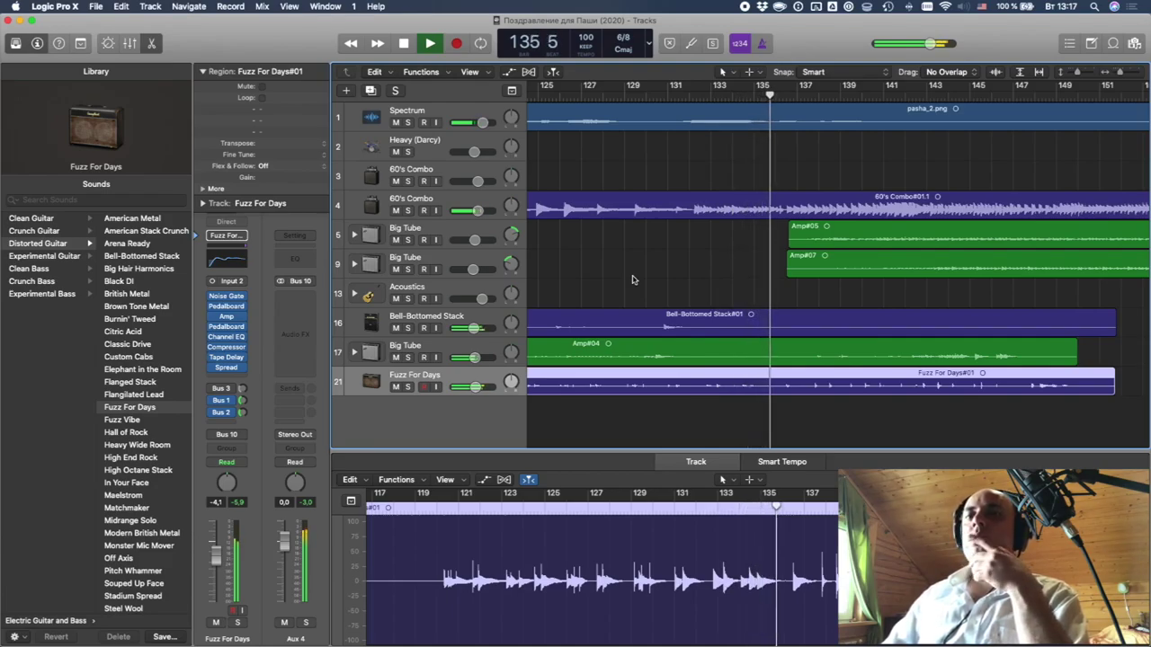
pyautogui.hscroll(3, 637, 276)
pyautogui.hscroll(3, 636, 277)
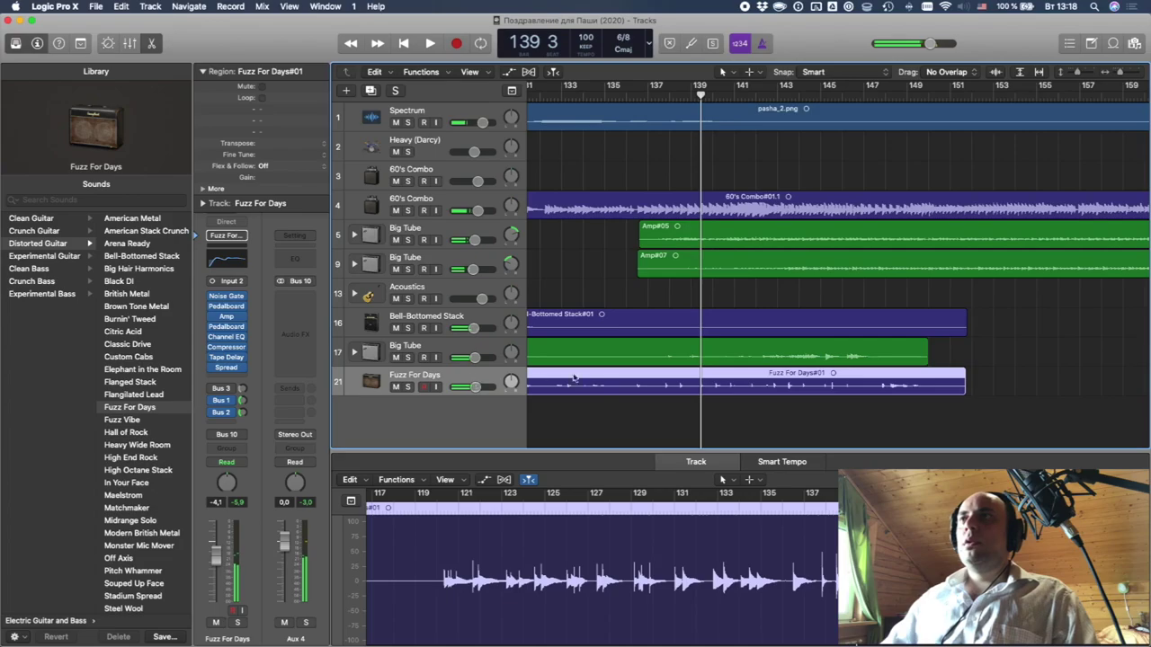
# - Solo the Fuzz For Days track, play it from about bar 131, and set the playhead to bar 132
pyautogui.hscroll(-10, 590, 382)
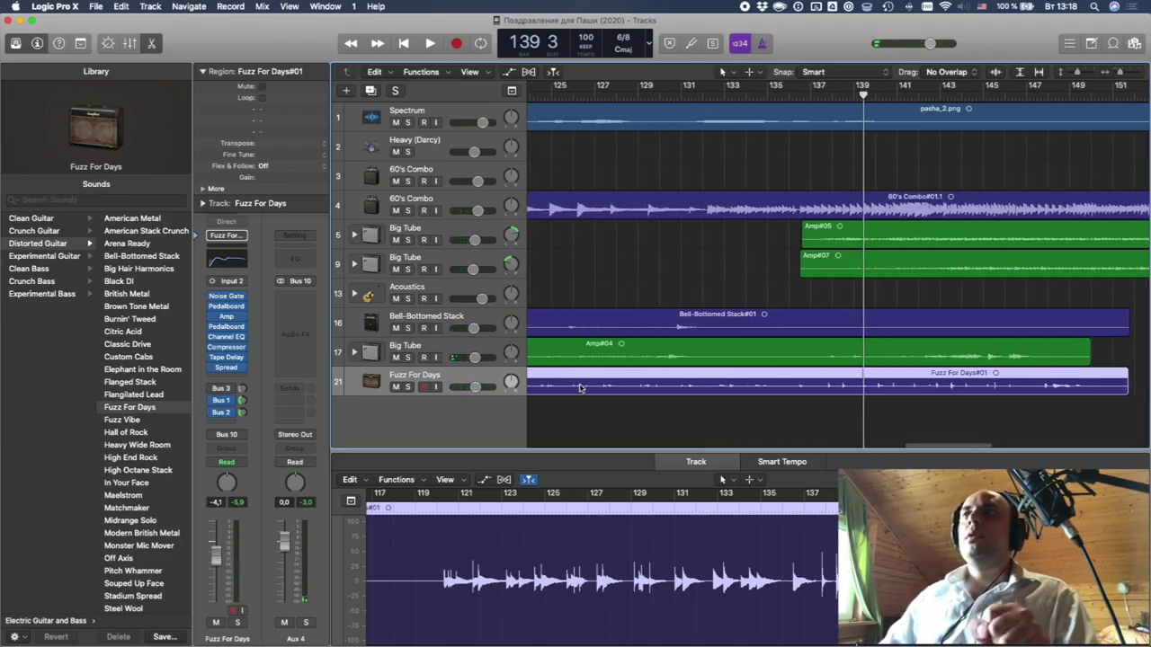
pyautogui.click(408, 388)
pyautogui.click(683, 98)
pyautogui.press('space')
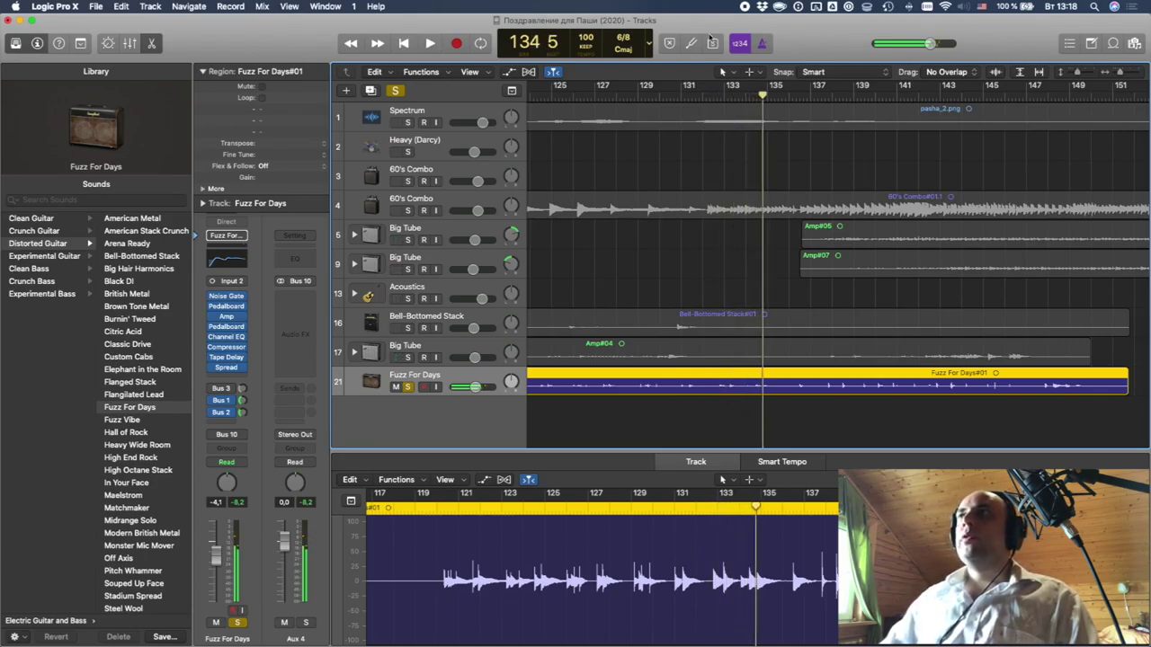
pyautogui.click(715, 90)
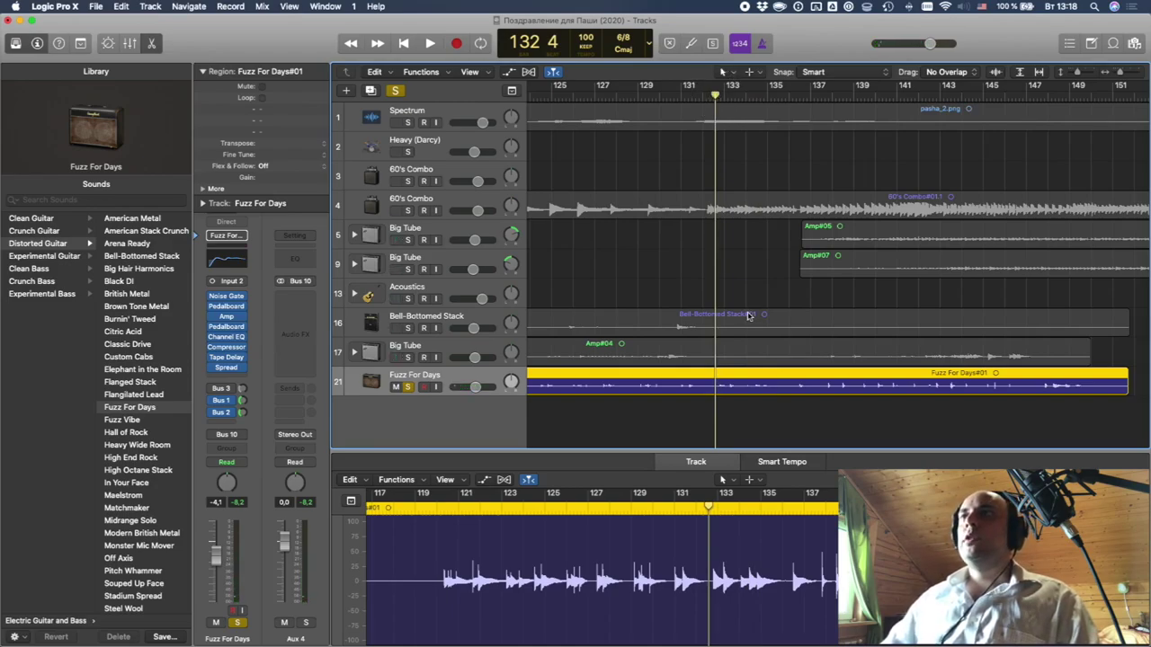
# - Show track automation and open an additional automation lane for the Tape Delay Note parameter on Fuzz For Days
pyautogui.press('a')
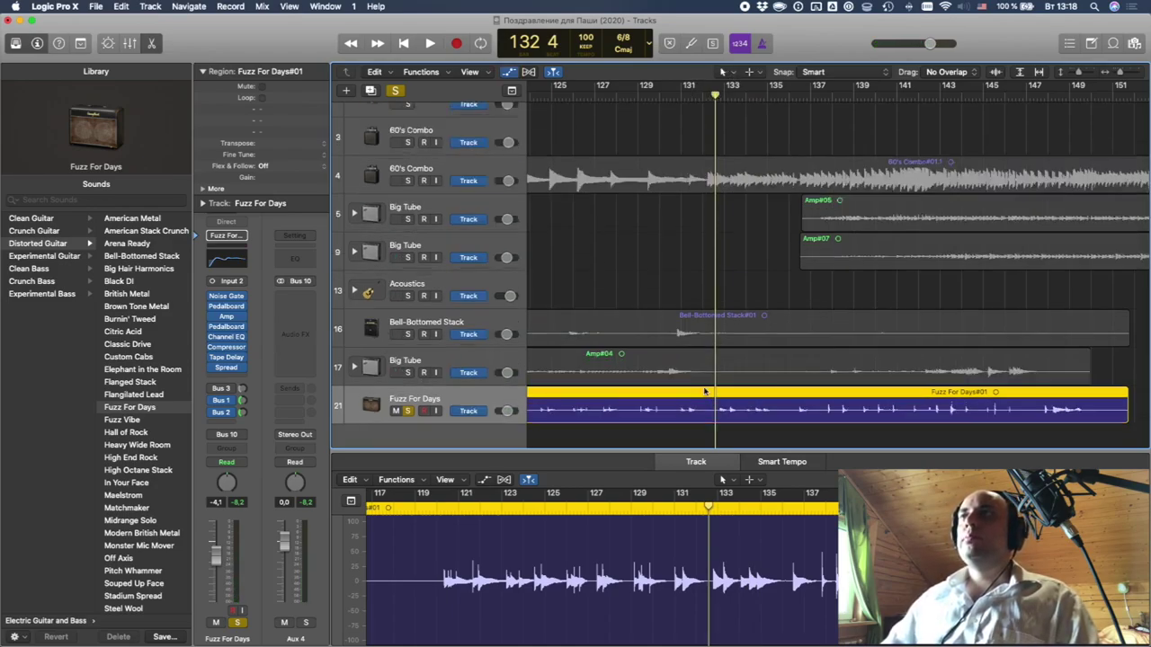
pyautogui.press('a')
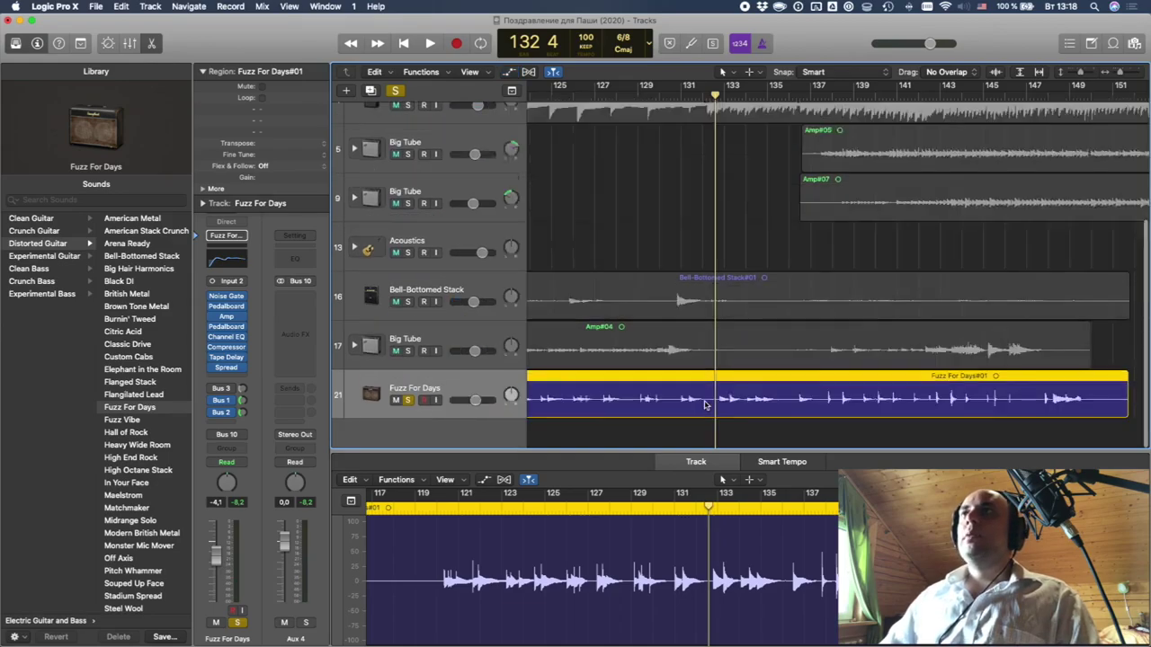
pyautogui.click(510, 74)
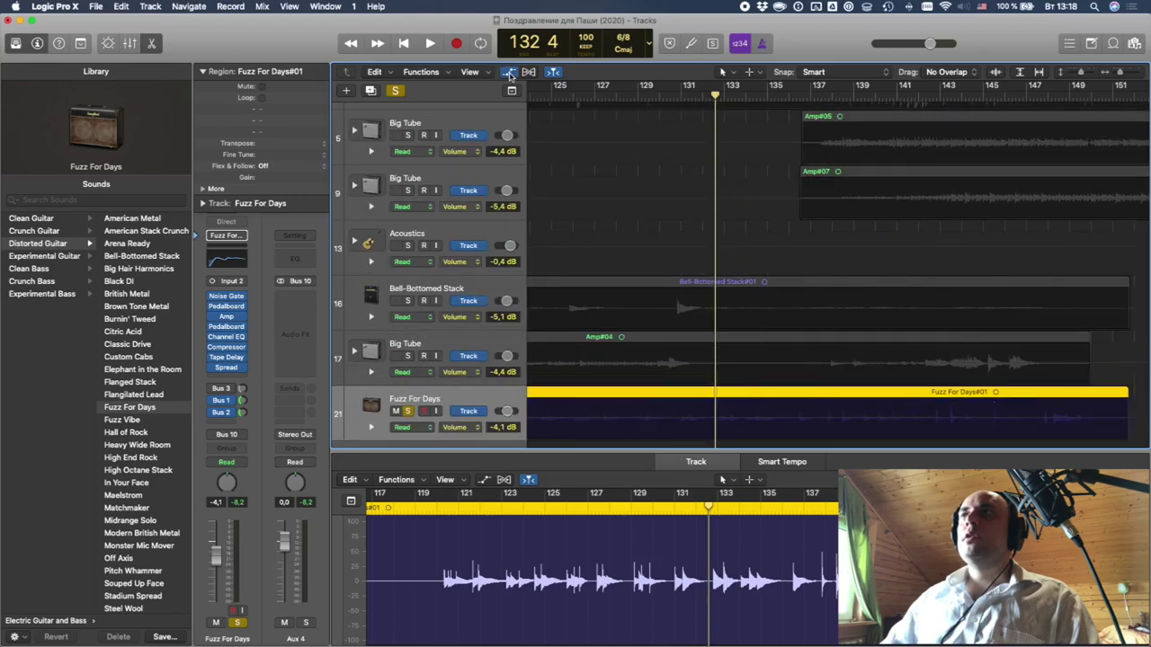
pyautogui.scroll(-2, 635, 176)
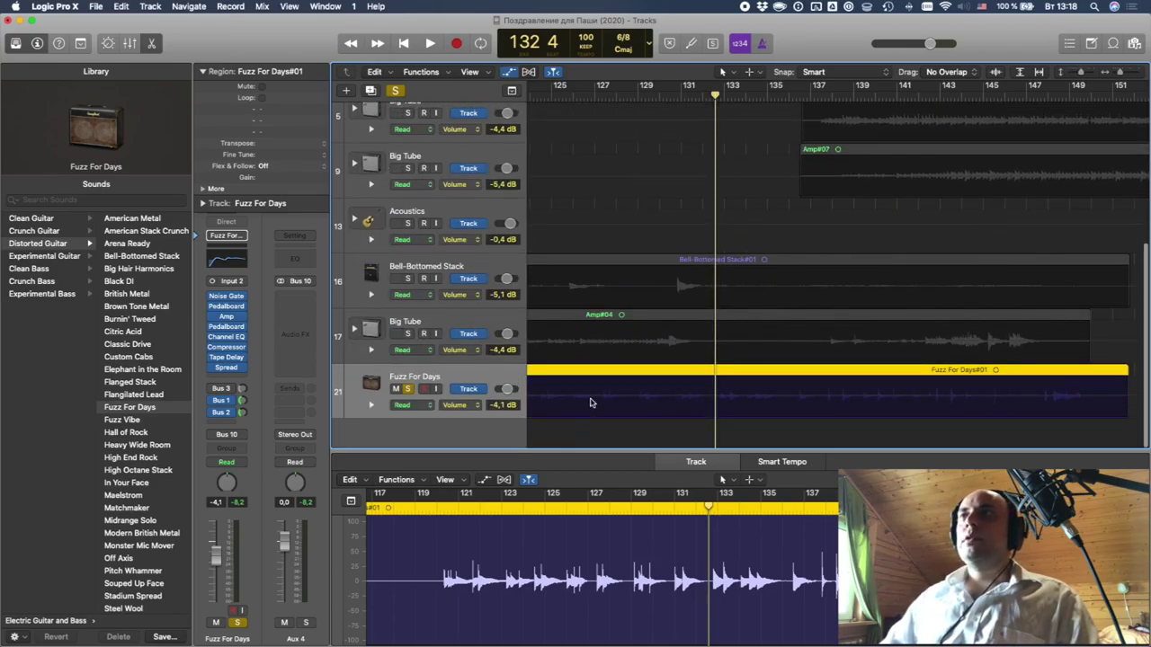
pyautogui.click(372, 406)
pyautogui.click(405, 407)
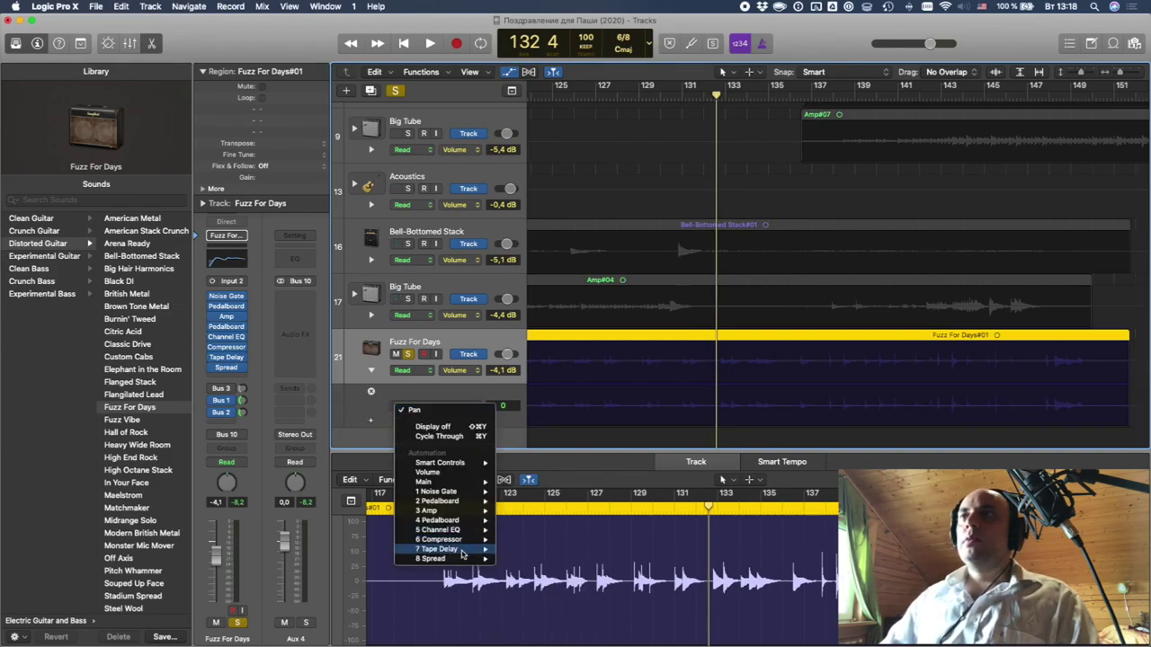
pyautogui.moveTo(462, 554)
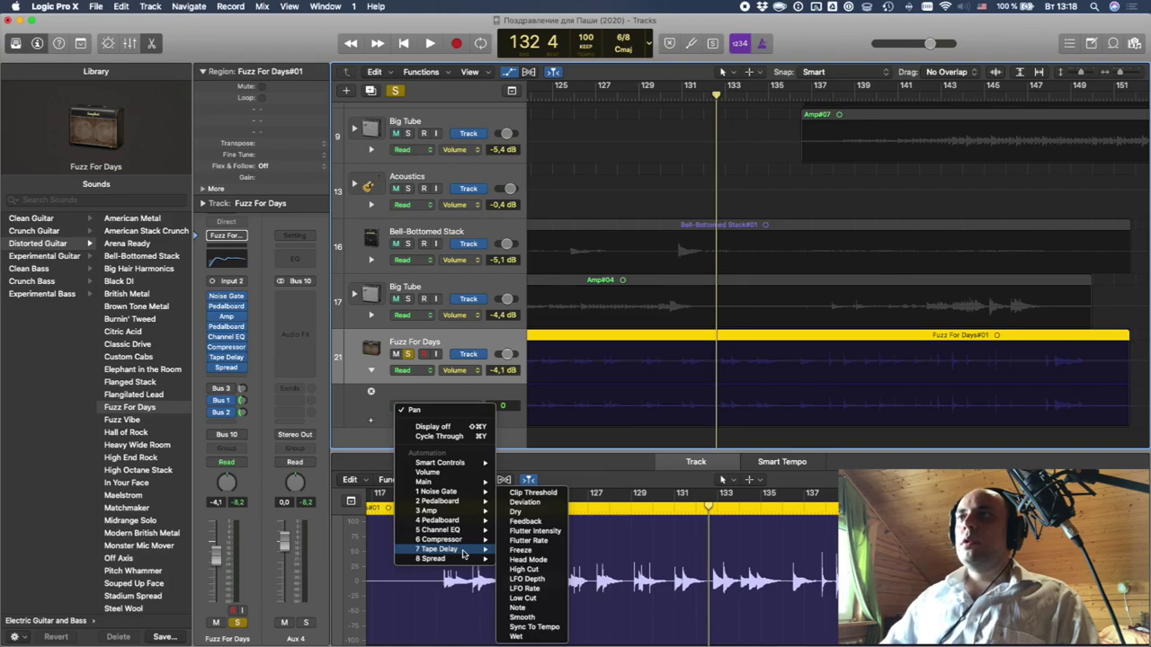
pyautogui.click(521, 608)
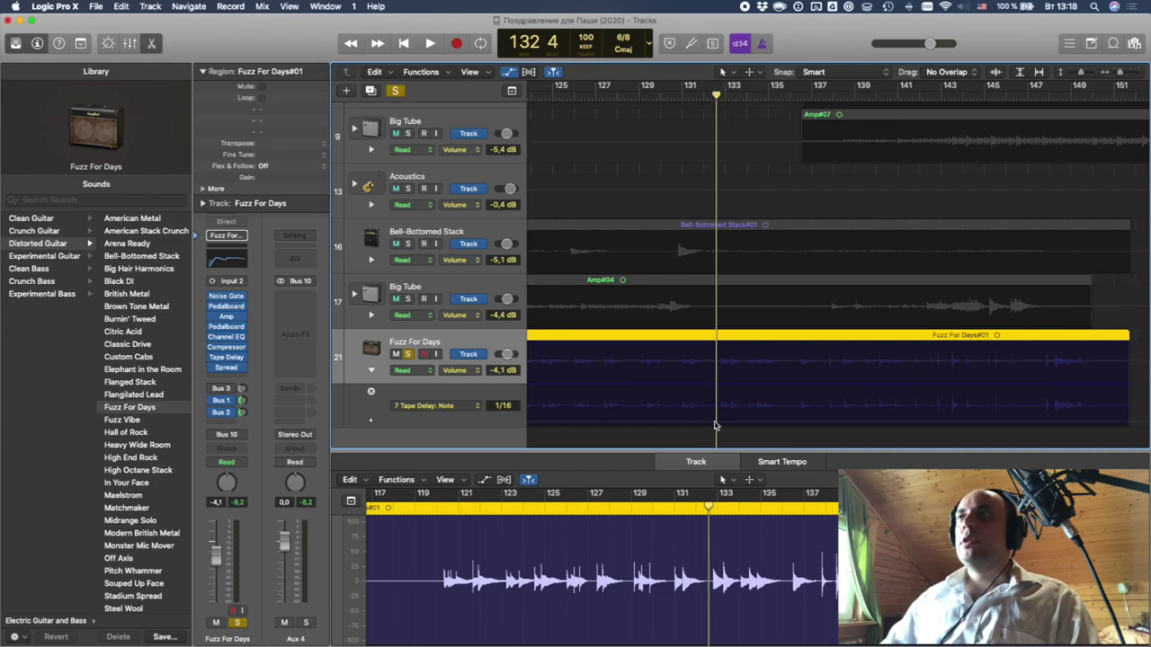
# - Automate the Tape Delay note on Fuzz For Days to switch to 1/4 after bar 132, and play the transition
pyautogui.click(715, 423)
pyautogui.click(715, 422)
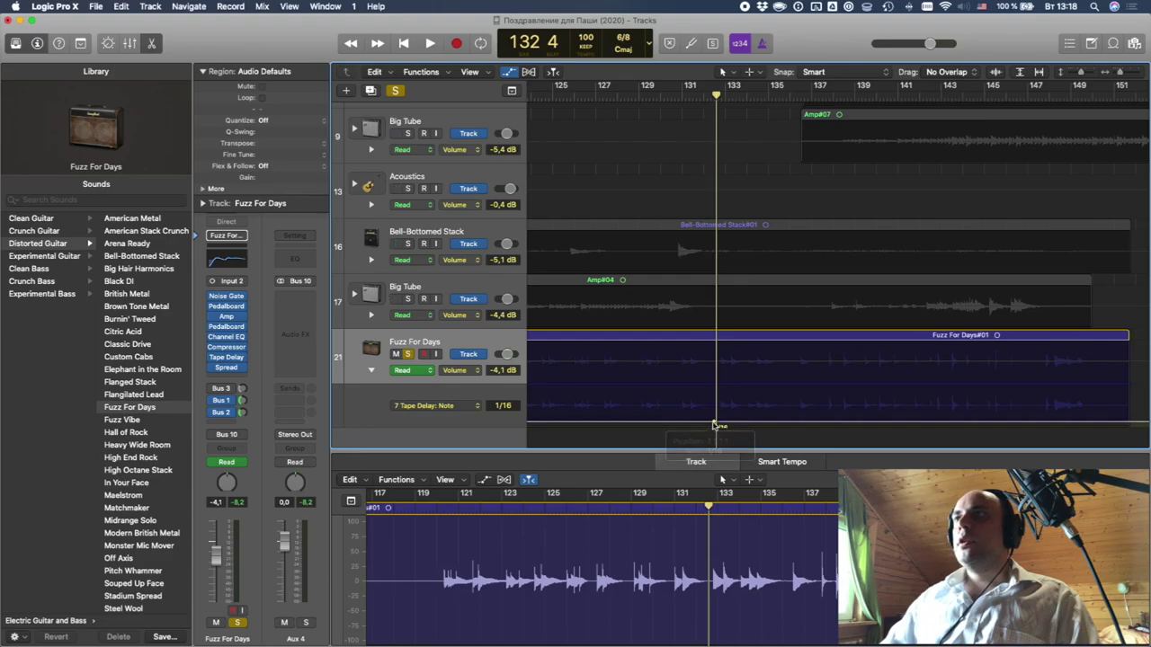
pyautogui.moveTo(725, 424); pyautogui.dragTo(724, 408)
pyautogui.press('space')
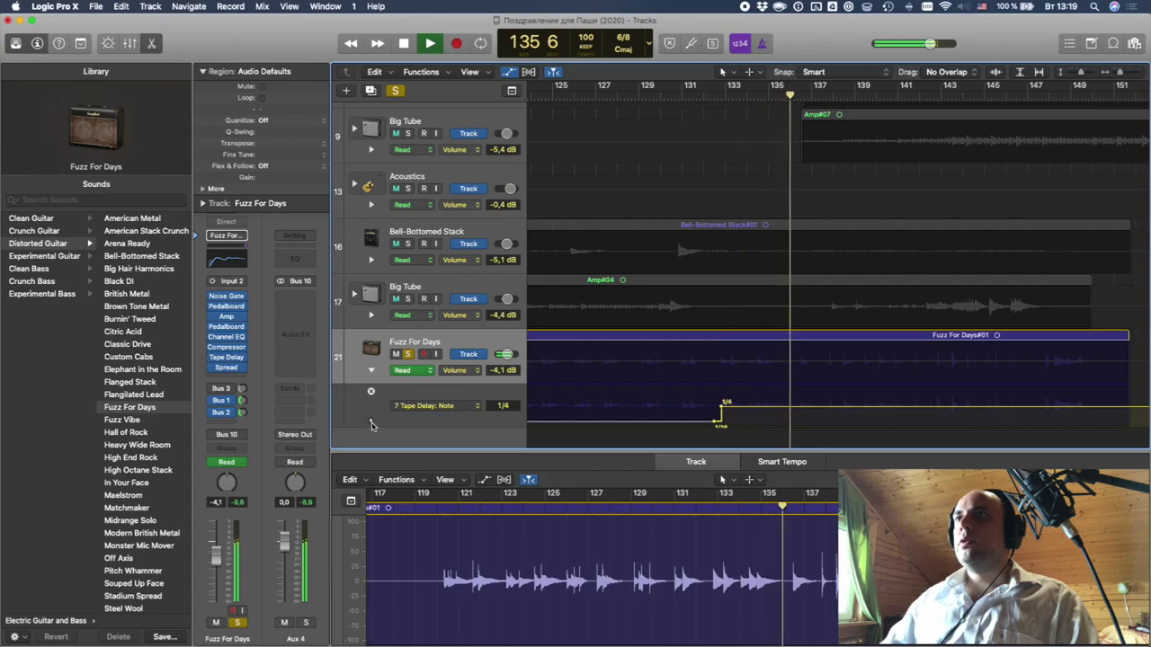
pyautogui.press('space')
pyautogui.click(659, 93)
pyautogui.press('space')
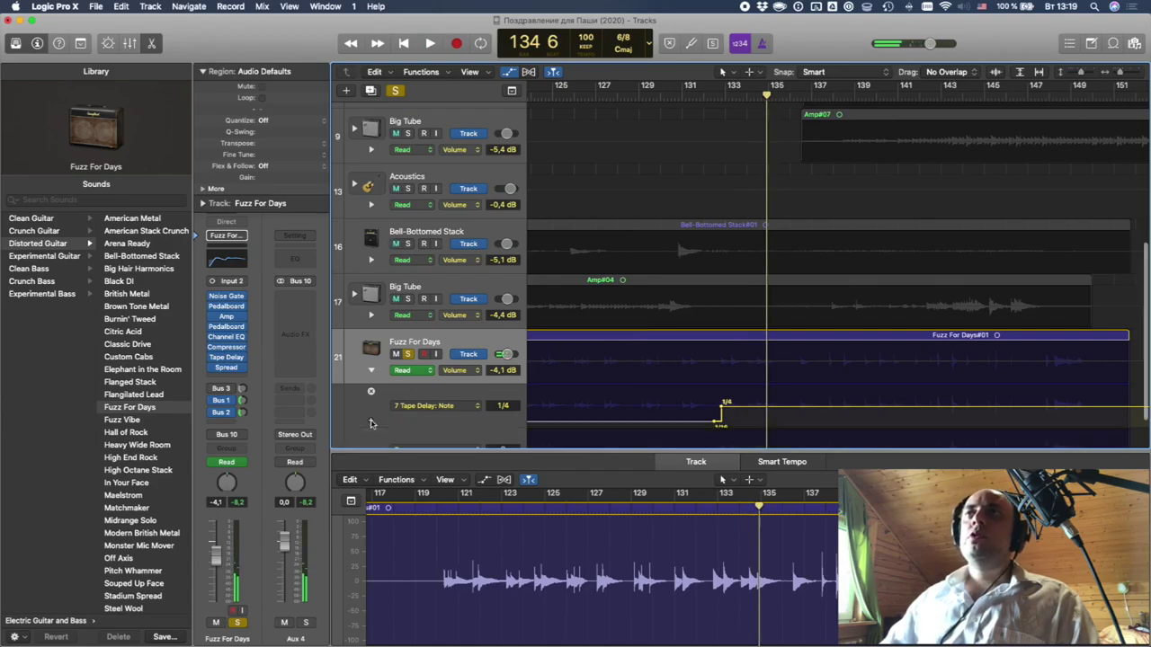
# - Add a Tape Delay Feedback automation lane to Fuzz For Days and raise the feedback to 85% after bar 132 during playback
pyautogui.click(370, 422)
pyautogui.click(428, 403)
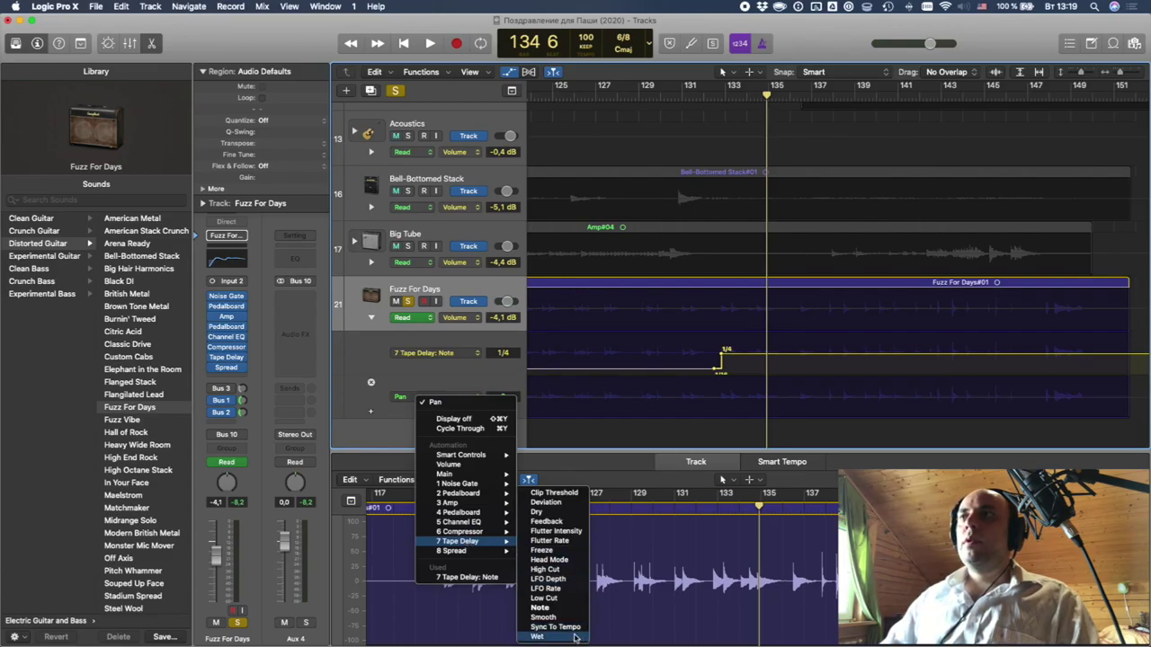
pyautogui.click(546, 521)
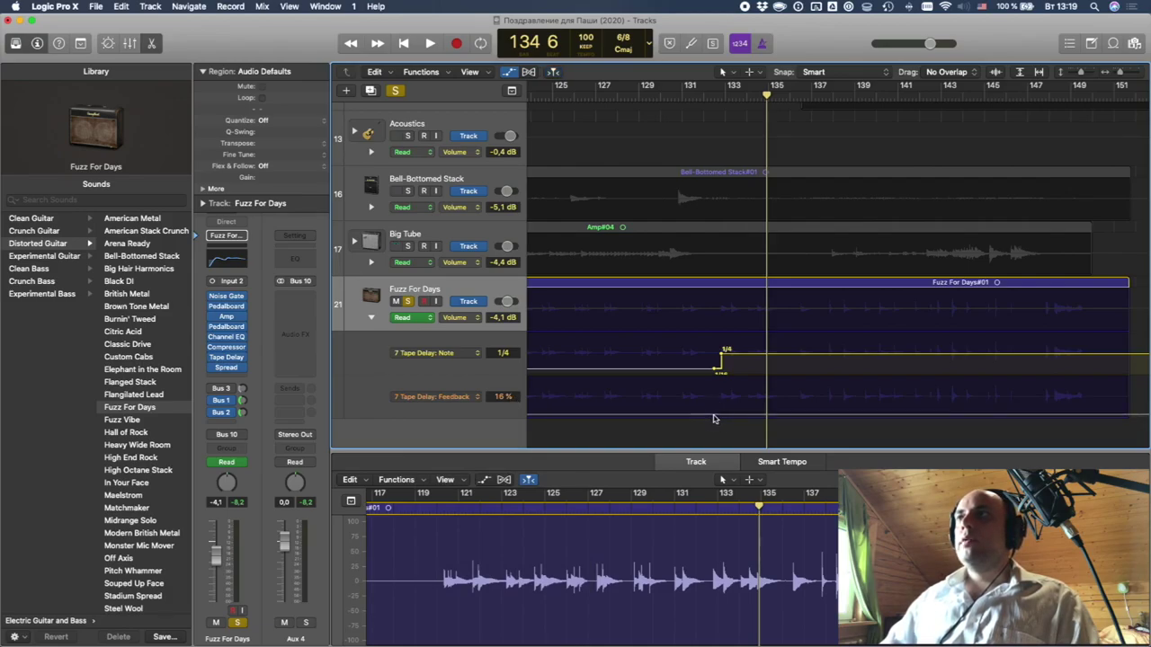
pyautogui.moveTo(722, 418); pyautogui.dragTo(722, 412)
pyautogui.press('space')
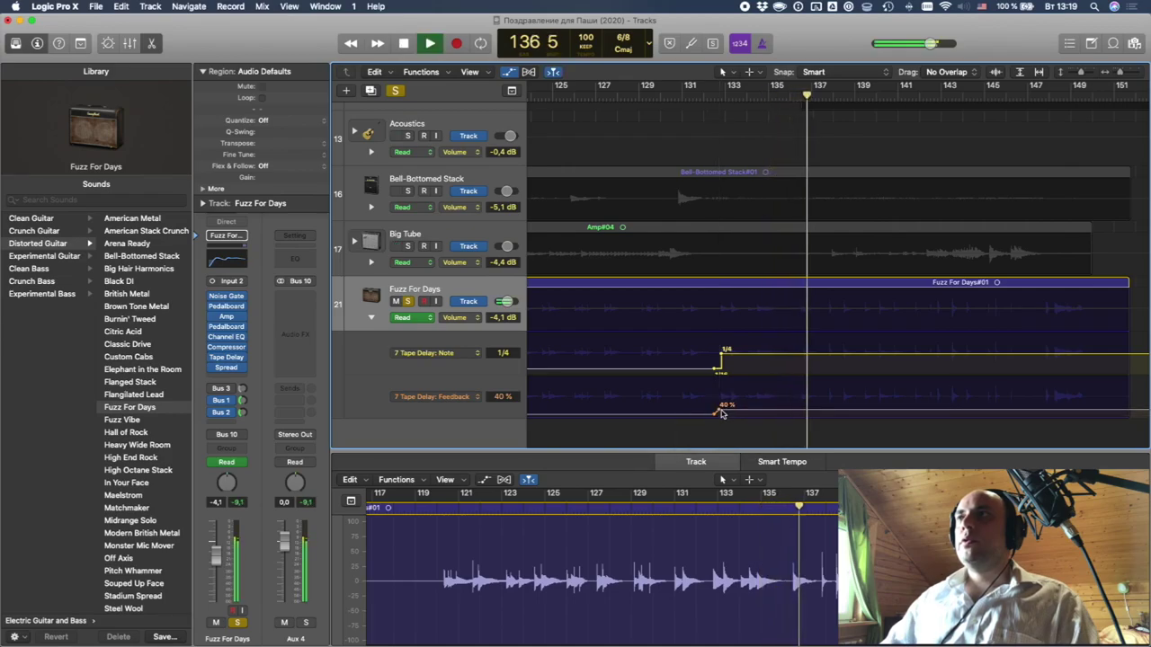
pyautogui.moveTo(722, 413); pyautogui.dragTo(733, 407)
pyautogui.hscroll(2, 737, 420)
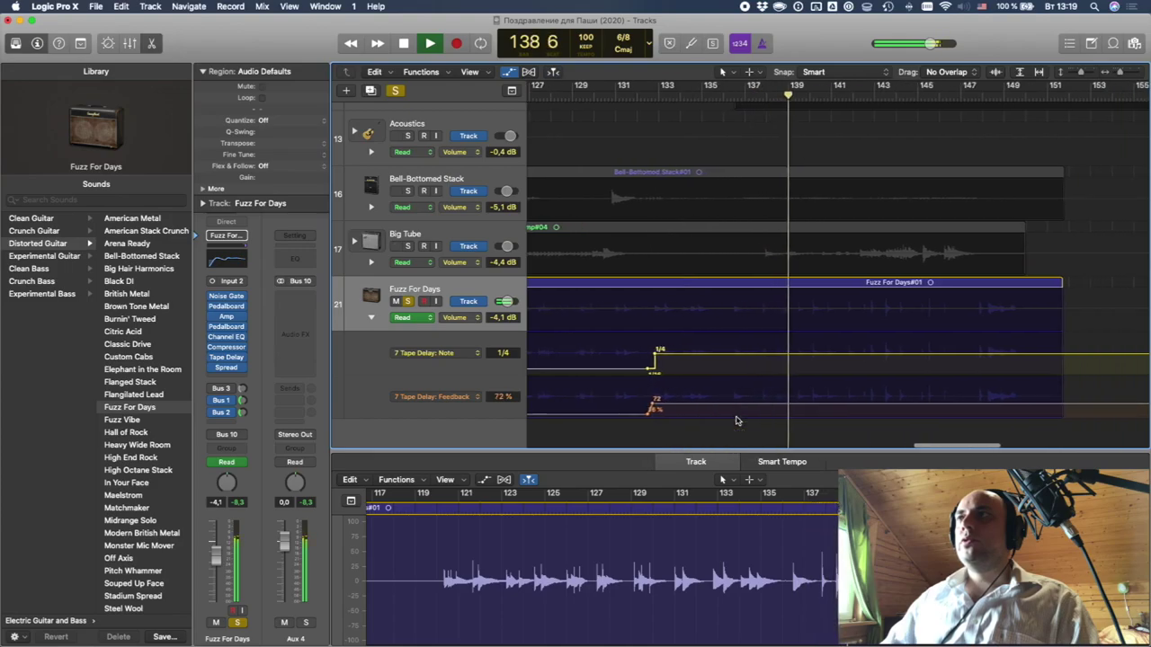
pyautogui.moveTo(719, 411); pyautogui.dragTo(715, 414)
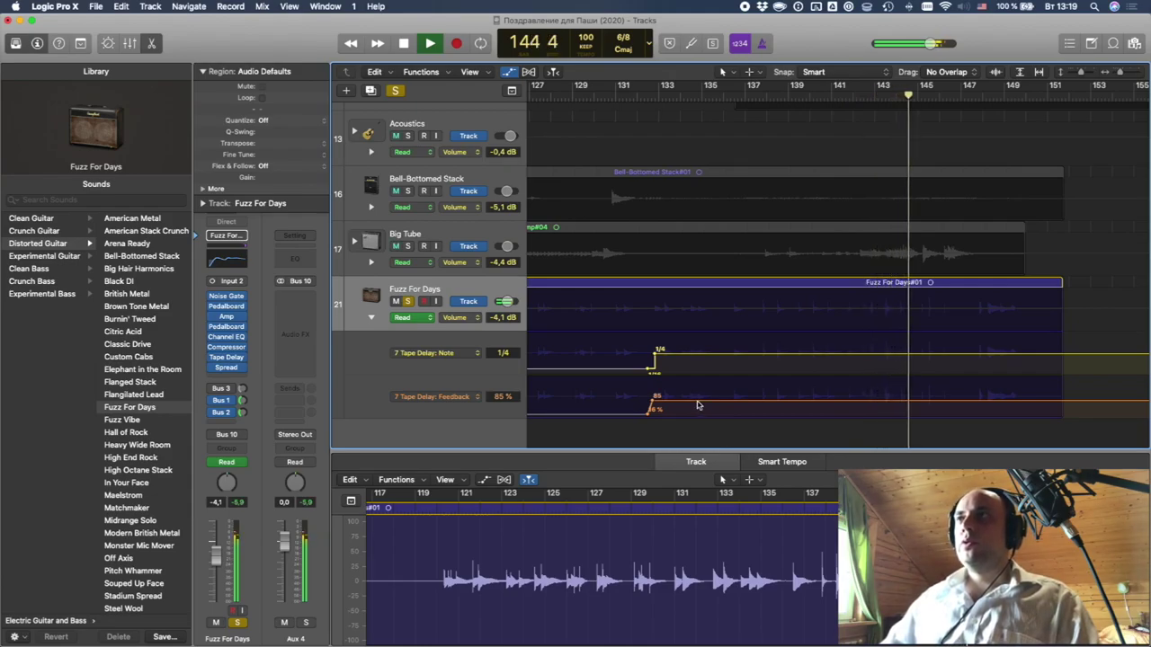
pyautogui.press('space')
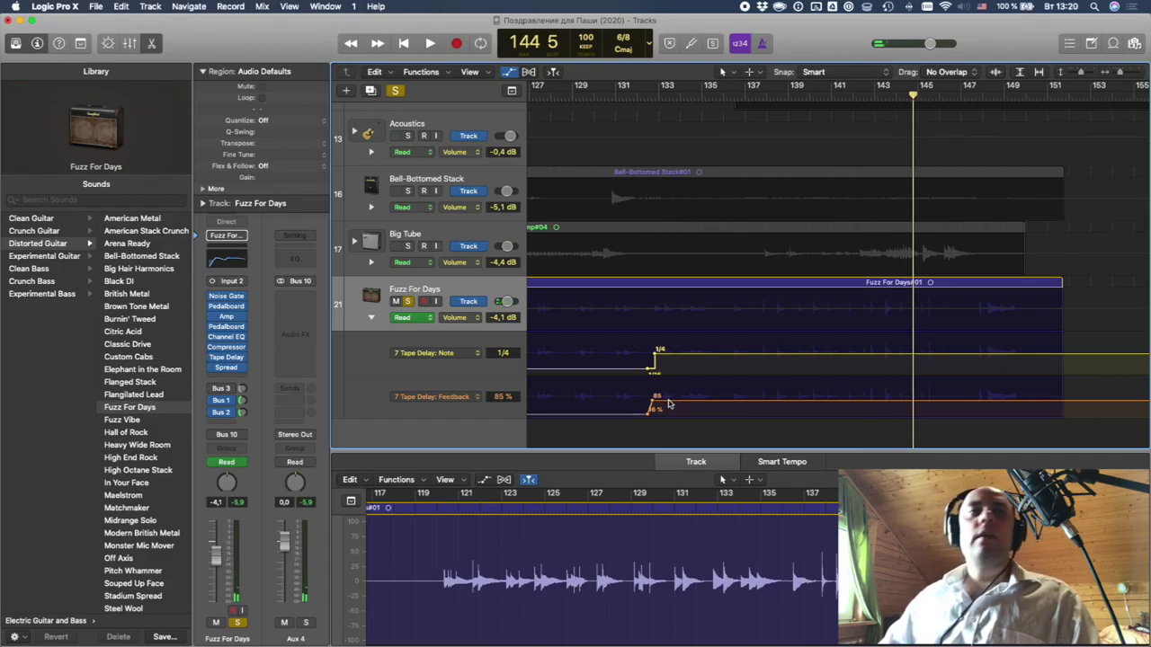
# - Unsolo Fuzz For Days, check its Tape Delay automation lanes, and hide the automation view
pyautogui.click(409, 302)
pyautogui.press('a')
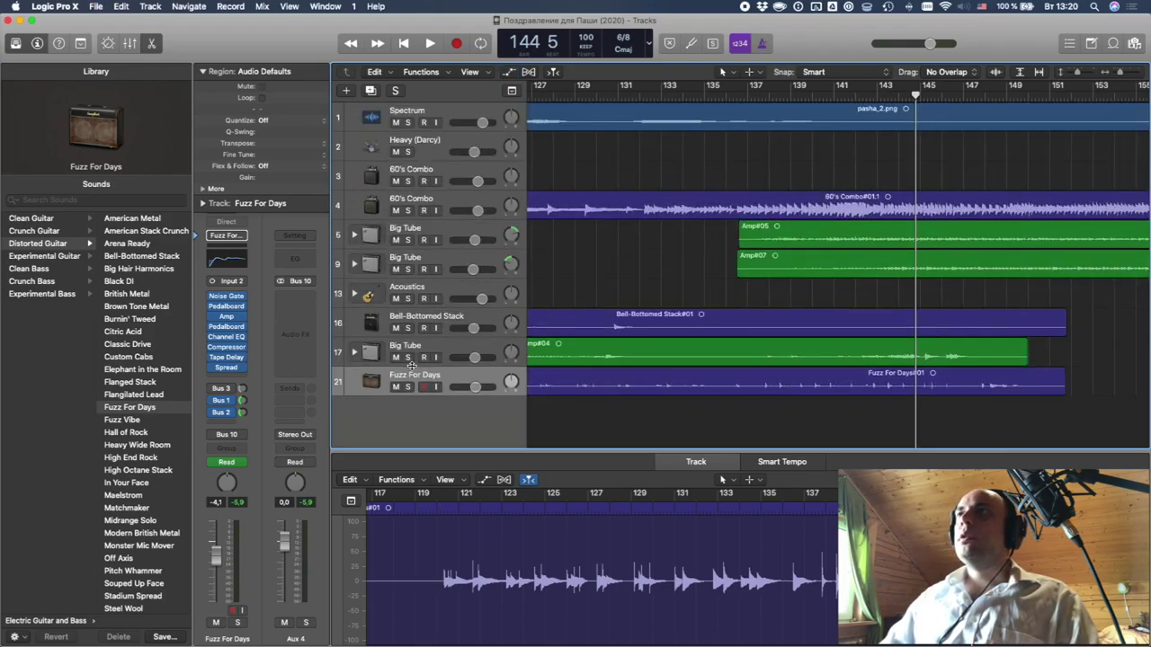
pyautogui.press('a')
pyautogui.press('a')
pyautogui.press('a')
pyautogui.press('a')
pyautogui.press('a')
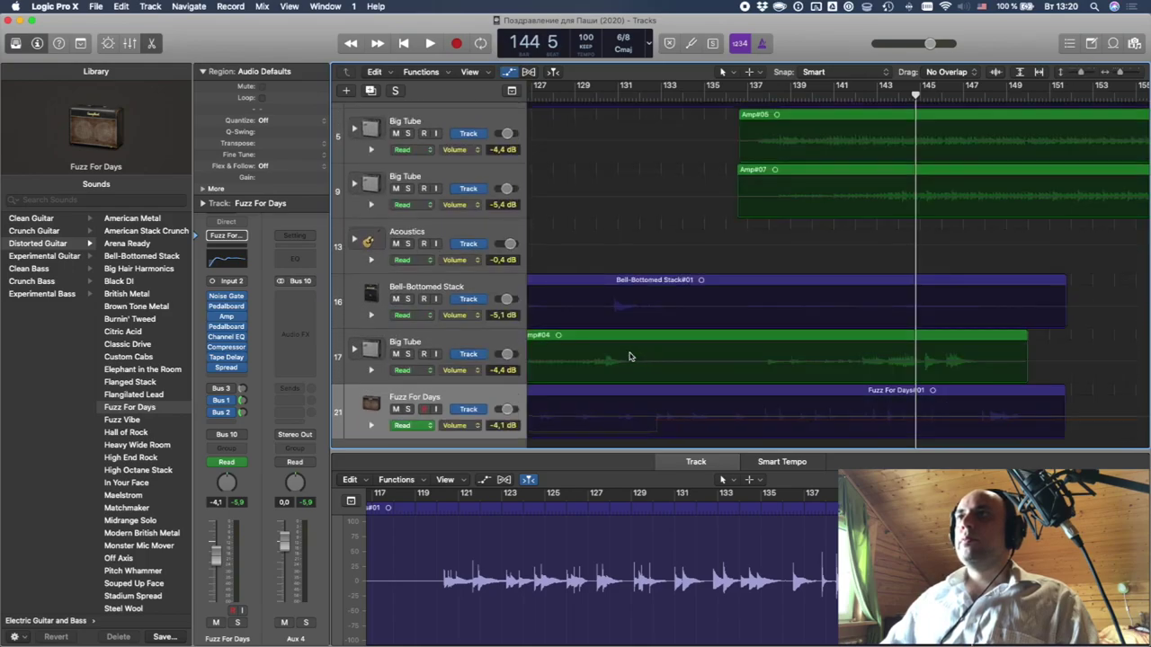
pyautogui.click(372, 406)
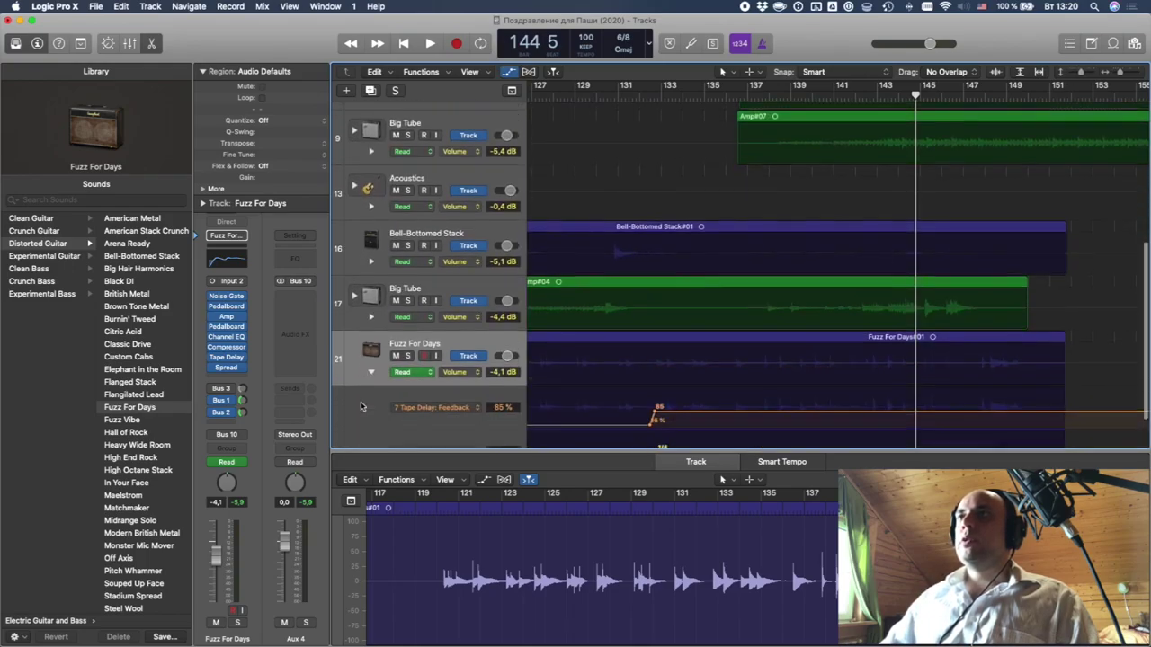
pyautogui.press('a')
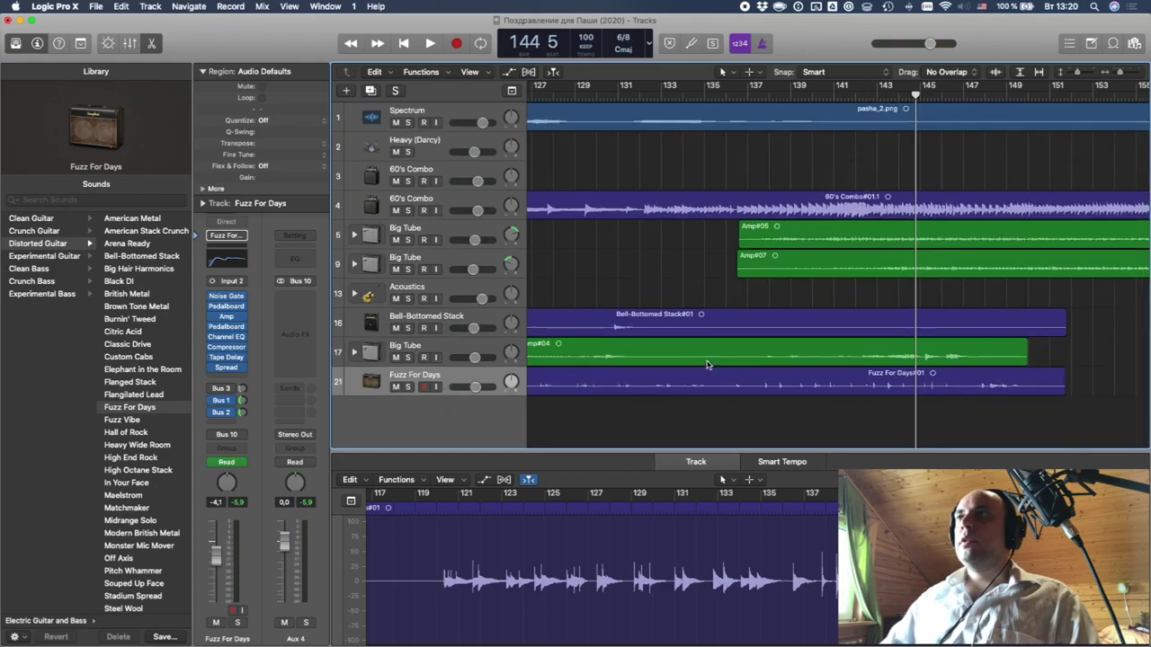
# - Listen to the full mix around bar 134 and again from about bar 127, following the playback past bar 136
pyautogui.doubleClick(695, 100)
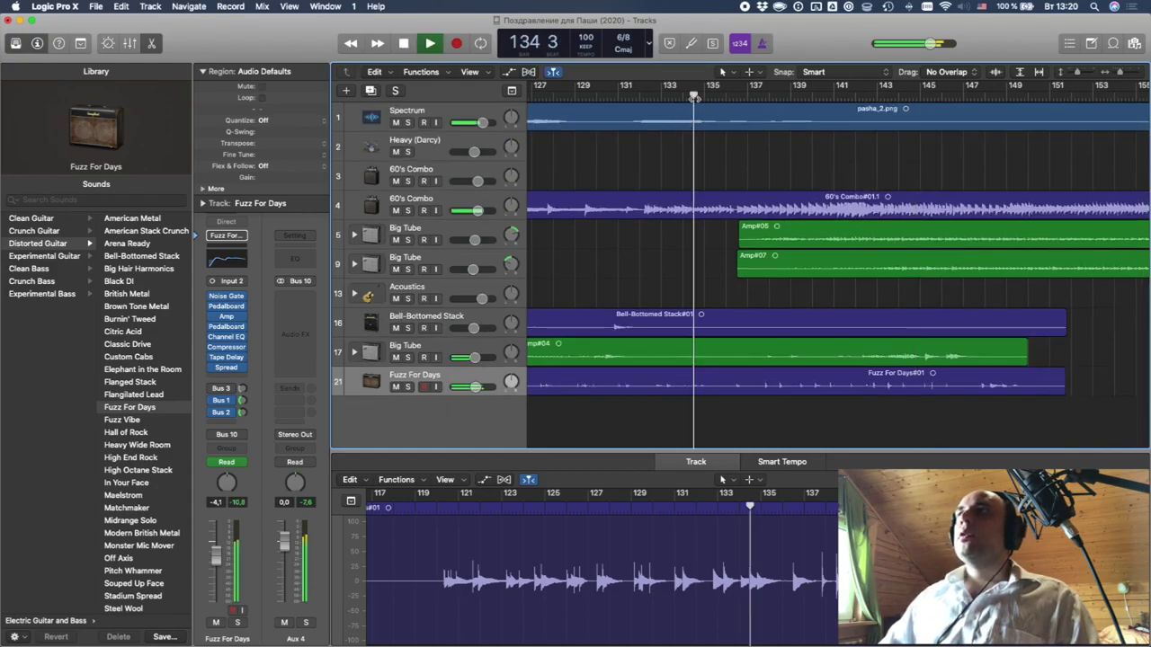
pyautogui.press('space')
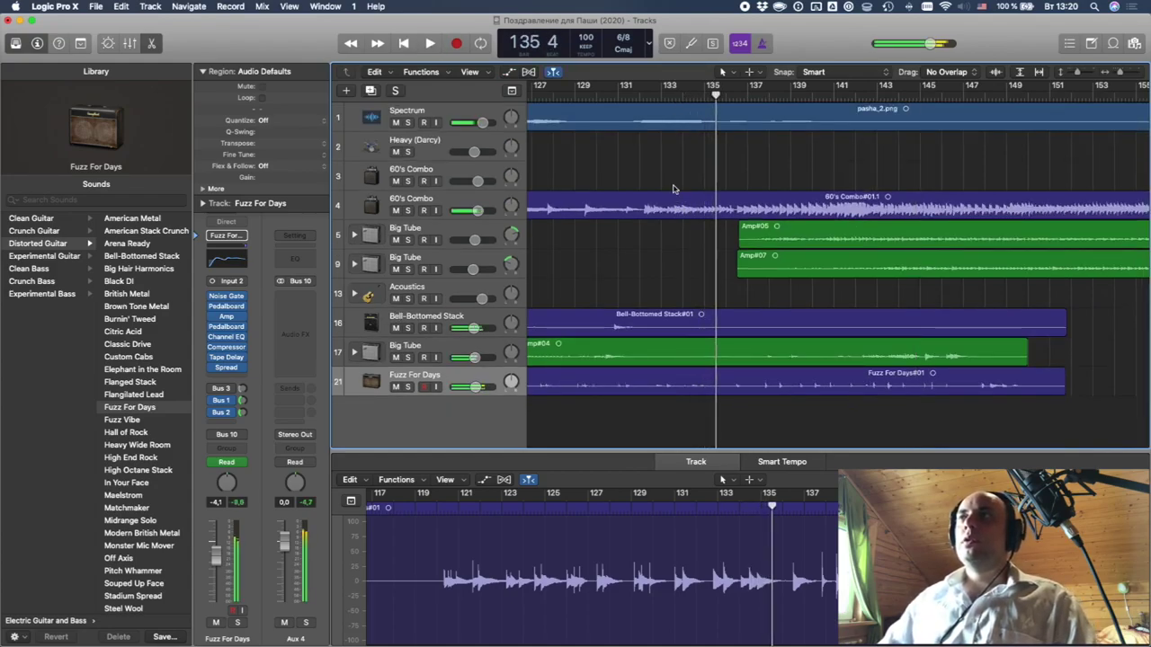
pyautogui.doubleClick(545, 93)
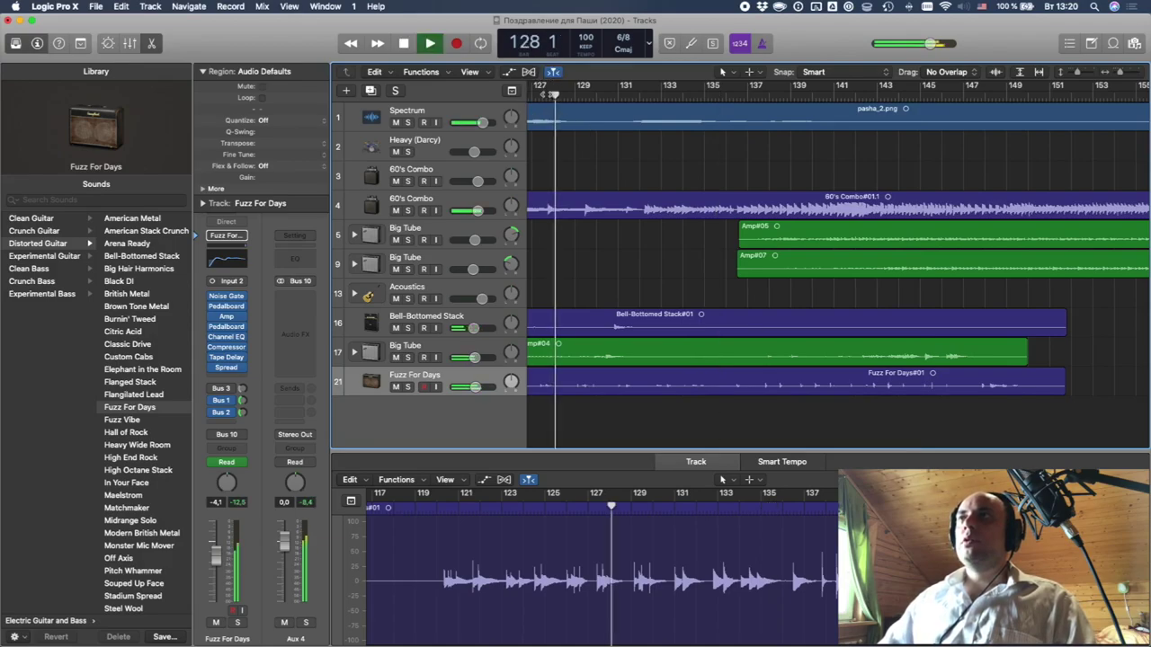
pyautogui.hscroll(-2, 694, 224)
pyautogui.hscroll(-5, 694, 225)
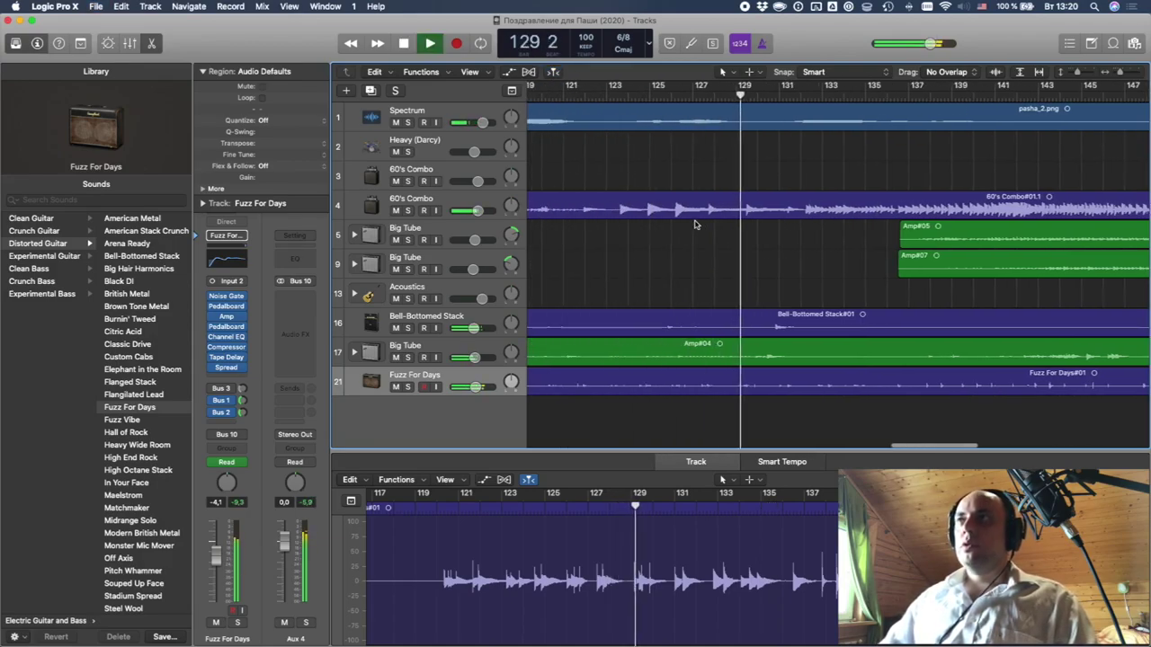
pyautogui.hscroll(3, 694, 225)
pyautogui.hscroll(3, 694, 226)
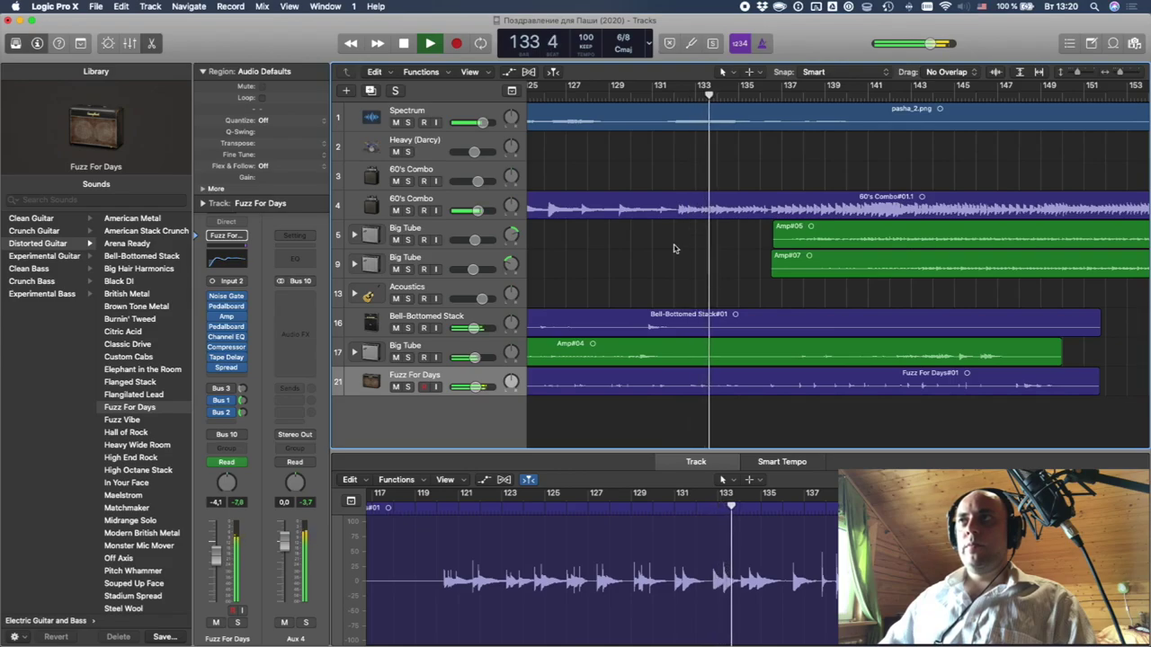
pyautogui.scroll(1, 672, 263)
pyautogui.scroll(-1, 672, 262)
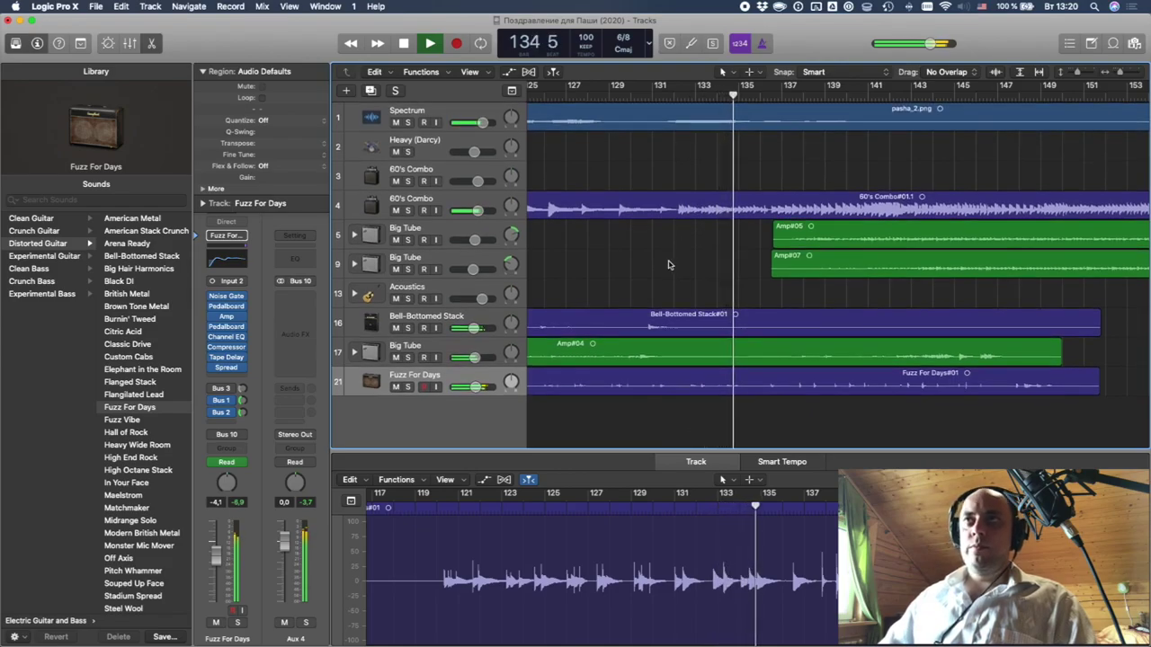
pyautogui.hscroll(5, 666, 261)
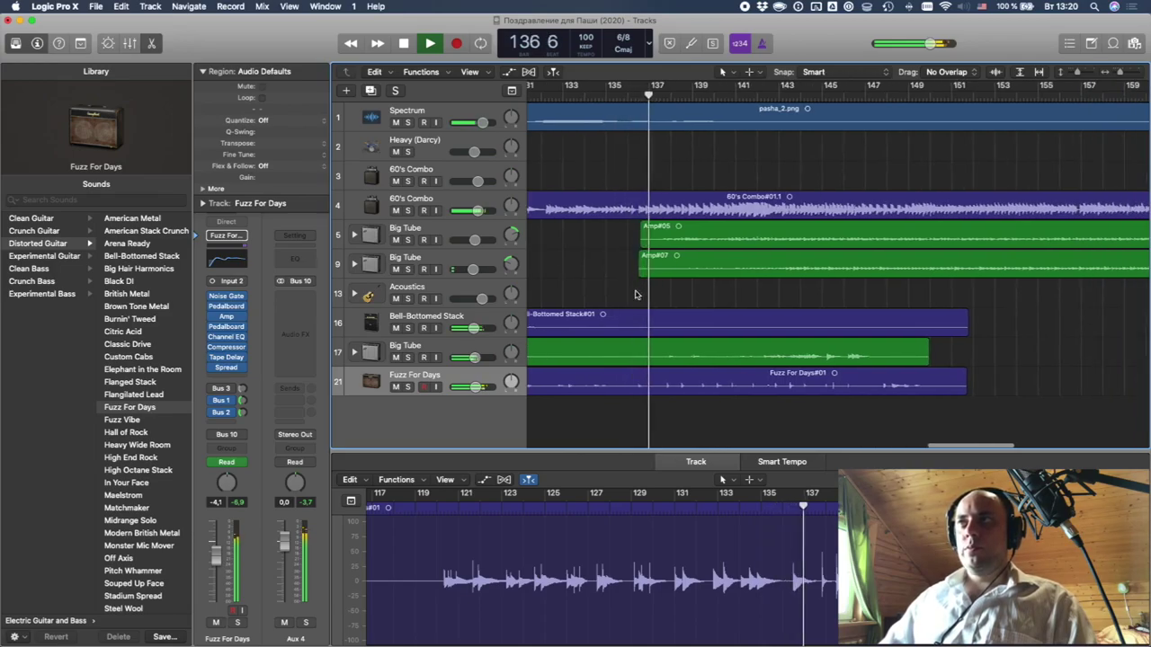
# - Solo the 60's Combo bass on track 4 and set its Tape Delay feedback to 73% and wet output to 54%
pyautogui.click(432, 200)
pyautogui.click(227, 379)
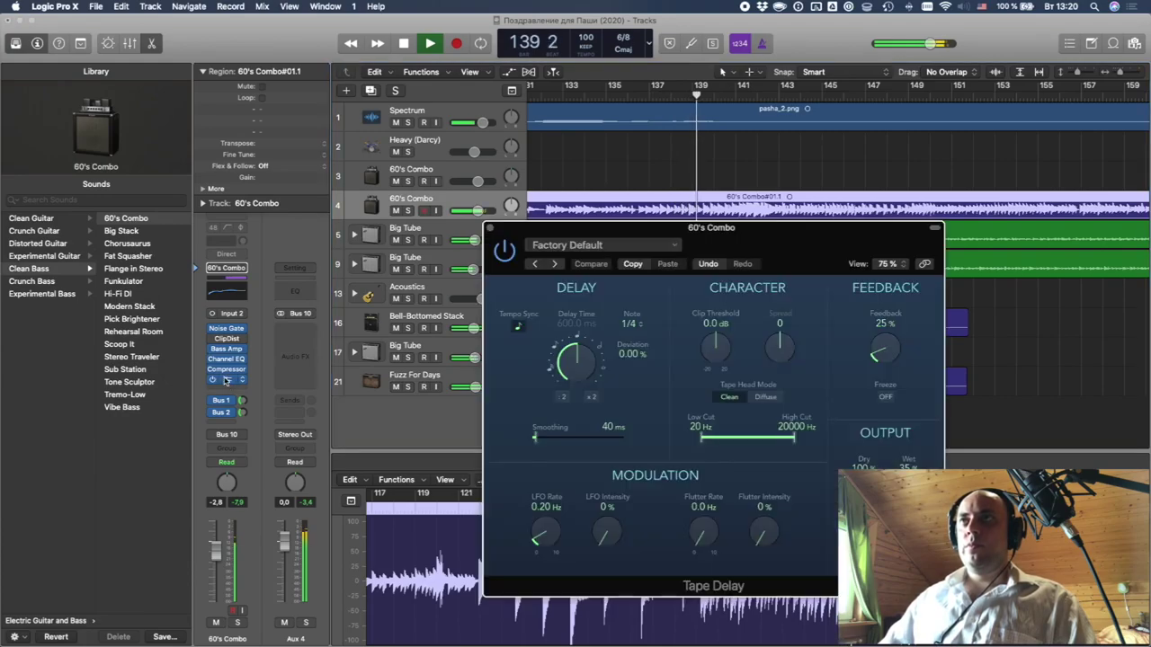
pyautogui.moveTo(880, 350); pyautogui.dragTo(872, 338)
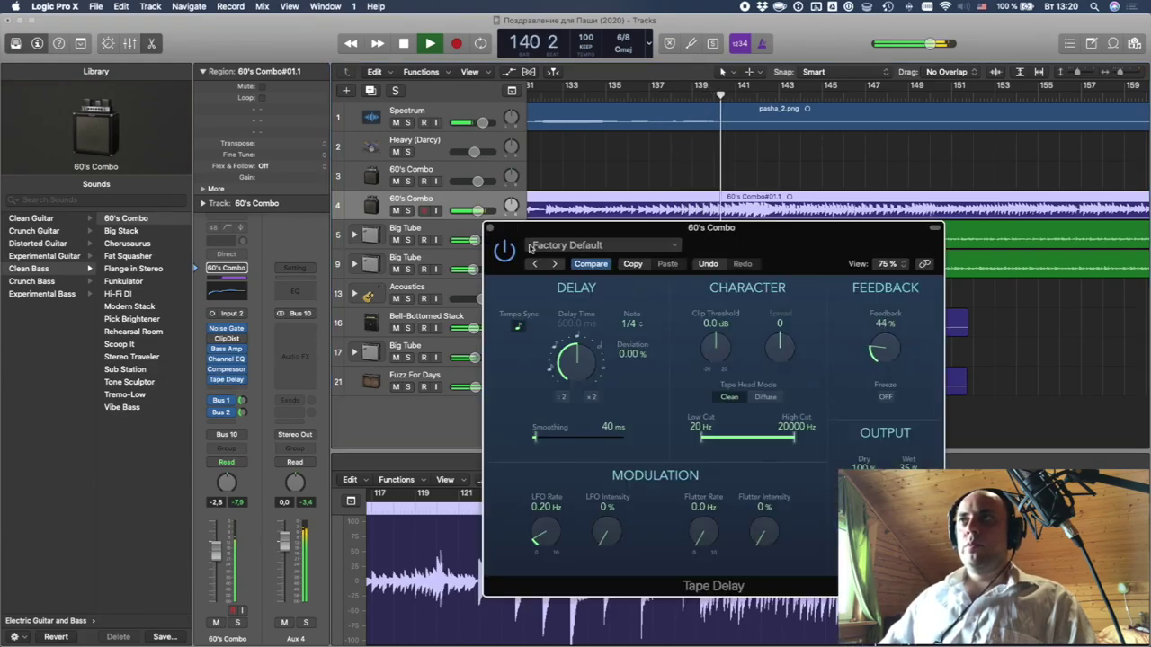
pyautogui.click(408, 210)
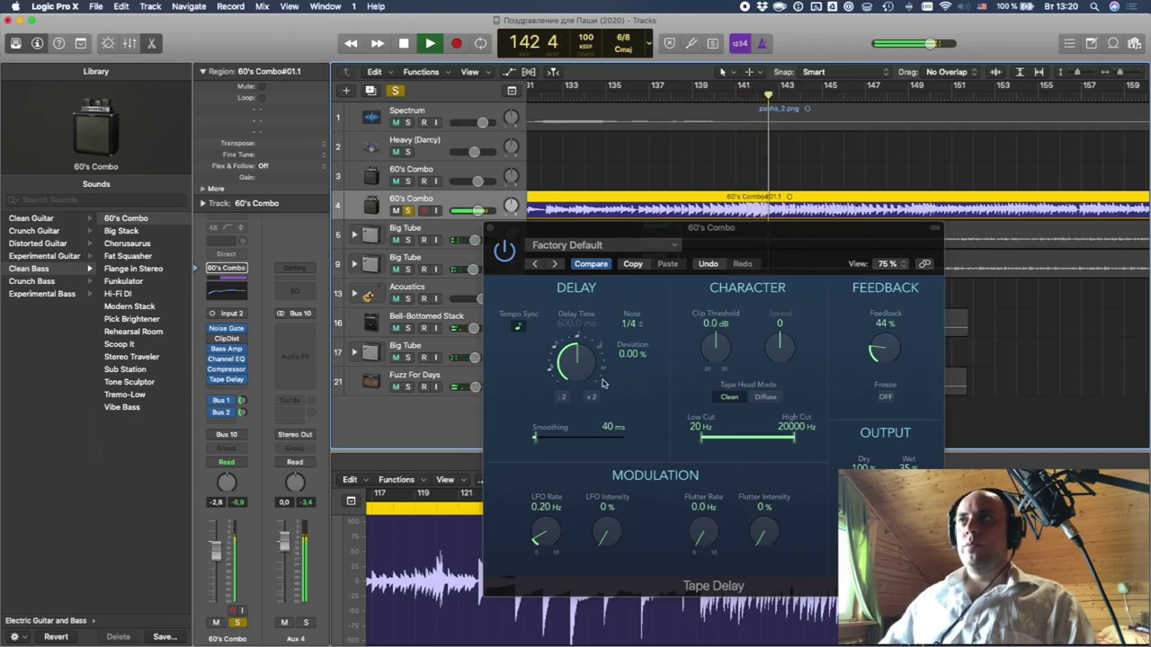
pyautogui.moveTo(908, 493); pyautogui.dragTo(908, 484)
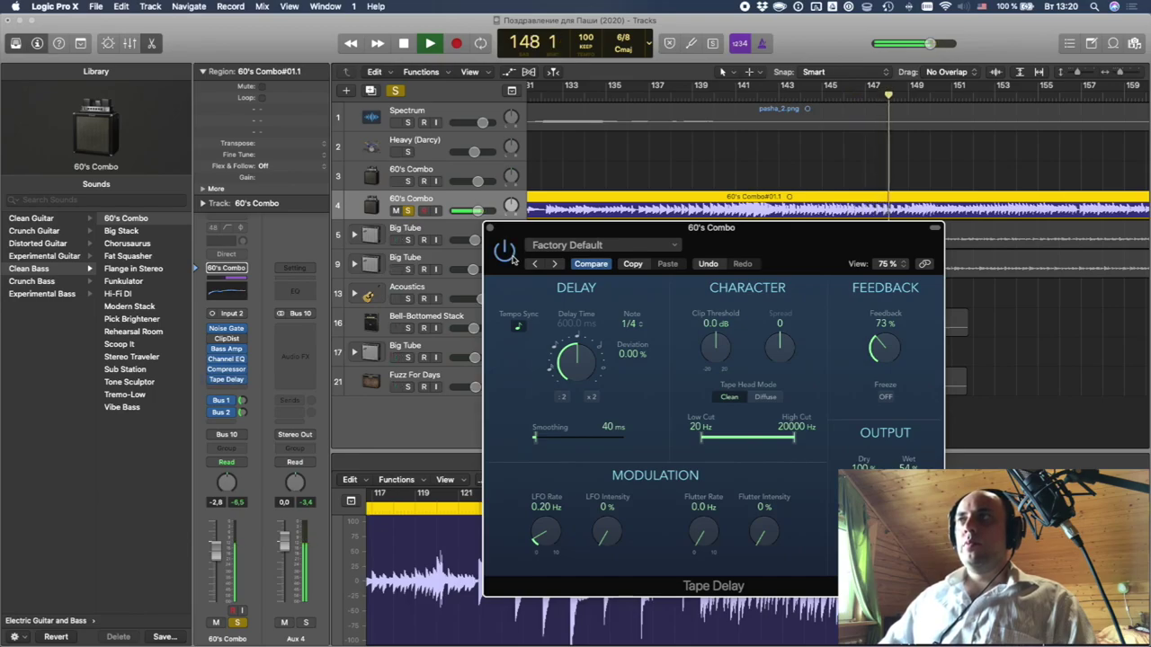
pyautogui.click(491, 230)
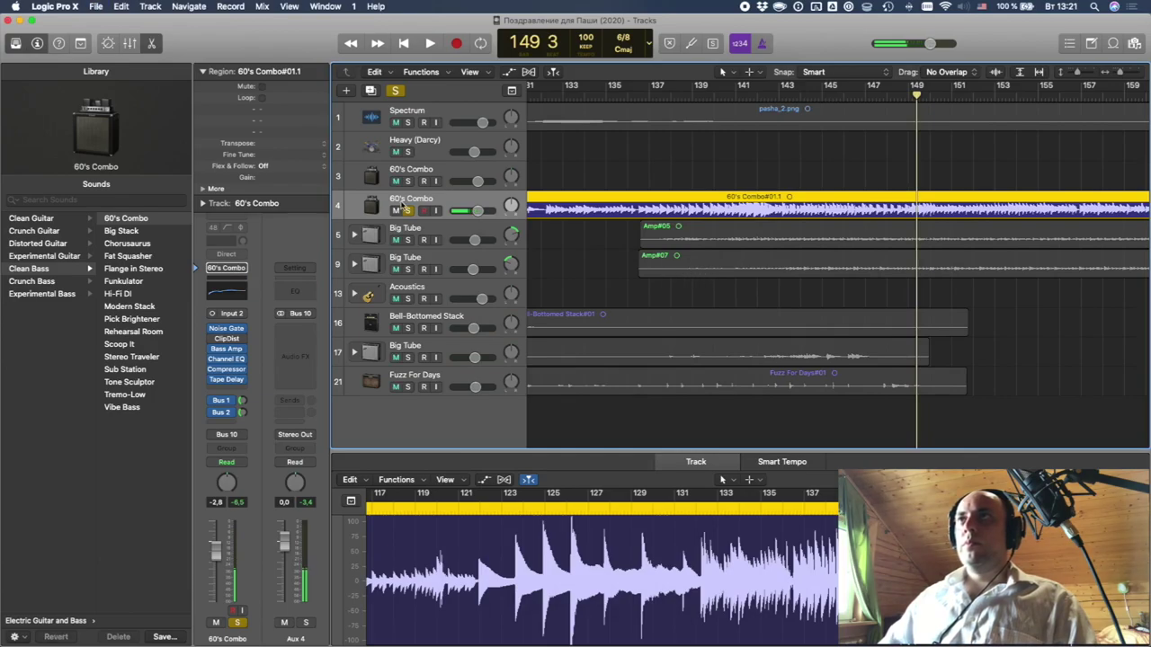
# - Unsolo the 60's Combo bass on track 4 and listen to the full mix from about bar 123 to bar 157
pyautogui.click(406, 209)
pyautogui.hscroll(-10, 556, 201)
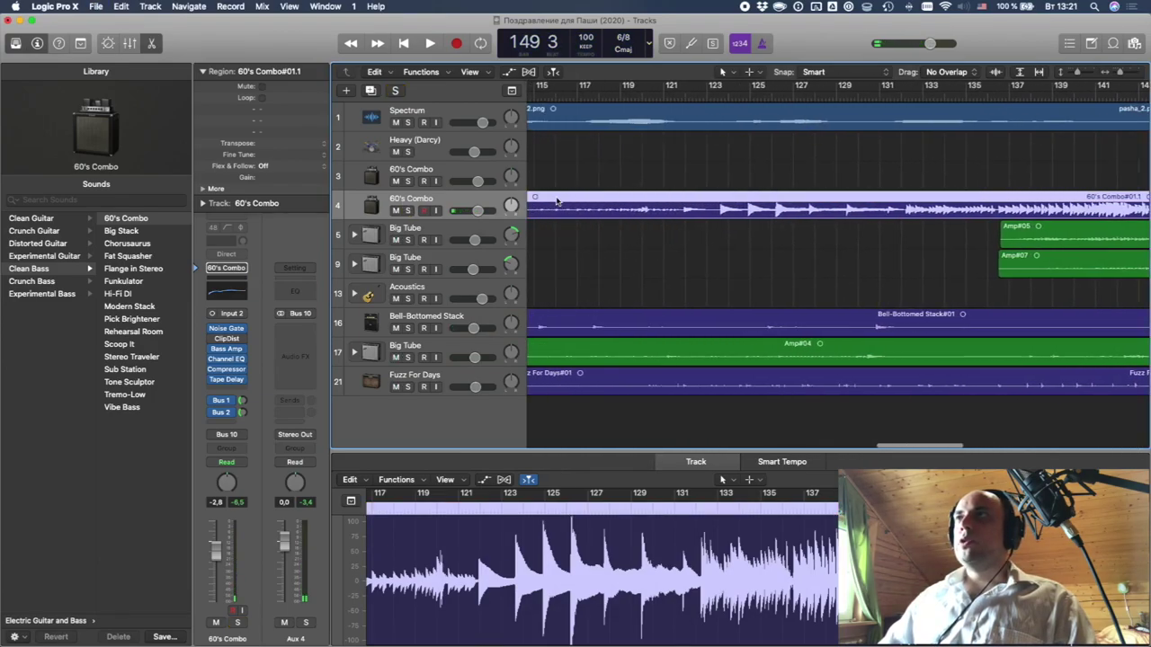
pyautogui.click(717, 93)
pyautogui.press('space')
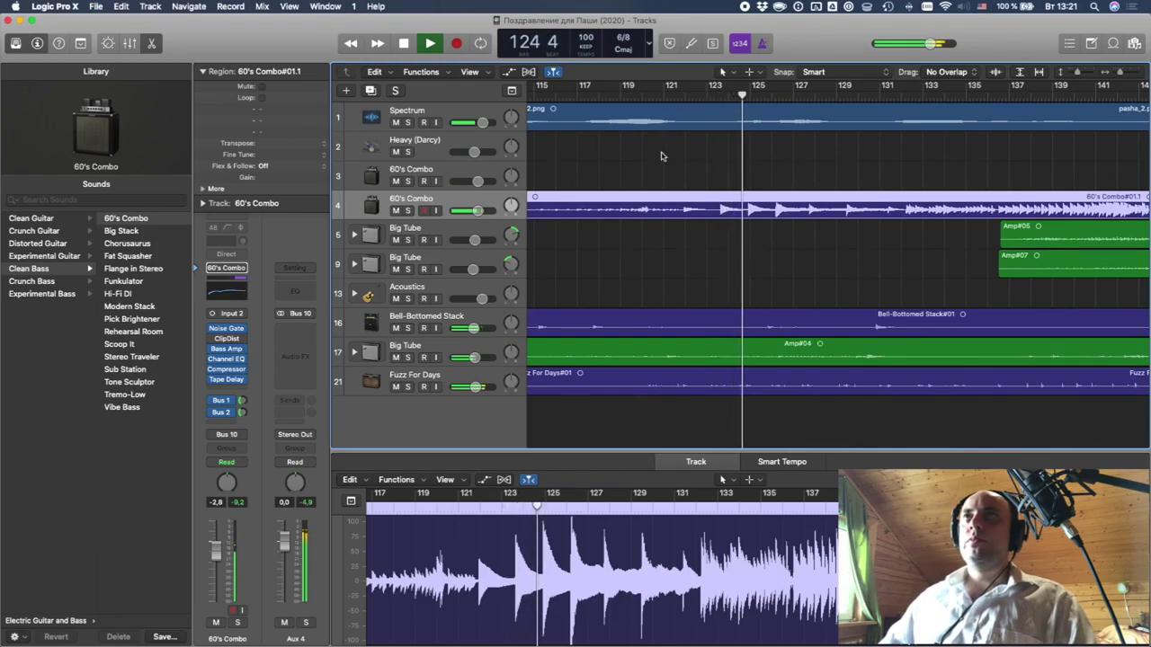
pyautogui.hscroll(3, 663, 184)
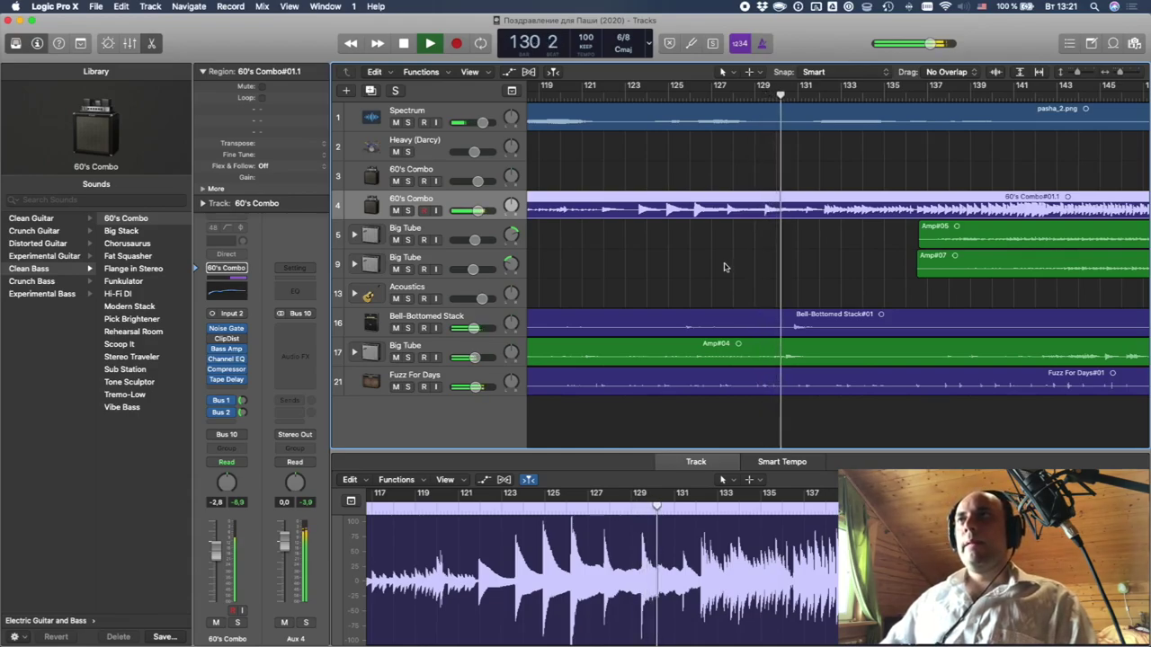
pyautogui.hscroll(3, 719, 268)
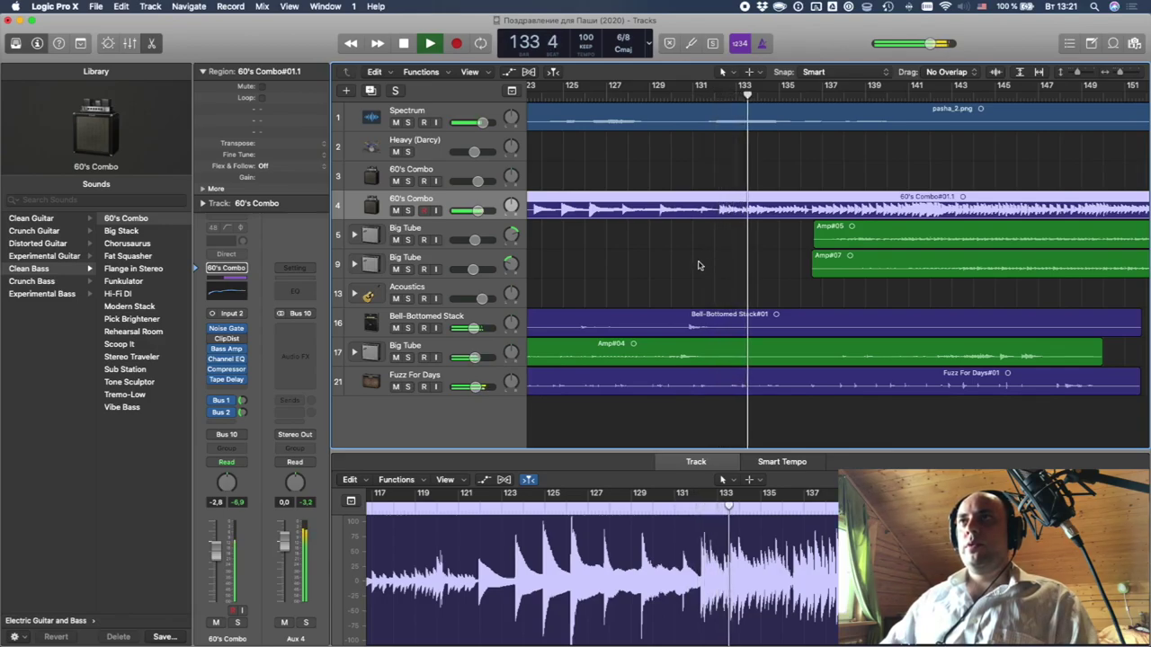
pyautogui.hscroll(3, 698, 265)
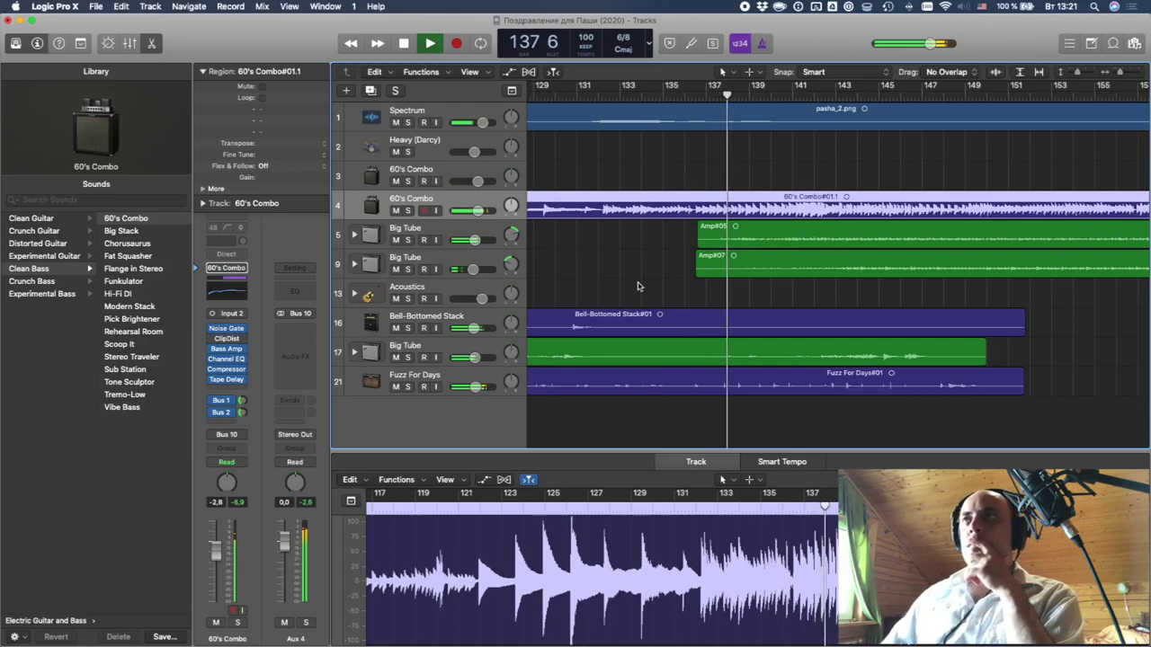
pyautogui.hscroll(5, 634, 289)
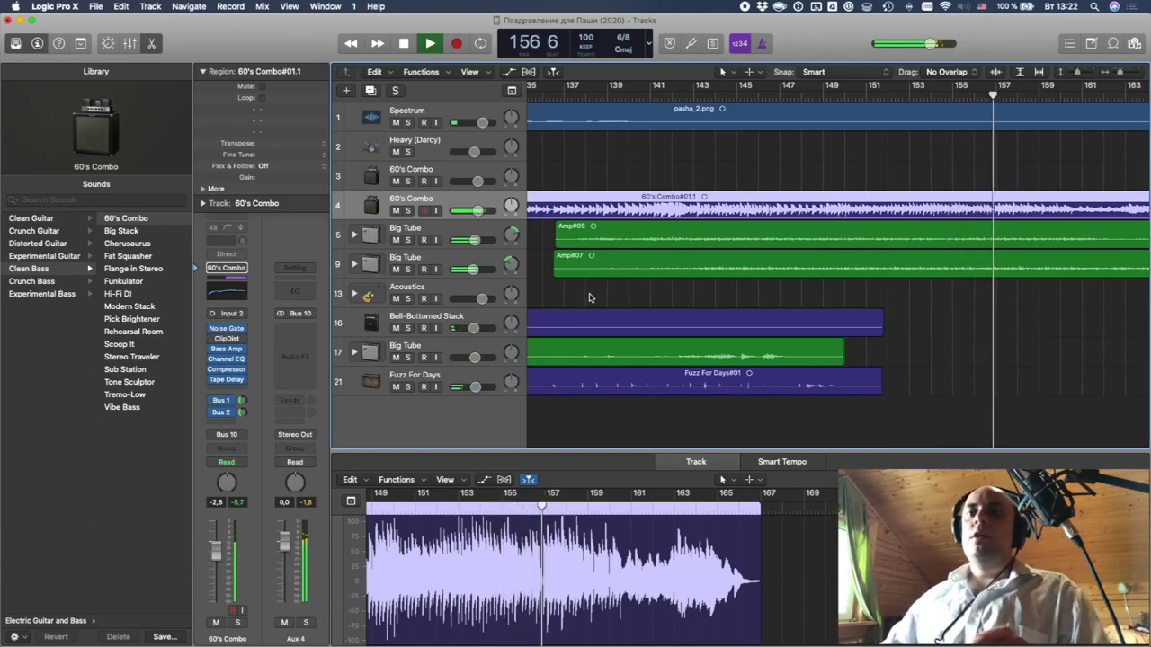
pyautogui.press('space')
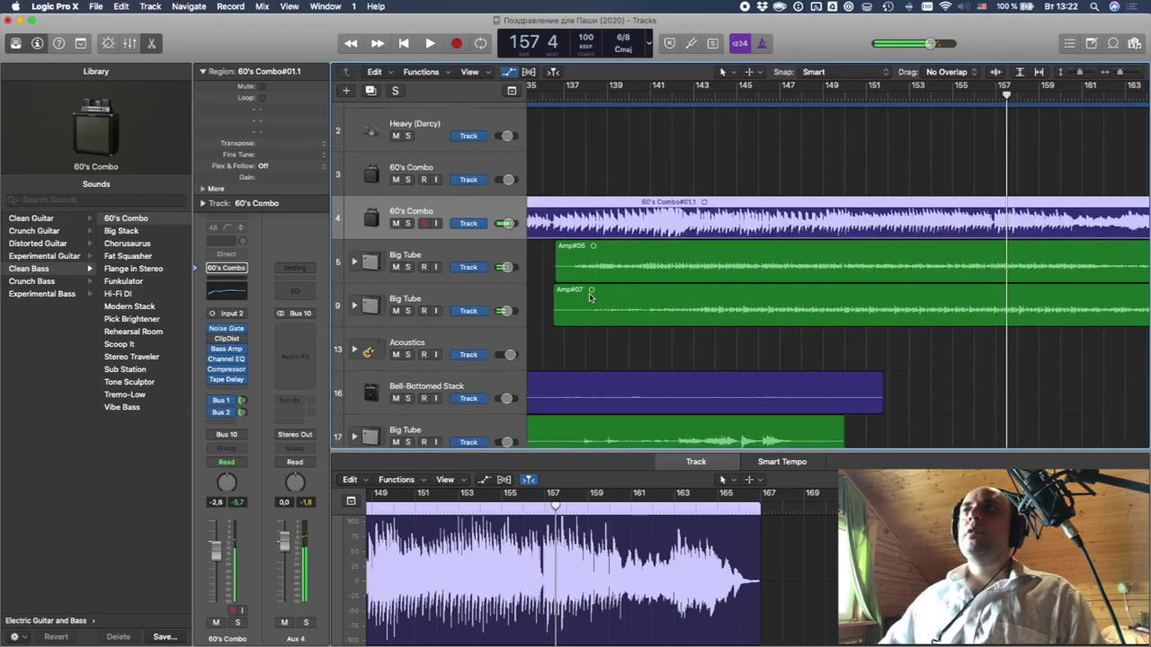
# - Raise the volume automation of Big Tube tracks 5 and 9 to +0.7 dB around bar 135 and start playback from about bar 137
pyautogui.press('a')
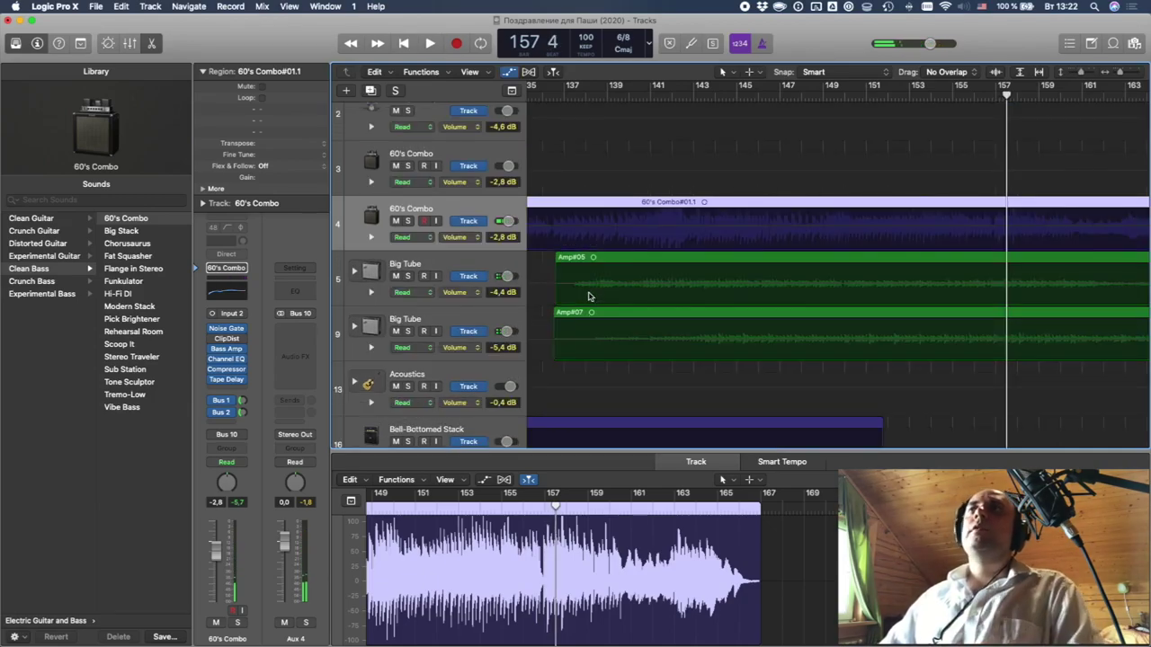
pyautogui.hscroll(-3, 593, 293)
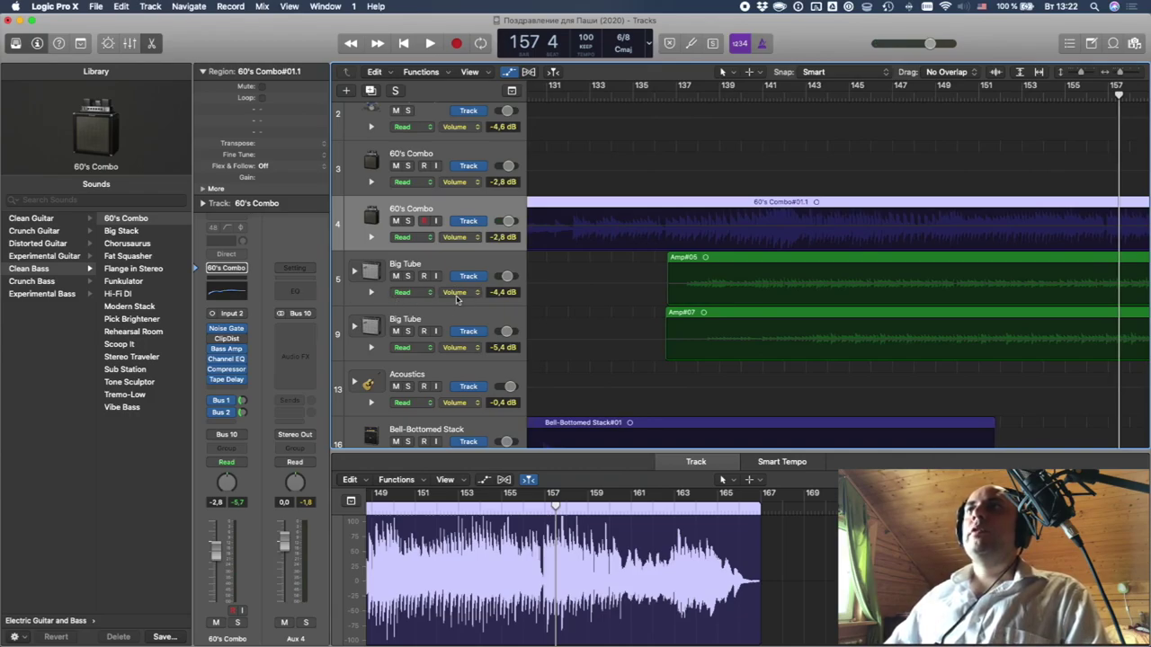
pyautogui.click(614, 287)
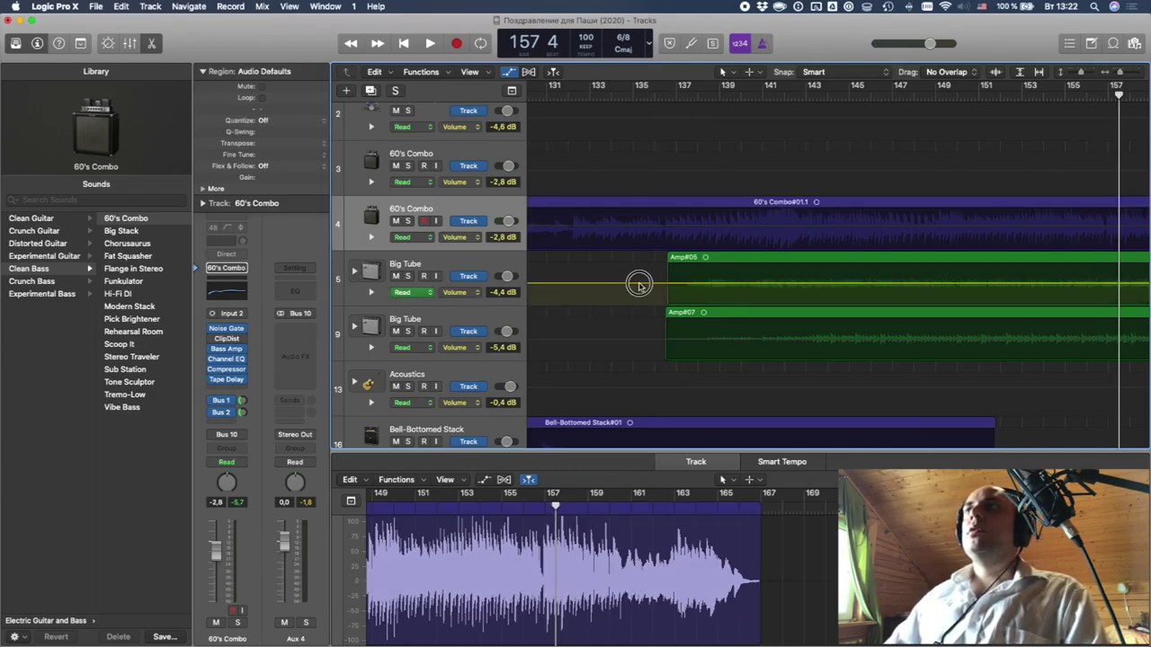
pyautogui.moveTo(657, 286); pyautogui.dragTo(657, 275)
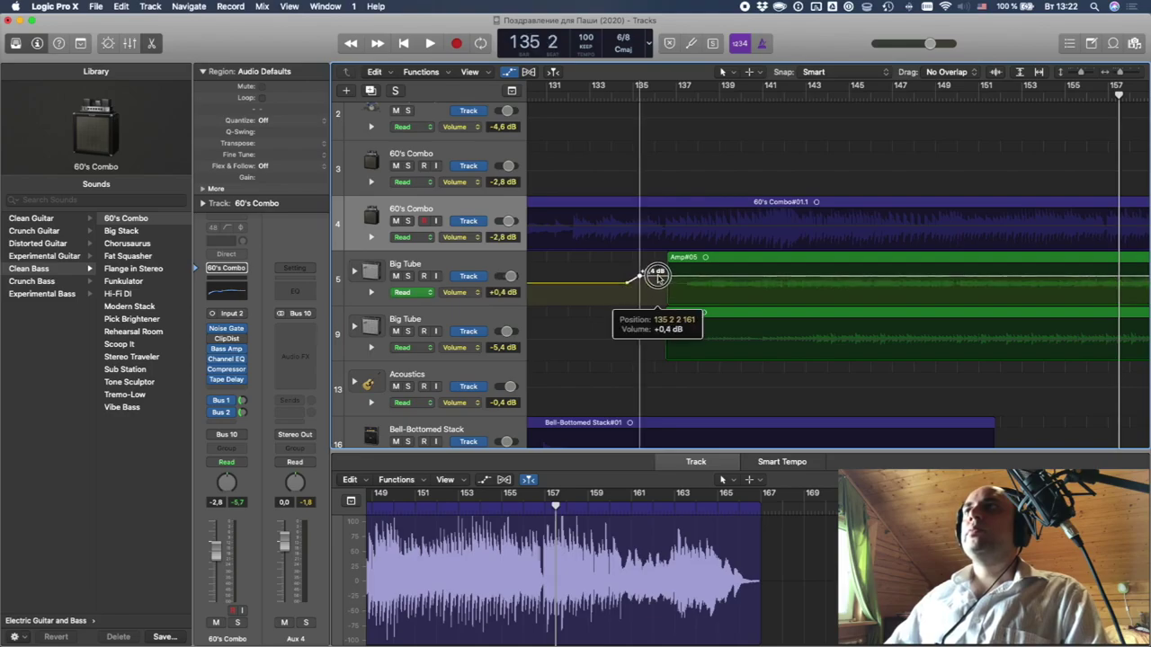
pyautogui.click(616, 341)
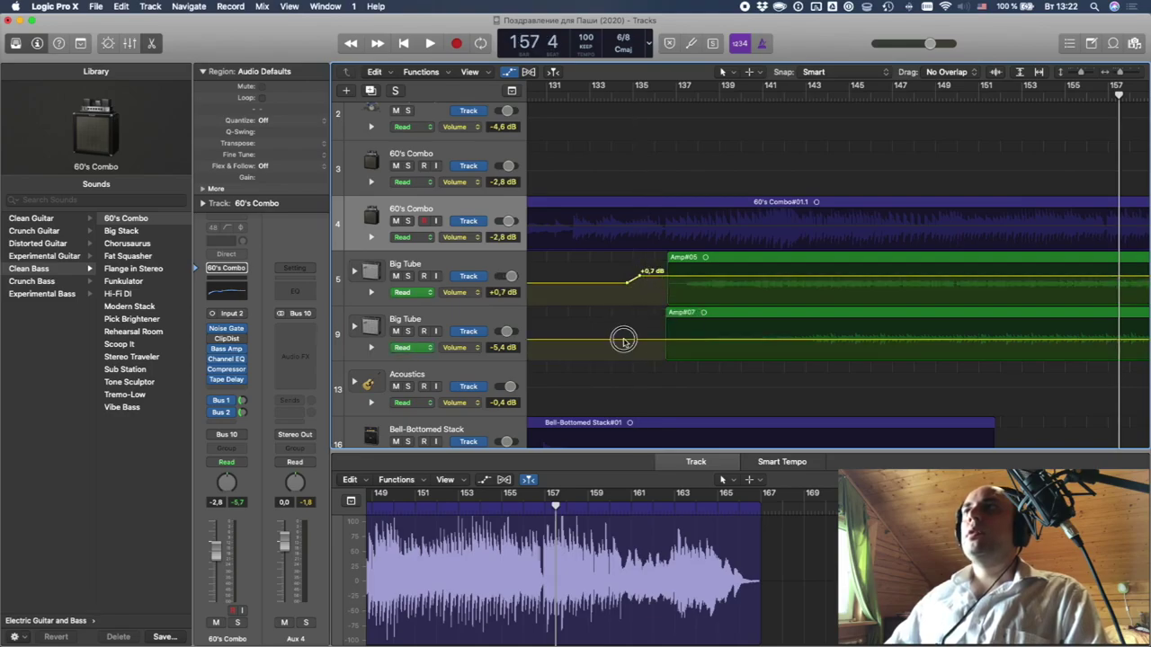
pyautogui.moveTo(653, 344); pyautogui.dragTo(654, 331)
pyautogui.doubleClick(677, 95)
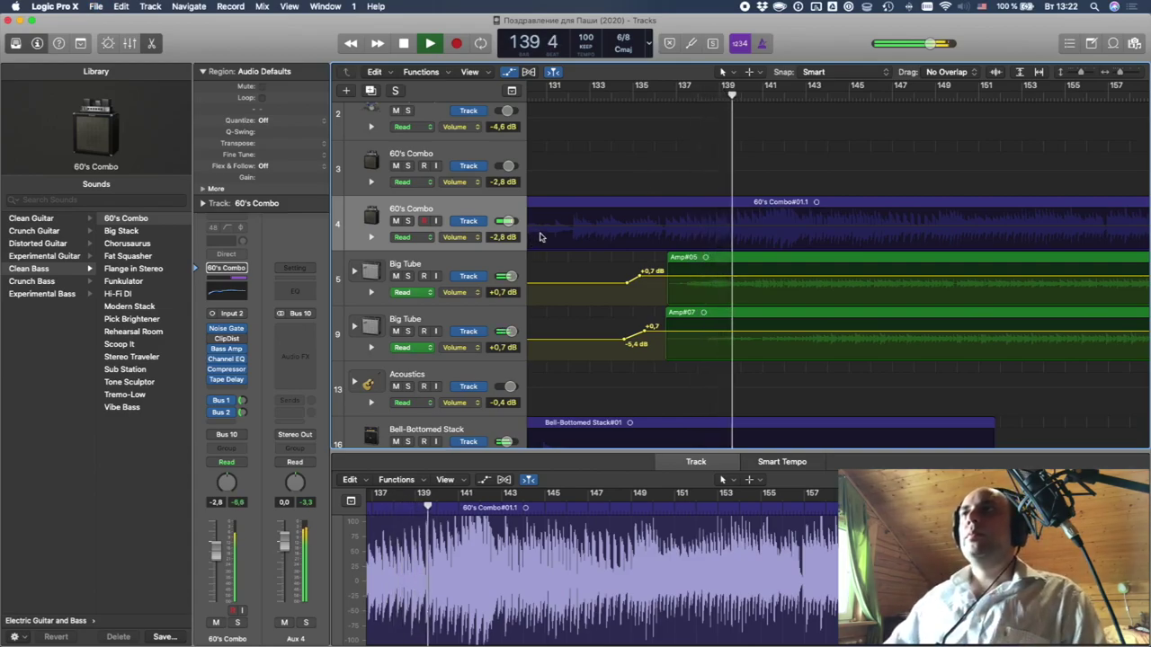
# - Hide the automation view, replay the section with the louder Big Tube guitars, and listen through the ending to about bar 168
pyautogui.press('a')
pyautogui.press('space')
pyautogui.moveTo(615, 94); pyautogui.dragTo(600, 97)
pyautogui.press('space')
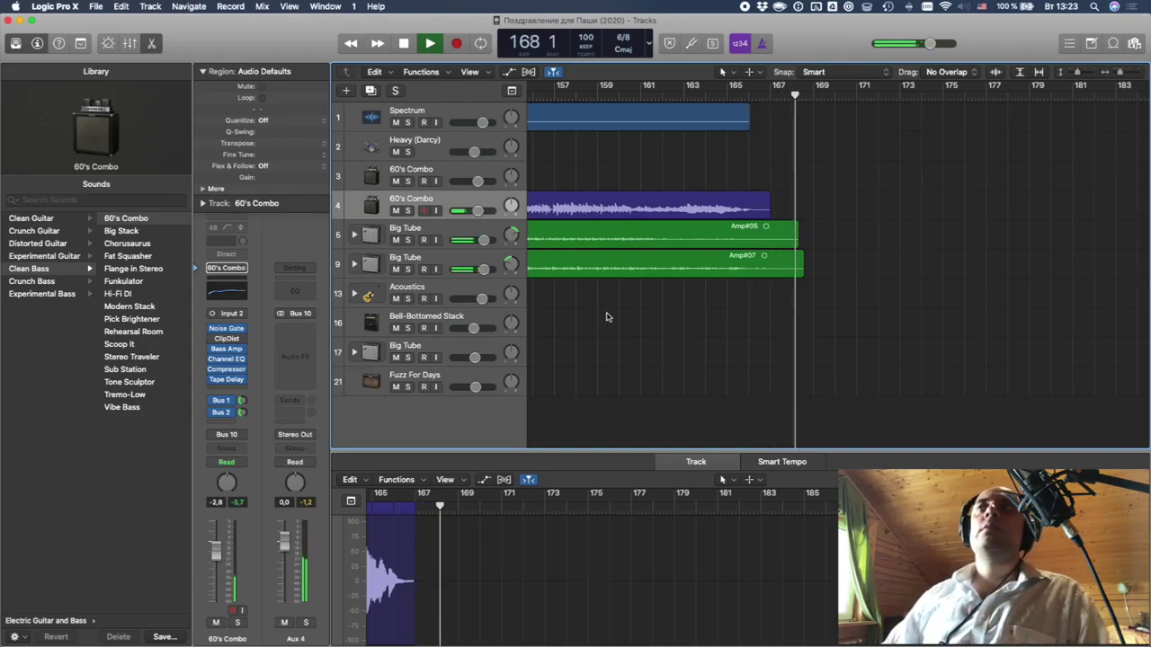
pyautogui.press('space')
# - Raise the Big Tube volume automation on track 5 to +2.0 dB while auditioning from about bar 157, and hide the automation view
pyautogui.hscroll(-10, 607, 315)
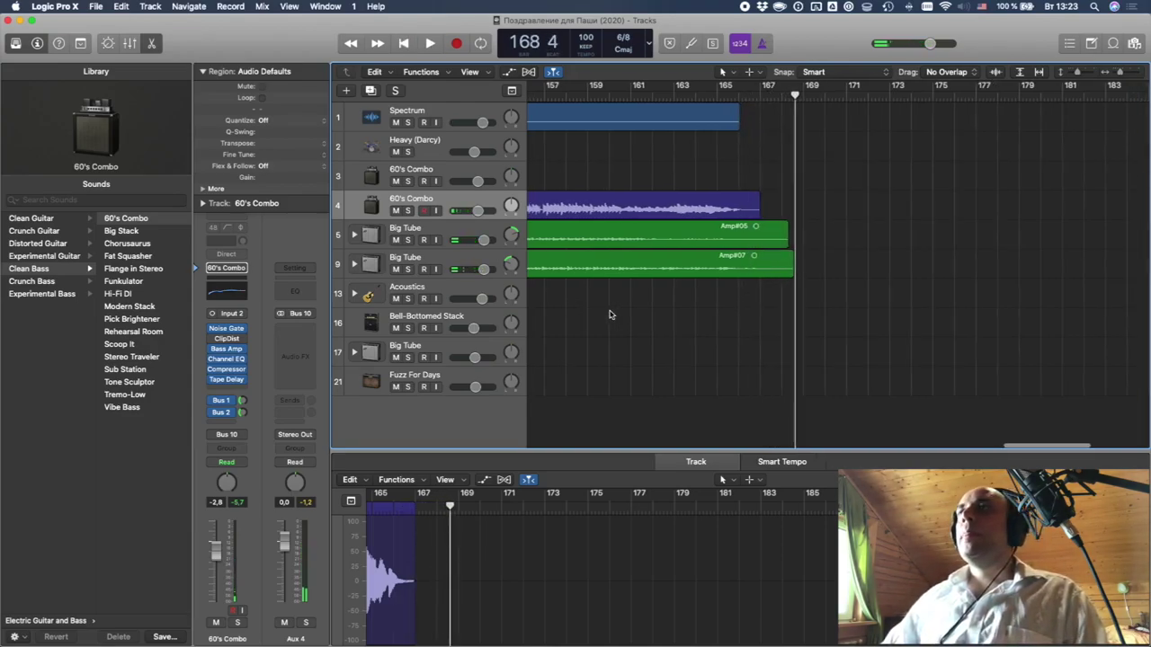
pyautogui.hscroll(-2, 610, 315)
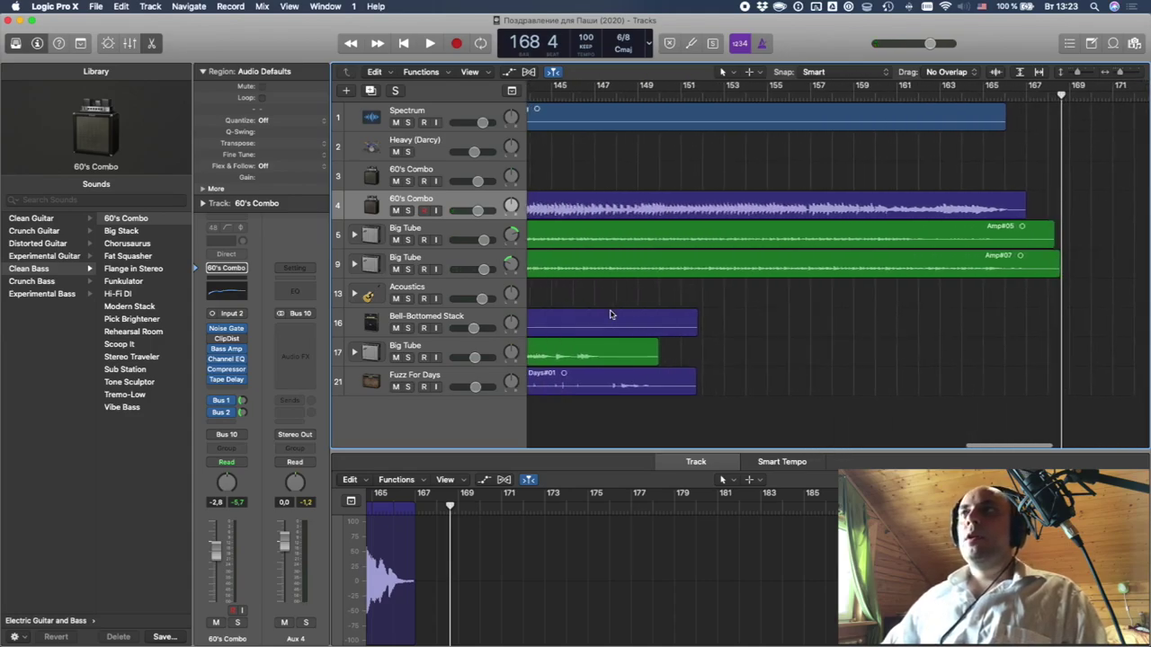
pyautogui.press('a')
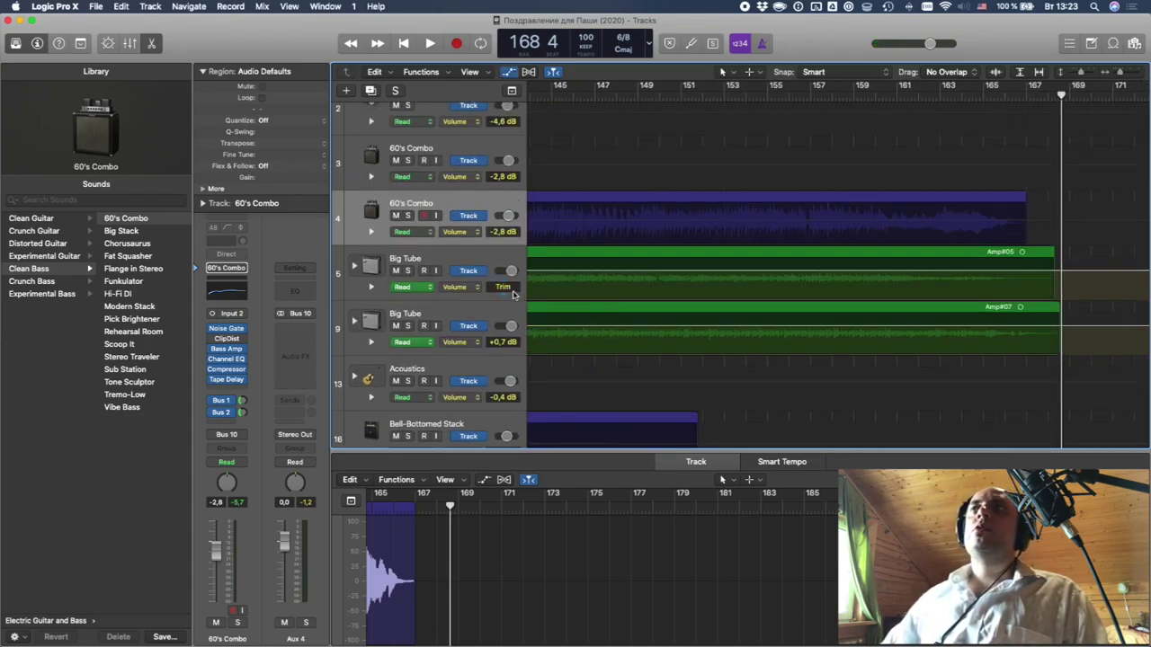
pyautogui.moveTo(579, 275); pyautogui.dragTo(585, 267)
pyautogui.click(815, 92)
pyautogui.press('space')
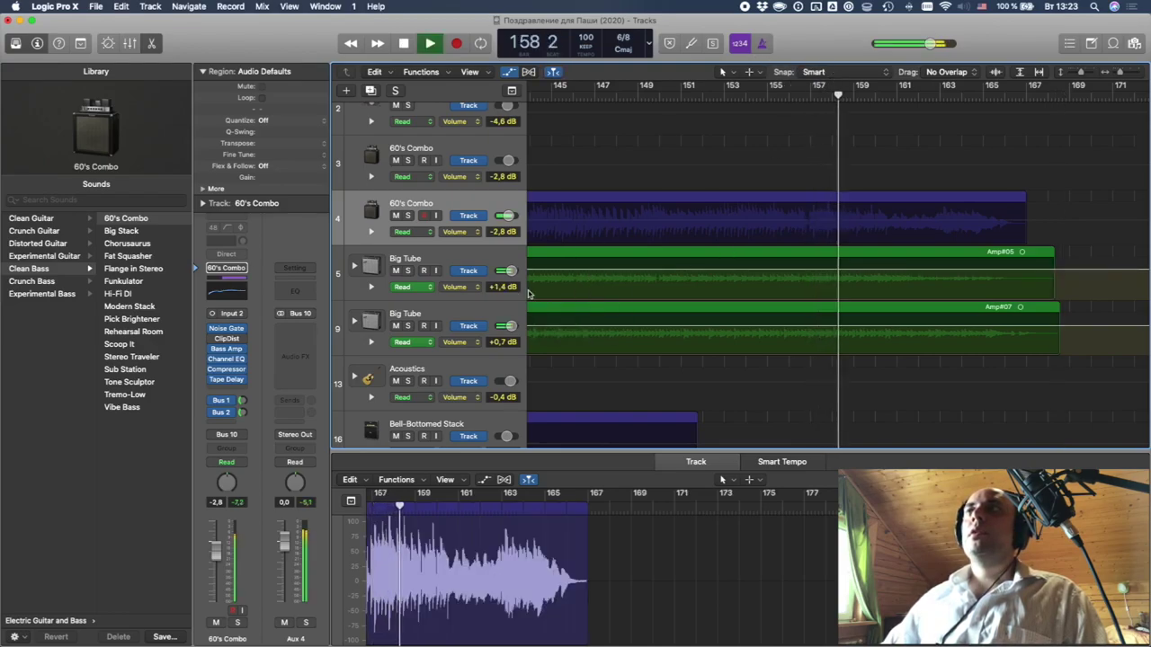
pyautogui.moveTo(566, 268); pyautogui.dragTo(563, 274)
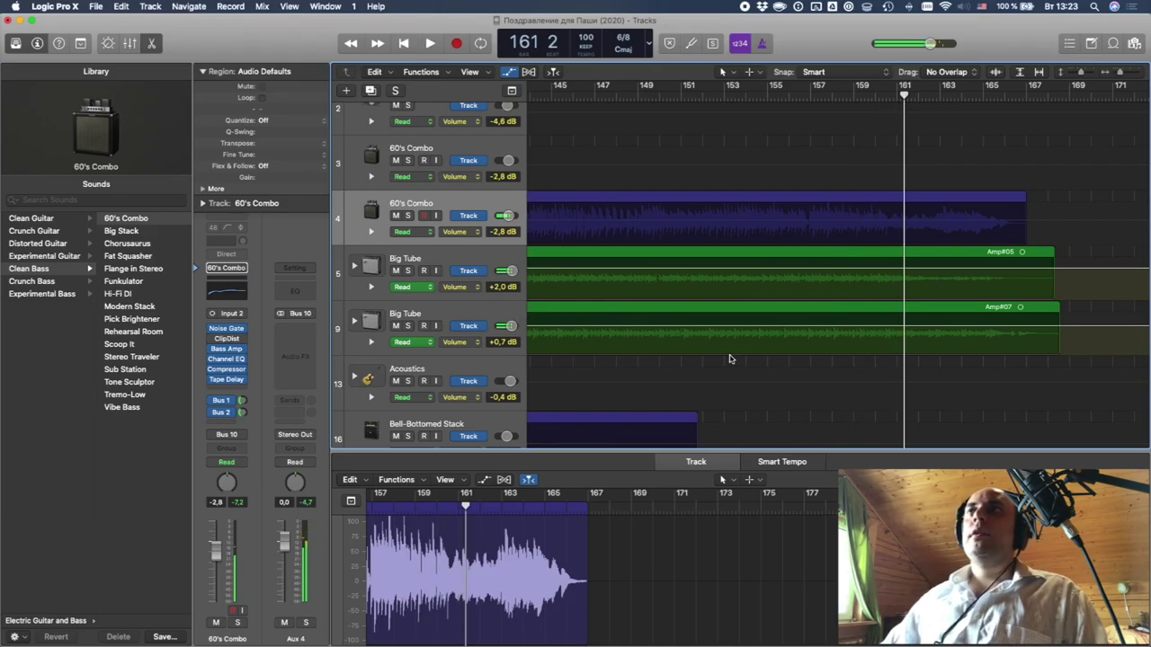
pyautogui.press('a')
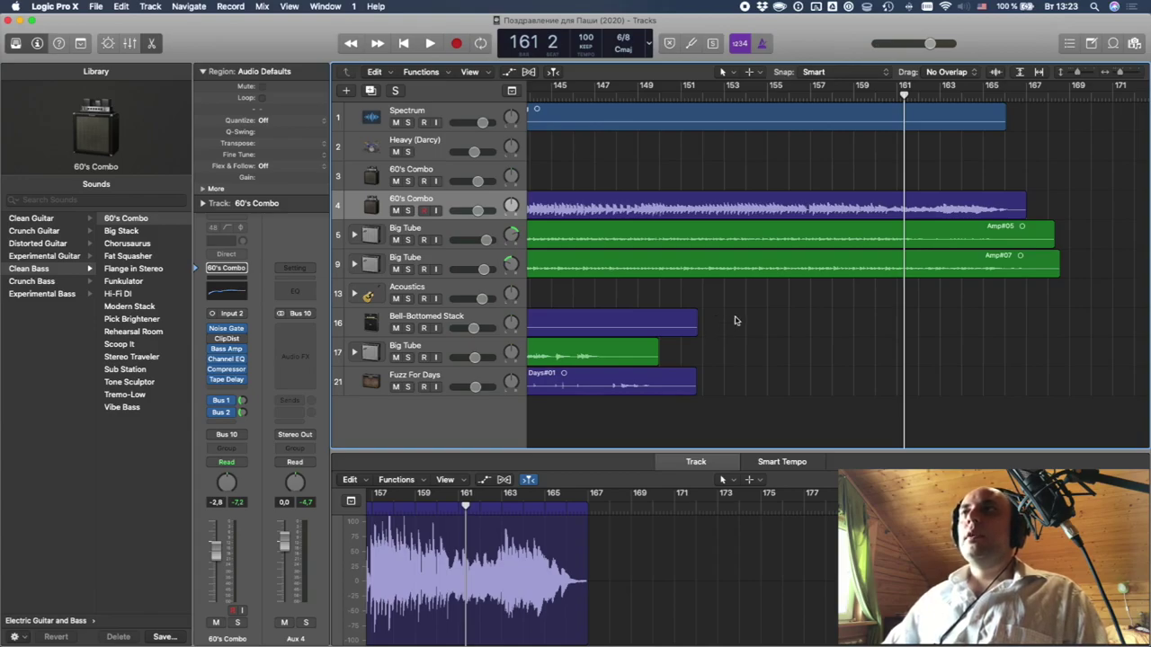
# - Switch to Finder, preview the spectrogram image pasha_2.png_spectrum.png, and return to the Logic Pro X project
pyautogui.hscroll(-3, 735, 320)
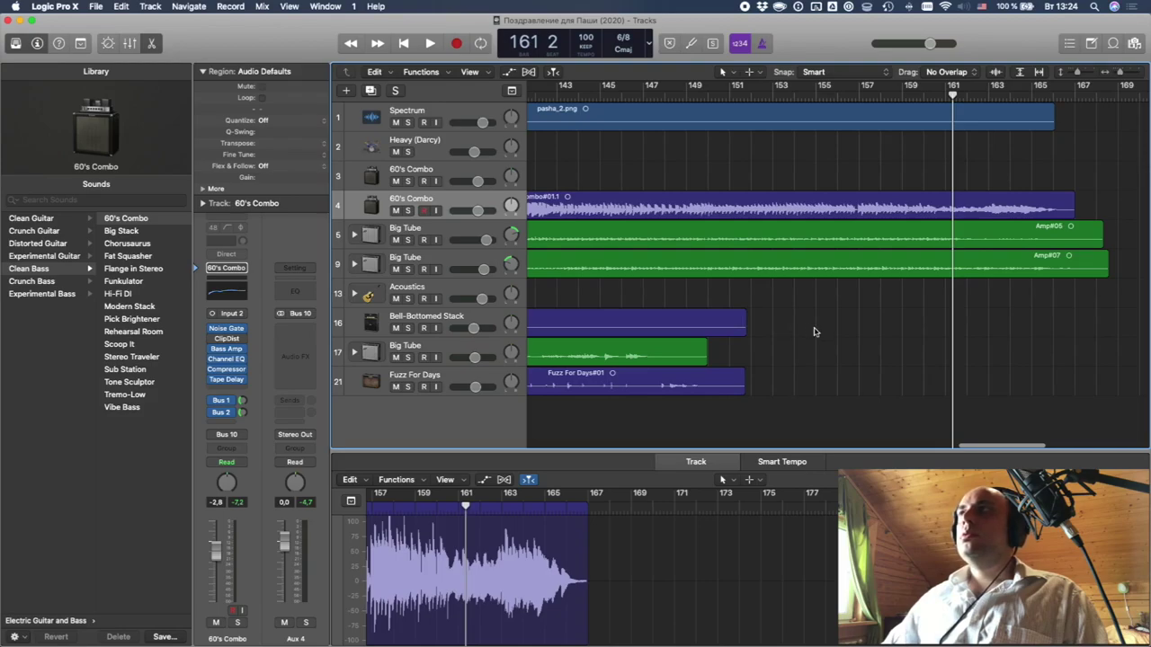
pyautogui.hscroll(-3, 814, 332)
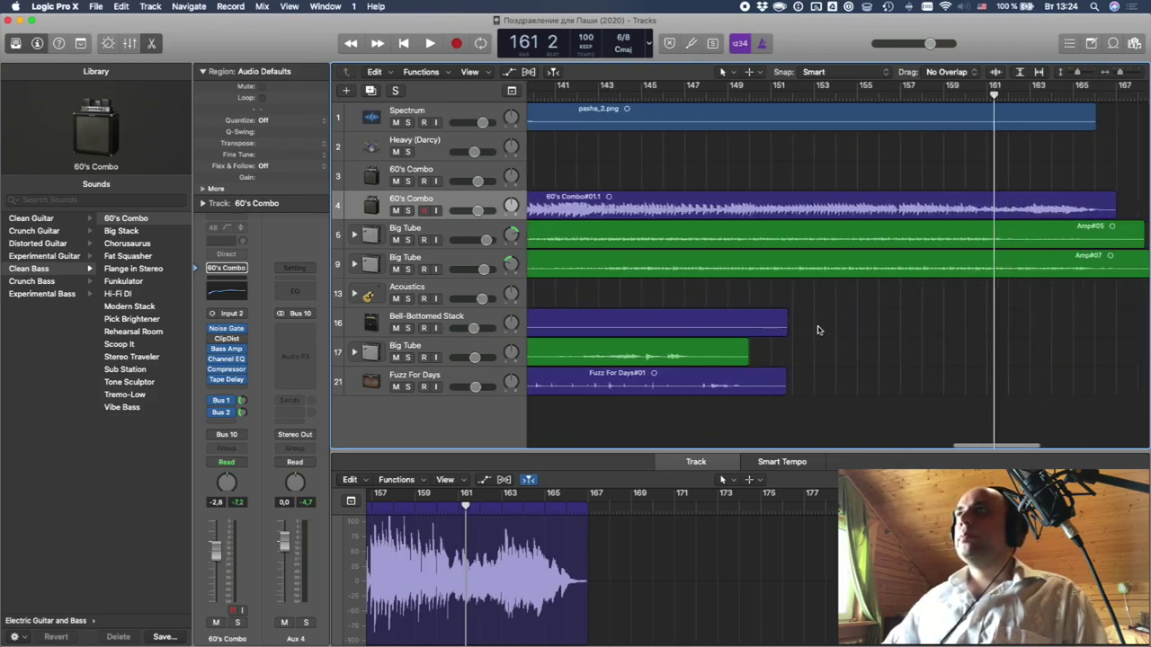
pyautogui.hscroll(-5, 817, 330)
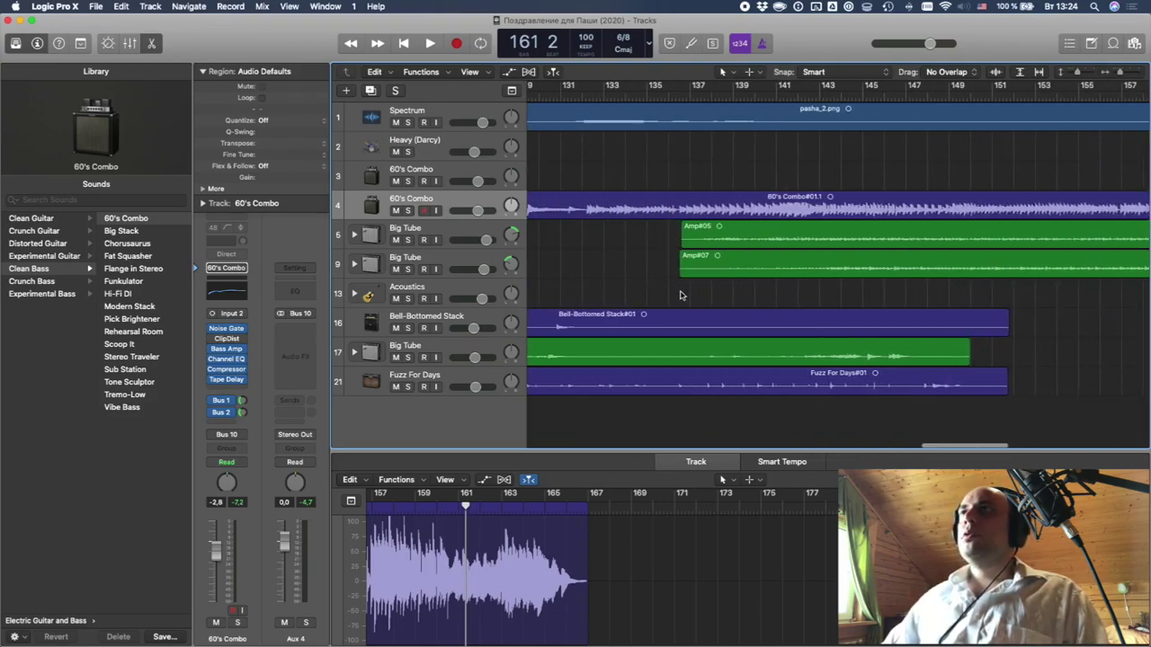
pyautogui.hscroll(-3, 659, 286)
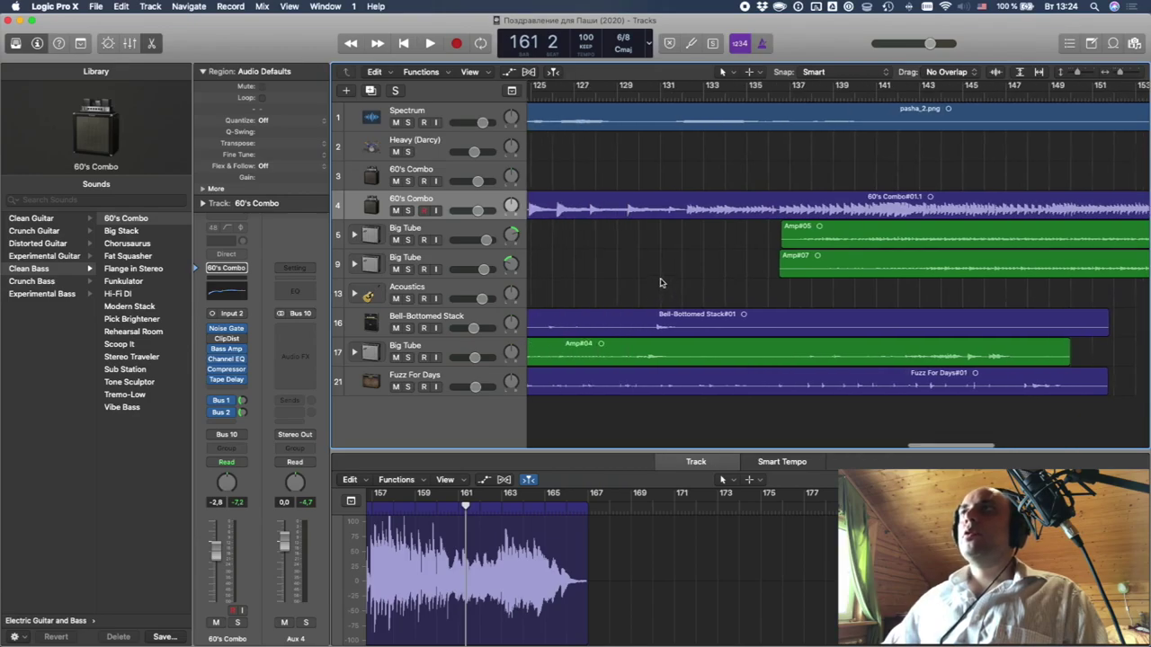
pyautogui.hscroll(-6, 686, 118)
pyautogui.moveTo(589, 635)
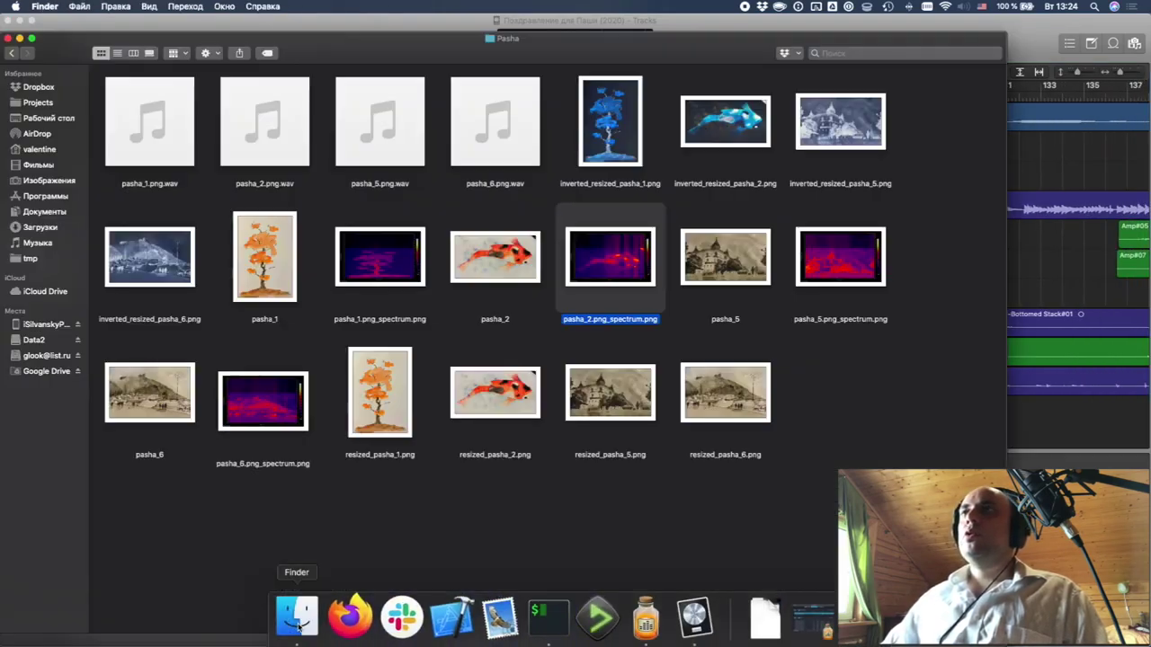
pyautogui.click(292, 637)
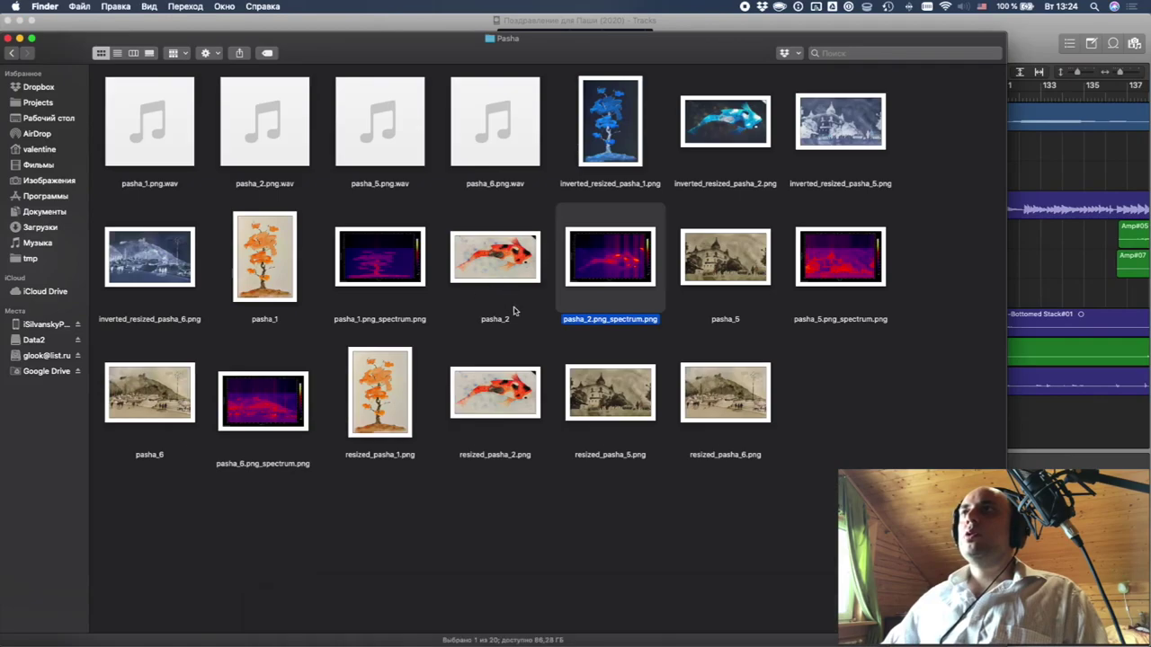
pyautogui.press('space')
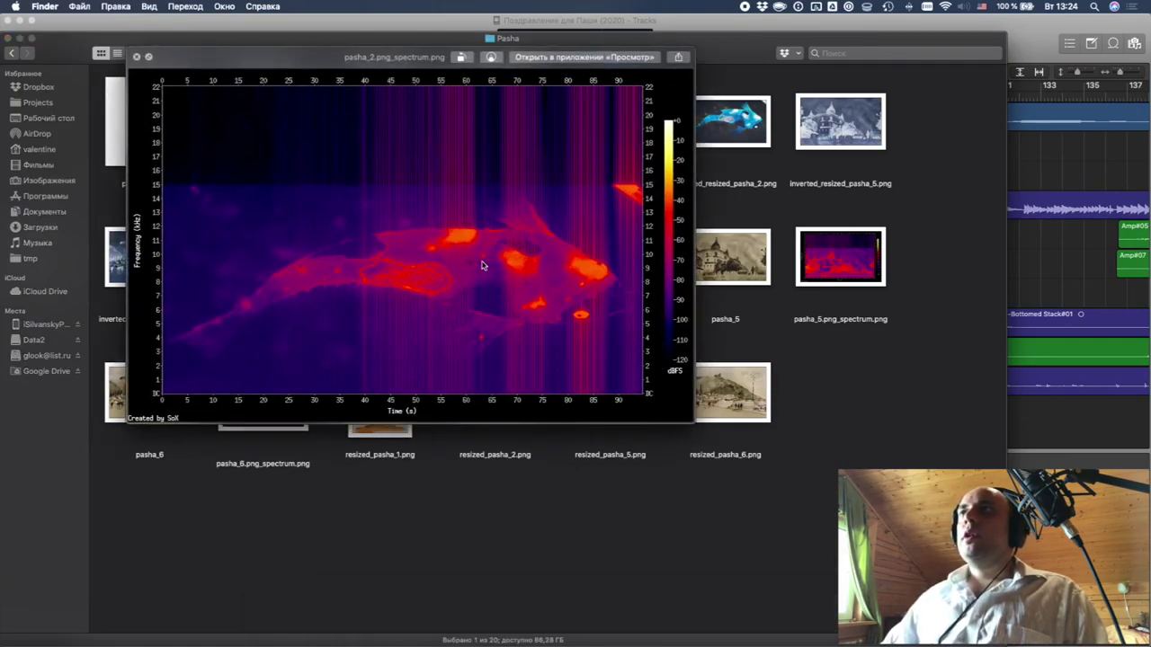
pyautogui.press('super+Tab')
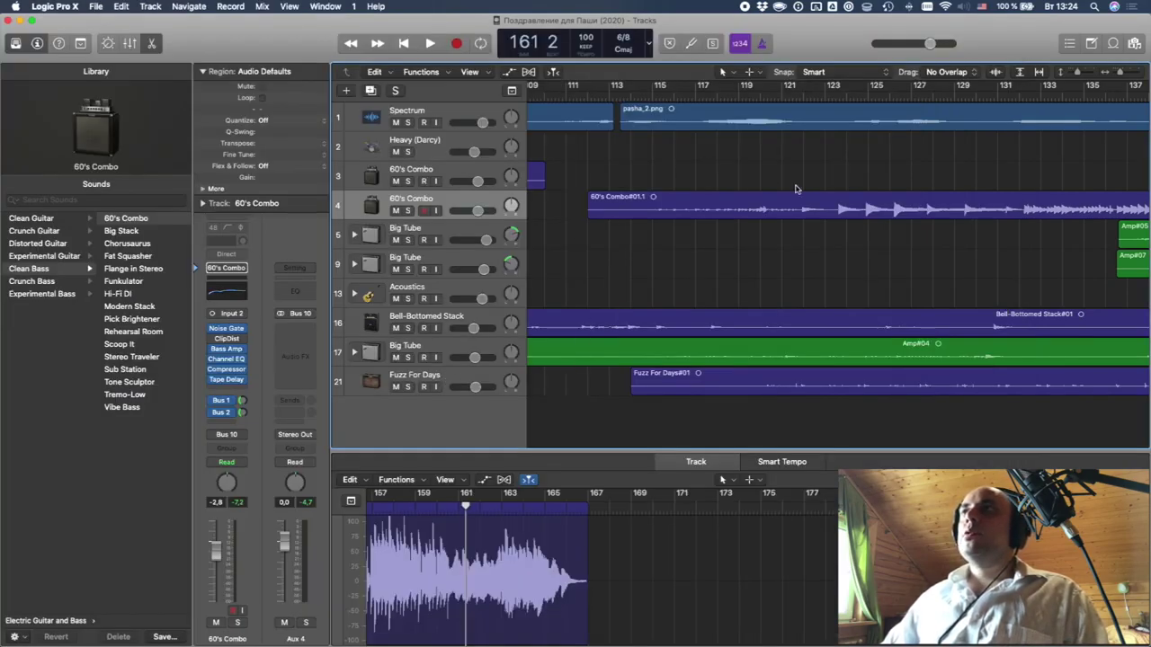
# - Listen to the full mix from about bar 117 to bar 122, following the playback
pyautogui.click(704, 92)
pyautogui.press('space')
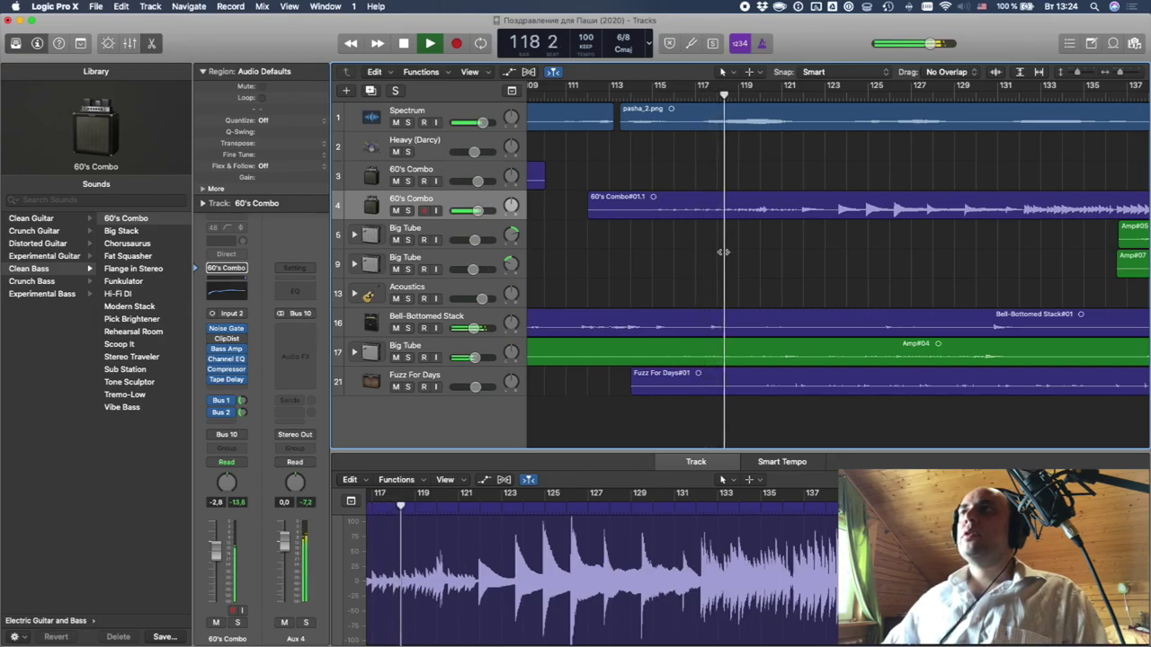
pyautogui.hscroll(3, 725, 256)
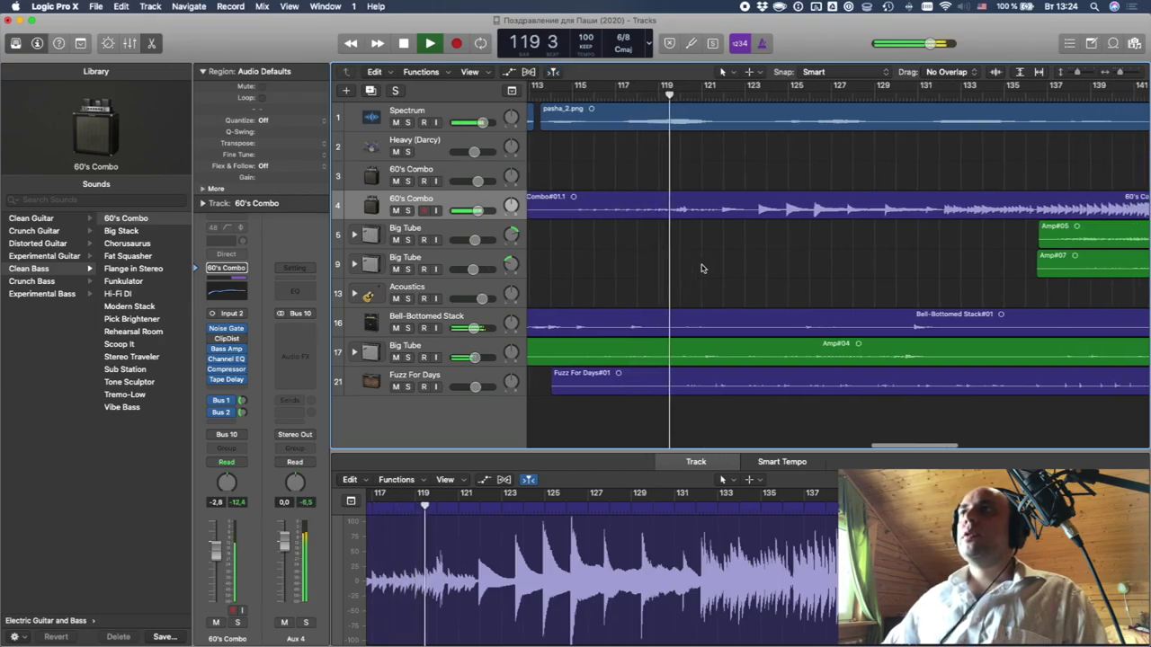
pyautogui.hscroll(2, 665, 283)
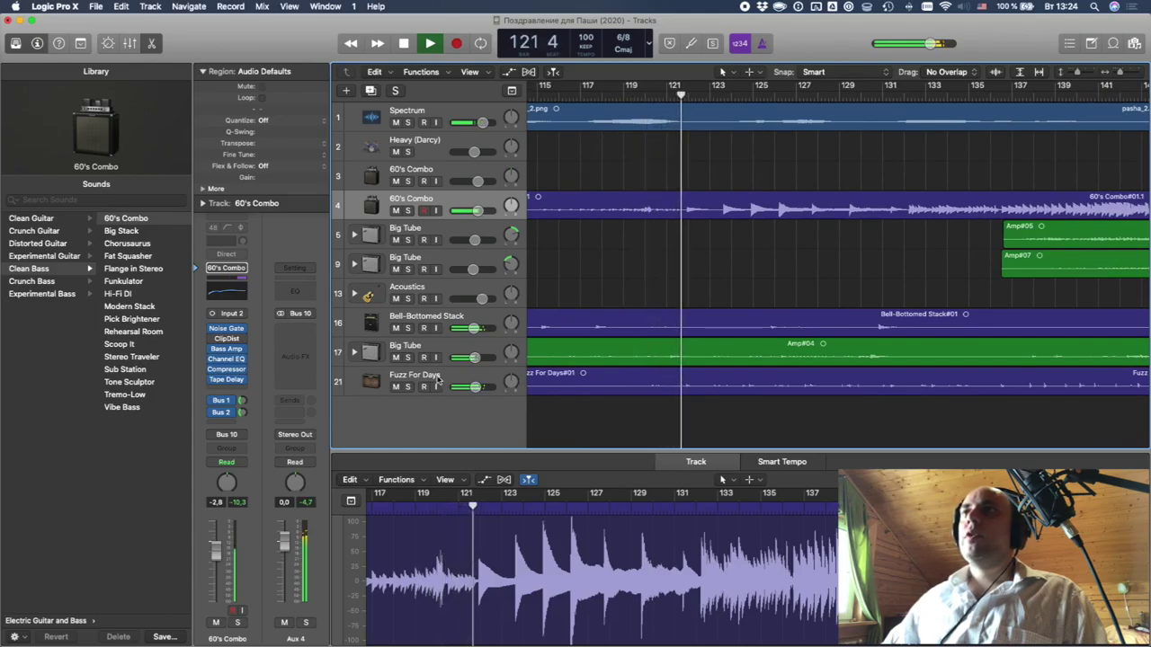
pyautogui.press('space')
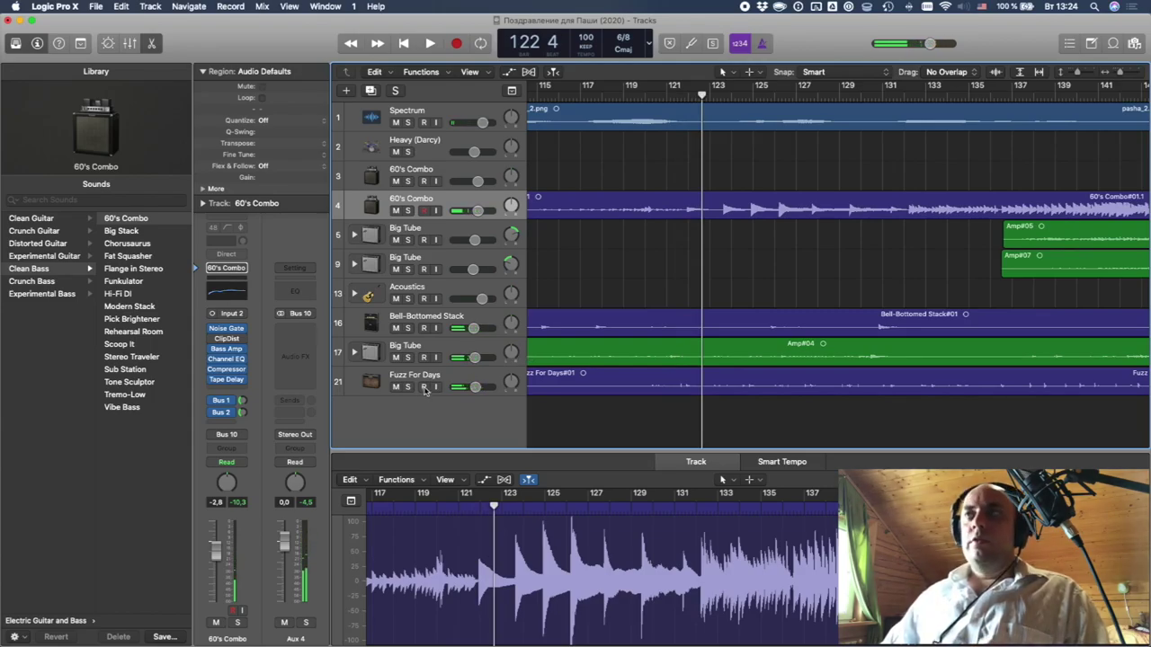
# - Show the mixer and insert a Channel EQ on the Aux 4 channel fed by Bus 10
pyautogui.press('x')
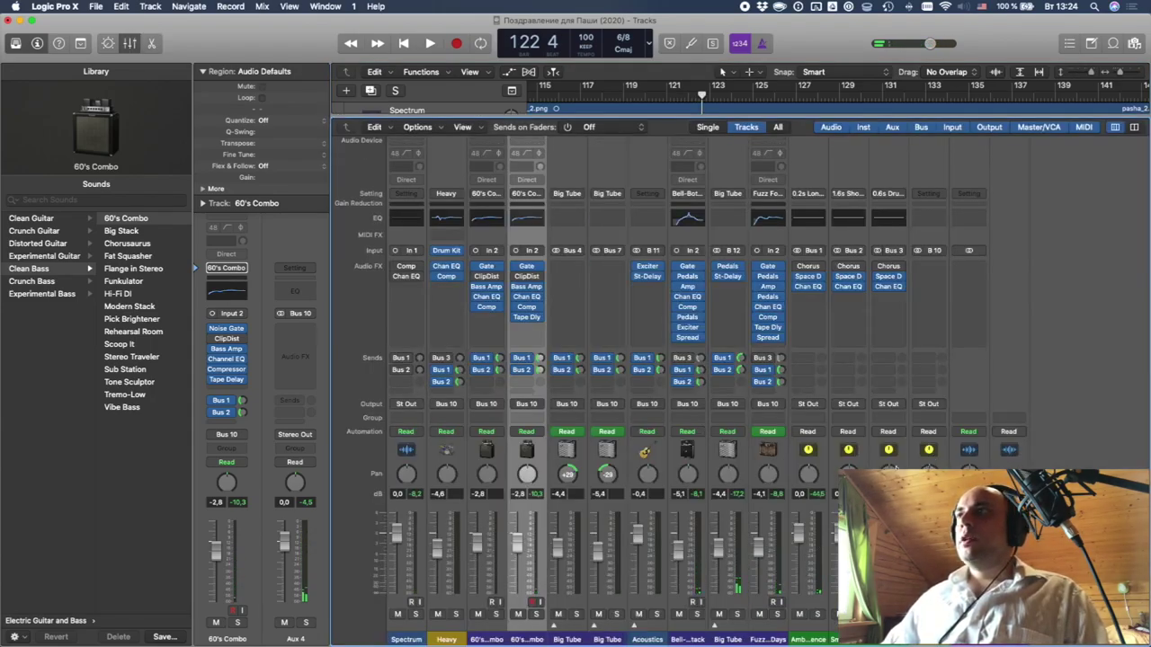
pyautogui.click(937, 241)
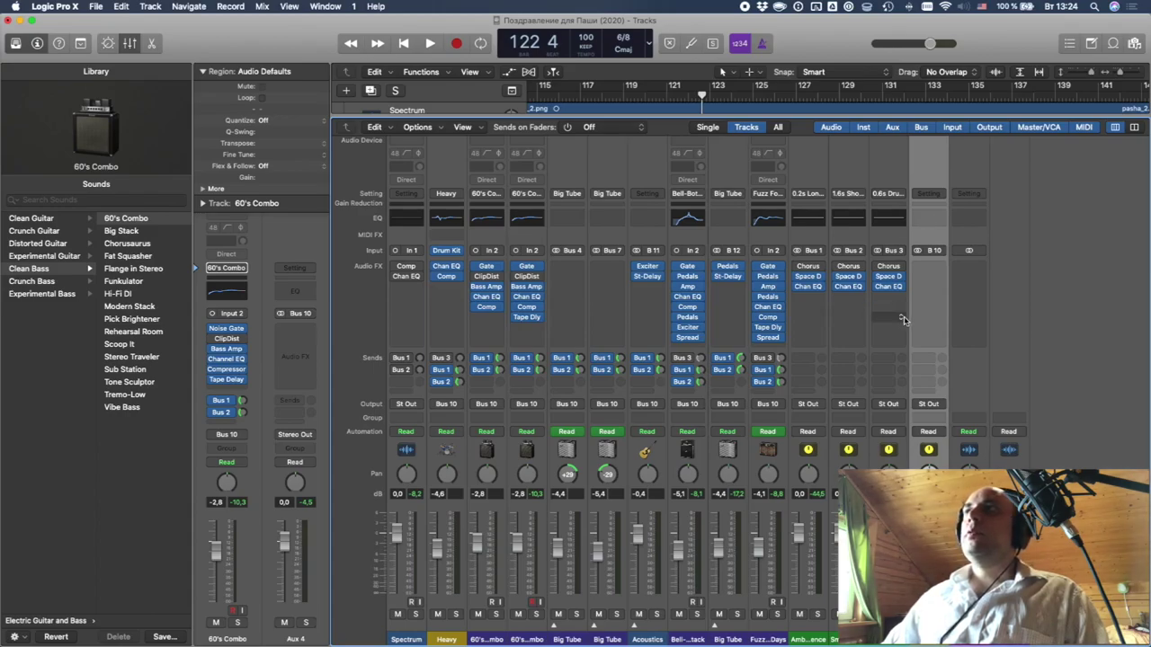
pyautogui.click(930, 224)
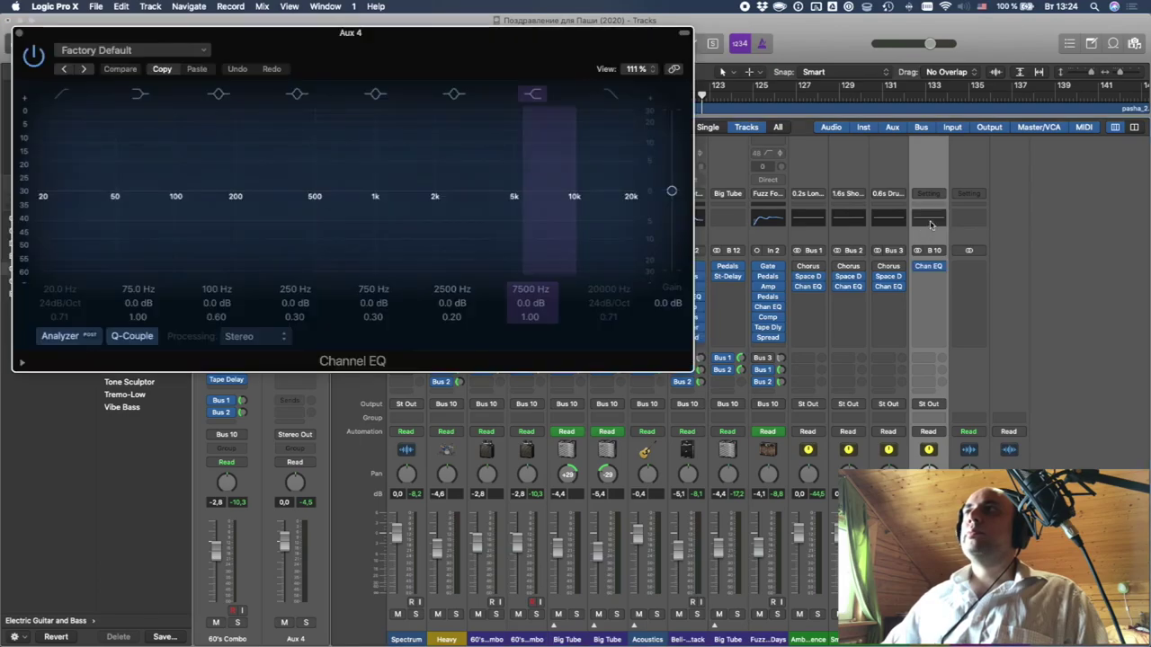
# - Turn on the Aux 4 Channel EQ analyzer and try a 6.5 dB high-shelf cut at 6000 Hz during playback
pyautogui.click(61, 336)
pyautogui.press('space')
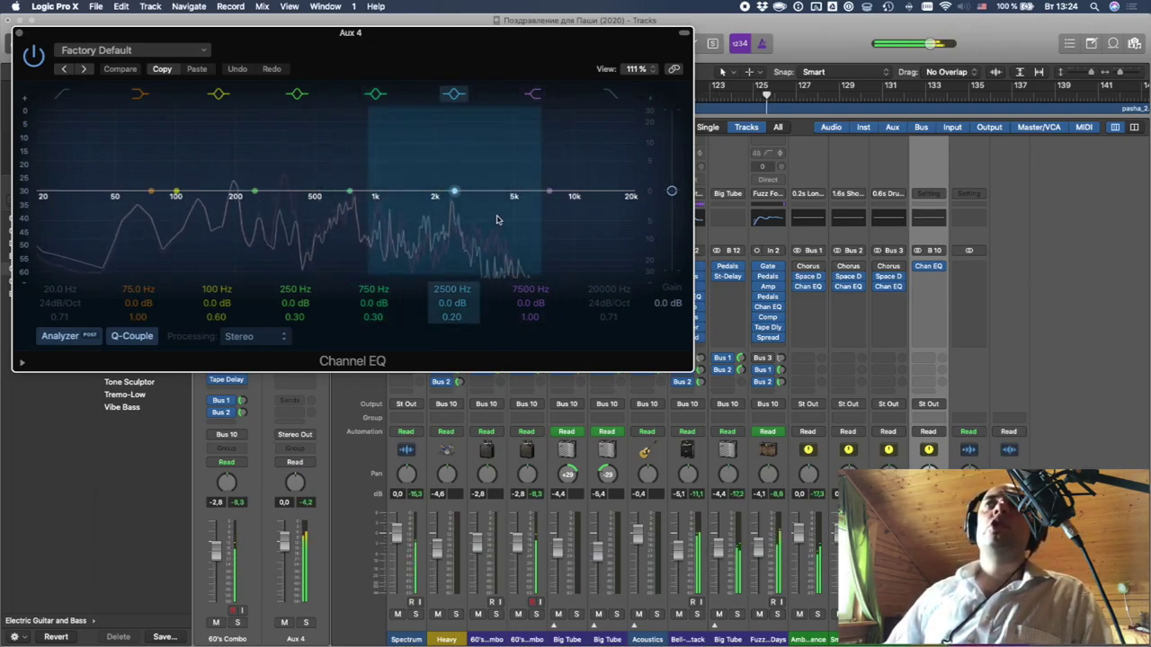
pyautogui.moveTo(534, 200); pyautogui.dragTo(527, 227)
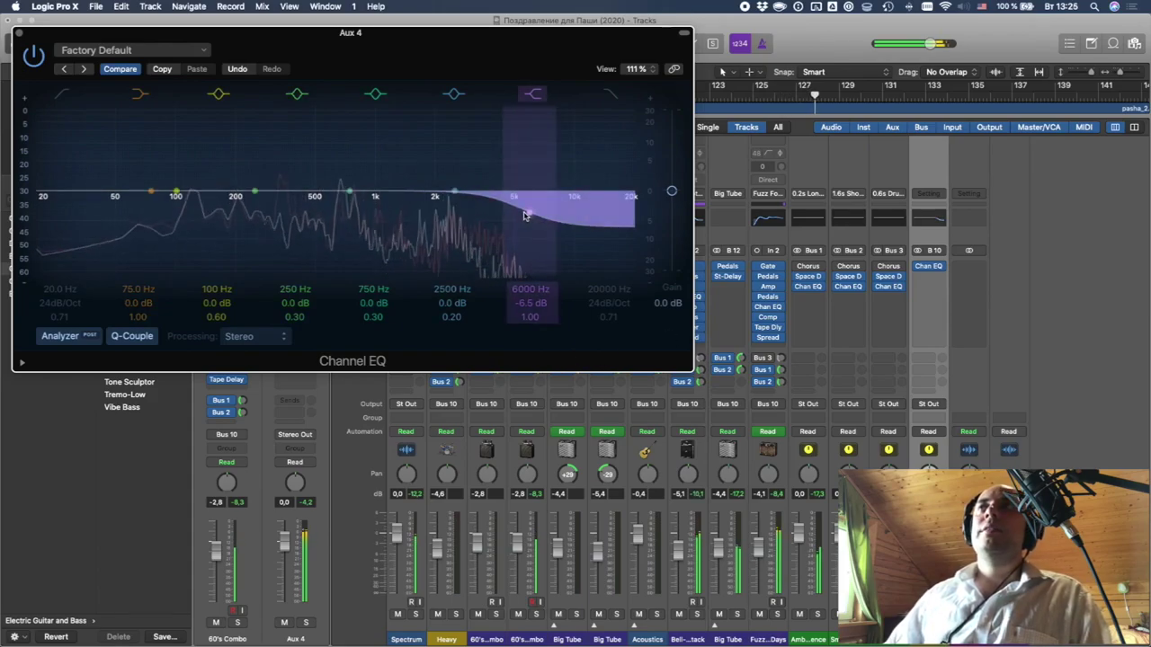
pyautogui.press('super+w')
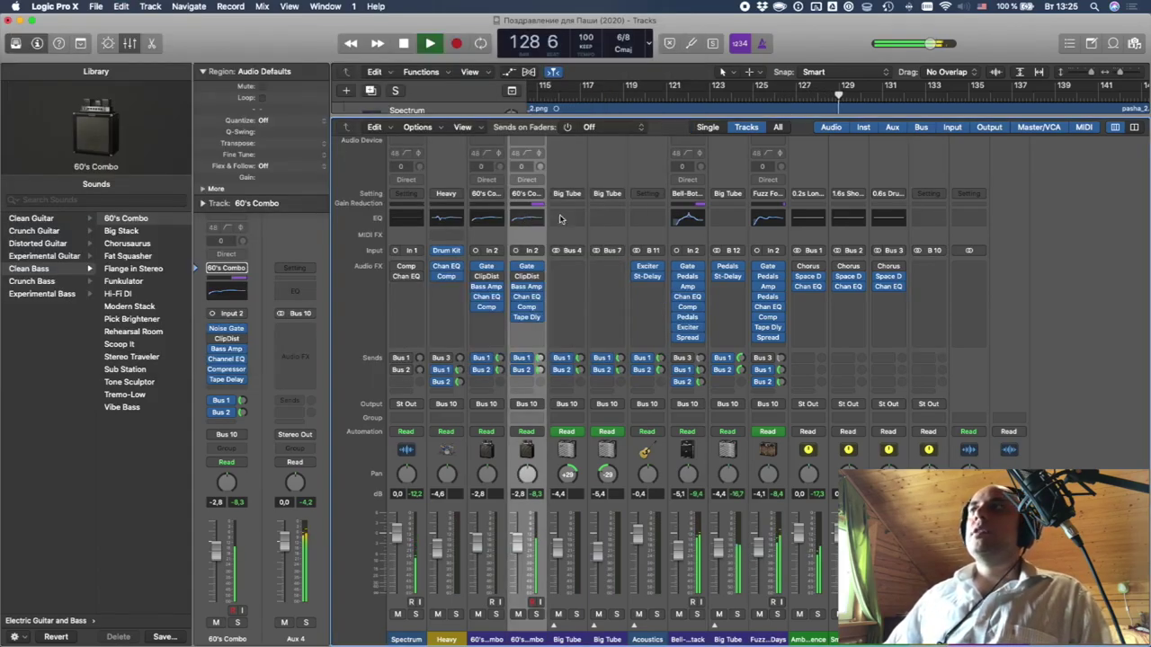
# - Insert a fresh, flat Channel EQ on Aux 4, close it, hide the mixer and stop playback near bar 136
pyautogui.click(932, 220)
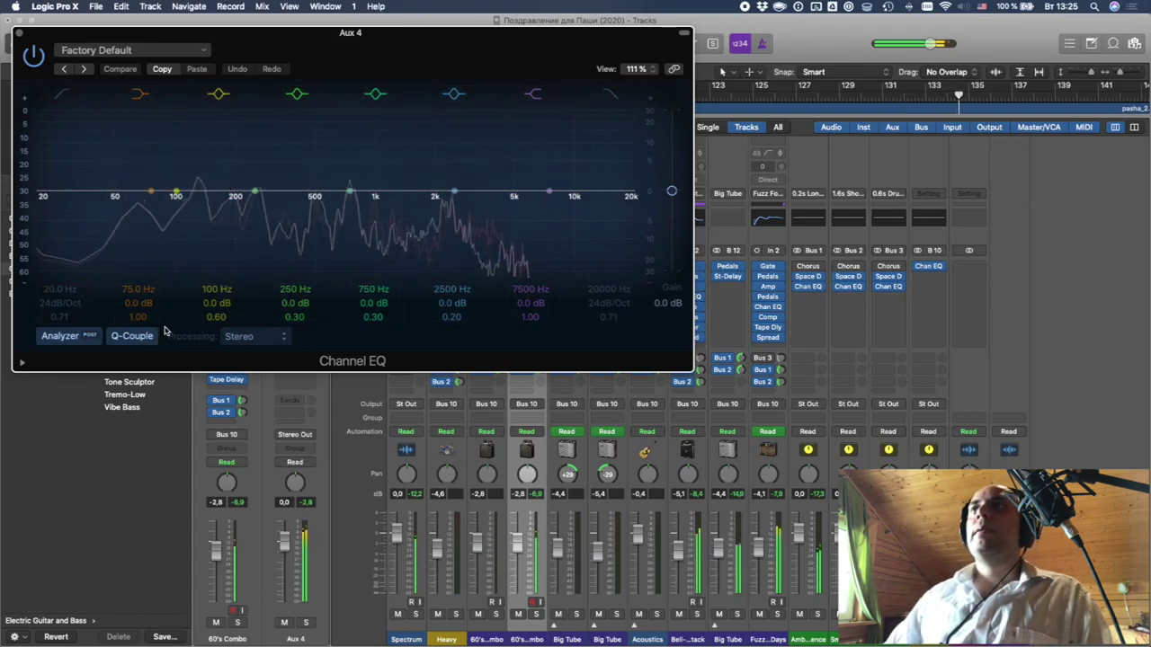
pyautogui.click(19, 33)
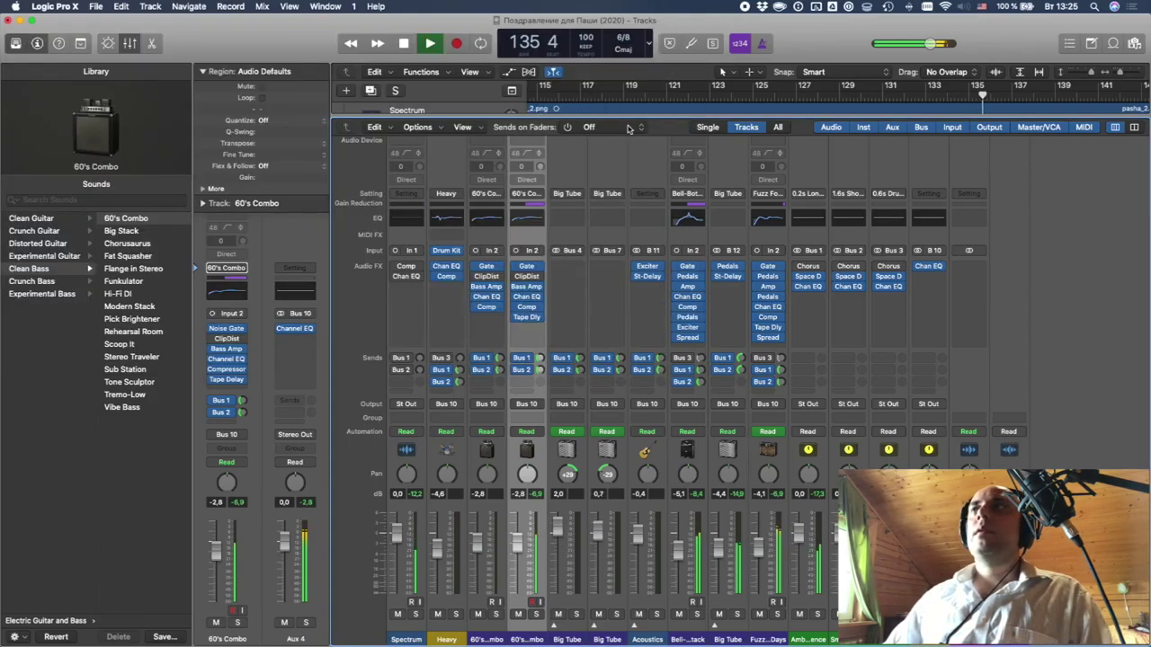
pyautogui.press('x')
pyautogui.press('space')
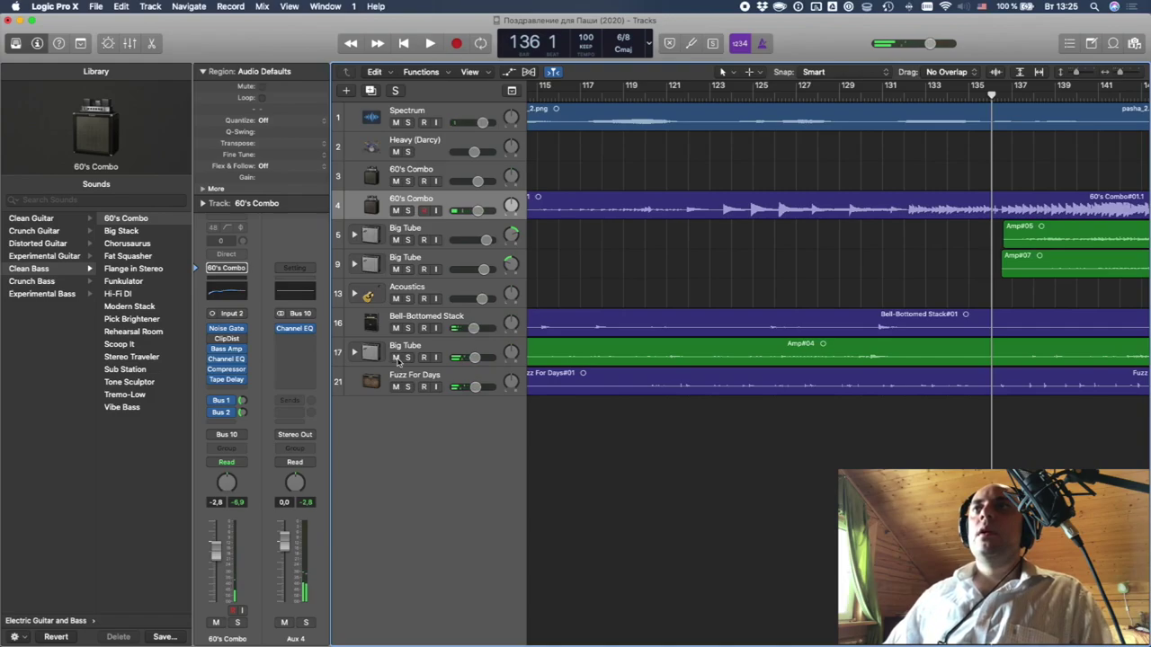
pyautogui.press('a')
pyautogui.press('a')
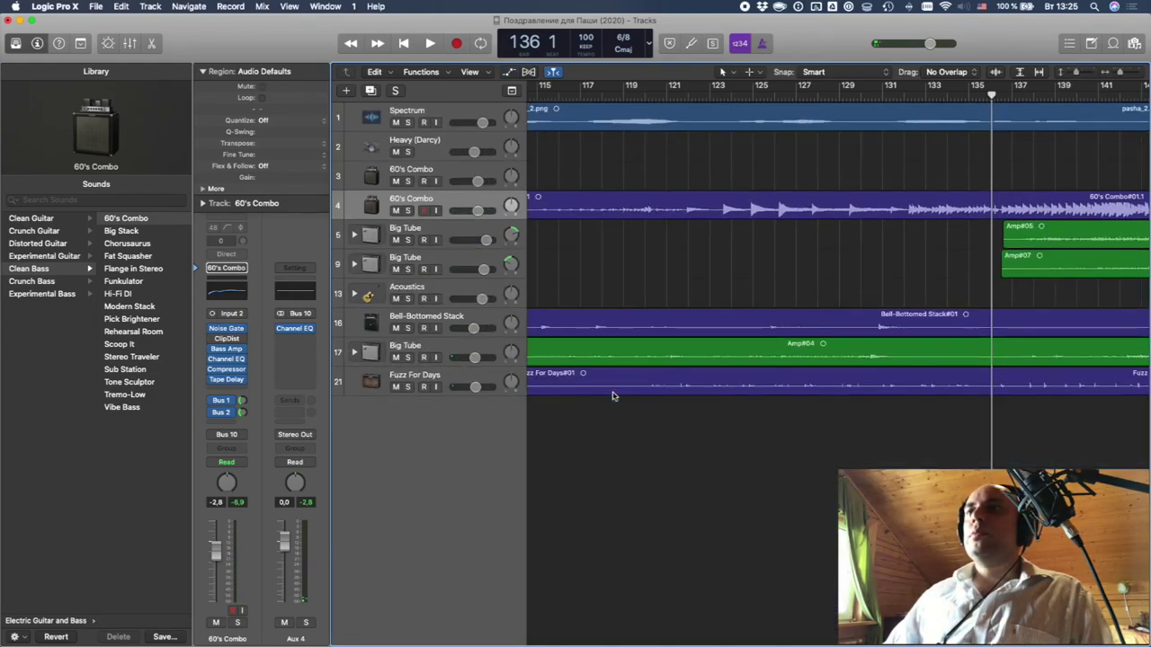
# - Show the mixer and insert a Multipressor after the Channel EQ on the Aux 4 channel
pyautogui.press('x')
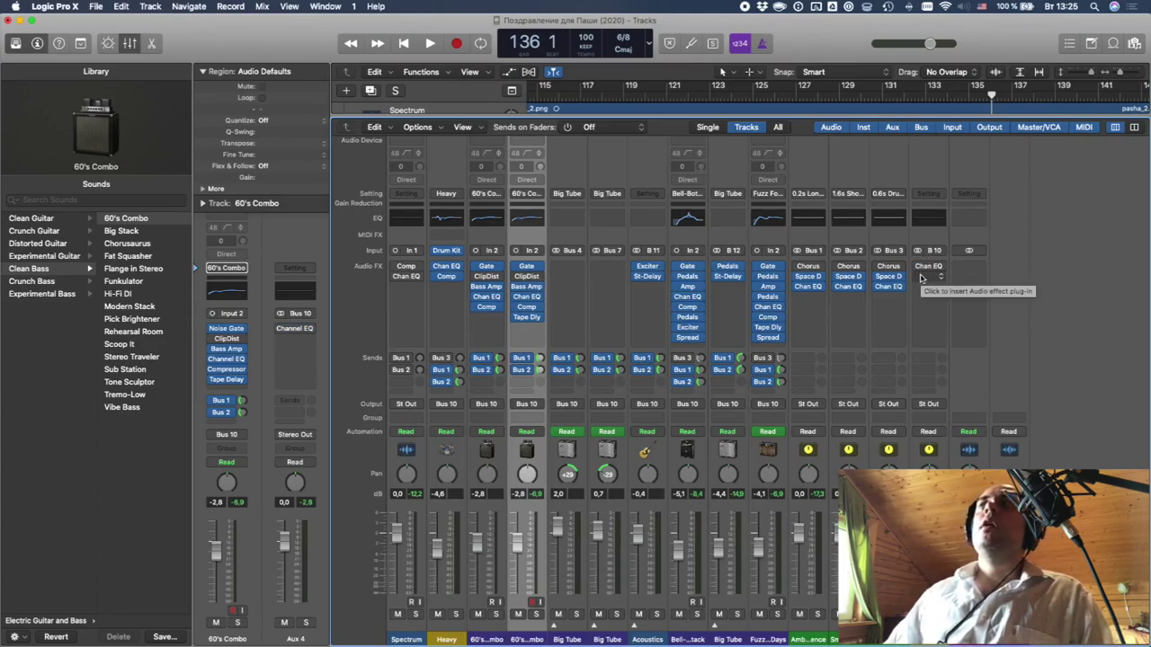
pyautogui.click(921, 278)
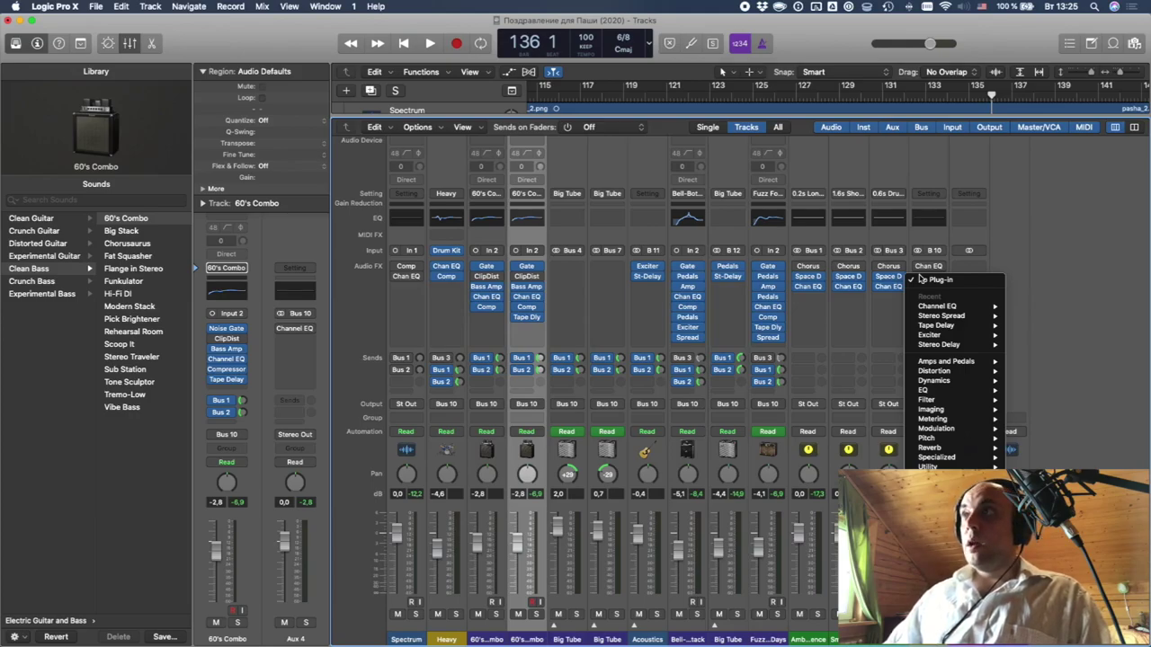
pyautogui.moveTo(943, 383)
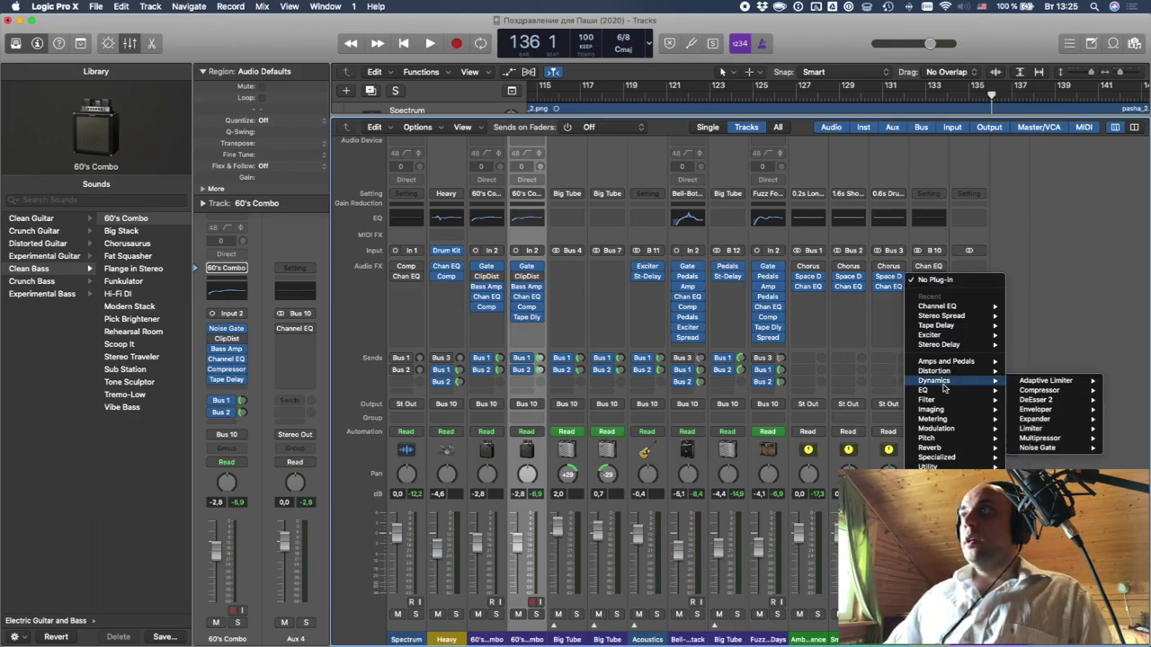
pyautogui.moveTo(1037, 439)
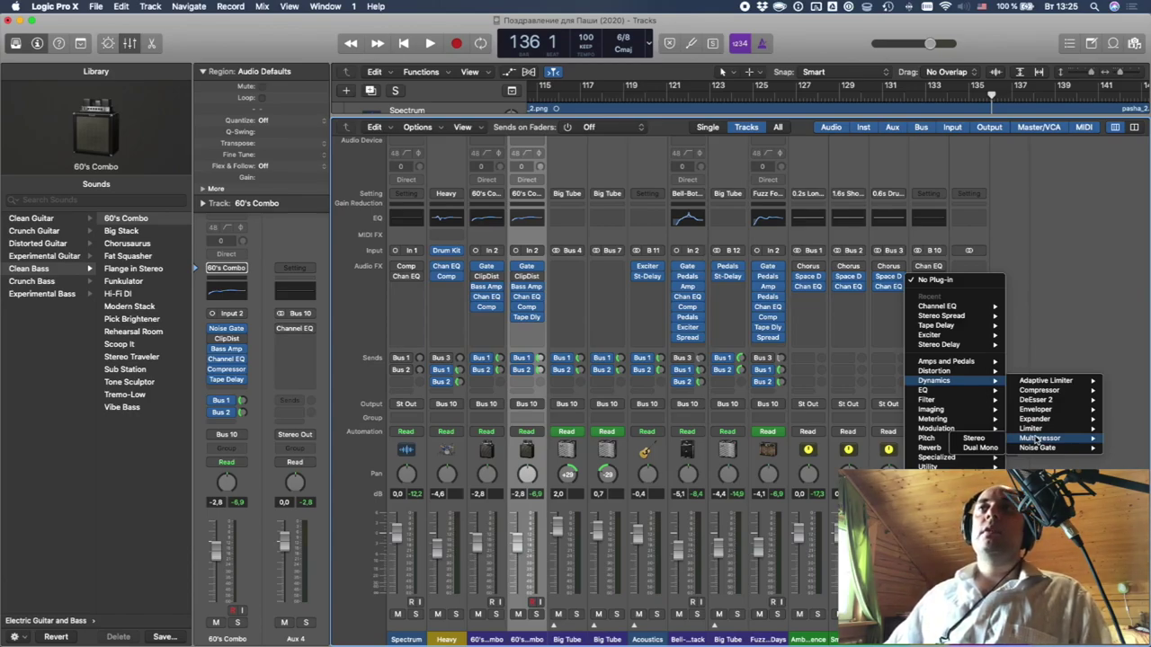
pyautogui.click(1037, 439)
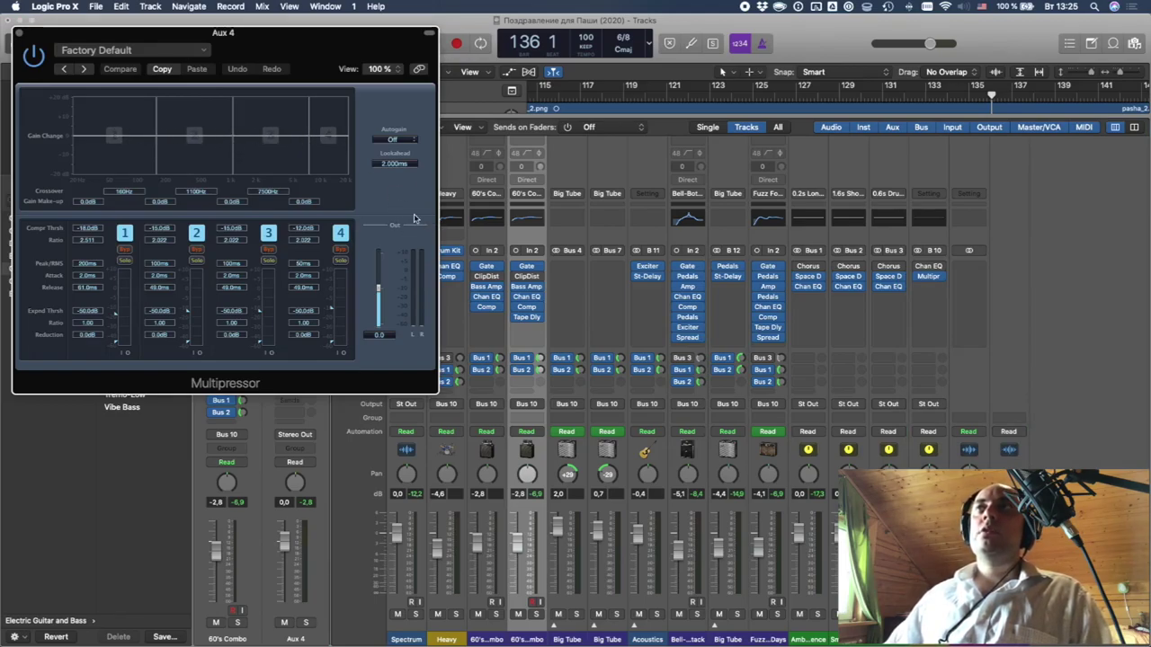
# - Load the Strings Compressor preset in the Aux 4 Multipressor and lower its output to -4.8 dB
pyautogui.moveTo(303, 49); pyautogui.dragTo(375, 84)
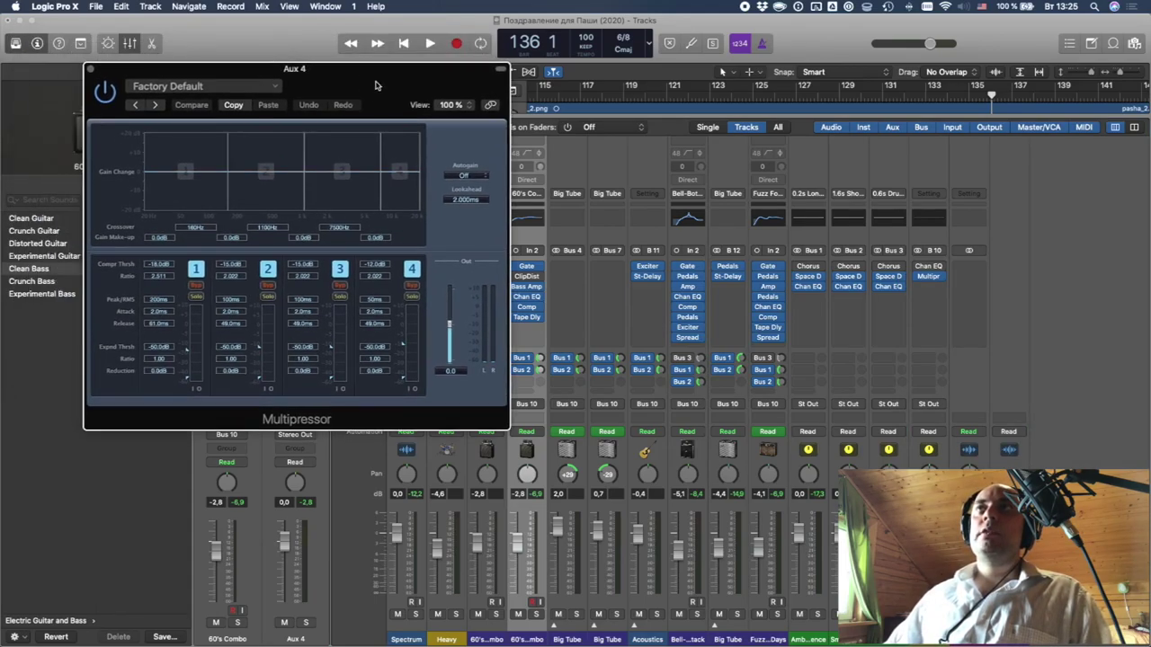
pyautogui.click(258, 90)
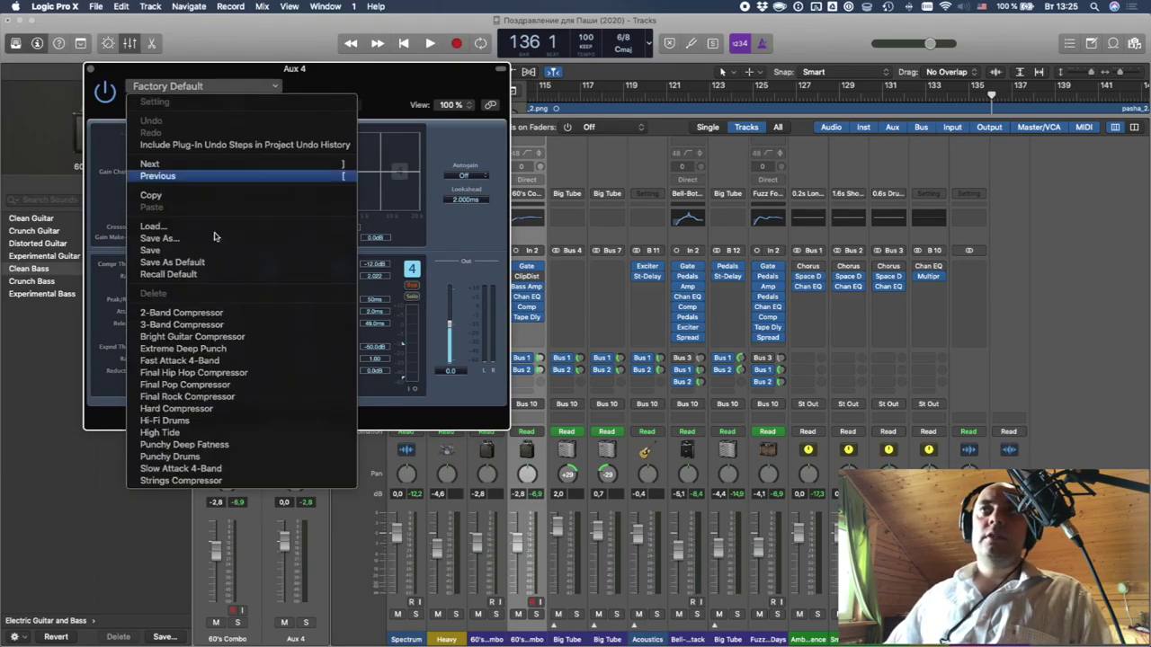
pyautogui.click(226, 481)
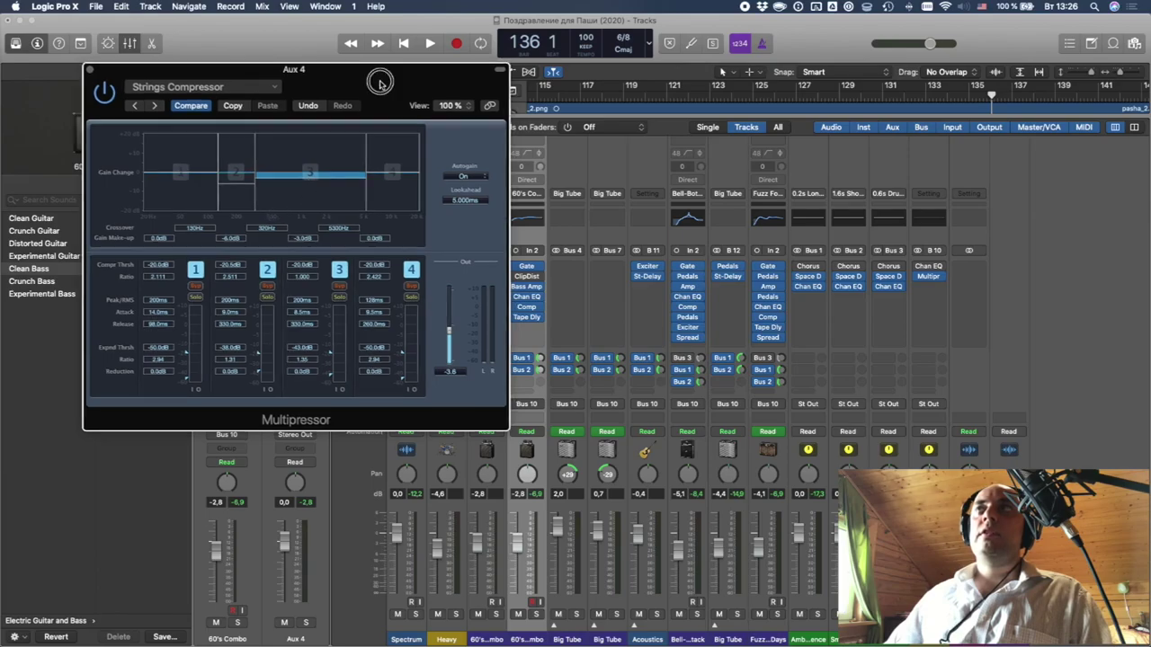
pyautogui.moveTo(380, 82); pyautogui.dragTo(381, 128)
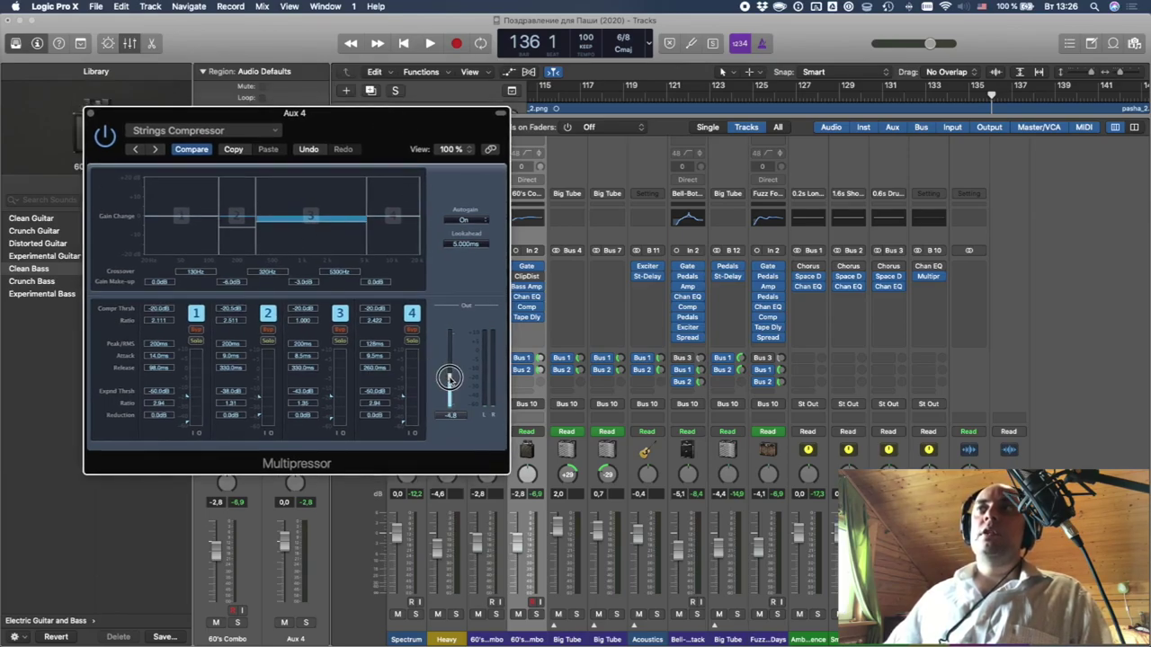
# - Play the song from bar 1 with the mixer hidden, comparing the mix with the Multipressor bypassed and enabled
pyautogui.click(405, 43)
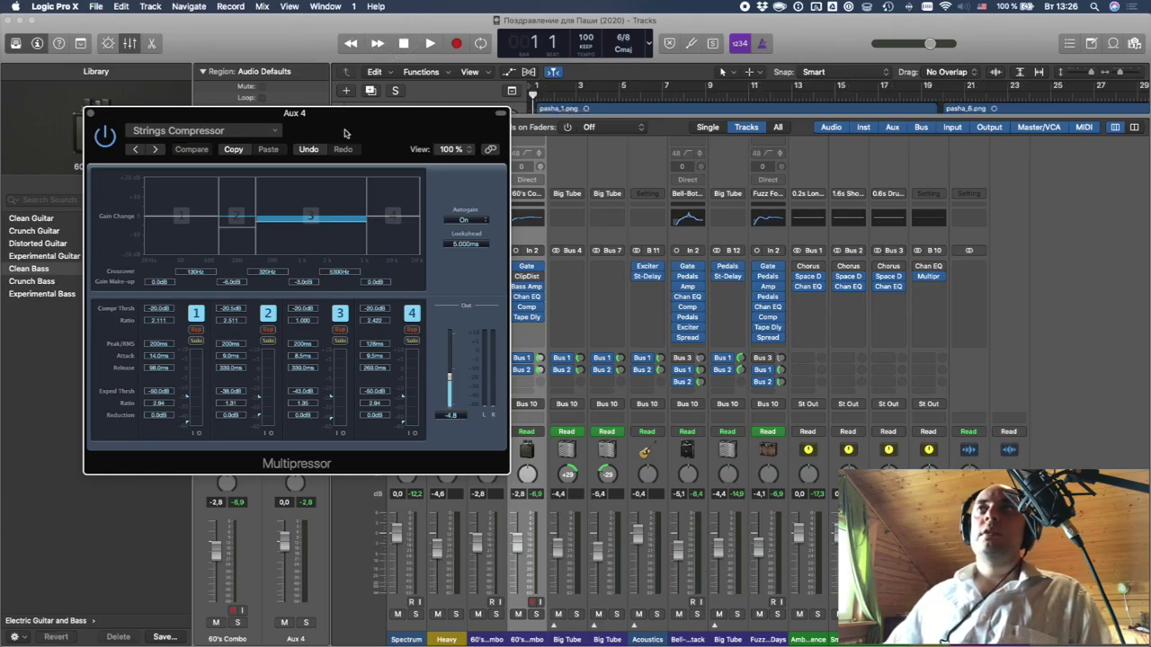
pyautogui.press('x')
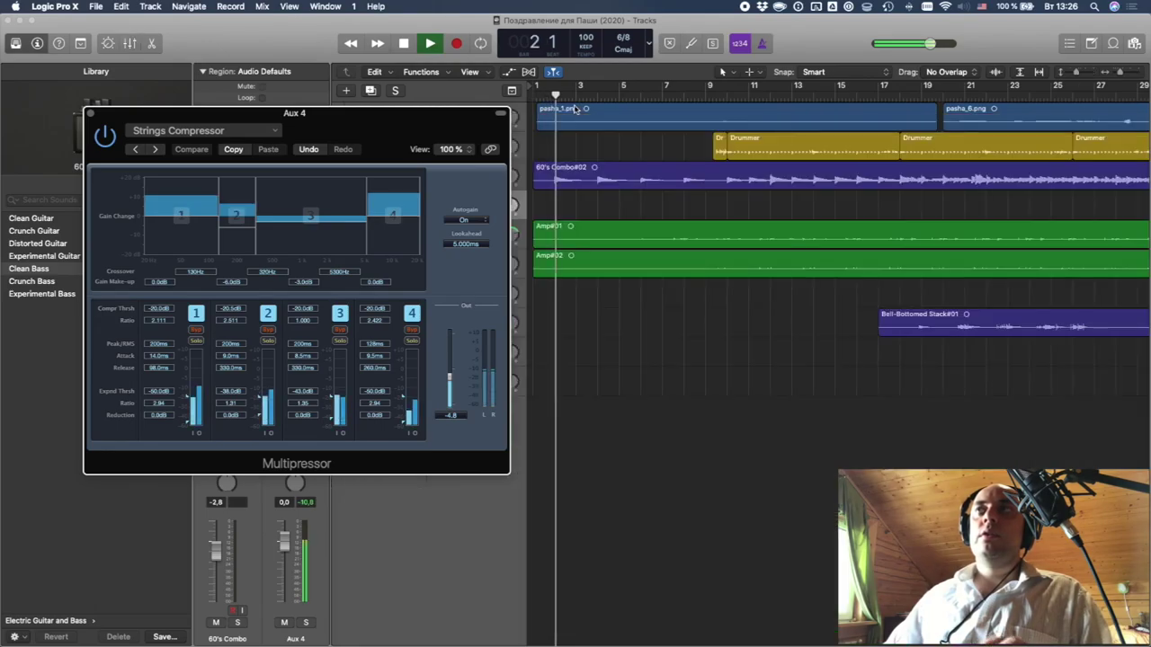
pyautogui.moveTo(364, 130); pyautogui.dragTo(447, 264)
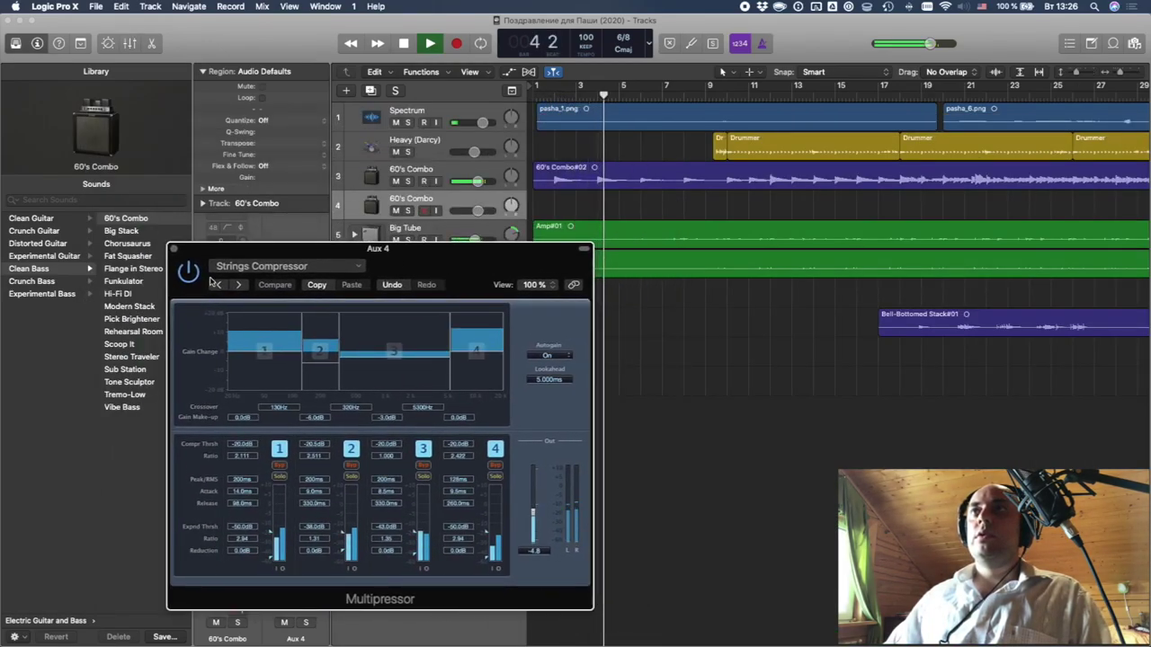
pyautogui.click(189, 274)
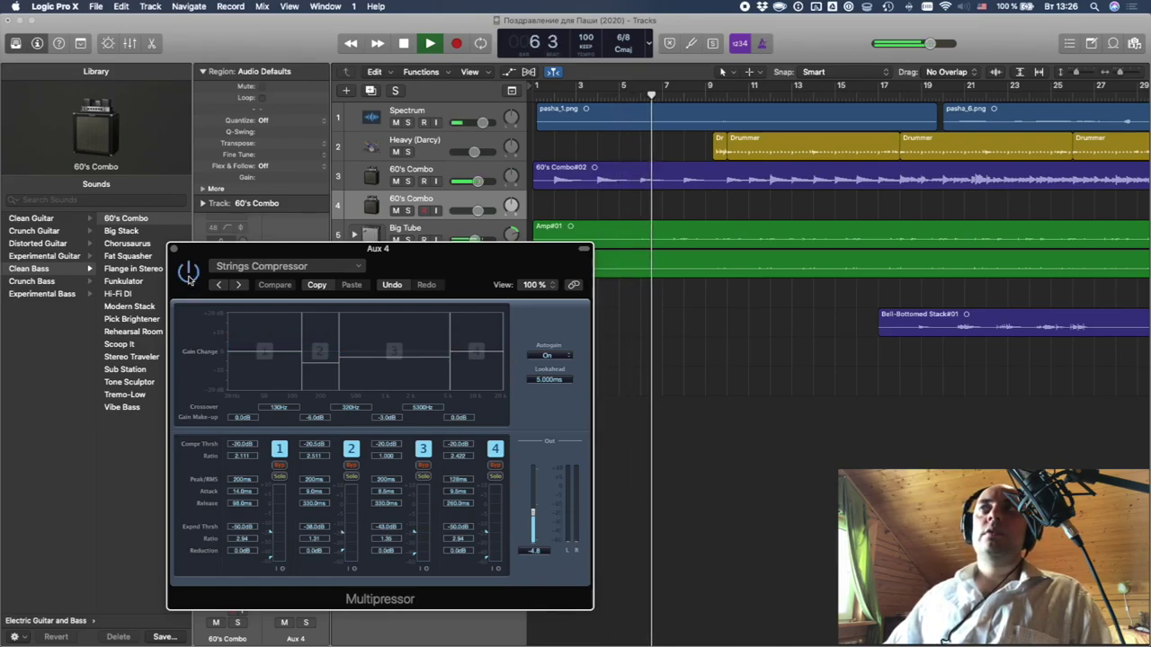
pyautogui.click(189, 274)
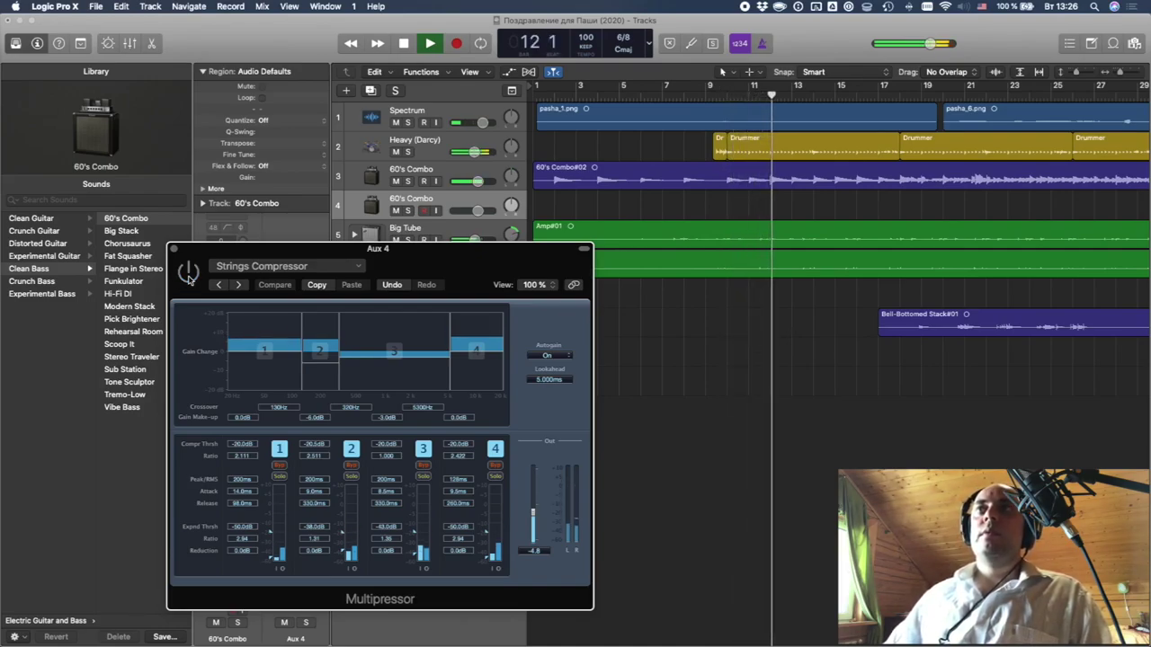
pyautogui.click(188, 272)
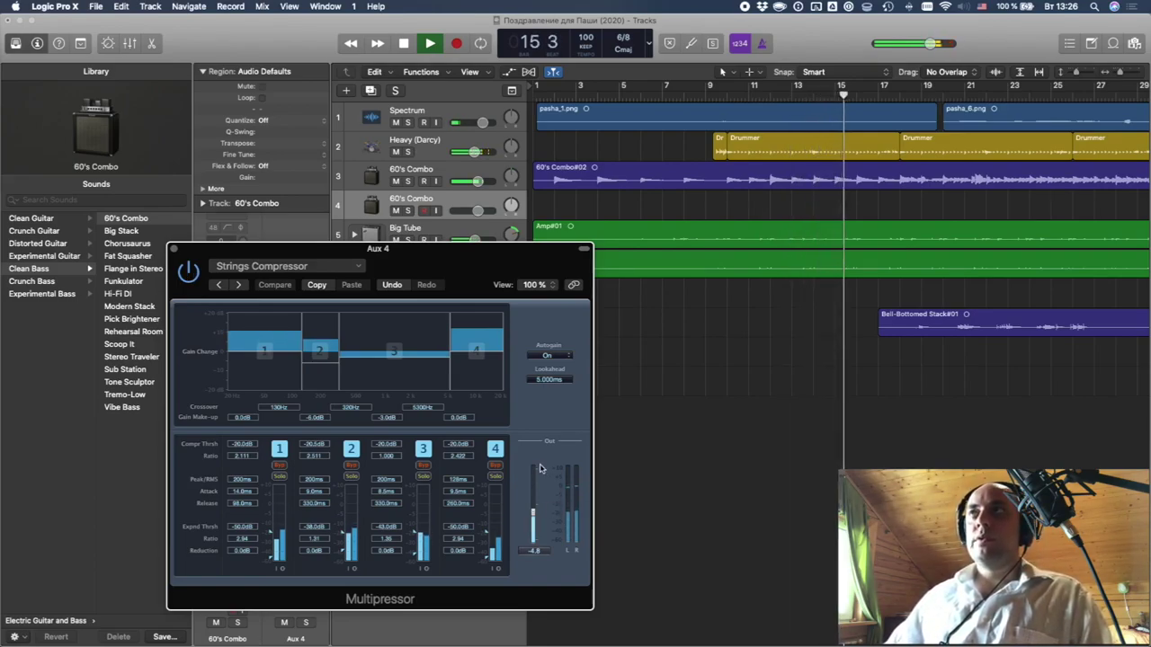
# - Raise the kick level to +9 dB in the Heavy drummer track's Smart Controls and close the Multipressor
pyautogui.click(426, 144)
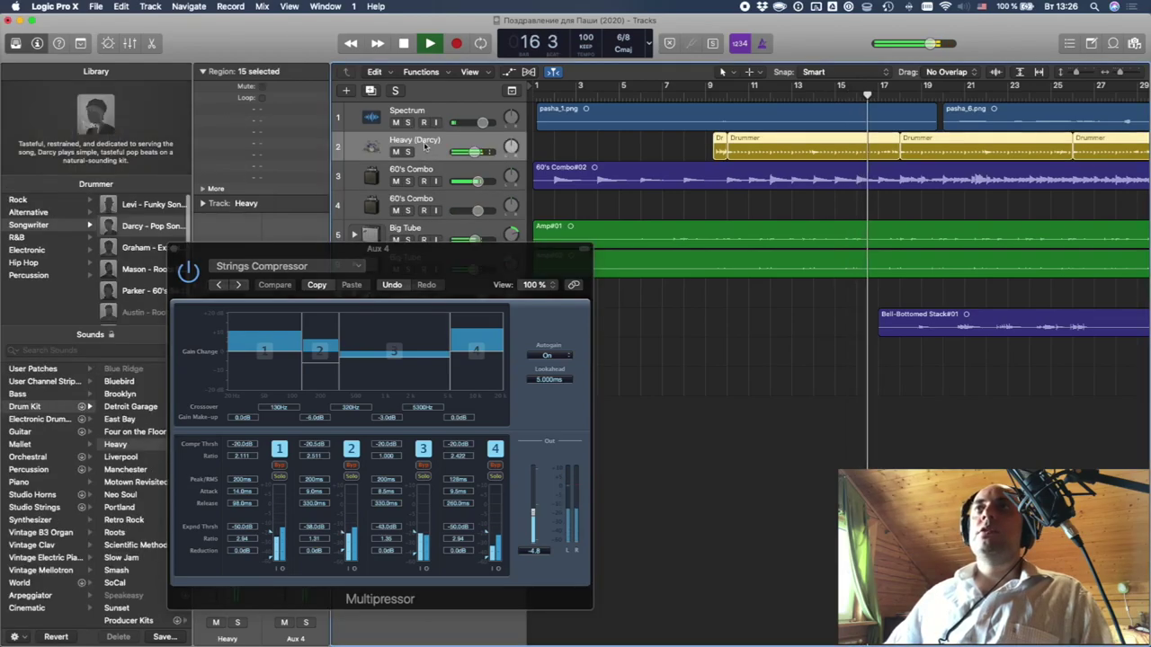
pyautogui.click(106, 43)
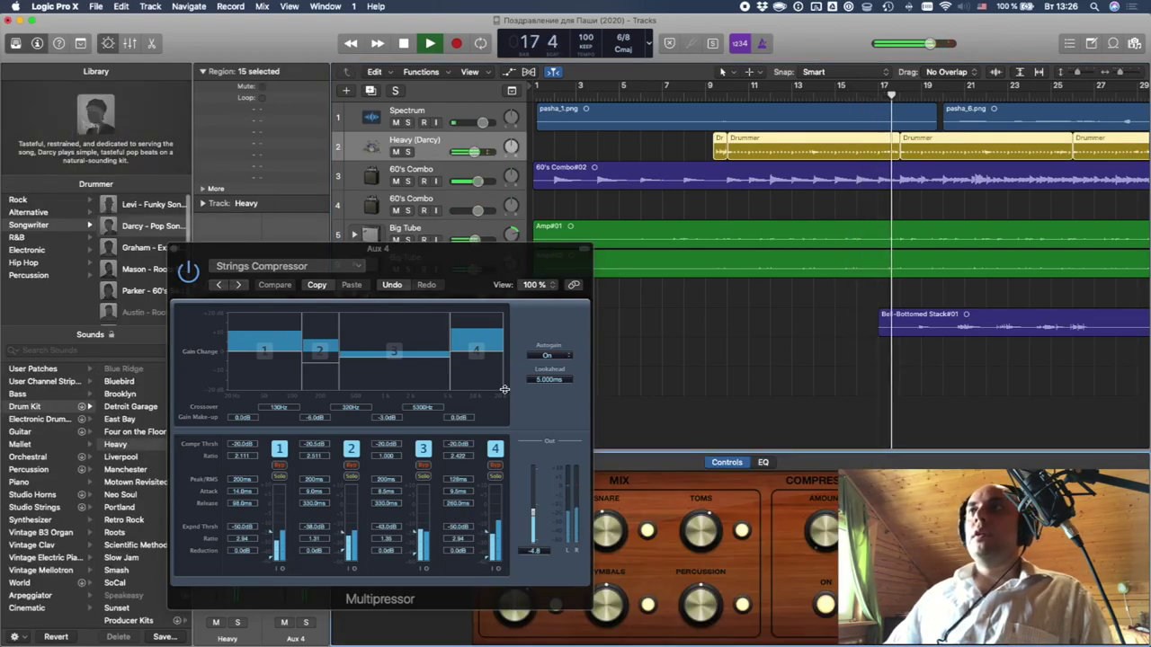
pyautogui.moveTo(450, 265); pyautogui.dragTo(992, 98)
pyautogui.click(515, 537)
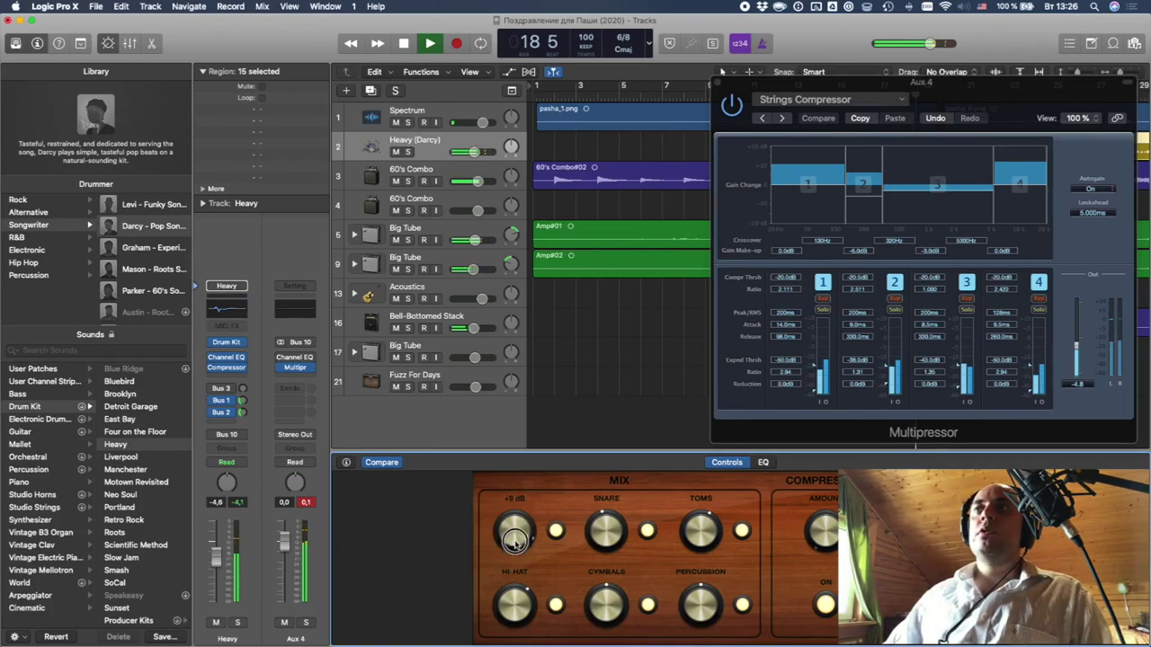
pyautogui.click(719, 76)
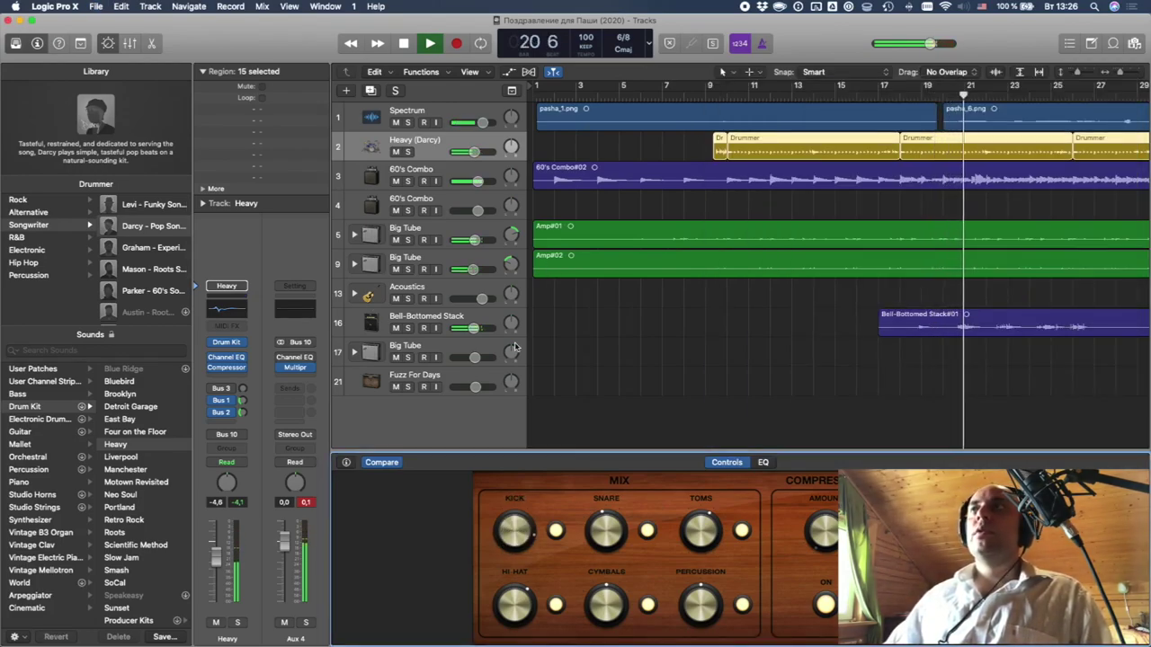
# - Reopen the Aux 4 Multipressor, compare the mix with it bypassed and enabled, and close it and the Smart Controls
pyautogui.click(300, 370)
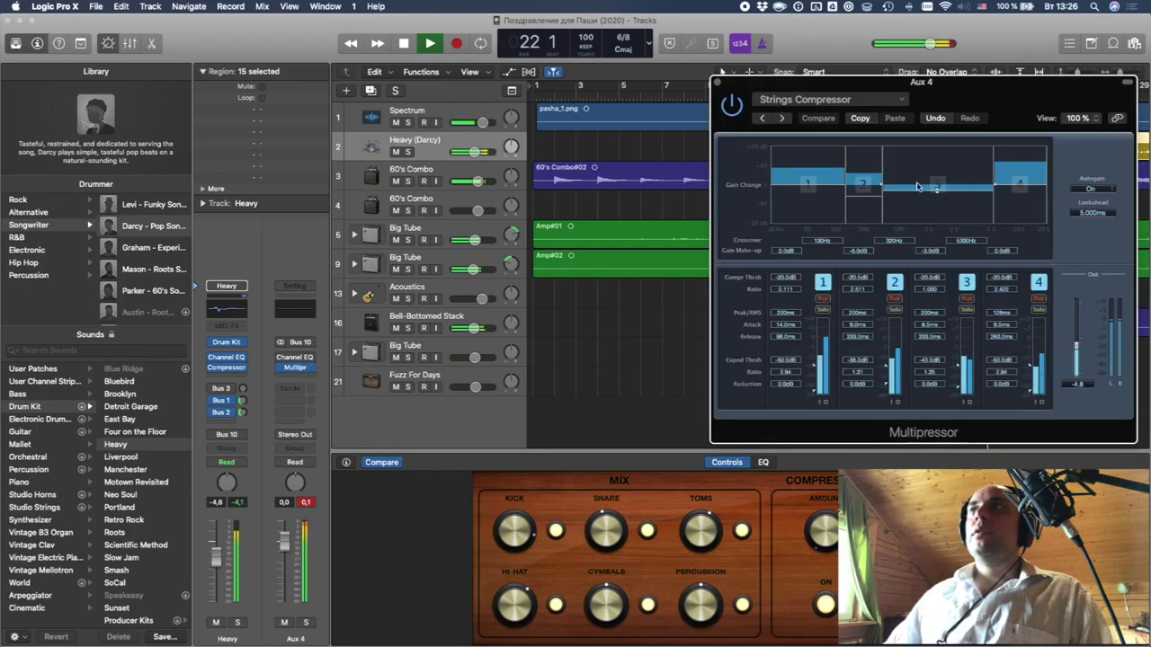
pyautogui.moveTo(946, 100); pyautogui.dragTo(371, 189)
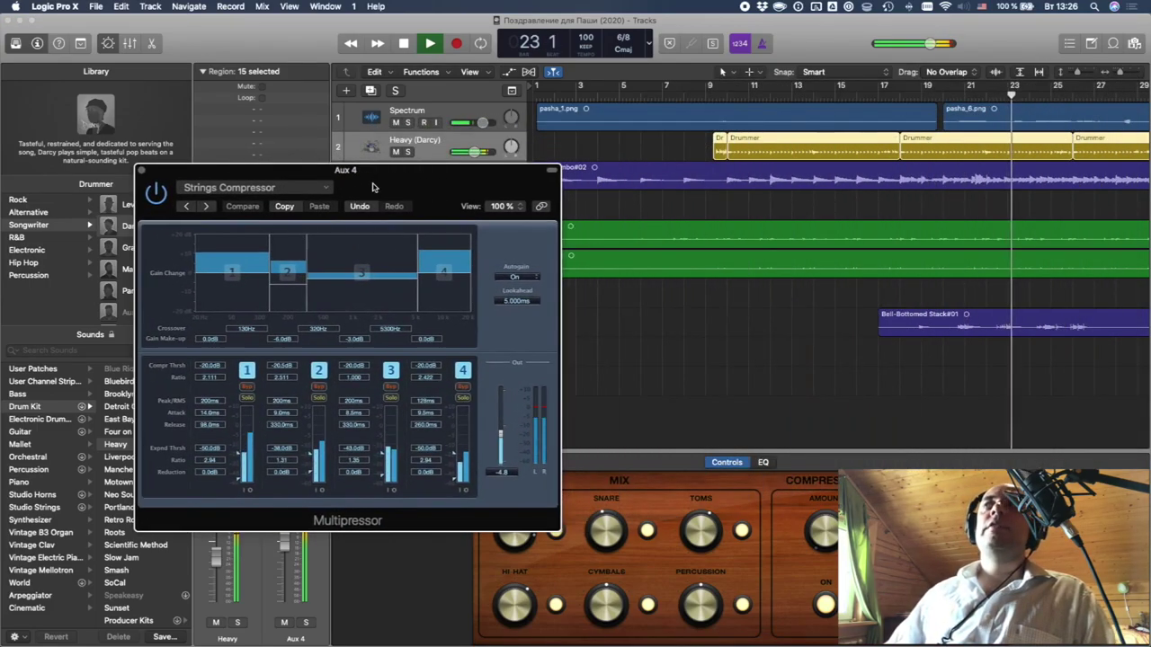
pyautogui.click(154, 194)
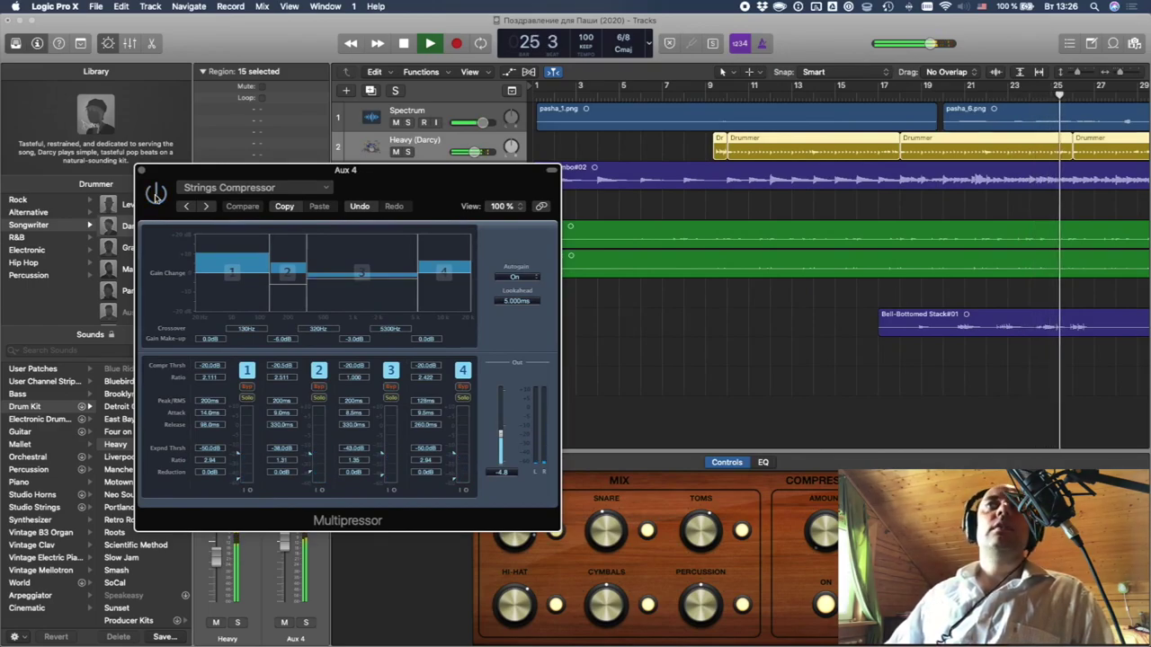
pyautogui.click(155, 194)
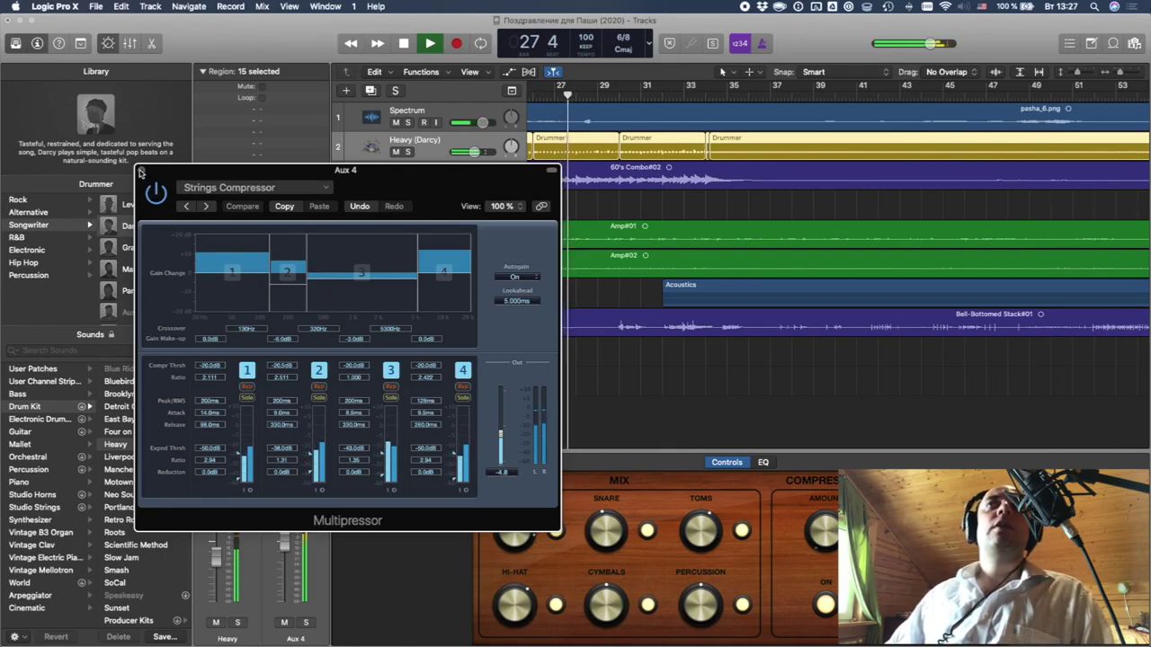
pyautogui.click(141, 170)
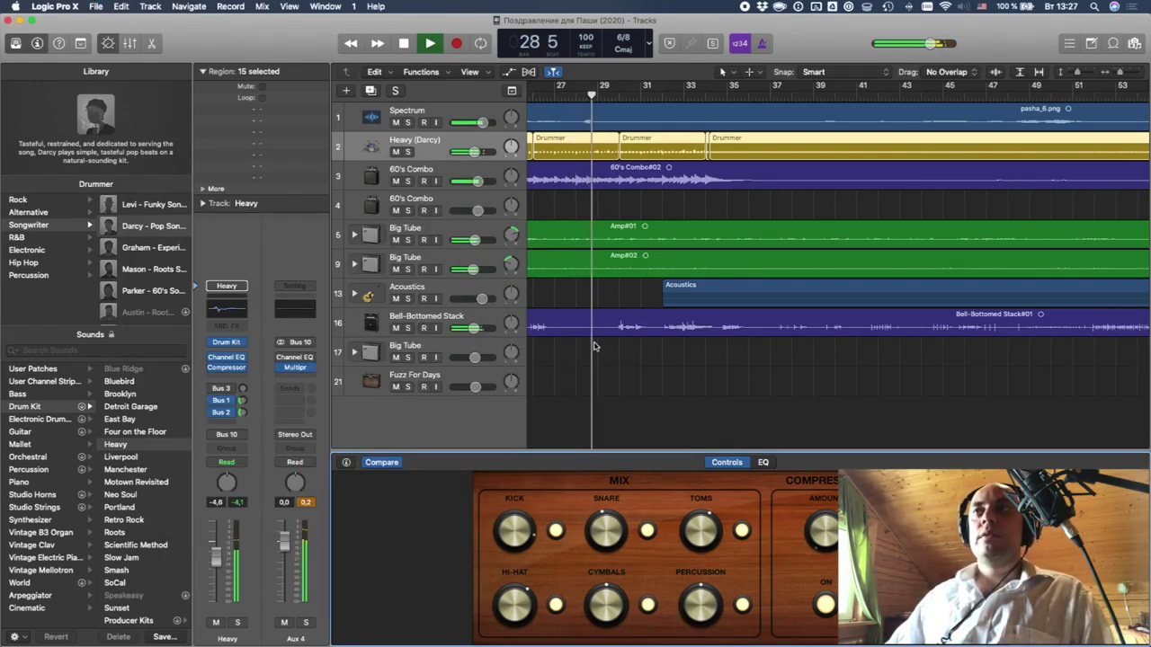
pyautogui.press('b')
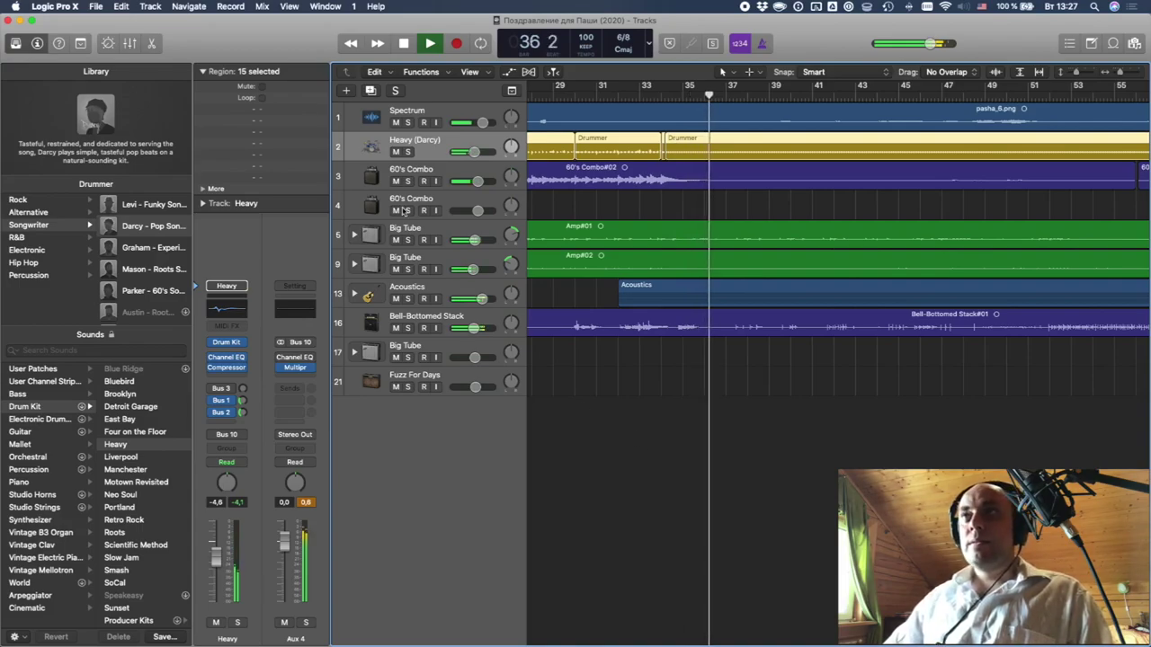
# - Inspect the Exciter settings and presets on the Acoustics track, close the plug-in and keep listening to the mix
pyautogui.click(410, 288)
pyautogui.click(226, 369)
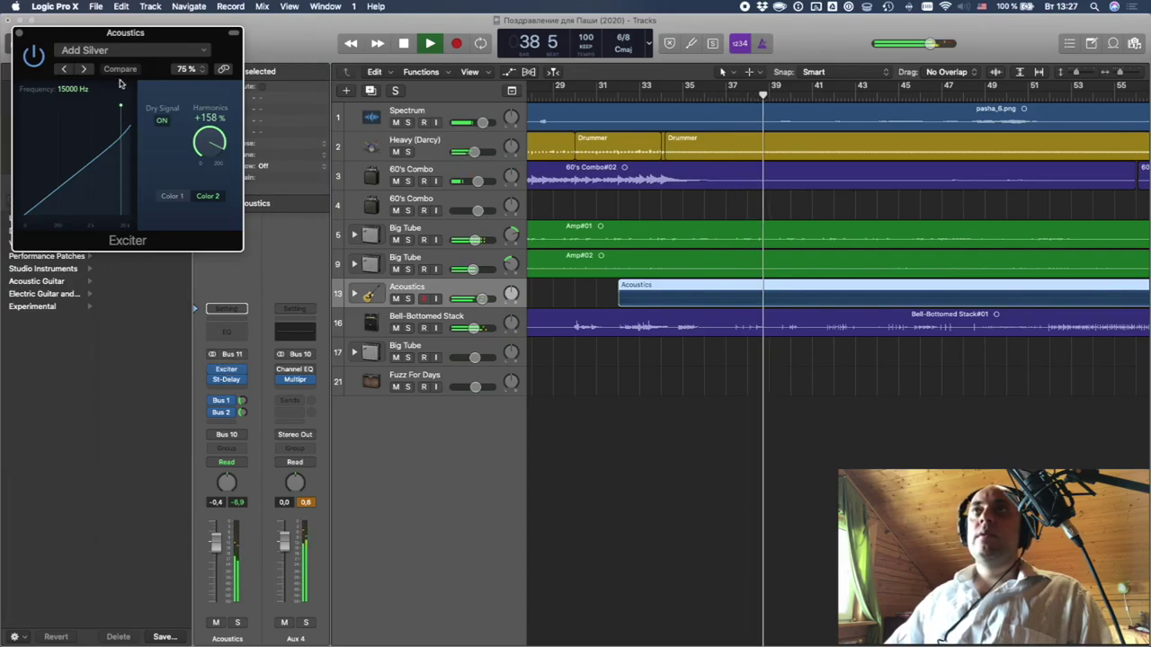
pyautogui.click(78, 54)
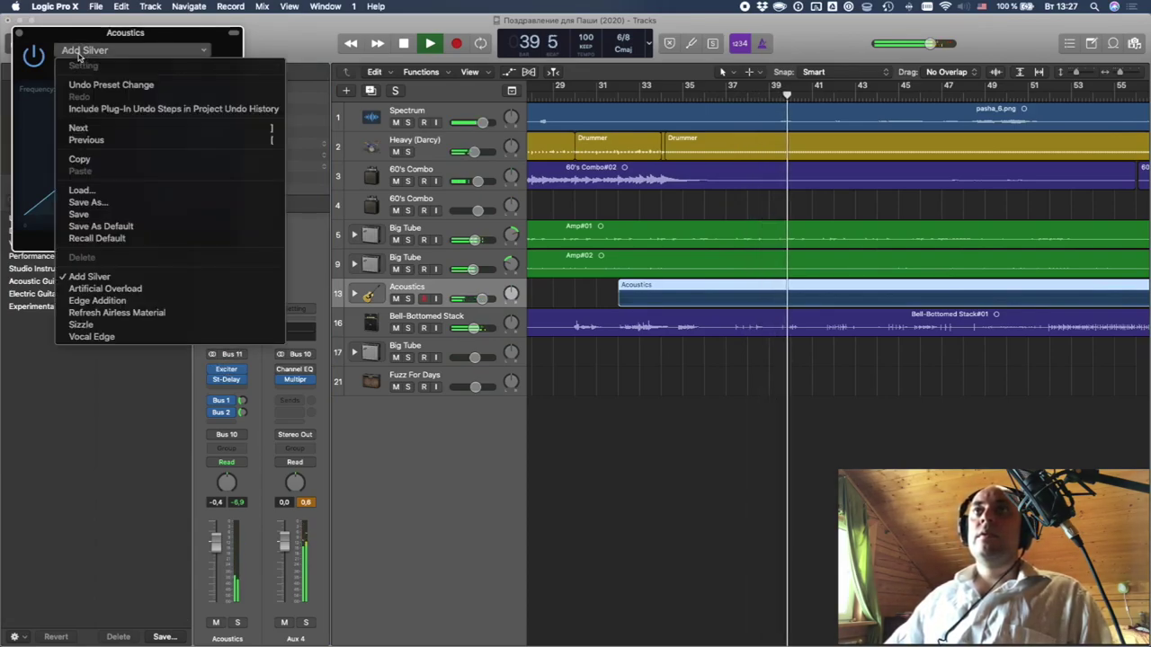
pyautogui.click(18, 33)
pyautogui.click(18, 33)
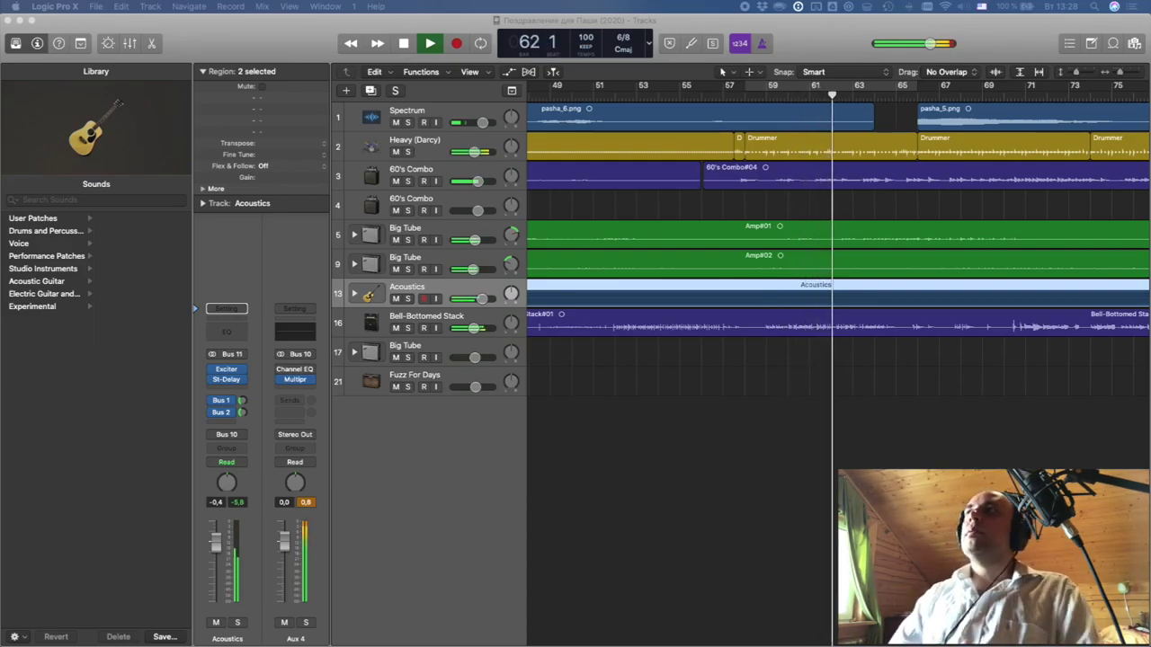
# - Stop playback and check the output routing of the Spectrum, Heavy and first 60's Combo tracks
pyautogui.click(494, 497)
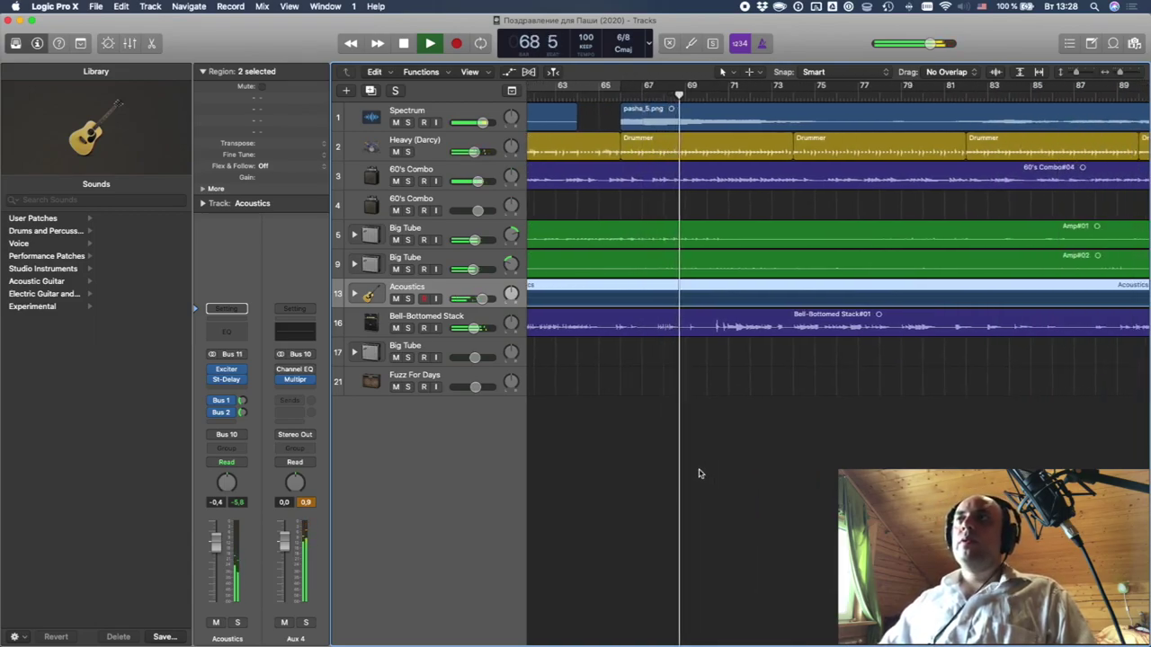
pyautogui.press('space')
pyautogui.hscroll(5, 698, 473)
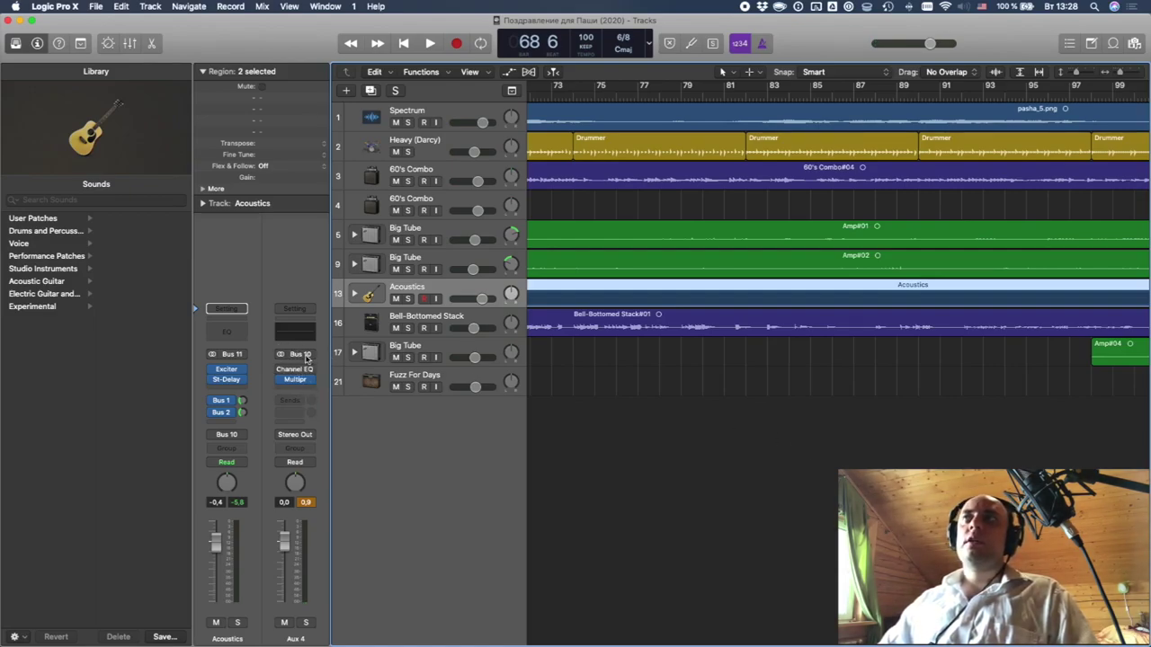
pyautogui.click(446, 112)
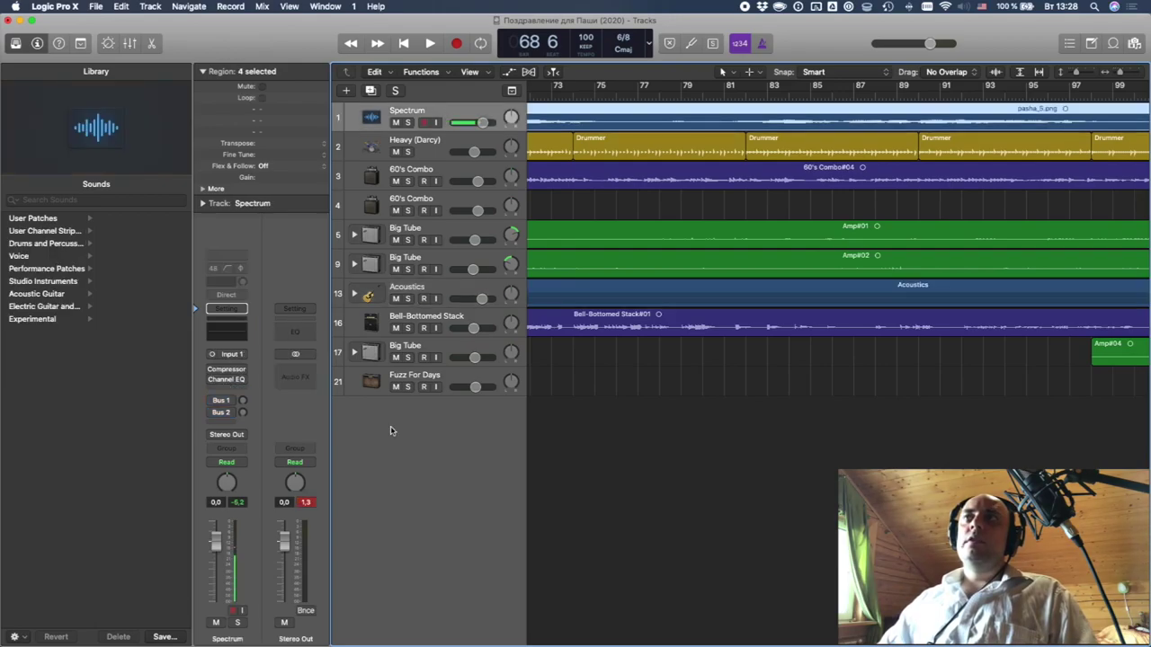
pyautogui.click(227, 434)
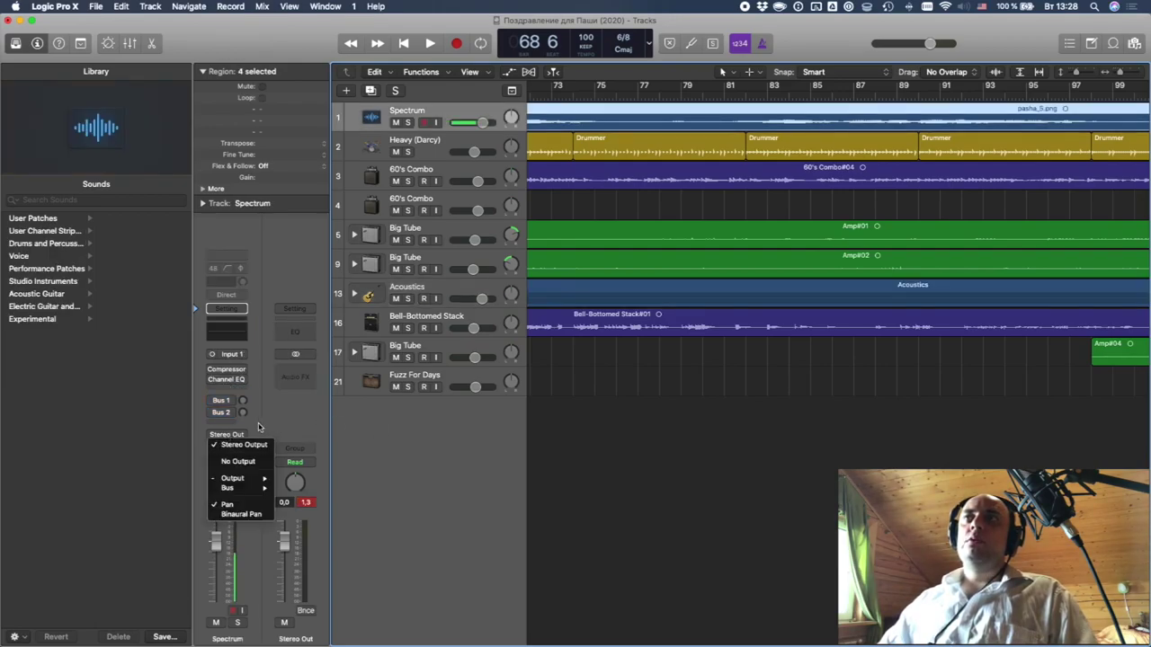
pyautogui.click(259, 428)
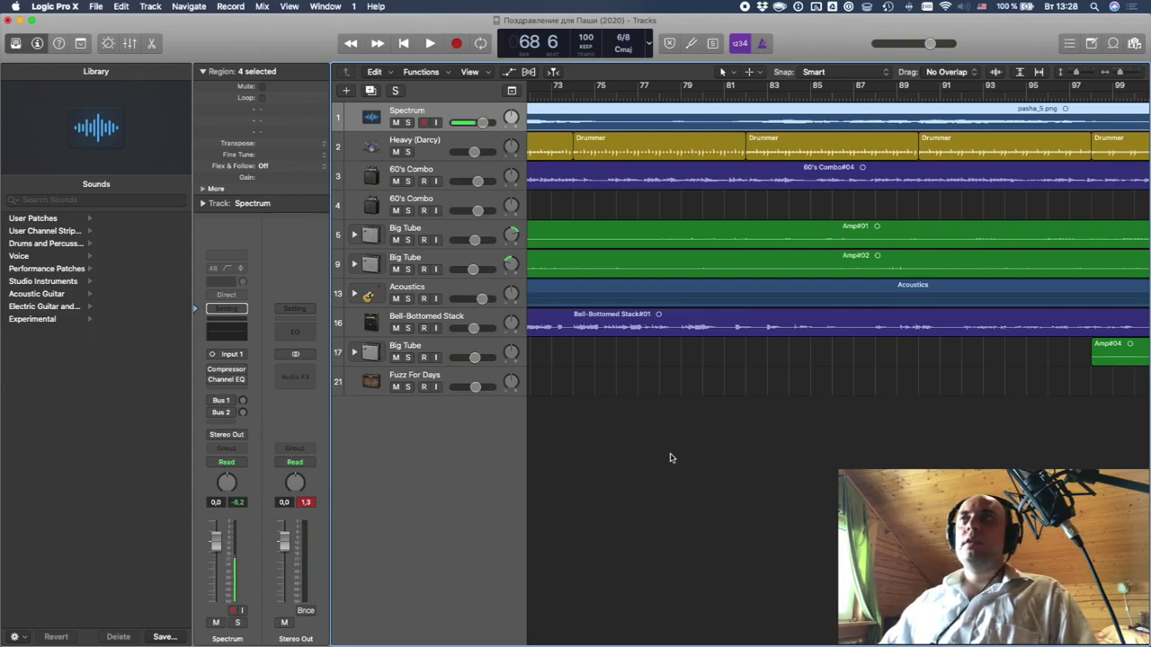
pyautogui.click(434, 139)
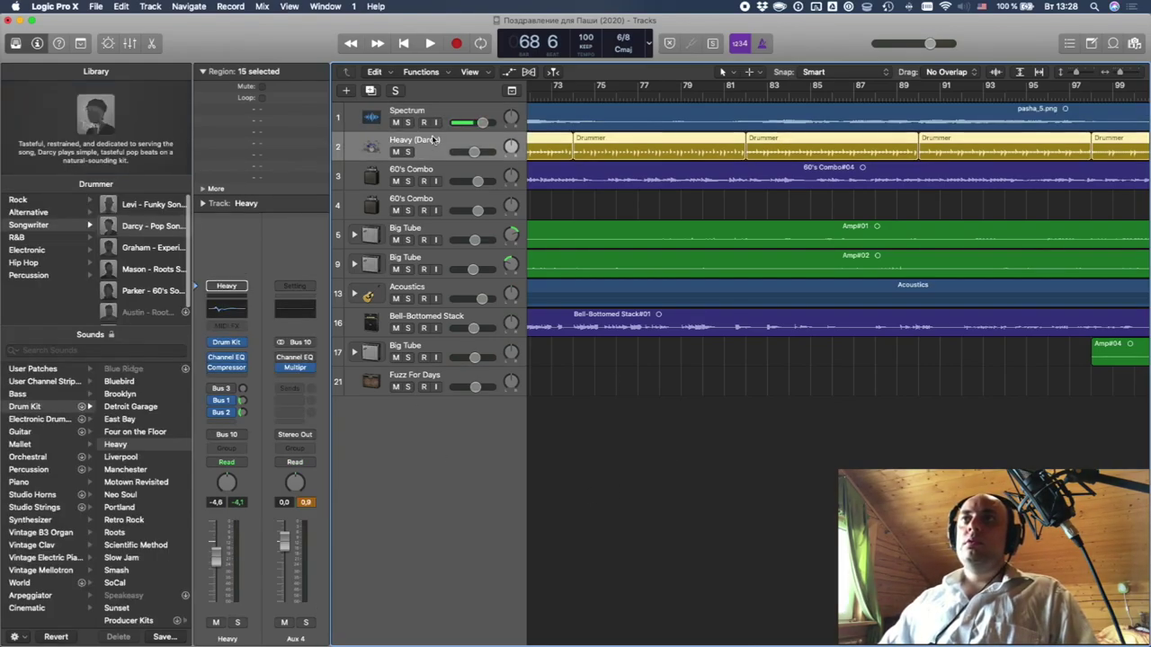
pyautogui.click(434, 176)
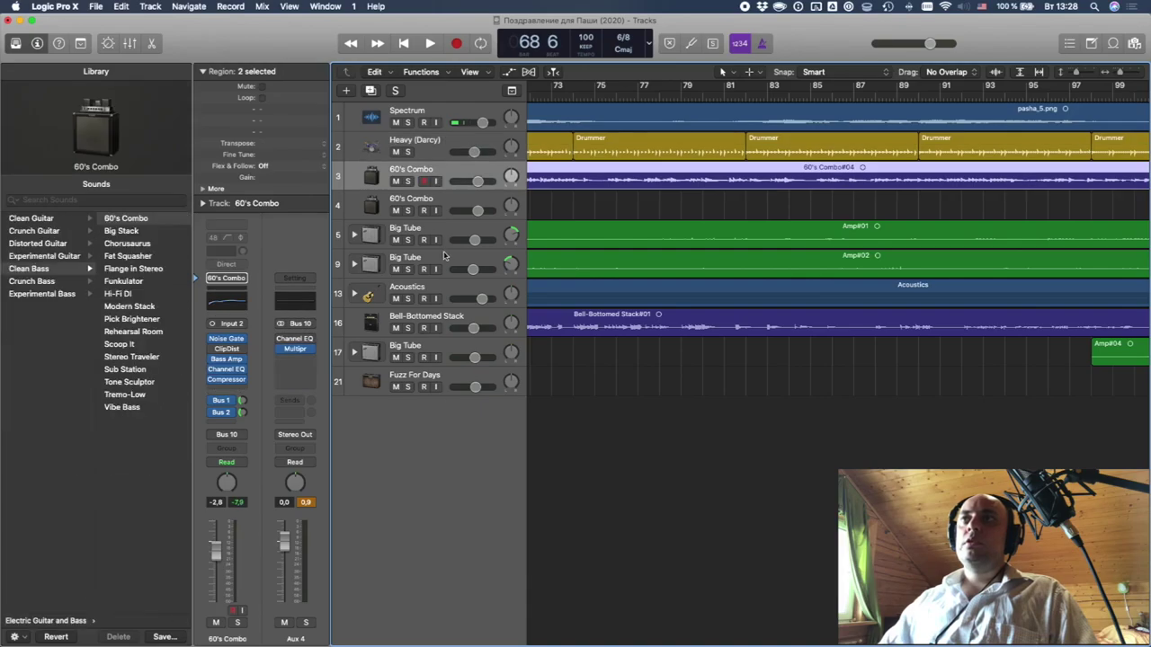
# - Play the song's ending from around bar 145 and follow the last guitar and bass regions to their ends
pyautogui.hscroll(15, 729, 419)
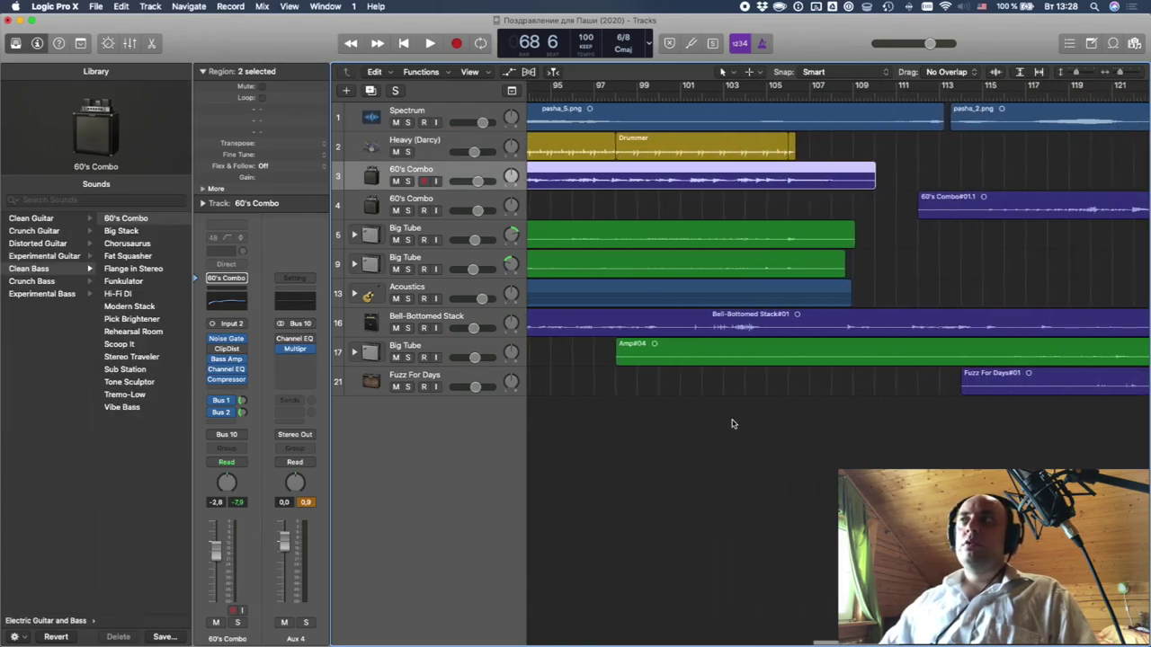
pyautogui.hscroll(8, 975, 142)
pyautogui.click(873, 87)
pyautogui.press('space')
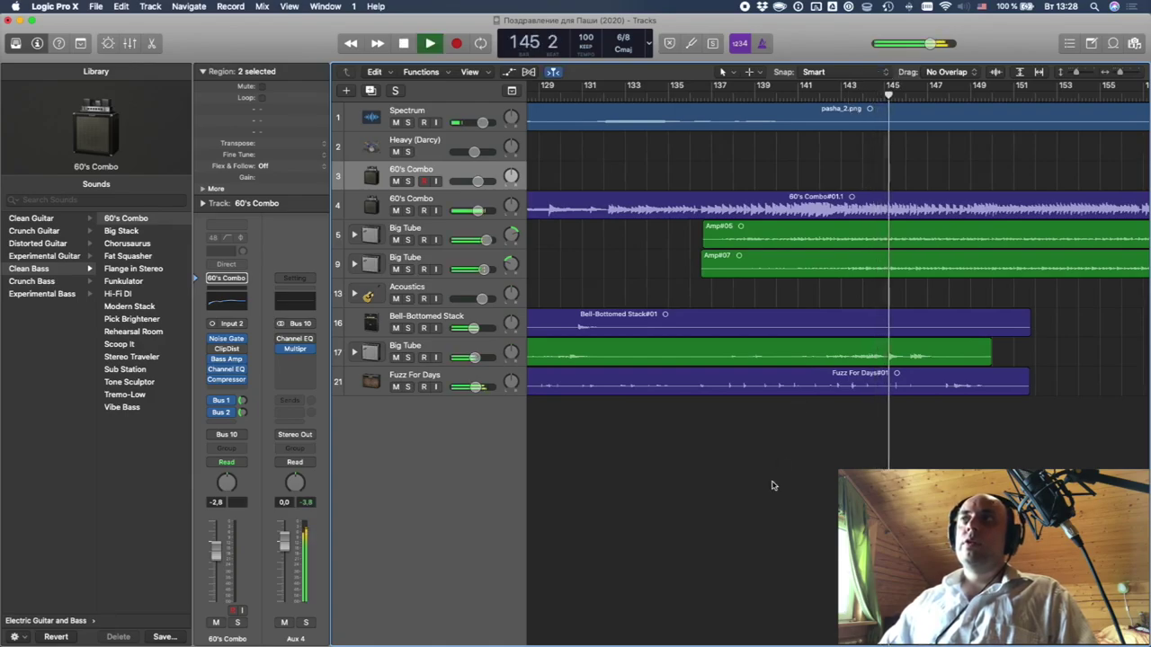
pyautogui.hscroll(6, 772, 486)
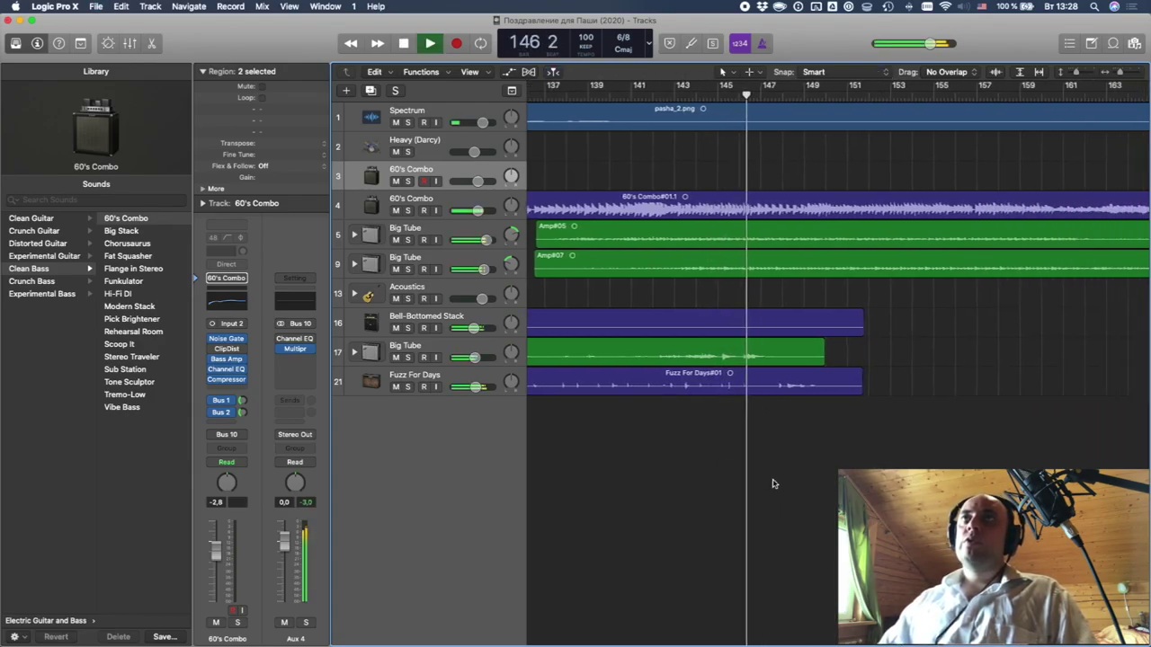
pyautogui.hscroll(3, 760, 482)
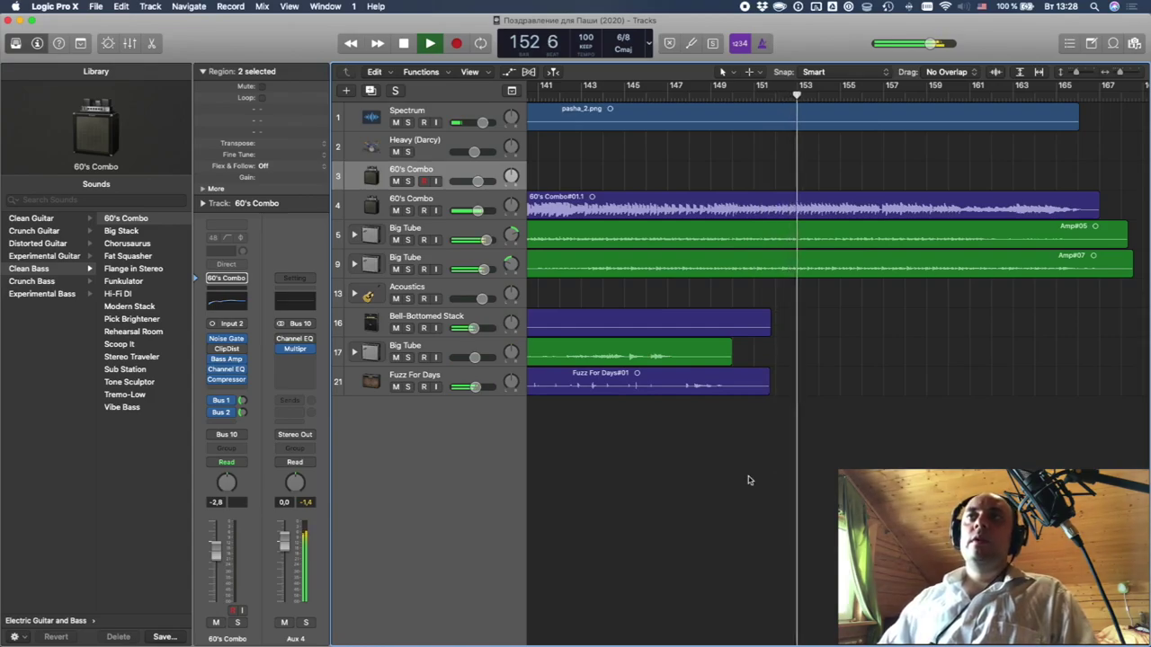
pyautogui.moveTo(282, 350)
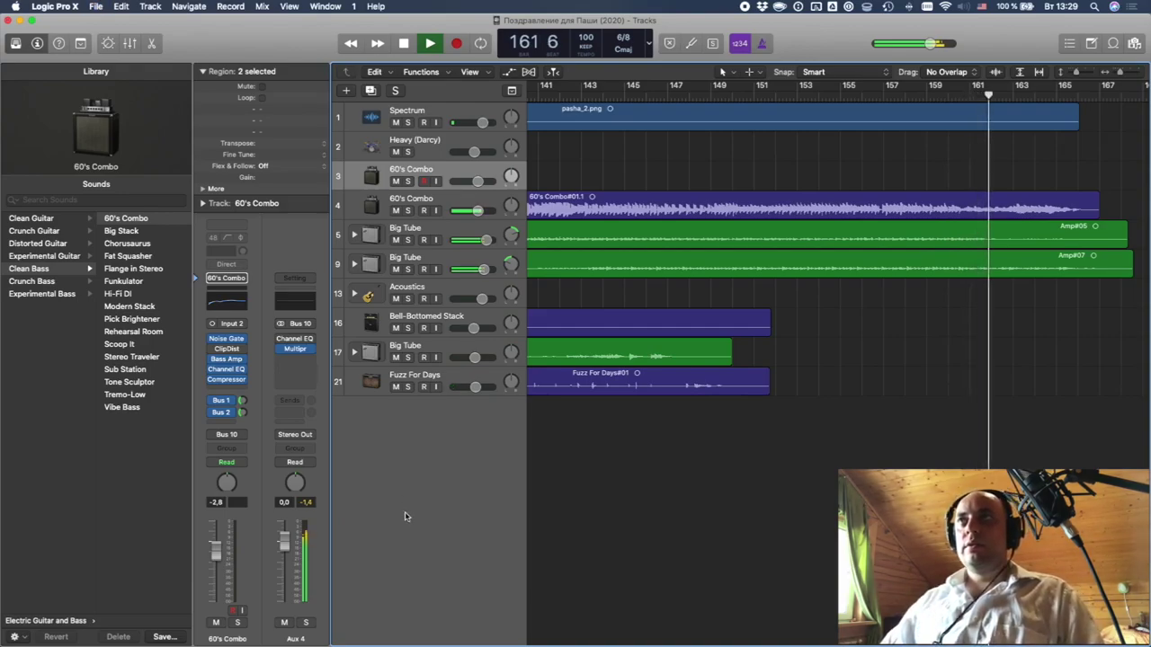
pyautogui.hscroll(15, 633, 518)
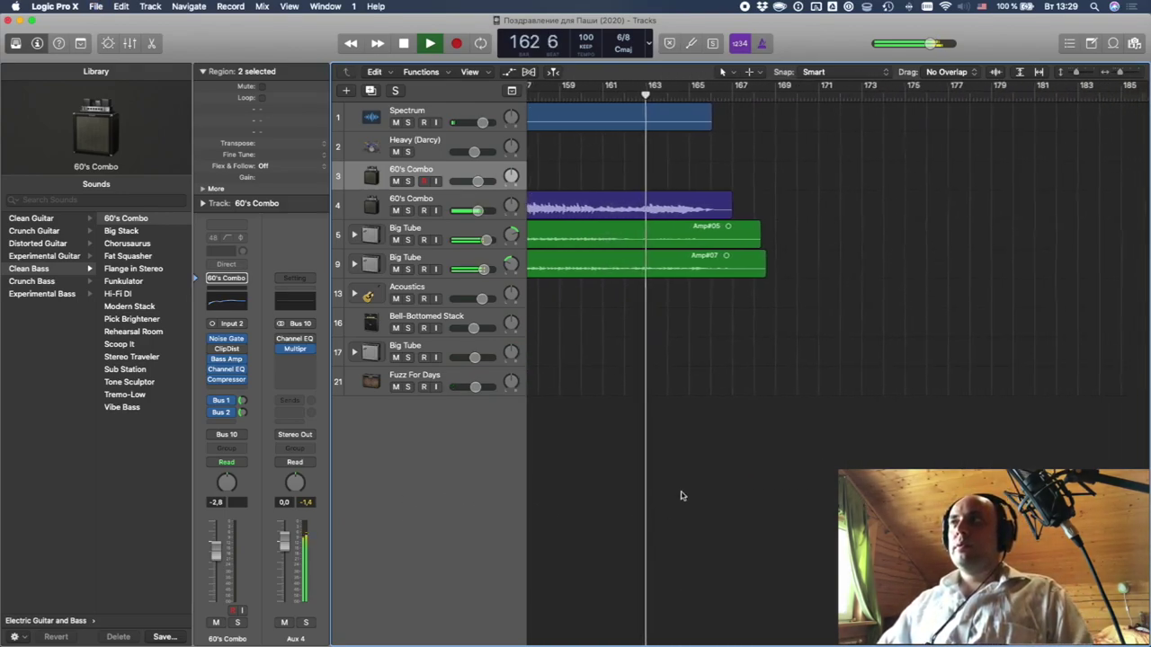
pyautogui.hscroll(-10, 720, 462)
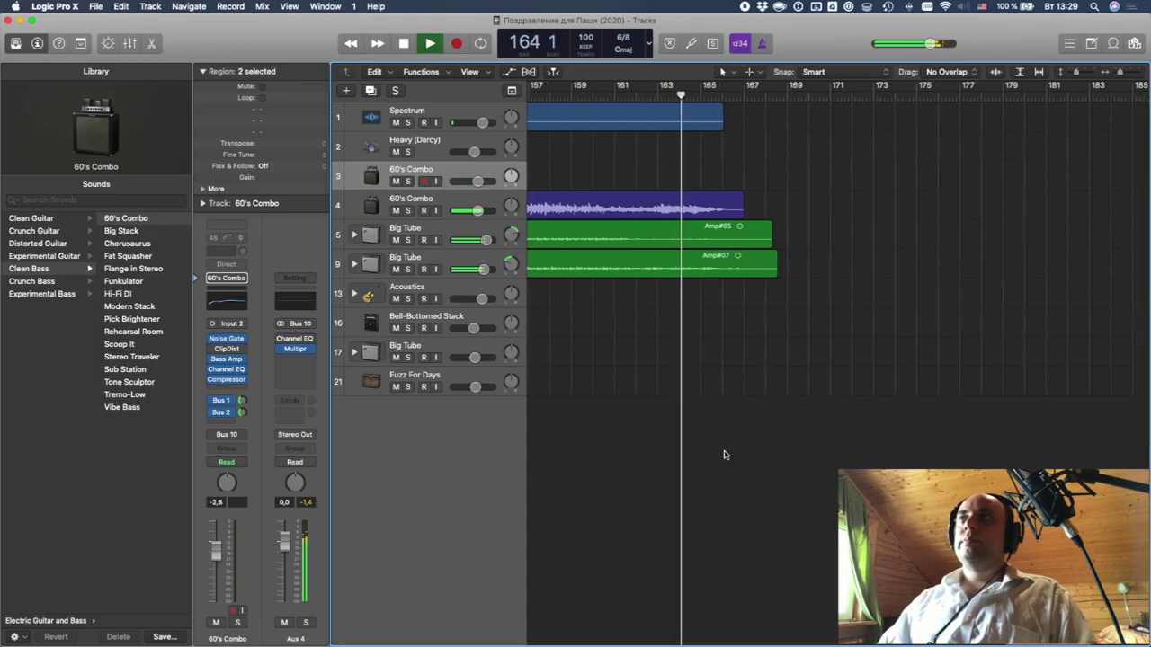
# - Move the end-of-project marker back to bar 172, just past the last Big Tube regions
pyautogui.hscroll(12, 722, 455)
pyautogui.hscroll(-2, 742, 448)
pyautogui.moveTo(1139, 89); pyautogui.dragTo(714, 96)
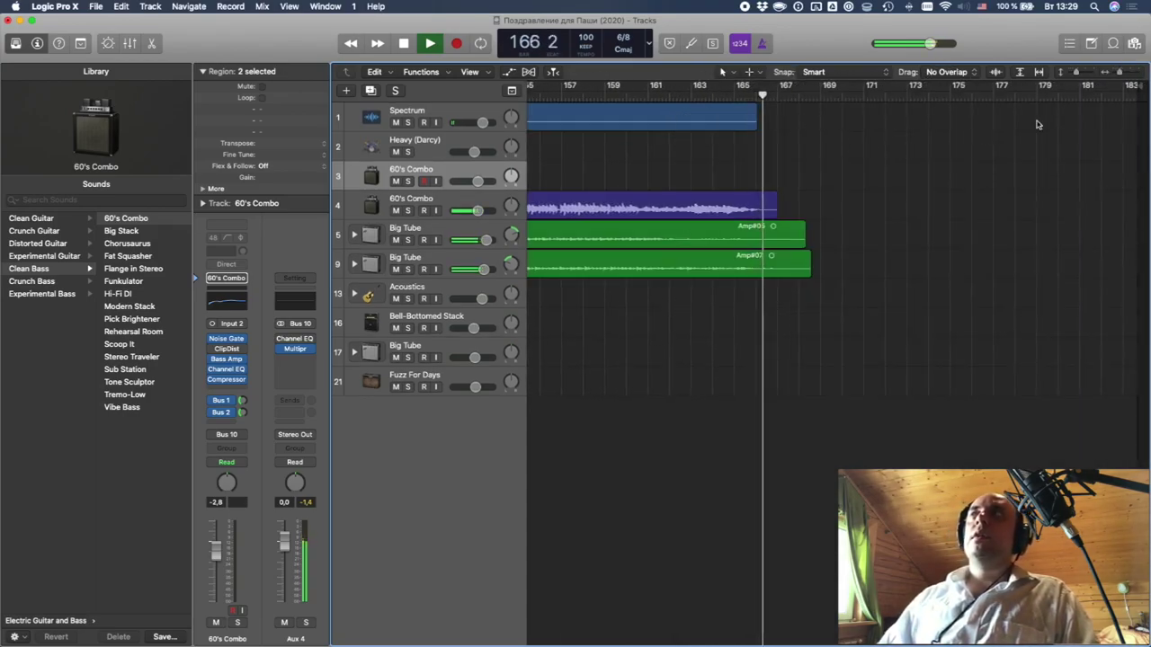
pyautogui.moveTo(1142, 87); pyautogui.dragTo(885, 105)
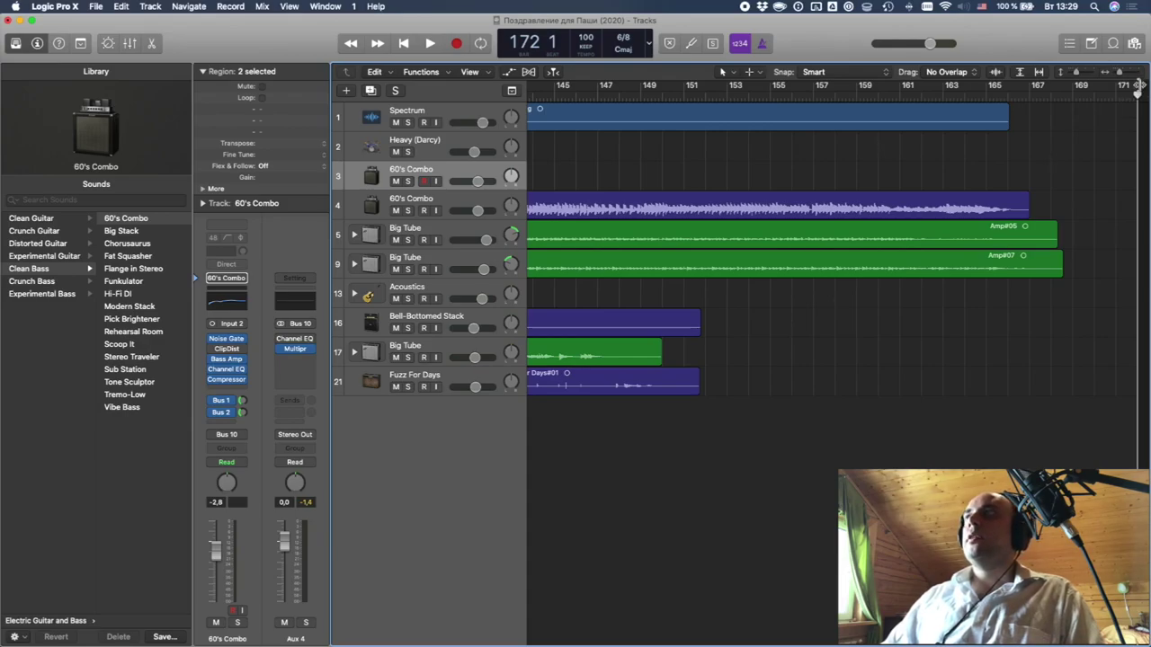
# - Show the whole arrangement, expand the Acoustics track stack and deselect all regions
pyautogui.keyDown('ctrl'); pyautogui.keyDown('alt'); pyautogui.click(782, 440); pyautogui.keyUp('alt'); pyautogui.keyUp('ctrl')
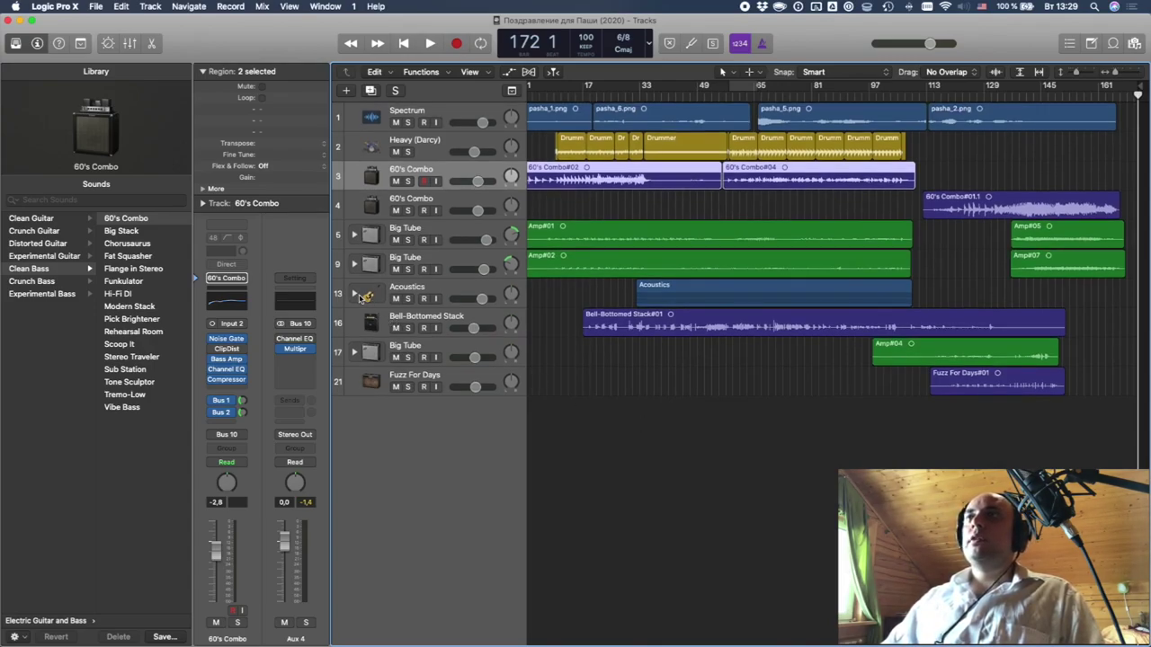
pyautogui.click(355, 294)
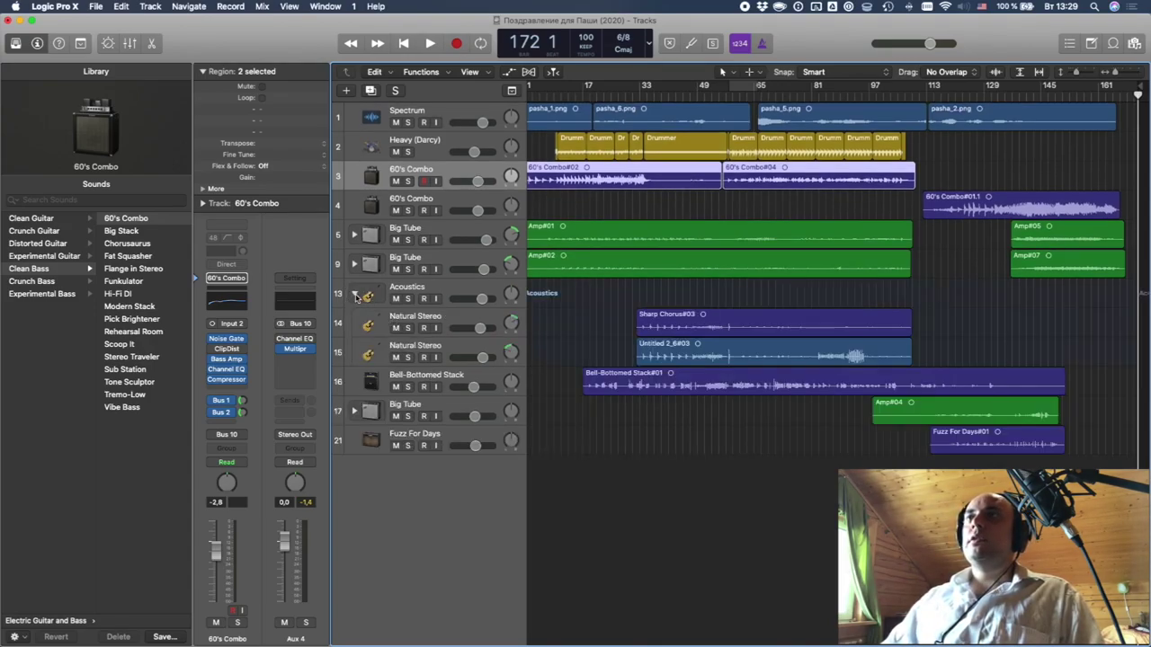
pyautogui.click(735, 523)
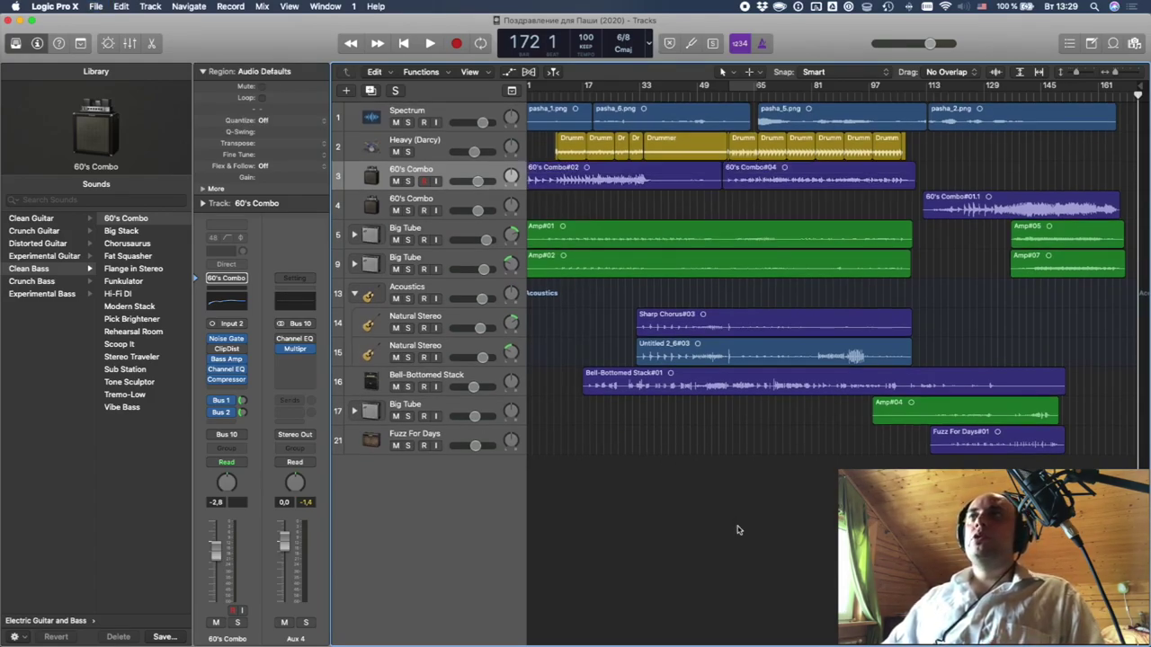
pyautogui.hscroll(-1, 743, 521)
pyautogui.hscroll(1, 744, 521)
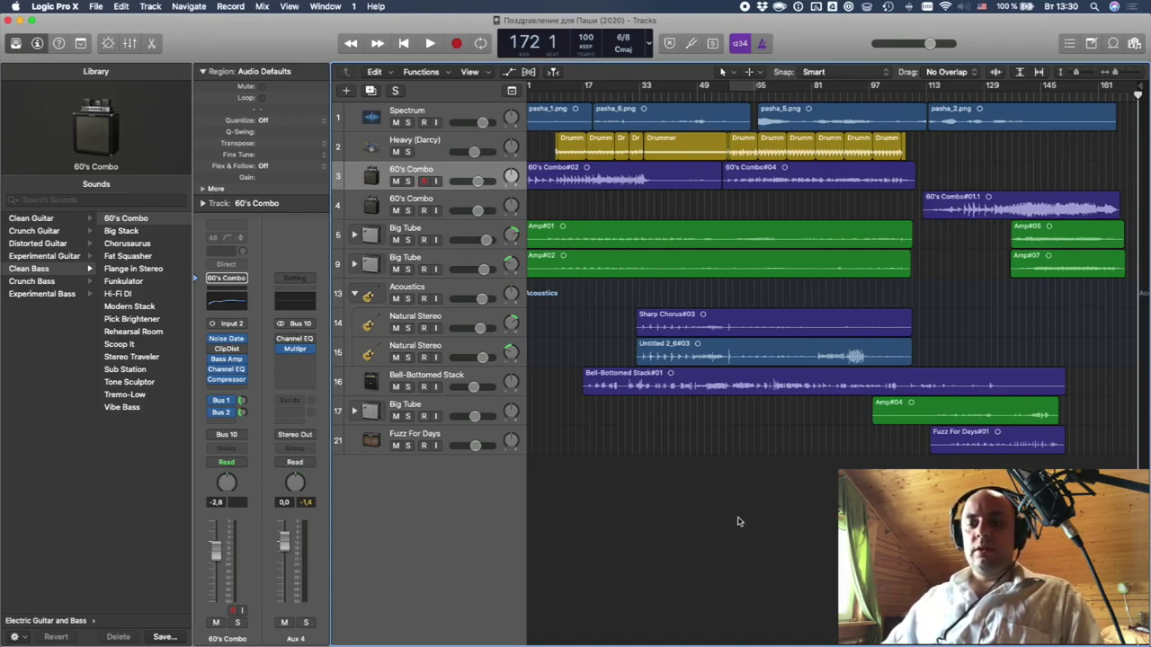
# - Bounce the project offline to MP3 from bar 1 to bar 172 into the Поздравления folder, keeping the suggested file name
pyautogui.press('super+b')
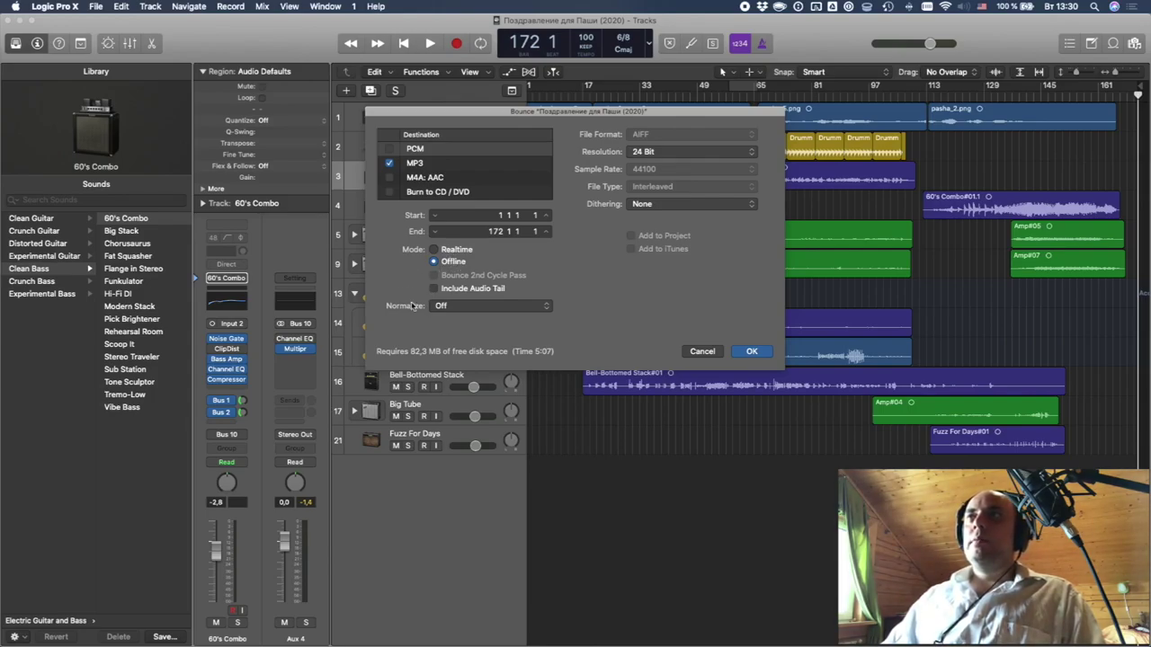
pyautogui.click(753, 352)
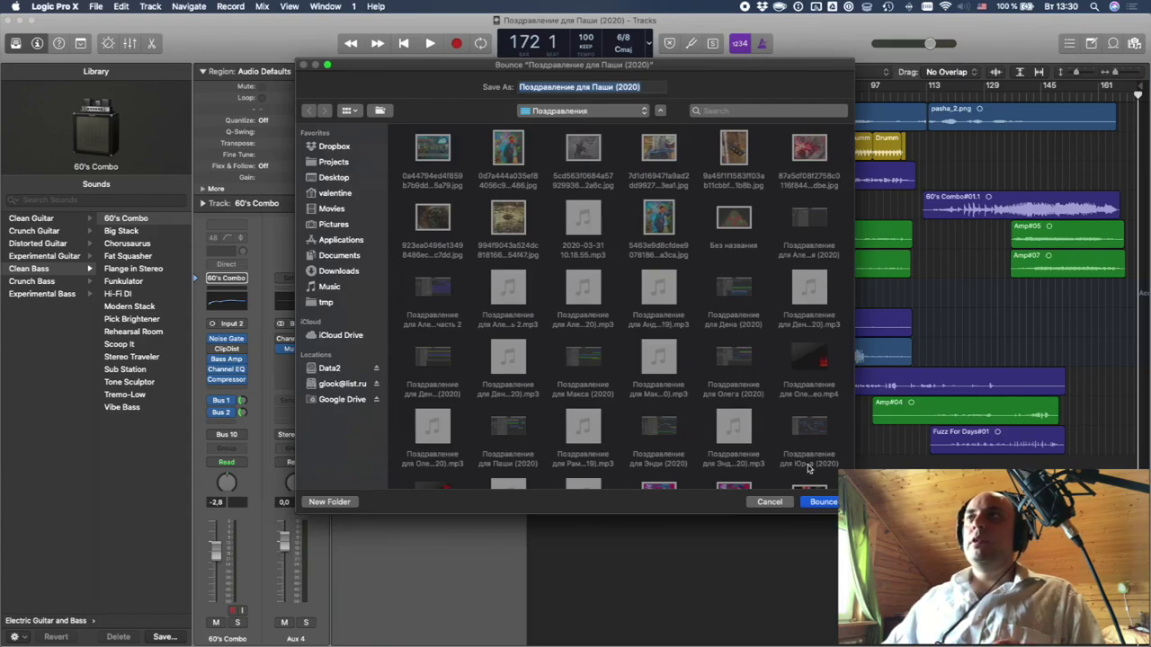
pyautogui.click(824, 503)
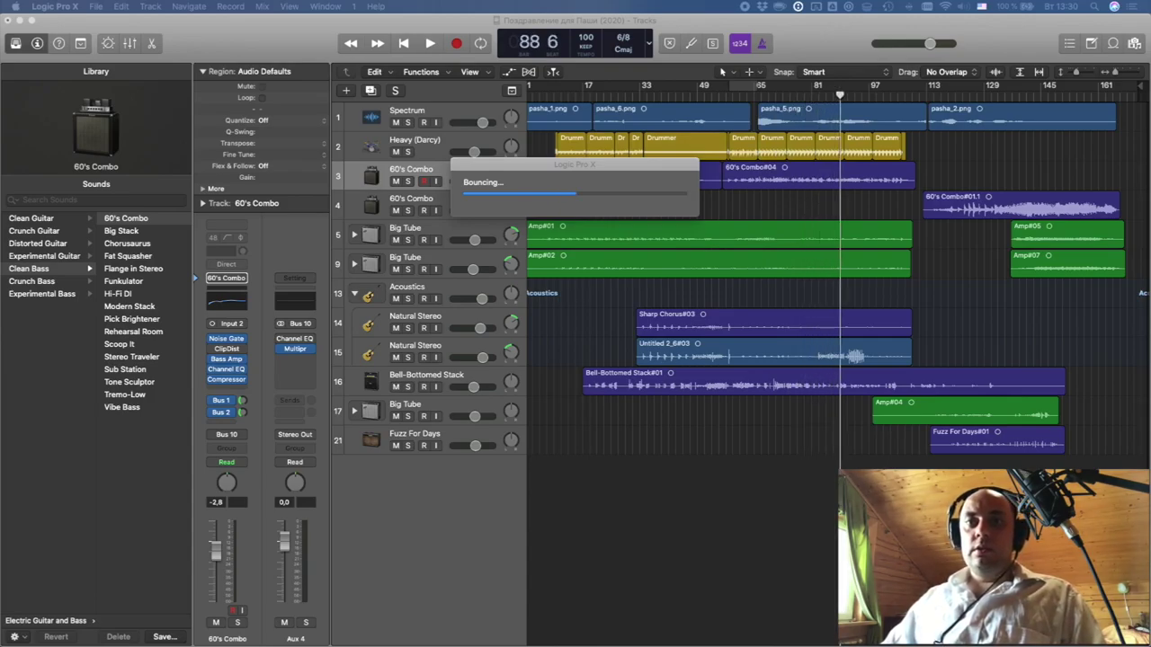
# - Switch to Sublime Text, comment out the final upload_vid call on line 25 of genspectrum.sh and save the script
pyautogui.moveTo(376, 644)
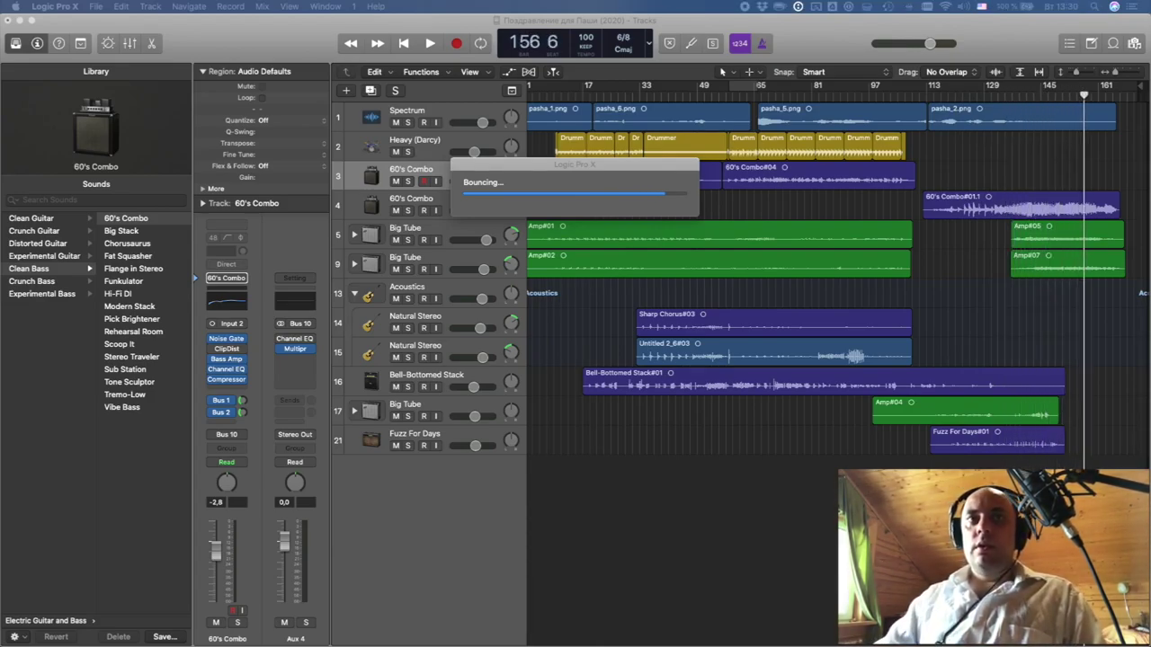
pyautogui.click(584, 288)
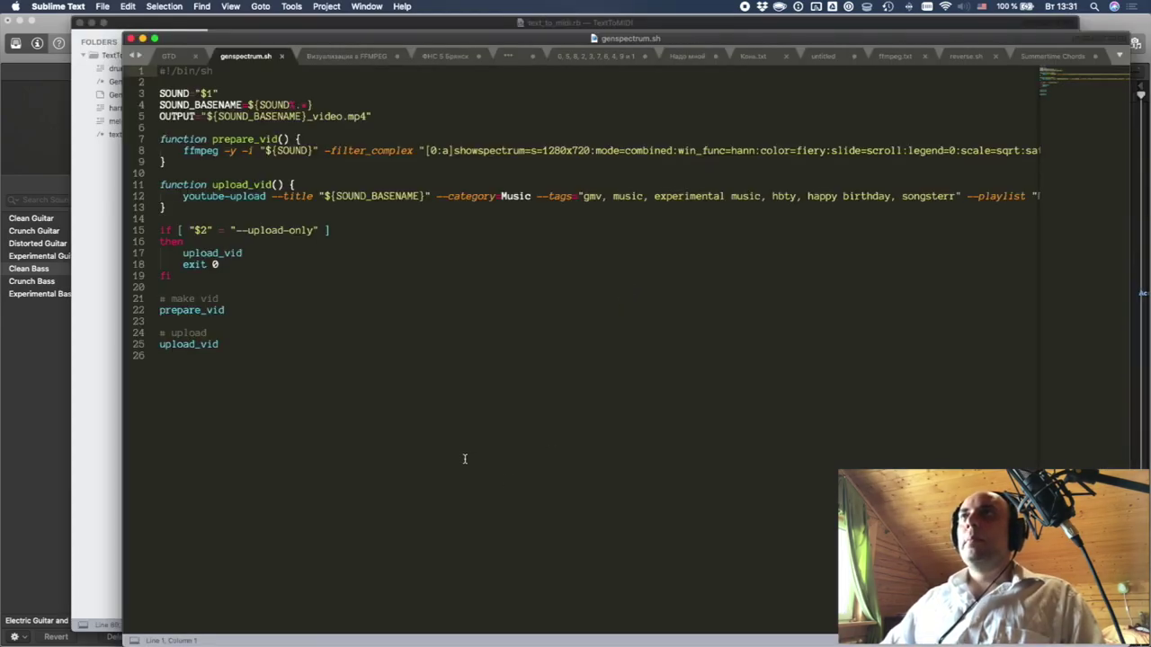
pyautogui.click(257, 347)
pyautogui.press('super+Left')
pyautogui.write('#')
pyautogui.press('super+s')
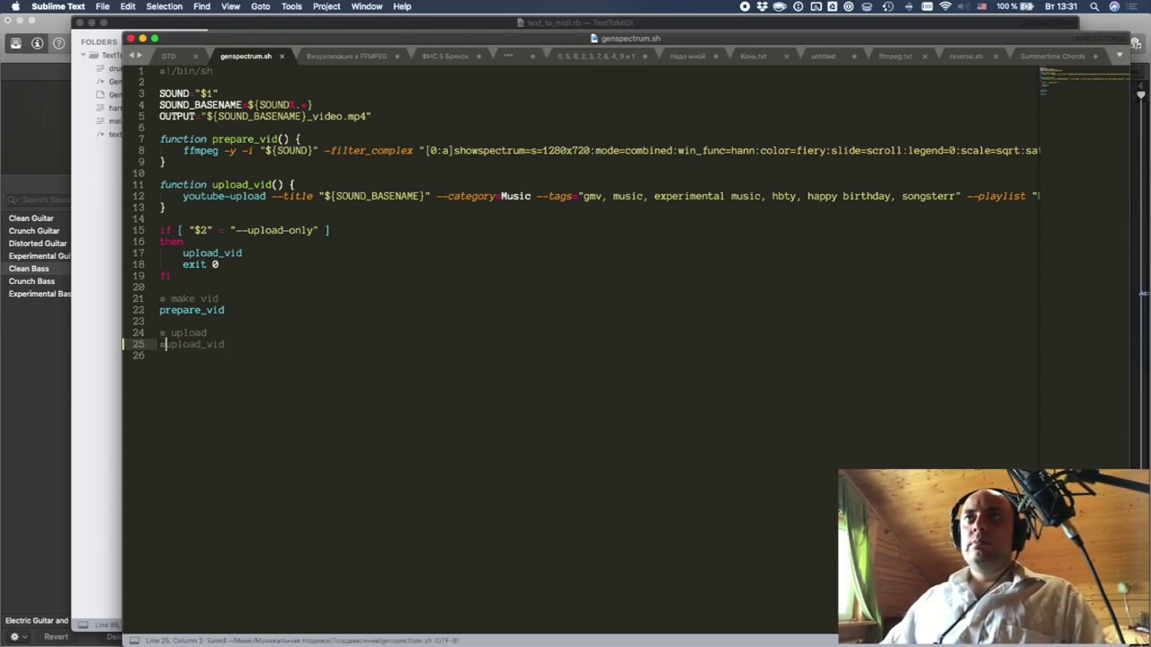
# - Switch back to the Logic Pro X project window
pyautogui.click(36, 428)
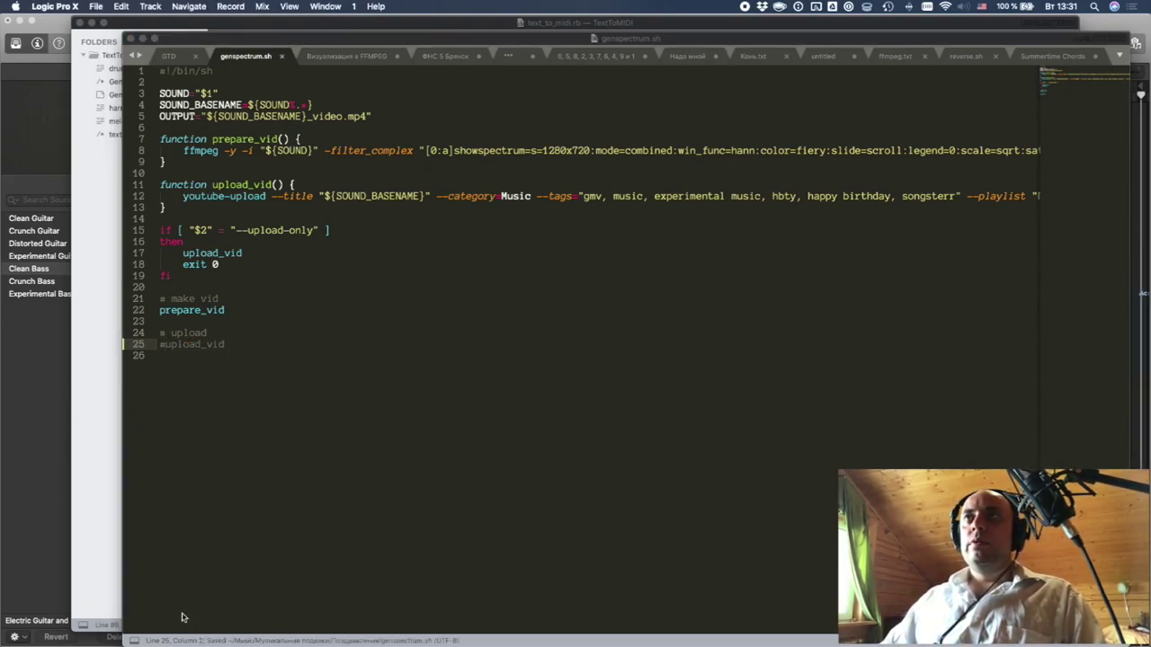
pyautogui.moveTo(397, 632)
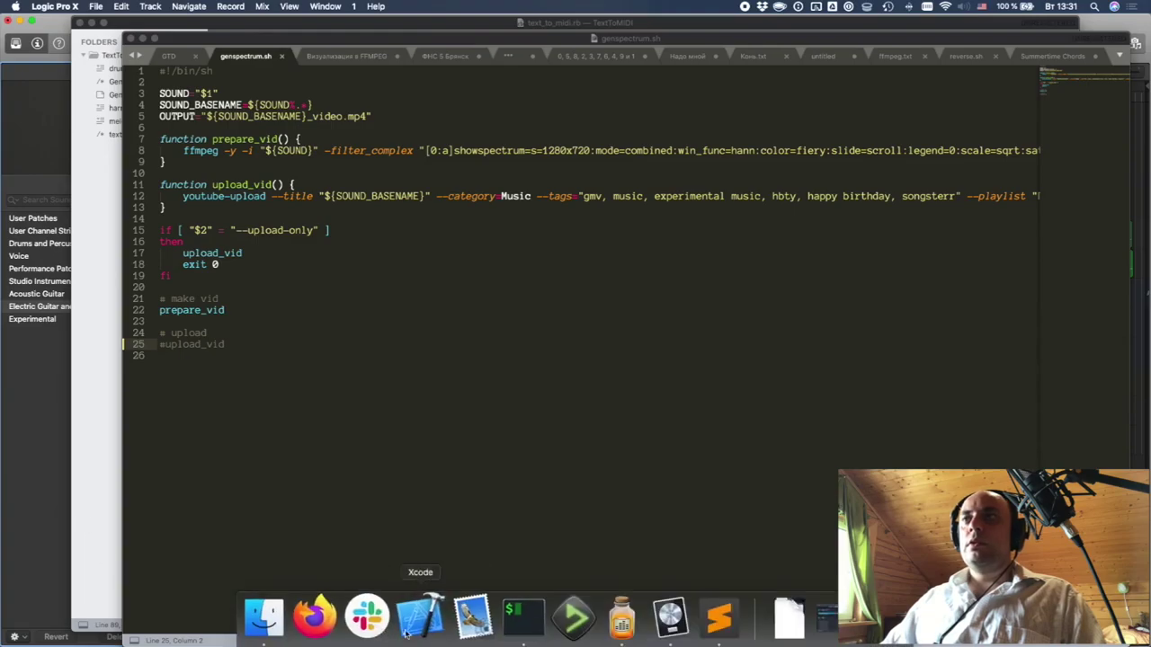
pyautogui.click(669, 617)
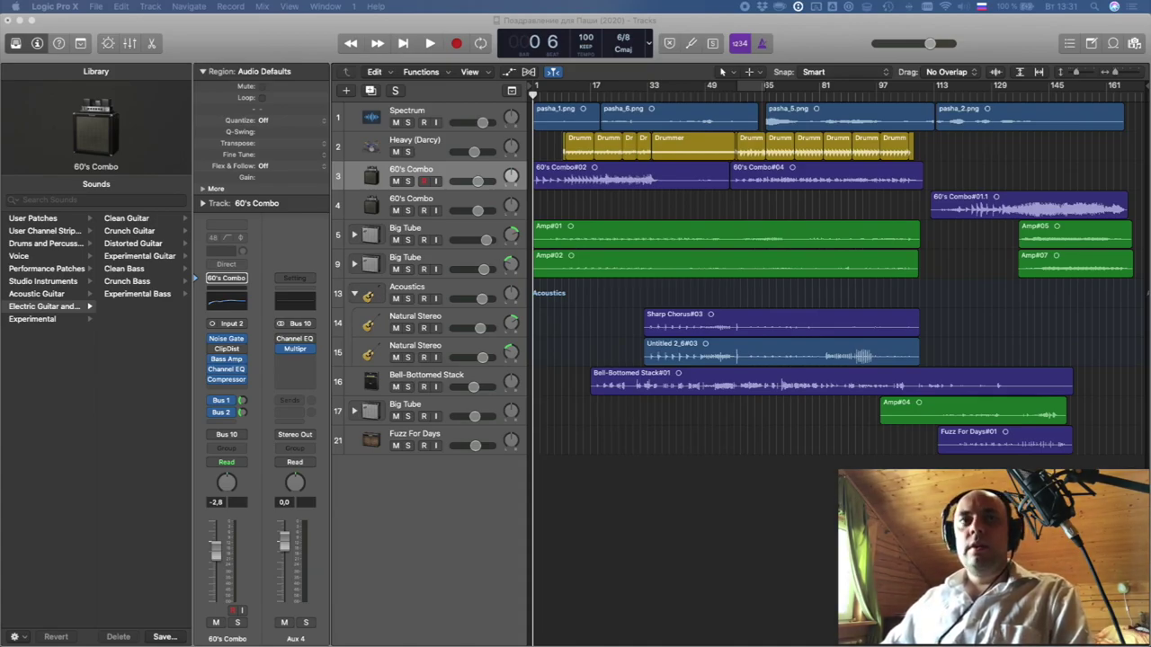
pyautogui.click(460, 555)
# - Switch to Finder and preview pasha_1.png_spectrum.png, pasha_1 and inverted_resized_pasha_1.png, enlarging the last preview before closing it
pyautogui.moveTo(414, 642)
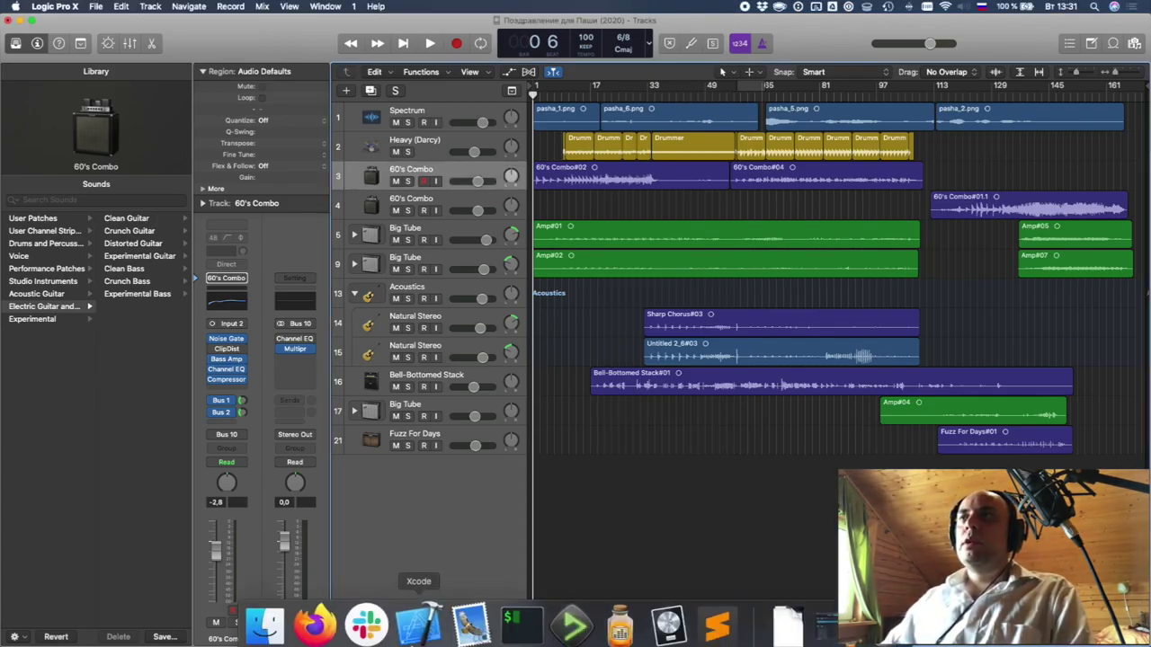
pyautogui.click(284, 615)
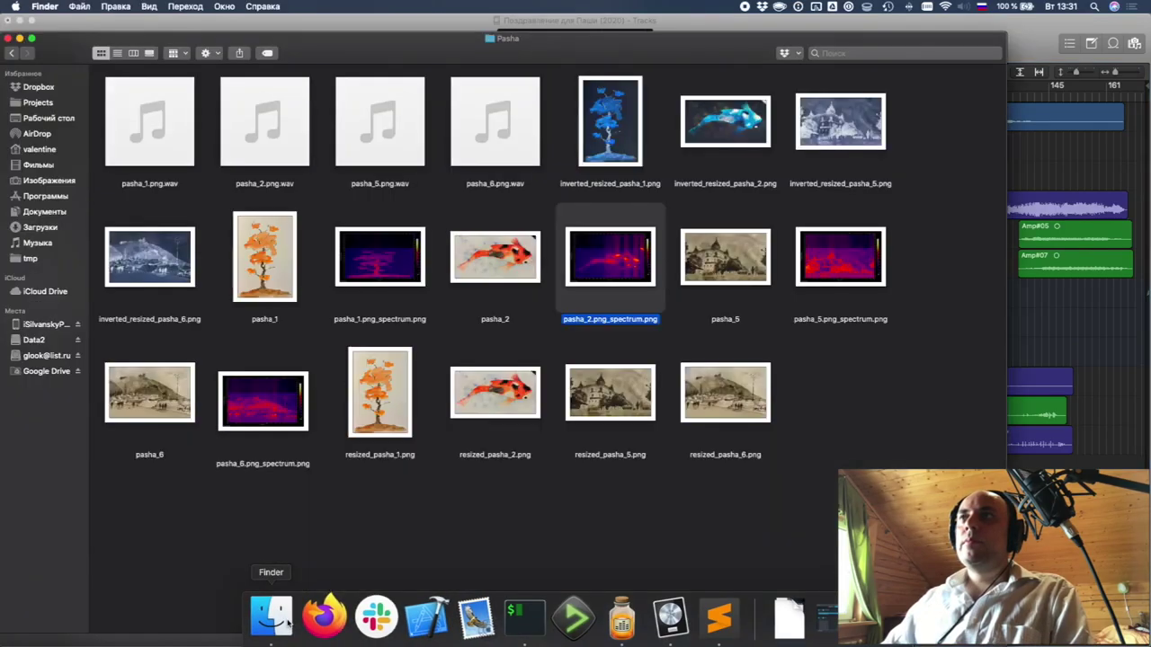
pyautogui.click(394, 270)
pyautogui.press('space')
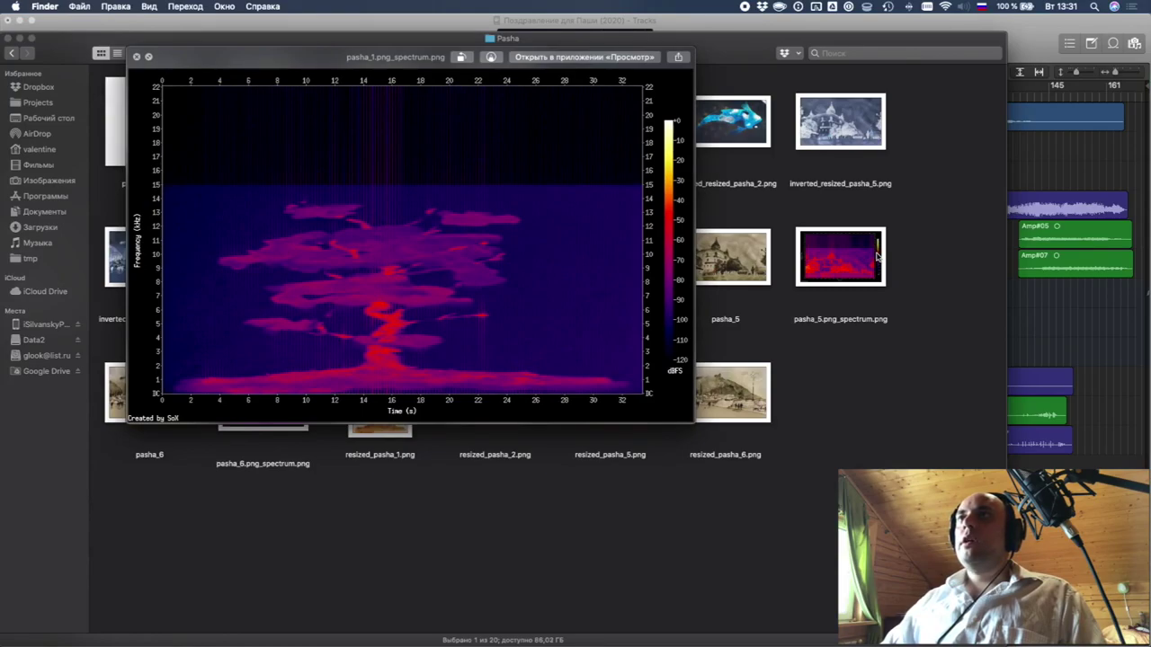
pyautogui.press('space')
pyautogui.click(267, 259)
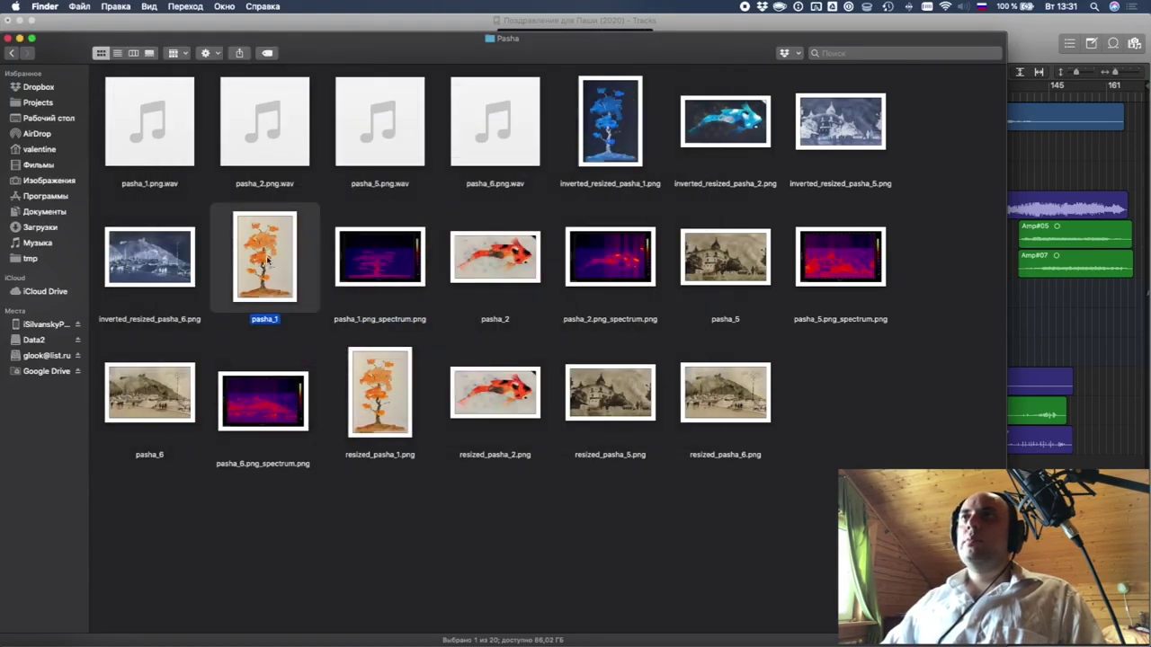
pyautogui.press('space')
pyautogui.click(616, 133)
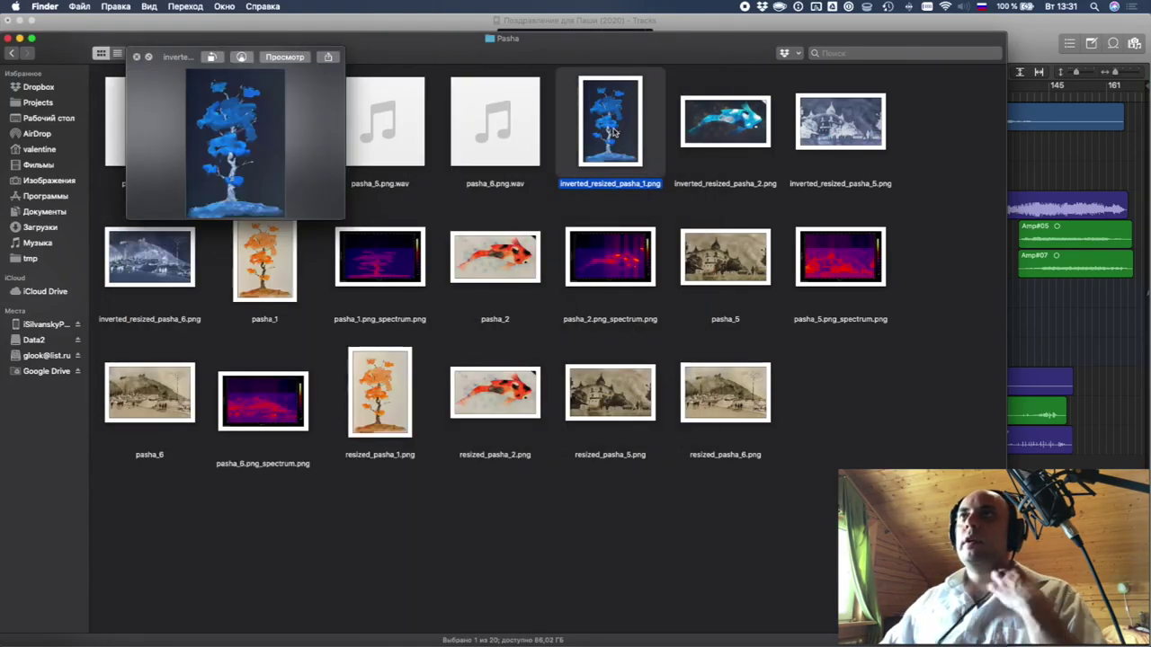
pyautogui.moveTo(338, 214); pyautogui.dragTo(520, 464)
pyautogui.press('space')
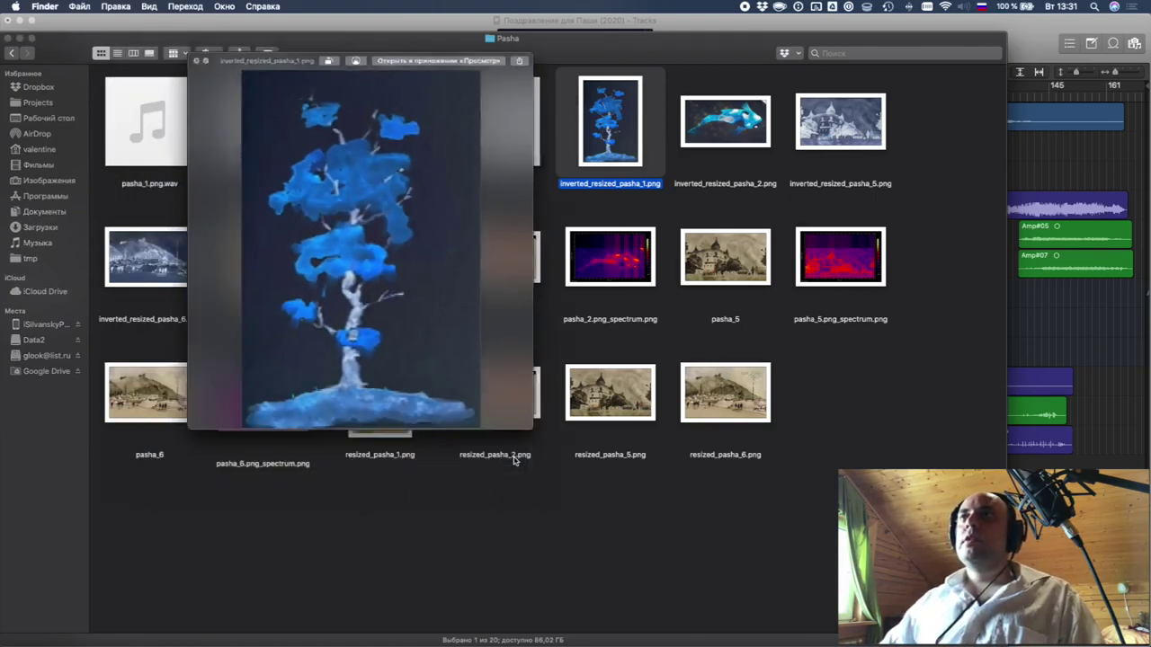
# - Preview the spectrum images pasha_1, pasha_5, pasha_6 and pasha_2 one after another in the Pasha folder, closing each preview
pyautogui.click(383, 259)
pyautogui.press('space')
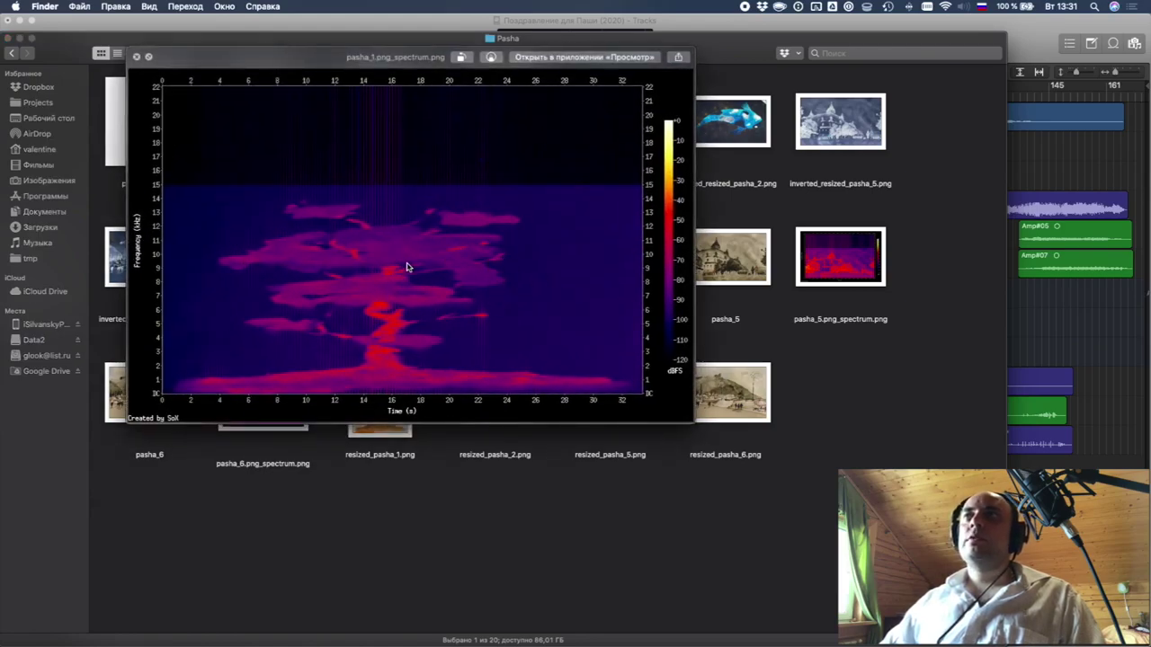
pyautogui.press('space')
pyautogui.click(864, 267)
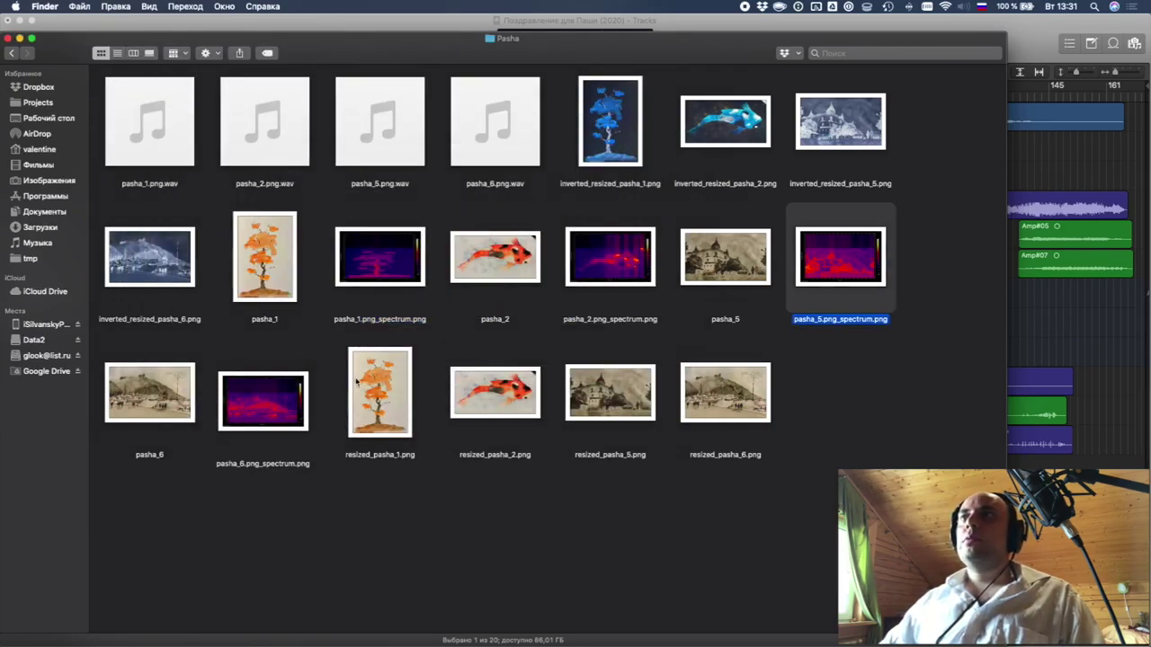
pyautogui.press('space')
pyautogui.click(259, 432)
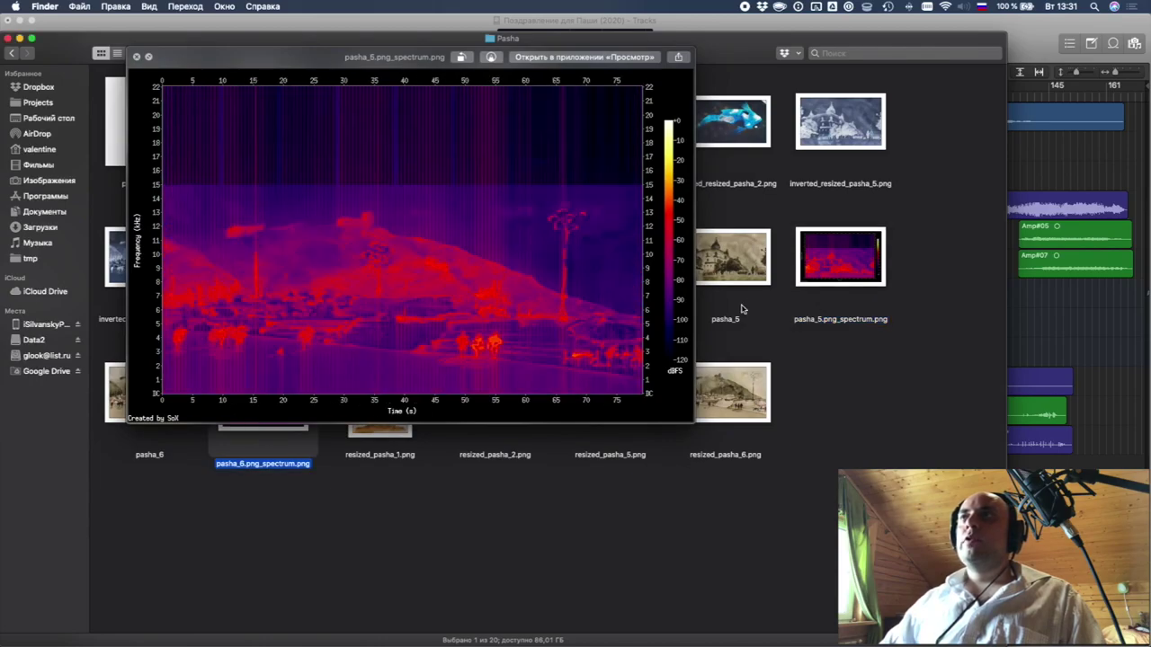
pyautogui.click(840, 271)
pyautogui.press('space')
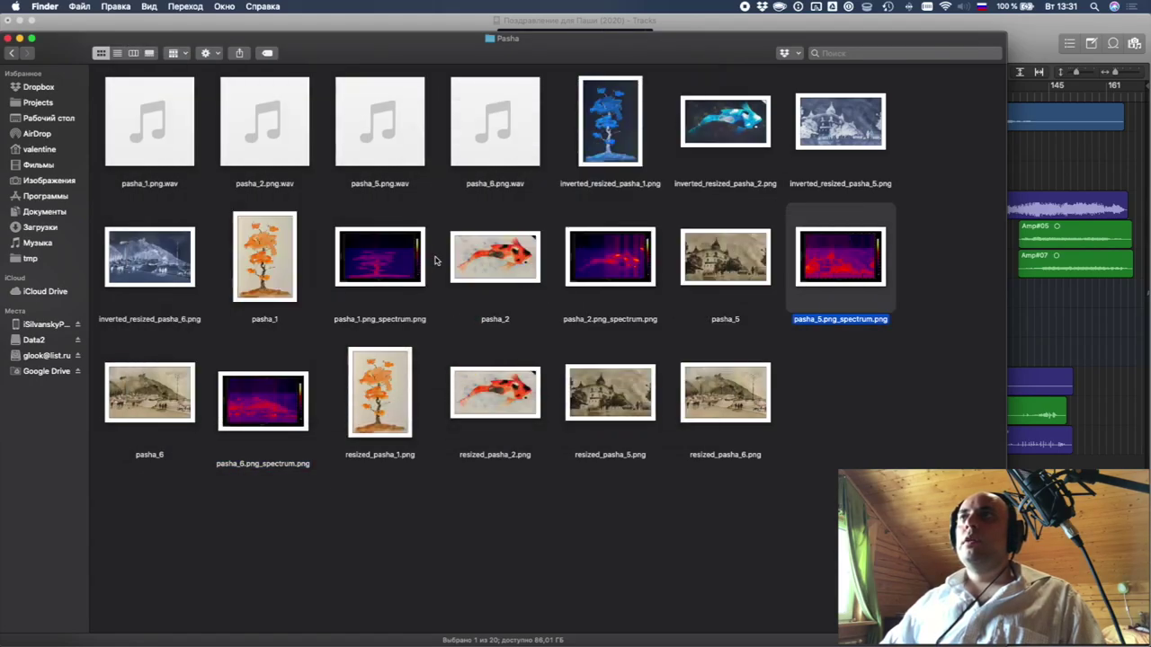
pyautogui.click(617, 275)
pyautogui.press('space')
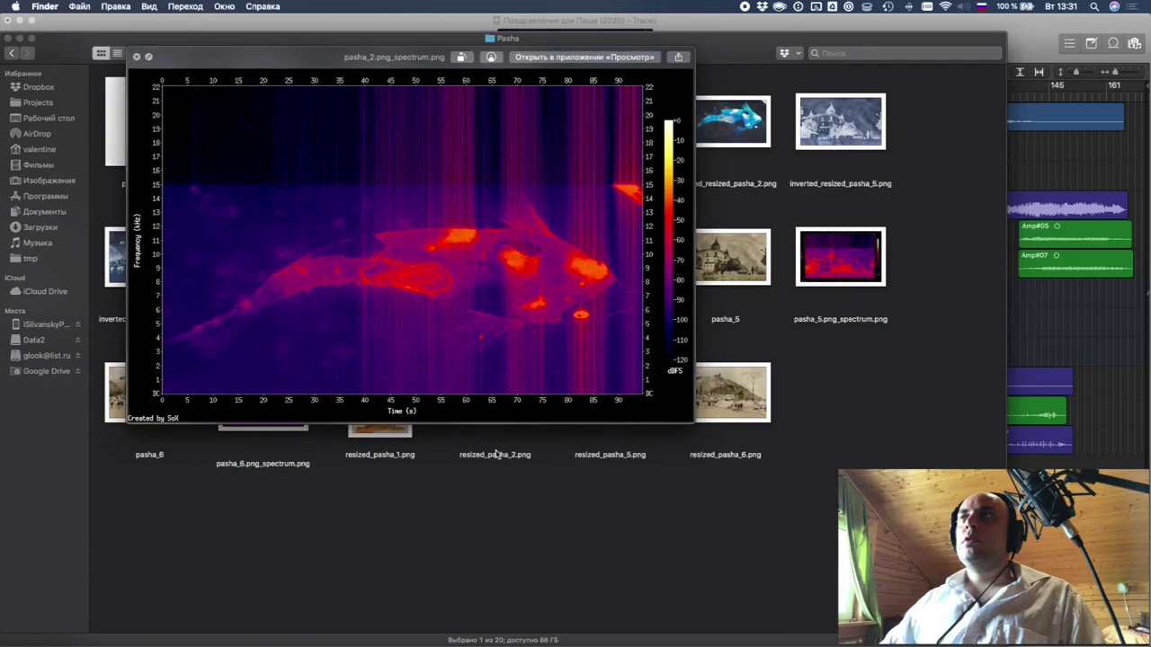
pyautogui.press('space')
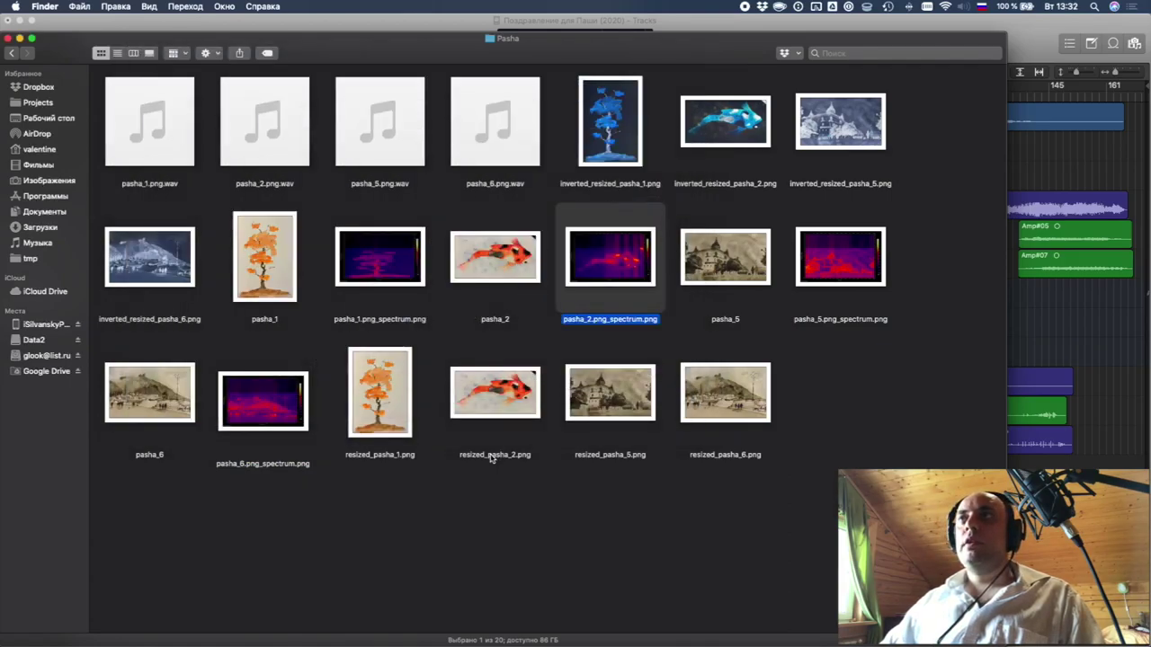
pyautogui.click(460, 490)
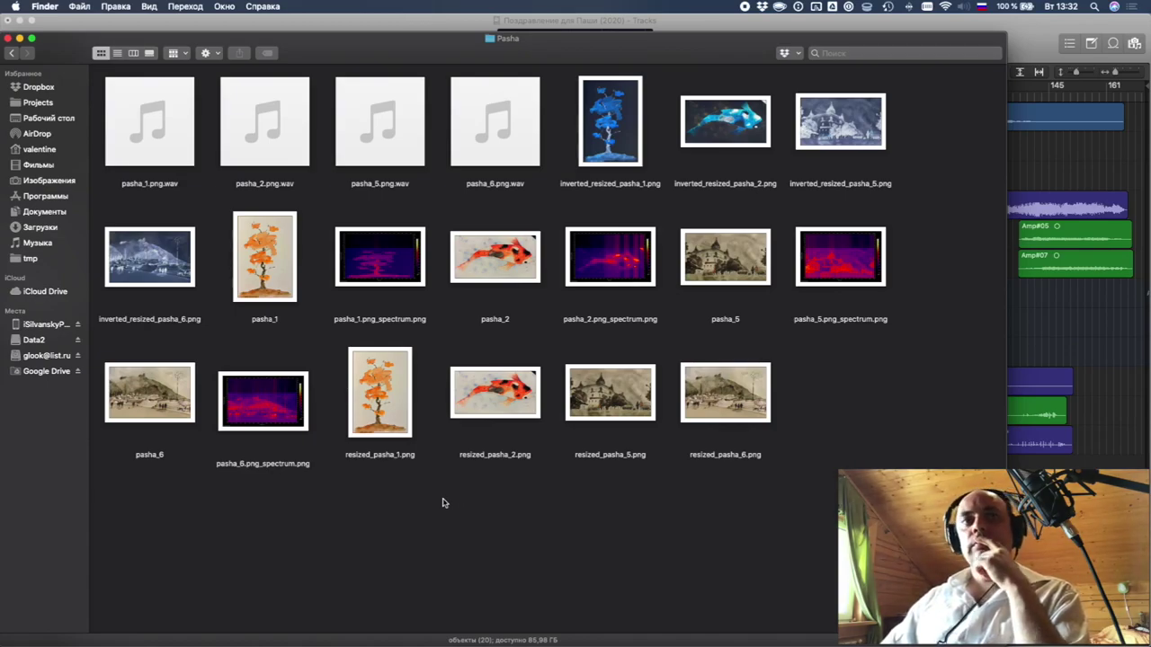
# - Preview the song's 2020 spectrum video from the Поздравления folder in full screen, pause it around 42 seconds and leave full screen
pyautogui.press('super+Tab')
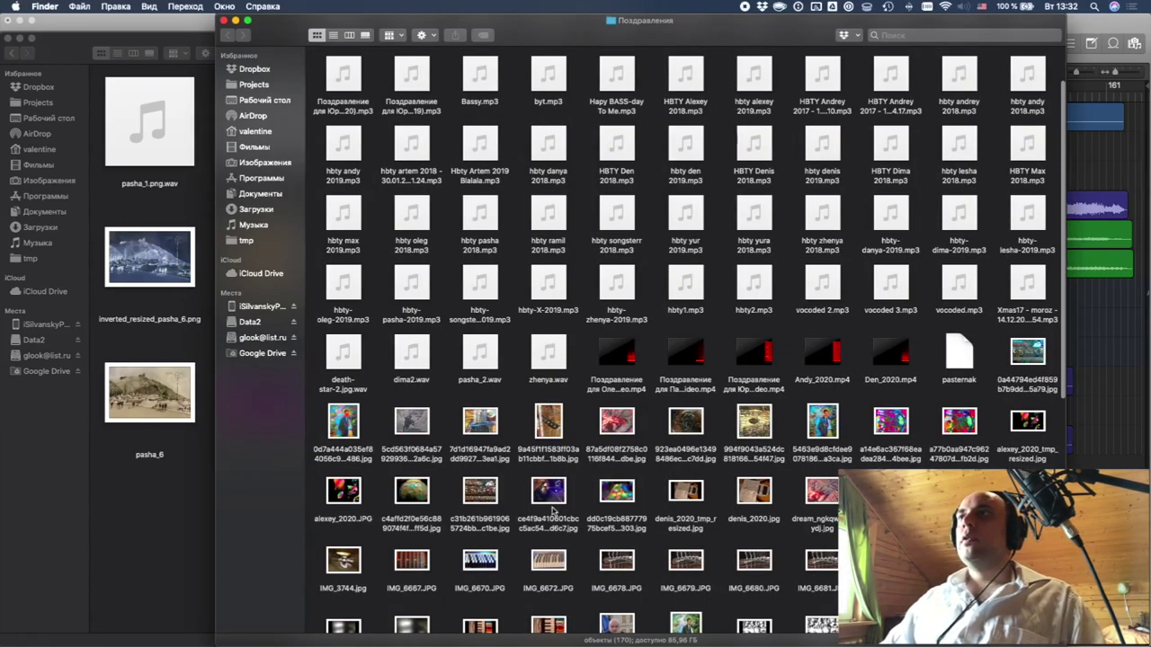
pyautogui.click(689, 389)
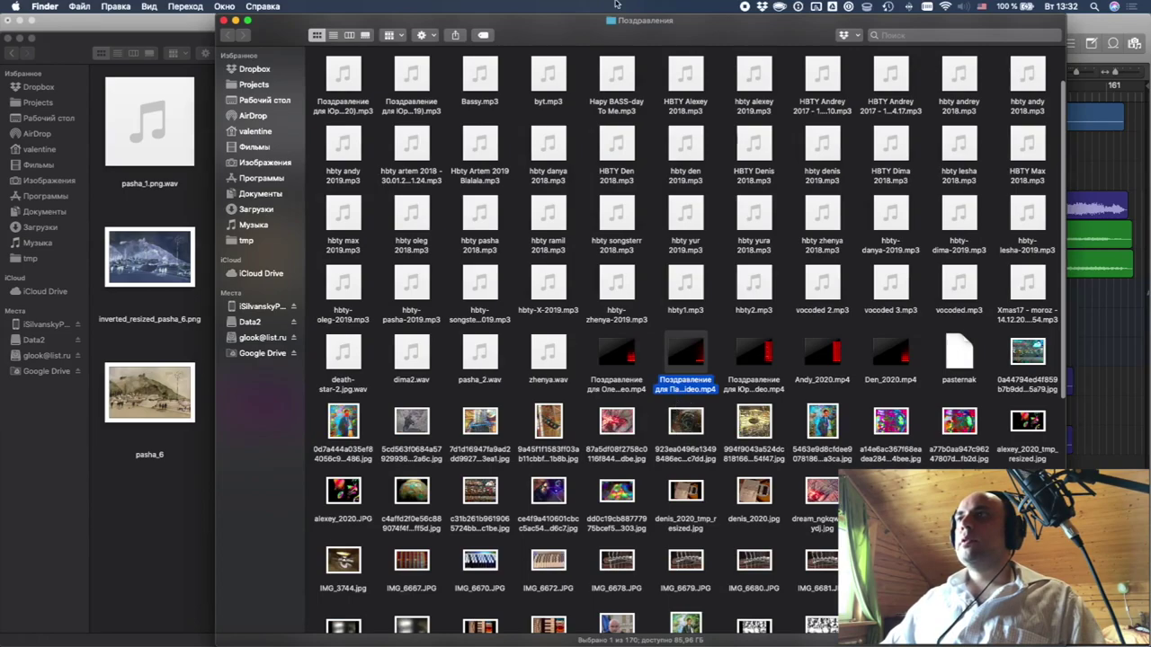
pyautogui.press('space')
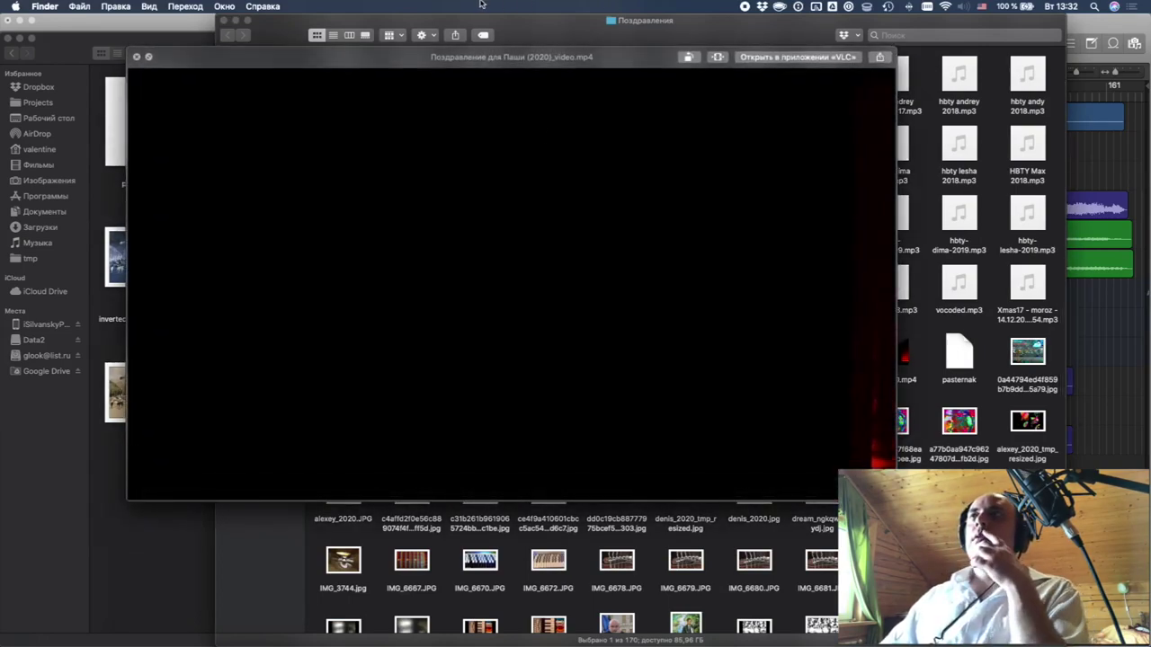
pyautogui.click(148, 57)
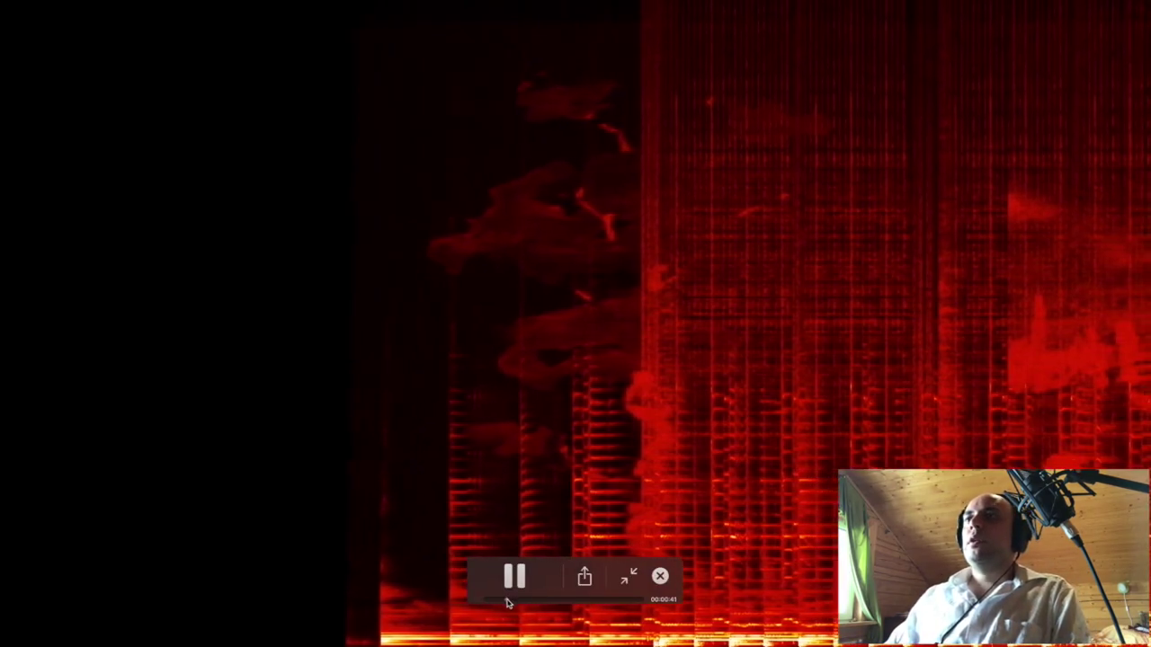
pyautogui.moveTo(506, 600)
pyautogui.mouseDown()
pyautogui.moveTo(634, 605)
pyautogui.moveTo(496, 606)
pyautogui.moveTo(507, 609)
pyautogui.mouseUp()
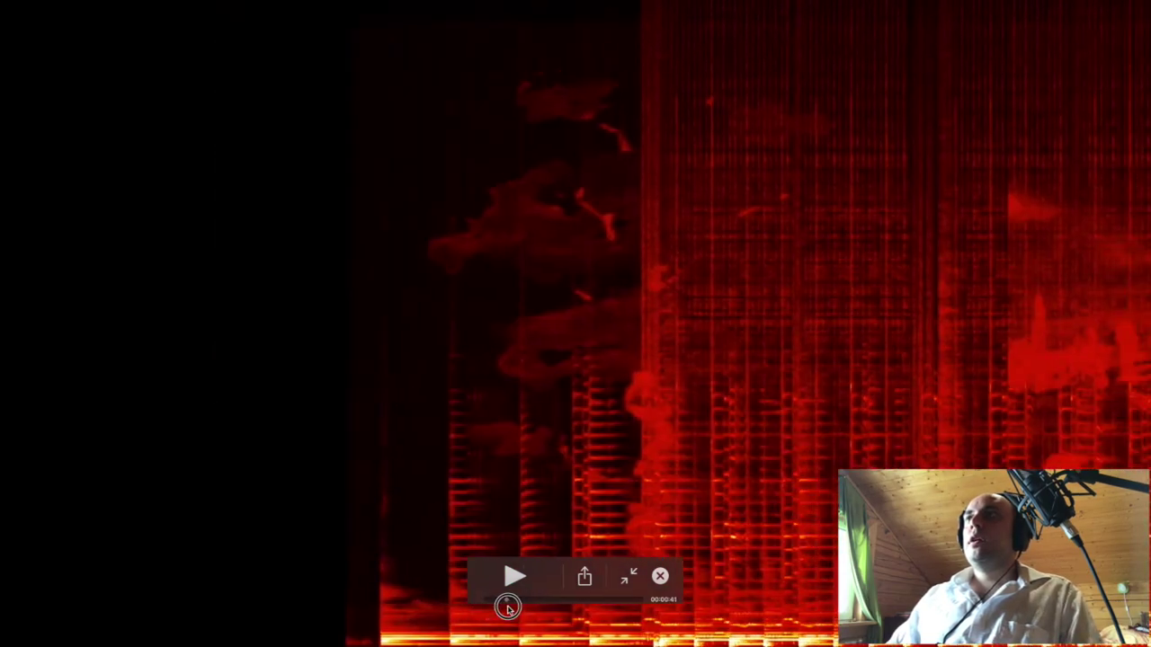
pyautogui.click(515, 577)
pyautogui.click(511, 579)
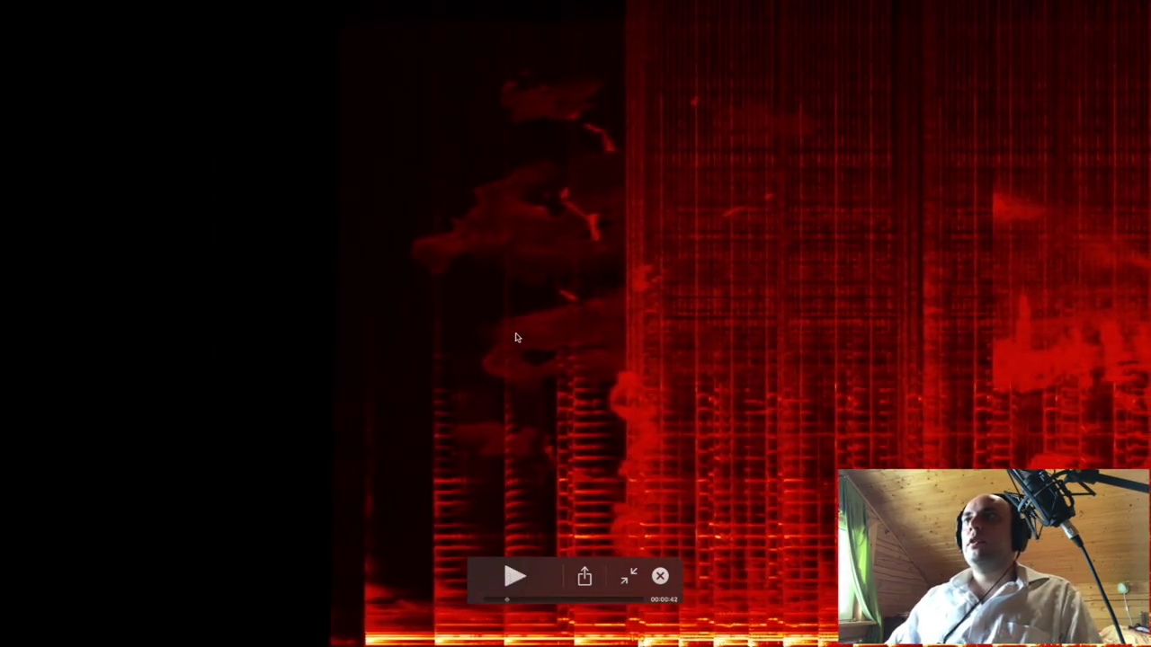
pyautogui.press('Escape')
# - Switch to Logic Pro X, show automation and raise the Spectrum track's volume to +5.3 dB up to the end of the pasha_1.png region
pyautogui.moveTo(714, 629)
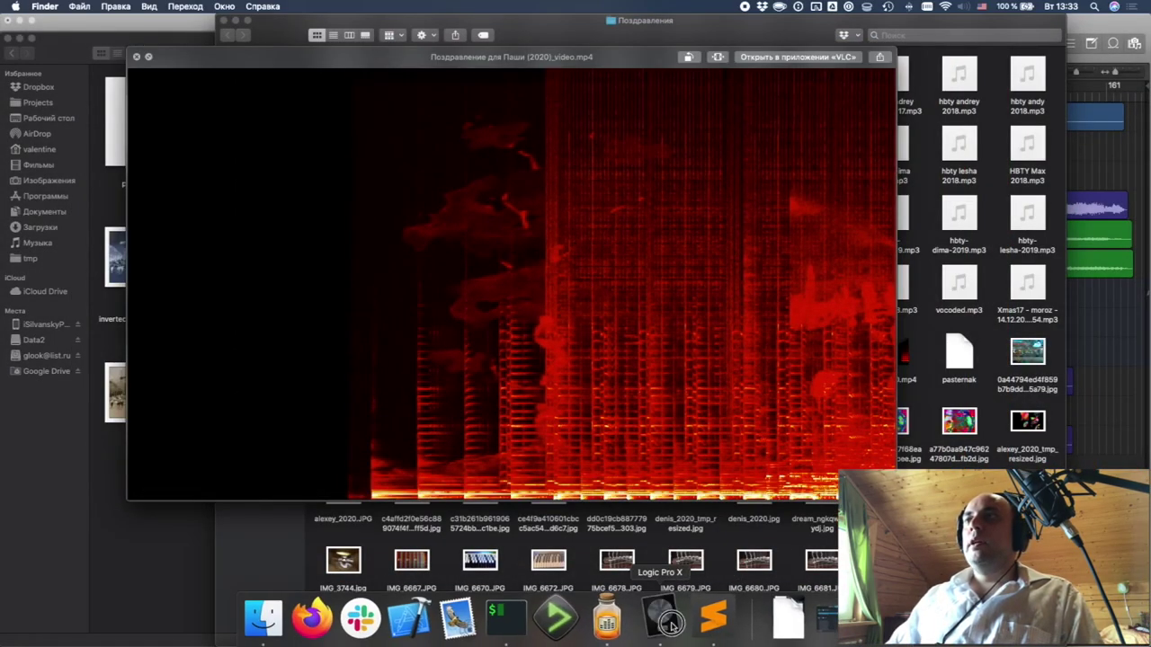
pyautogui.click(661, 619)
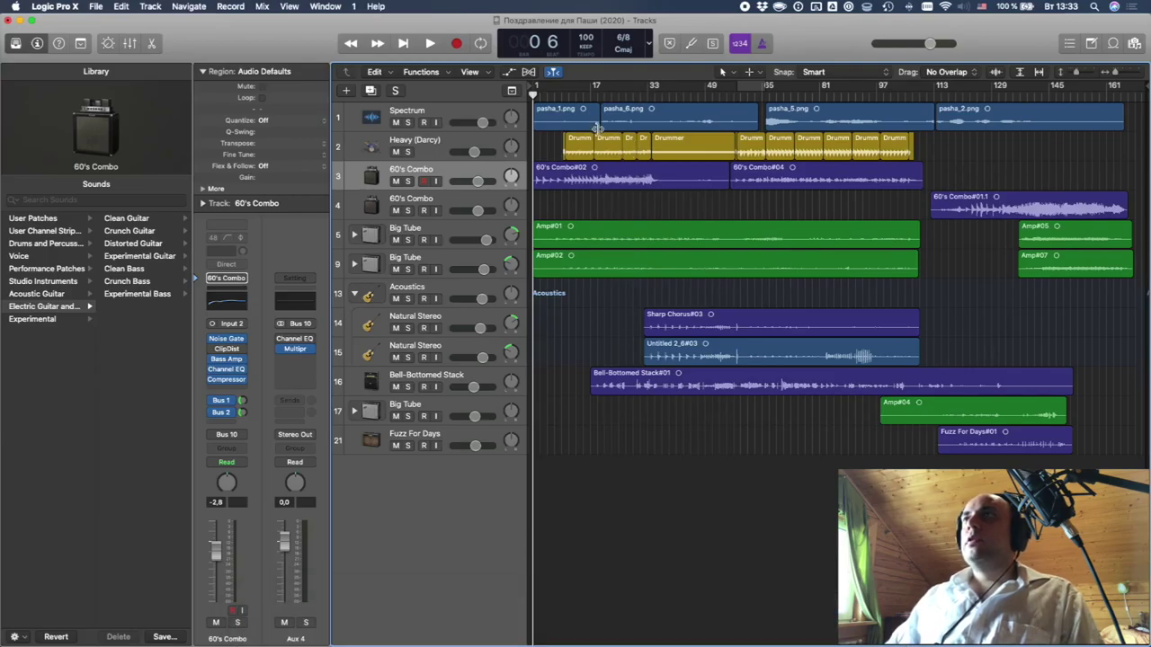
pyautogui.press('a')
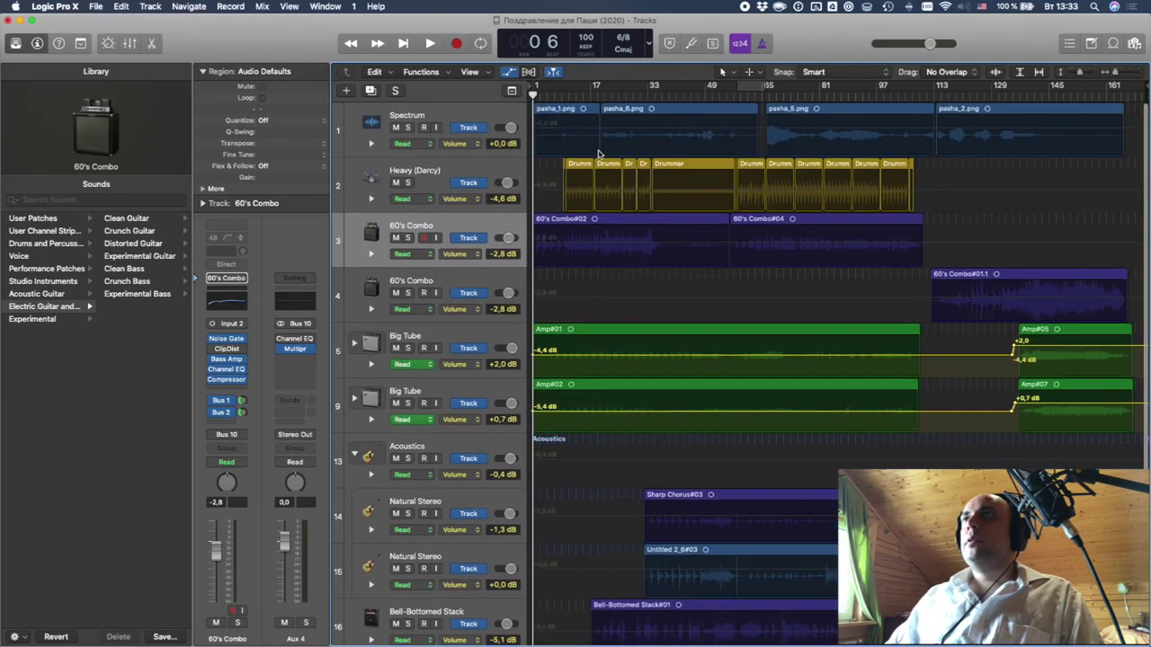
pyautogui.click(602, 131)
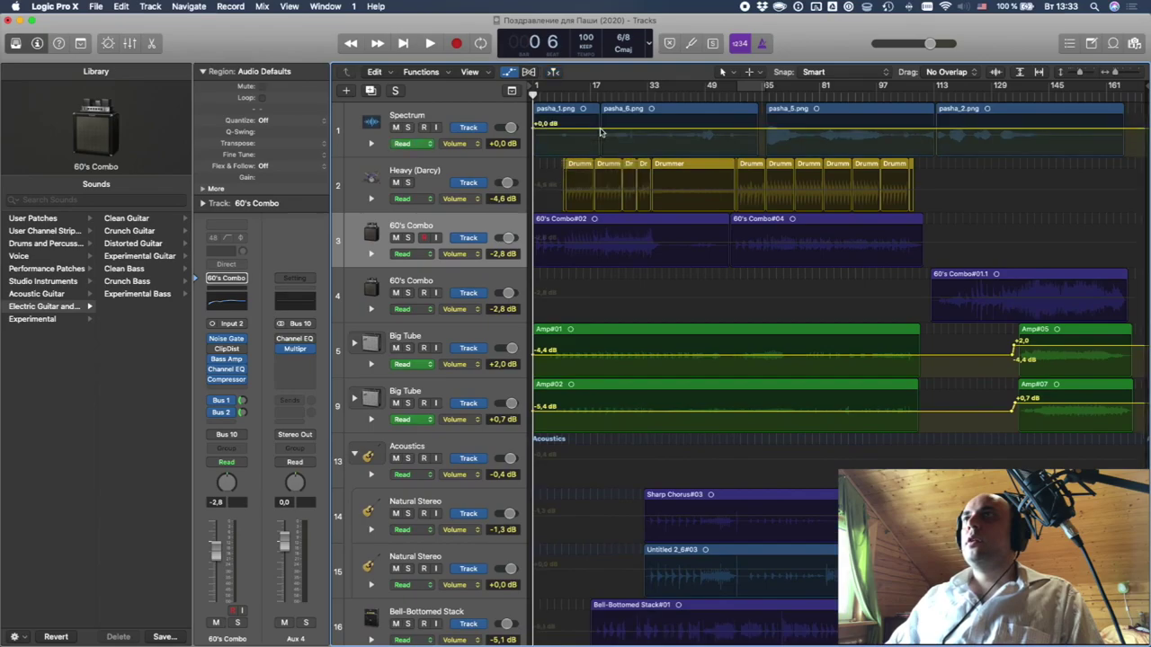
pyautogui.click(602, 130)
pyautogui.moveTo(601, 132); pyautogui.dragTo(591, 122)
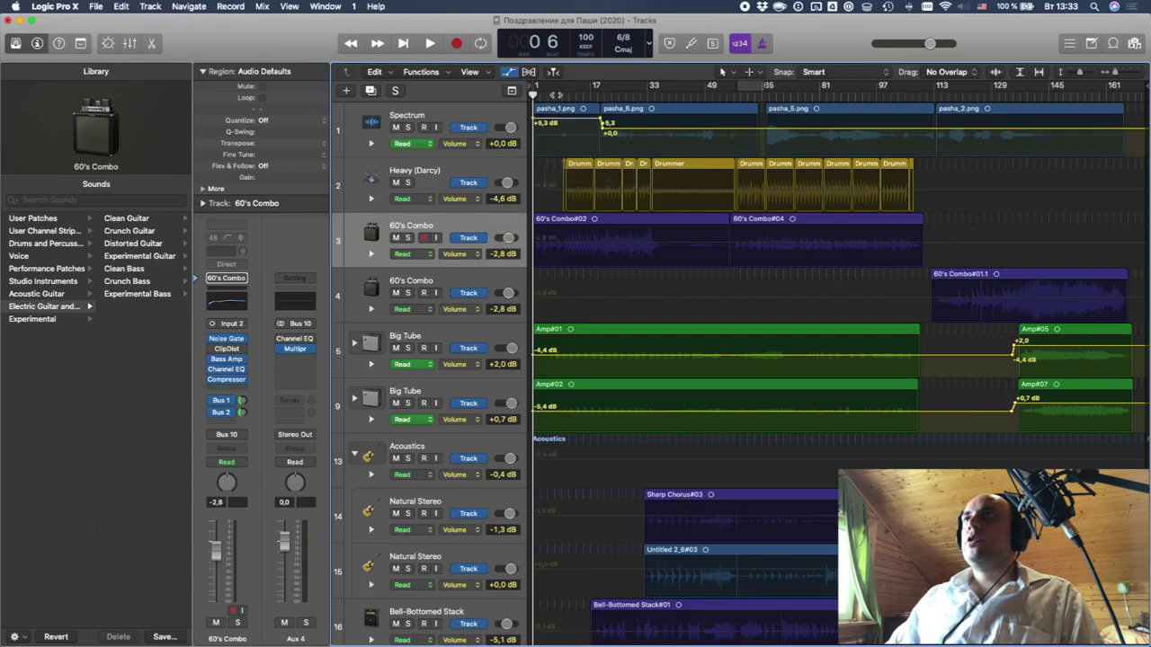
# - Play the song's opening, raise the volume automation over the pasha_1.png region to +6.0 dB, stop playback and hide automation
pyautogui.click(554, 95)
pyautogui.press('space')
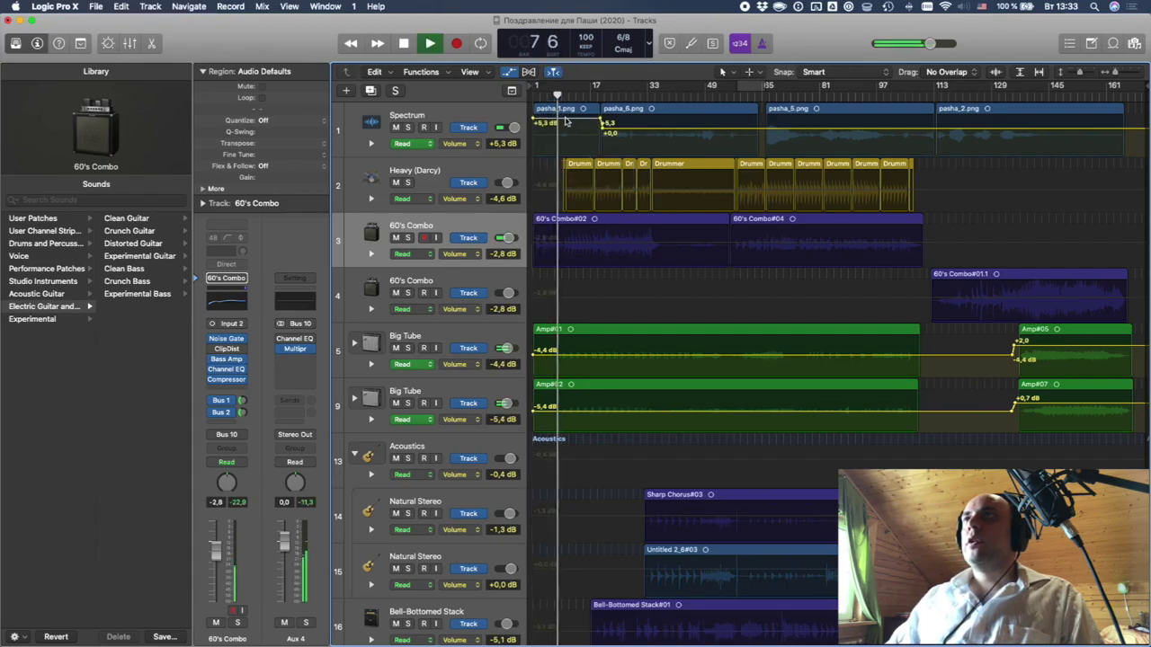
pyautogui.moveTo(566, 122); pyautogui.dragTo(567, 125)
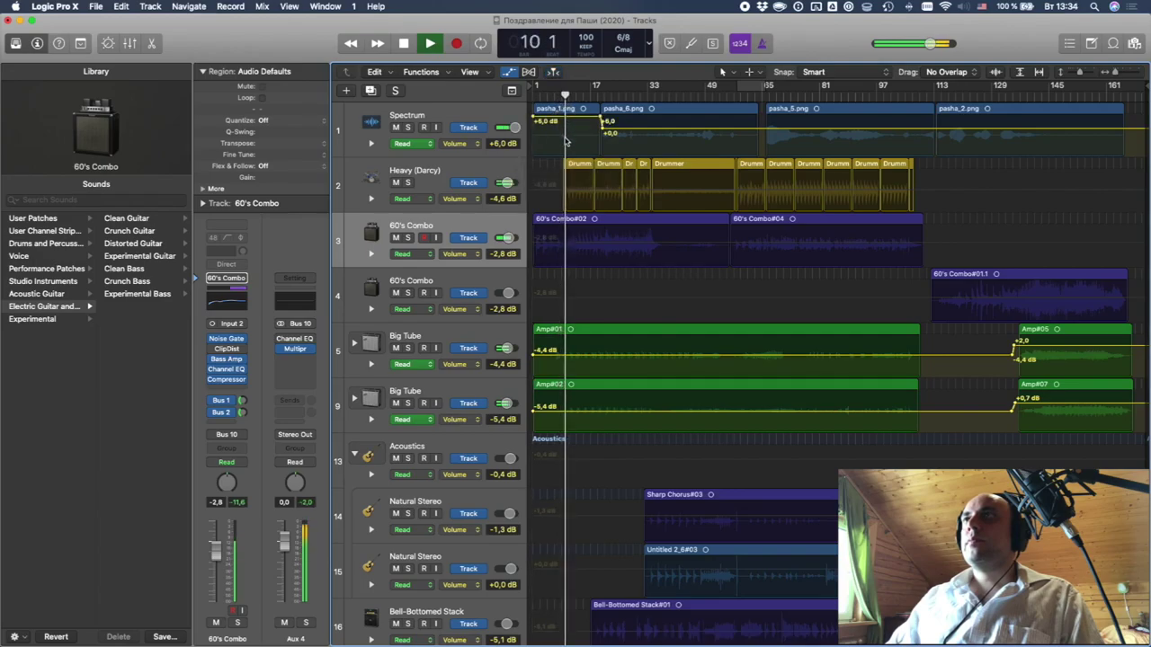
pyautogui.press('space')
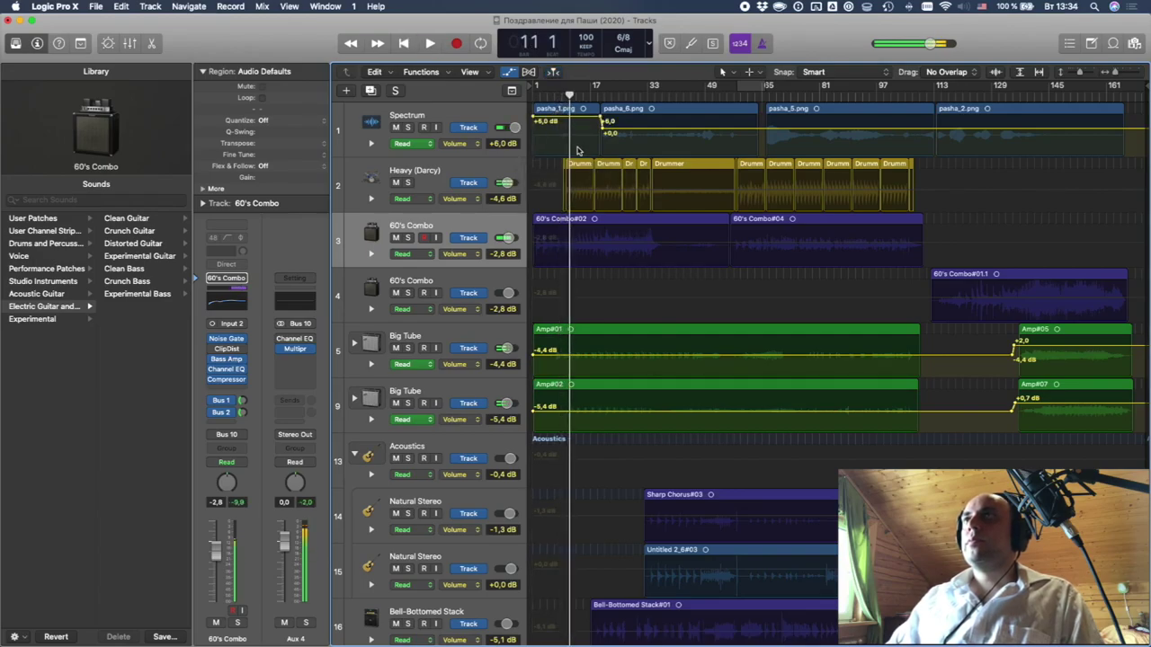
pyautogui.press('a')
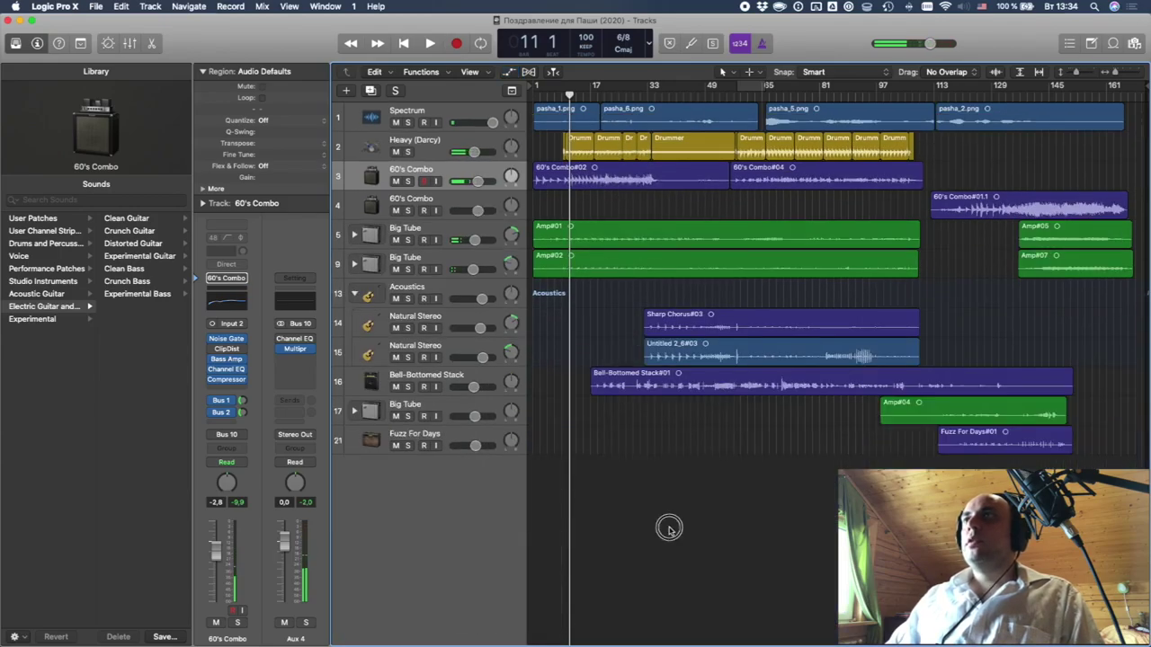
# - Bounce the project offline to MP3 from bar 1 to bar 172, replacing the existing file
pyautogui.press('super+b')
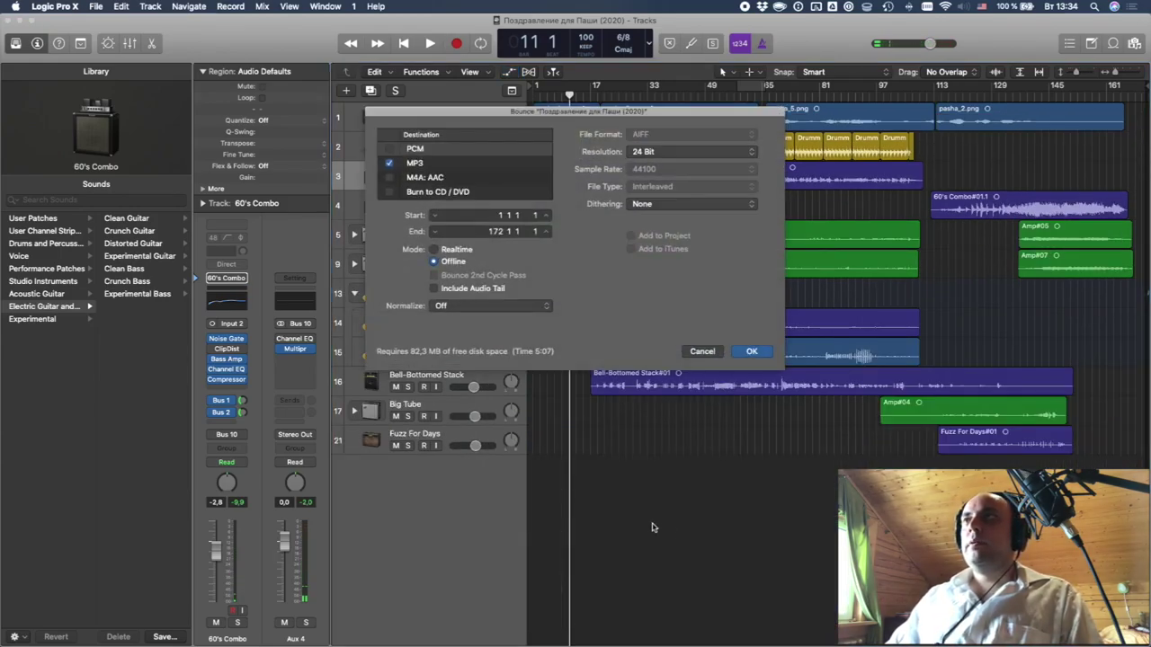
pyautogui.press('Return')
pyautogui.press('Return')
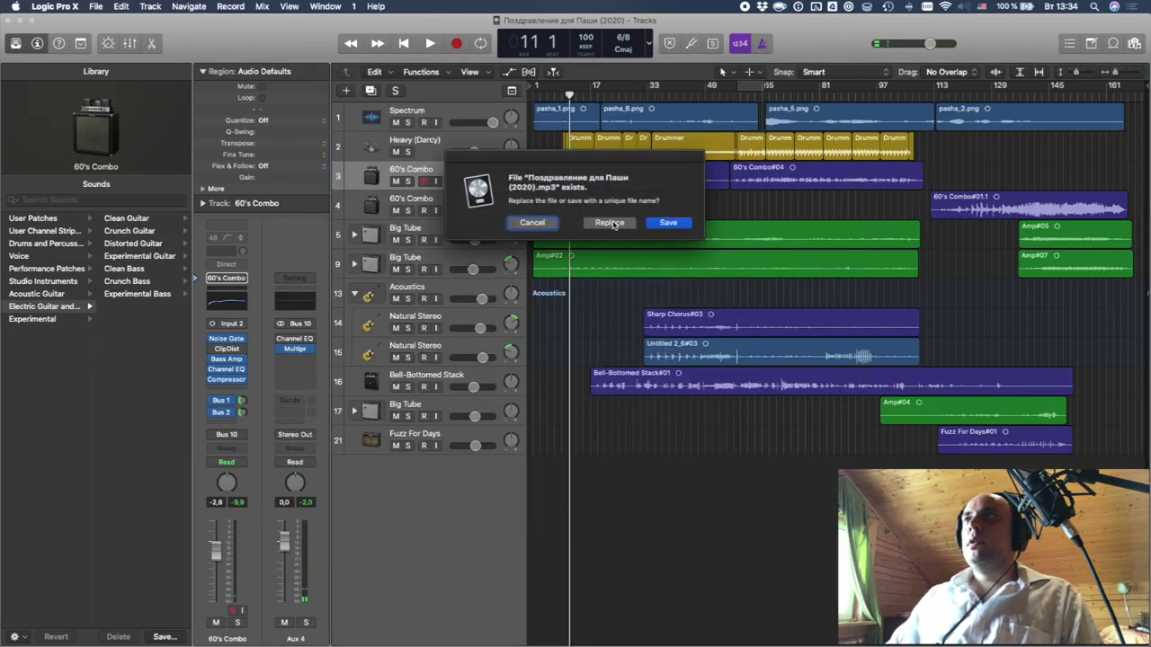
pyautogui.click(610, 223)
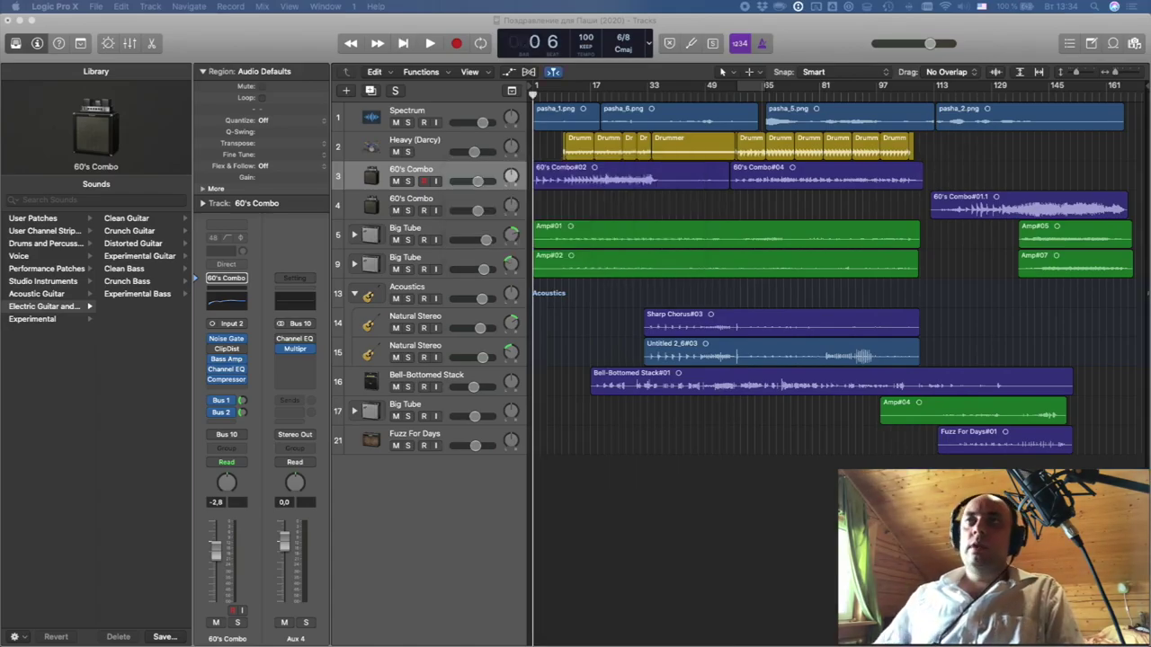
# - Switch to Finder and look through the last images in the Поздравления folder, previewing pasha_eyes.png, pasha.png and the files beside them
pyautogui.click(258, 620)
pyautogui.press('space')
pyautogui.scroll(-10, 567, 431)
pyautogui.scroll(10, 567, 431)
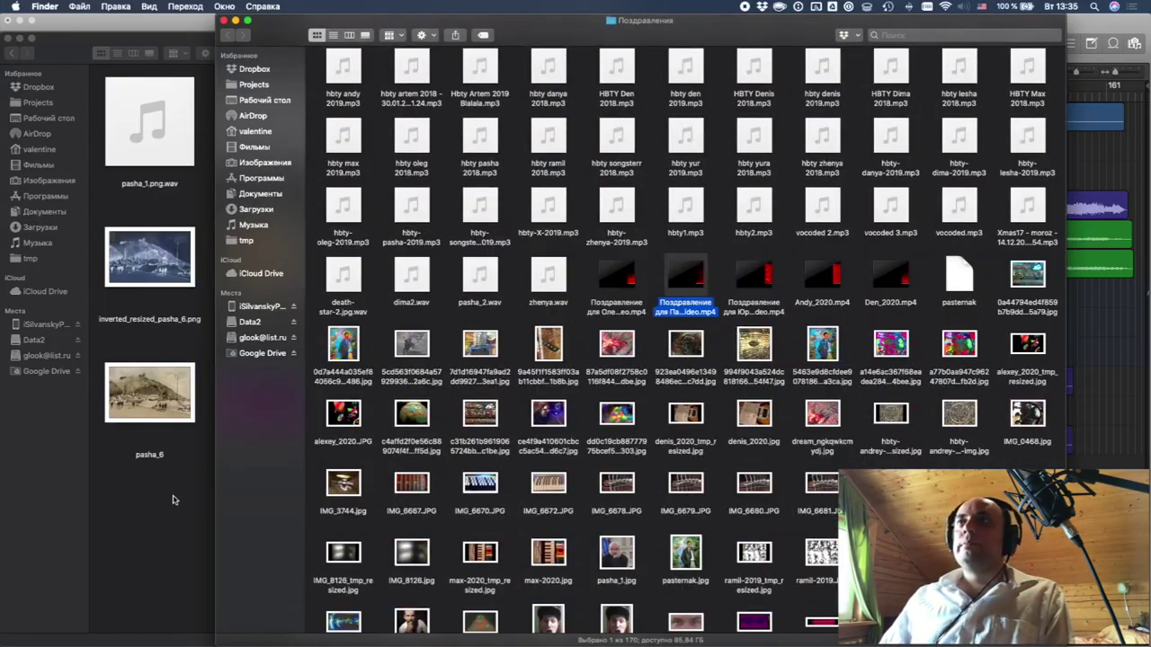
pyautogui.press('space')
pyautogui.click(750, 621)
pyautogui.click(820, 622)
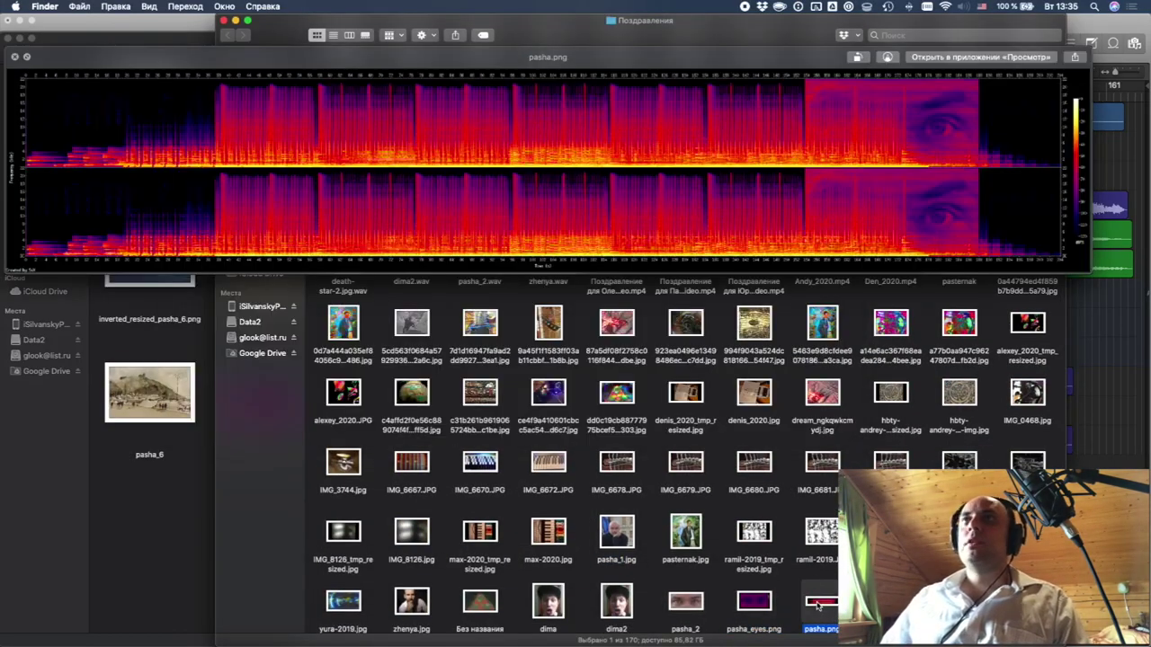
pyautogui.click(891, 603)
pyautogui.click(959, 602)
pyautogui.click(725, 578)
pyautogui.scroll(3, 725, 578)
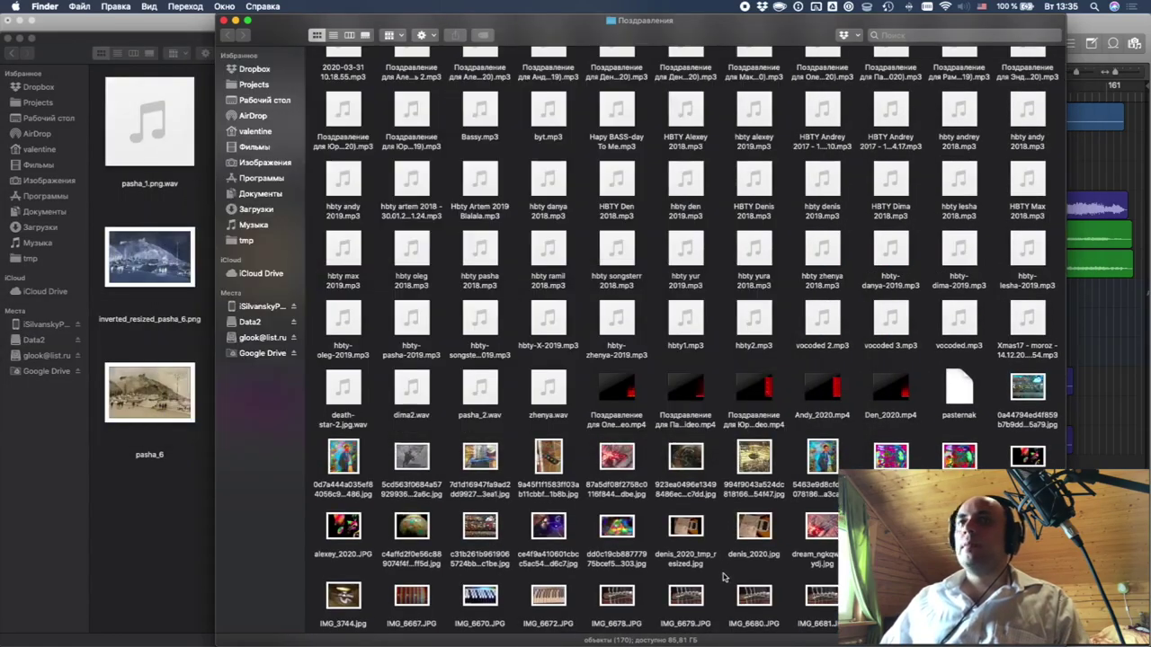
# - Play the song's regenerated spectrum video in a preview through about 40 seconds, covering the tree image, and close it
pyautogui.click(667, 430)
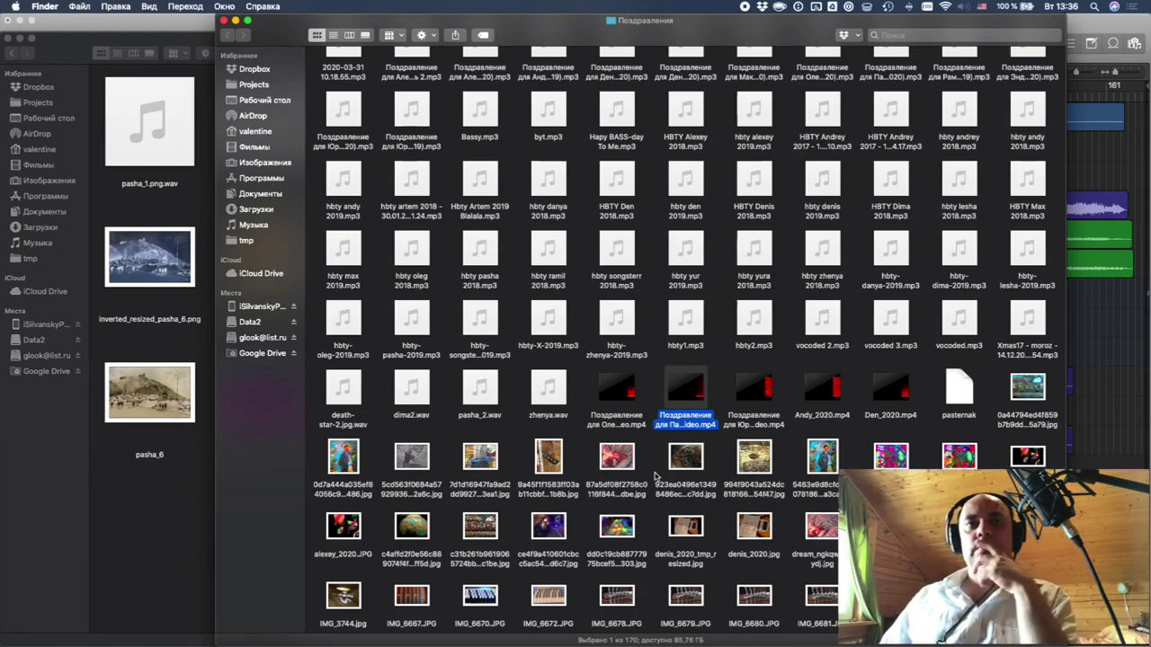
pyautogui.press('space')
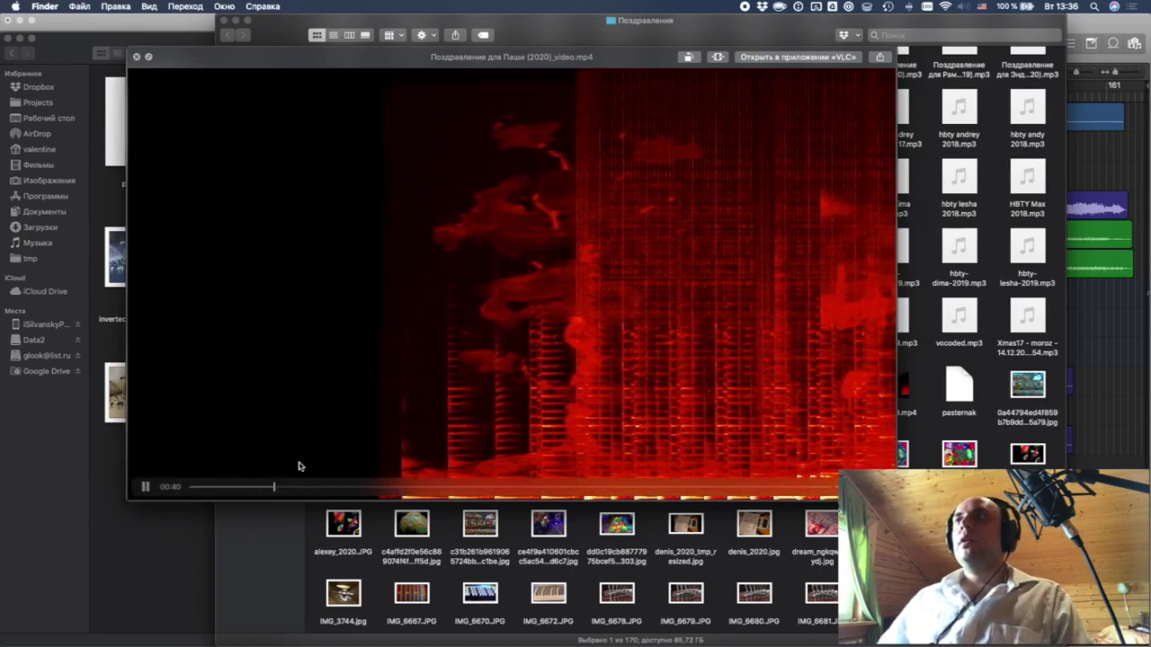
pyautogui.press('space')
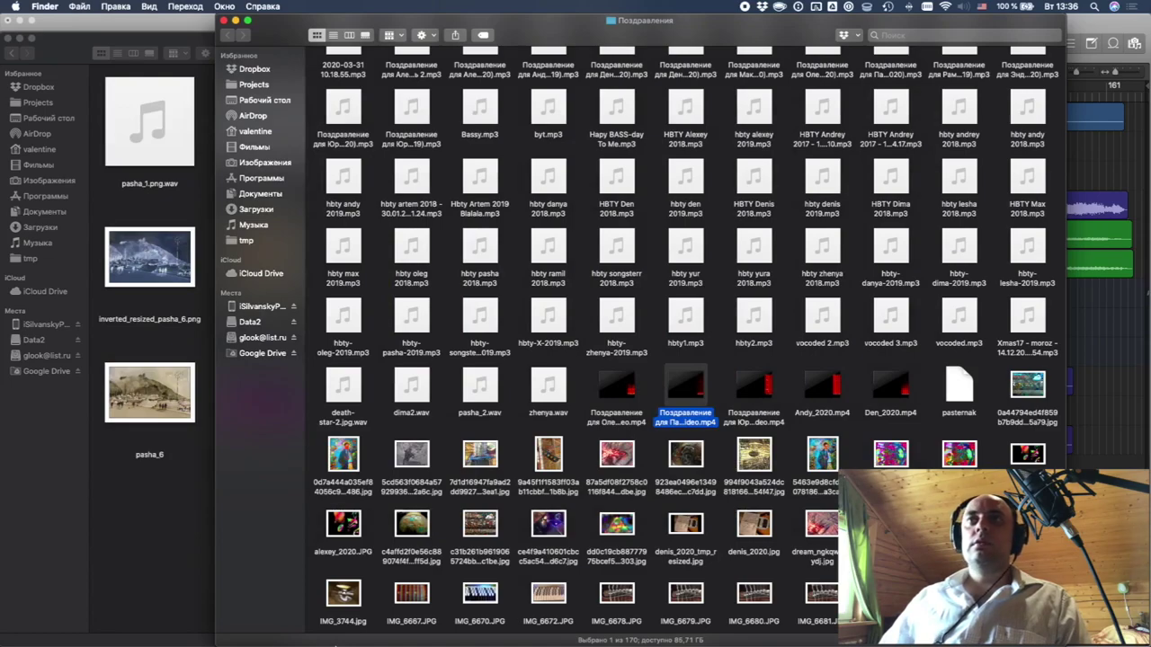
pyautogui.moveTo(337, 644)
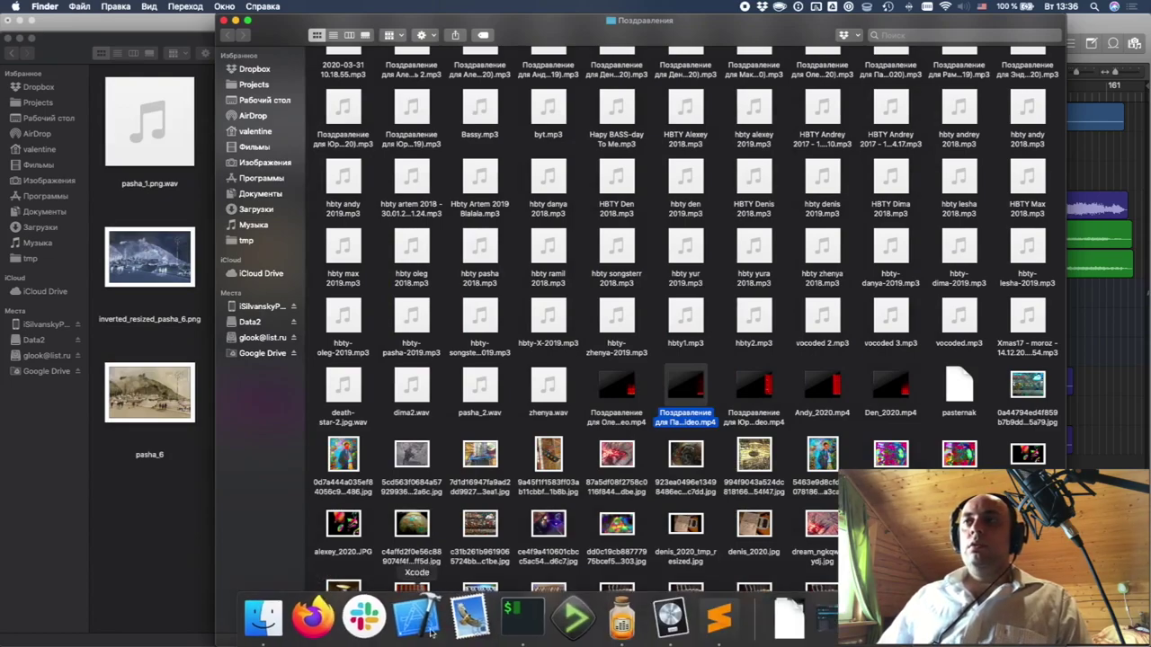